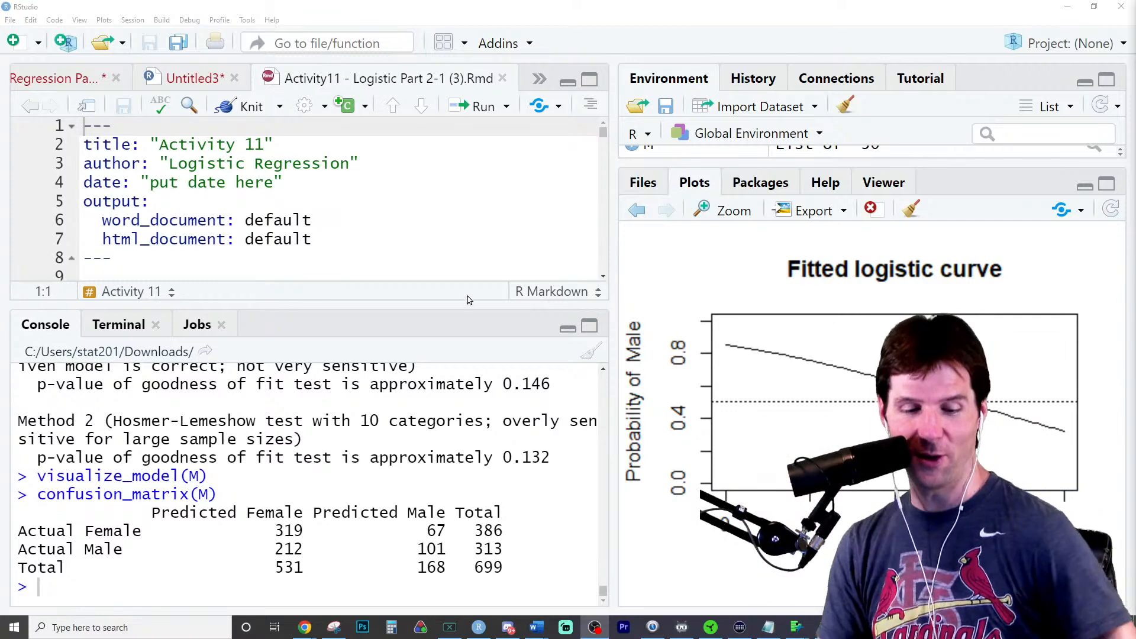
# - Enlarge the editor area and read the Question 1 instructions on the JUNK data and the model's goal
pyautogui.moveTo(465, 313); pyautogui.dragTo(464, 363)
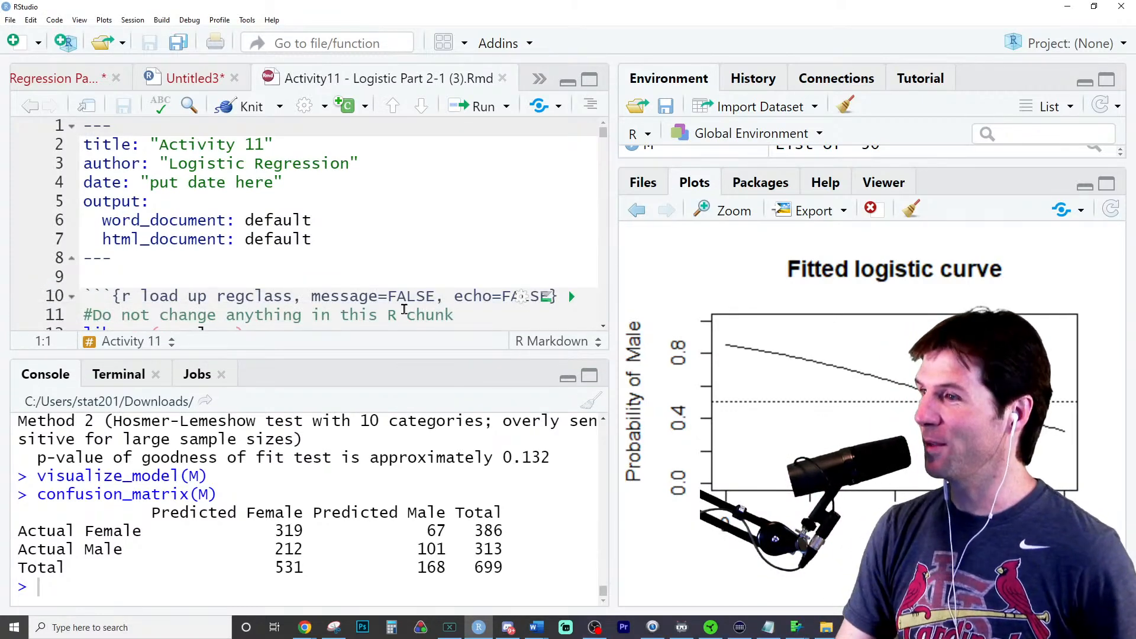
pyautogui.scroll(-2, 443, 277)
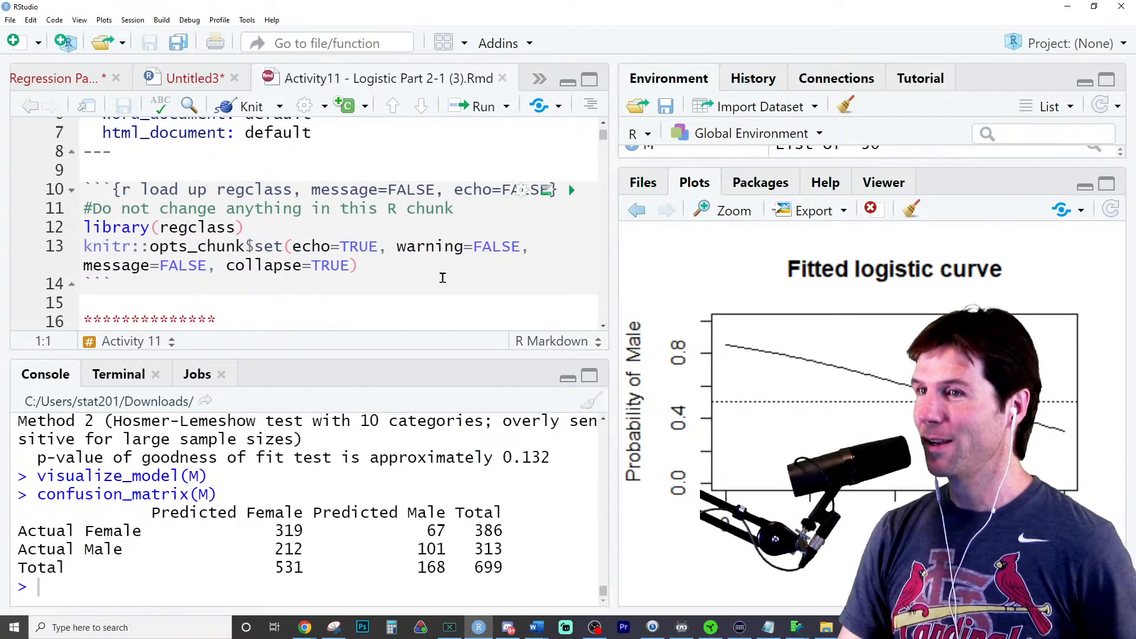
pyautogui.scroll(-3, 444, 261)
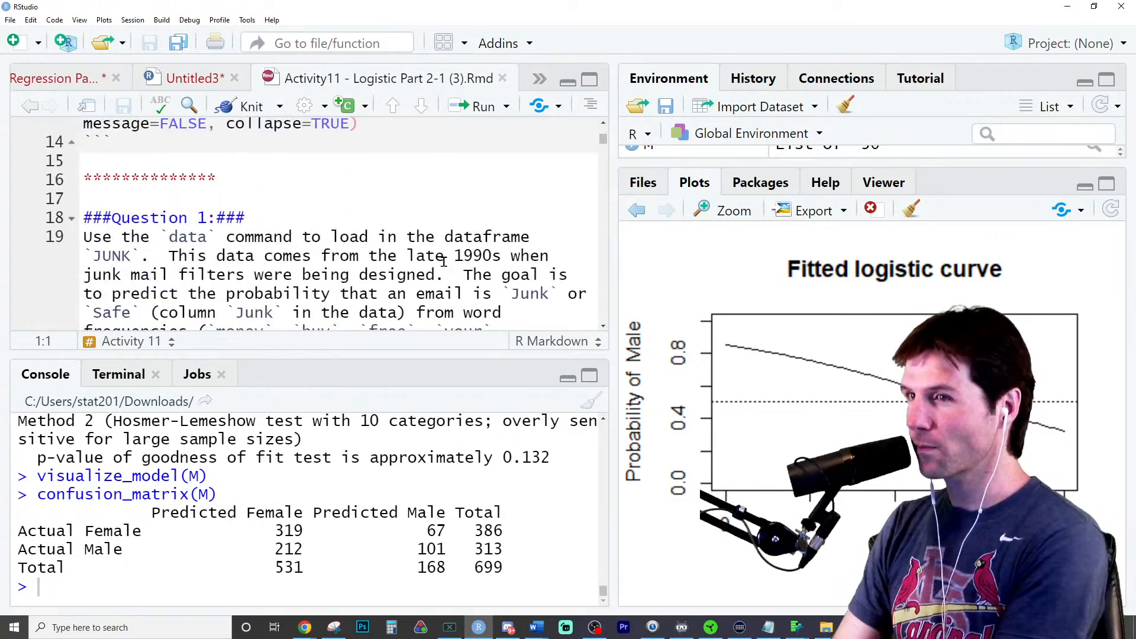
pyautogui.scroll(-1, 444, 261)
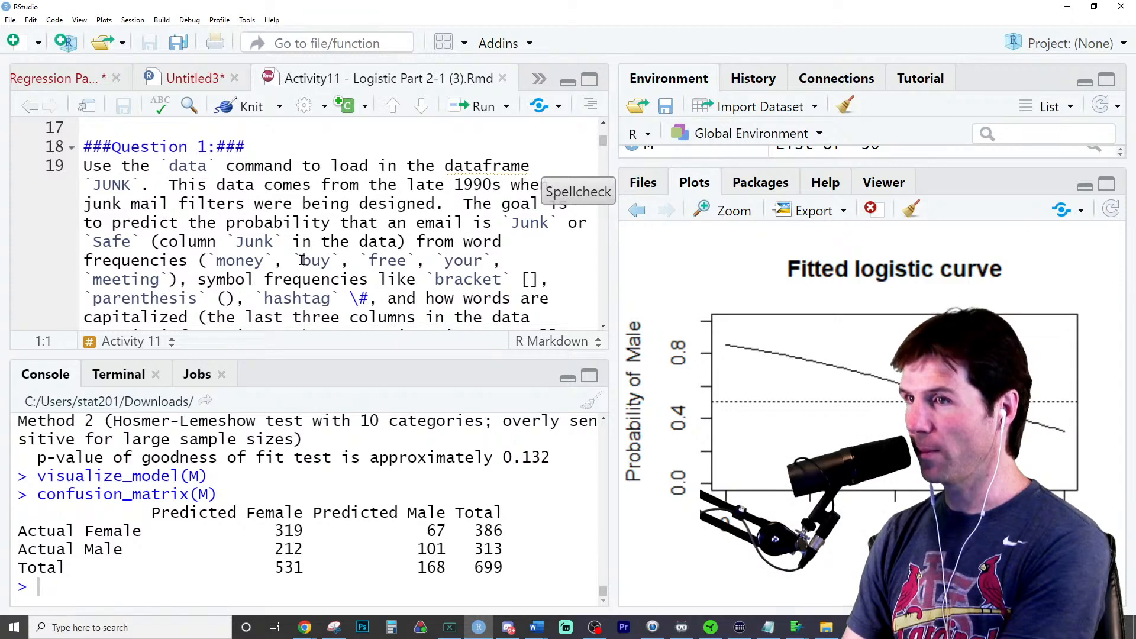
pyautogui.scroll(-1, 326, 264)
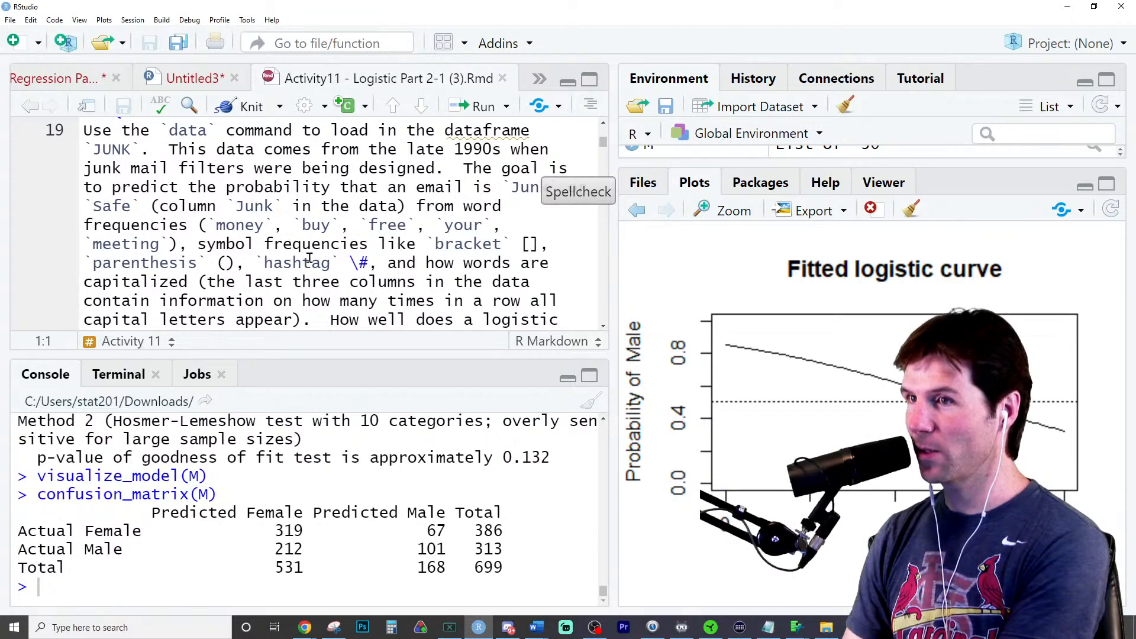
pyautogui.scroll(-1, 353, 261)
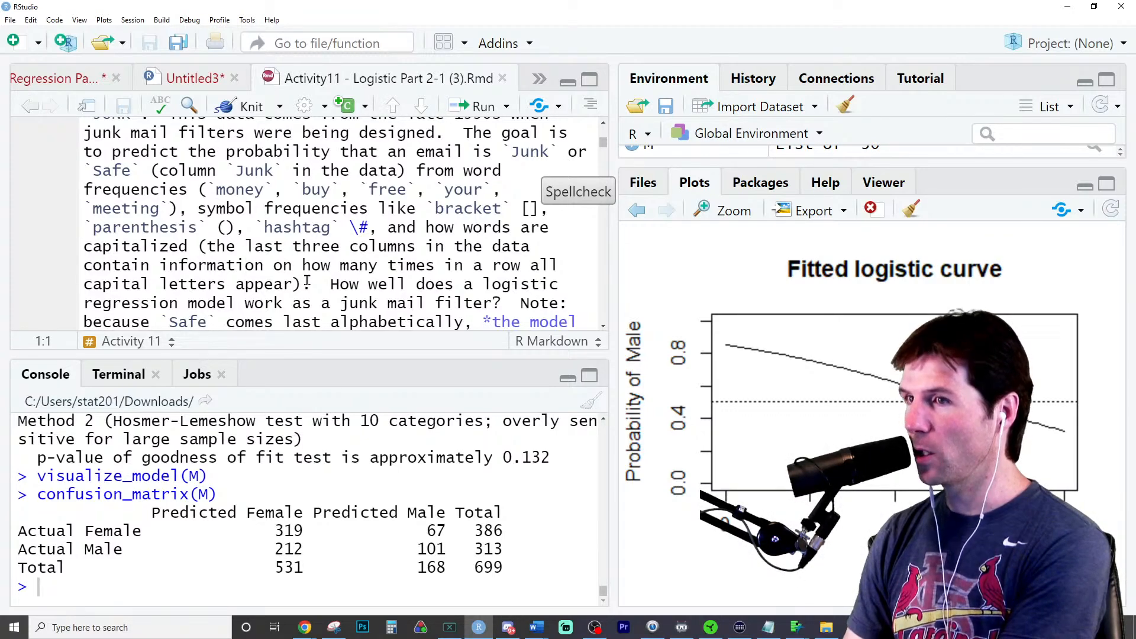
pyautogui.scroll(-1, 276, 254)
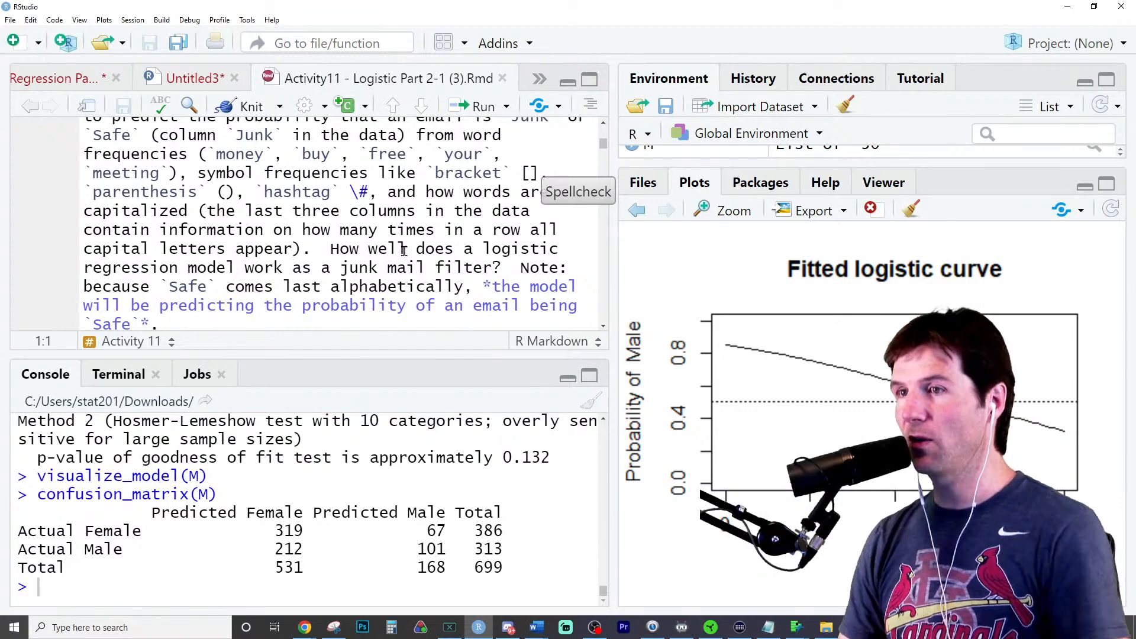
pyautogui.scroll(-1, 393, 202)
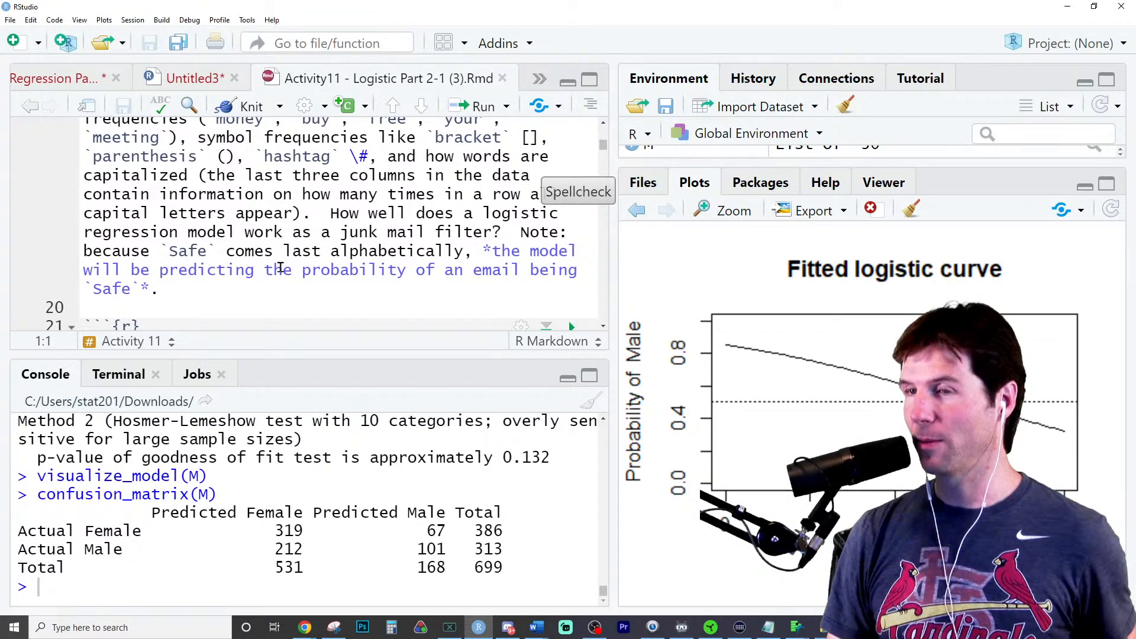
# - Add data("JUNK") at the start of Question 1's code chunk and run the line
pyautogui.scroll(-2, 280, 267)
pyautogui.click(261, 262)
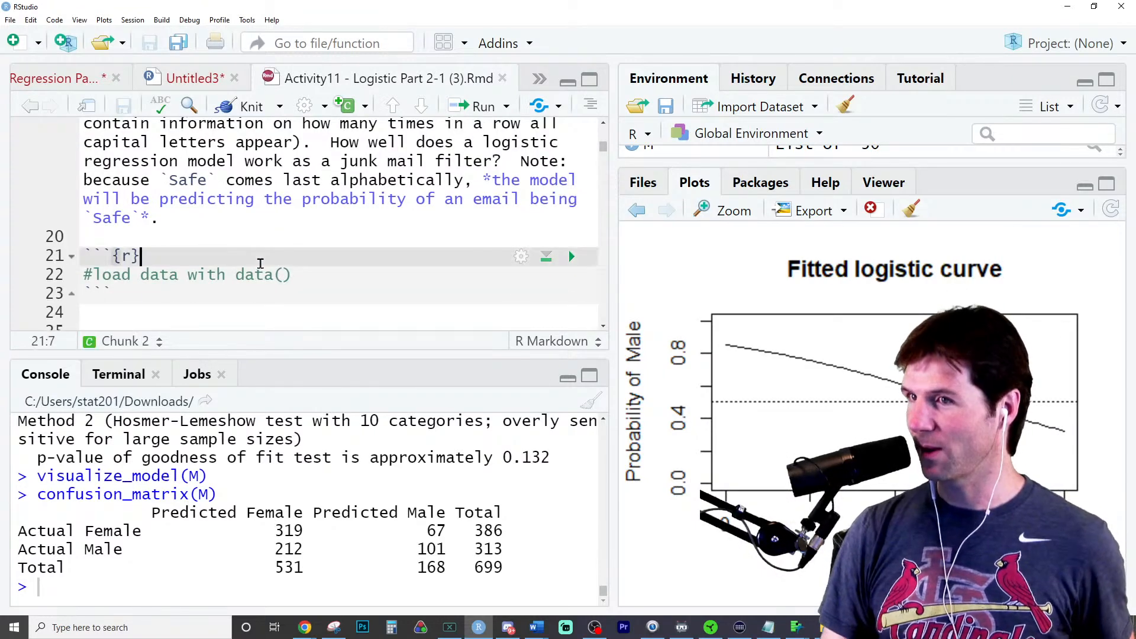
pyautogui.press('Return')
pyautogui.write('da')
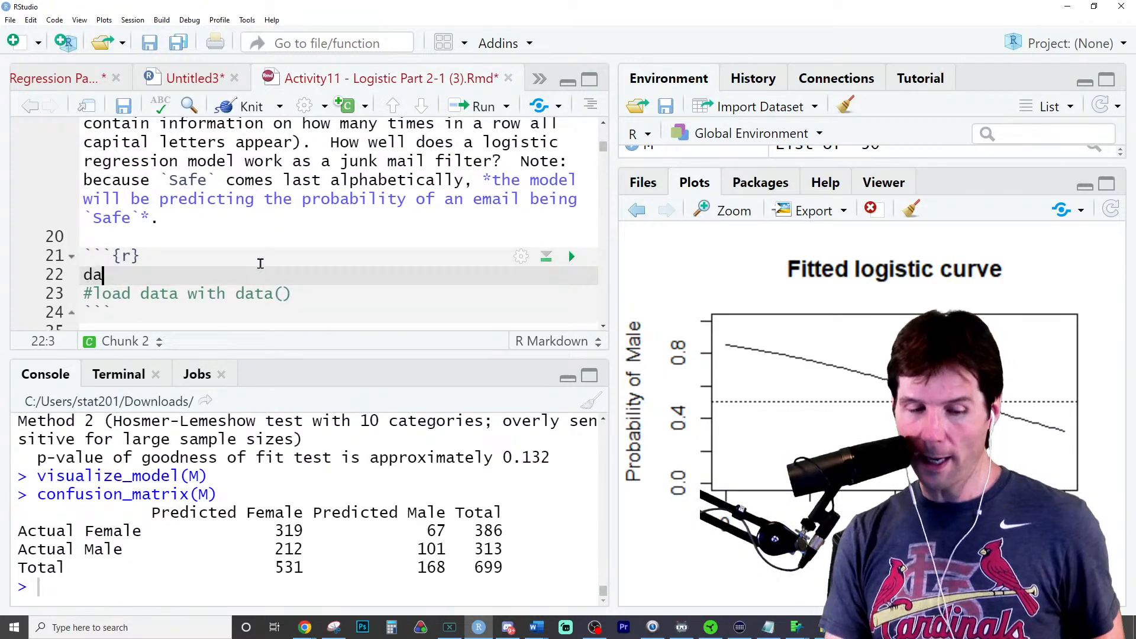
pyautogui.write('ta(jun')
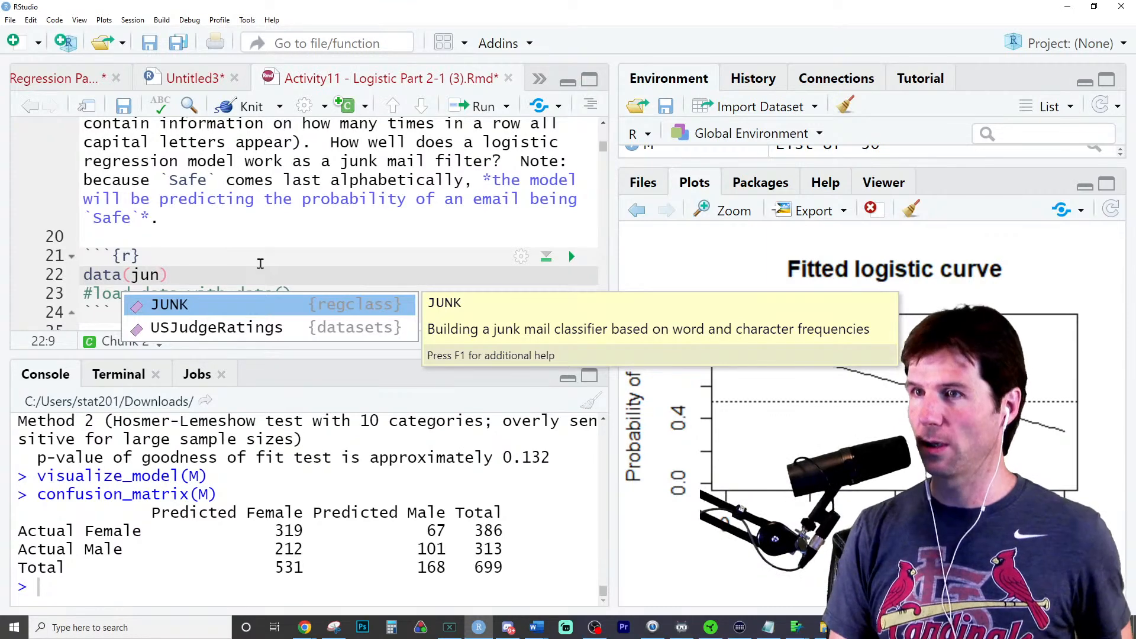
pyautogui.press('Return')
pyautogui.hotkey('ctrl', 'Return')
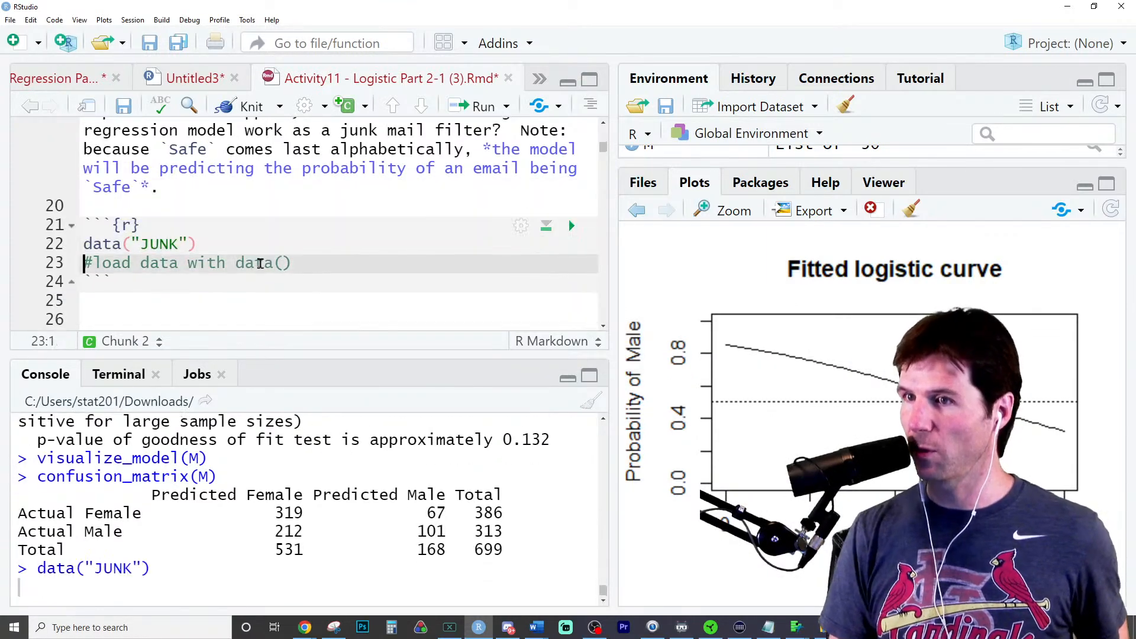
# - Remove all objects from the environment and reload the dataset by rerunning data("JUNK")
pyautogui.moveTo(637, 173); pyautogui.dragTo(637, 243)
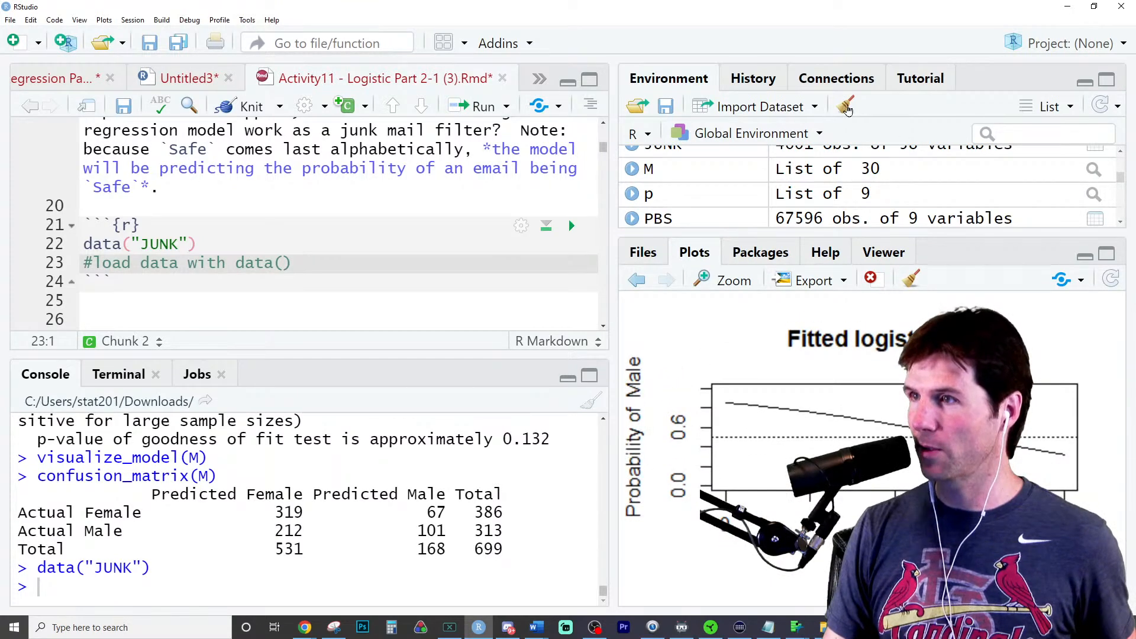
pyautogui.click(845, 106)
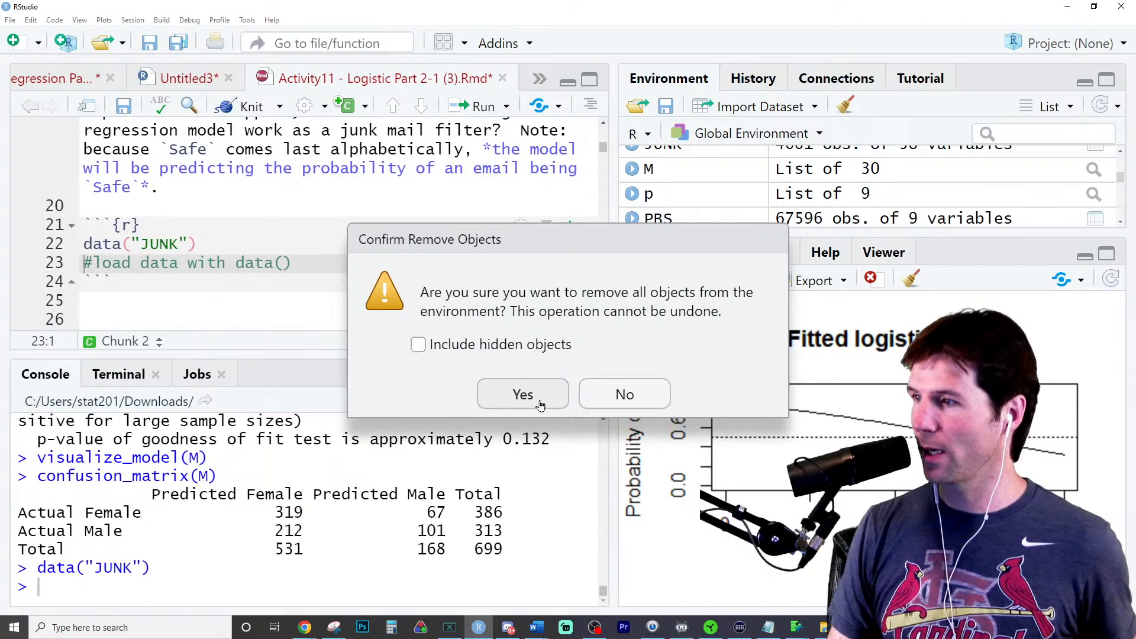
pyautogui.click(521, 394)
pyautogui.click(237, 241)
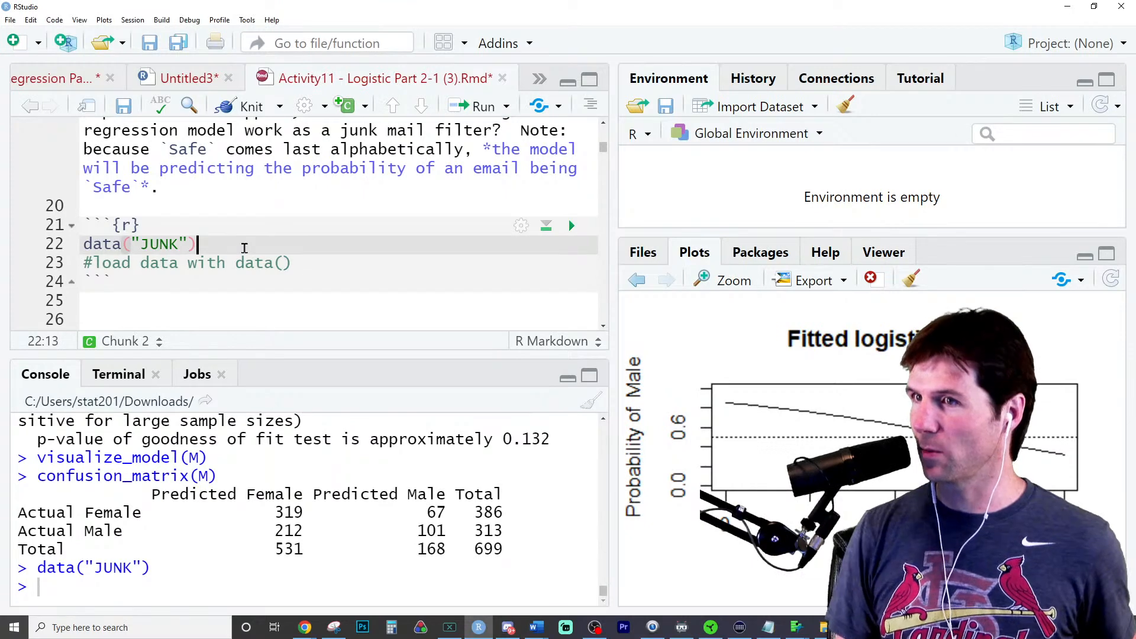
pyautogui.hotkey('ctrl', 'Return')
# - Add library(regclass) above the data("JUNK") line and run it
pyautogui.click(219, 232)
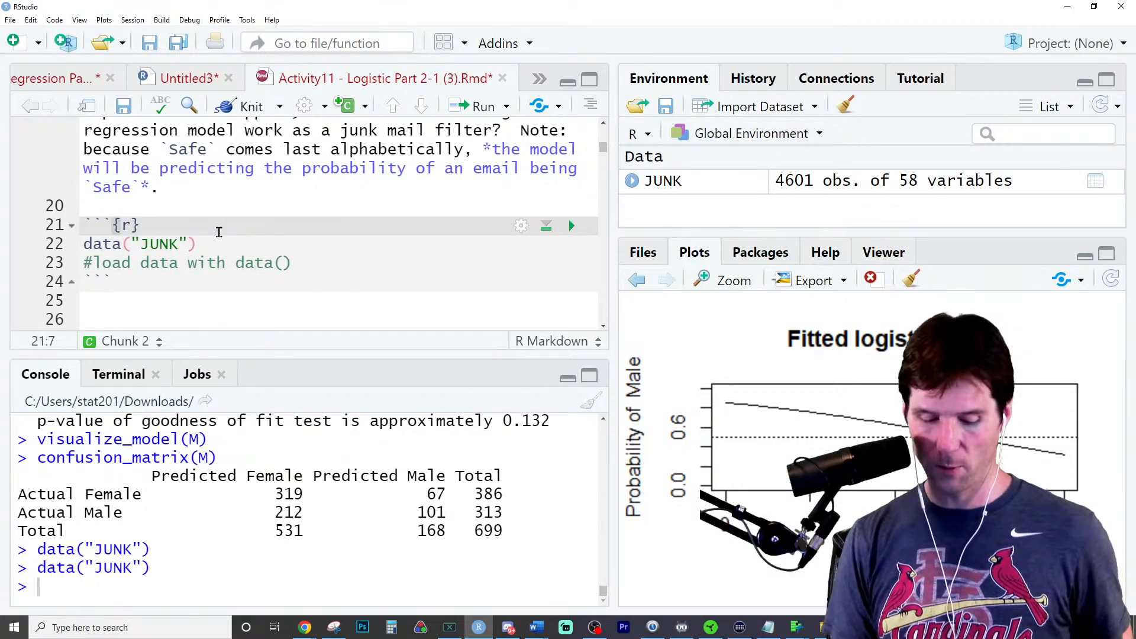
pyautogui.press('Return')
pyautogui.write('lib')
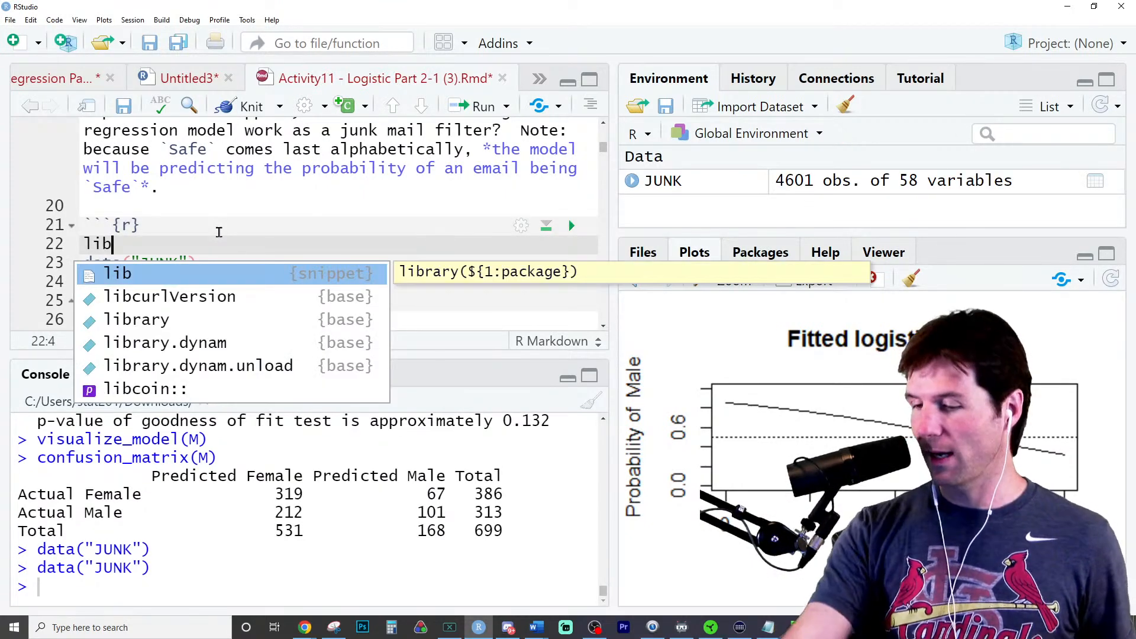
pyautogui.write('rary(')
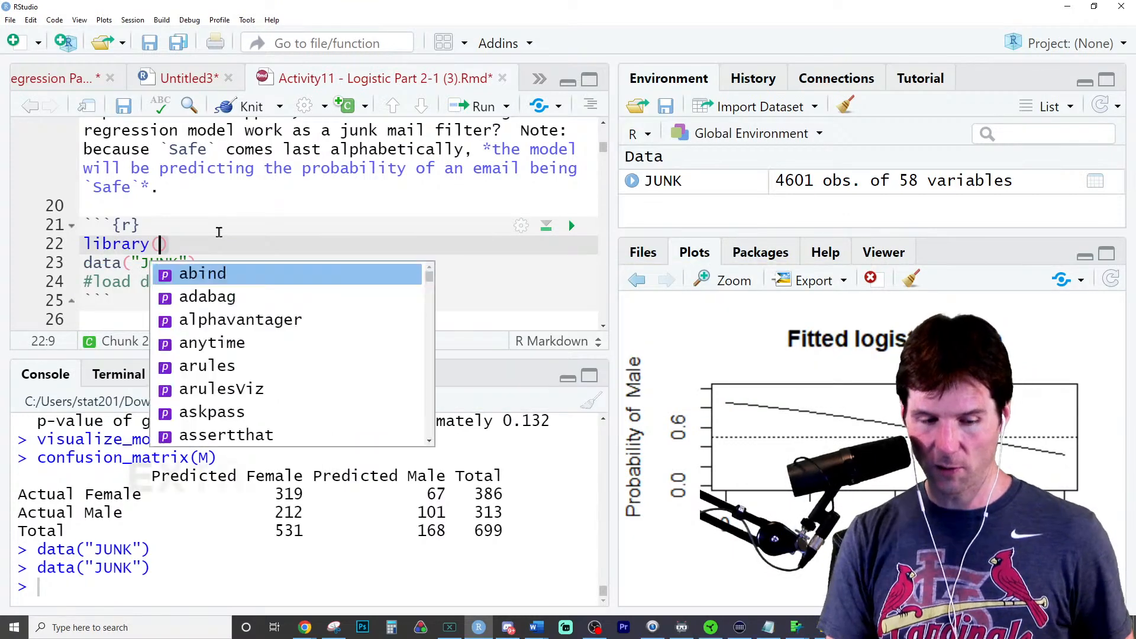
pyautogui.write('reg')
pyautogui.press('Return')
pyautogui.hotkey('ctrl', 'Return')
# - Re-enter the dataset name in the data() call by completing junk to "JUNK", and rerun the line
pyautogui.doubleClick(168, 261)
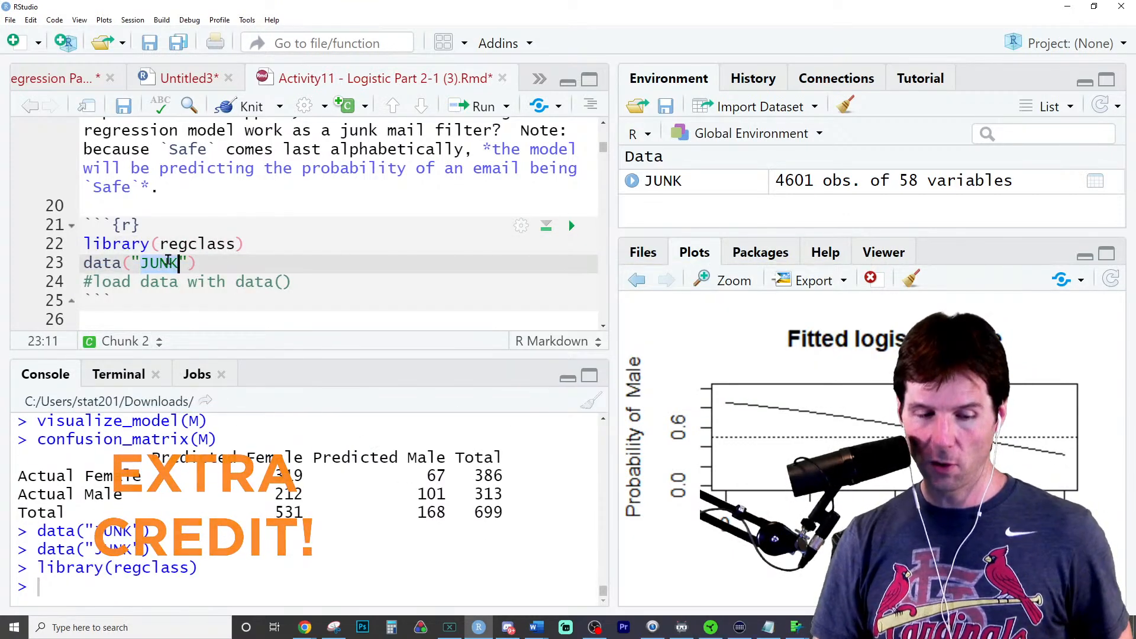
pyautogui.press('BackSpace')
pyautogui.press('BackSpace')
pyautogui.write('junk')
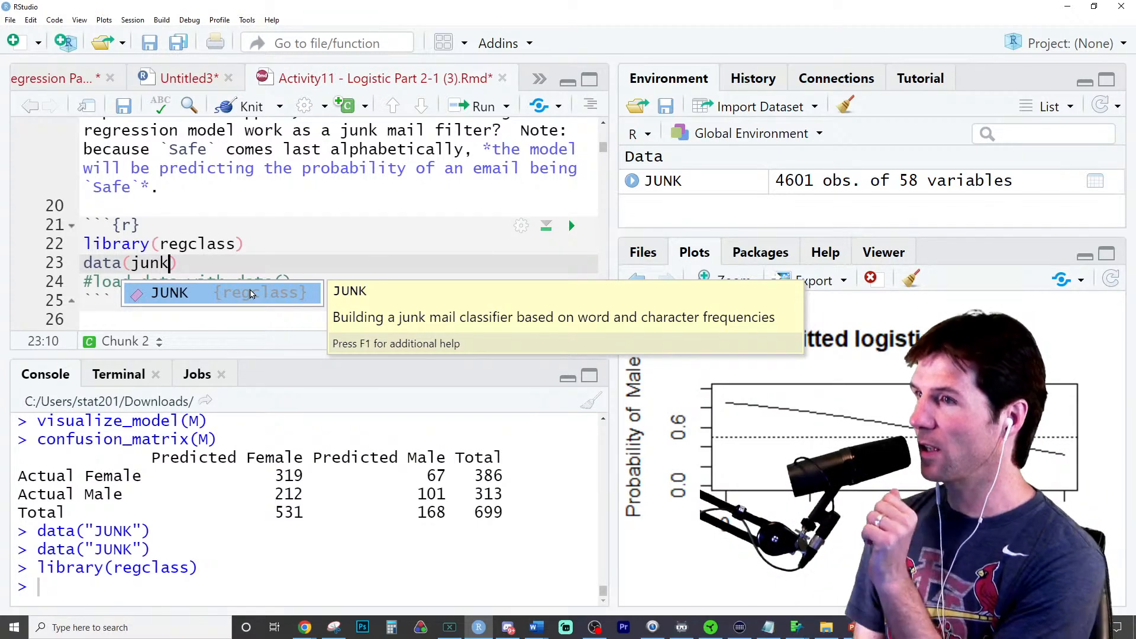
pyautogui.click(251, 294)
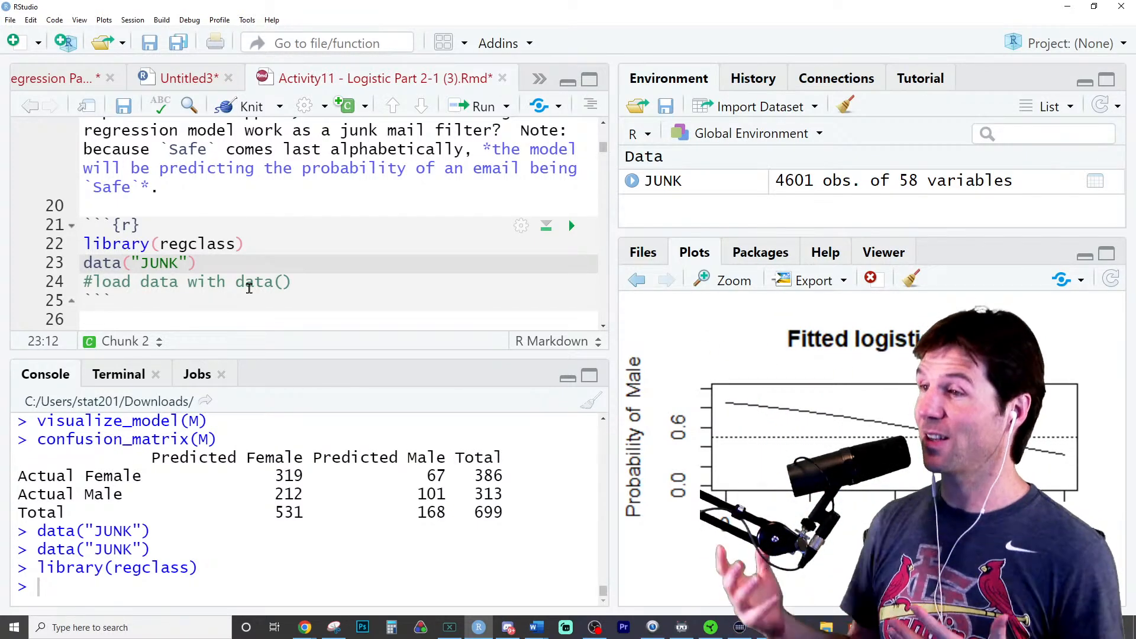
pyautogui.hotkey('ctrl', 'Return')
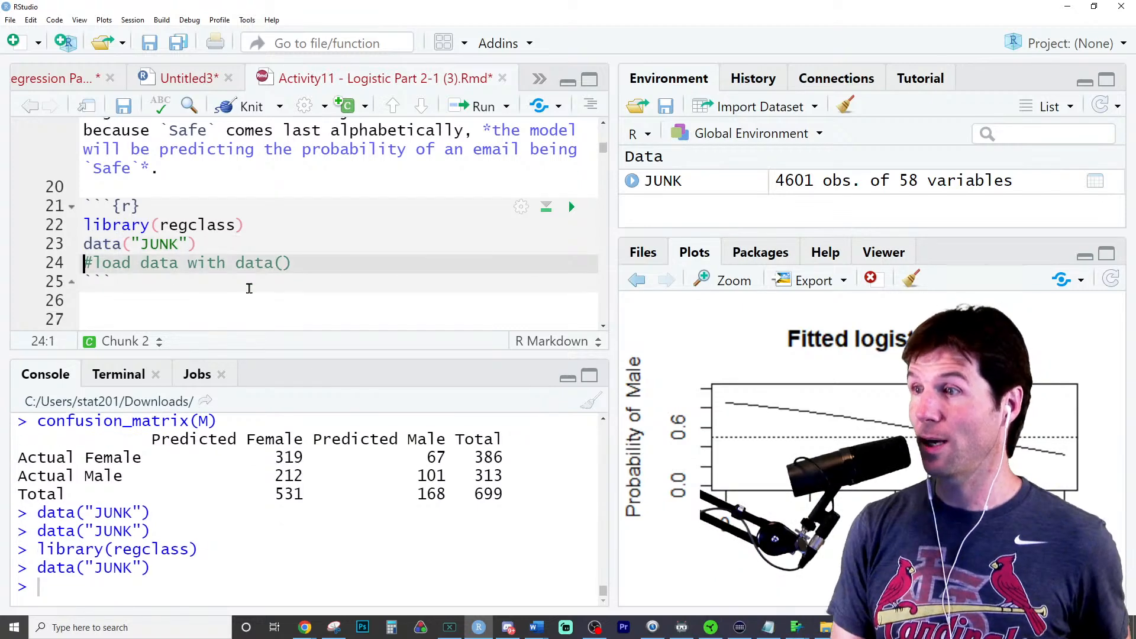
# - Add library(fpp) below library(regclass) and run the line to load that package
pyautogui.click(296, 231)
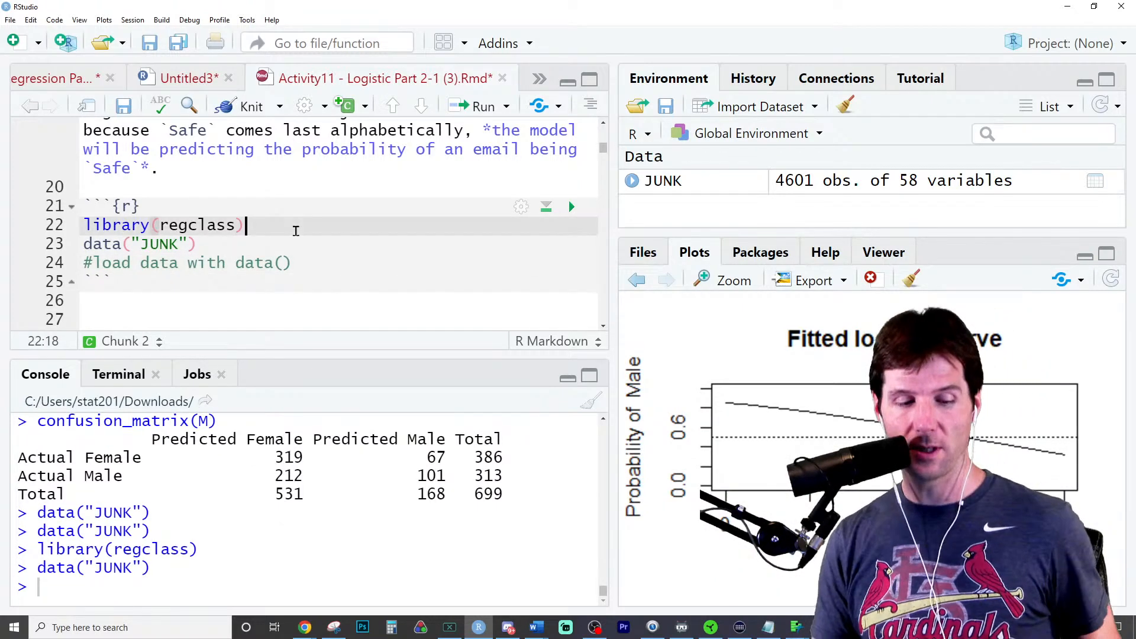
pyautogui.press('Return')
pyautogui.write('library(fpp')
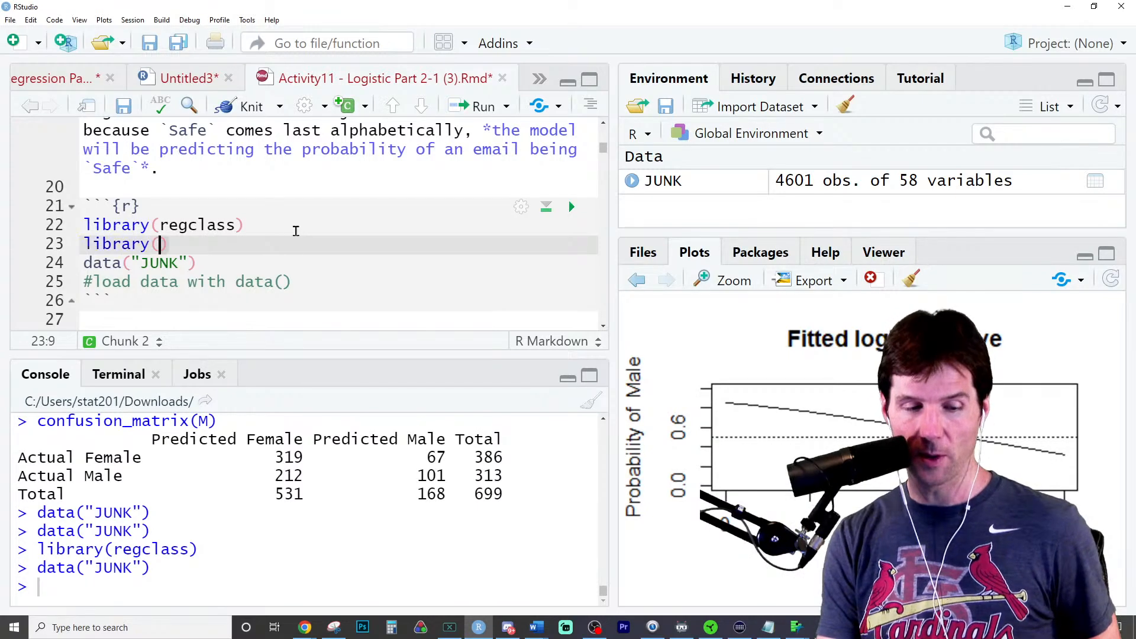
pyautogui.press('Down')
pyautogui.press('Down')
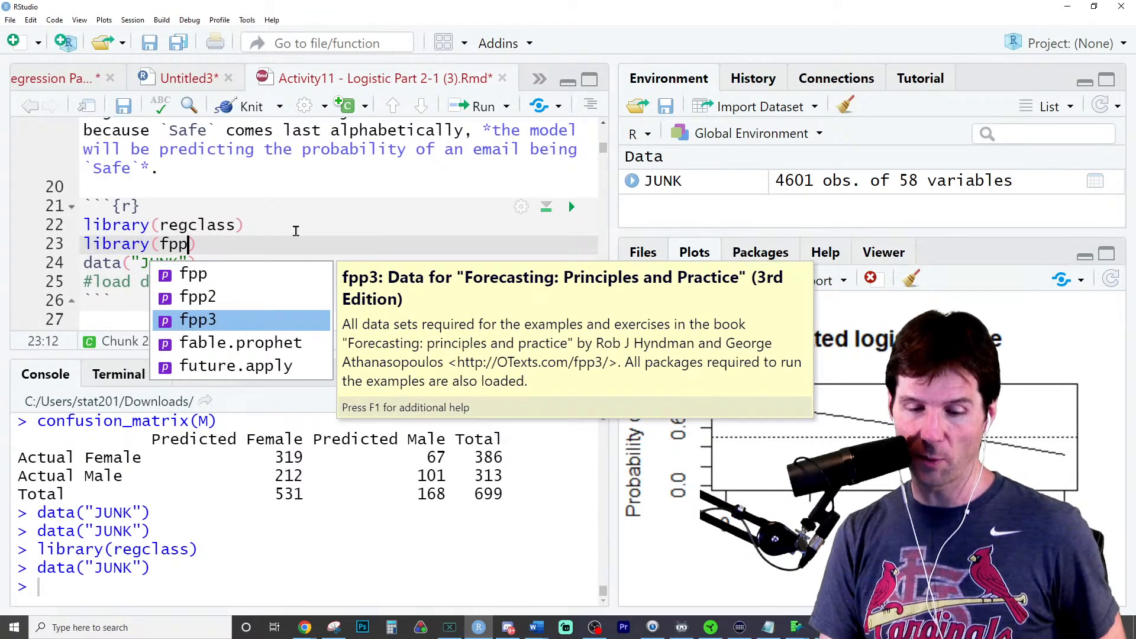
pyautogui.hotkey('ctrl', 'Return')
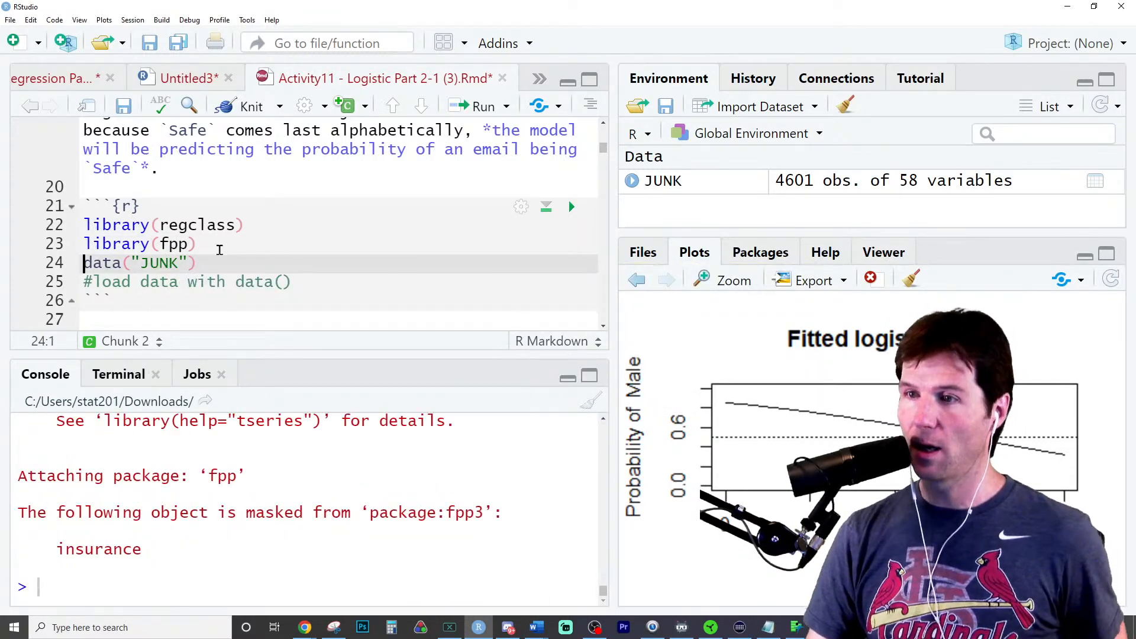
# - Start a data() call with aus below library(fpp) to list the matching datasets
pyautogui.click(211, 237)
pyautogui.press('Return')
pyautogui.write('d')
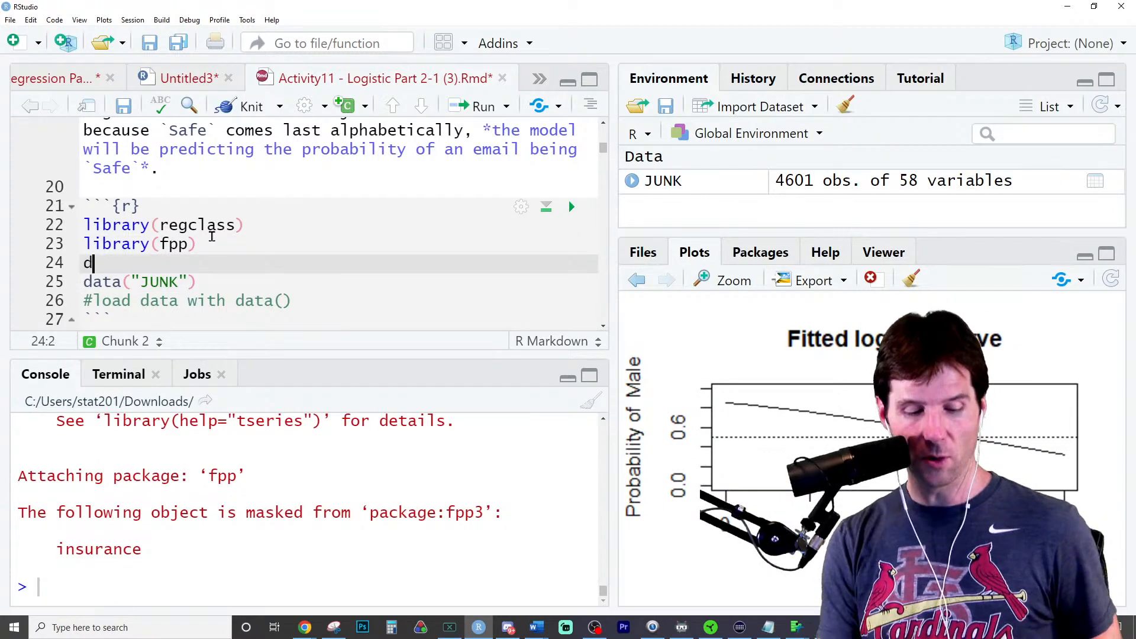
pyautogui.write('ata(aus')
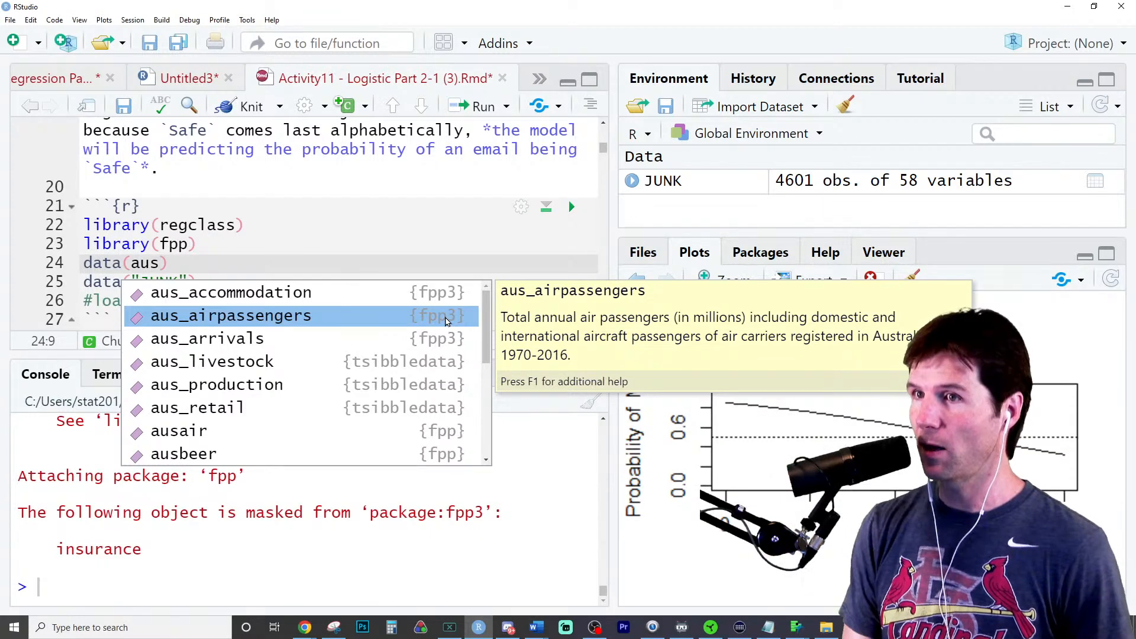
# - Delete the unfinished data() call and the library(fpp) line from the code chunk
pyautogui.press('BackSpace')
pyautogui.press('BackSpace')
pyautogui.press('BackSpace')
pyautogui.press('BackSpace')
pyautogui.press('BackSpace')
pyautogui.press('BackSpace')
pyautogui.press('BackSpace')
pyautogui.press('BackSpace')
pyautogui.press('BackSpace')
pyautogui.press('BackSpace')
pyautogui.press('BackSpace')
pyautogui.press('BackSpace')
pyautogui.press('BackSpace')
pyautogui.press('BackSpace')
pyautogui.press('BackSpace')
pyautogui.press('BackSpace')
pyautogui.press('BackSpace')
pyautogui.press('BackSpace')
pyautogui.press('BackSpace')
pyautogui.press('BackSpace')
pyautogui.press('BackSpace')
pyautogui.press('BackSpace')
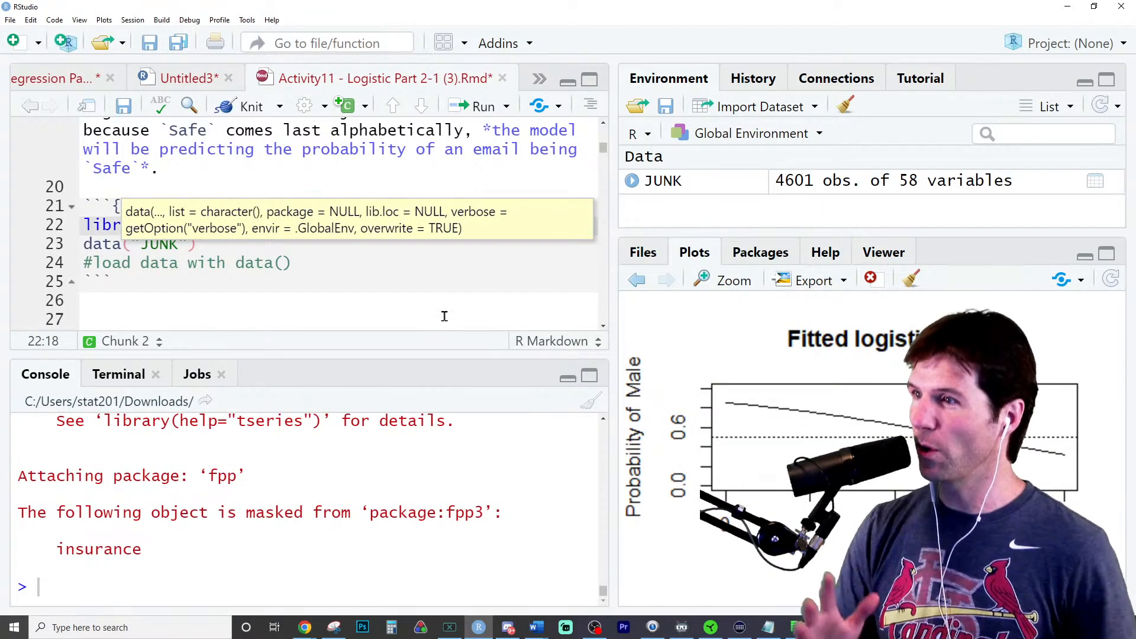
pyautogui.click(460, 267)
# - Insert a new R code chunk below the Response heading of part a
pyautogui.scroll(-1, 449, 292)
pyautogui.scroll(-3, 450, 292)
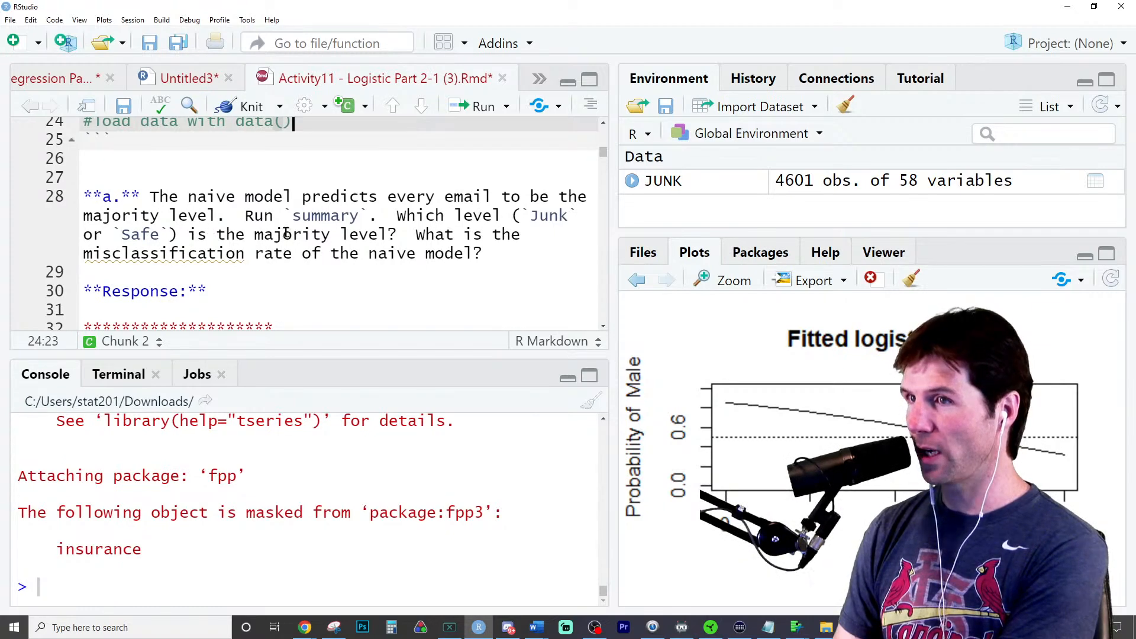
pyautogui.scroll(-2, 330, 235)
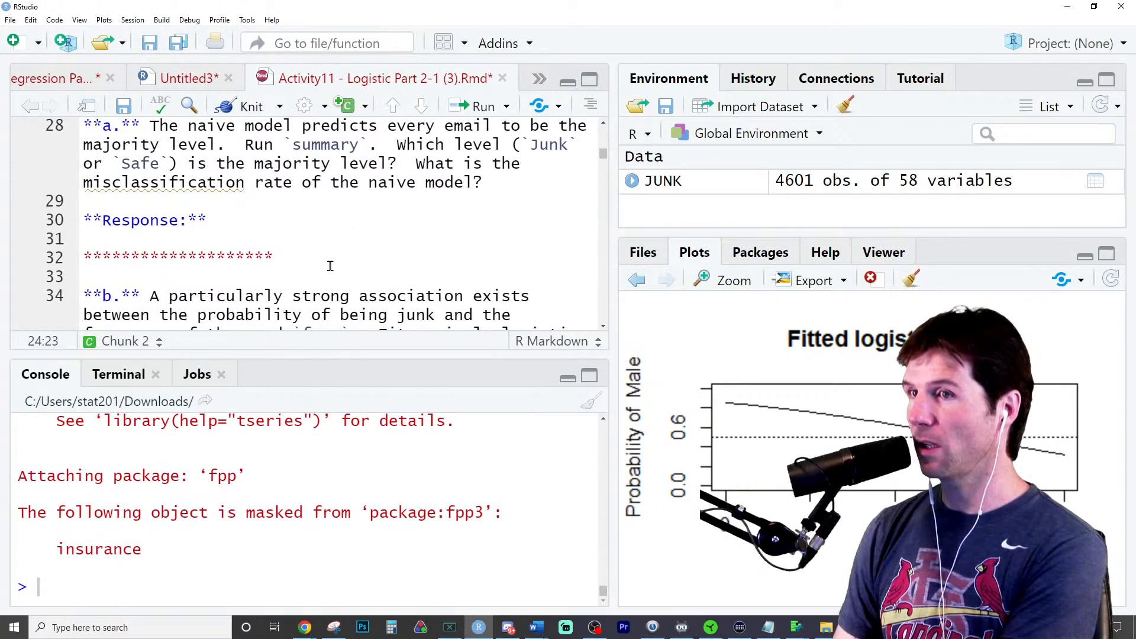
pyautogui.click(186, 204)
pyautogui.click(239, 219)
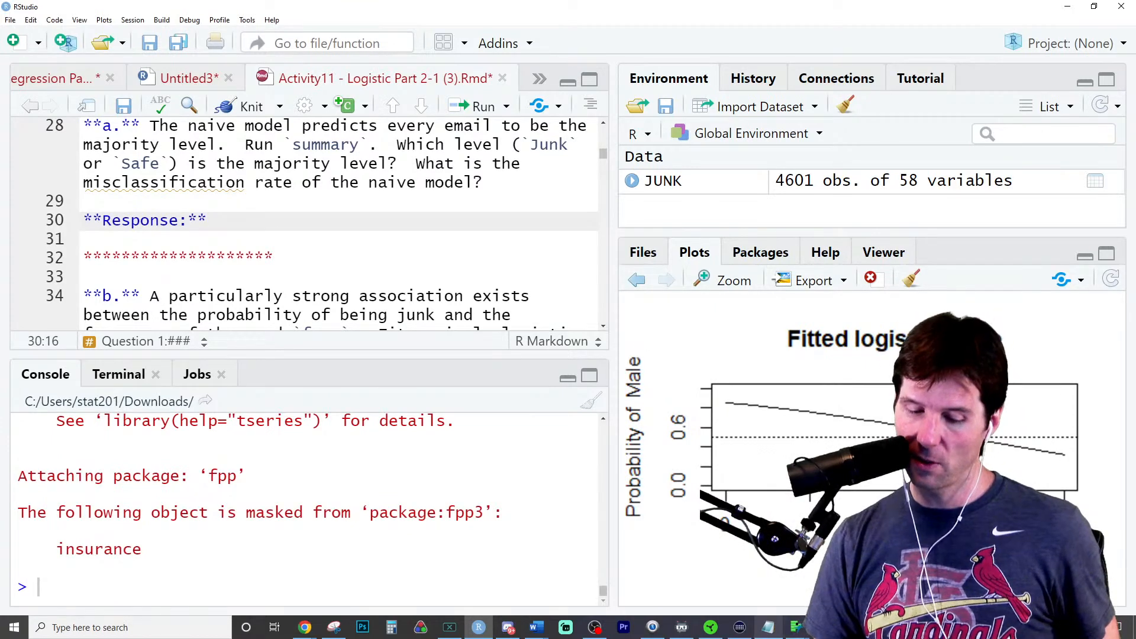
pyautogui.click(769, 627)
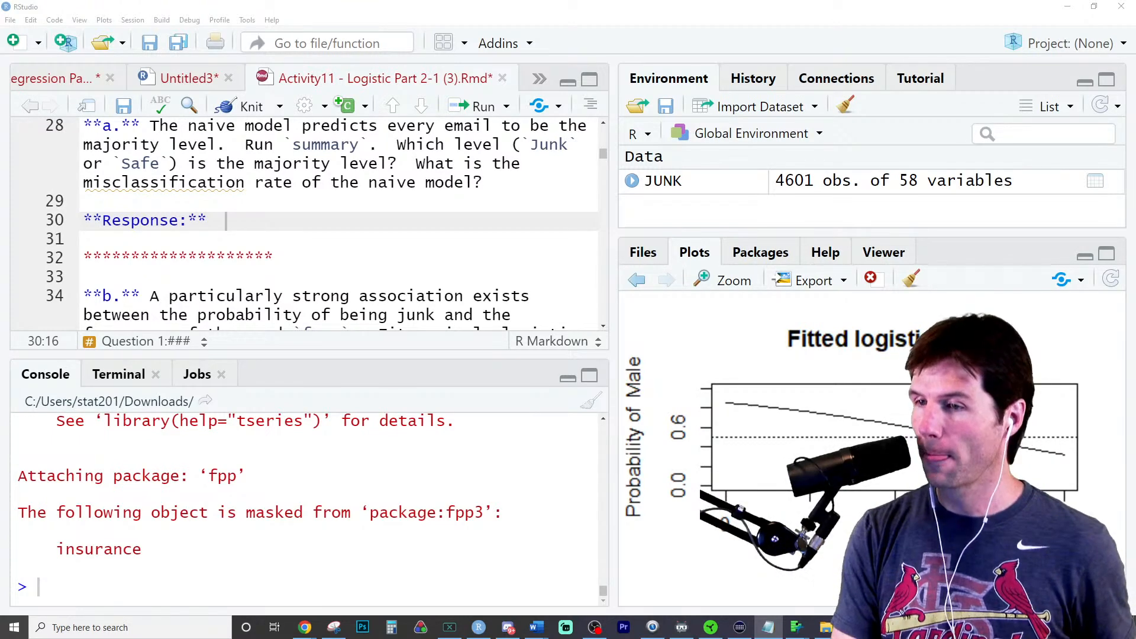
pyautogui.click(248, 222)
pyautogui.press('Return')
pyautogui.press('Return')
pyautogui.click(348, 108)
pyautogui.click(347, 141)
# - Add summary(JUNK$Junk) to the new code chunk for part a and run it
pyautogui.write('s')
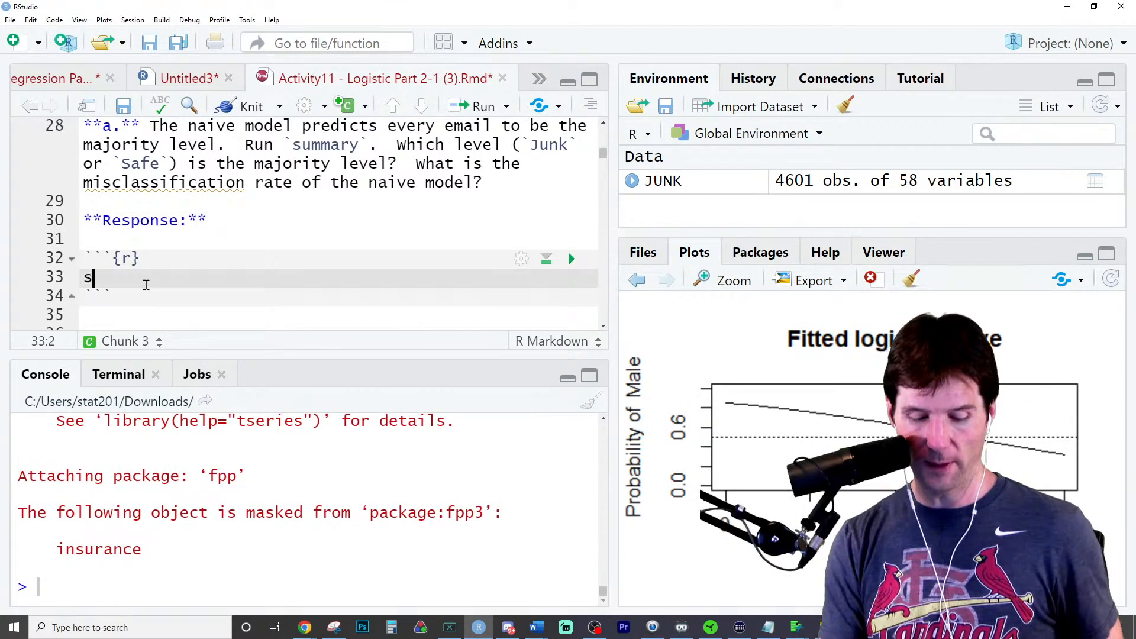
pyautogui.write('ummary(JUNK$')
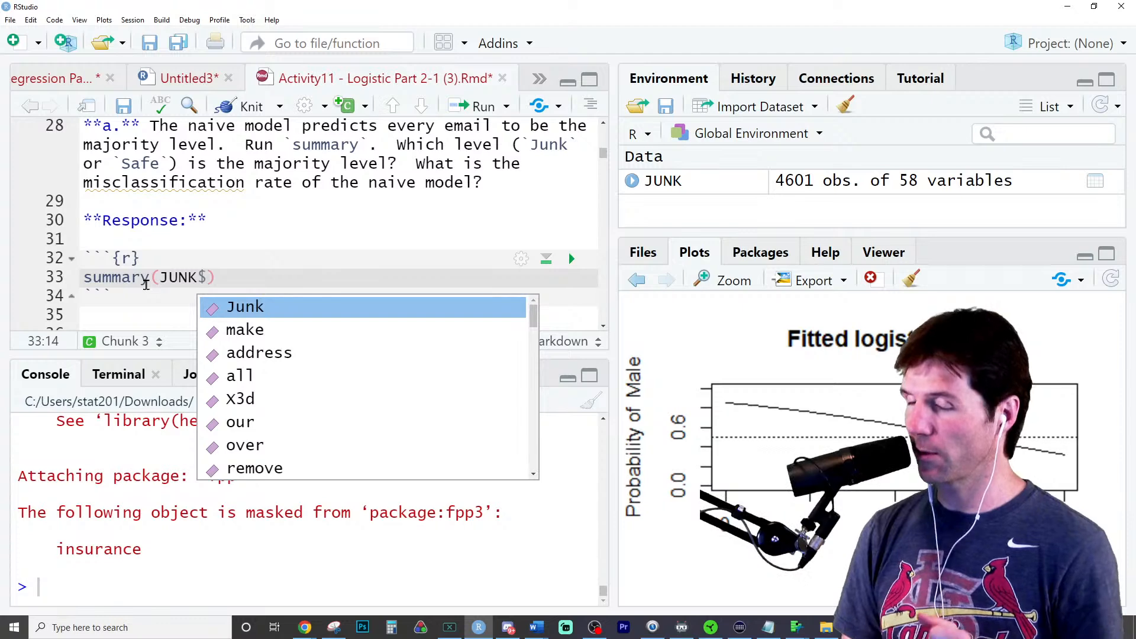
pyautogui.press('Return')
pyautogui.hotkey('ctrl', 'Return')
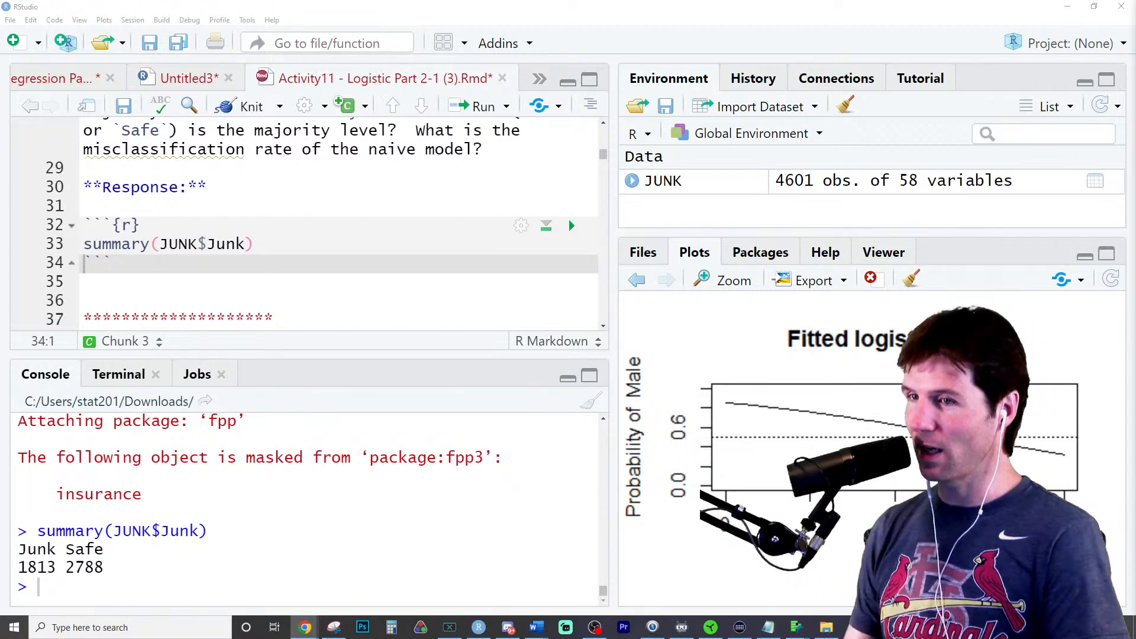
# - Divide the summary(JUNK$Junk) call by nrow(JUNK) to get class proportions and run the line
pyautogui.doubleClick(288, 131)
pyautogui.click(268, 241)
pyautogui.write('/nrow(JUNK')
pyautogui.hotkey('ctrl', 'Return')
# - Wrap the proportion expression in parentheses, multiply it by 100, run it, and highlight the Junk percentage in the output
pyautogui.moveTo(375, 234); pyautogui.dragTo(3, 261)
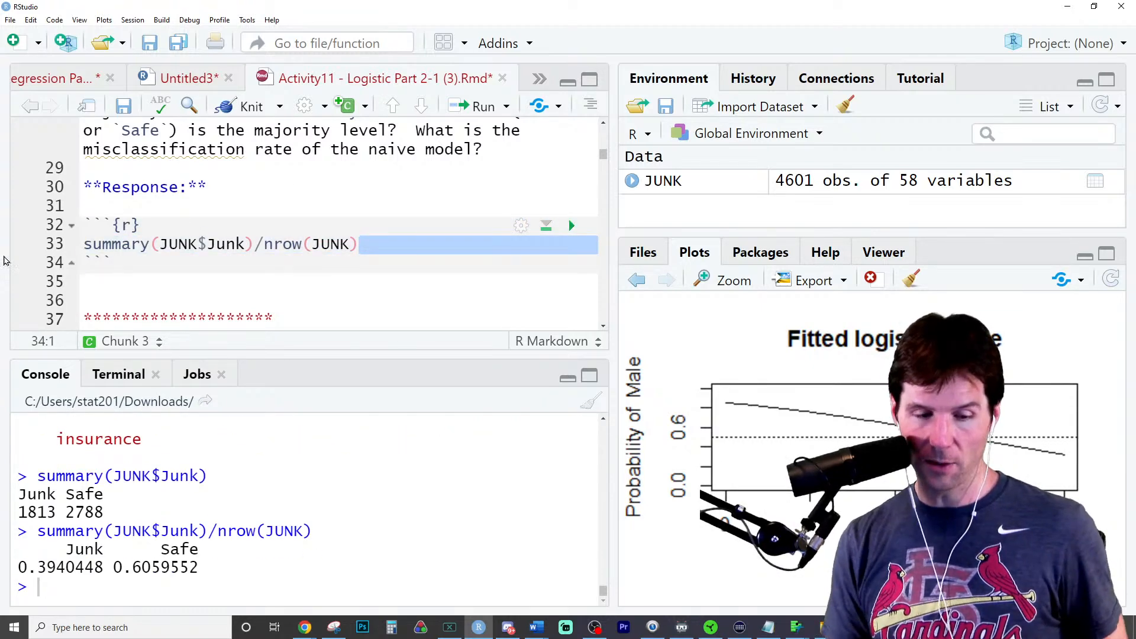
pyautogui.moveTo(367, 245); pyautogui.dragTo(68, 248)
pyautogui.write('(')
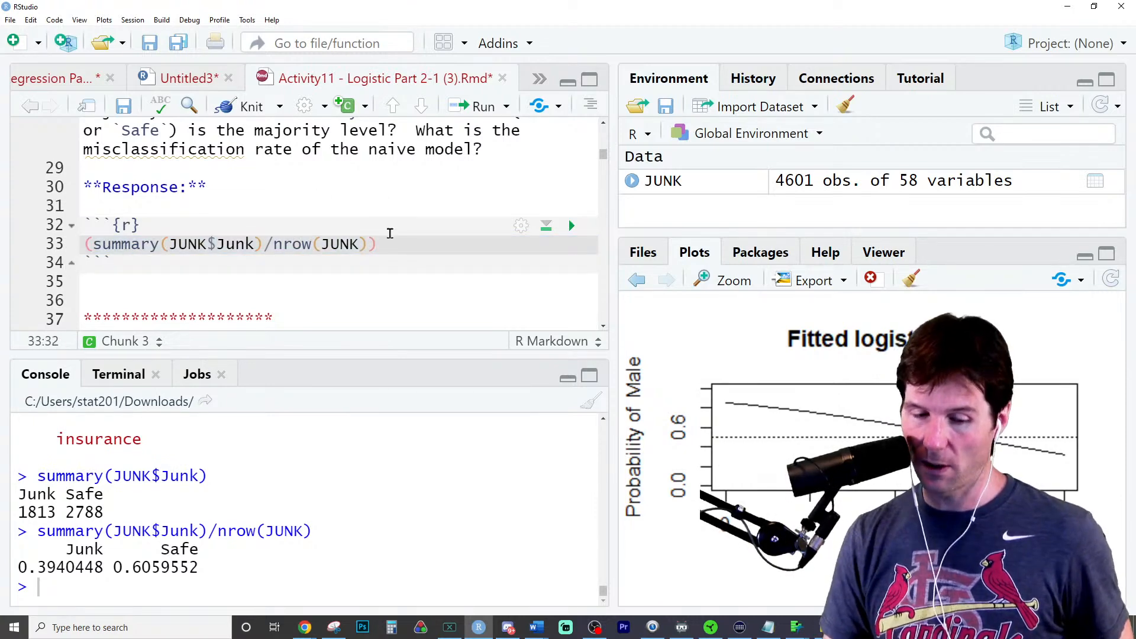
pyautogui.write('*100')
pyautogui.hotkey('ctrl', 'Return')
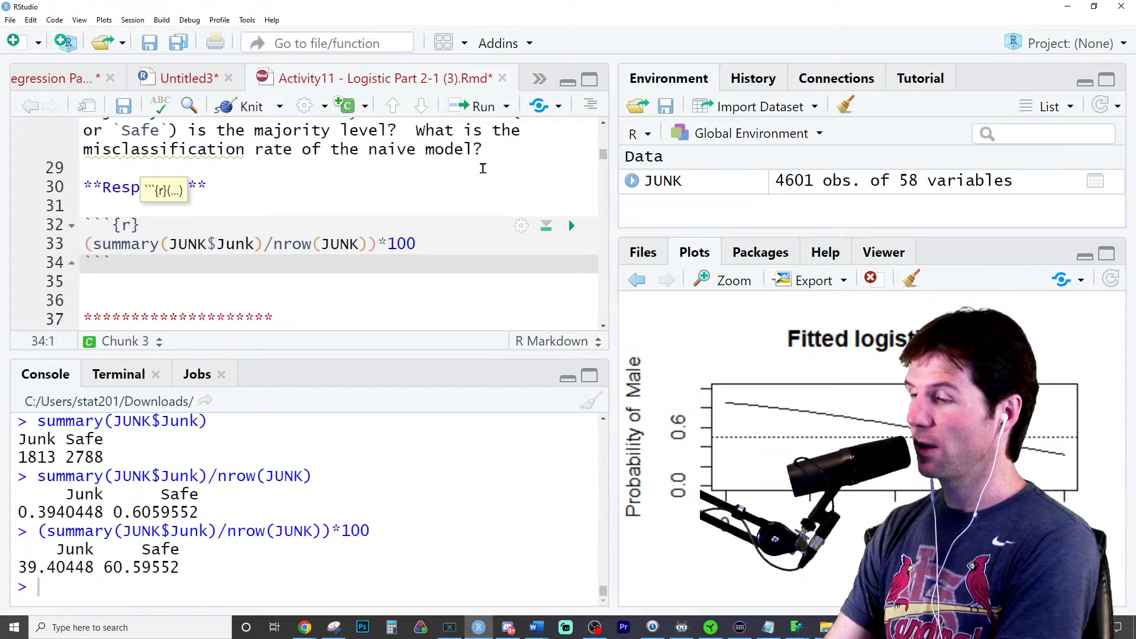
pyautogui.doubleClick(55, 568)
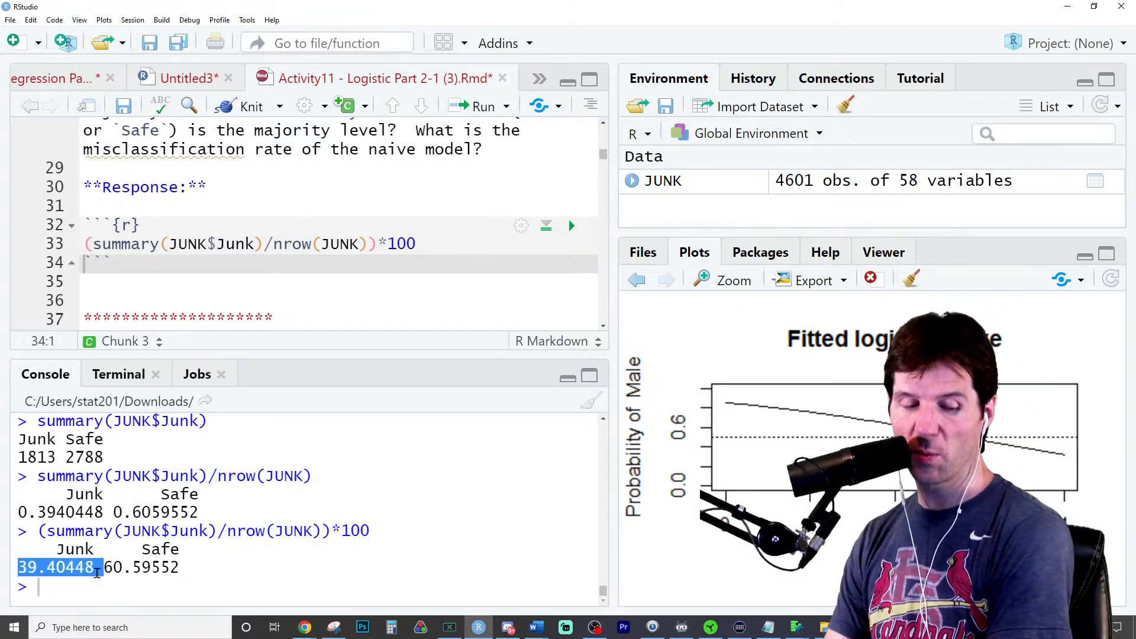
pyautogui.click(354, 548)
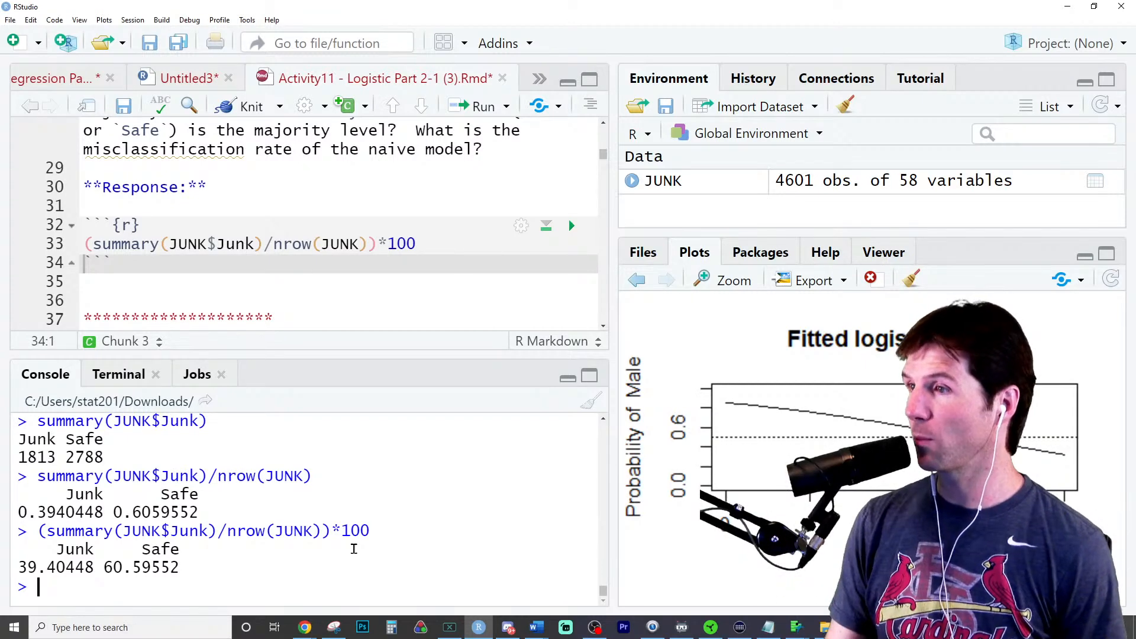
# - Insert two blank lines at the start of part b's code chunk, above the #Fit model comment
pyautogui.moveTo(437, 356); pyautogui.dragTo(436, 379)
pyautogui.scroll(-4, 432, 305)
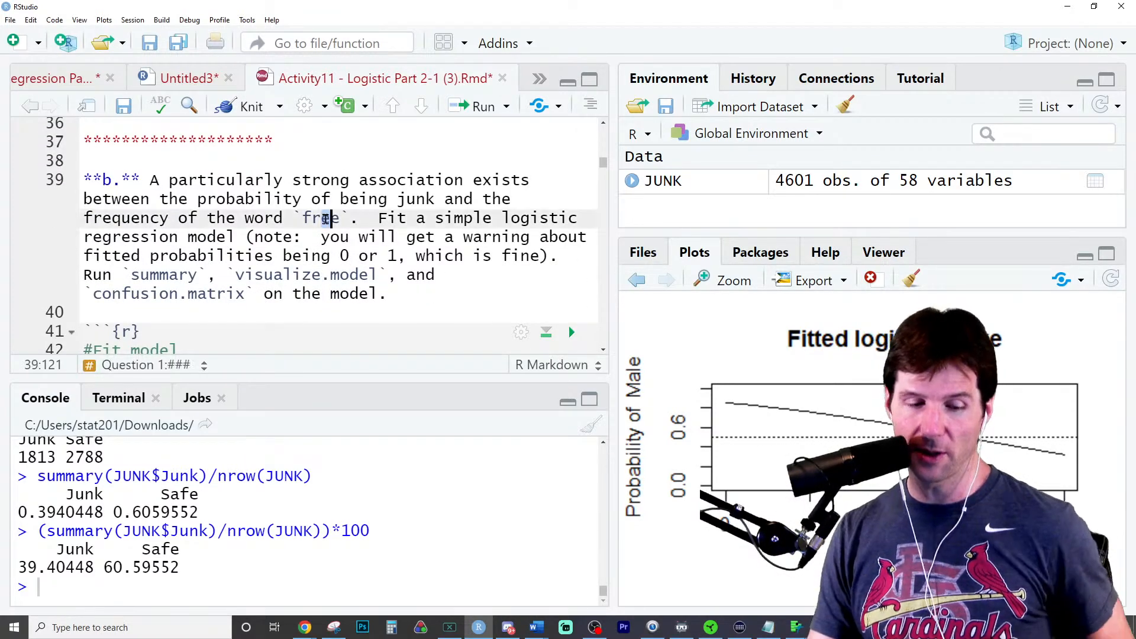
pyautogui.doubleClick(326, 219)
pyautogui.scroll(-3, 208, 314)
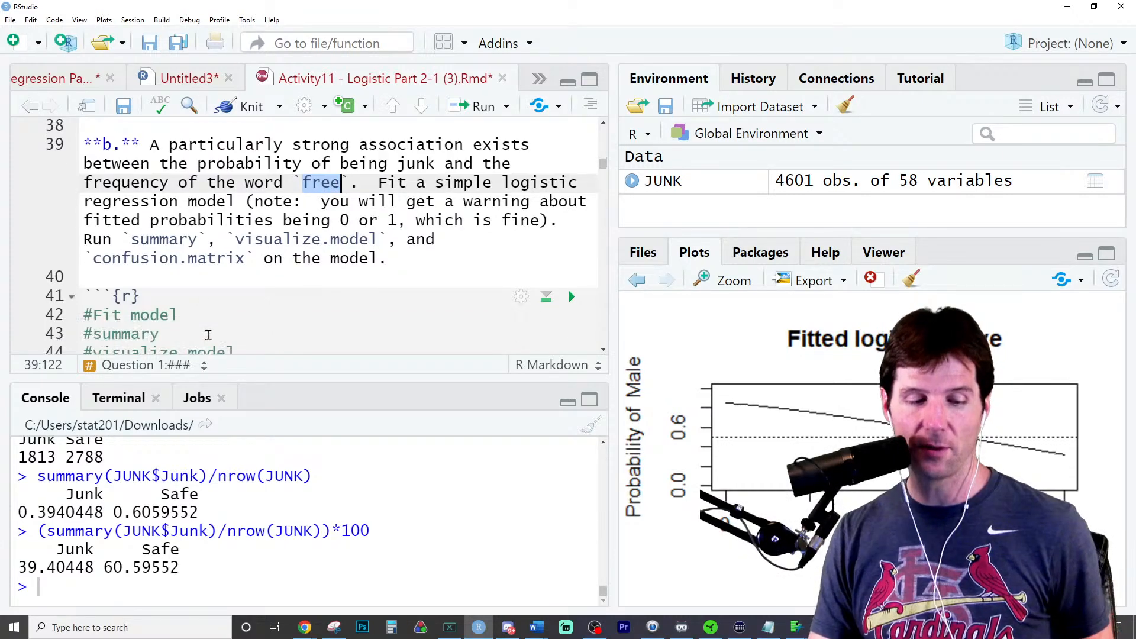
pyautogui.click(241, 226)
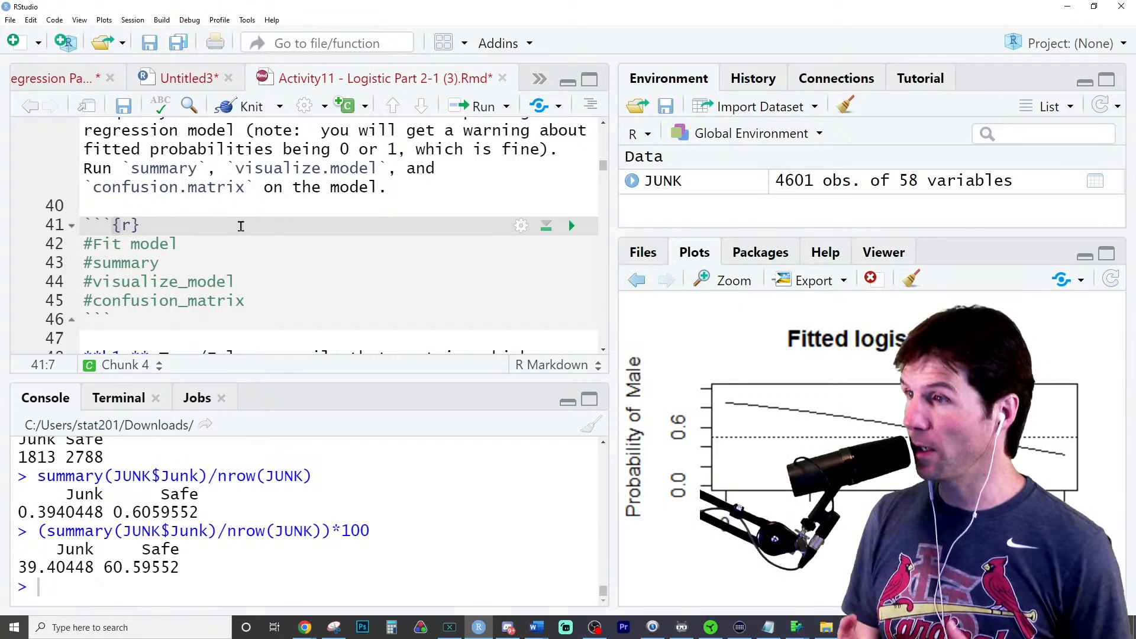
pyautogui.press('Return')
pyautogui.press('Return')
pyautogui.press('Up')
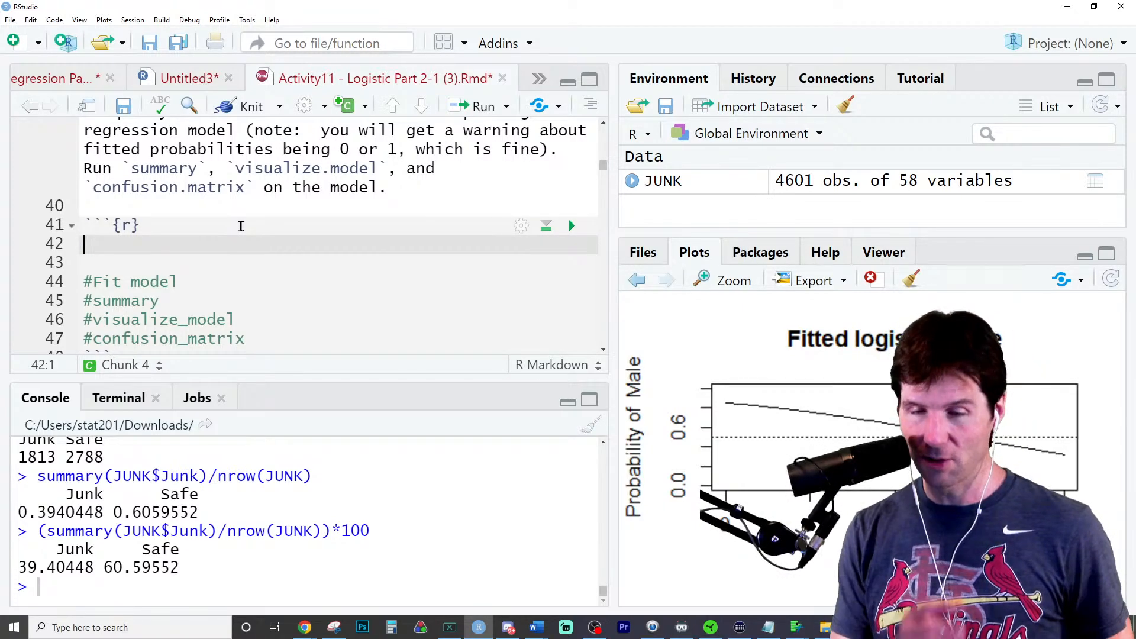
# - Start the simple logistic regression as M <- glm(Junk~free,data = JUNK, in part b's chunk
pyautogui.write('M <- ')
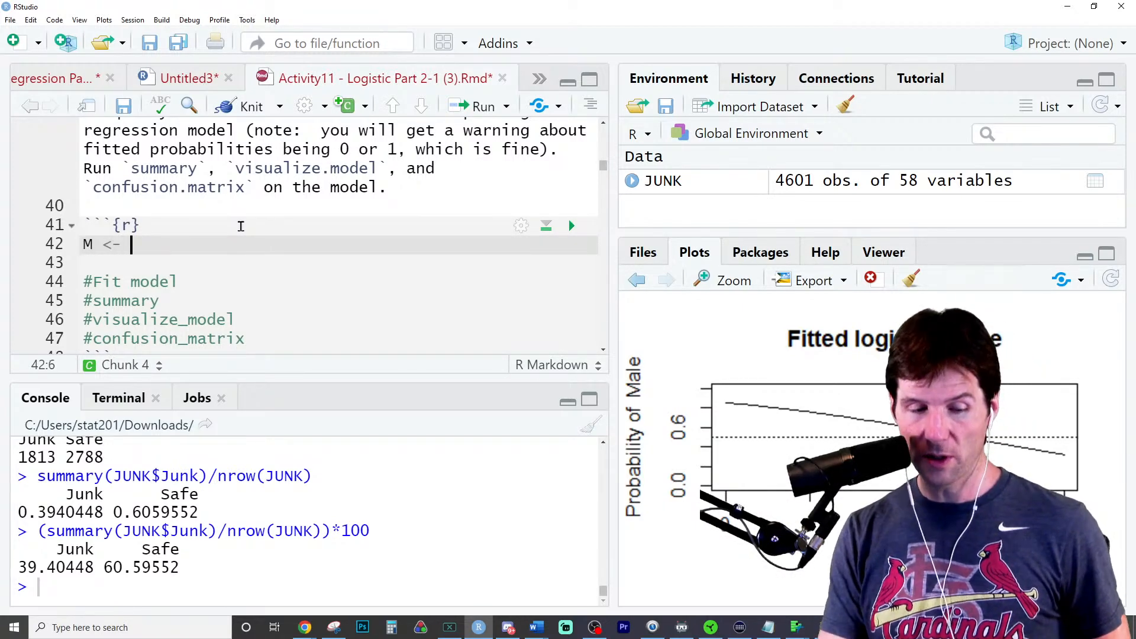
pyautogui.write('glm')
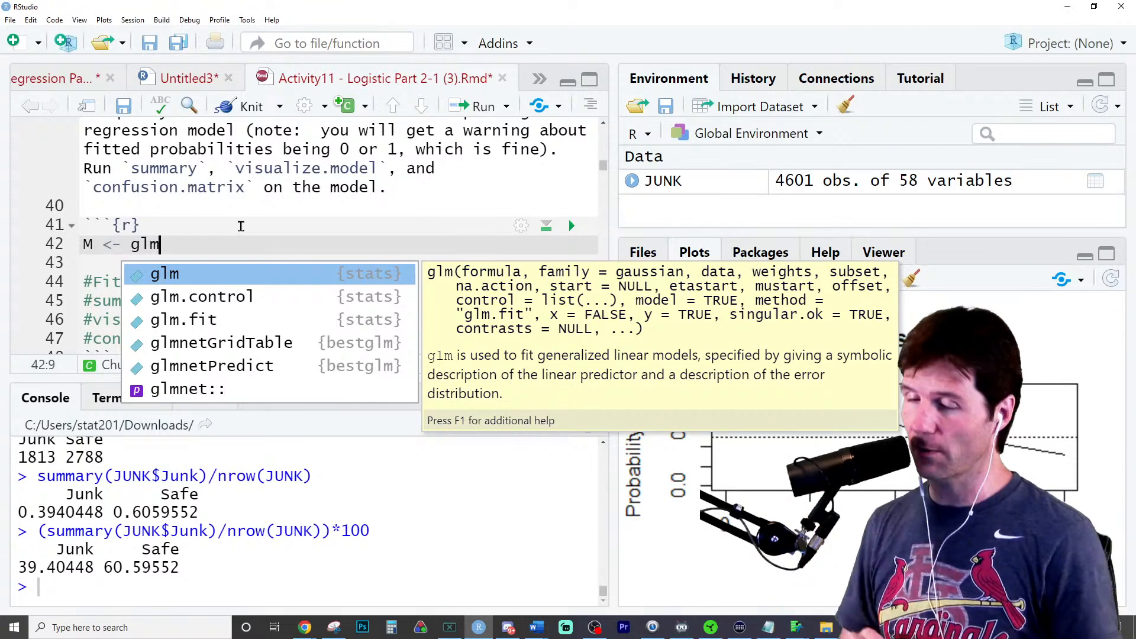
pyautogui.write('(Junk')
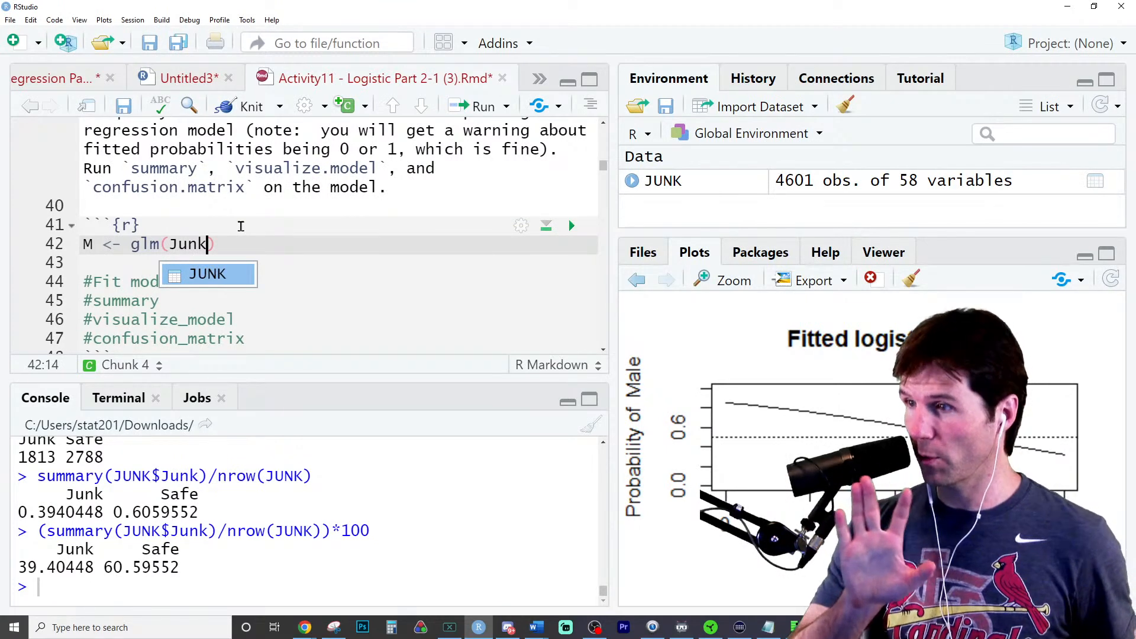
pyautogui.write('~')
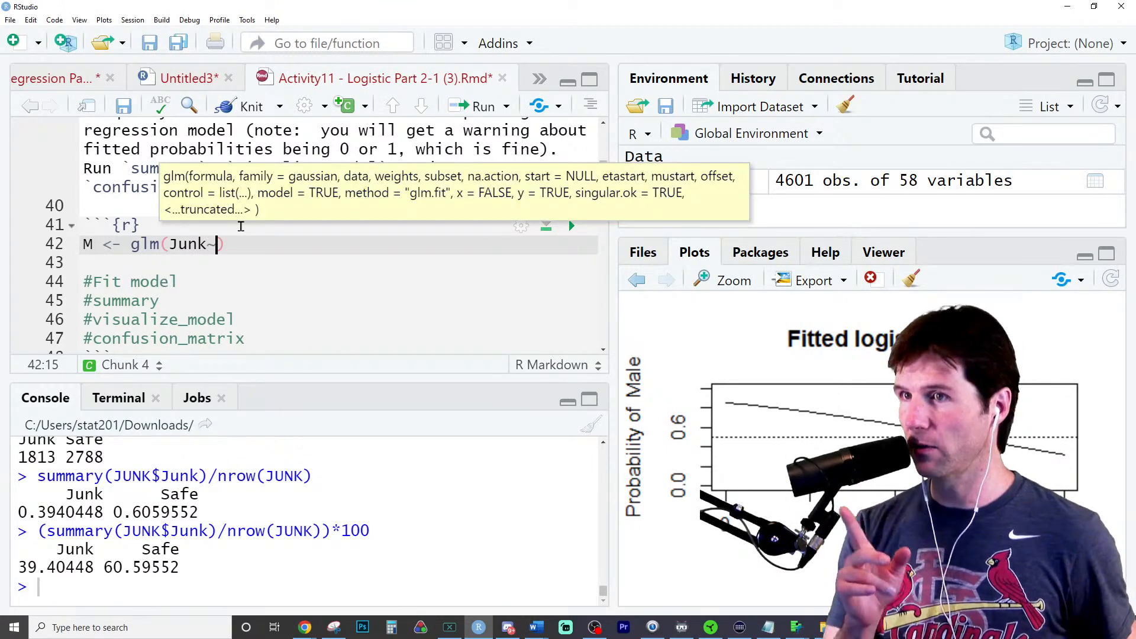
pyautogui.click(294, 249)
pyautogui.scroll(2, 303, 270)
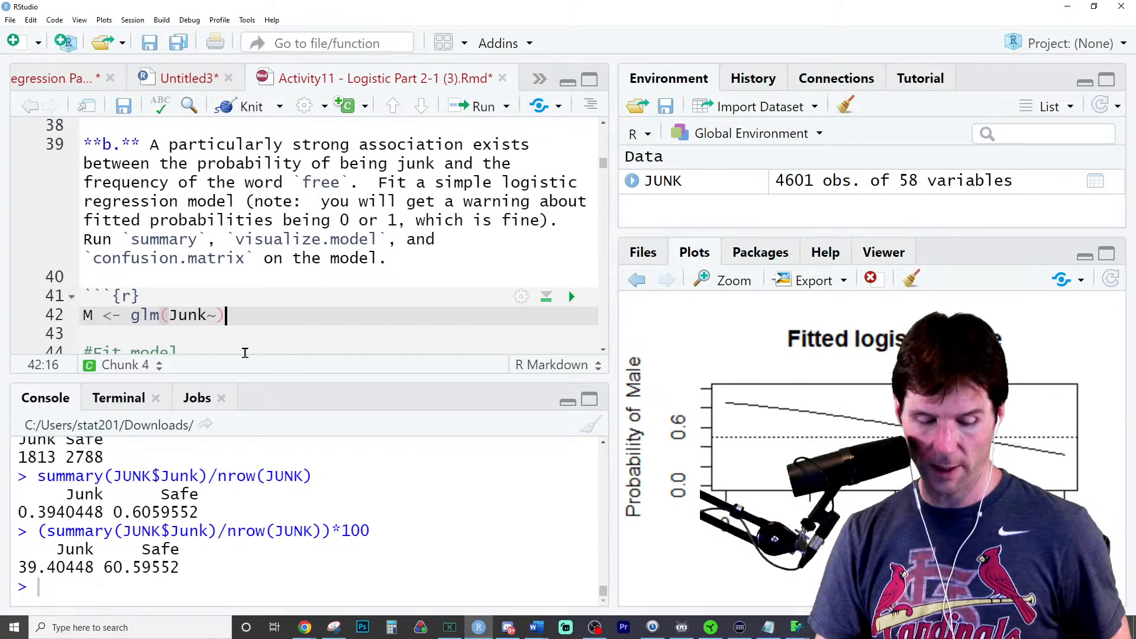
pyautogui.click(216, 315)
pyautogui.write('free,data')
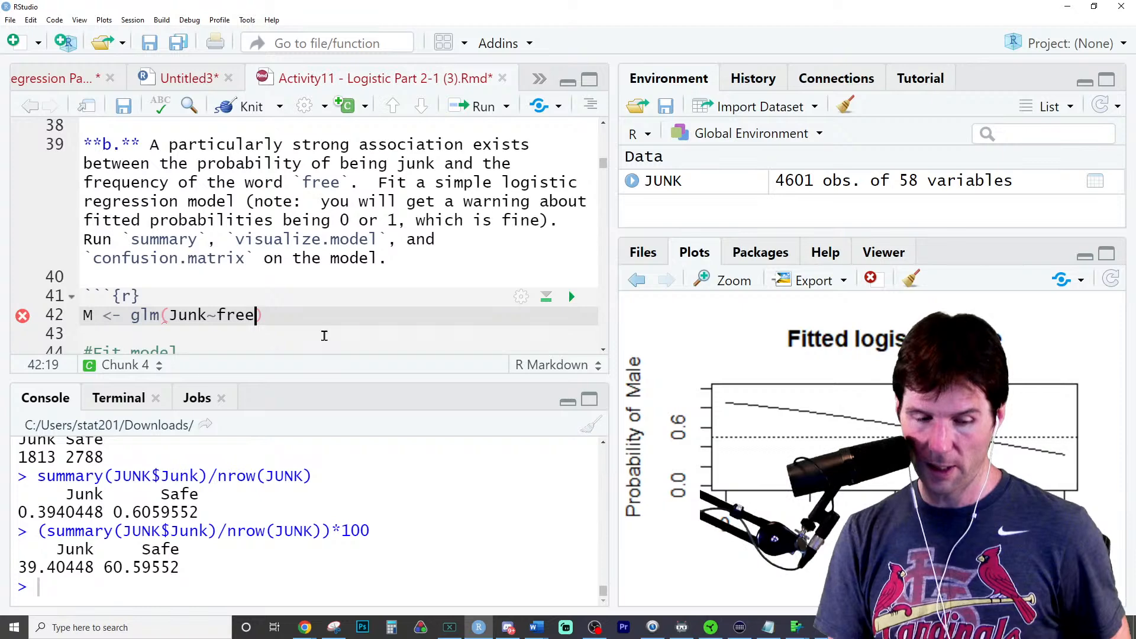
pyautogui.write(' = JUNK,')
# - Complete the glm call with family = binomial on a second line and run it to fit model M
pyautogui.press('Return')
pyautogui.write('da')
pyautogui.press('BackSpace')
pyautogui.press('BackSpace')
pyautogui.write('family = binom')
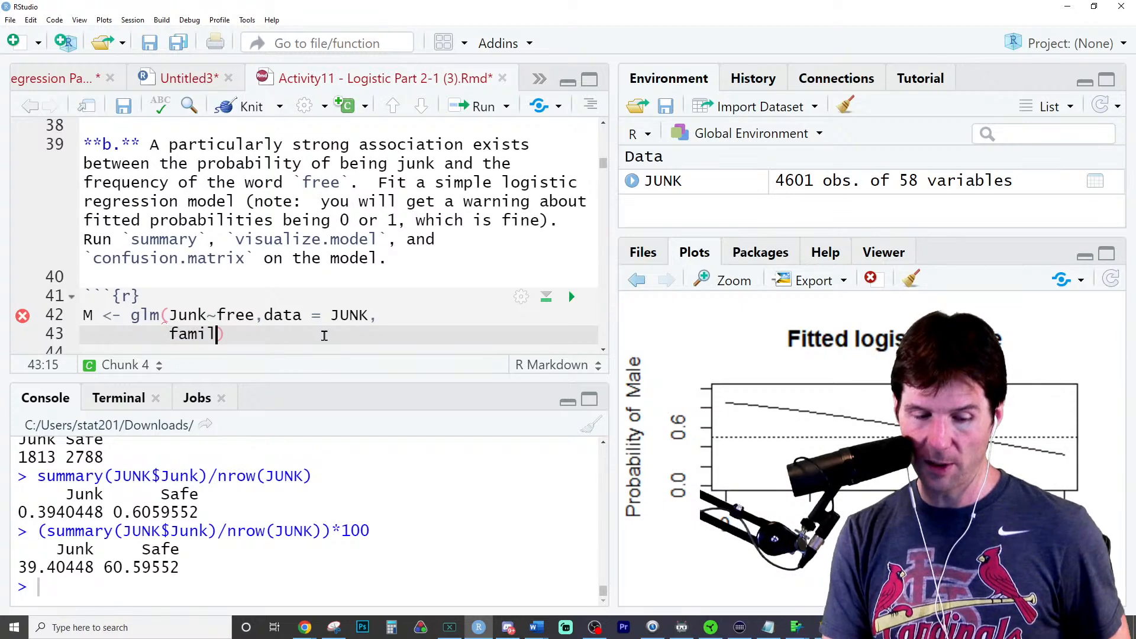
pyautogui.write('i')
pyautogui.press('Tab')
pyautogui.hotkey('ctrl', 'Return')
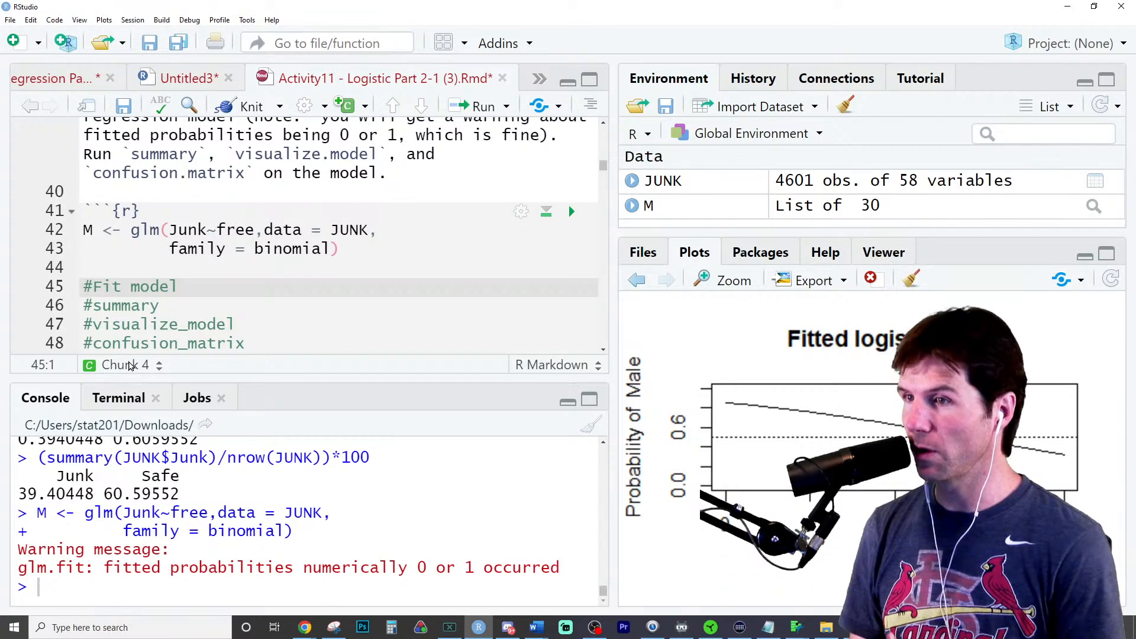
# - Add summary(M) below the glm call and run it
pyautogui.click(118, 264)
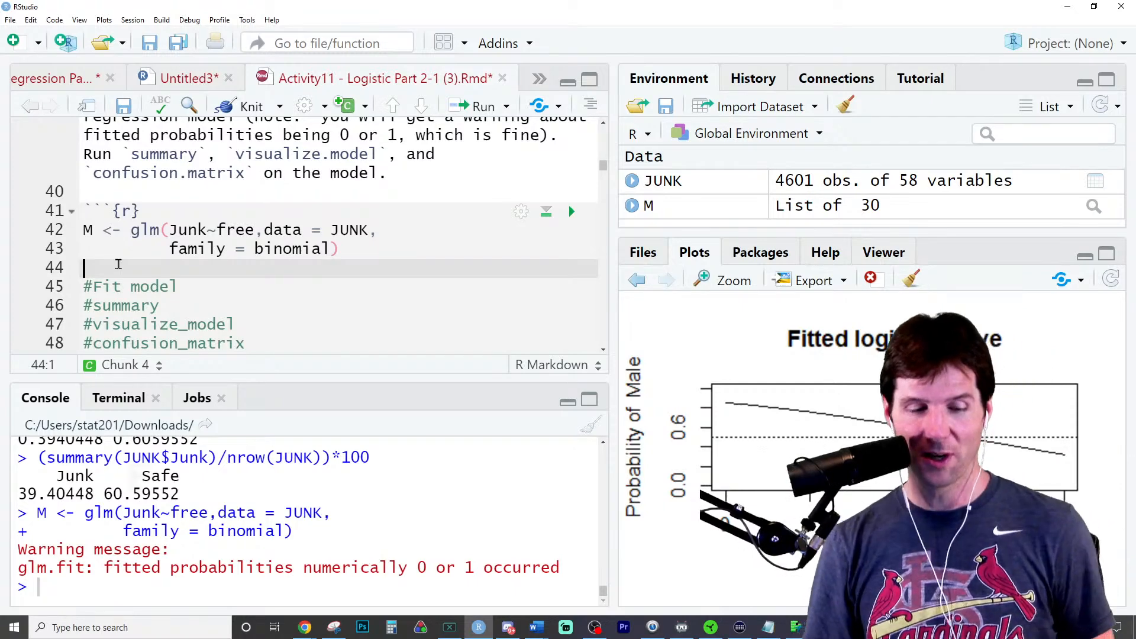
pyautogui.press('Return')
pyautogui.press('Up')
pyautogui.write('summary(M)')
pyautogui.hotkey('ctrl', 'Return')
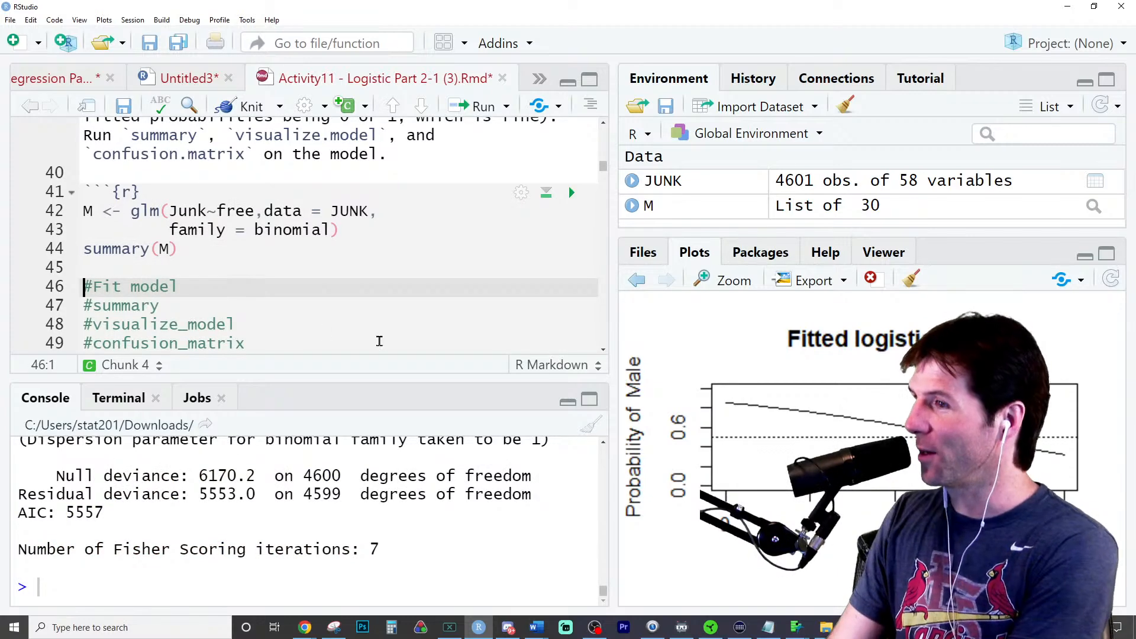
# - Enlarge the console area, add visualize_model(M) below summary(M), and run it to plot the fitted logistic curve
pyautogui.moveTo(447, 379); pyautogui.dragTo(448, 314)
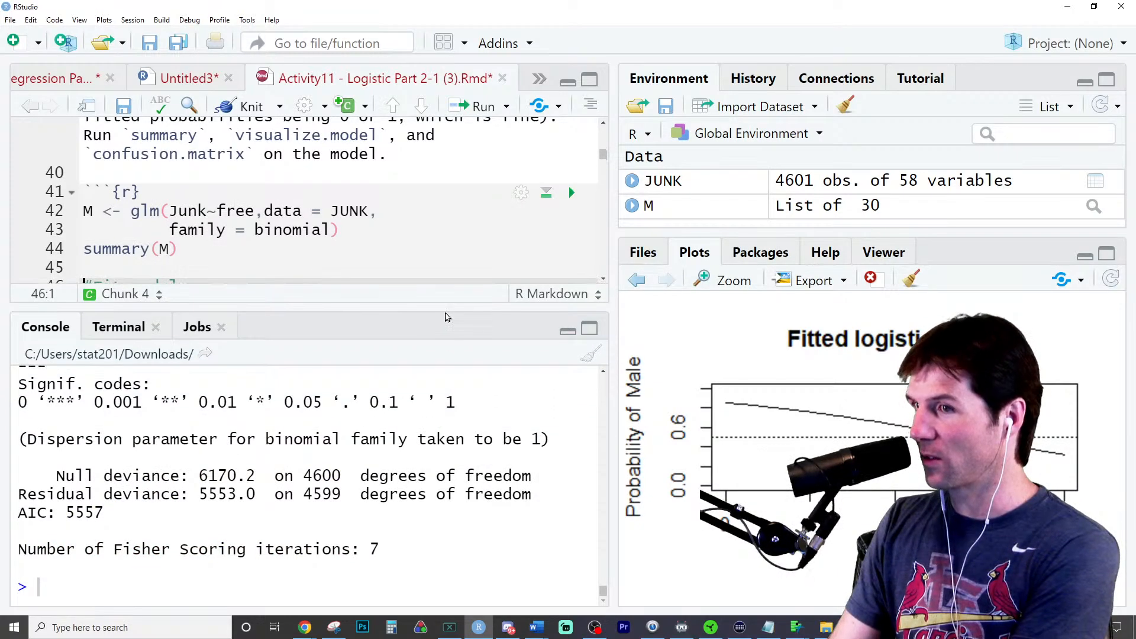
pyautogui.scroll(-2, 307, 234)
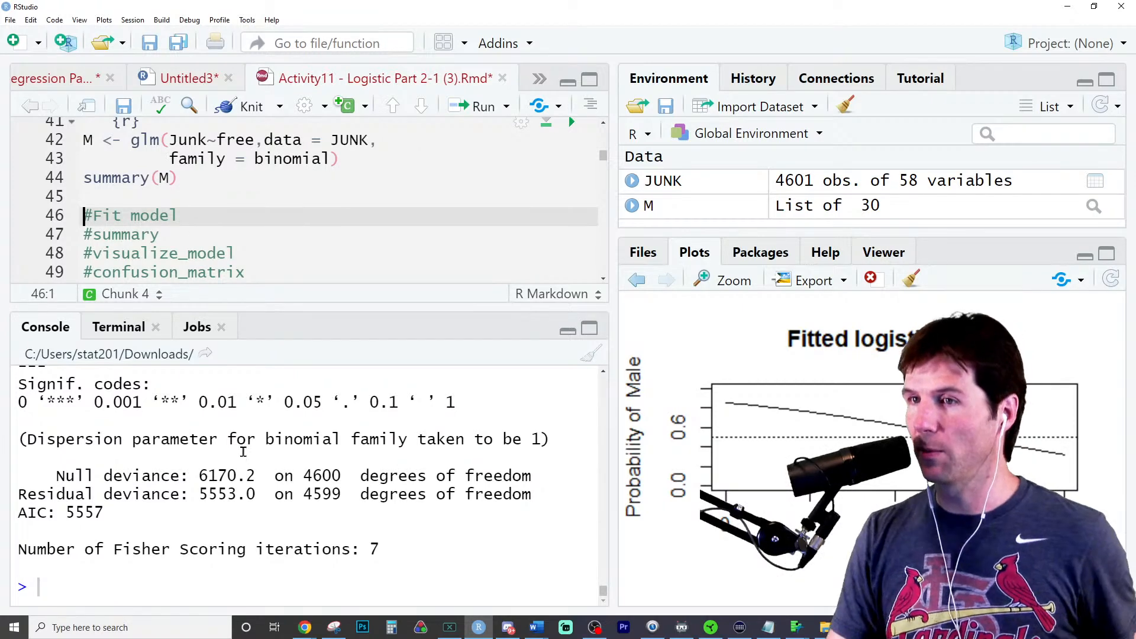
pyautogui.click(169, 189)
pyautogui.write('visual')
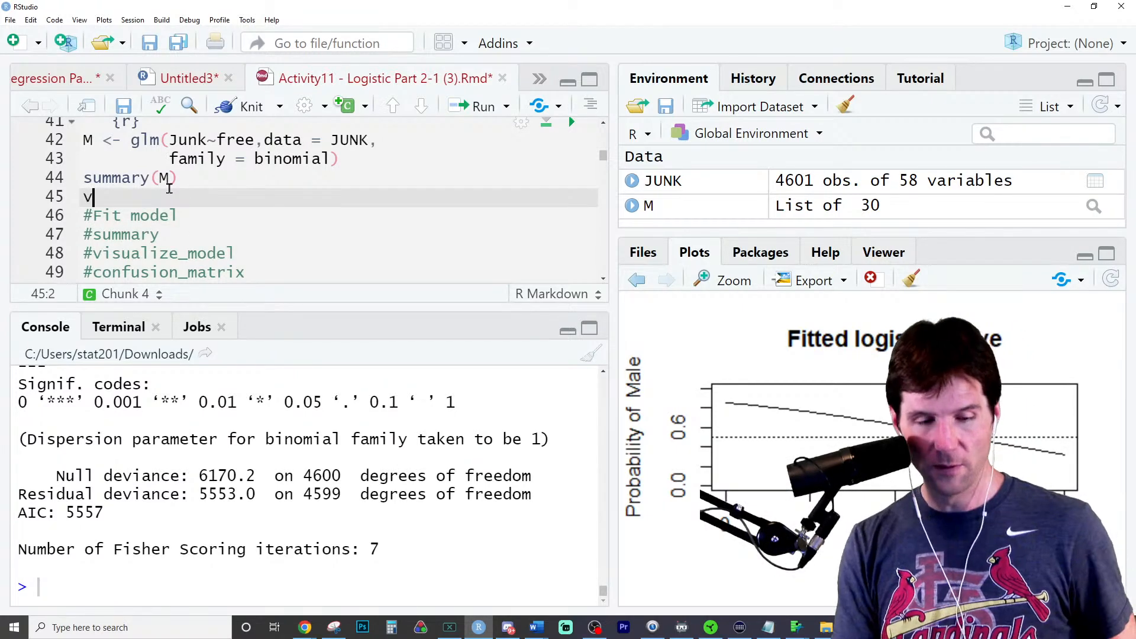
pyautogui.press('Tab')
pyautogui.write('M')
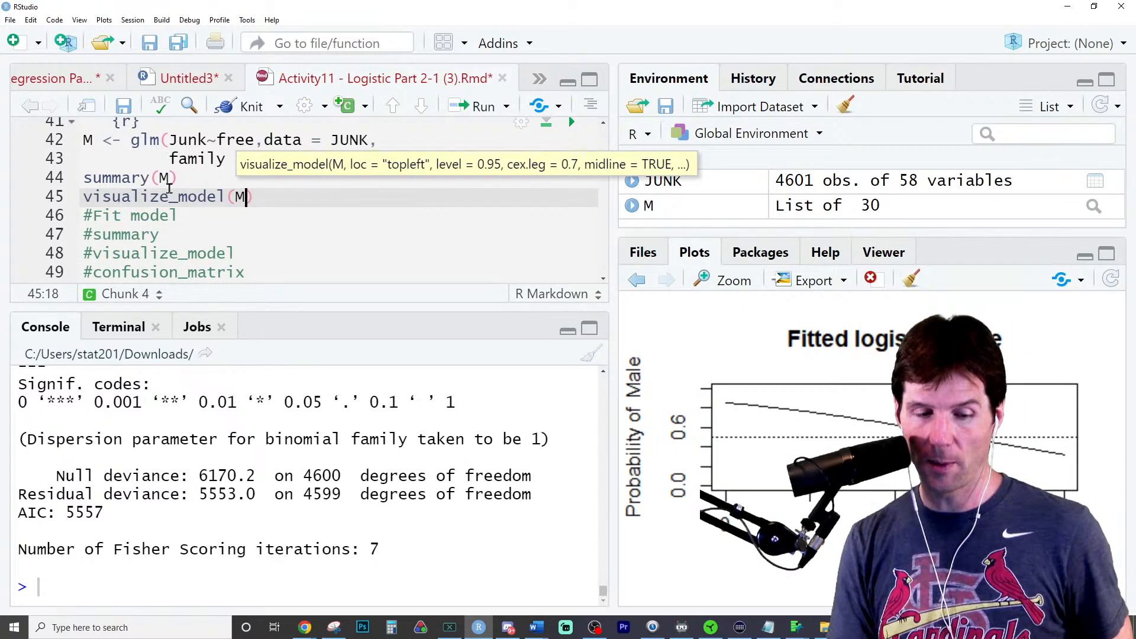
pyautogui.hotkey('ctrl', 'Return')
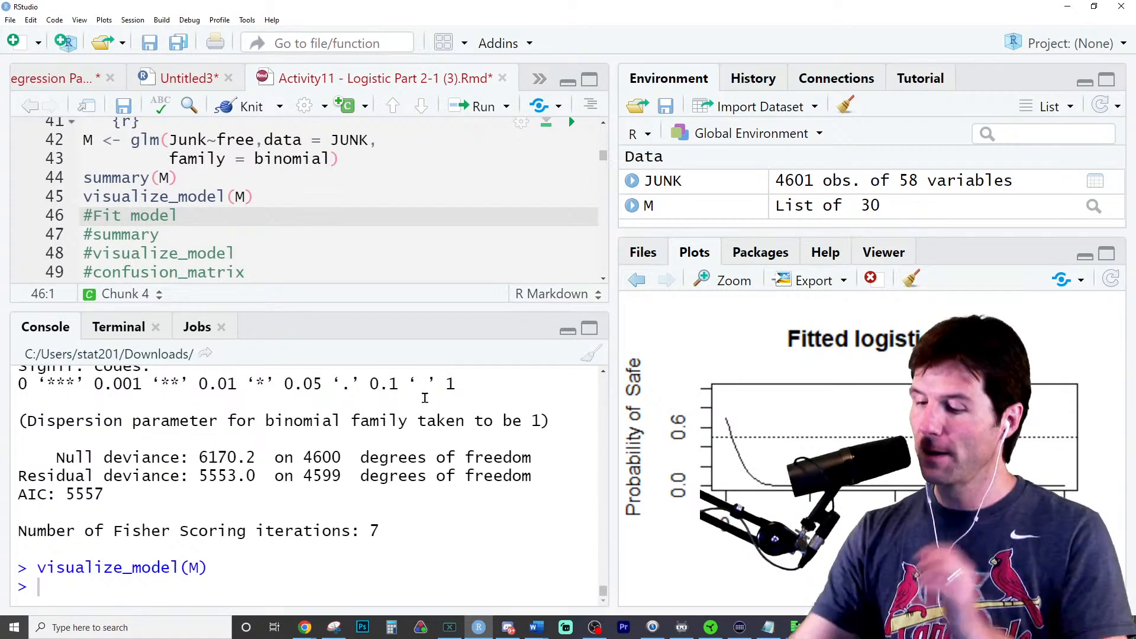
# - Inspect the fitted logistic curve in an enlarged plot window and close that window
pyautogui.click(733, 280)
pyautogui.click(812, 147)
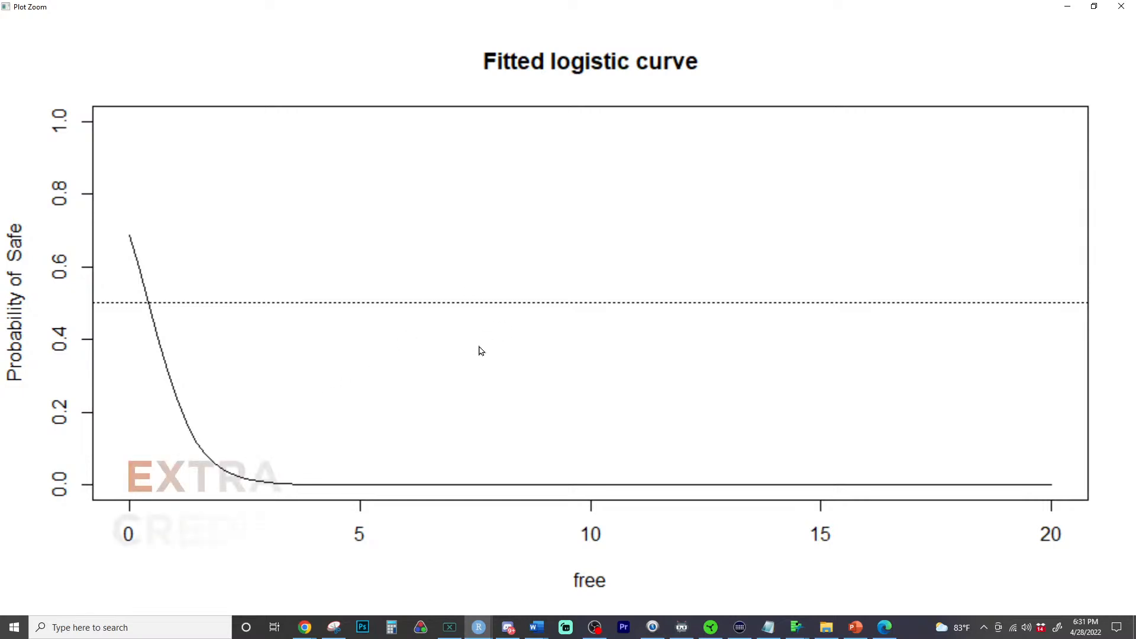
pyautogui.click(1131, 7)
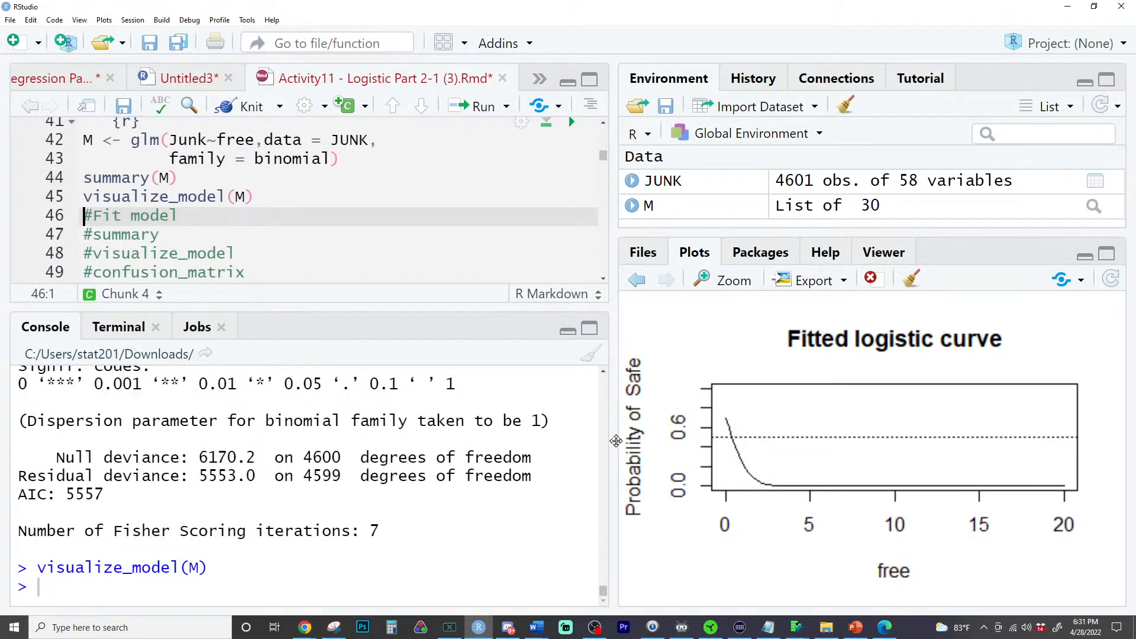
# - Rerun summary(M) in a wider console and examine the sign of the free estimate in the coefficients table
pyautogui.moveTo(614, 441); pyautogui.dragTo(721, 441)
pyautogui.click(279, 180)
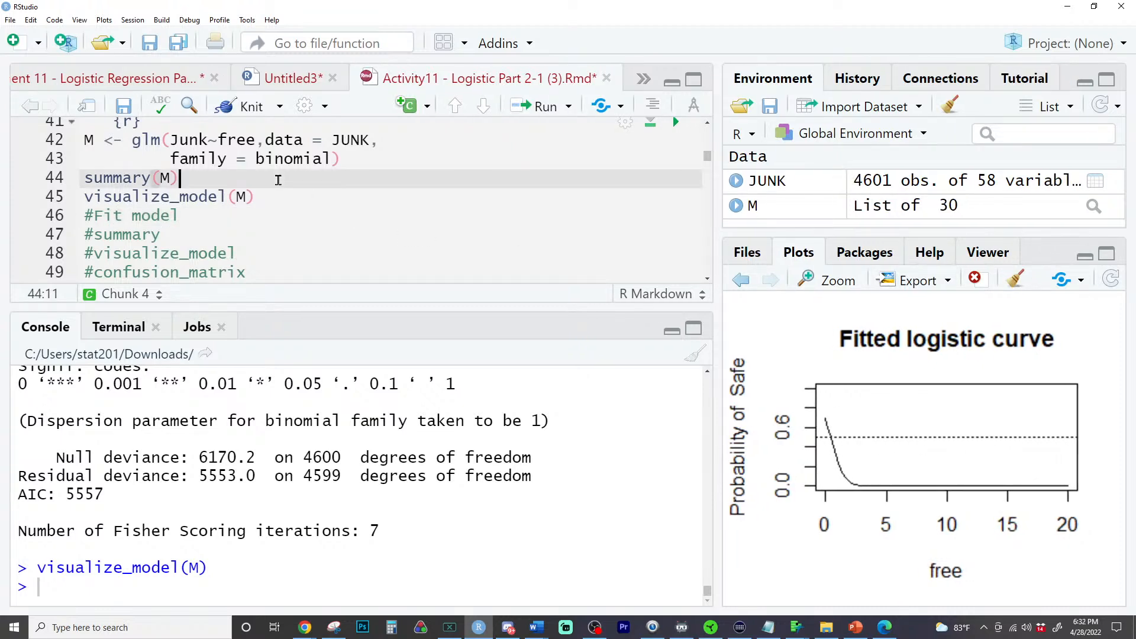
pyautogui.hotkey('ctrl', 'Return')
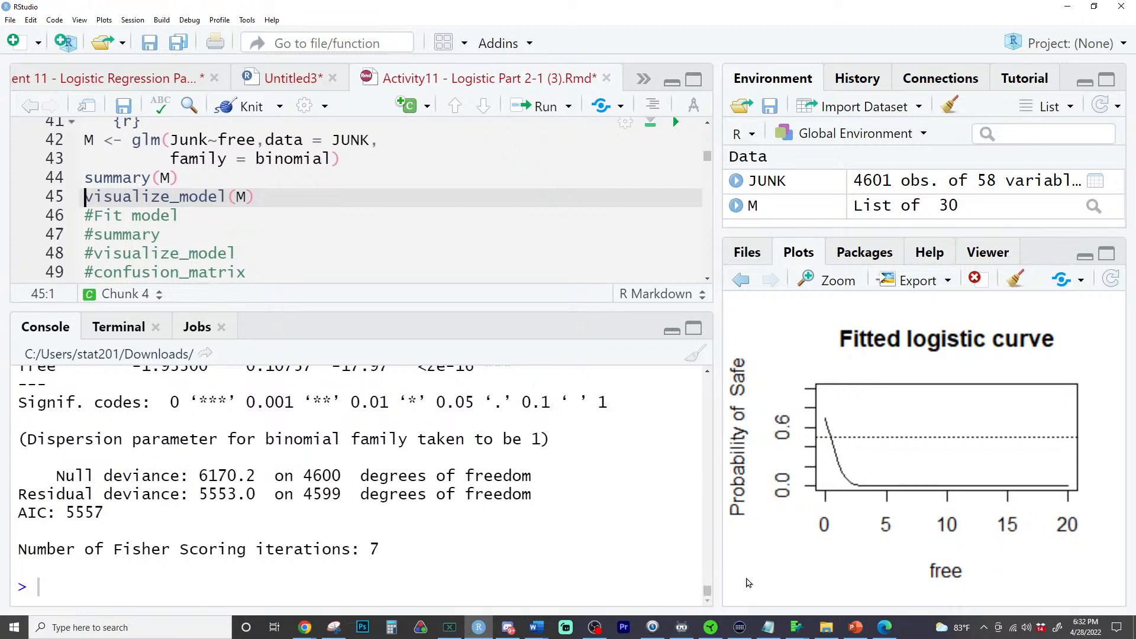
pyautogui.scroll(2, 453, 521)
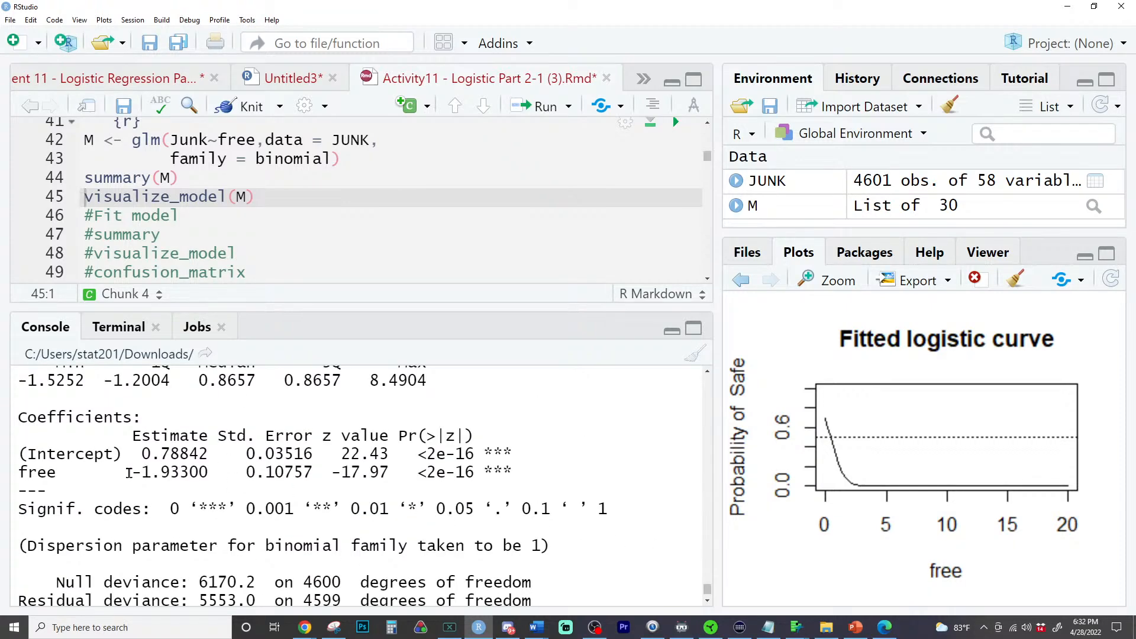
pyautogui.tripleClick(129, 473)
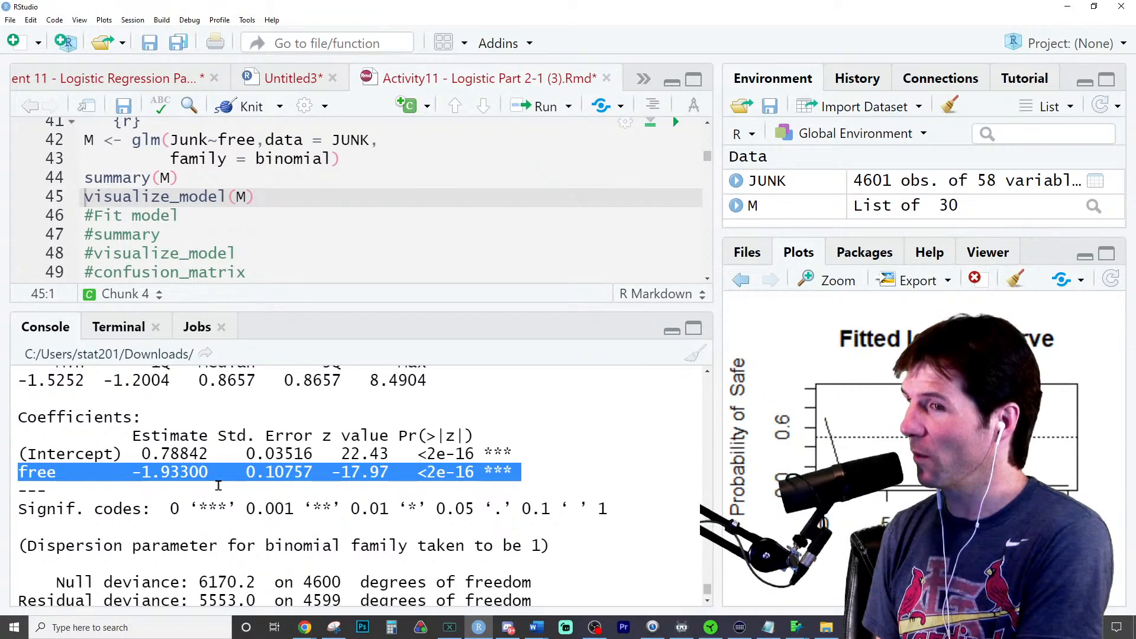
pyautogui.moveTo(132, 473); pyautogui.dragTo(142, 474)
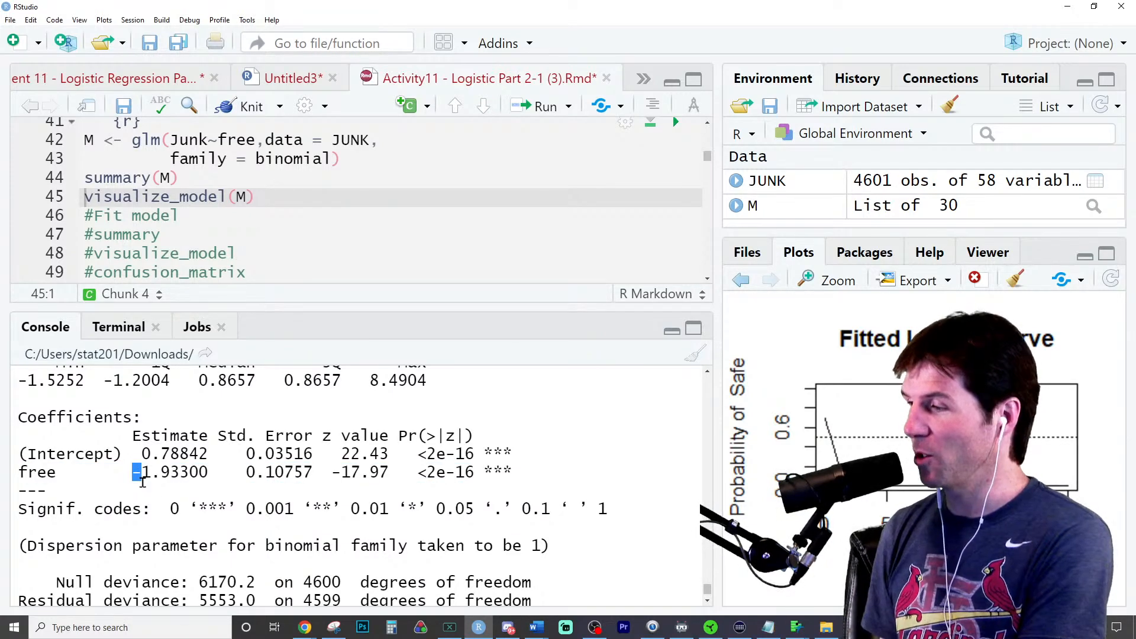
pyautogui.scroll(-3, 141, 479)
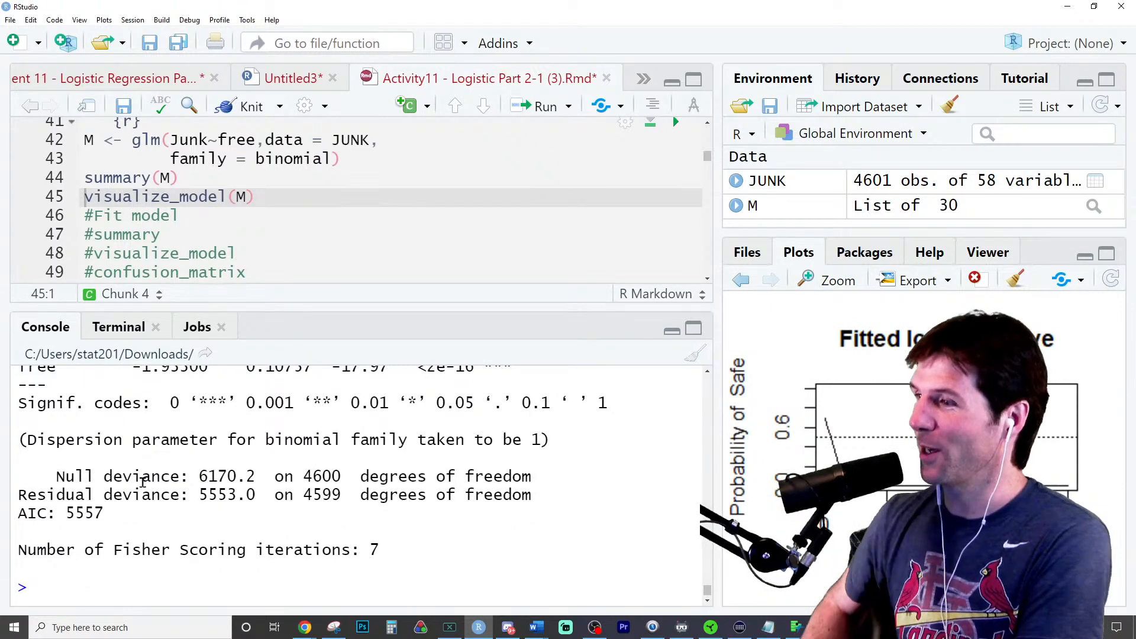
# - Compute 0.78842/1.93300 in the console, dividing the intercept estimate by the magnitude of the free estimate
pyautogui.scroll(3, 148, 423)
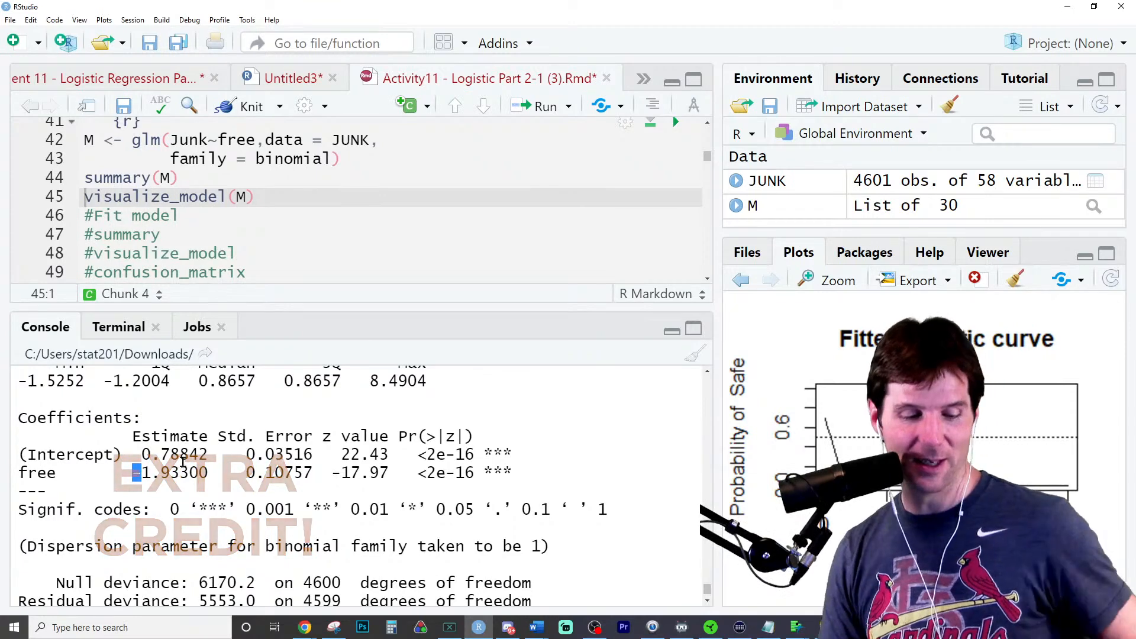
pyautogui.doubleClick(187, 453)
pyautogui.scroll(-3, 219, 592)
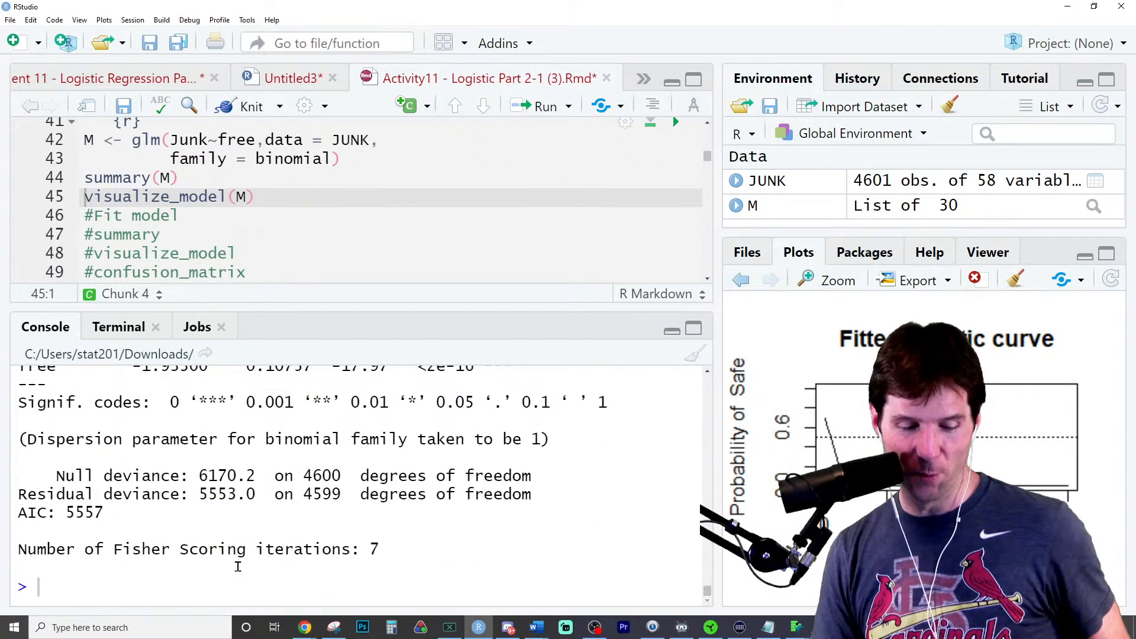
pyautogui.write('0.78842')
pyautogui.scroll(3, 218, 592)
pyautogui.doubleClick(172, 438)
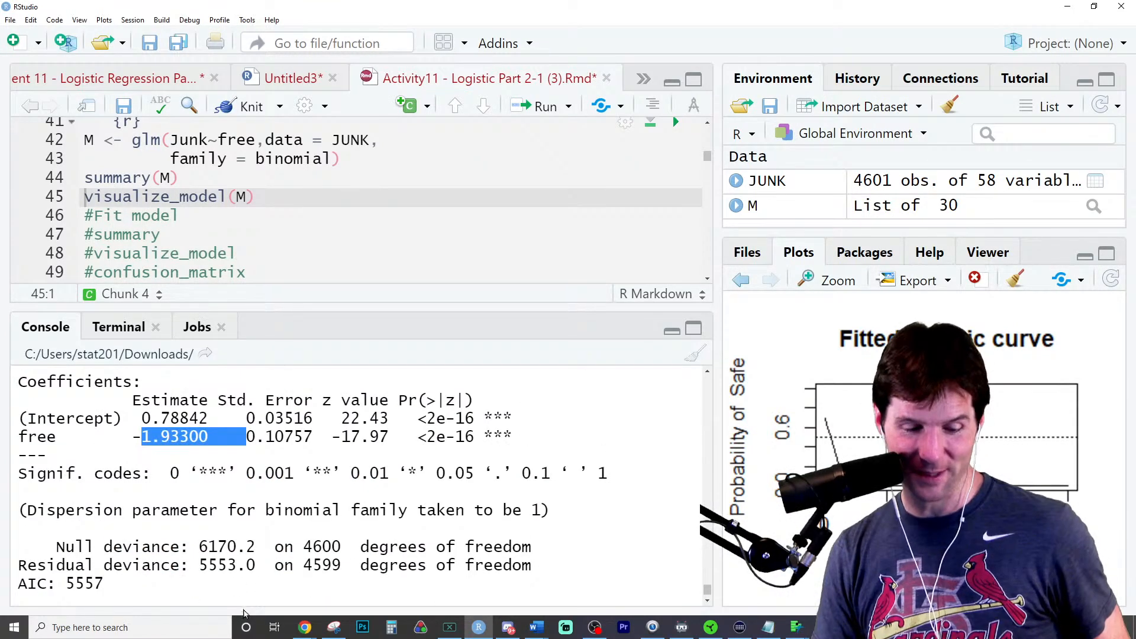
pyautogui.scroll(-3, 218, 568)
pyautogui.write('/')
pyautogui.write('1.93300')
pyautogui.press('Return')
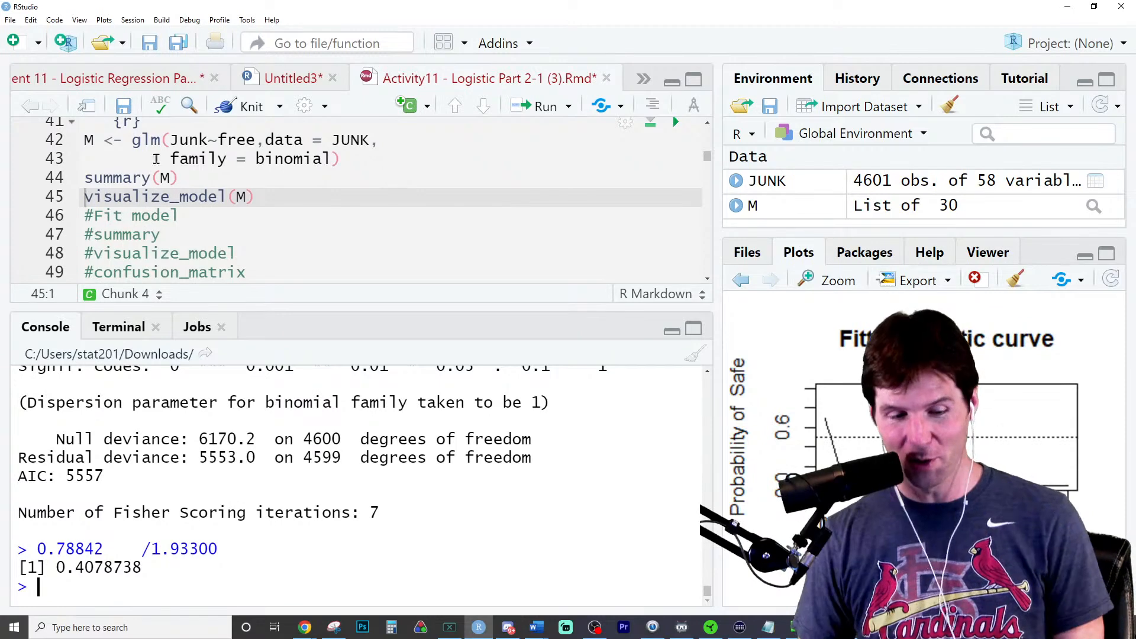
# - Add confusion_matrix(M) below visualize_model(M), run it, and enlarge the console area to show the output
pyautogui.click(298, 194)
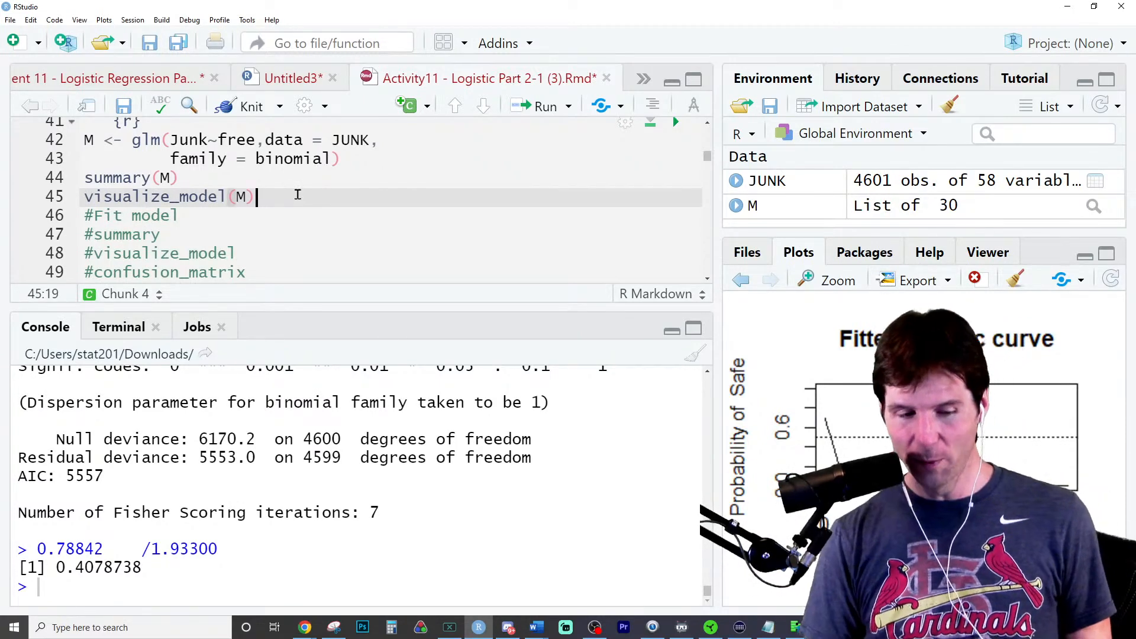
pyautogui.press('Return')
pyautogui.write('confu')
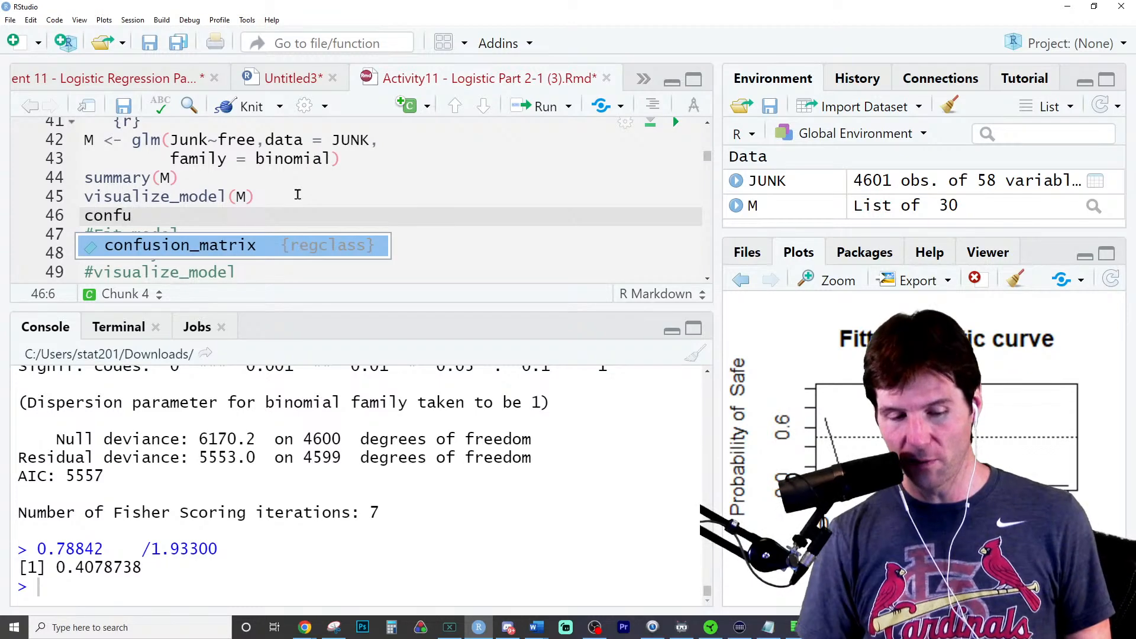
pyautogui.press('Tab')
pyautogui.write('M')
pyautogui.hotkey('ctrl', 'Return')
pyautogui.moveTo(461, 309); pyautogui.dragTo(453, 155)
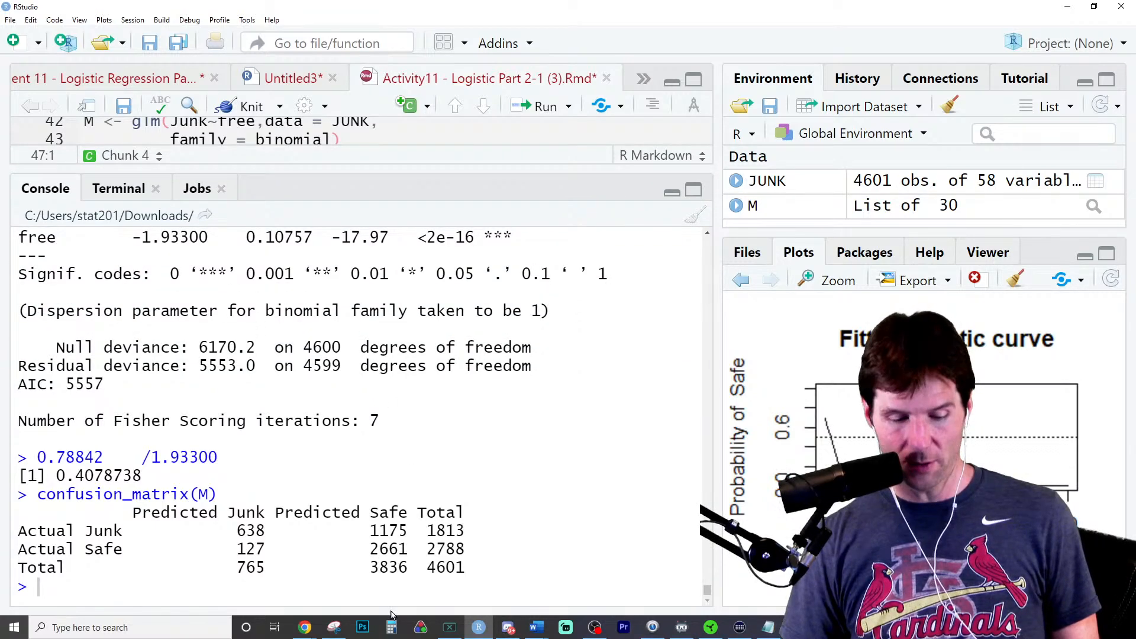
# - Snip the confusion_matrix(M) output from the console with Snipping Tool
pyautogui.click(335, 627)
pyautogui.click(24, 399)
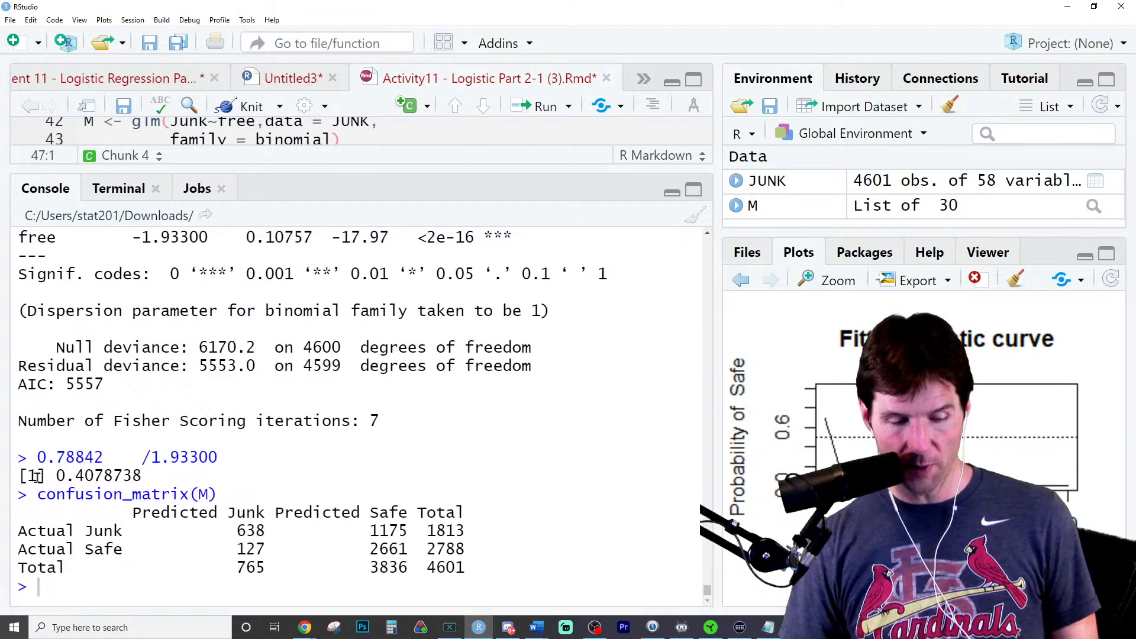
pyautogui.moveTo(13, 487); pyautogui.dragTo(484, 587)
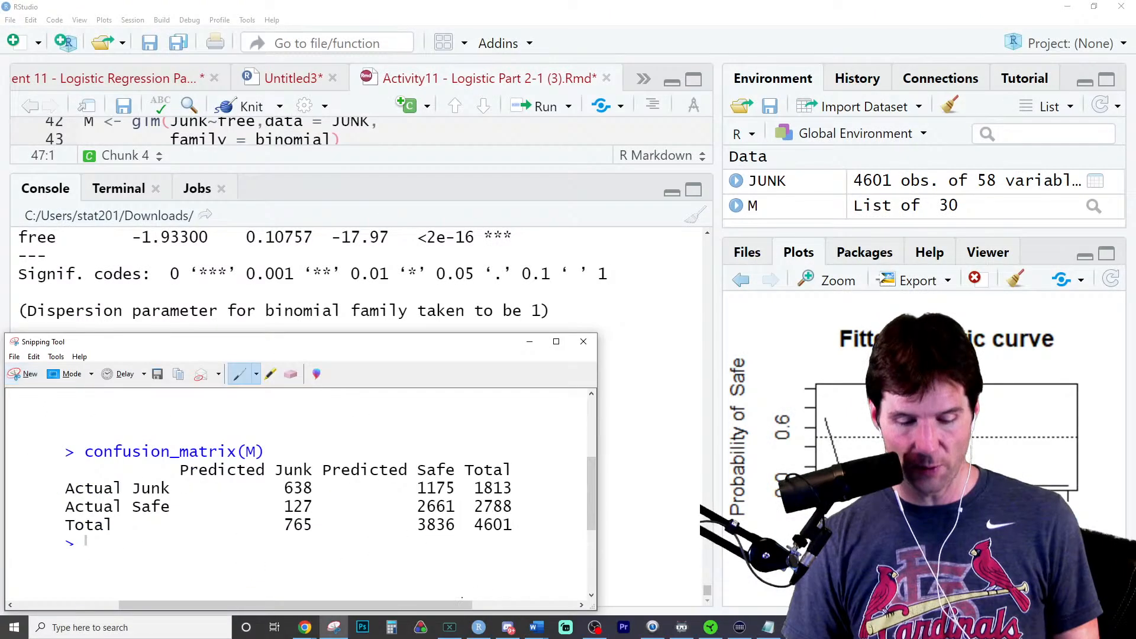
# - Switch to Word and paste the confusion matrix snip into a new document
pyautogui.click(537, 626)
pyautogui.click(540, 594)
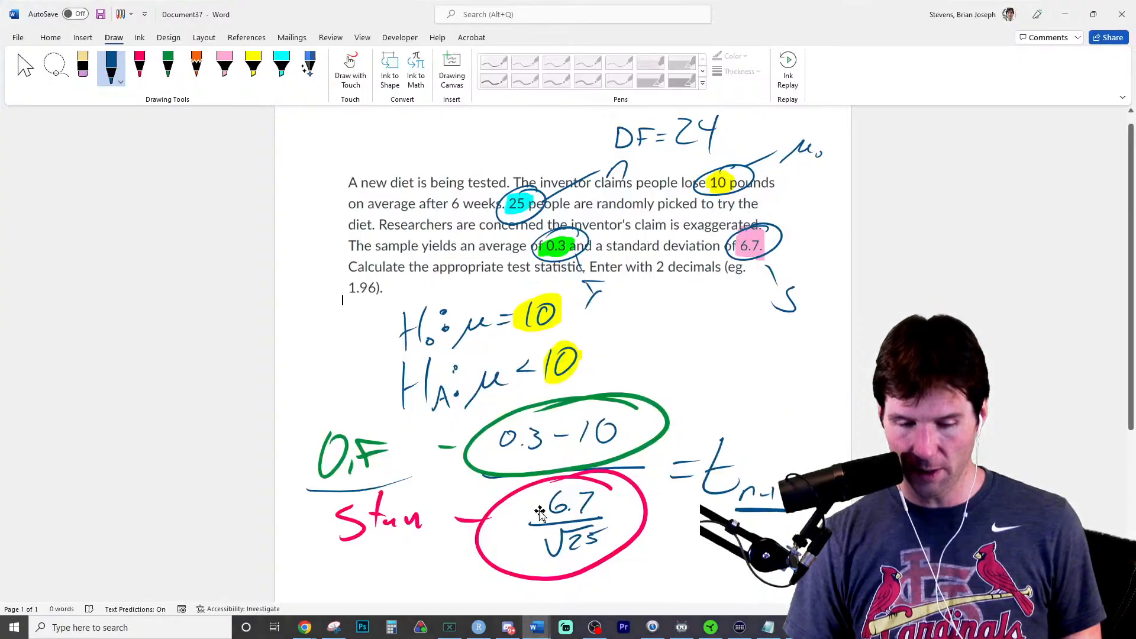
pyautogui.hotkey('ctrl', 'n')
pyautogui.hotkey('ctrl', 'v')
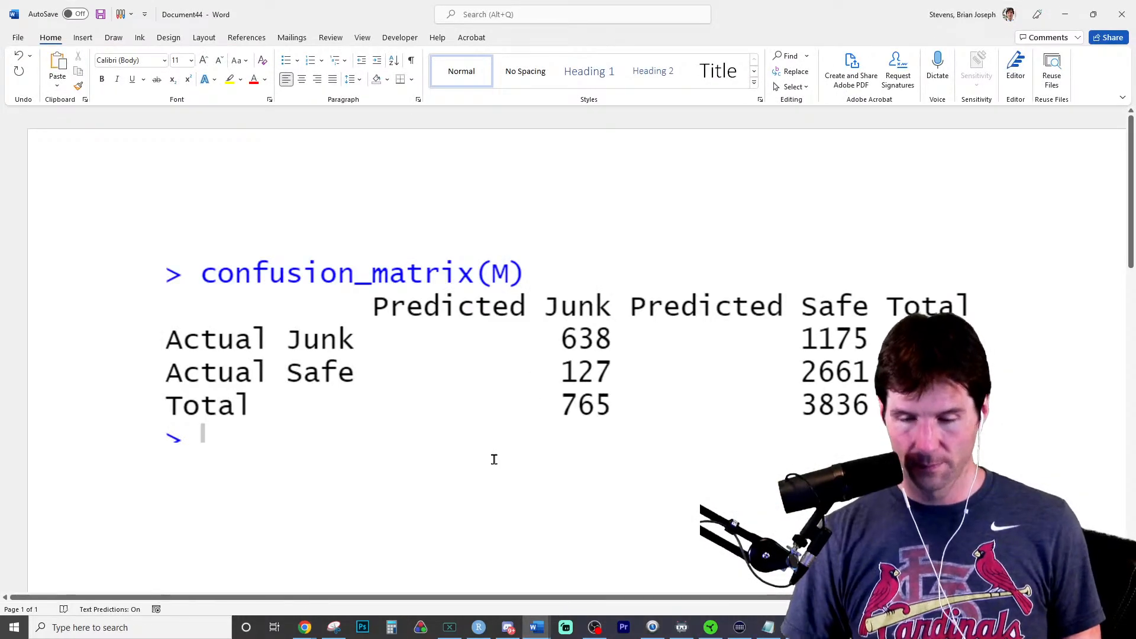
pyautogui.scroll(-3, 527, 420)
pyautogui.scroll(-3, 527, 421)
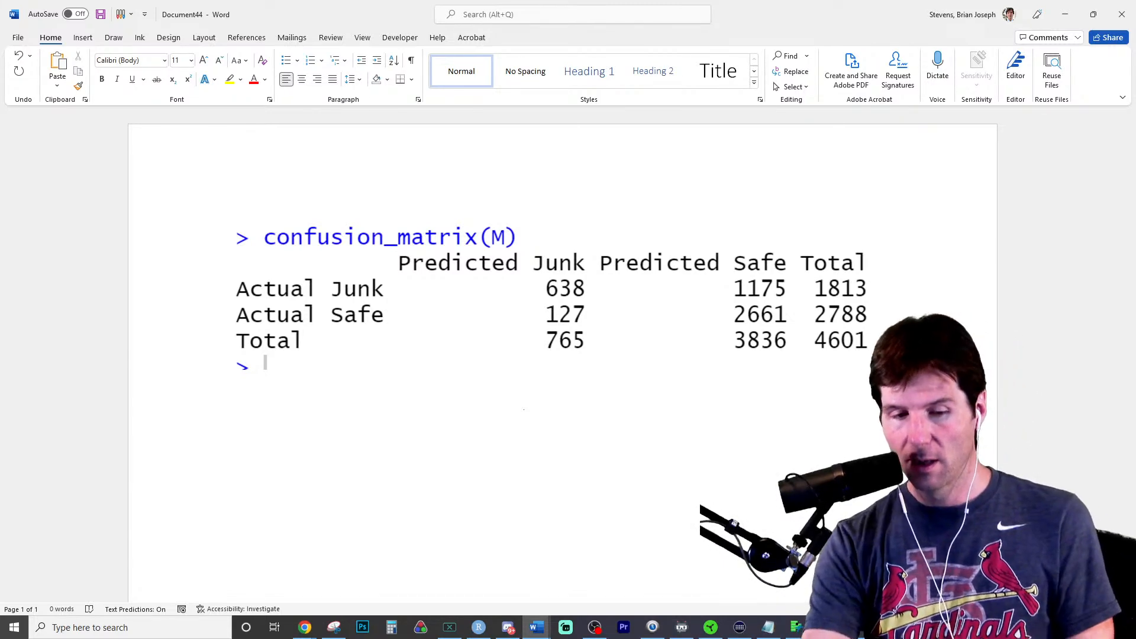
# - Highlight 127 and its Actual Safe and Predicted Junk labels in yellow on the pasted confusion matrix
pyautogui.click(113, 38)
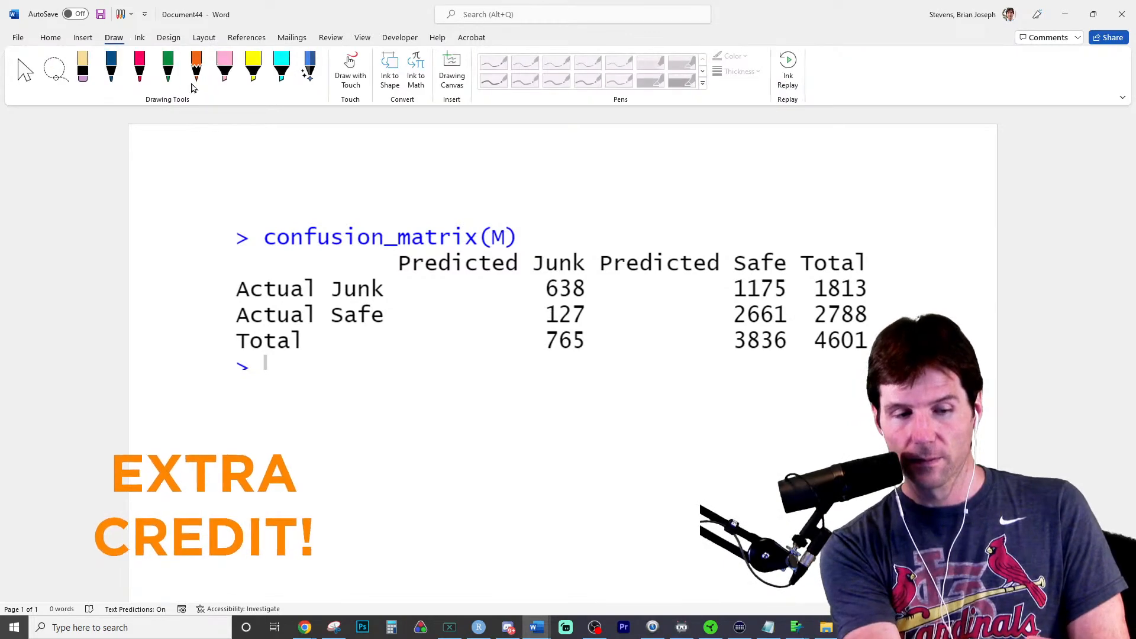
pyautogui.click(254, 74)
pyautogui.moveTo(540, 315); pyautogui.dragTo(601, 314)
pyautogui.moveTo(236, 314); pyautogui.dragTo(411, 312)
pyautogui.moveTo(400, 262); pyautogui.dragTo(592, 262)
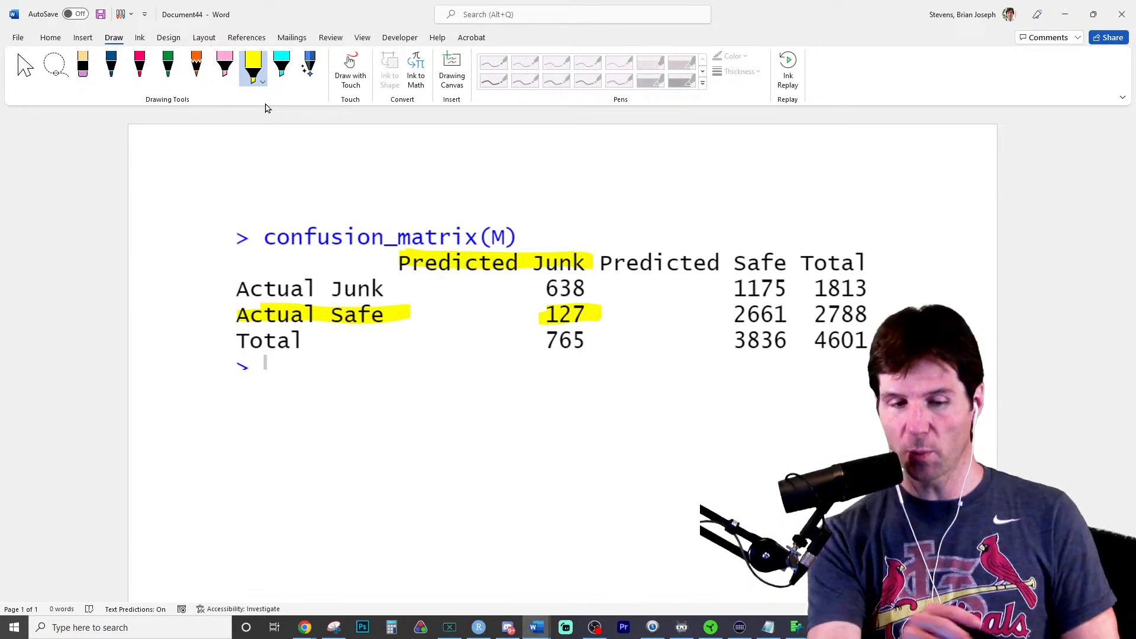
# - Erase the yellow highlights from 127, Predicted Junk and Actual Safe
pyautogui.click(84, 70)
pyautogui.moveTo(562, 261); pyautogui.dragTo(569, 315)
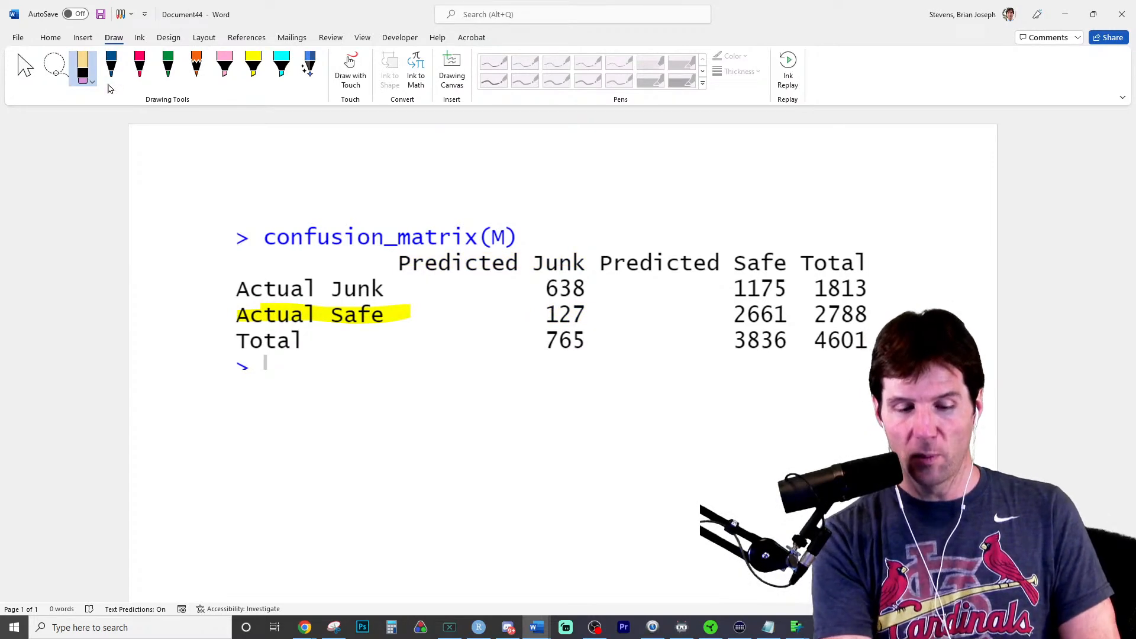
pyautogui.moveTo(237, 314); pyautogui.dragTo(410, 312)
# - Highlight 127, Predicted Junk and Actual Safe in pink on the confusion matrix
pyautogui.click(225, 66)
pyautogui.moveTo(548, 314)
pyautogui.mouseDown()
pyautogui.moveTo(594, 317)
pyautogui.moveTo(540, 322)
pyautogui.mouseUp()
pyautogui.moveTo(522, 265)
pyautogui.mouseDown()
pyautogui.moveTo(584, 265)
pyautogui.moveTo(402, 272)
pyautogui.moveTo(585, 258)
pyautogui.mouseUp()
pyautogui.moveTo(490, 256); pyautogui.dragTo(394, 261)
pyautogui.moveTo(237, 320)
pyautogui.mouseDown()
pyautogui.moveTo(407, 318)
pyautogui.moveTo(322, 328)
pyautogui.mouseUp()
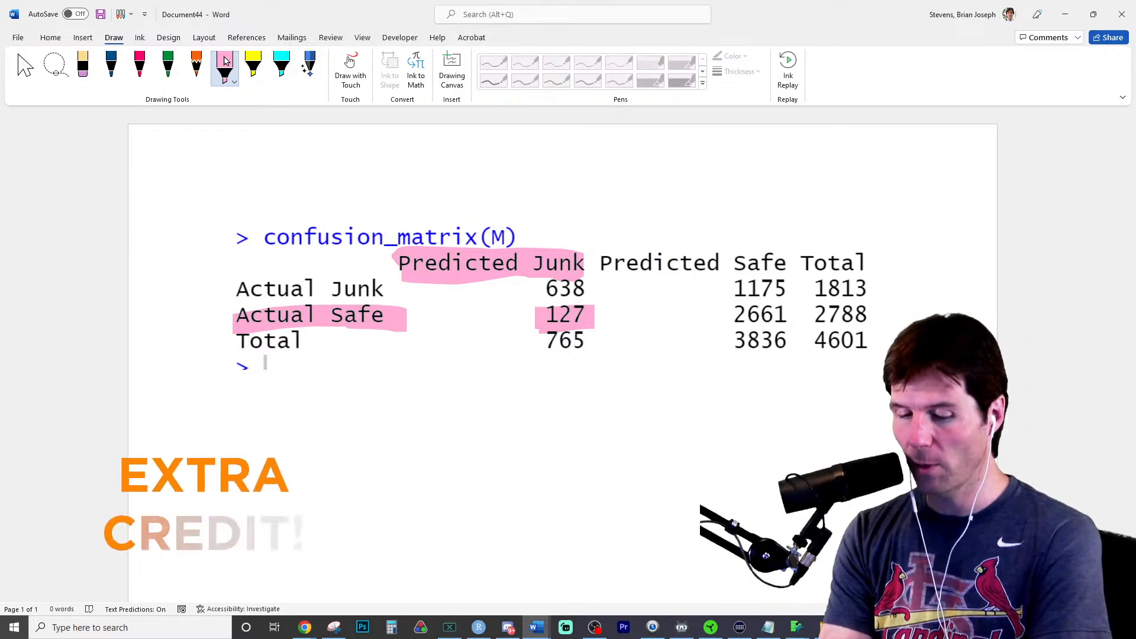
# - Remove the pink highlights from the Predicted Junk and Actual Safe labels, and highlight the misclassified count 1175 in pink
pyautogui.click(73, 81)
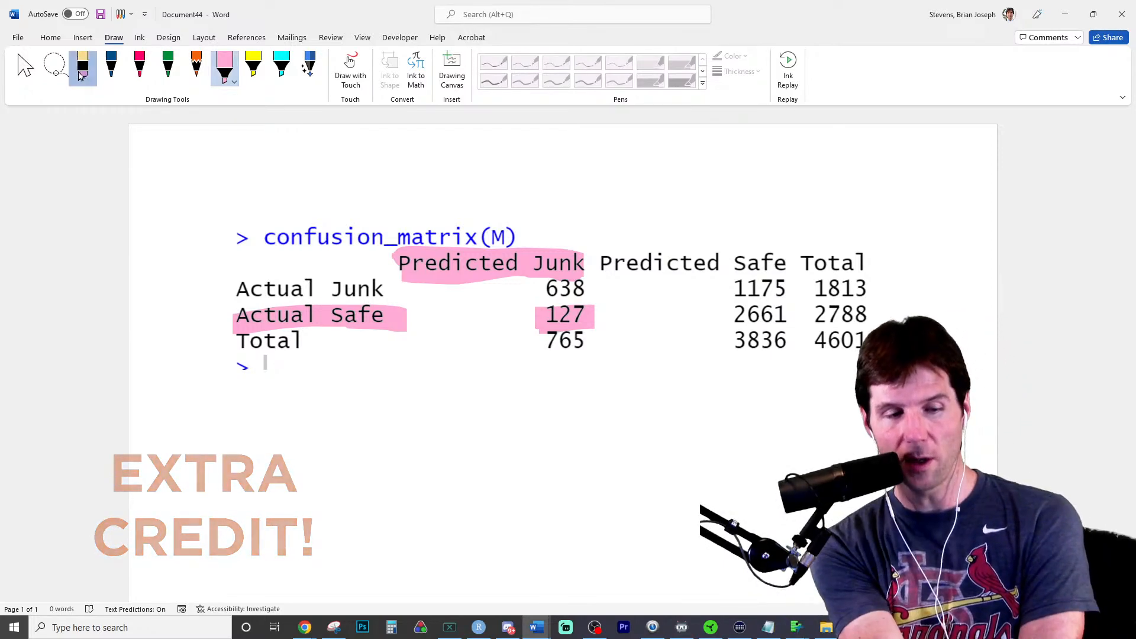
pyautogui.hotkey('ctrl', 'z')
pyautogui.hotkey('ctrl', 'z')
pyautogui.hotkey('ctrl', 'z')
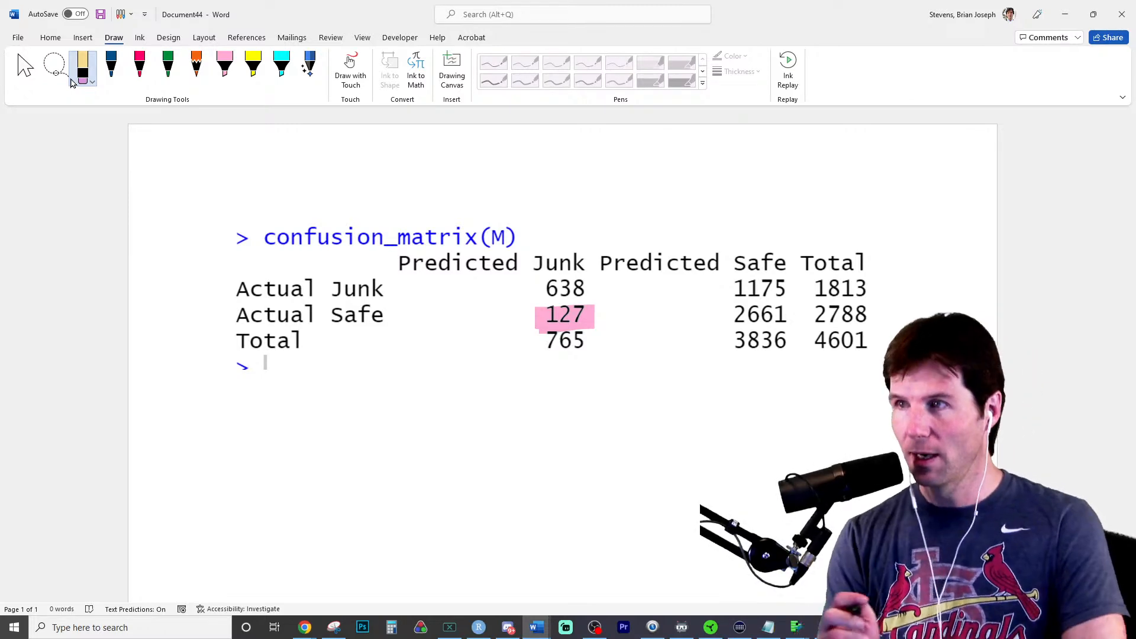
pyautogui.click(225, 67)
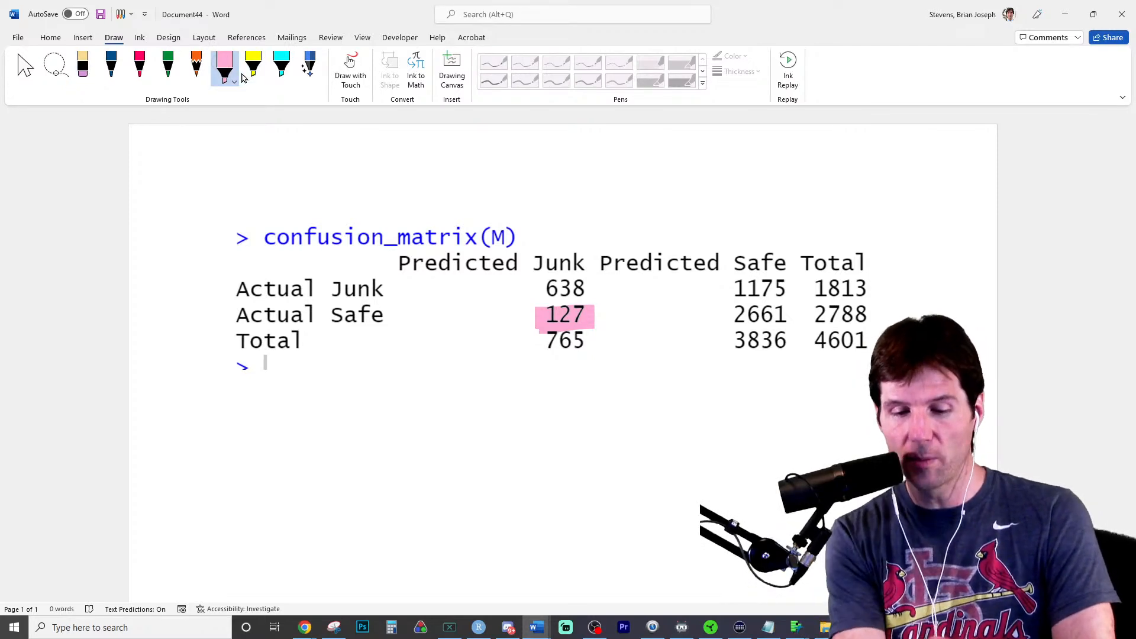
pyautogui.moveTo(735, 290); pyautogui.dragTo(797, 290)
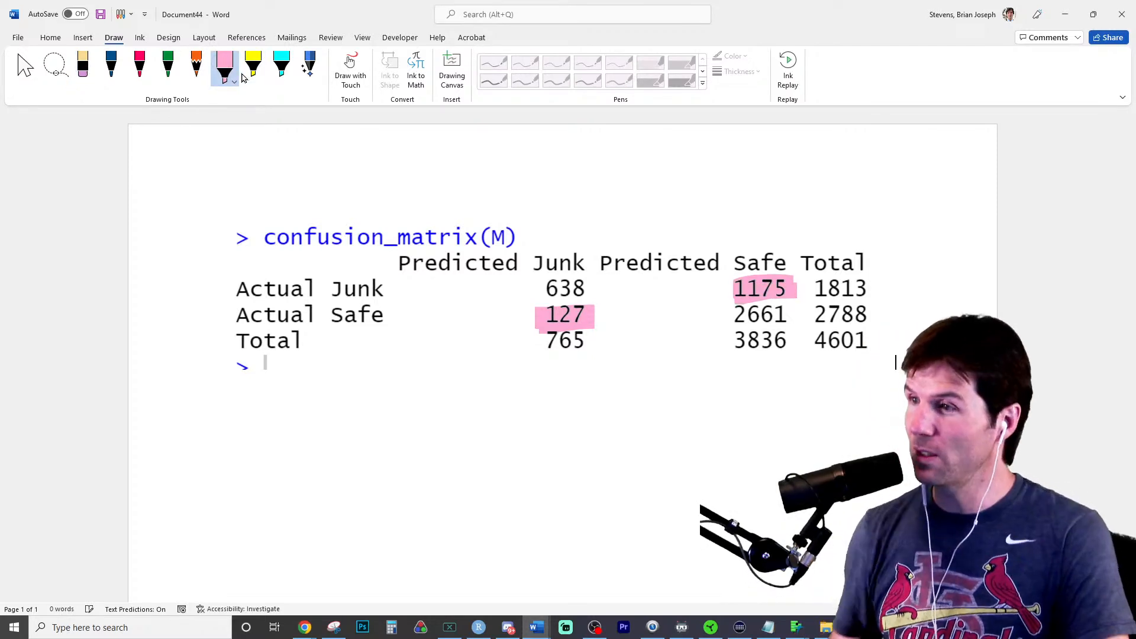
# - Handwrite the null hypothesis "H0: Safe" in blue ink below the confusion matrix
pyautogui.click(116, 57)
pyautogui.moveTo(413, 407)
pyautogui.mouseDown()
pyautogui.moveTo(415, 465)
pyautogui.moveTo(429, 437)
pyautogui.mouseUp()
pyautogui.moveTo(440, 406)
pyautogui.mouseDown()
pyautogui.moveTo(433, 453)
pyautogui.moveTo(458, 447)
pyautogui.mouseUp()
pyautogui.moveTo(478, 406); pyautogui.dragTo(476, 411)
pyautogui.click(480, 444)
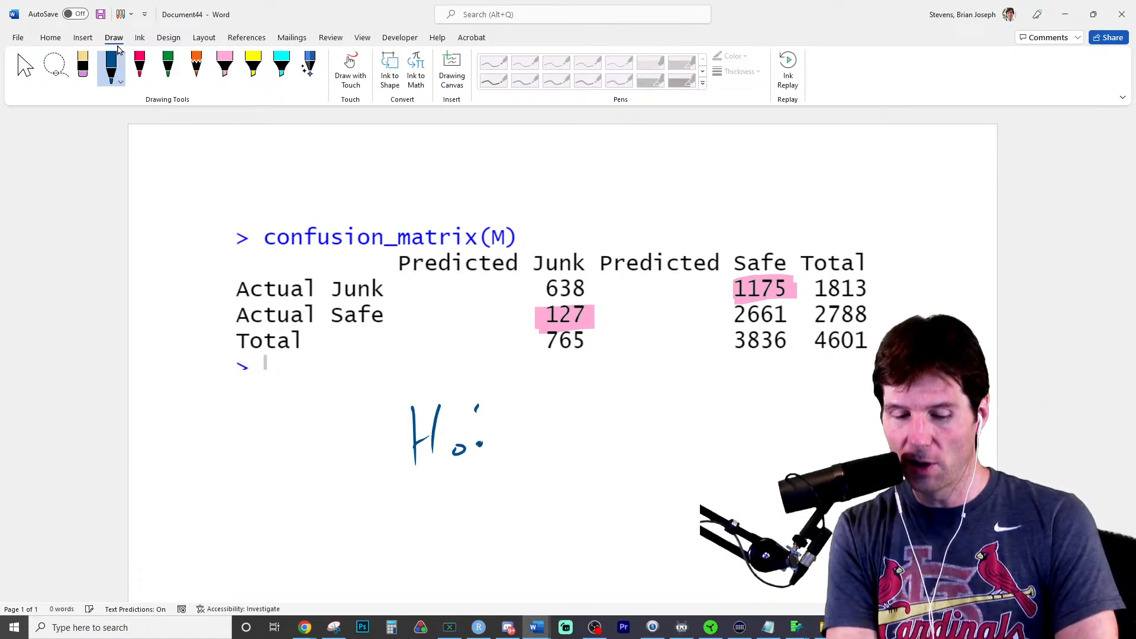
pyautogui.moveTo(536, 400)
pyautogui.mouseDown()
pyautogui.moveTo(511, 440)
pyautogui.moveTo(556, 437)
pyautogui.mouseUp()
pyautogui.moveTo(589, 391); pyautogui.dragTo(560, 437)
pyautogui.moveTo(551, 416); pyautogui.dragTo(609, 428)
# - Handwrite the alternative hypothesis "HA: Junk" in blue ink below the null hypothesis
pyautogui.moveTo(421, 489)
pyautogui.mouseDown()
pyautogui.moveTo(414, 536)
pyautogui.moveTo(438, 505)
pyautogui.mouseUp()
pyautogui.moveTo(451, 489)
pyautogui.mouseDown()
pyautogui.moveTo(444, 527)
pyautogui.moveTo(485, 529)
pyautogui.mouseUp()
pyautogui.moveTo(491, 490); pyautogui.dragTo(492, 495)
pyautogui.moveTo(491, 509); pyautogui.dragTo(493, 518)
pyautogui.moveTo(544, 468)
pyautogui.mouseDown()
pyautogui.moveTo(522, 501)
pyautogui.moveTo(558, 461)
pyautogui.moveTo(588, 505)
pyautogui.mouseUp()
pyautogui.moveTo(580, 506); pyautogui.dragTo(602, 502)
pyautogui.moveTo(614, 451); pyautogui.dragTo(616, 508)
pyautogui.moveTo(617, 485); pyautogui.dragTo(642, 503)
pyautogui.moveTo(647, 450); pyautogui.dragTo(619, 488)
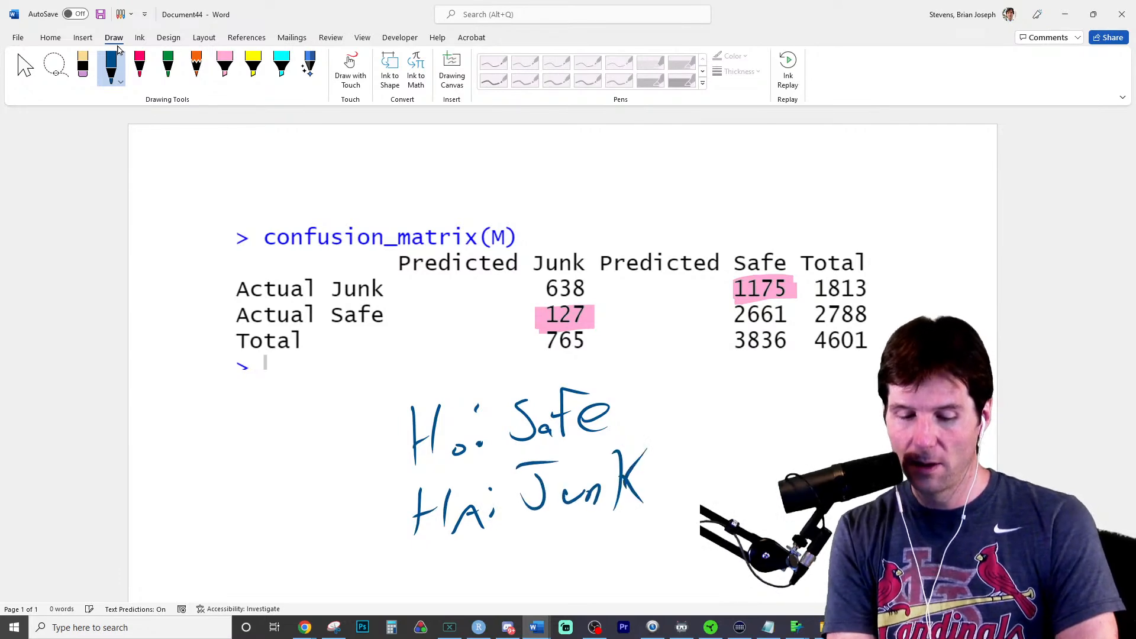
# - Write a green T beside "H0: Safe" and label 127 as I and 1175 as II in green ink
pyautogui.click(166, 66)
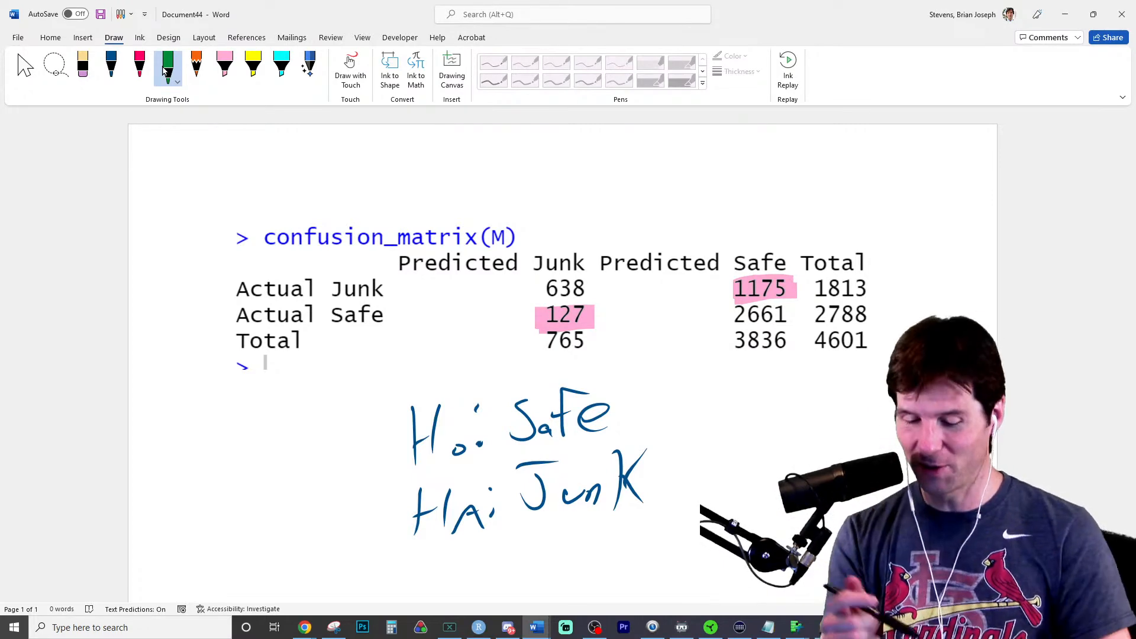
pyautogui.moveTo(665, 385)
pyautogui.mouseDown()
pyautogui.moveTo(663, 423)
pyautogui.moveTo(706, 368)
pyautogui.mouseUp()
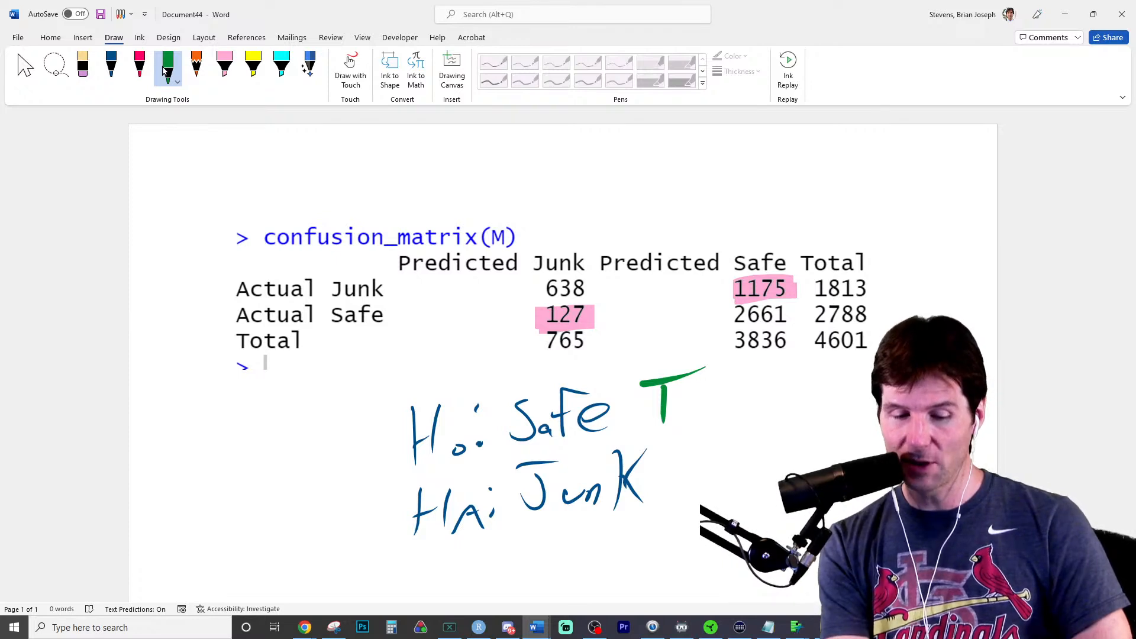
pyautogui.moveTo(610, 305); pyautogui.dragTo(611, 315)
pyautogui.moveTo(603, 324)
pyautogui.mouseDown()
pyautogui.moveTo(628, 318)
pyautogui.moveTo(622, 305)
pyautogui.mouseUp()
pyautogui.moveTo(704, 281)
pyautogui.mouseDown()
pyautogui.moveTo(701, 294)
pyautogui.moveTo(724, 291)
pyautogui.moveTo(720, 279)
pyautogui.mouseUp()
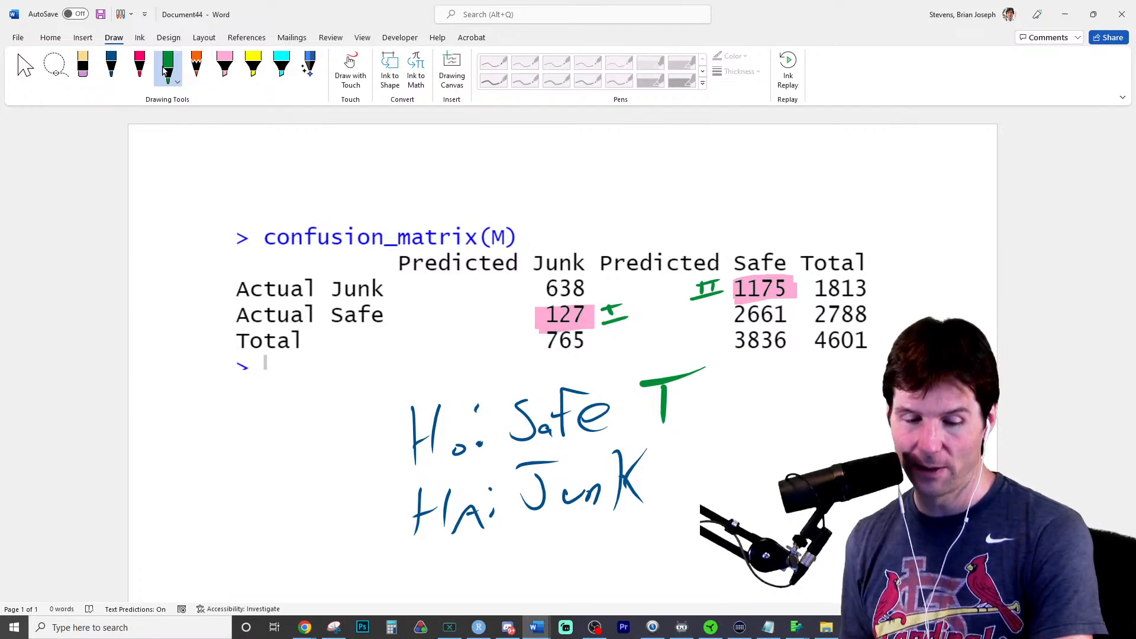
# - Erase the green error-type labels in the matrix and redraw I beside 127 and II beside 1175
pyautogui.click(82, 67)
pyautogui.moveTo(603, 322); pyautogui.dragTo(622, 307)
pyautogui.moveTo(723, 293)
pyautogui.mouseDown()
pyautogui.moveTo(691, 299)
pyautogui.moveTo(704, 283)
pyautogui.mouseUp()
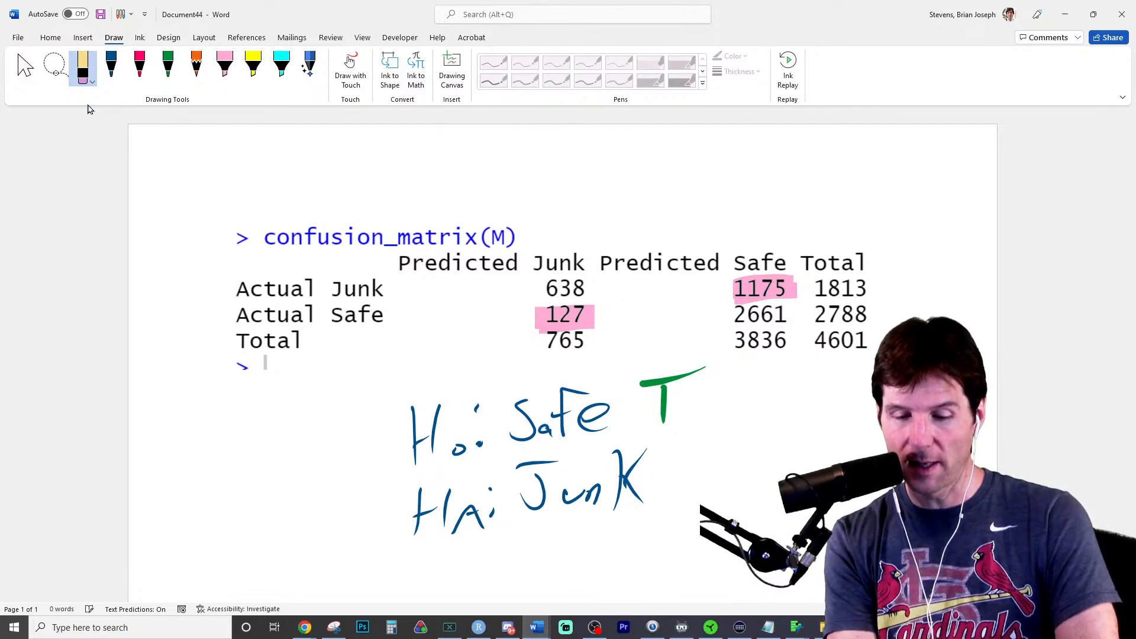
pyautogui.click(169, 65)
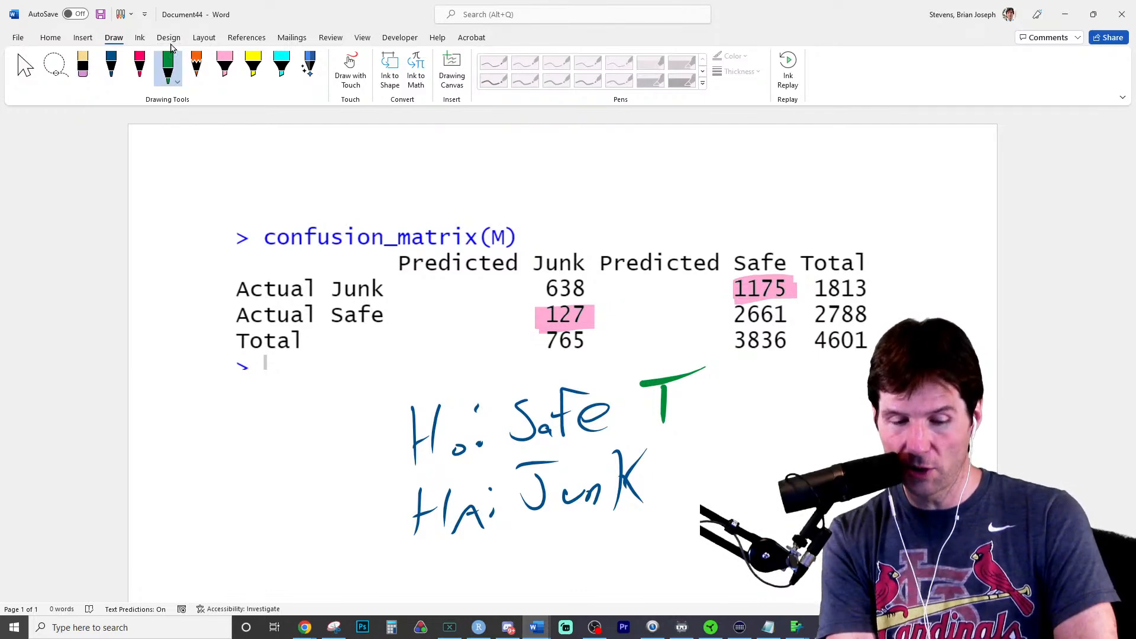
pyautogui.moveTo(604, 304)
pyautogui.mouseDown()
pyautogui.moveTo(620, 317)
pyautogui.moveTo(621, 301)
pyautogui.mouseUp()
pyautogui.moveTo(700, 280); pyautogui.dragTo(701, 295)
pyautogui.moveTo(710, 281)
pyautogui.mouseDown()
pyautogui.moveTo(718, 293)
pyautogui.moveTo(719, 278)
pyautogui.mouseUp()
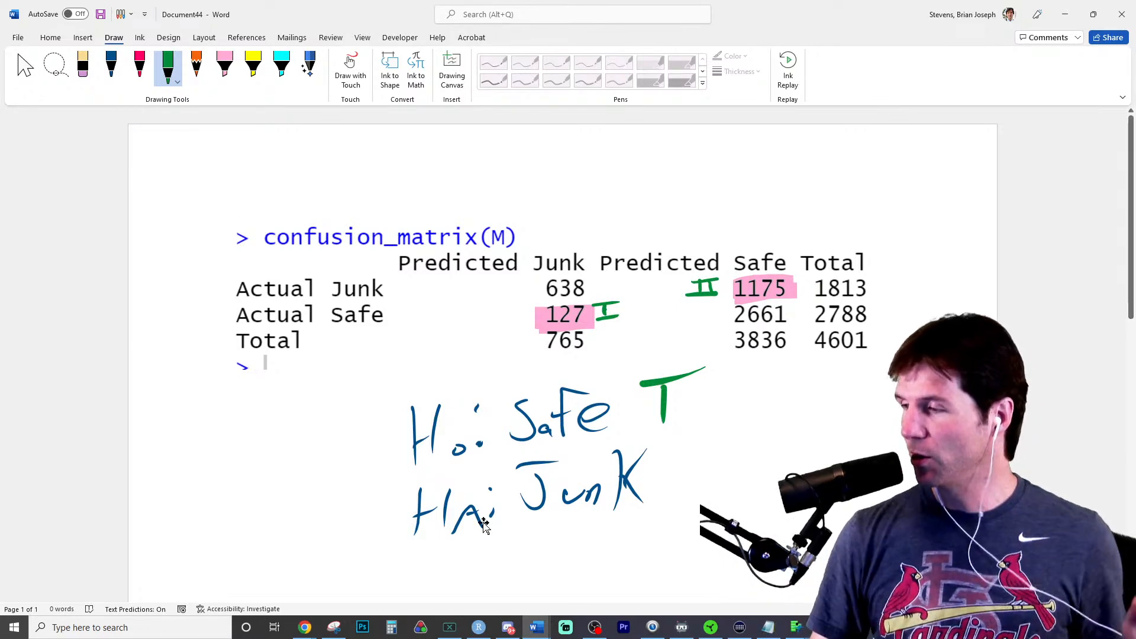
# - Highlight the correctly classified counts 638 and 2661 in yellow
pyautogui.hotkey('alt', 'Tab')
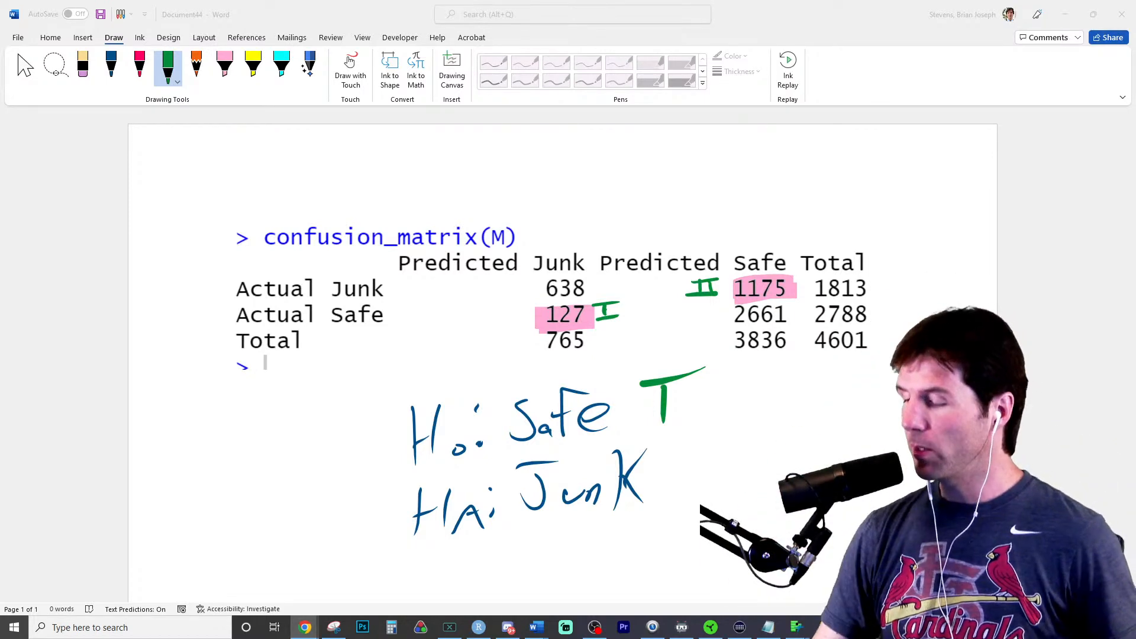
pyautogui.click(253, 67)
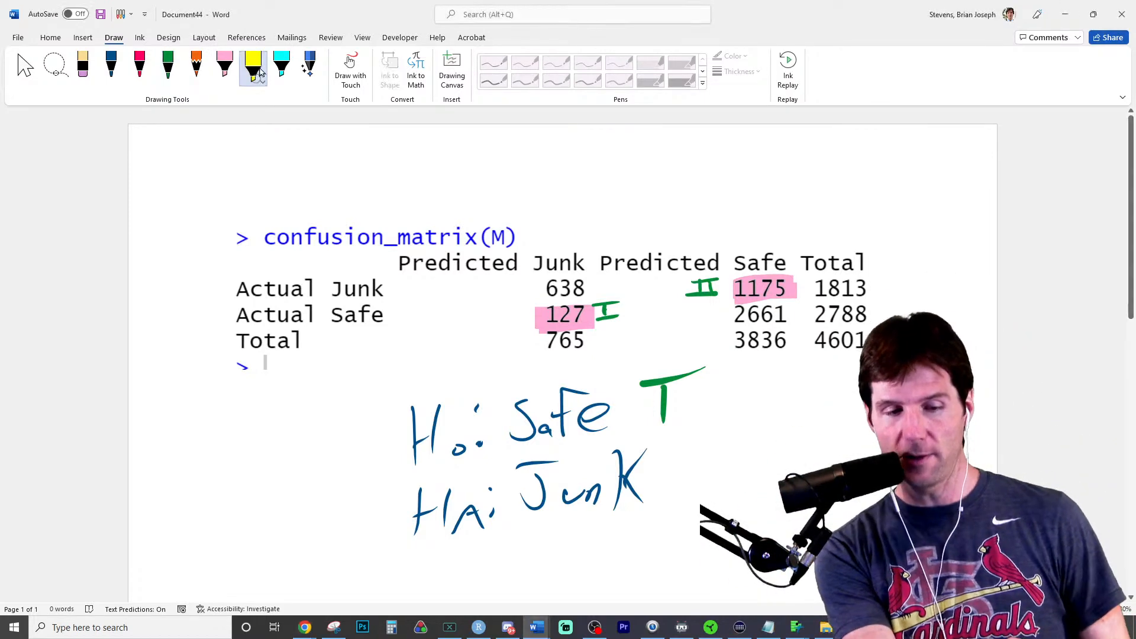
pyautogui.moveTo(560, 287)
pyautogui.mouseDown()
pyautogui.moveTo(601, 283)
pyautogui.moveTo(527, 293)
pyautogui.mouseUp()
pyautogui.moveTo(725, 320)
pyautogui.mouseDown()
pyautogui.moveTo(814, 317)
pyautogui.moveTo(710, 320)
pyautogui.mouseUp()
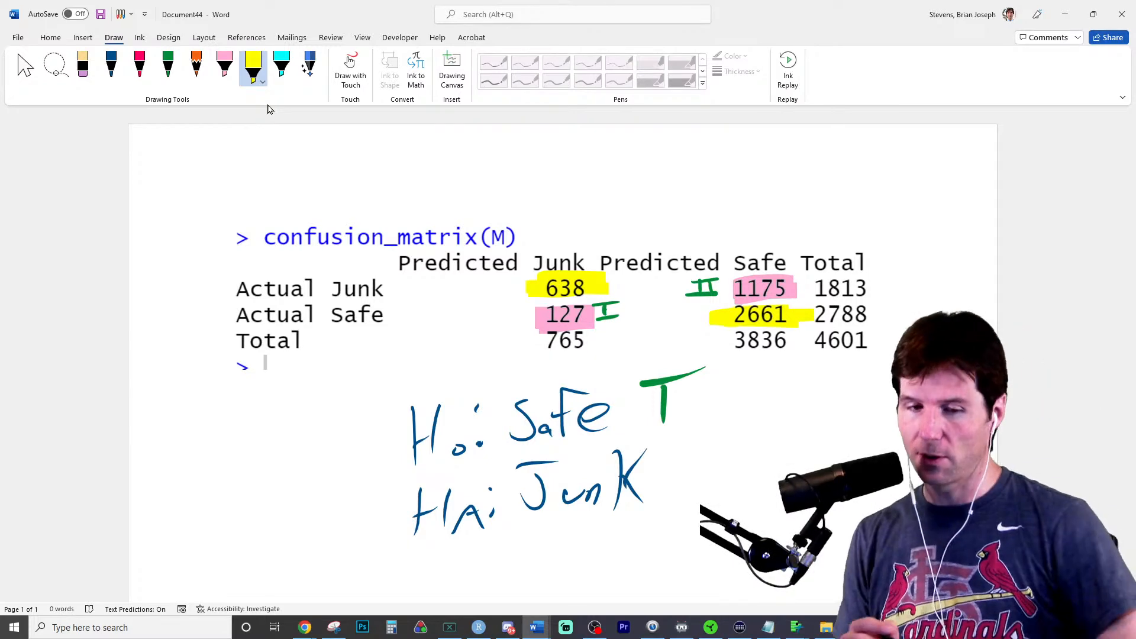
# - Cover the two predicted columns of the matrix with a thick white pen, then remove the white ink
pyautogui.click(168, 65)
pyautogui.click(167, 65)
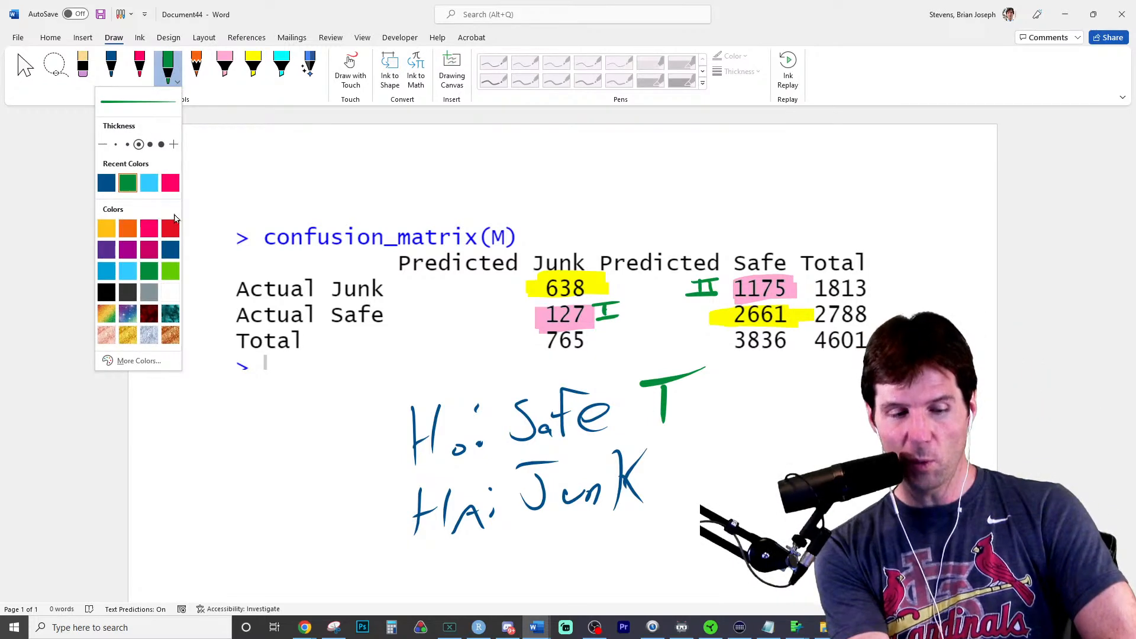
pyautogui.click(170, 292)
pyautogui.click(163, 146)
pyautogui.moveTo(405, 237)
pyautogui.mouseDown()
pyautogui.moveTo(416, 264)
pyautogui.moveTo(469, 263)
pyautogui.moveTo(515, 236)
pyautogui.moveTo(540, 319)
pyautogui.moveTo(569, 269)
pyautogui.moveTo(586, 331)
pyautogui.moveTo(642, 267)
pyautogui.moveTo(660, 264)
pyautogui.moveTo(707, 284)
pyautogui.moveTo(752, 340)
pyautogui.moveTo(775, 313)
pyautogui.moveTo(815, 317)
pyautogui.mouseUp()
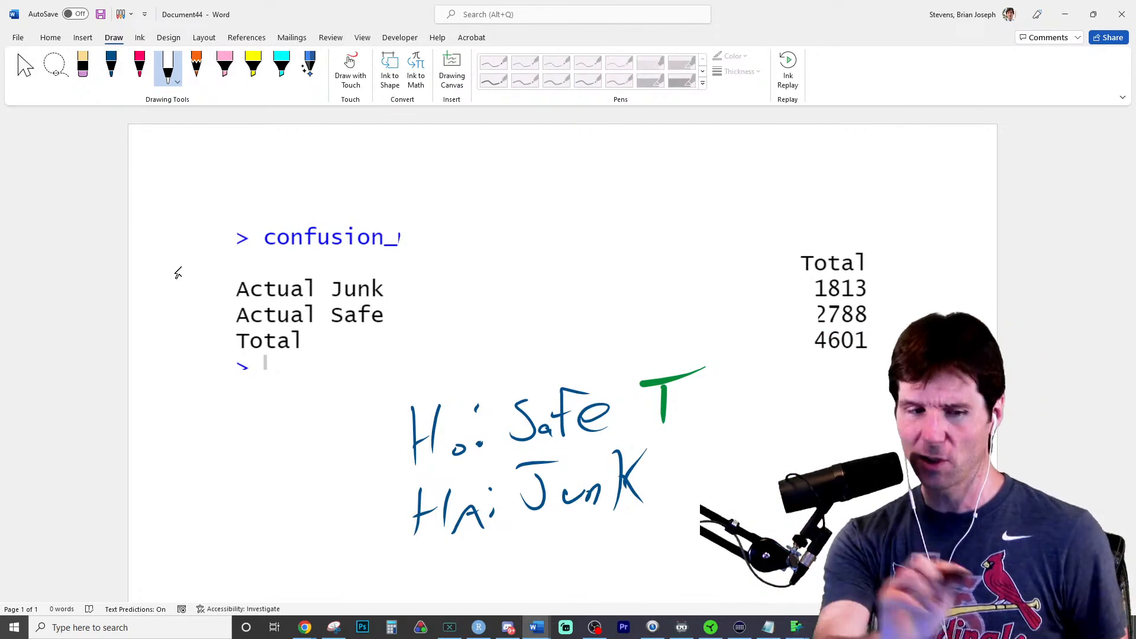
pyautogui.click(65, 65)
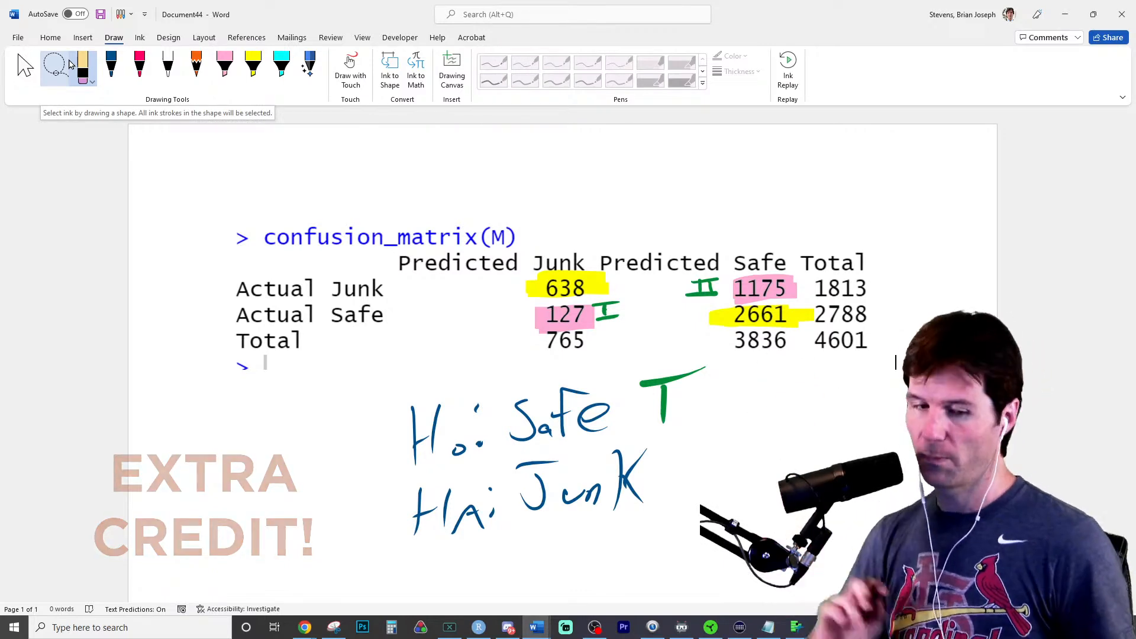
# - Draw a blue box around the Predicted Junk and Predicted Safe columns and handwrite "Model" above it
pyautogui.click(111, 66)
pyautogui.moveTo(392, 226)
pyautogui.mouseDown()
pyautogui.moveTo(397, 360)
pyautogui.moveTo(794, 380)
pyautogui.moveTo(808, 255)
pyautogui.moveTo(384, 222)
pyautogui.mouseUp()
pyautogui.moveTo(531, 191)
pyautogui.mouseDown()
pyautogui.moveTo(583, 183)
pyautogui.moveTo(641, 151)
pyautogui.mouseUp()
pyautogui.moveTo(652, 173); pyautogui.dragTo(673, 175)
pyautogui.moveTo(691, 135)
pyautogui.mouseDown()
pyautogui.moveTo(688, 188)
pyautogui.moveTo(638, 221)
pyautogui.moveTo(668, 193)
pyautogui.mouseUp()
# - Draw a blue box around the Total column and handwrite "Naïve" above it
pyautogui.moveTo(798, 238)
pyautogui.mouseDown()
pyautogui.moveTo(807, 228)
pyautogui.moveTo(892, 284)
pyautogui.moveTo(792, 376)
pyautogui.mouseUp()
pyautogui.moveTo(832, 200)
pyautogui.mouseDown()
pyautogui.moveTo(861, 190)
pyautogui.moveTo(865, 153)
pyautogui.mouseUp()
pyautogui.moveTo(875, 177)
pyautogui.mouseDown()
pyautogui.moveTo(898, 191)
pyautogui.moveTo(939, 165)
pyautogui.mouseUp()
pyautogui.click(902, 156)
pyautogui.moveTo(943, 181)
pyautogui.mouseDown()
pyautogui.moveTo(954, 170)
pyautogui.moveTo(968, 188)
pyautogui.mouseUp()
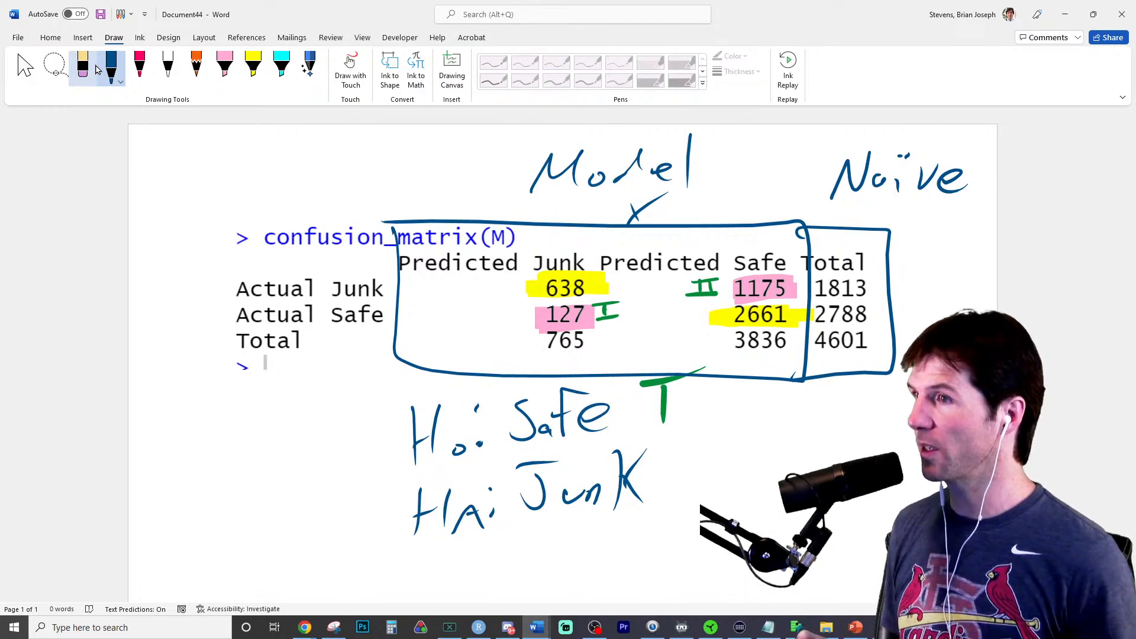
# - Scribble over the predicted columns and undo it, then circle the grand total 4601 in blue and draw an arrow from it to 3836
pyautogui.moveTo(567, 248)
pyautogui.mouseDown()
pyautogui.moveTo(525, 283)
pyautogui.moveTo(600, 248)
pyautogui.moveTo(704, 252)
pyautogui.moveTo(696, 361)
pyautogui.mouseUp()
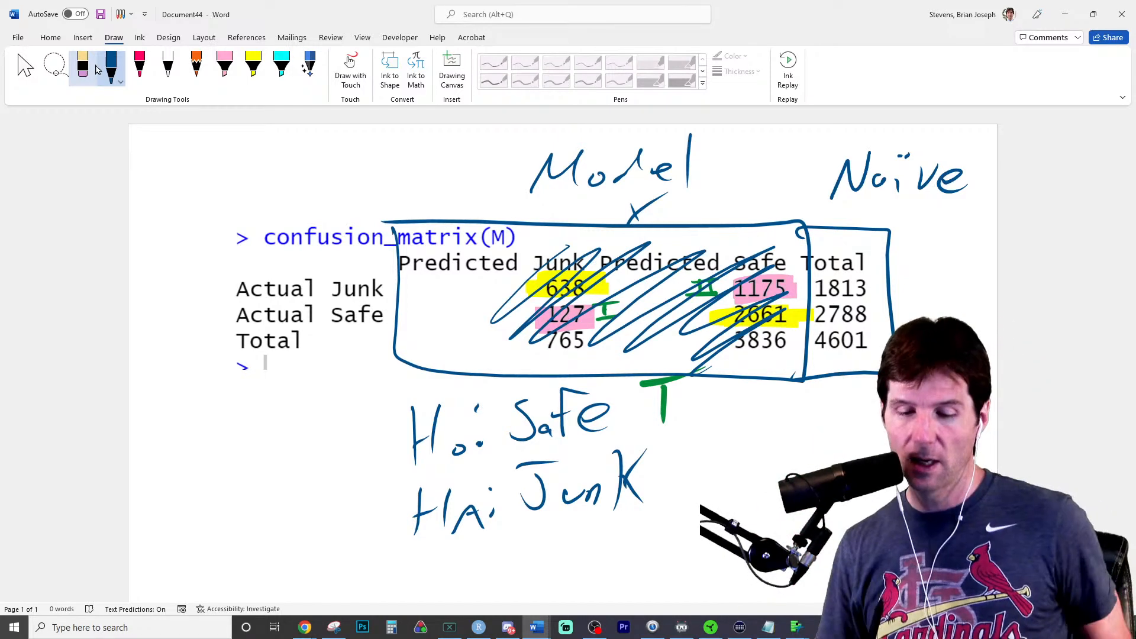
pyautogui.hotkey('ctrl', 'z')
pyautogui.moveTo(880, 325); pyautogui.dragTo(895, 336)
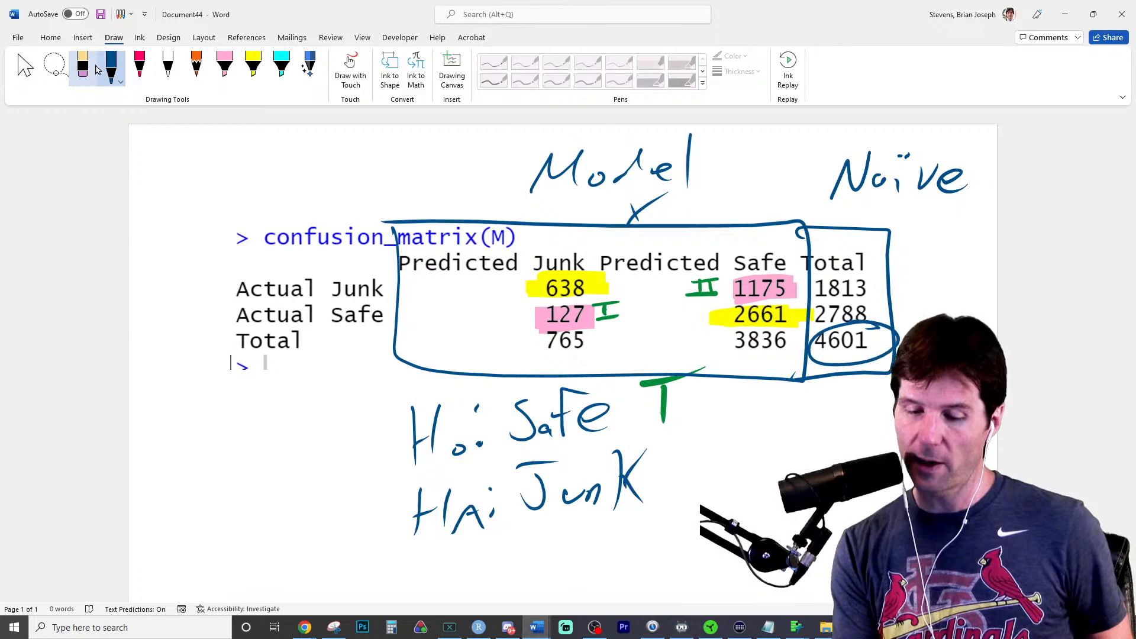
pyautogui.moveTo(817, 363)
pyautogui.mouseDown()
pyautogui.moveTo(773, 355)
pyautogui.moveTo(785, 353)
pyautogui.mouseUp()
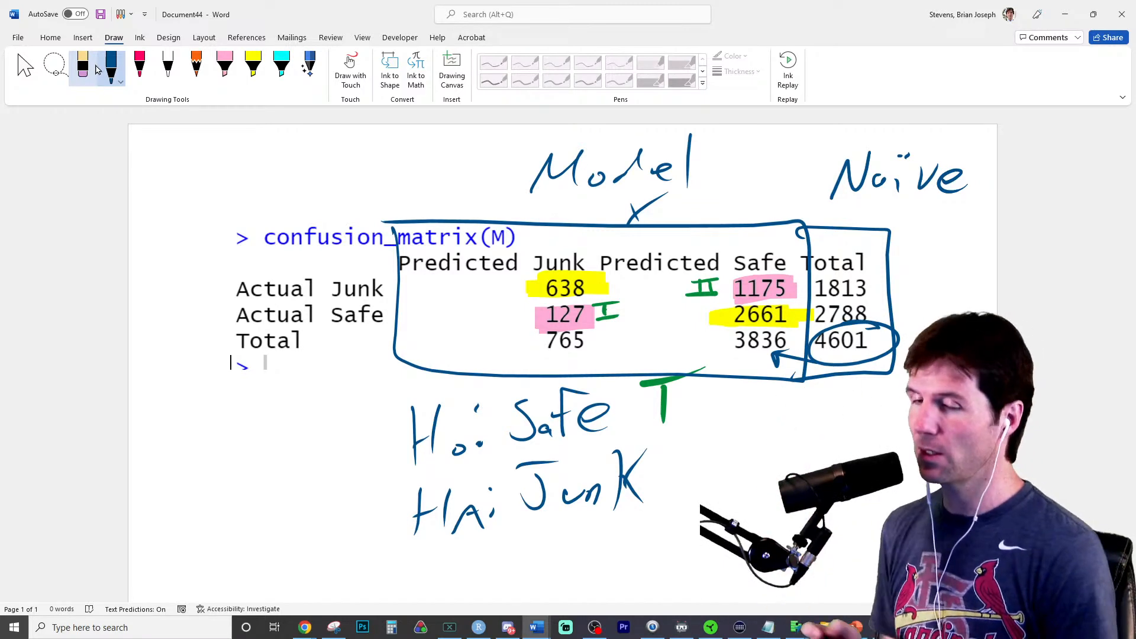
# - Erase the handwritten hypotheses and the green T below the confusion matrix
pyautogui.click(81, 57)
pyautogui.moveTo(664, 414)
pyautogui.mouseDown()
pyautogui.moveTo(664, 390)
pyautogui.moveTo(586, 419)
pyautogui.moveTo(636, 471)
pyautogui.moveTo(417, 514)
pyautogui.mouseUp()
pyautogui.moveTo(559, 465)
pyautogui.mouseDown()
pyautogui.moveTo(515, 465)
pyautogui.moveTo(414, 425)
pyautogui.moveTo(476, 408)
pyautogui.mouseUp()
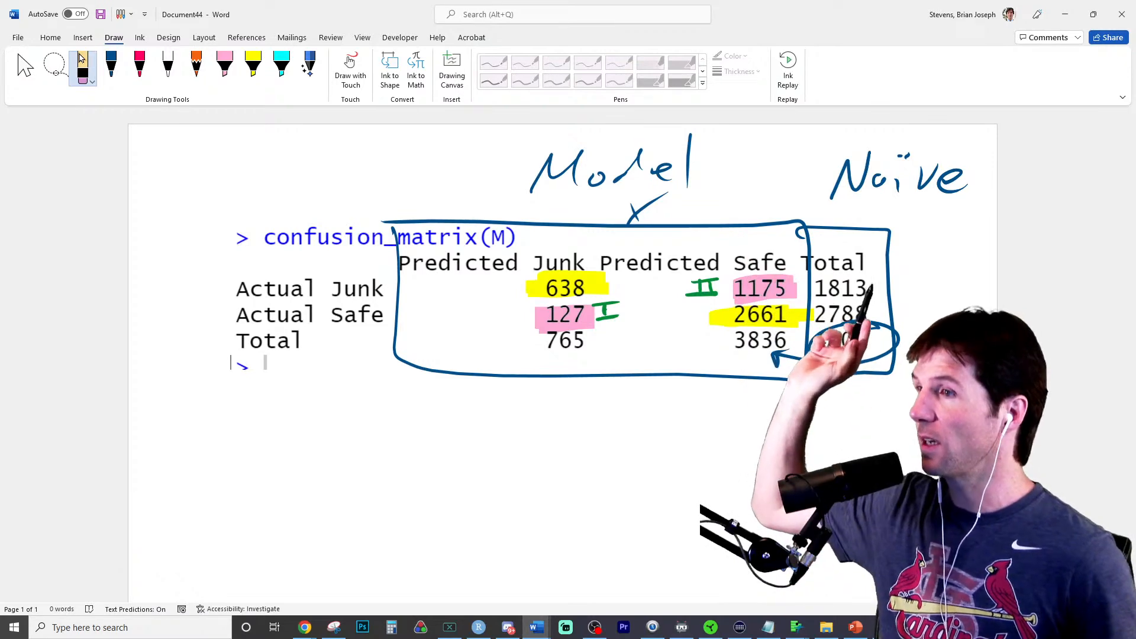
# - Handwrite the misclassification fraction 127+1175 over 4601 in pink below the confusion matrix
pyautogui.click(112, 65)
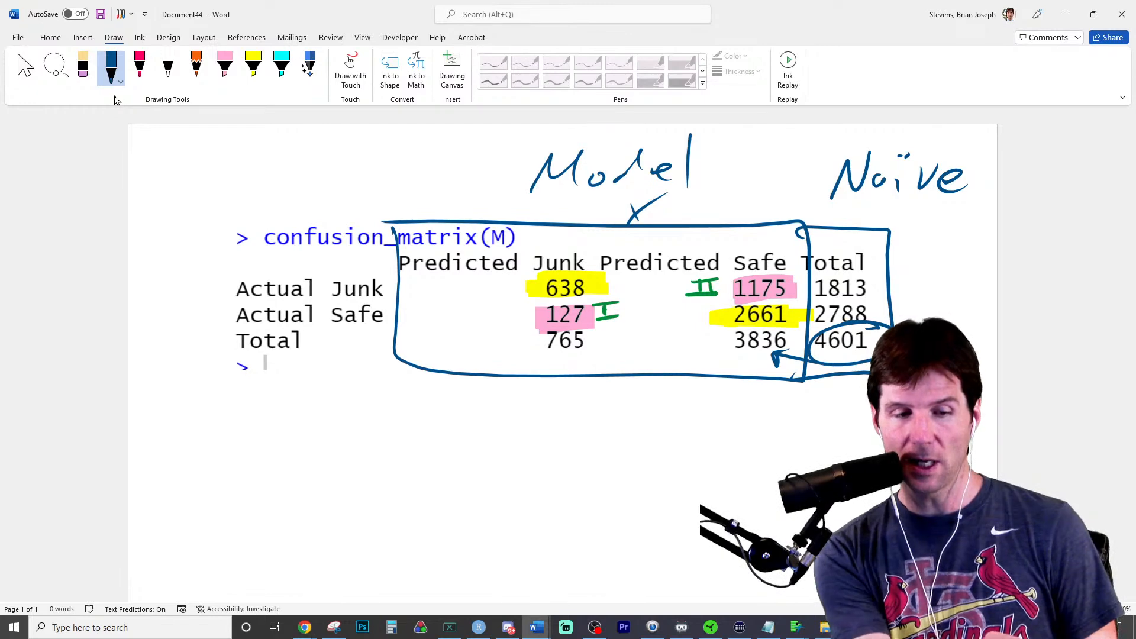
pyautogui.click(140, 66)
pyautogui.moveTo(433, 417)
pyautogui.mouseDown()
pyautogui.moveTo(434, 455)
pyautogui.moveTo(469, 440)
pyautogui.mouseUp()
pyautogui.moveTo(472, 410)
pyautogui.mouseDown()
pyautogui.moveTo(492, 416)
pyautogui.moveTo(477, 441)
pyautogui.mouseUp()
pyautogui.moveTo(499, 431)
pyautogui.mouseDown()
pyautogui.moveTo(521, 428)
pyautogui.moveTo(511, 444)
pyautogui.moveTo(561, 441)
pyautogui.mouseUp()
pyautogui.moveTo(577, 408)
pyautogui.mouseDown()
pyautogui.moveTo(603, 405)
pyautogui.moveTo(581, 439)
pyautogui.mouseUp()
pyautogui.moveTo(610, 405)
pyautogui.mouseDown()
pyautogui.moveTo(603, 438)
pyautogui.moveTo(643, 402)
pyautogui.mouseUp()
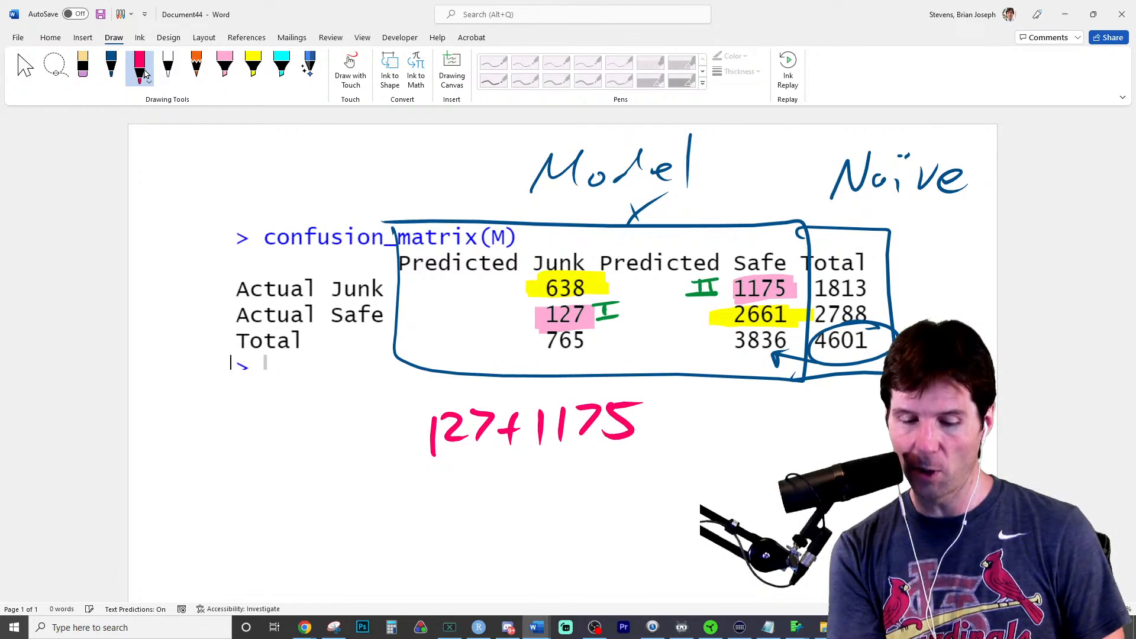
pyautogui.moveTo(408, 466); pyautogui.dragTo(661, 432)
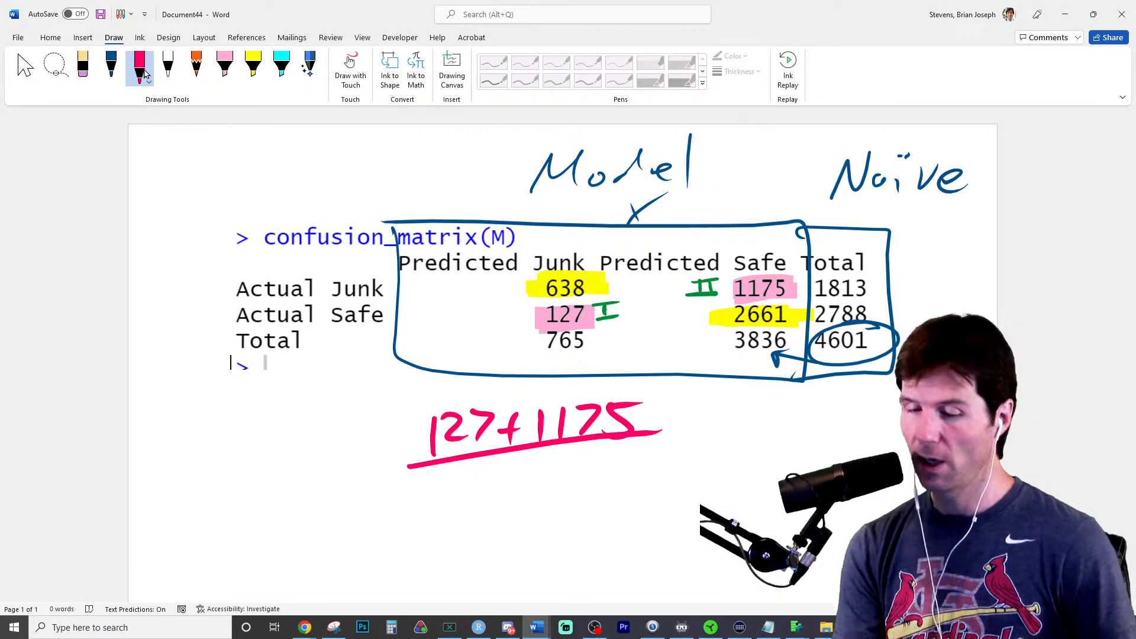
pyautogui.moveTo(454, 481); pyautogui.dragTo(474, 504)
pyautogui.moveTo(470, 477); pyautogui.dragTo(465, 535)
pyautogui.moveTo(513, 483)
pyautogui.mouseDown()
pyautogui.moveTo(491, 518)
pyautogui.moveTo(496, 509)
pyautogui.mouseUp()
pyautogui.moveTo(539, 484); pyautogui.dragTo(569, 528)
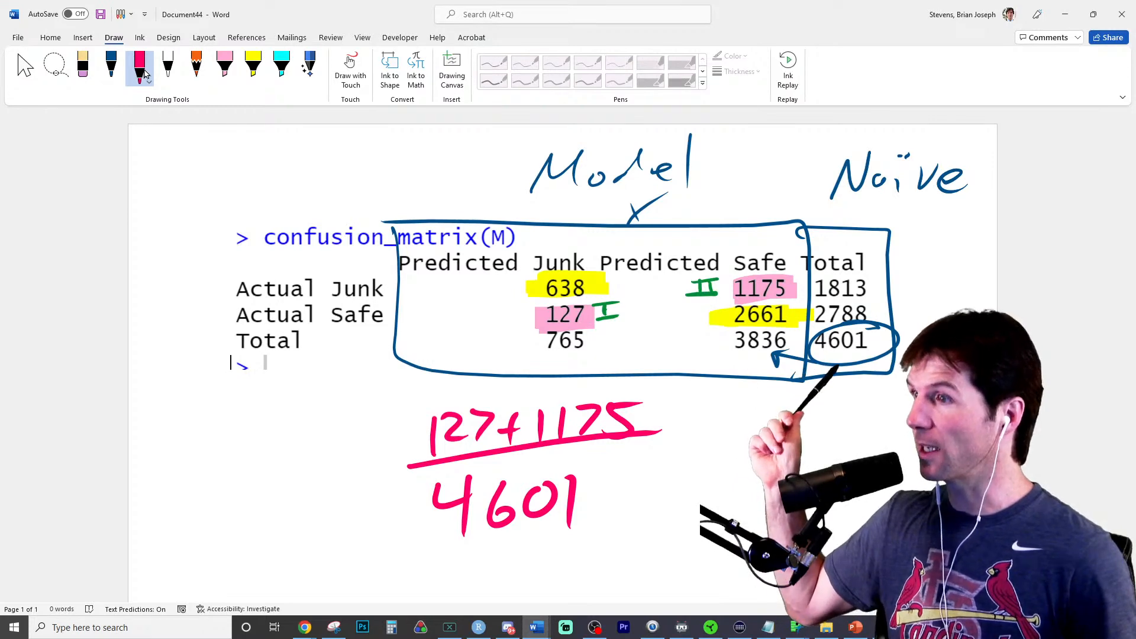
# - Handwrite "0.283 =" in pink before the misclassification fraction, then erase its final 3
pyautogui.moveTo(344, 477)
pyautogui.mouseDown()
pyautogui.moveTo(371, 473)
pyautogui.moveTo(368, 460)
pyautogui.mouseUp()
pyautogui.moveTo(215, 460)
pyautogui.mouseDown()
pyautogui.moveTo(204, 463)
pyautogui.moveTo(271, 487)
pyautogui.mouseUp()
pyautogui.click(235, 498)
pyautogui.moveTo(293, 454)
pyautogui.mouseDown()
pyautogui.moveTo(283, 480)
pyautogui.moveTo(296, 445)
pyautogui.mouseUp()
pyautogui.moveTo(303, 444); pyautogui.dragTo(305, 482)
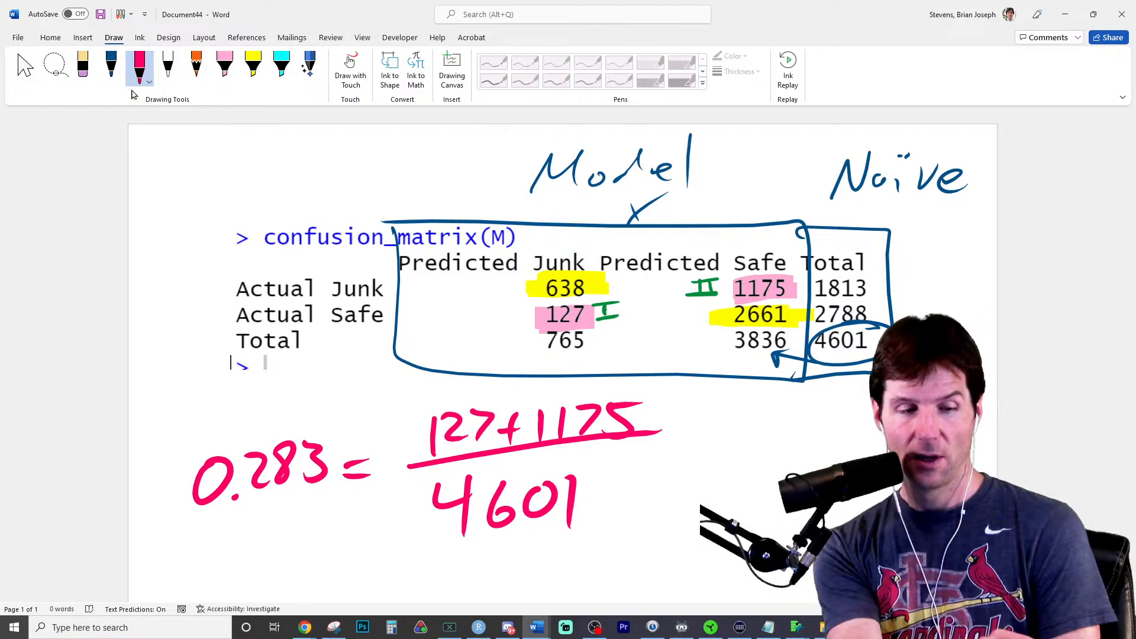
pyautogui.click(91, 70)
pyautogui.click(314, 465)
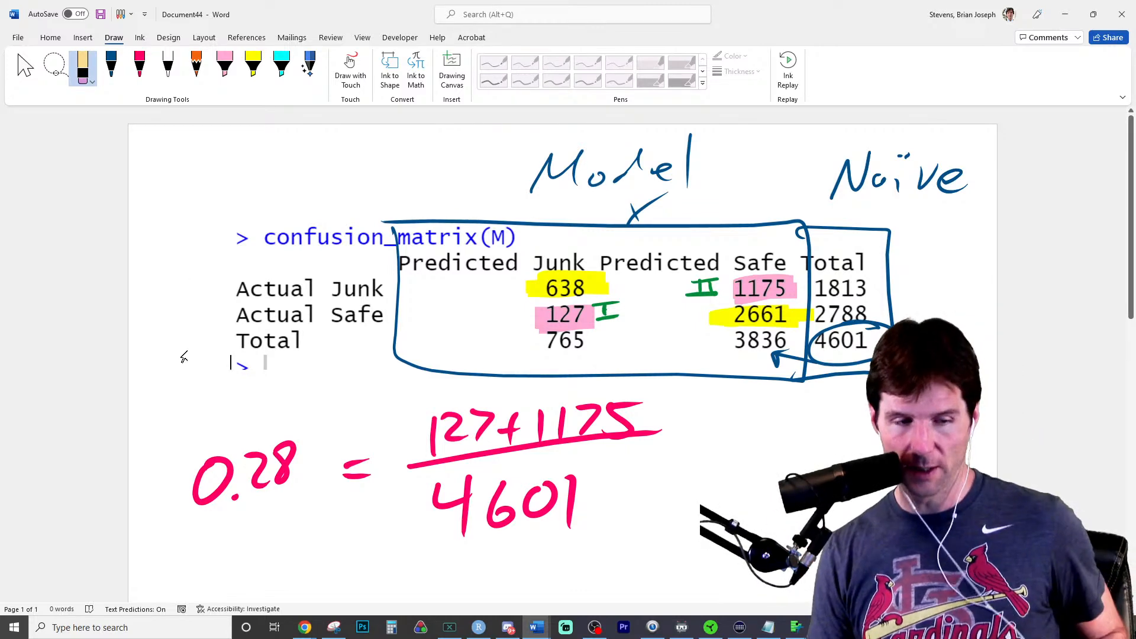
# - Change the pink pen to green and handwrite the sum 638+2661 below the pink fraction
pyautogui.keyDown('ctrl'); pyautogui.scroll(-3, 184, 354); pyautogui.keyUp('ctrl')
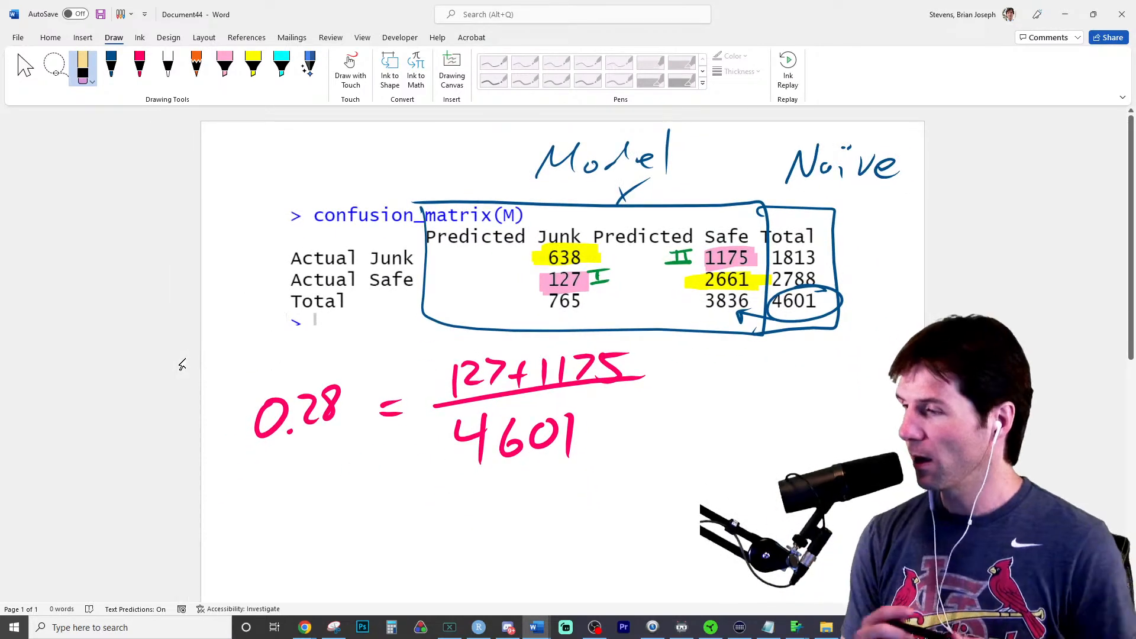
pyautogui.click(139, 66)
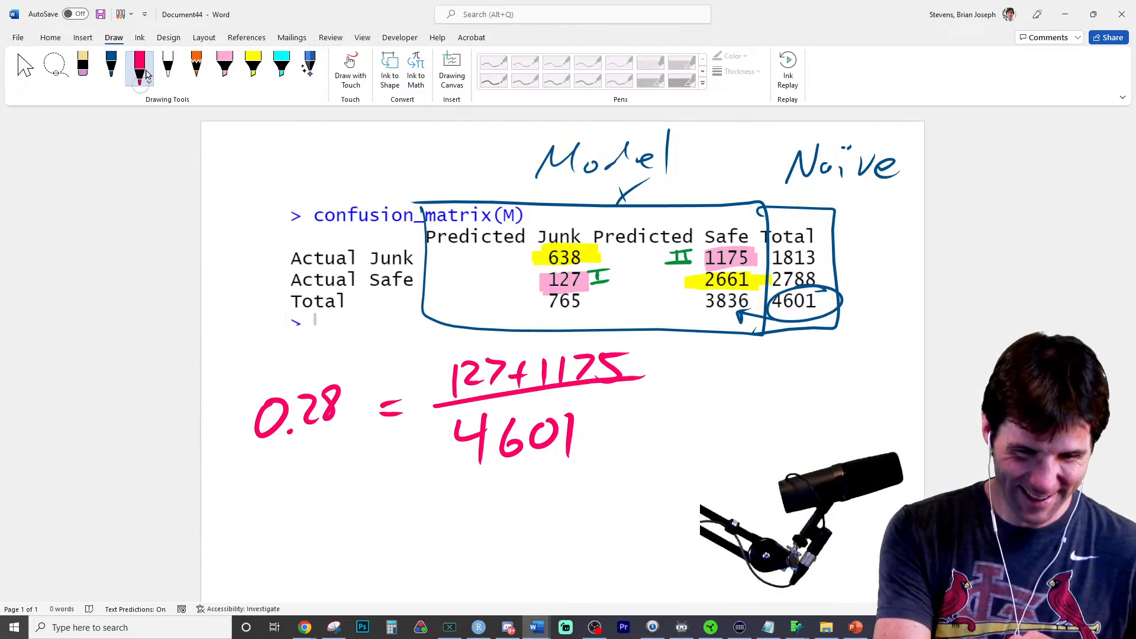
pyautogui.click(141, 69)
pyautogui.click(99, 182)
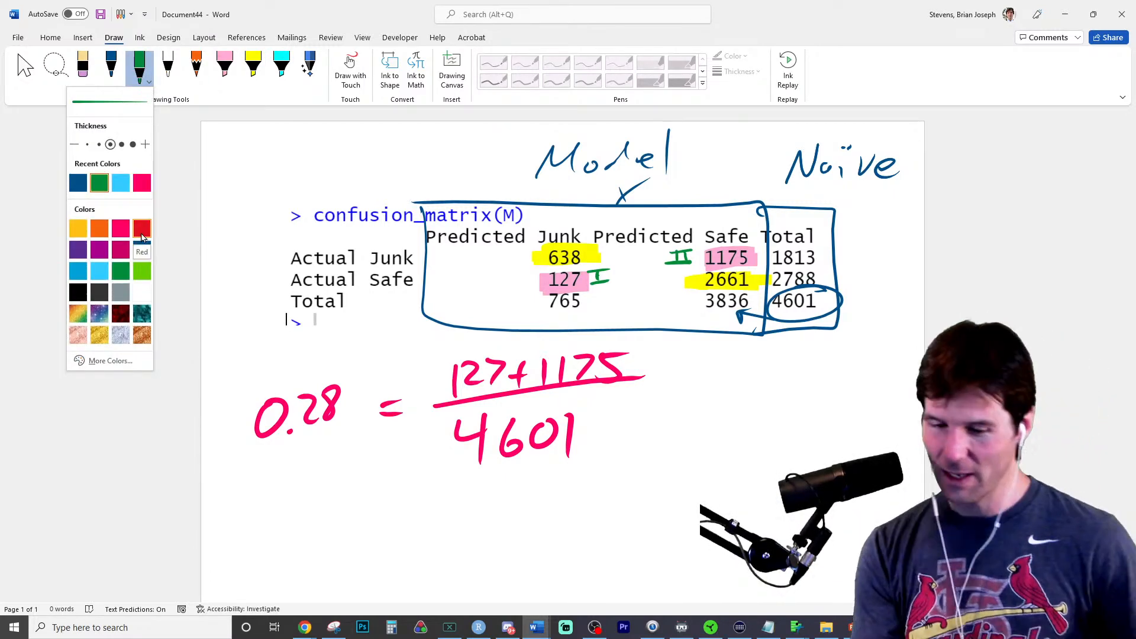
pyautogui.moveTo(465, 491); pyautogui.dragTo(447, 520)
pyautogui.moveTo(477, 494); pyautogui.dragTo(479, 524)
pyautogui.moveTo(504, 495)
pyautogui.mouseDown()
pyautogui.moveTo(521, 498)
pyautogui.moveTo(505, 492)
pyautogui.mouseUp()
pyautogui.moveTo(538, 511)
pyautogui.mouseDown()
pyautogui.moveTo(553, 514)
pyautogui.moveTo(542, 529)
pyautogui.moveTo(599, 520)
pyautogui.moveTo(595, 509)
pyautogui.mouseUp()
pyautogui.moveTo(644, 477); pyautogui.dragTo(627, 503)
pyautogui.moveTo(668, 475); pyautogui.dragTo(665, 509)
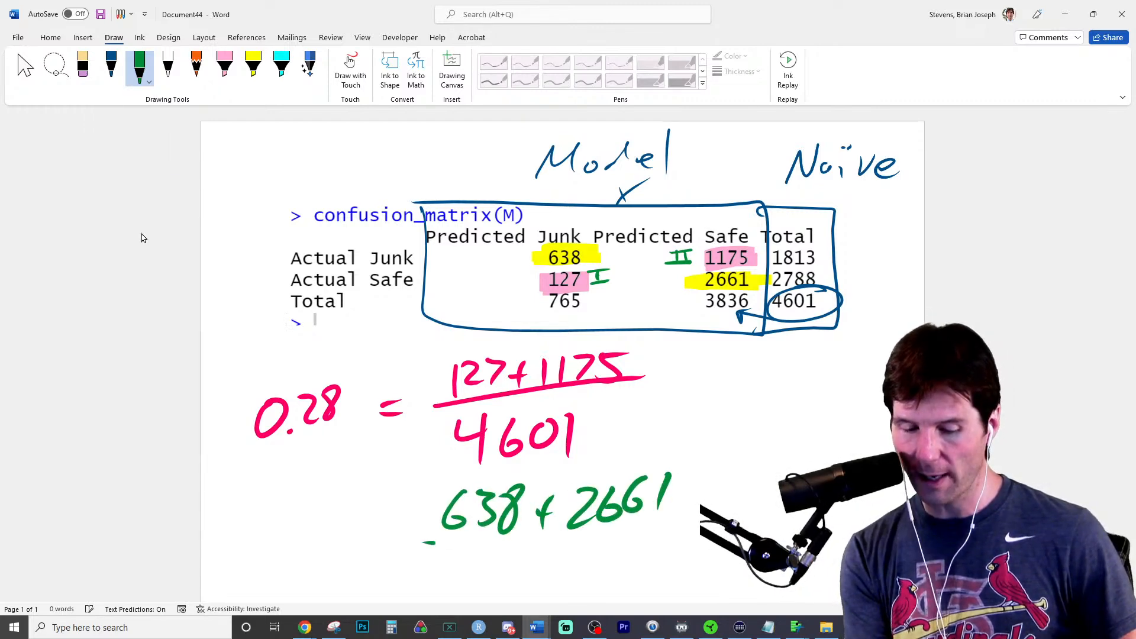
# - Complete the green fraction with a bar and 4601 beneath it, and put an equals sign before it
pyautogui.moveTo(424, 542); pyautogui.dragTo(686, 531)
pyautogui.moveTo(493, 558)
pyautogui.mouseDown()
pyautogui.moveTo(487, 579)
pyautogui.moveTo(511, 575)
pyautogui.mouseUp()
pyautogui.moveTo(507, 559); pyautogui.dragTo(505, 593)
pyautogui.moveTo(540, 556)
pyautogui.mouseDown()
pyautogui.moveTo(523, 577)
pyautogui.moveTo(560, 561)
pyautogui.mouseUp()
pyautogui.moveTo(593, 552); pyautogui.dragTo(589, 592)
pyautogui.moveTo(377, 533); pyautogui.dragTo(405, 527)
pyautogui.moveTo(383, 519); pyautogui.dragTo(405, 514)
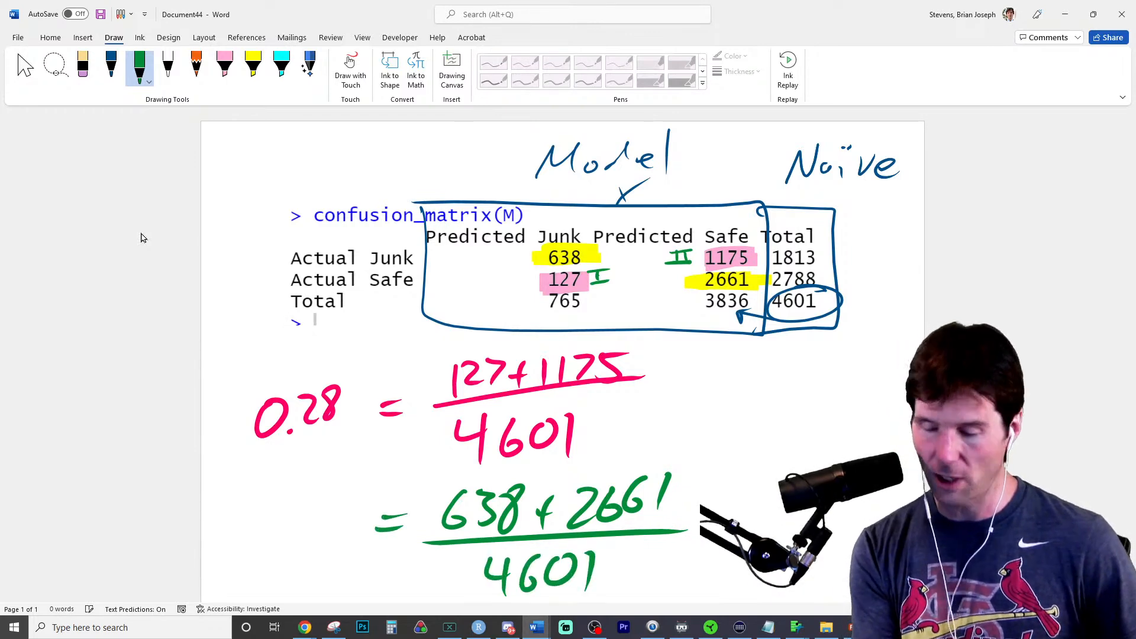
# - Handwrite the accuracy 0.717 in green before the equals sign of the green fraction
pyautogui.moveTo(249, 514)
pyautogui.mouseDown()
pyautogui.moveTo(228, 521)
pyautogui.moveTo(249, 513)
pyautogui.mouseUp()
pyautogui.moveTo(258, 543); pyautogui.dragTo(277, 549)
pyautogui.moveTo(296, 509); pyautogui.dragTo(302, 539)
pyautogui.moveTo(311, 512); pyautogui.dragTo(320, 545)
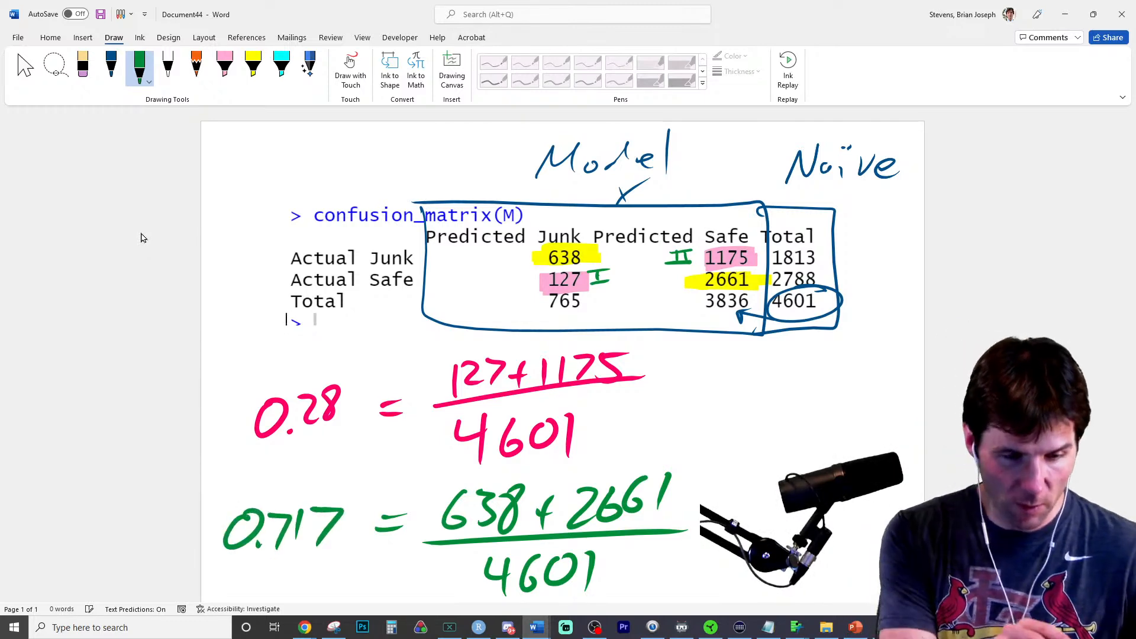
# - Change the white pen to pink and add a 3 after the handwritten 0.28
pyautogui.click(168, 68)
pyautogui.click(168, 68)
pyautogui.click(170, 182)
pyautogui.click(139, 145)
pyautogui.moveTo(348, 382); pyautogui.dragTo(349, 409)
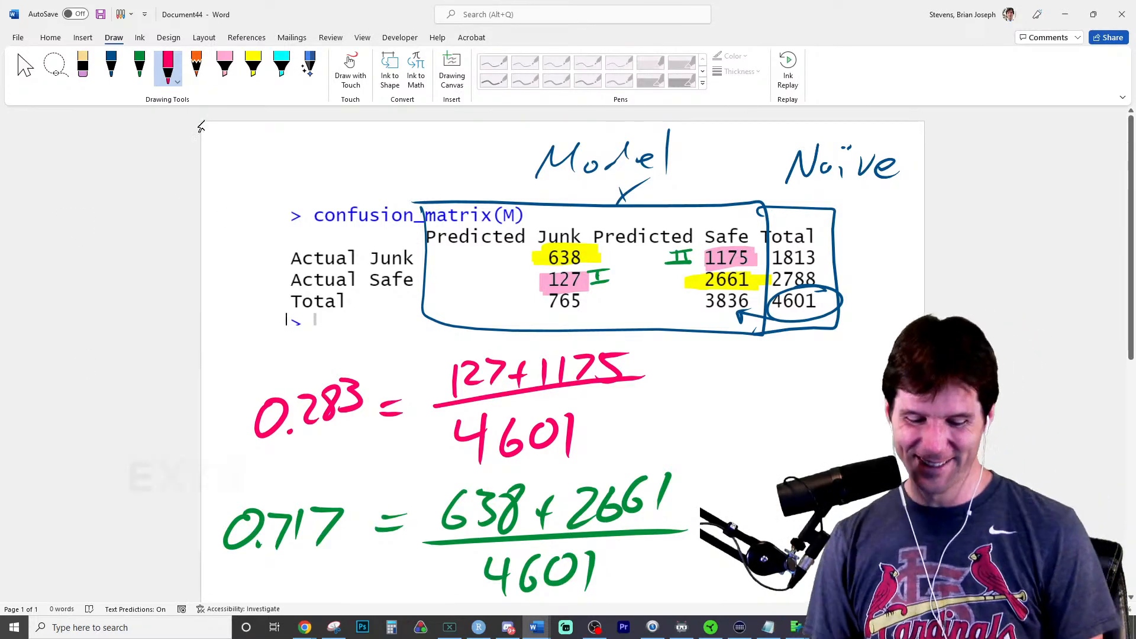
# - Switch to RStudio and review true/false question b1 in the Activity11 R Markdown file
pyautogui.click(478, 628)
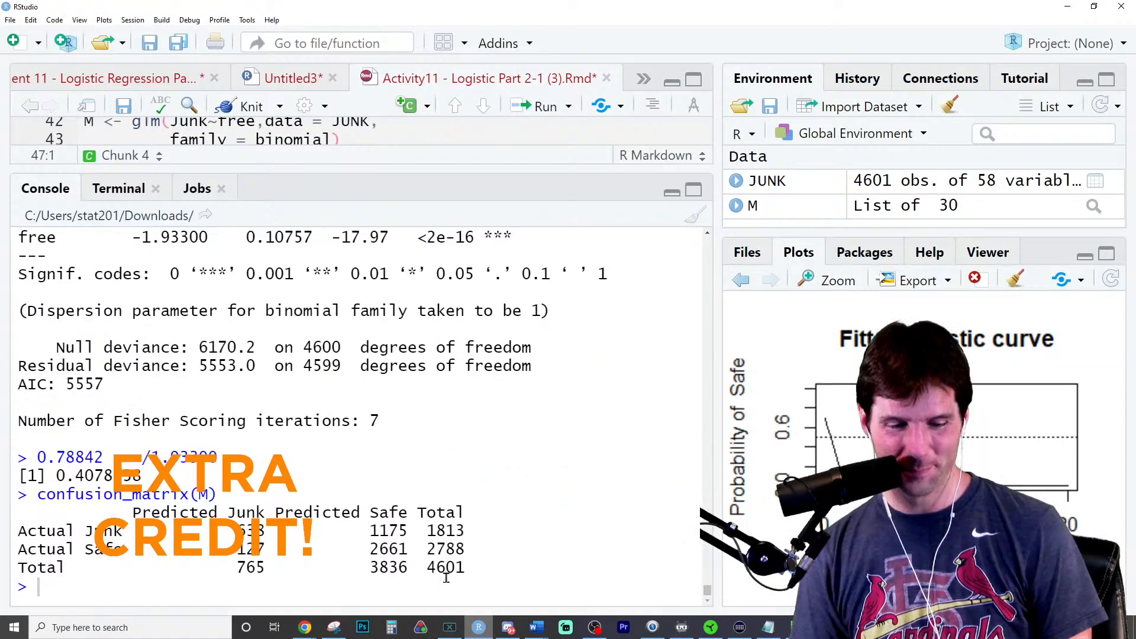
pyautogui.hotkey('ctrl', '1')
pyautogui.scroll(-3, 418, 231)
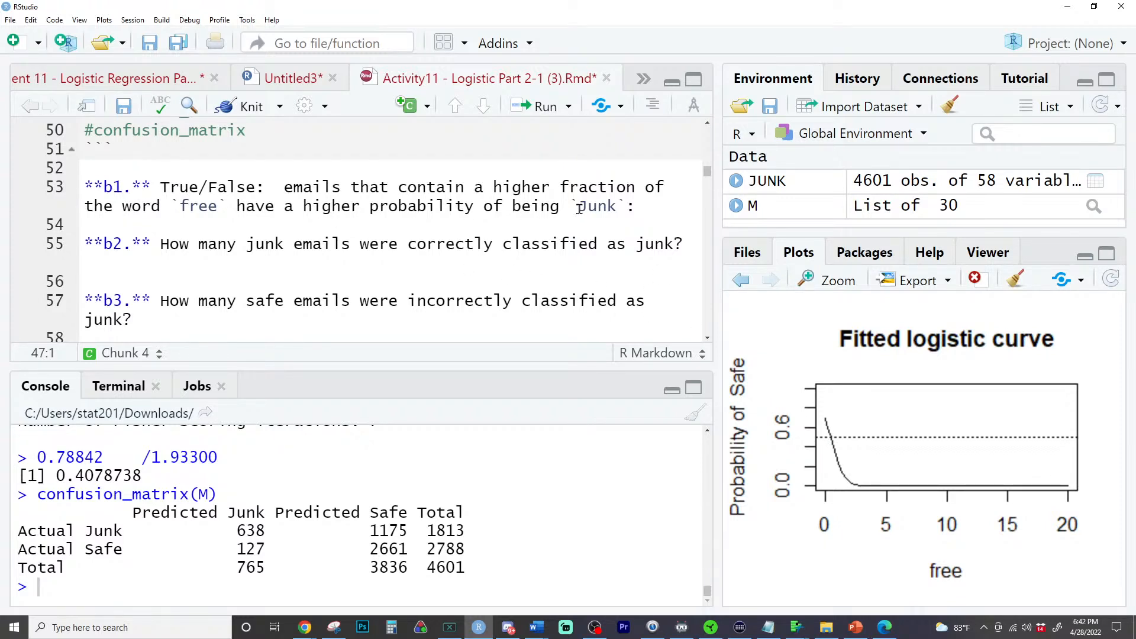
pyautogui.click(177, 186)
pyautogui.doubleClick(240, 186)
pyautogui.doubleClick(185, 189)
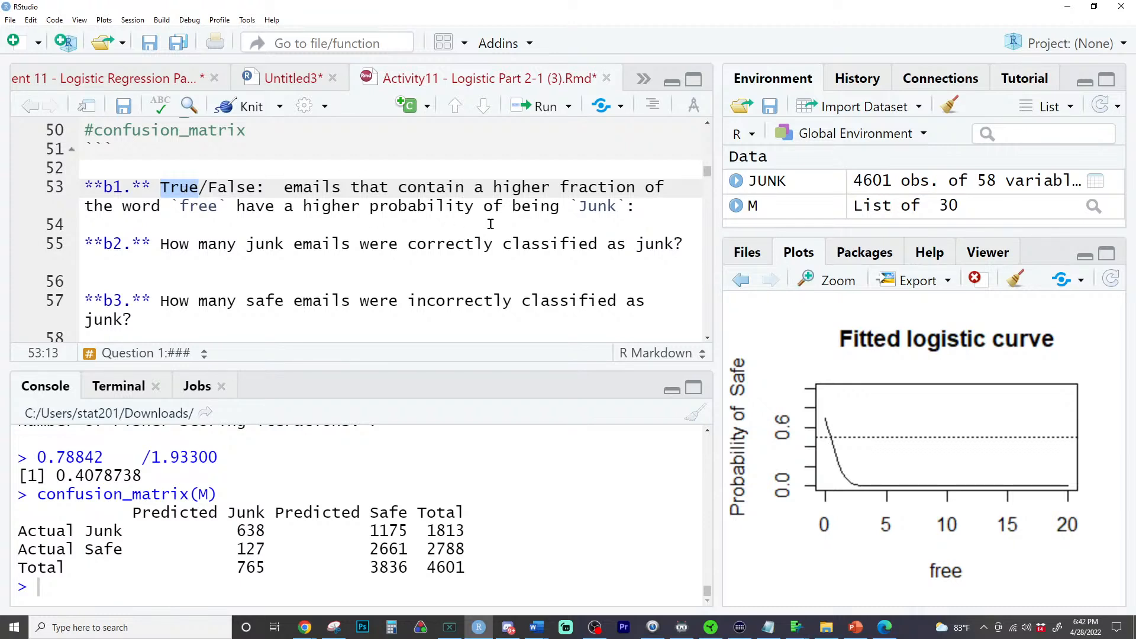
pyautogui.click(381, 206)
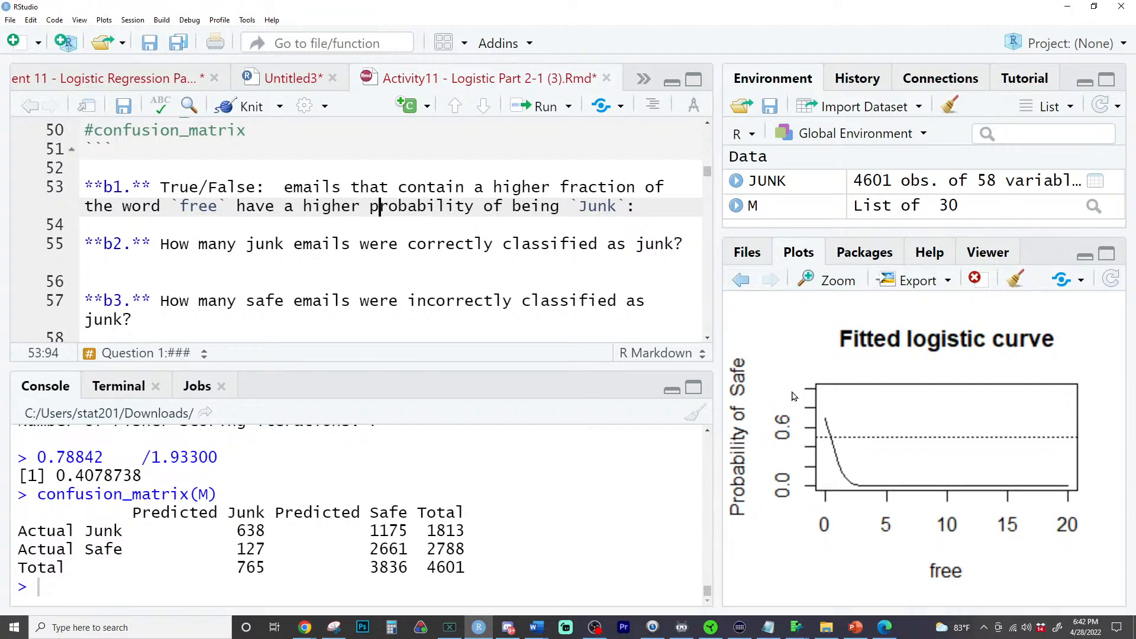
# - Mark True as the answer to question b1 by enclosing the word in single asterisks
pyautogui.doubleClick(182, 185)
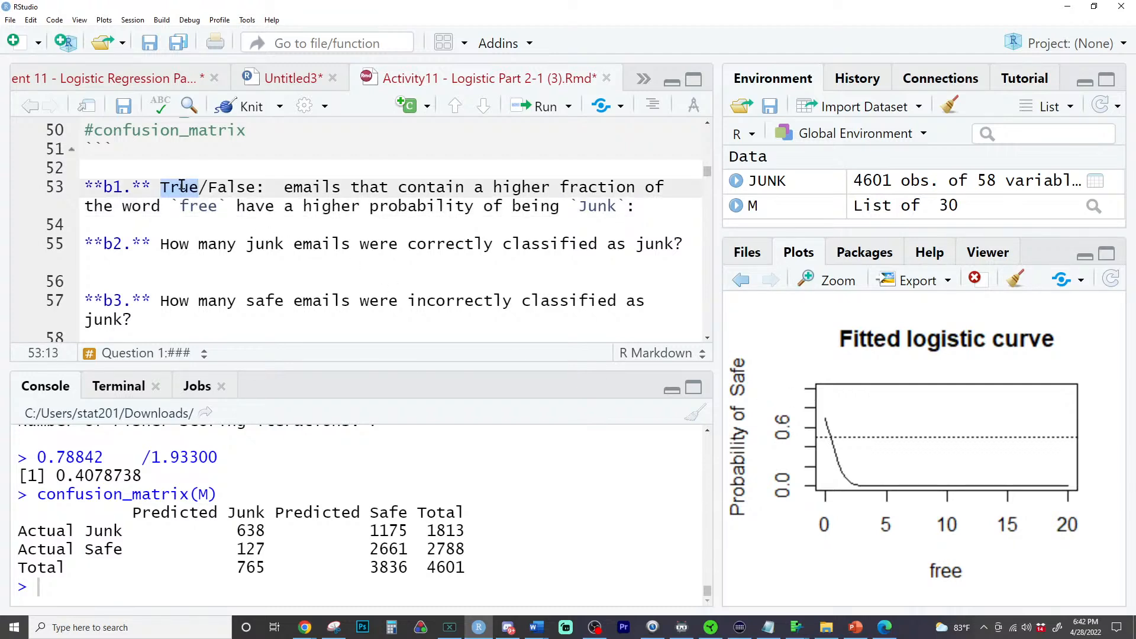
pyautogui.write('**')
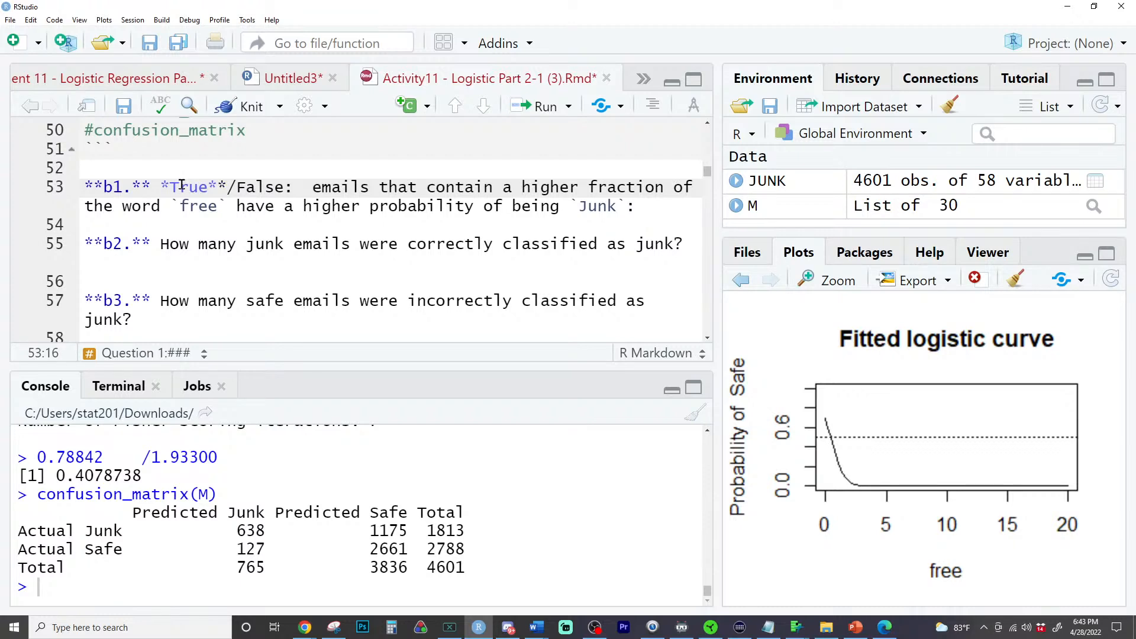
pyautogui.hotkey('ctrl', 'z')
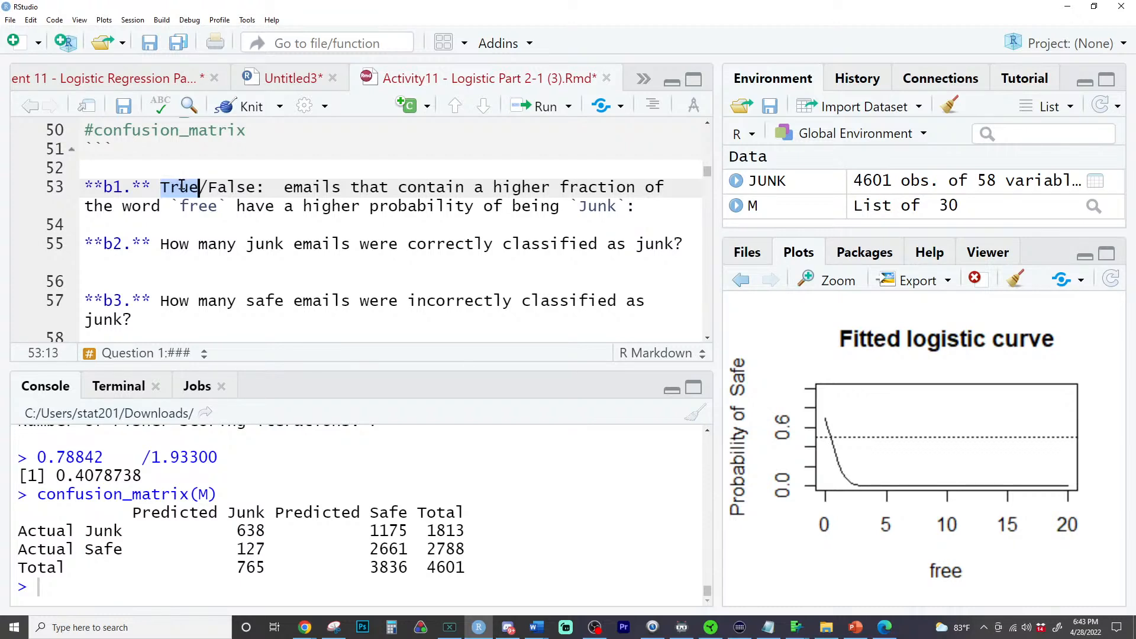
pyautogui.write('*')
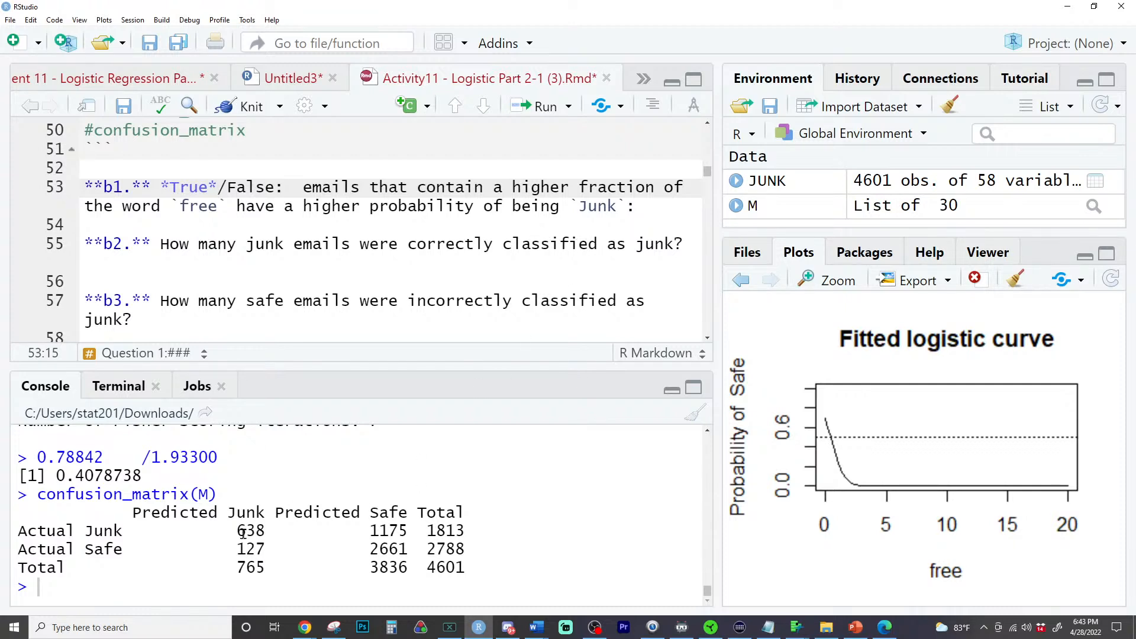
# - Highlight the count of actual junk emails predicted as junk in the console's confusion matrix for question b2
pyautogui.moveTo(238, 530); pyautogui.dragTo(369, 531)
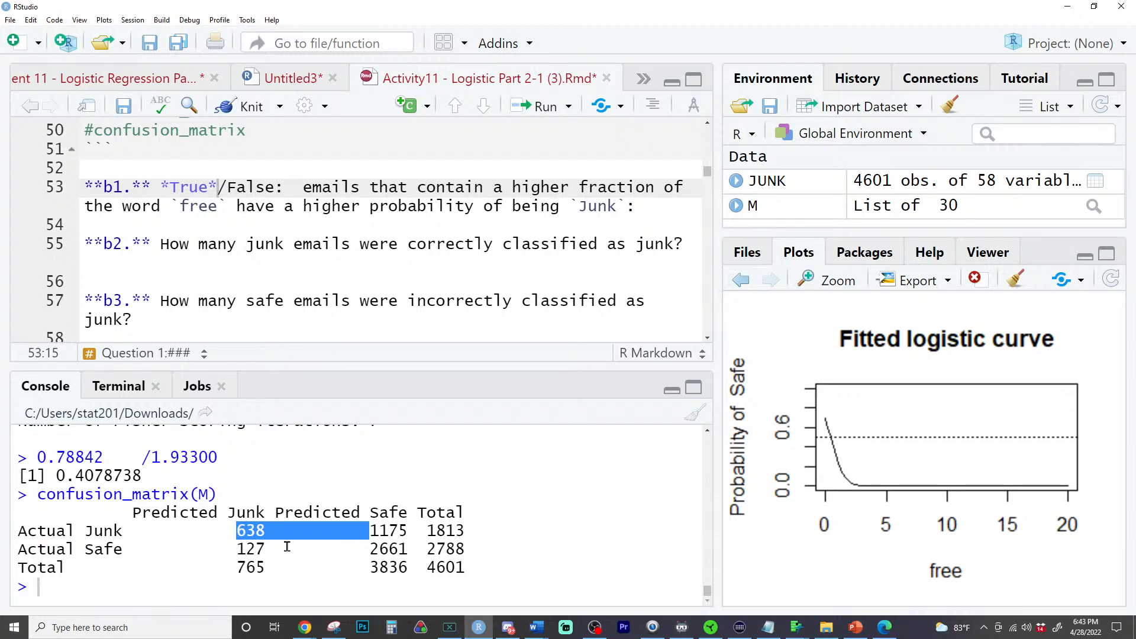
pyautogui.moveTo(235, 532)
pyautogui.mouseDown()
pyautogui.moveTo(367, 531)
pyautogui.moveTo(254, 531)
pyautogui.mouseUp()
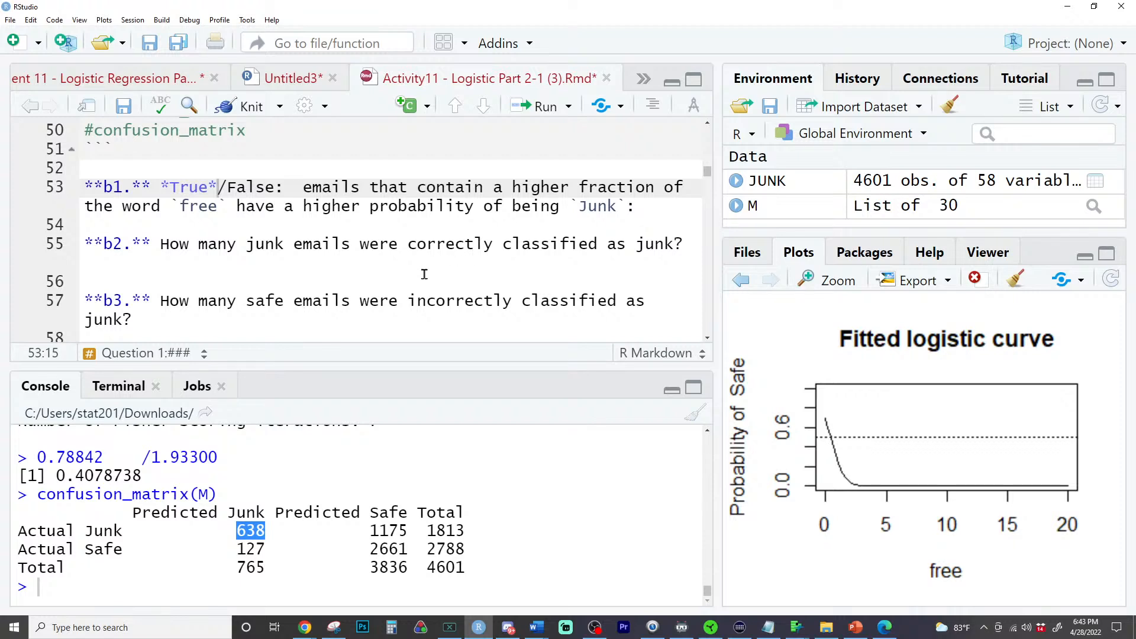
# - Examine the Actual Safe row of the console's confusion matrix for question b3 on safe emails classified as junk
pyautogui.scroll(-3, 441, 296)
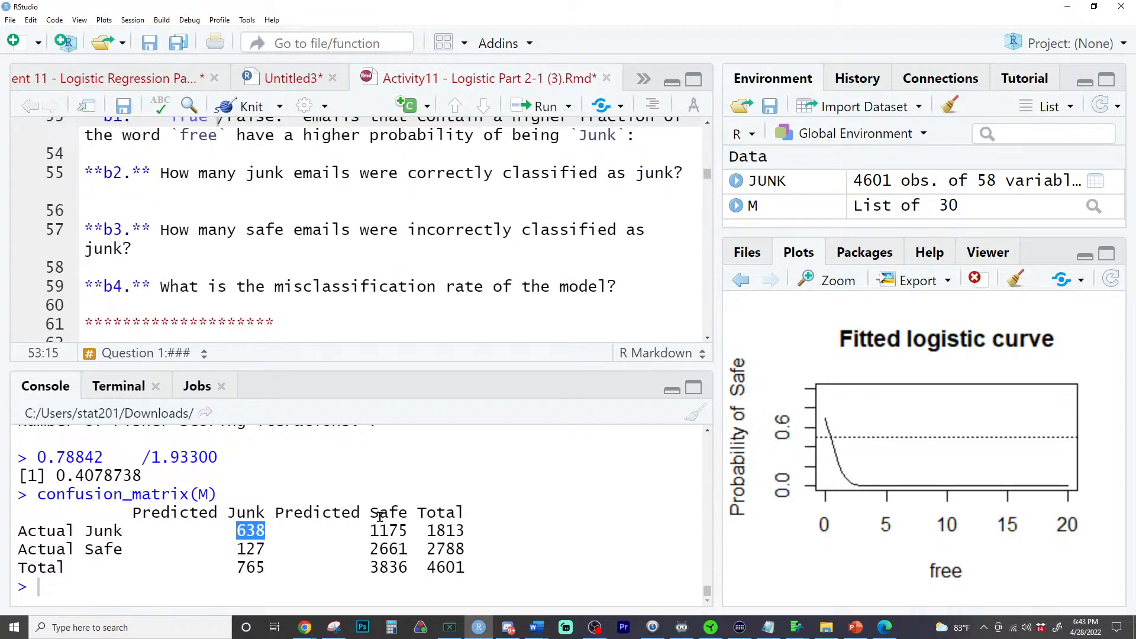
pyautogui.moveTo(384, 496); pyautogui.dragTo(380, 568)
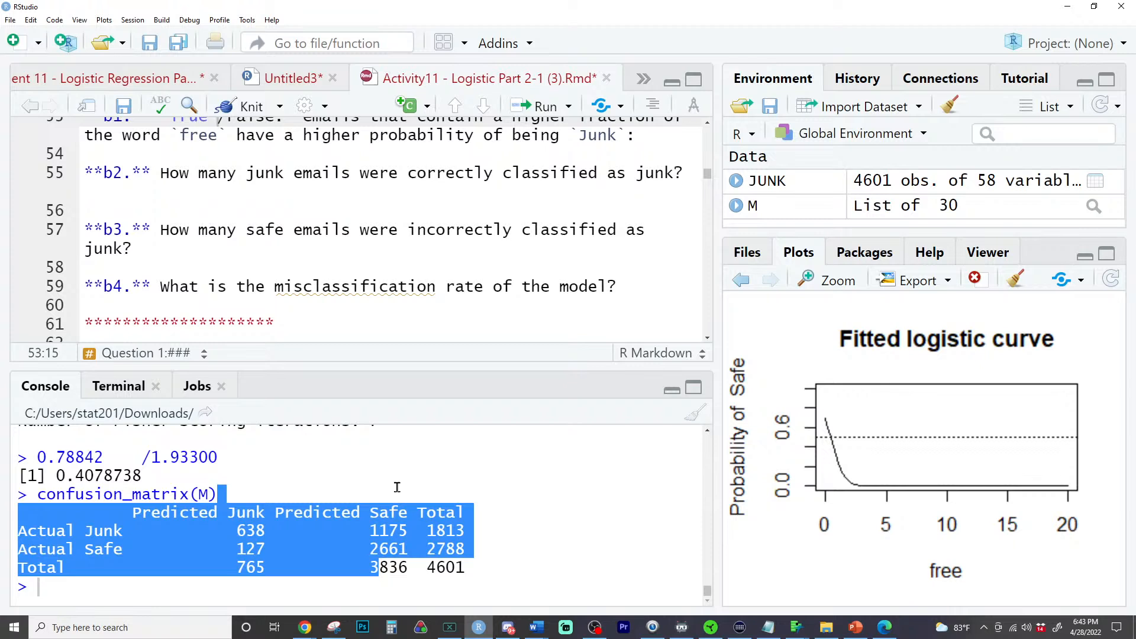
pyautogui.click(385, 464)
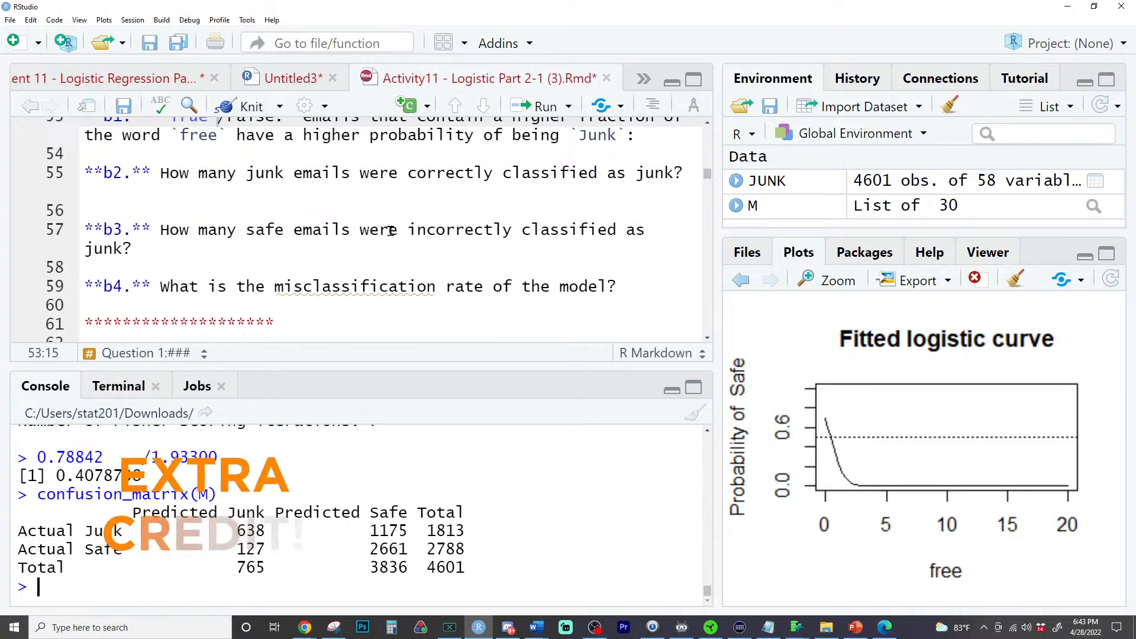
pyautogui.doubleClick(387, 550)
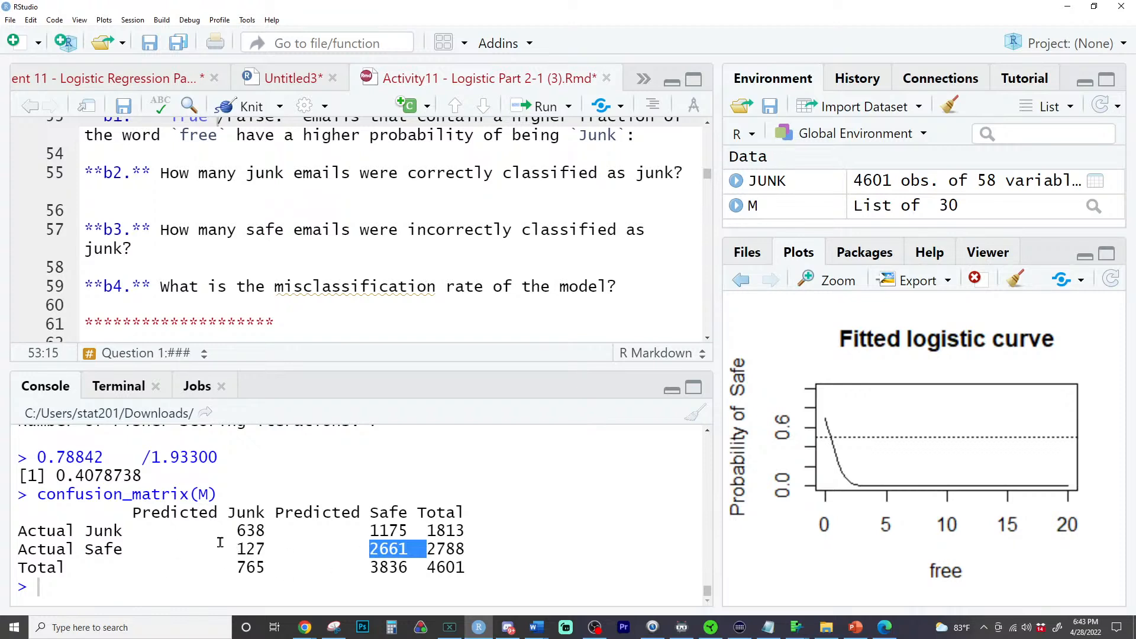
pyautogui.click(249, 530)
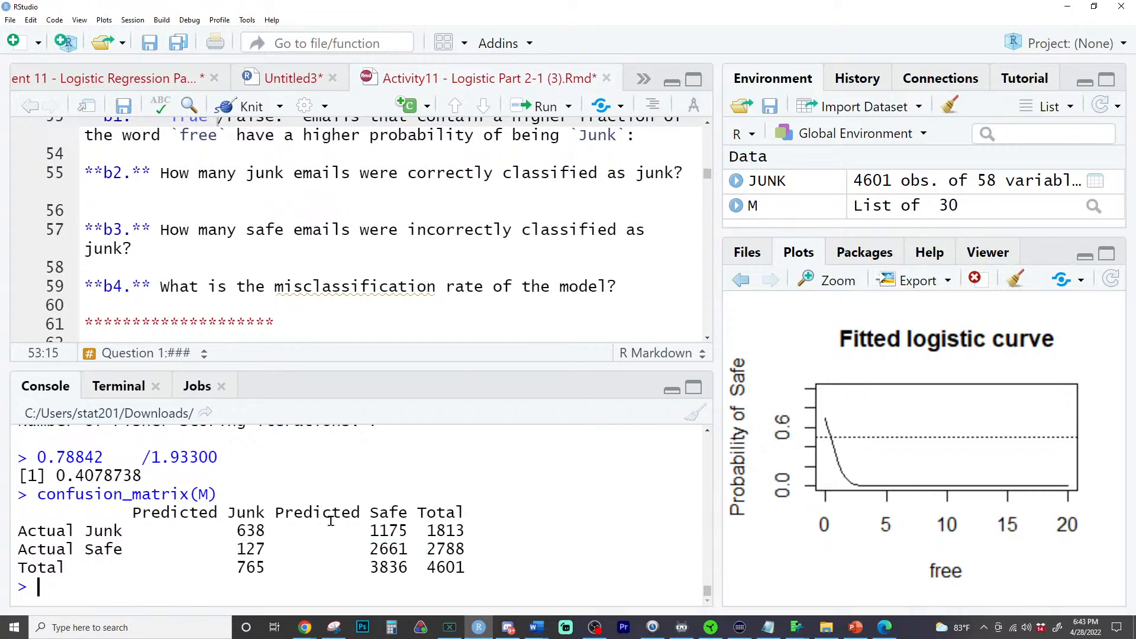
pyautogui.tripleClick(273, 550)
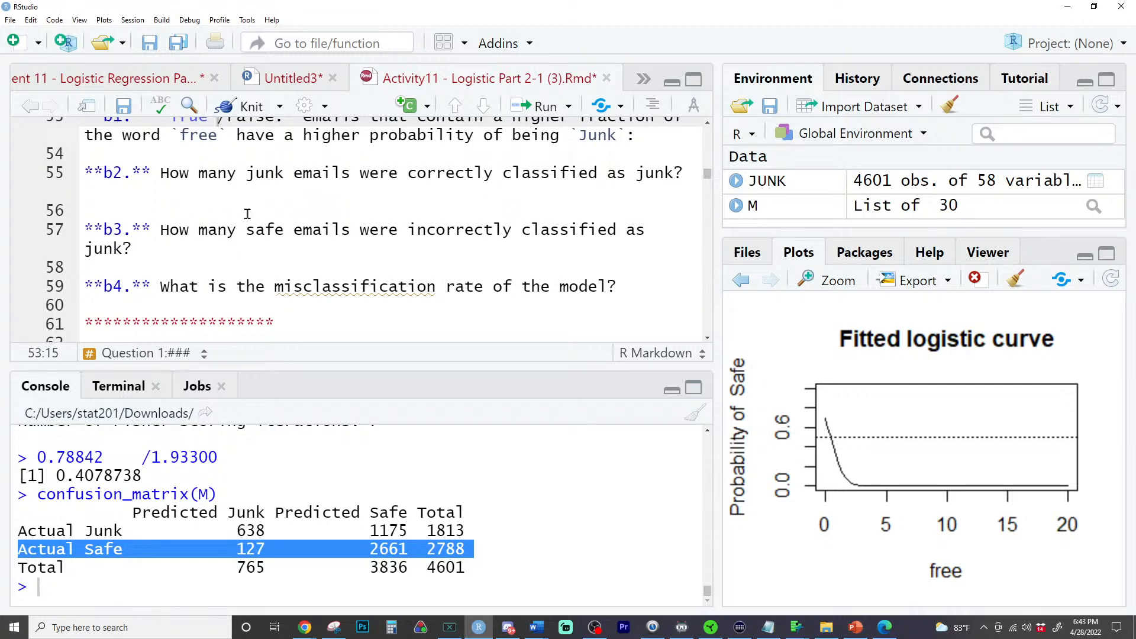
pyautogui.tripleClick(30, 548)
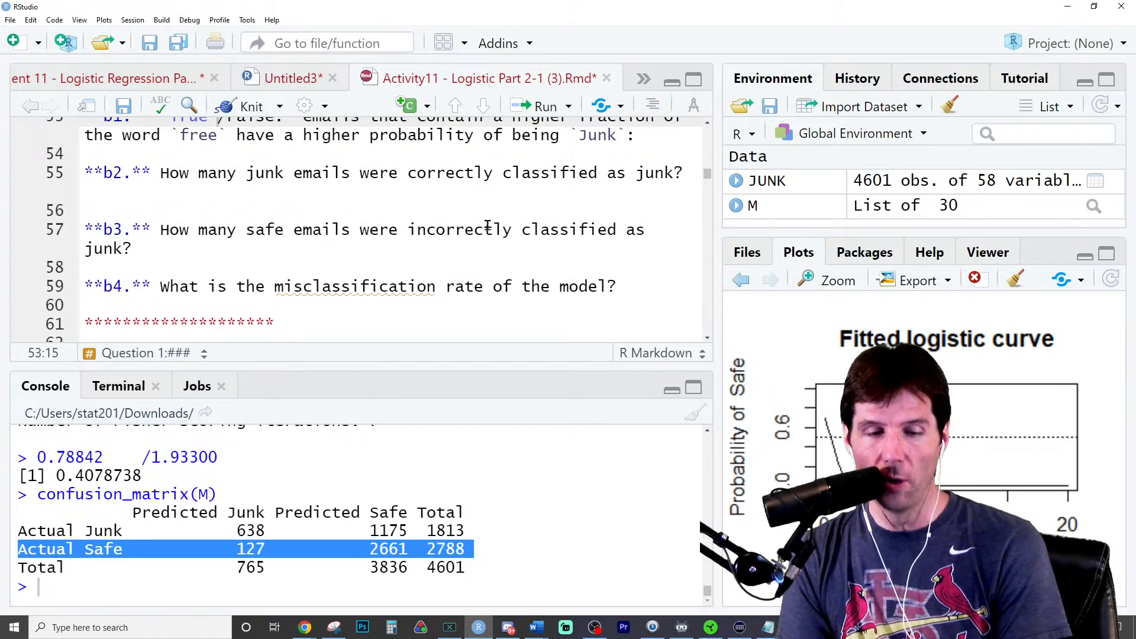
pyautogui.doubleClick(254, 548)
pyautogui.tripleClick(254, 548)
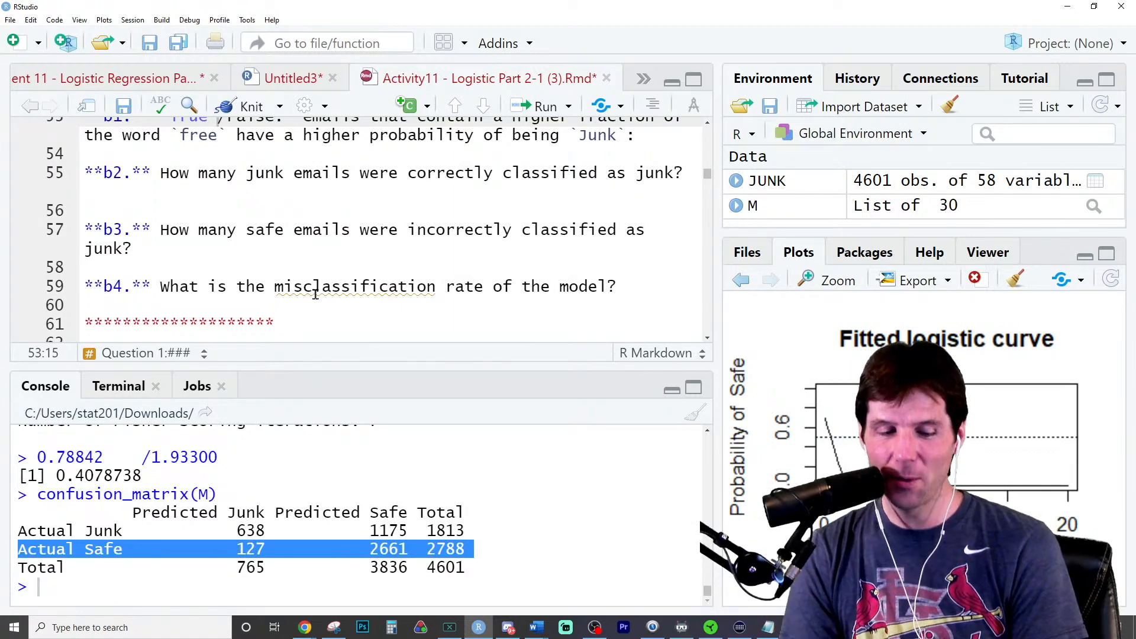
# - Switch to the annotated confusion matrix in Word and point out the pink highlights on the two misclassified counts for question b4
pyautogui.scroll(-3, 319, 296)
pyautogui.scroll(1, 322, 302)
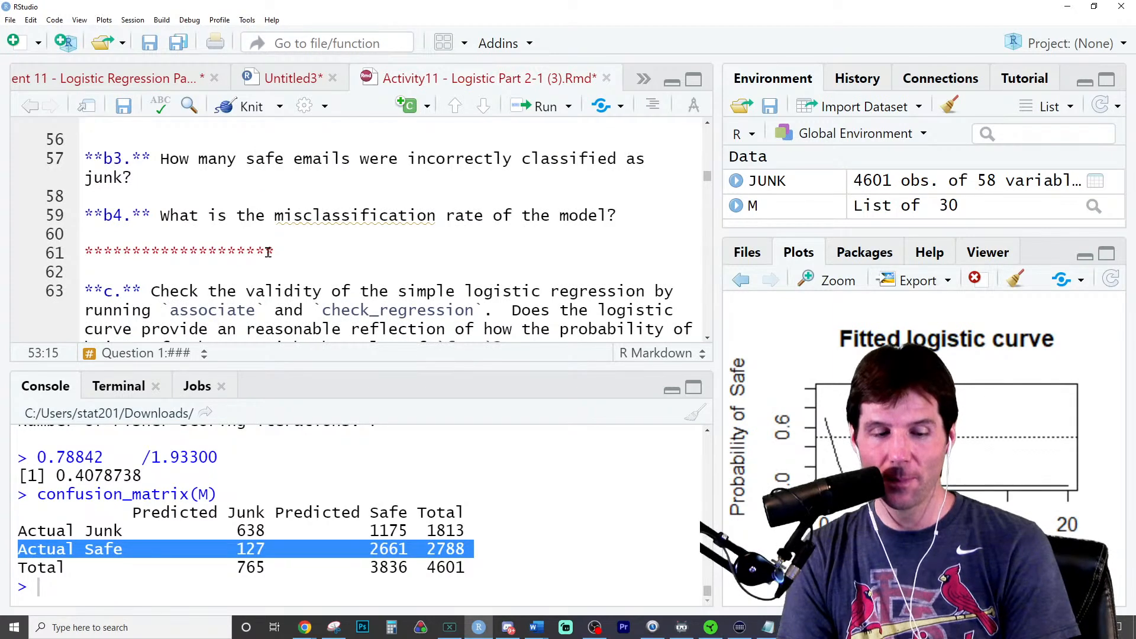
pyautogui.click(532, 629)
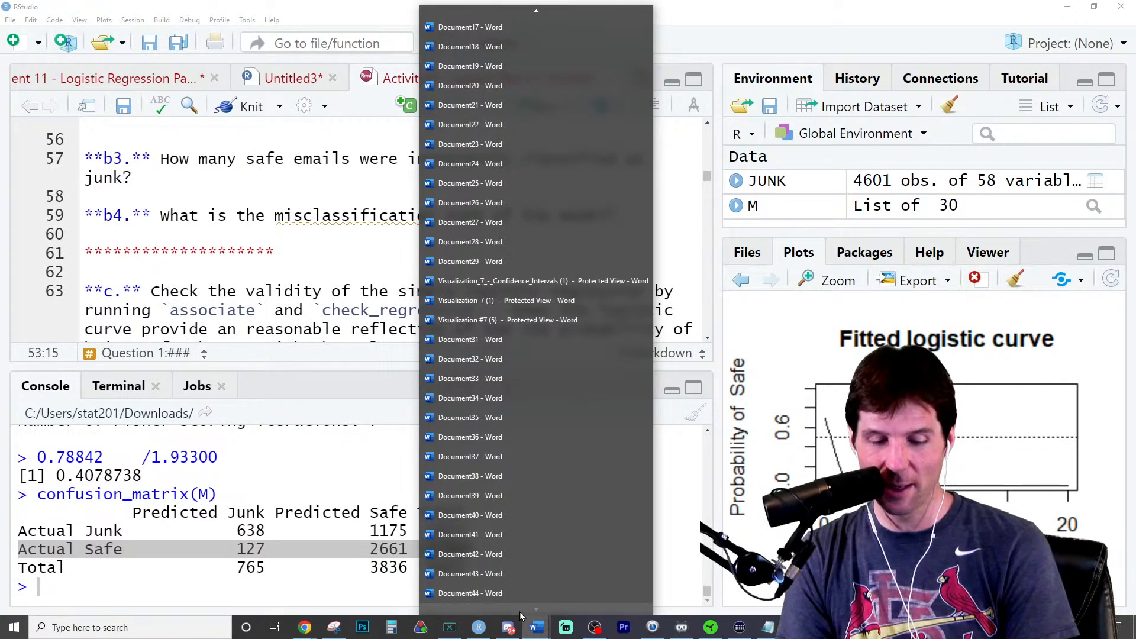
pyautogui.click(520, 599)
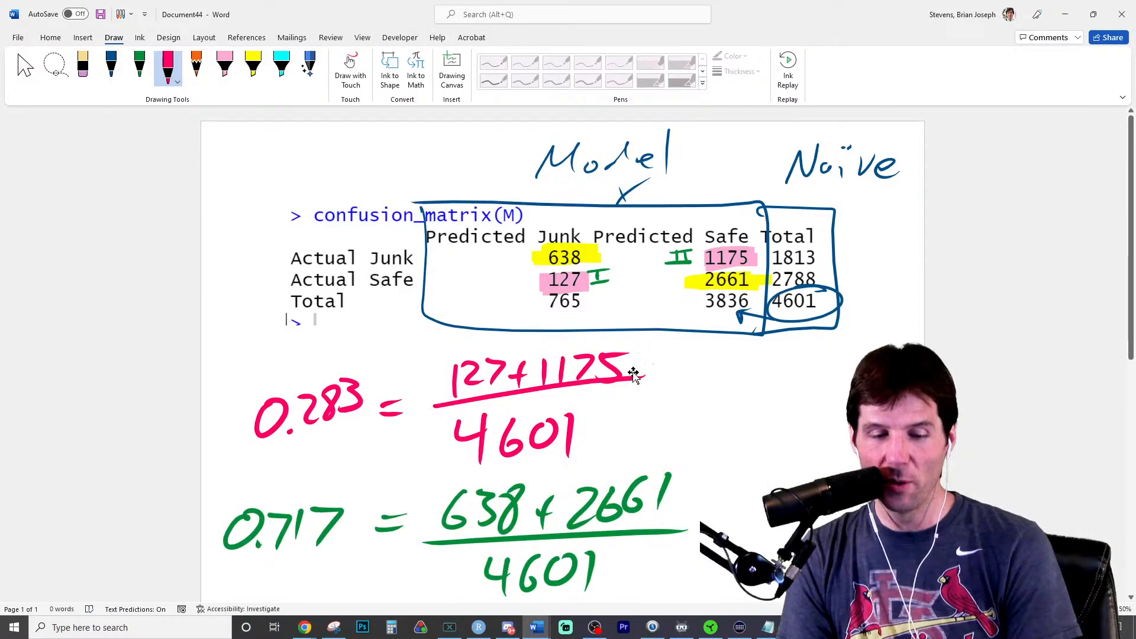
pyautogui.click(564, 371)
pyautogui.click(596, 281)
pyautogui.click(578, 281)
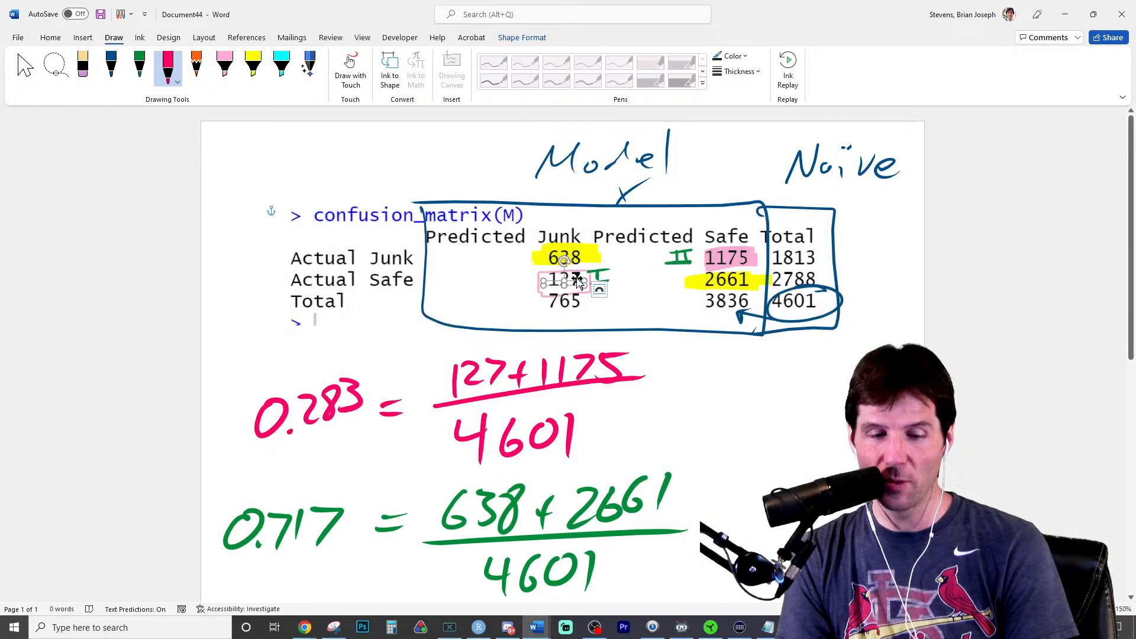
pyautogui.click(747, 260)
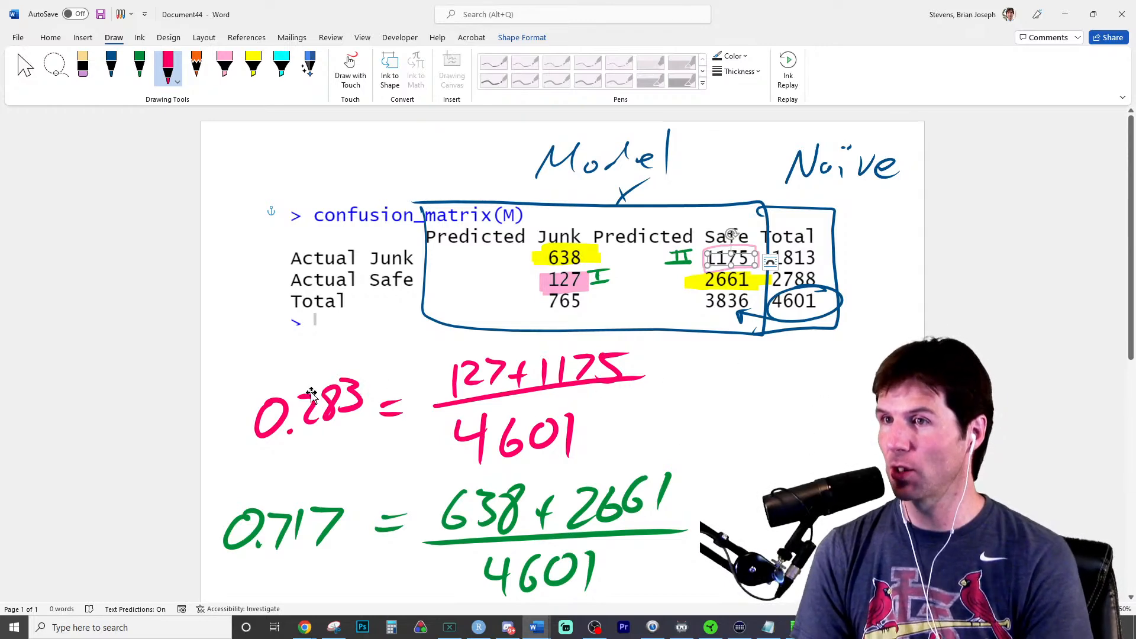
# - Relate the handwritten error rate and accuracy rate to the pink and yellow highlighted cells of the confusion matrix
pyautogui.click(328, 421)
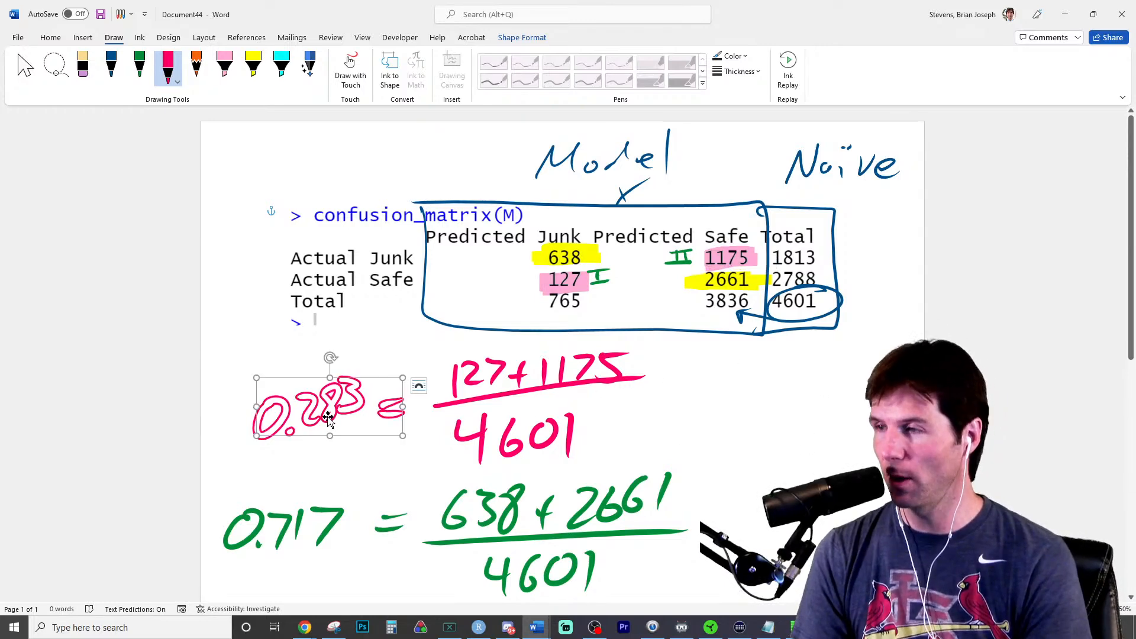
pyautogui.click(297, 521)
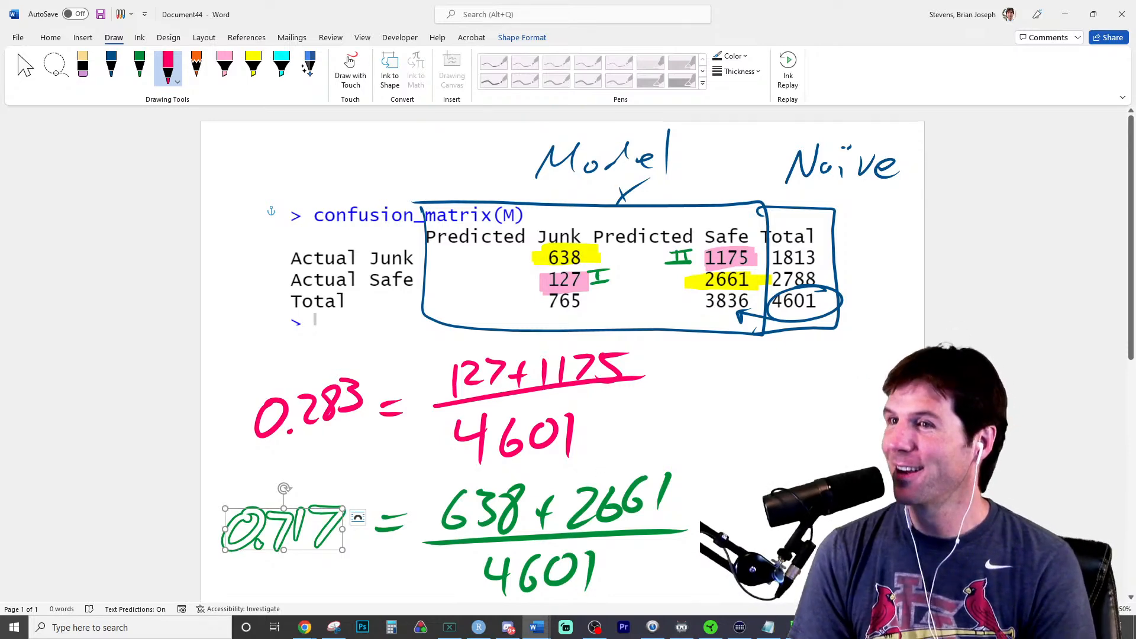
pyautogui.click(342, 409)
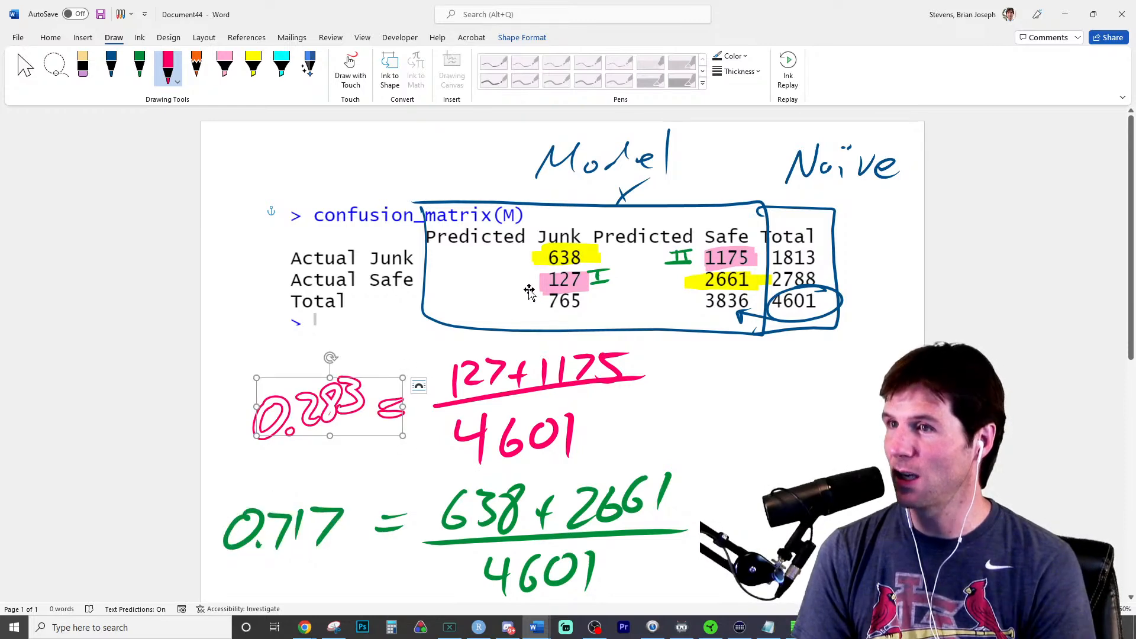
pyautogui.click(559, 285)
pyautogui.click(740, 251)
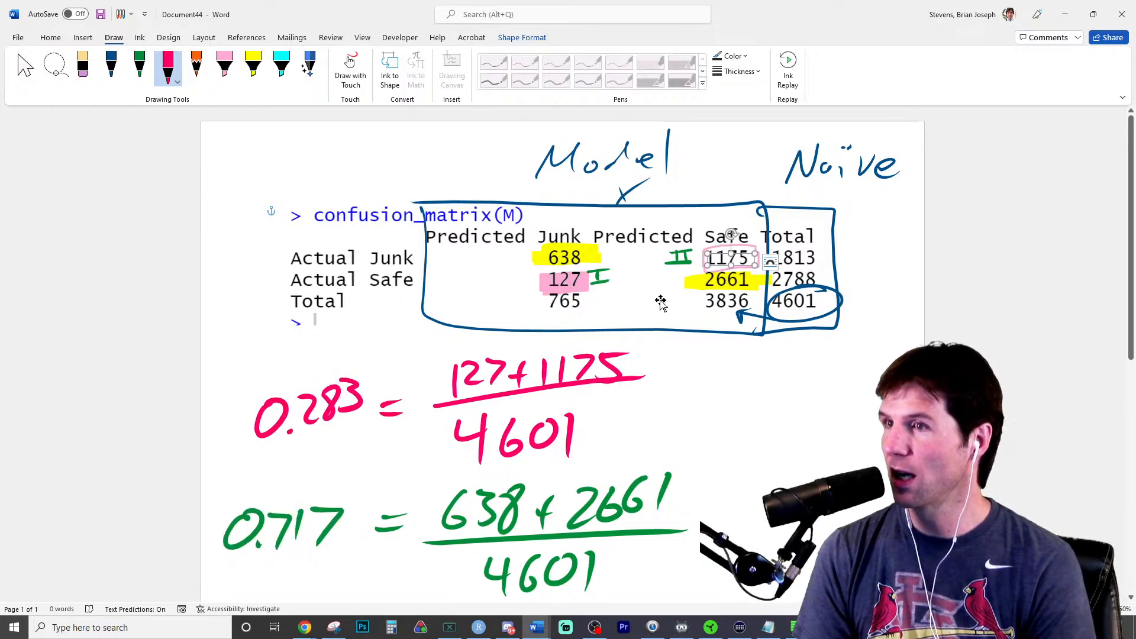
pyautogui.click(583, 259)
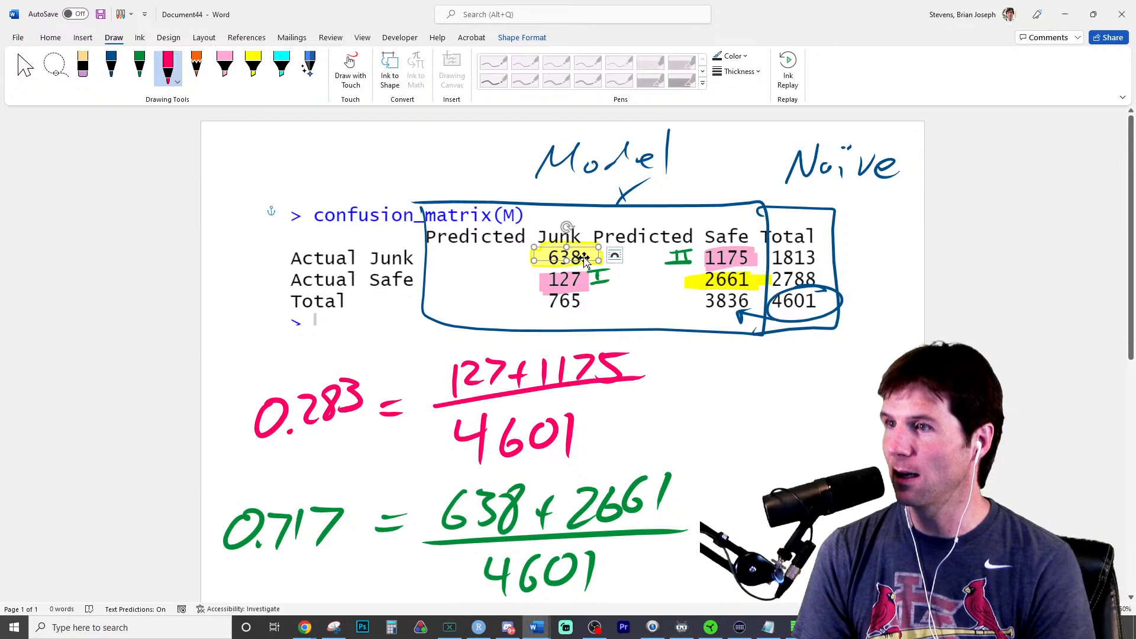
pyautogui.click(713, 282)
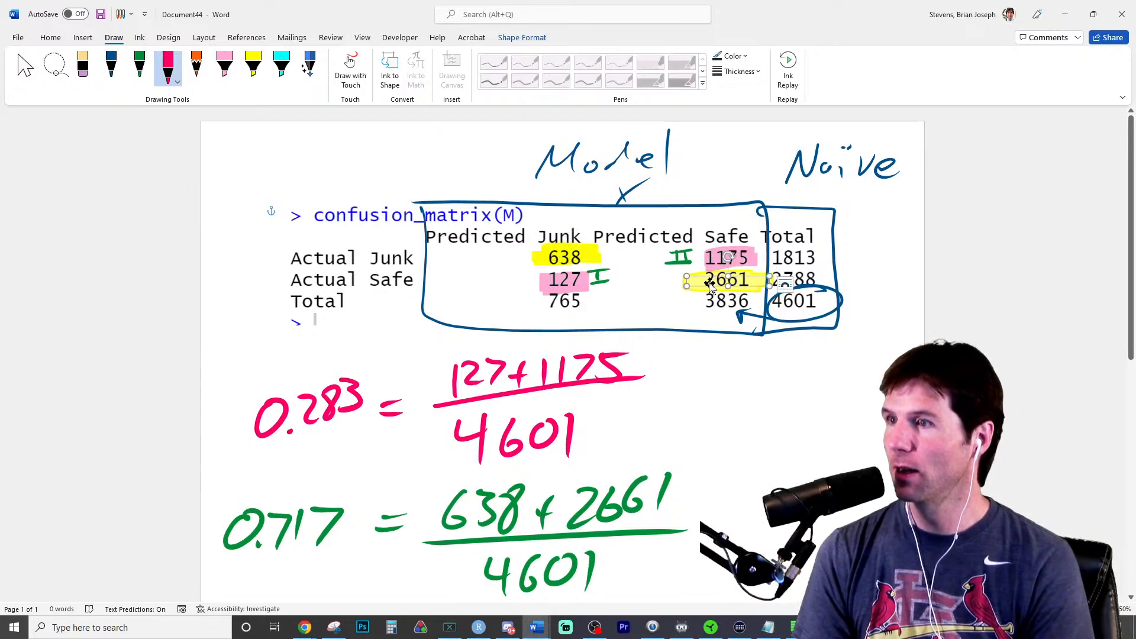
pyautogui.click(352, 397)
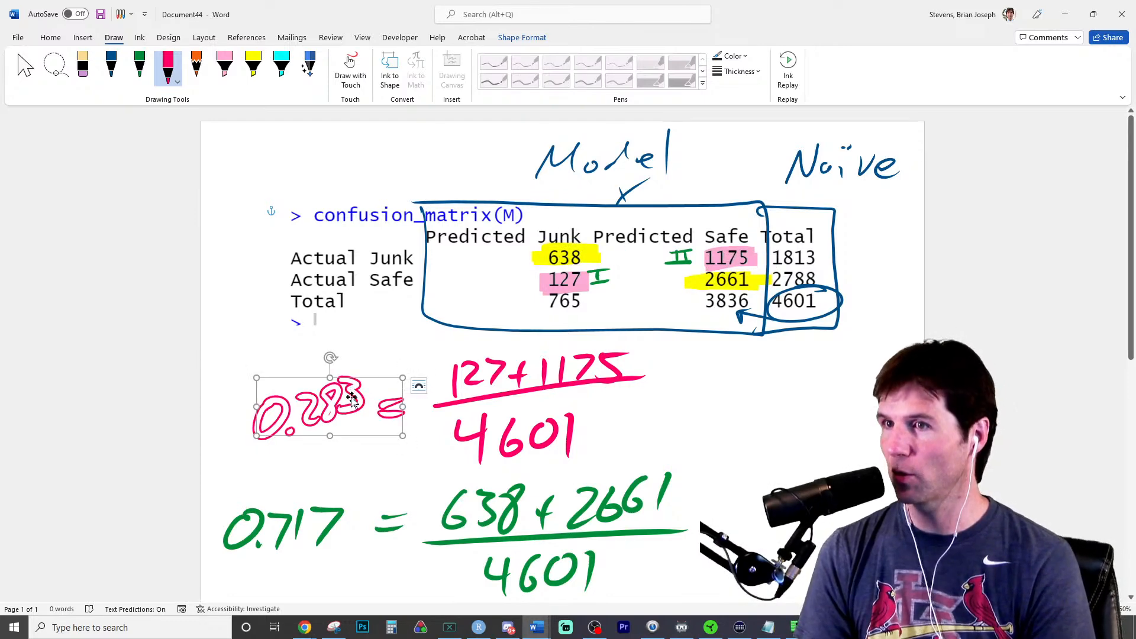
pyautogui.click(304, 525)
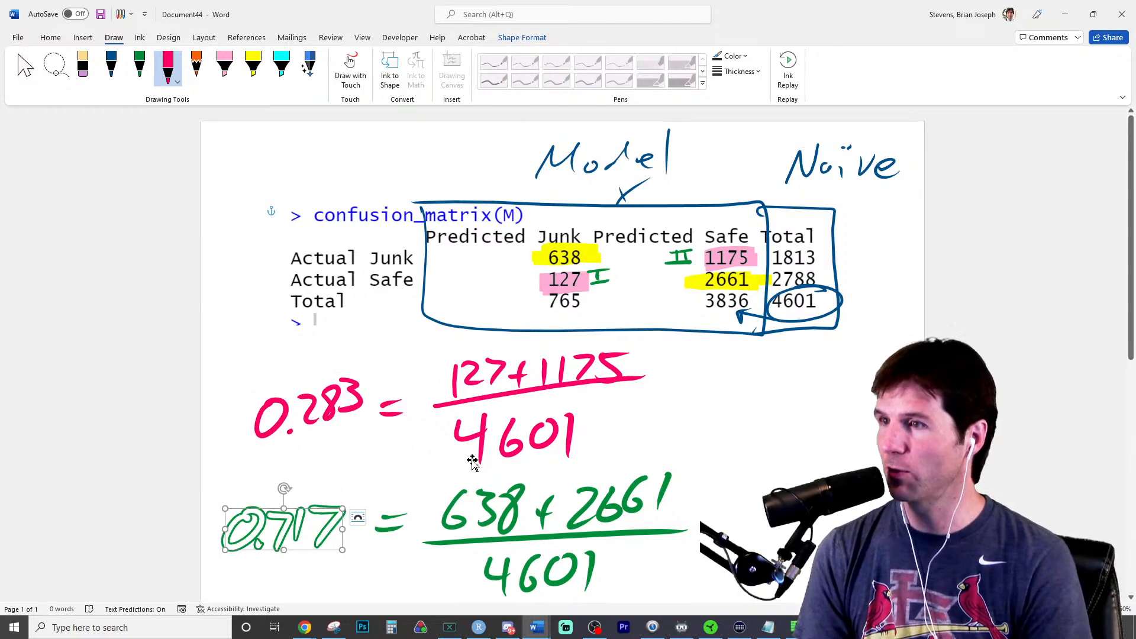
# - Return to RStudio and highlight the word misclassification in question b4 and the two misclassified counts in the console's confusion matrix
pyautogui.click(1065, 14)
pyautogui.doubleClick(324, 215)
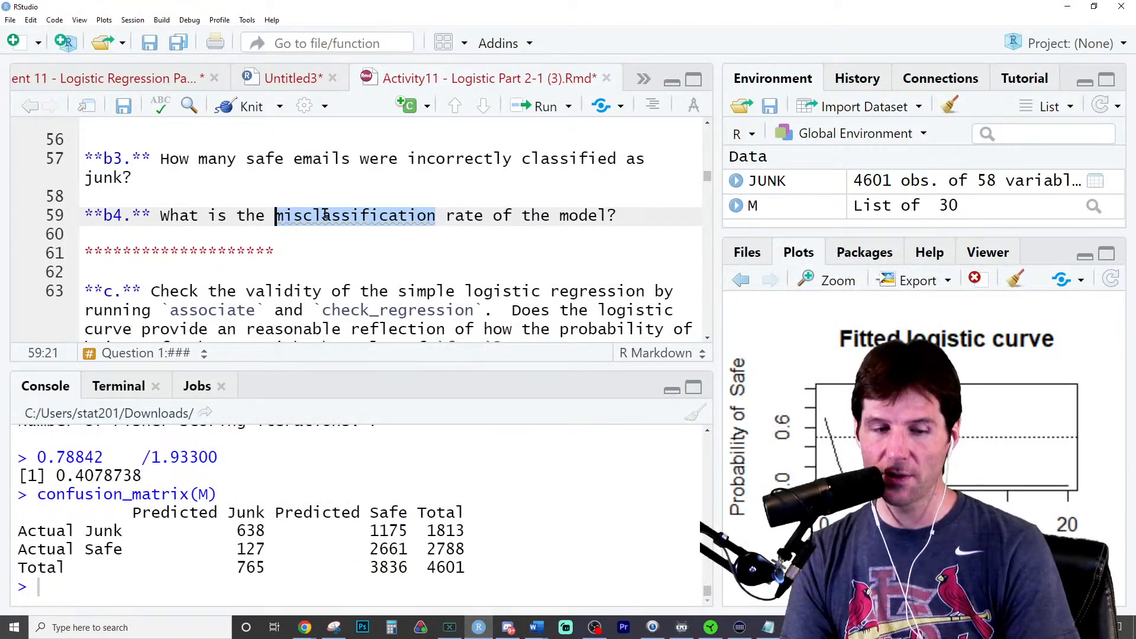
pyautogui.doubleClick(251, 549)
pyautogui.click(397, 524)
pyautogui.doubleClick(397, 527)
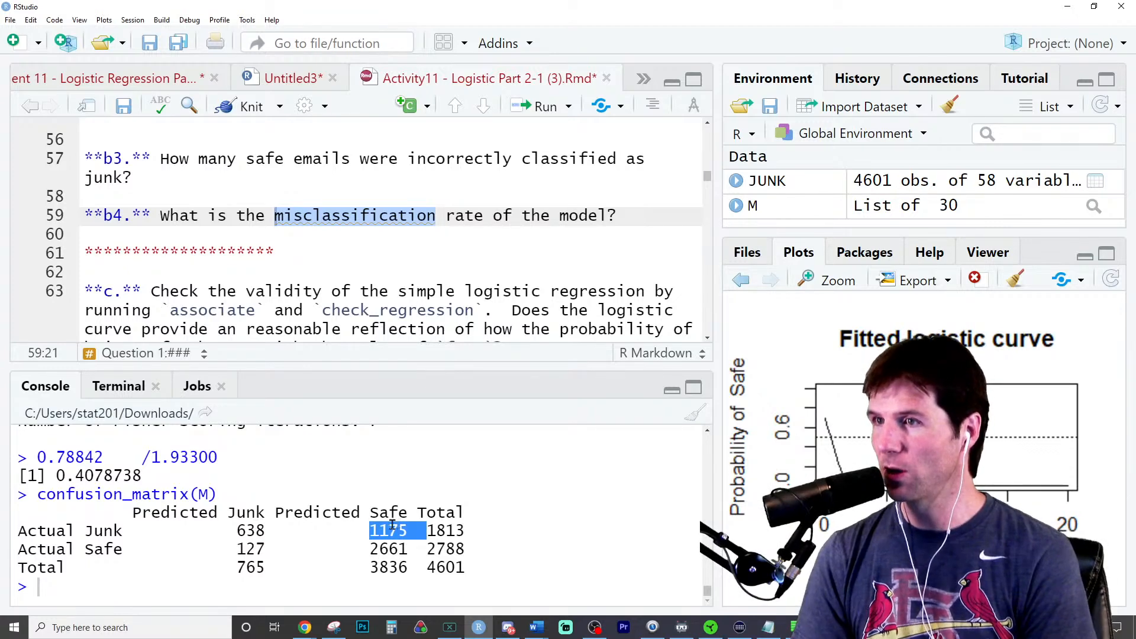
pyautogui.doubleClick(246, 550)
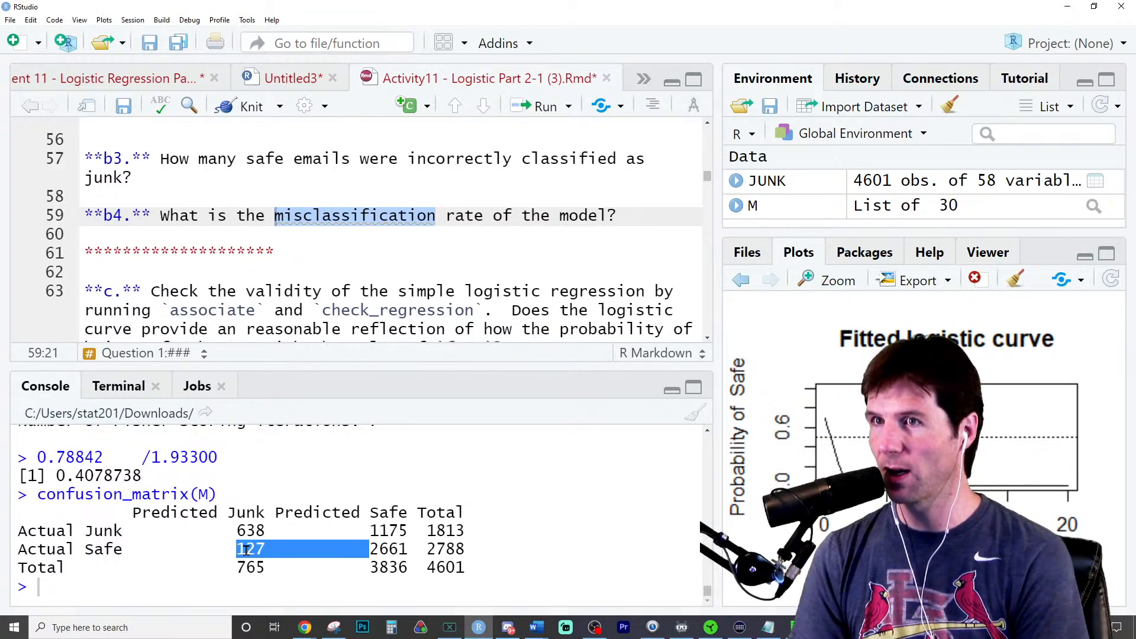
# - Replace the #associate comment in question c's code chunk with an associate() call
pyautogui.scroll(-2, 324, 284)
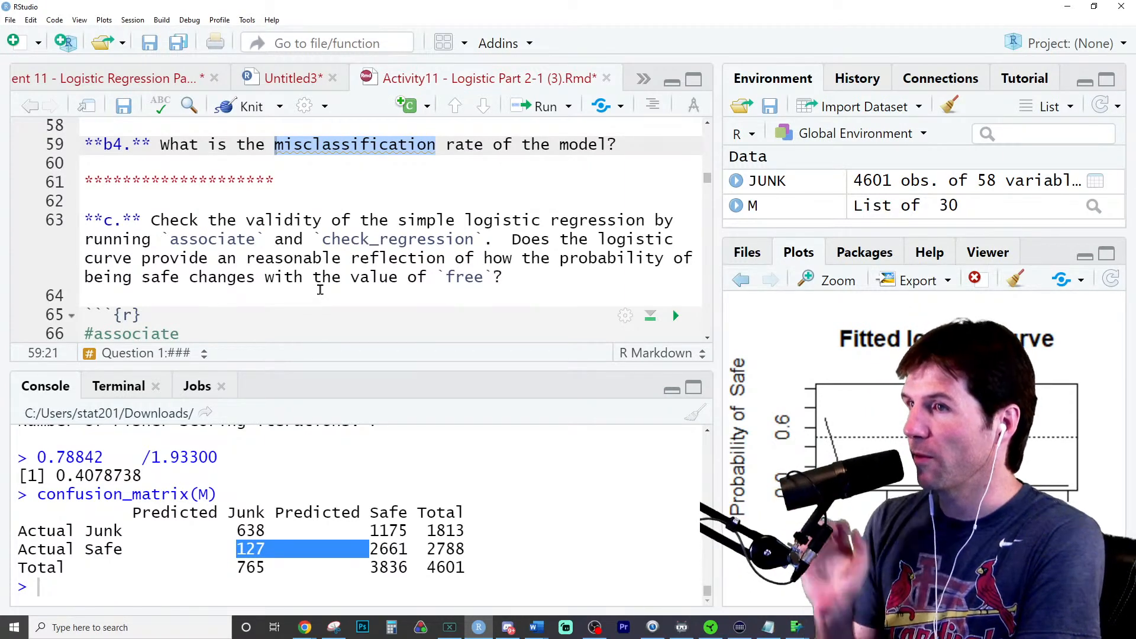
pyautogui.scroll(-3, 347, 297)
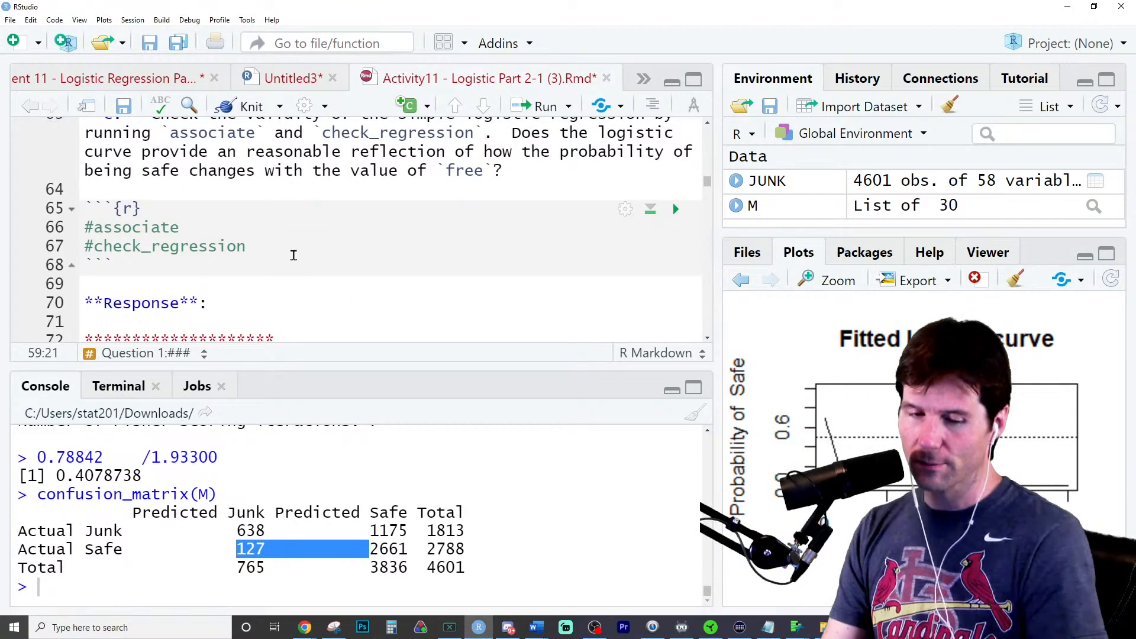
pyautogui.tripleClick(205, 226)
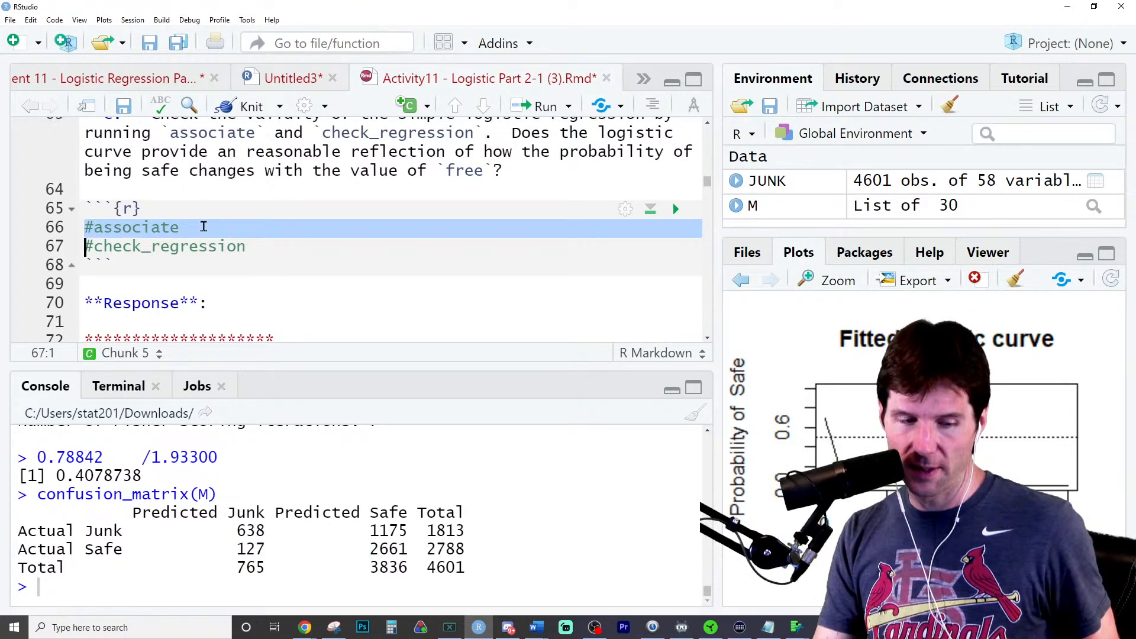
pyautogui.press('BackSpace')
pyautogui.write('associ')
pyautogui.press('Tab')
# - Copy Junk~free,data = JUNK from the glm call into associate(), run the line and examine its console output
pyautogui.scroll(8, 353, 281)
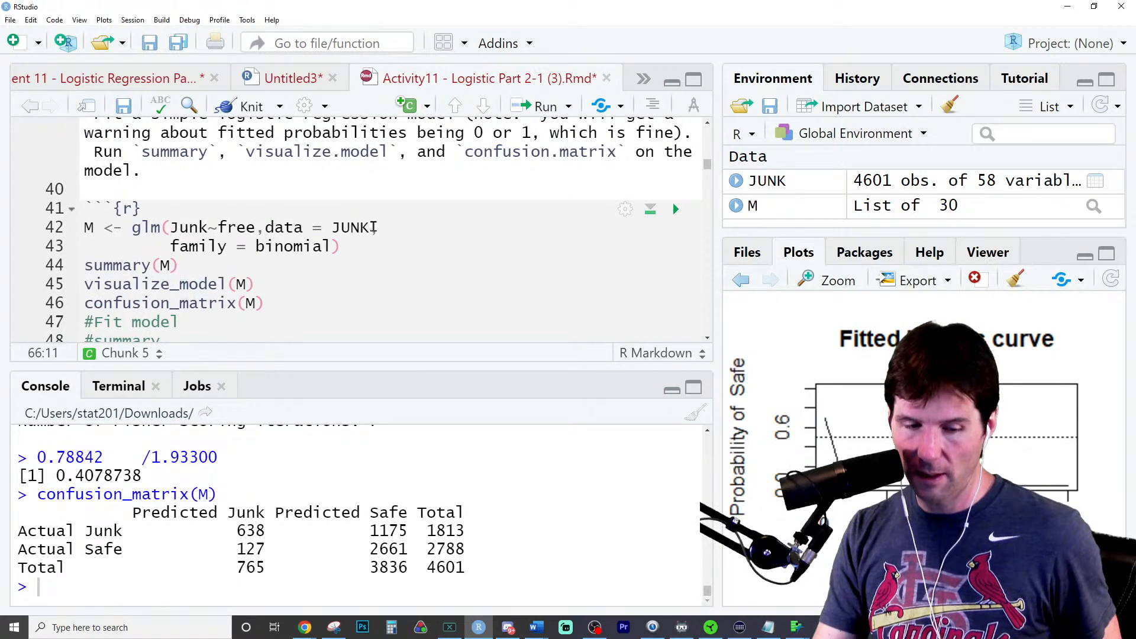
pyautogui.moveTo(370, 228); pyautogui.dragTo(170, 227)
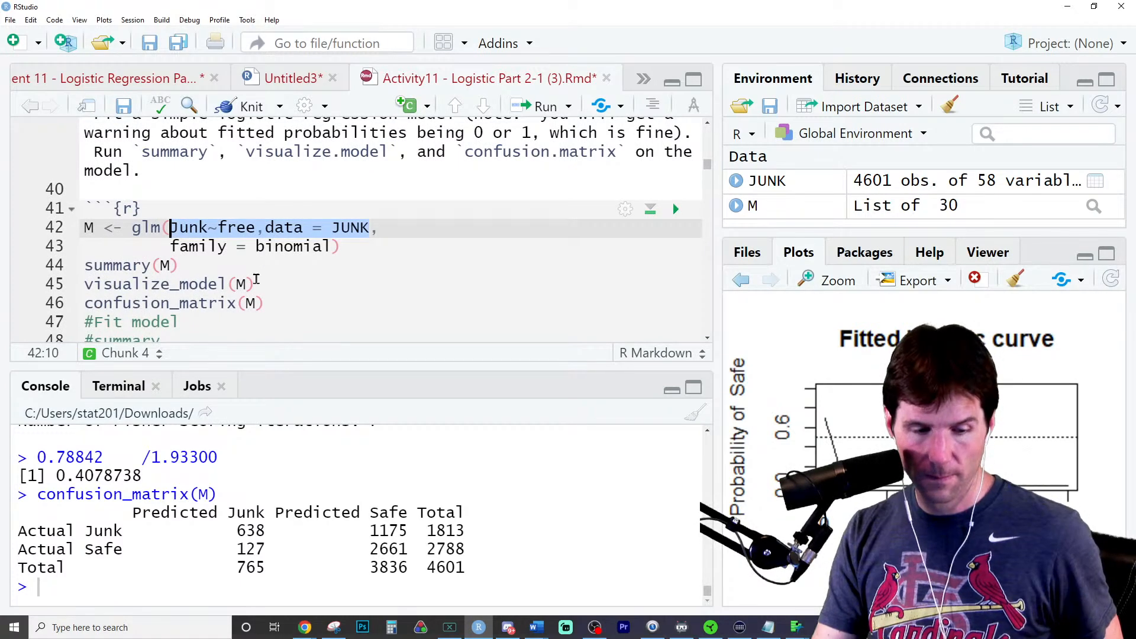
pyautogui.scroll(-8, 216, 309)
pyautogui.click(180, 228)
pyautogui.write('Junk~free,data = JUNK')
pyautogui.hotkey('ctrl', 'Return')
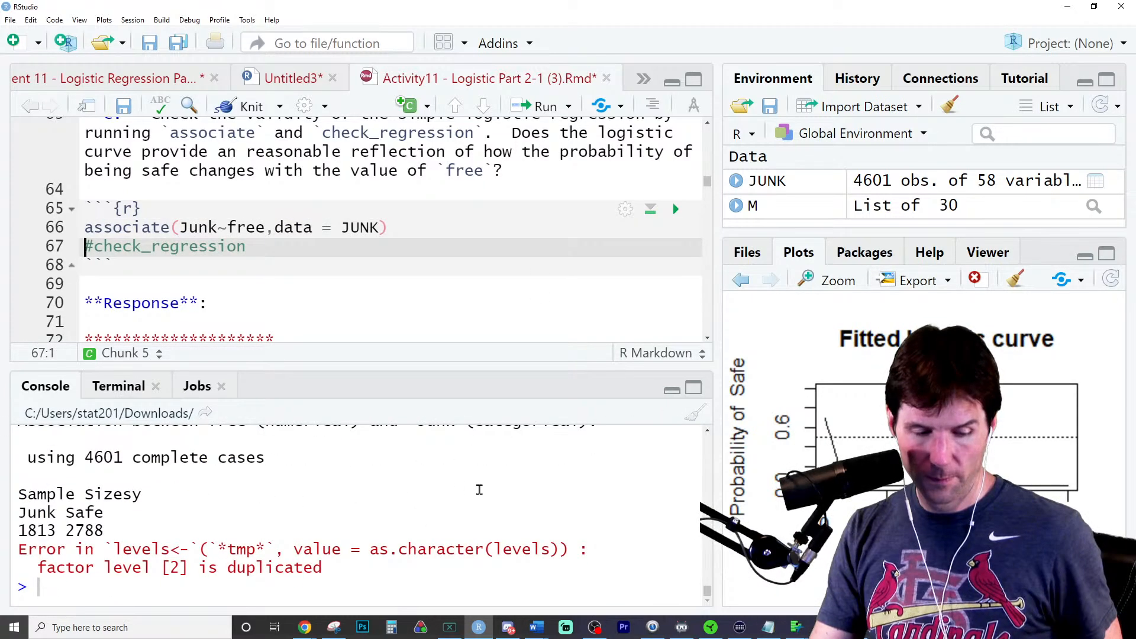
pyautogui.scroll(3, 377, 525)
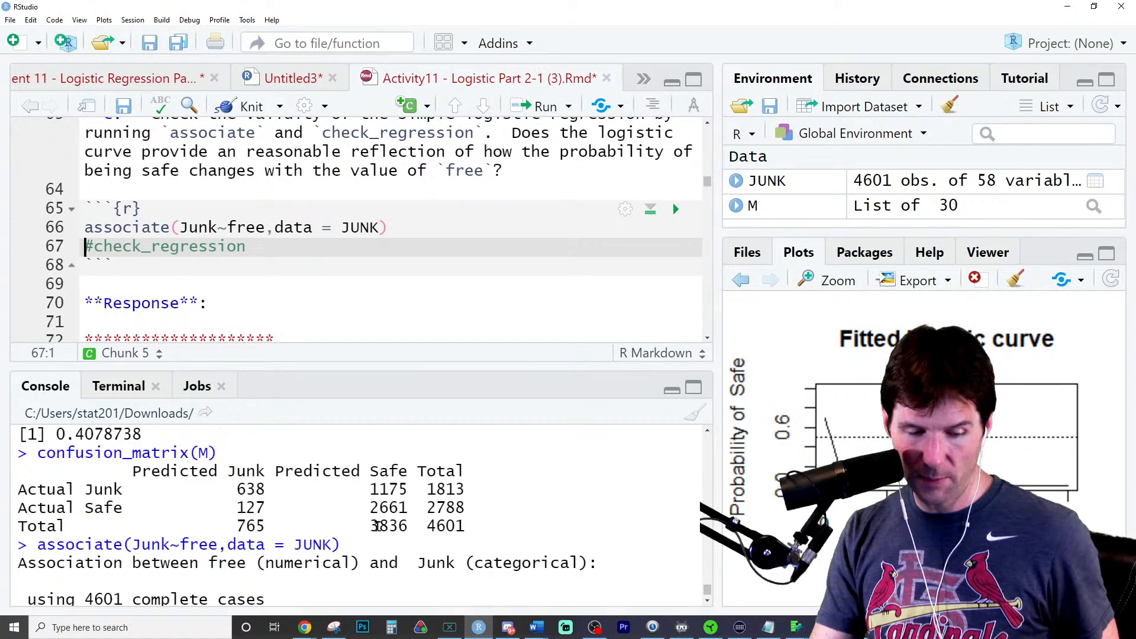
pyautogui.scroll(-3, 378, 526)
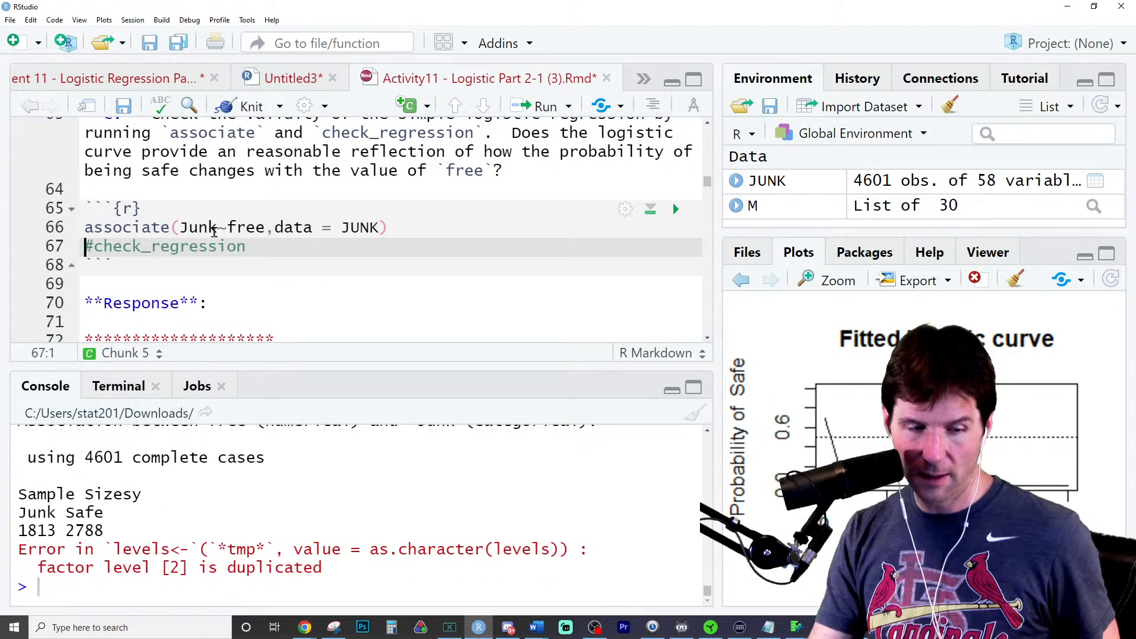
# - Delete the associate call from question c's chunk, leaving an empty line above the #check_regression comment
pyautogui.tripleClick(405, 234)
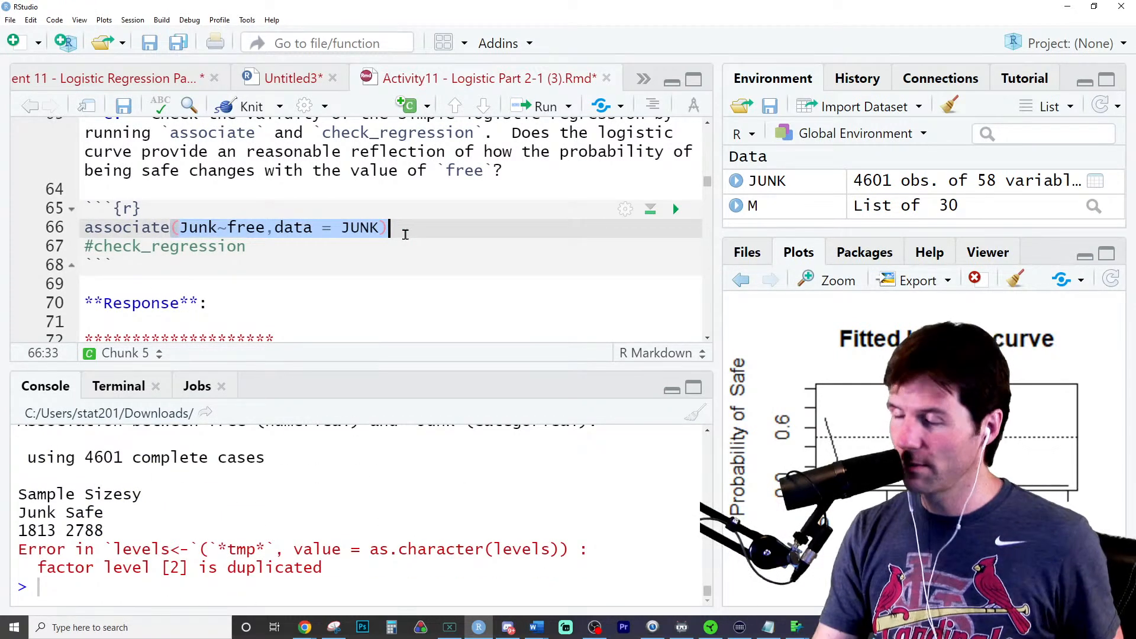
pyautogui.write('M <-#check_regression')
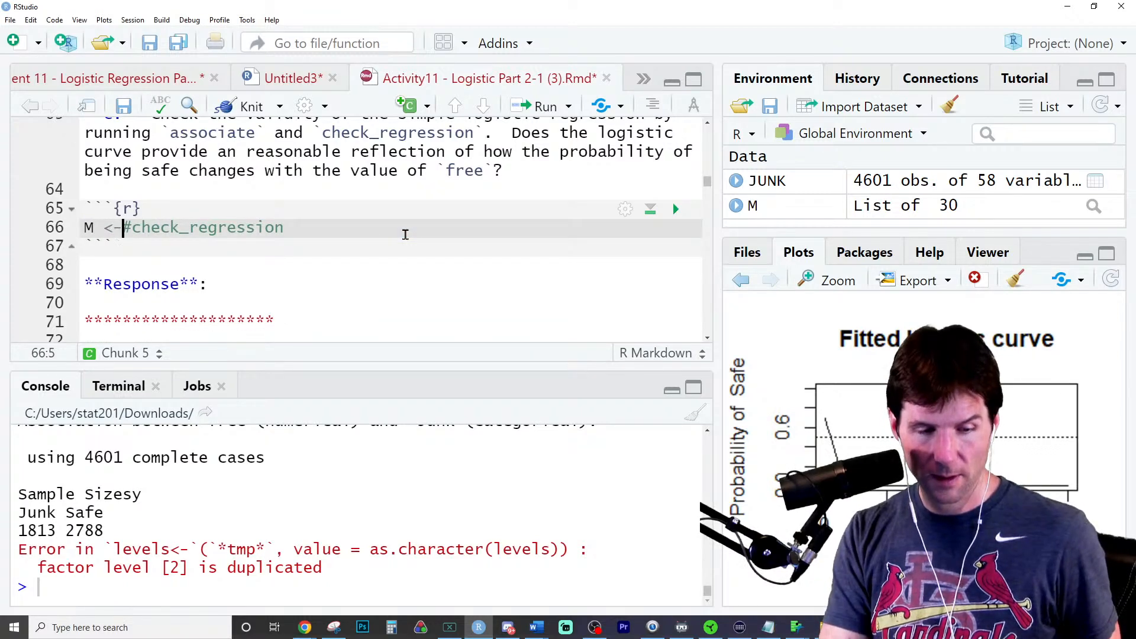
pyautogui.press('Return')
pyautogui.click(406, 234)
pyautogui.hotkey('shift', 'Home')
pyautogui.press('BackSpace')
pyautogui.press('Delete')
pyautogui.press('Delete')
pyautogui.press('Delete')
pyautogui.press('Return')
pyautogui.press('Up')
# - Enter check_regression(M) on the empty line of question c's chunk and run it
pyautogui.write('checkre')
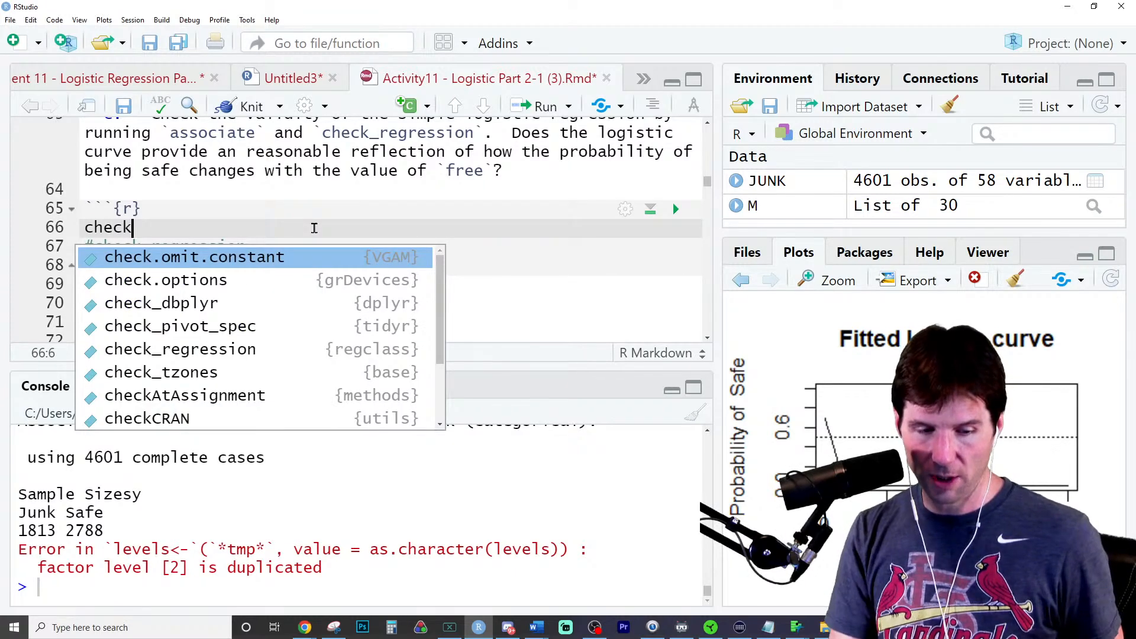
pyautogui.press('Tab')
pyautogui.press('BackSpace')
pyautogui.press('BackSpace')
pyautogui.press('BackSpace')
pyautogui.press('BackSpace')
pyautogui.press('BackSpace')
pyautogui.press('BackSpace')
pyautogui.press('BackSpace')
pyautogui.press('BackSpace')
pyautogui.press('BackSpace')
pyautogui.press('BackSpace')
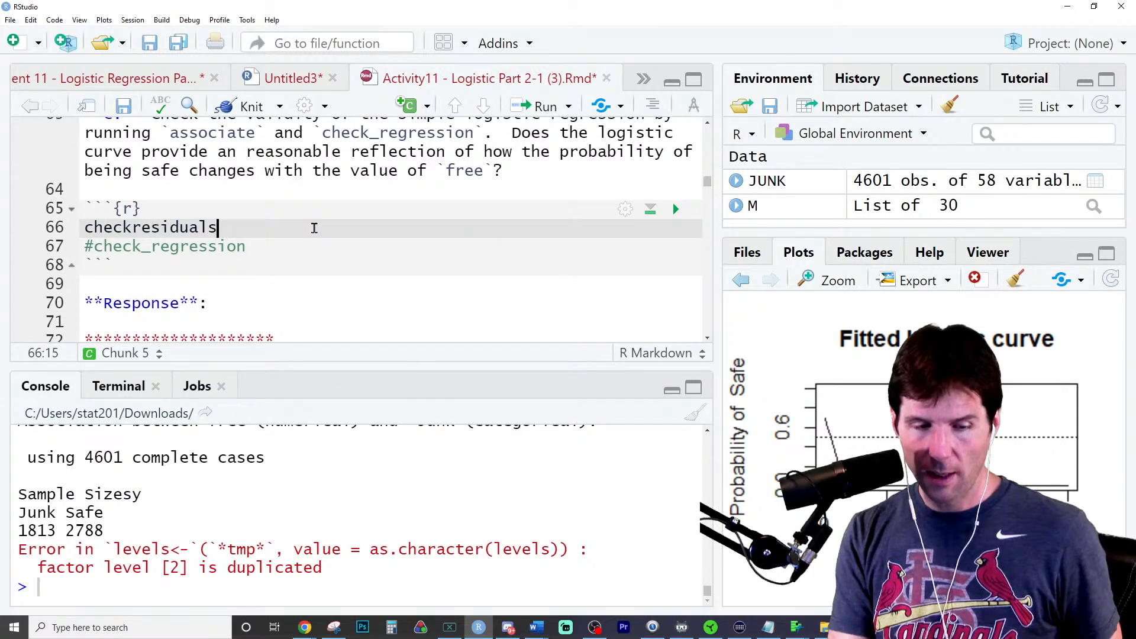
pyautogui.write('reg')
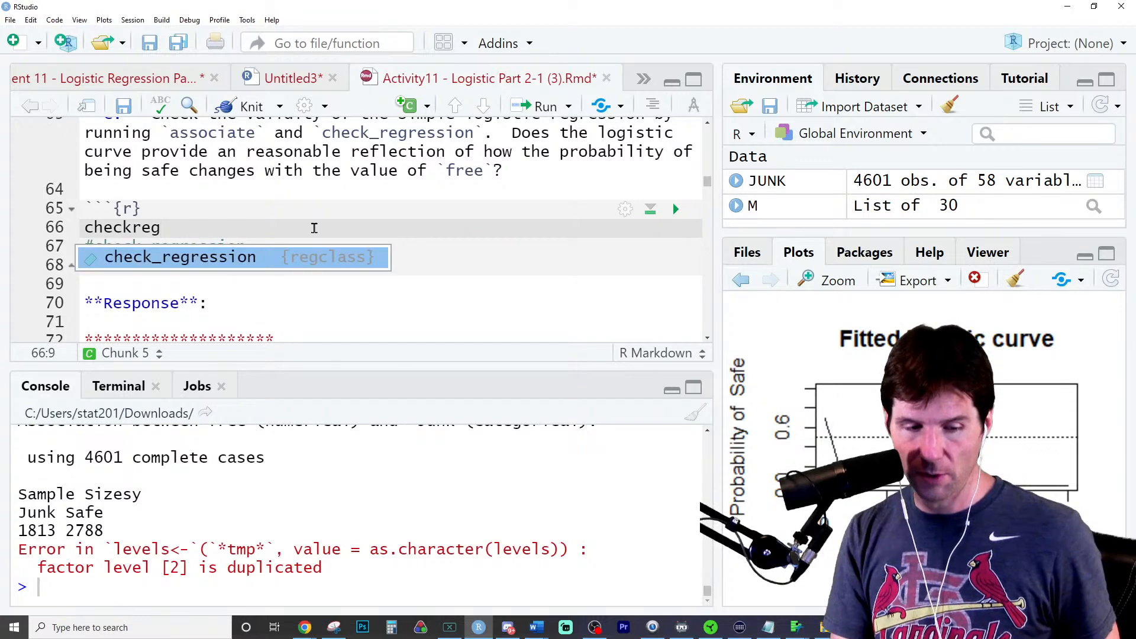
pyautogui.press('Tab')
pyautogui.write('M')
pyautogui.hotkey('ctrl', 'Return')
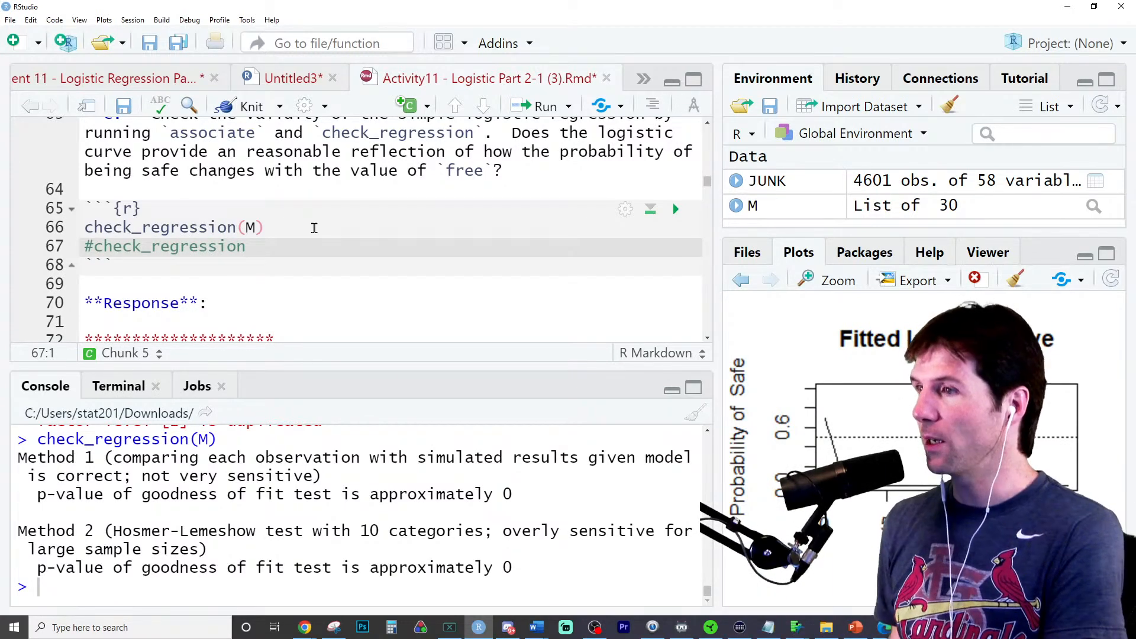
# - Examine the goodness-of-fit p-values of Method 1 and Method 2 in the check_regression output
pyautogui.tripleClick(331, 231)
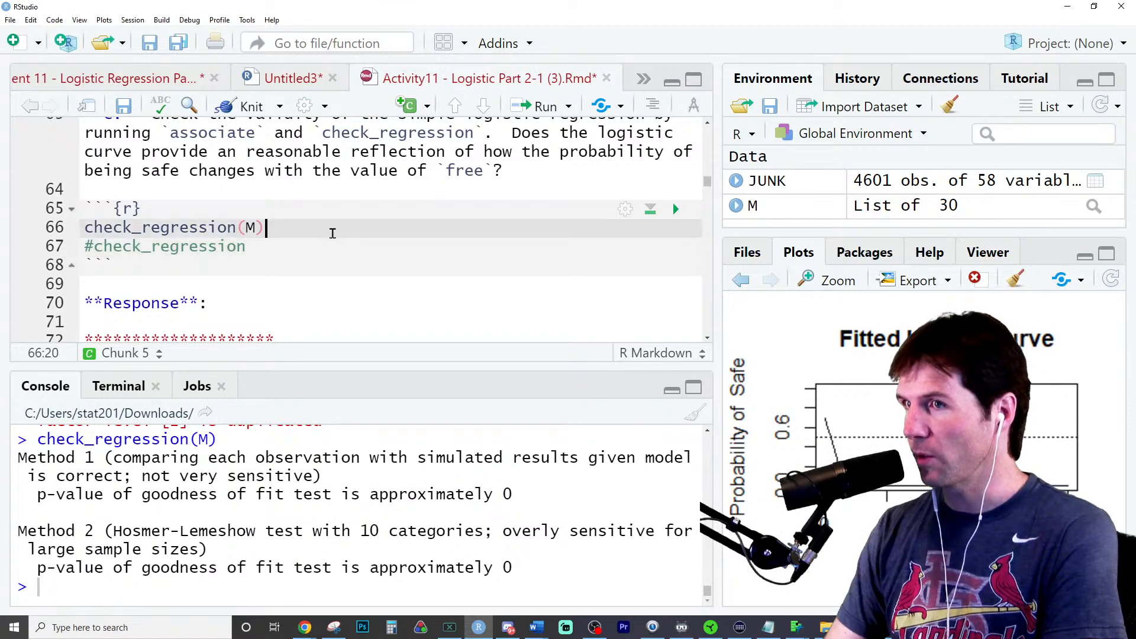
pyautogui.tripleClick(521, 498)
pyautogui.tripleClick(516, 569)
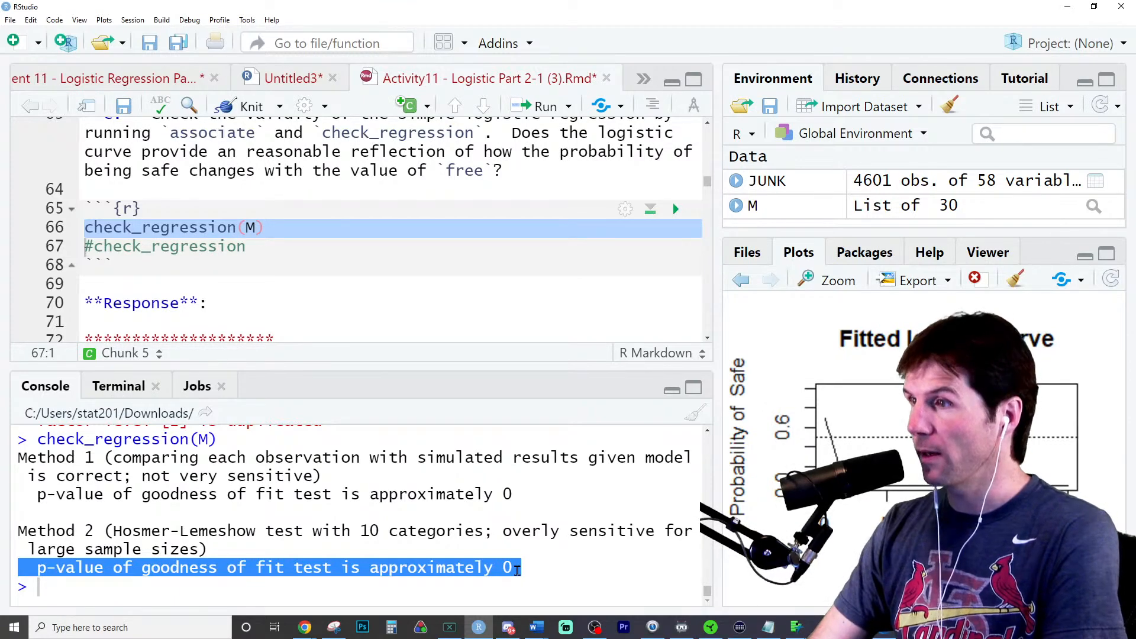
pyautogui.click(516, 570)
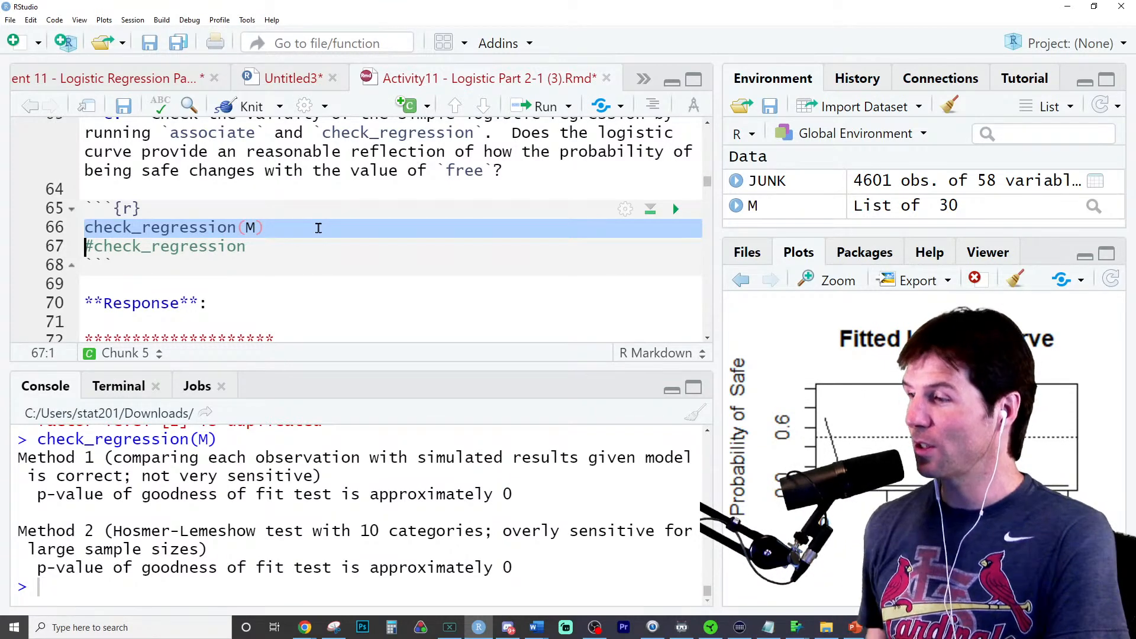
pyautogui.moveTo(493, 494); pyautogui.dragTo(515, 495)
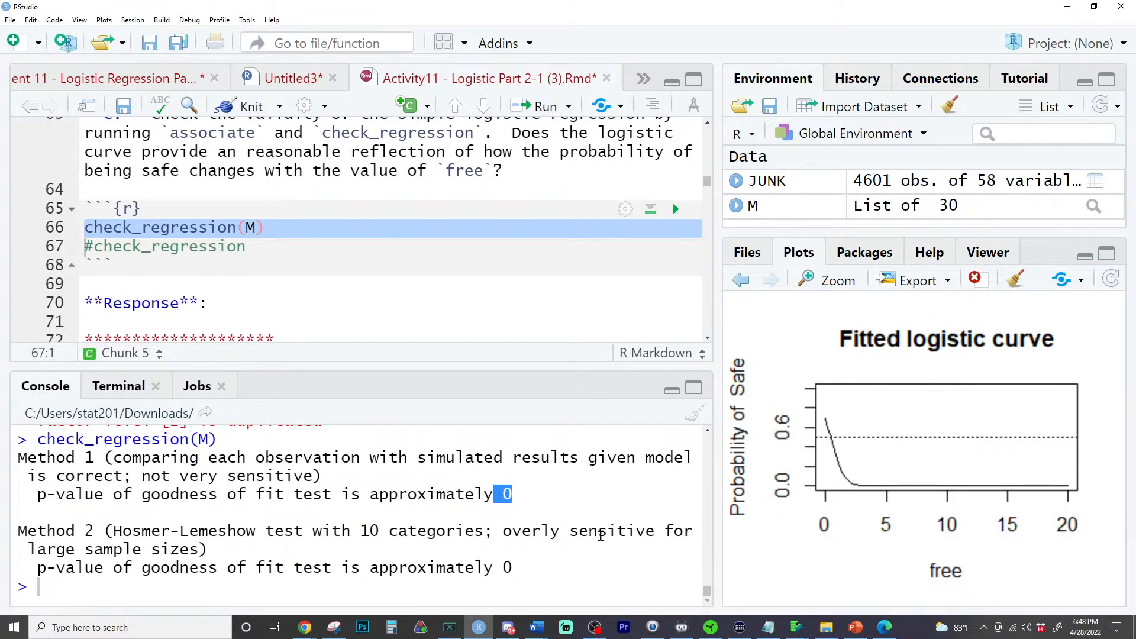
# - Switch to the Ch 6 - Logistic Regression slides in Microsoft Edge and go back to the Comment on Donation slide
pyautogui.click(885, 628)
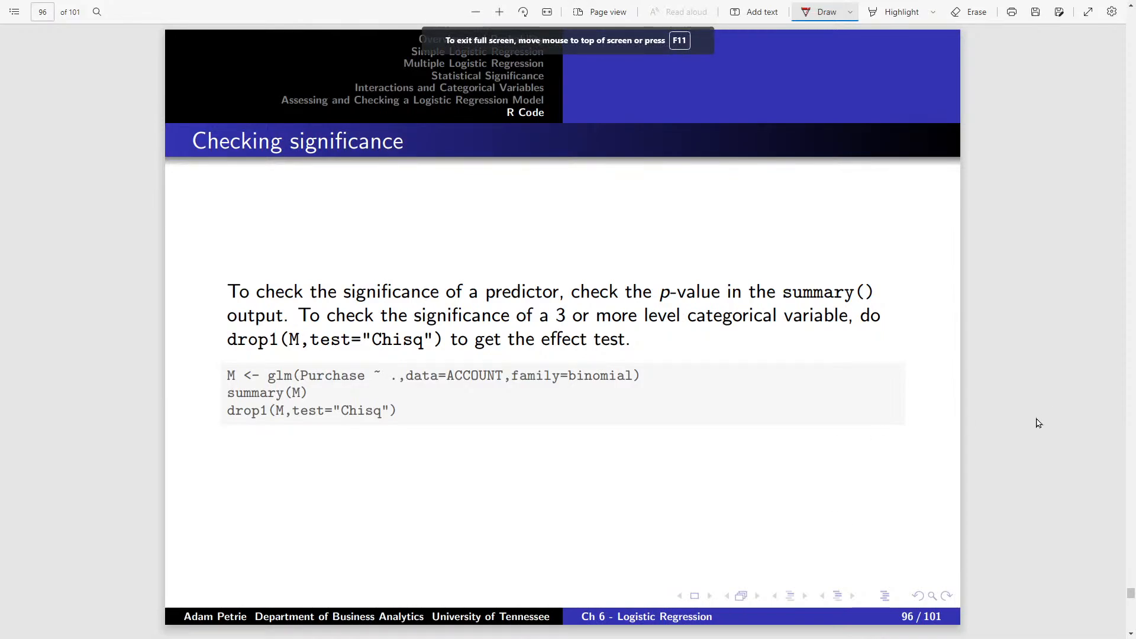
pyautogui.press('Left')
pyautogui.press('Left')
pyautogui.press('Left')
pyautogui.press('Left')
pyautogui.press('Left')
pyautogui.press('Left')
pyautogui.press('Left')
pyautogui.press('Left')
pyautogui.press('Left')
pyautogui.press('Left')
pyautogui.press('Left')
pyautogui.press('Left')
pyautogui.press('Left')
pyautogui.press('Left')
pyautogui.press('Left')
pyautogui.press('Left')
pyautogui.press('Left')
pyautogui.press('Left')
pyautogui.press('Left')
pyautogui.press('Left')
pyautogui.press('Left')
pyautogui.press('Left')
pyautogui.press('Left')
pyautogui.press('Left')
pyautogui.press('Left')
pyautogui.press('Left')
pyautogui.press('Left')
pyautogui.press('Left')
pyautogui.press('Left')
pyautogui.press('Left')
pyautogui.press('Left')
pyautogui.press('Left')
pyautogui.press('Left')
pyautogui.press('Left')
pyautogui.press('Left')
pyautogui.press('Left')
pyautogui.press('Left')
pyautogui.press('Left')
pyautogui.press('Left')
pyautogui.press('Left')
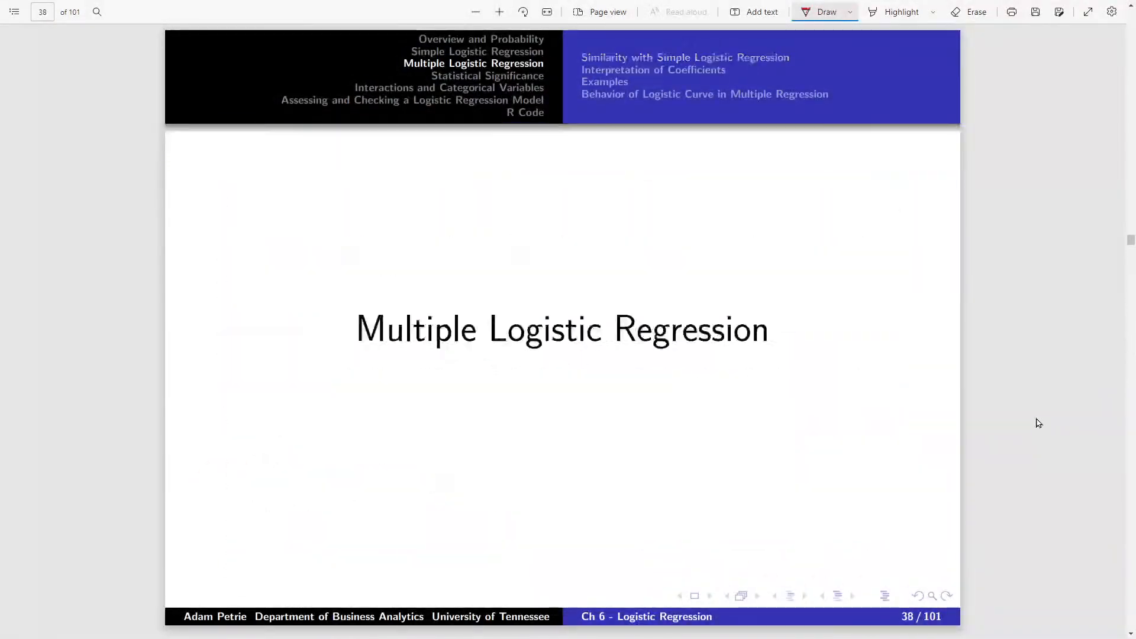
pyautogui.press('Left')
pyautogui.press('Left')
pyautogui.press('Left')
pyautogui.press('Right')
pyautogui.press('Right')
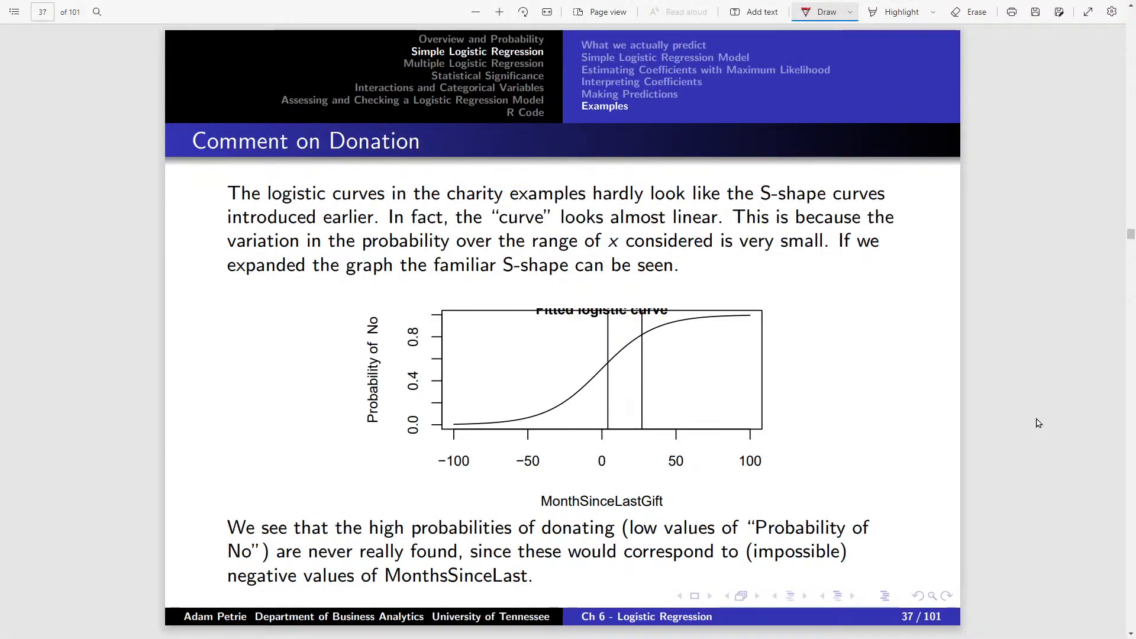
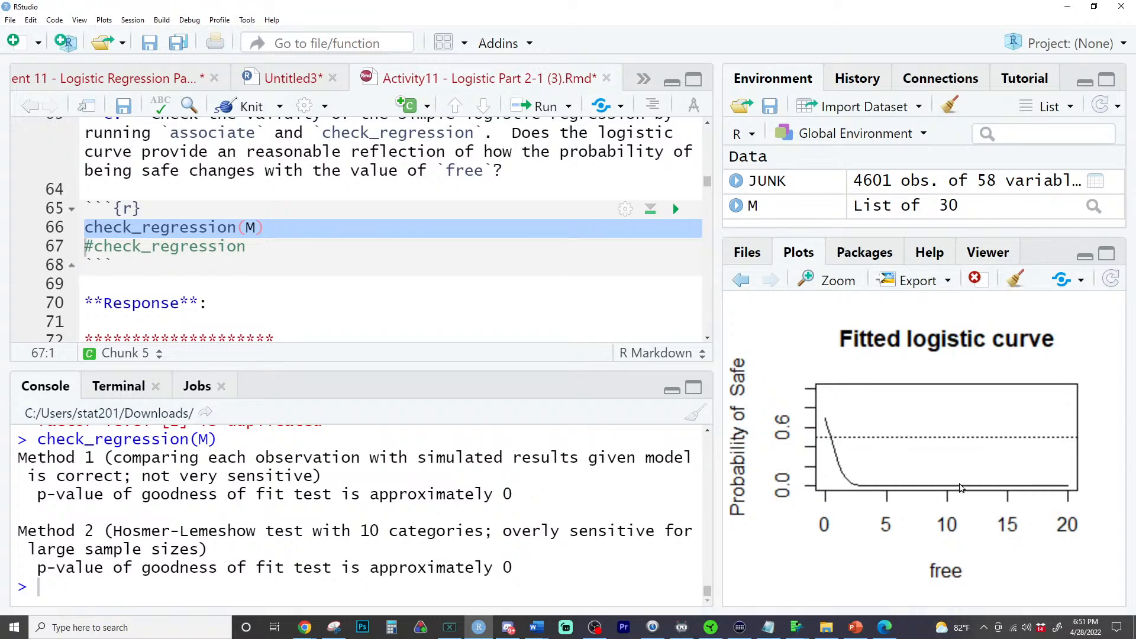
# - Check the slide about logistic curves not always being reasonable, return to RStudio and show the arguments of check_regression
pyautogui.click(894, 627)
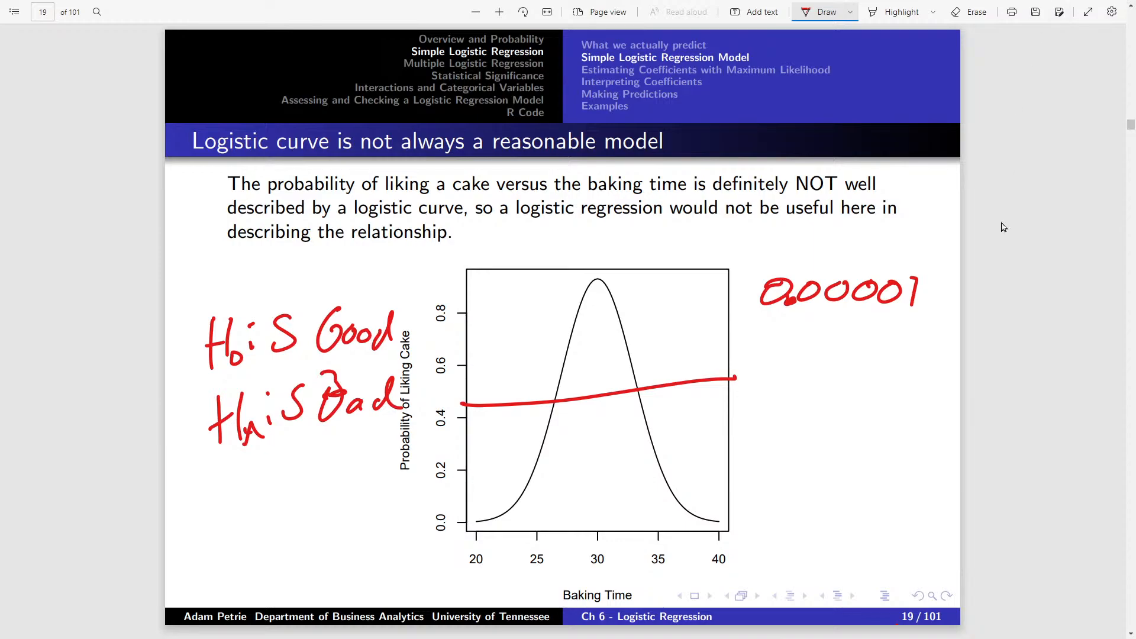
pyautogui.hotkey('alt', 'Tab')
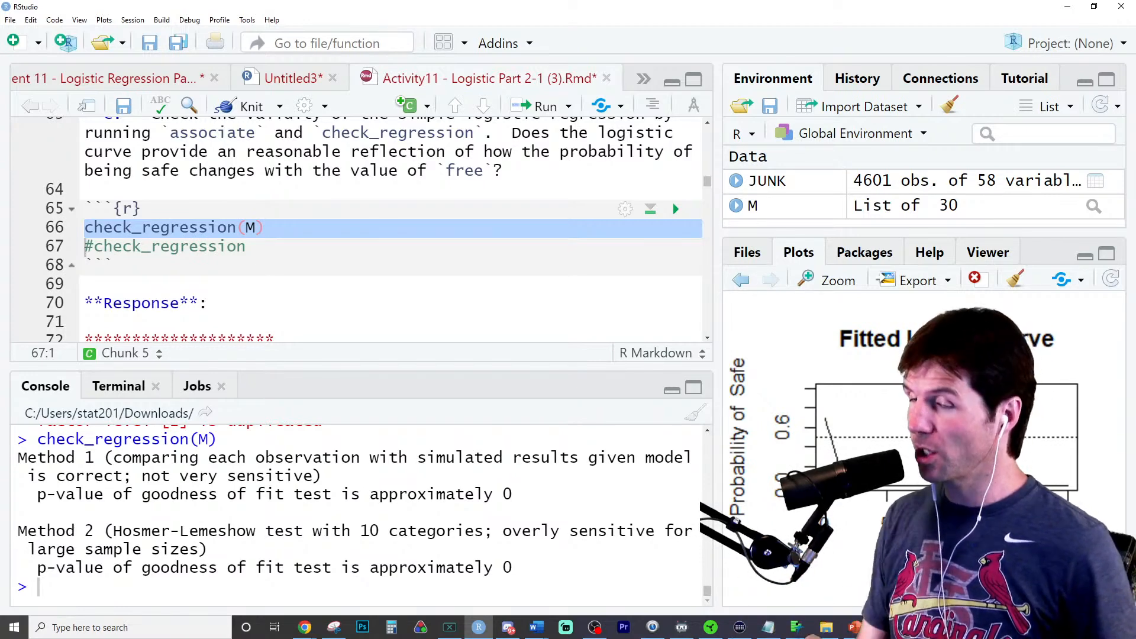
pyautogui.doubleClick(202, 228)
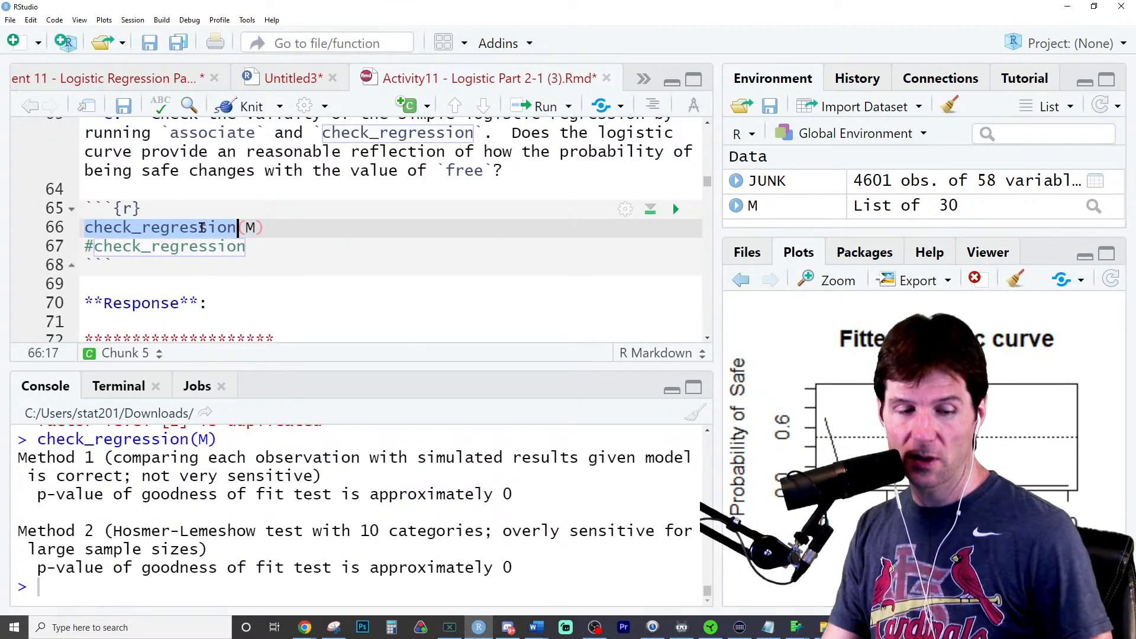
pyautogui.moveTo(202, 228)
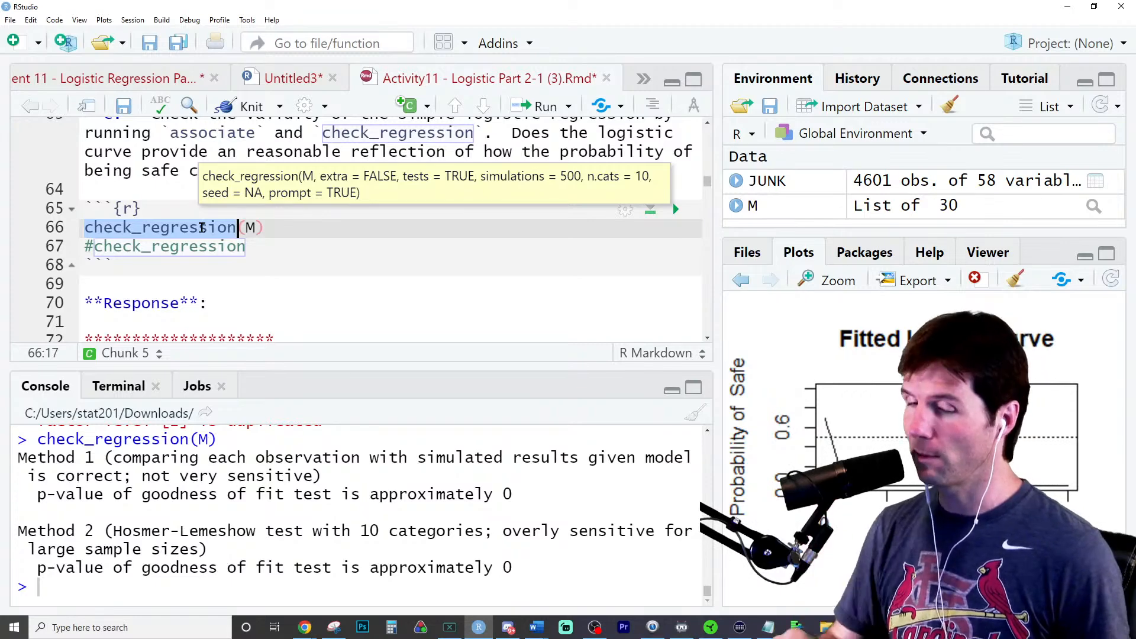
# - Read question d and rerun confusion_matrix(M) from question b's chunk to get the counts of correct predictions
pyautogui.scroll(-3, 193, 309)
pyautogui.scroll(-1, 193, 309)
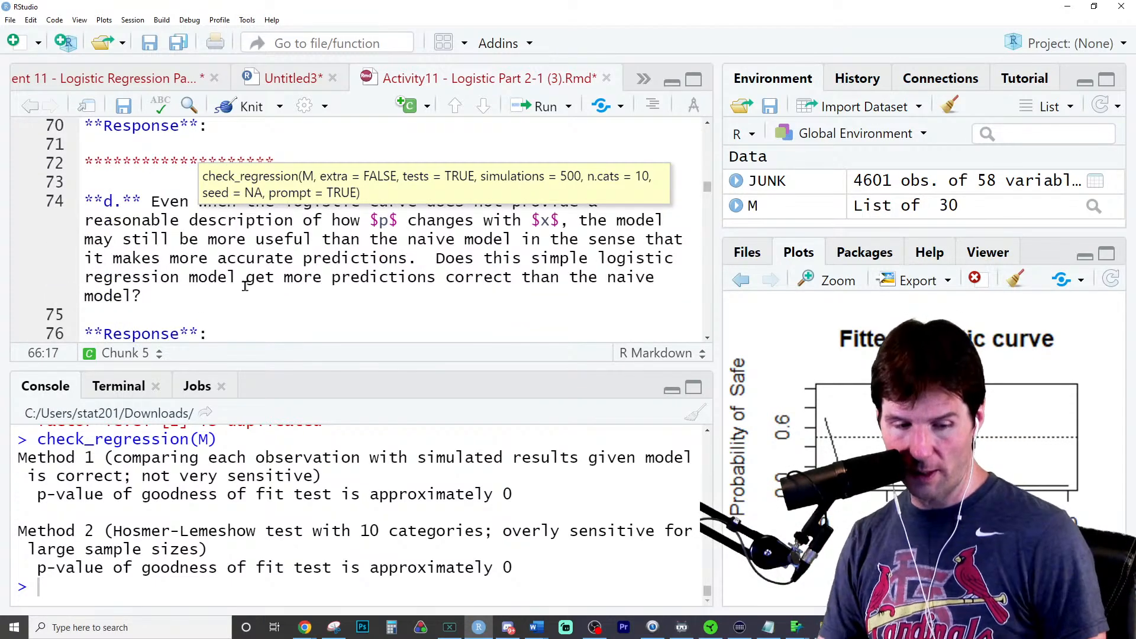
pyautogui.click(266, 278)
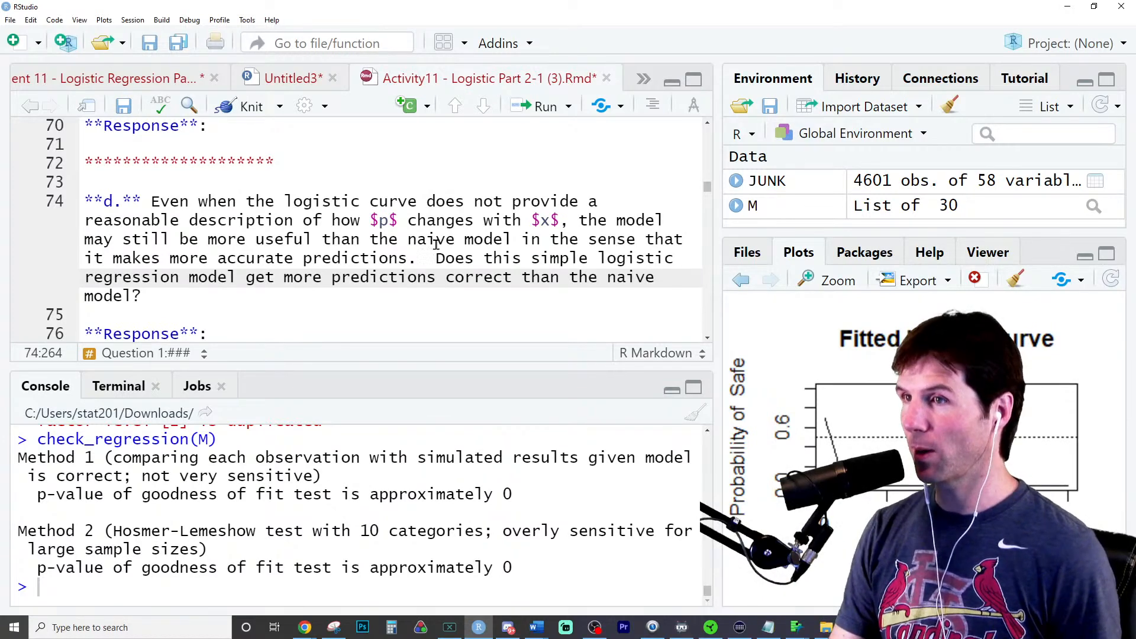
pyautogui.scroll(-1, 412, 283)
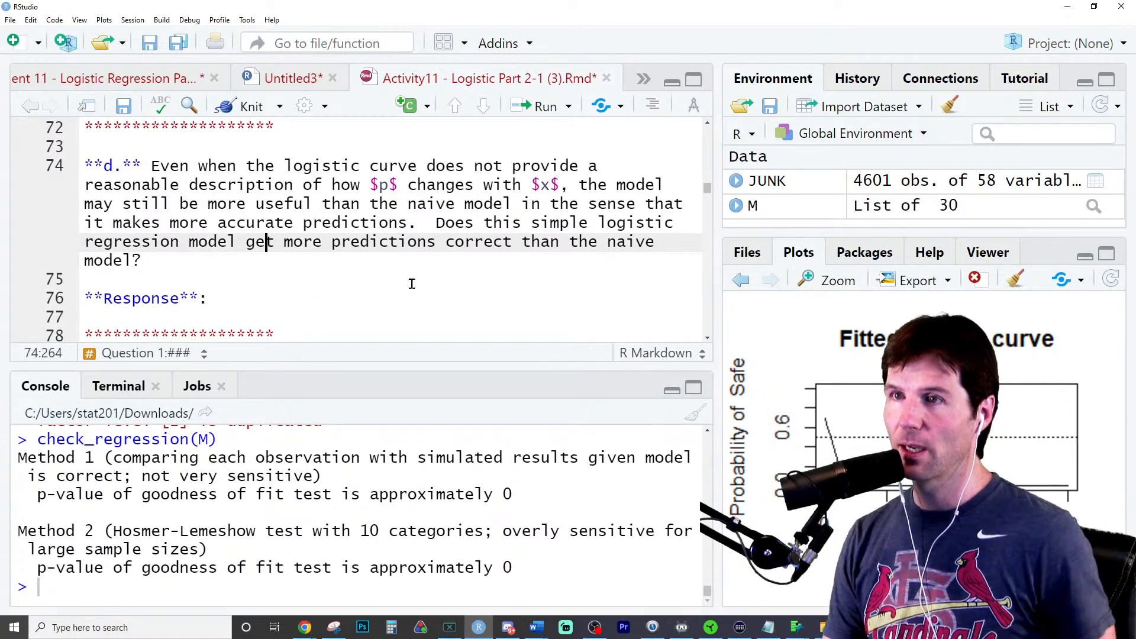
pyautogui.scroll(10, 412, 284)
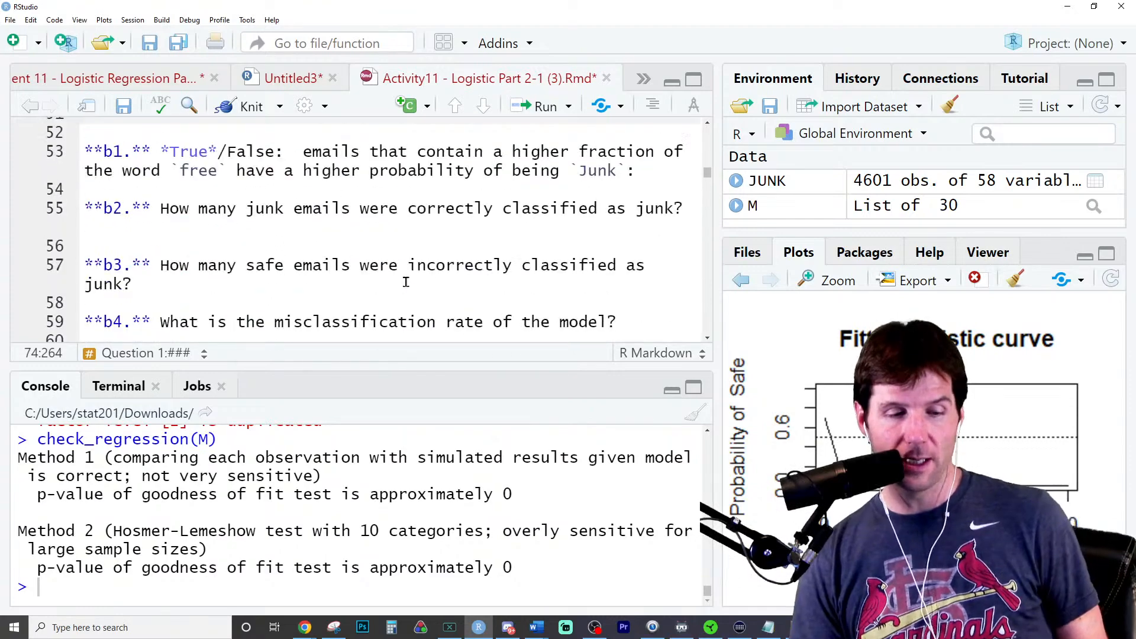
pyautogui.scroll(6, 406, 282)
pyautogui.click(302, 271)
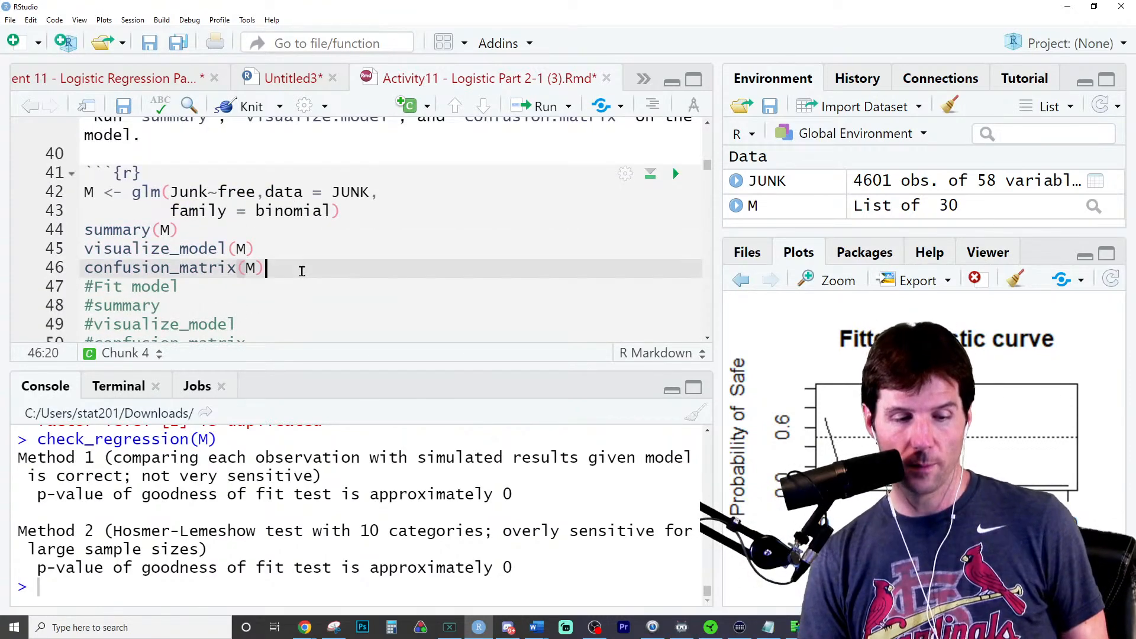
pyautogui.hotkey('ctrl', 'Return')
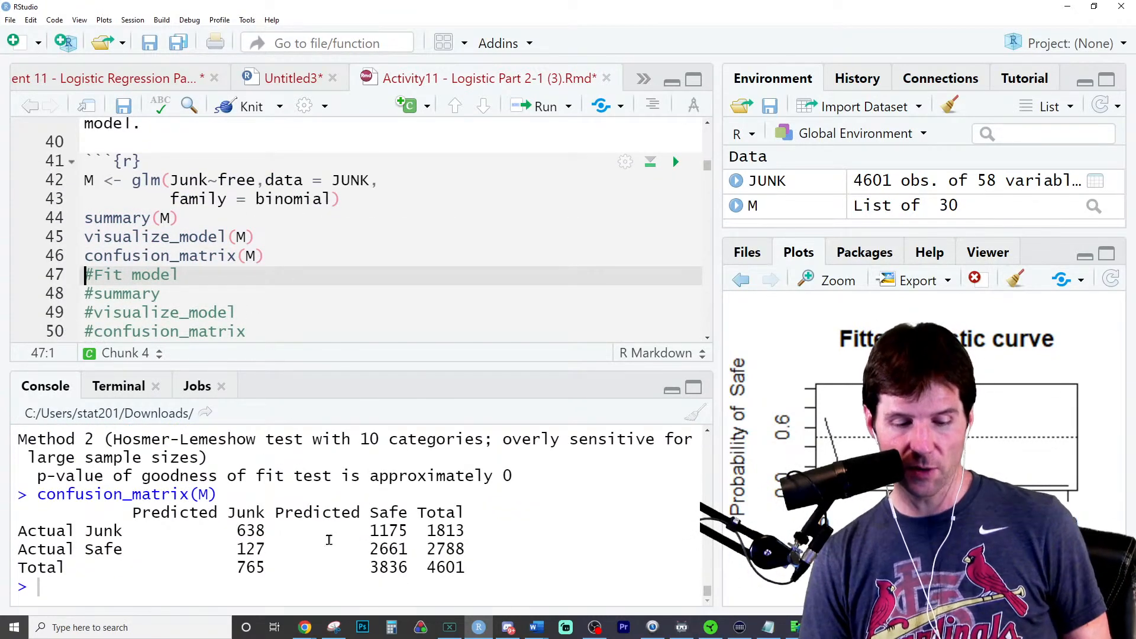
# - Enter the sum of the simple model's correct predictions, (638 + 2661), at the console prompt
pyautogui.doubleClick(249, 531)
pyautogui.hotkey('ctrl', 'c')
pyautogui.click(253, 592)
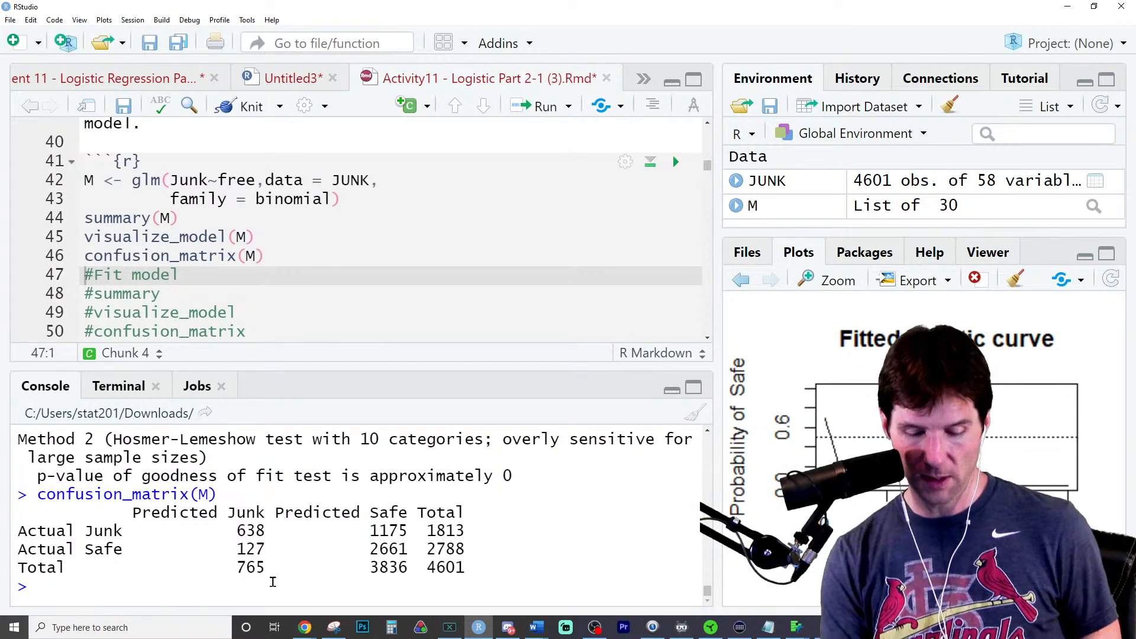
pyautogui.write('(')
pyautogui.hotkey('ctrl', 'v')
pyautogui.doubleClick(398, 565)
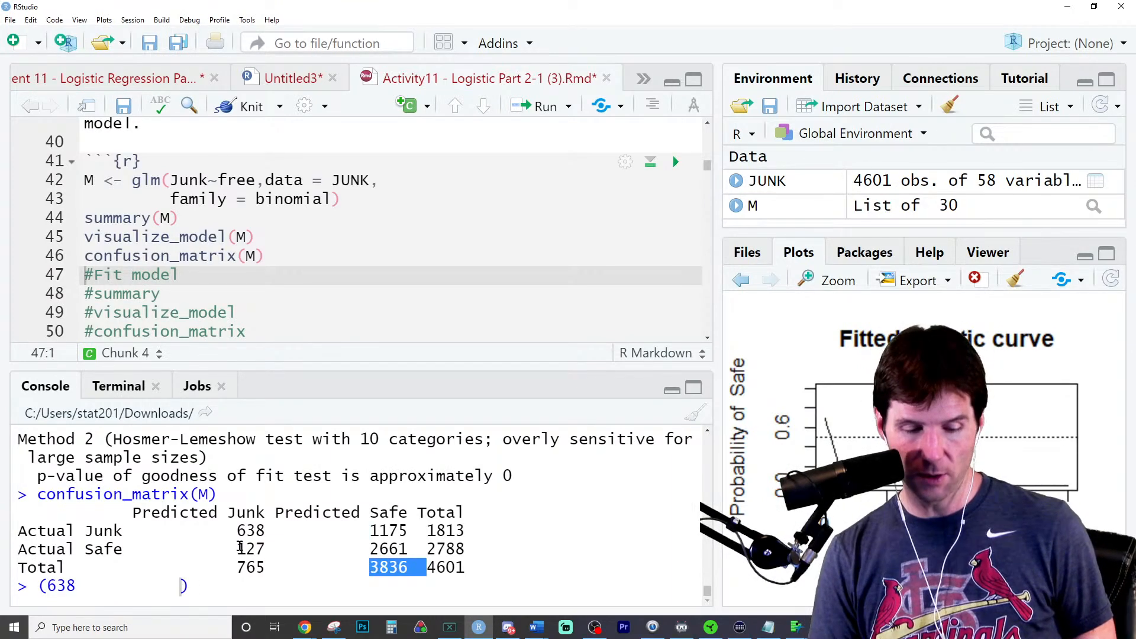
pyautogui.doubleClick(391, 549)
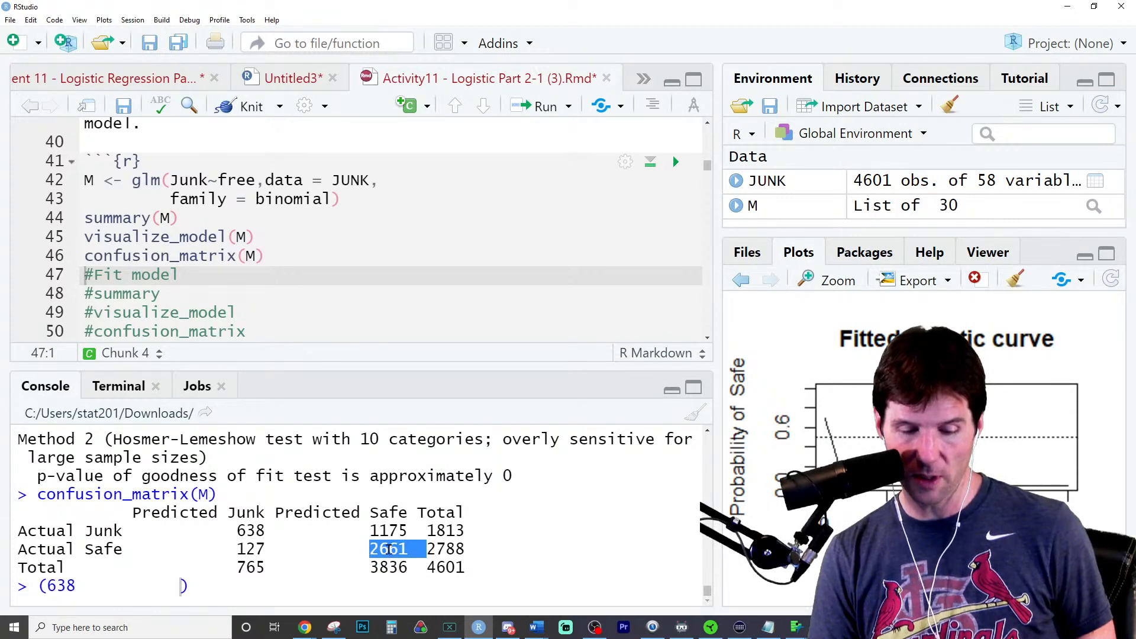
pyautogui.click(177, 586)
pyautogui.hotkey('ctrl', 'v')
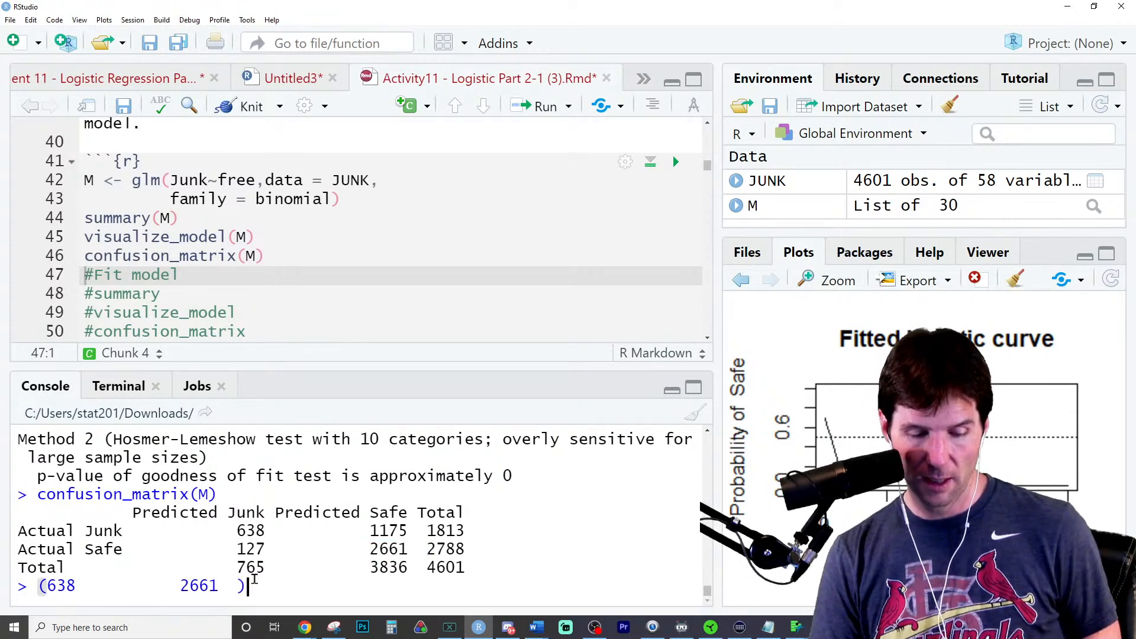
pyautogui.click(134, 586)
pyautogui.write('+')
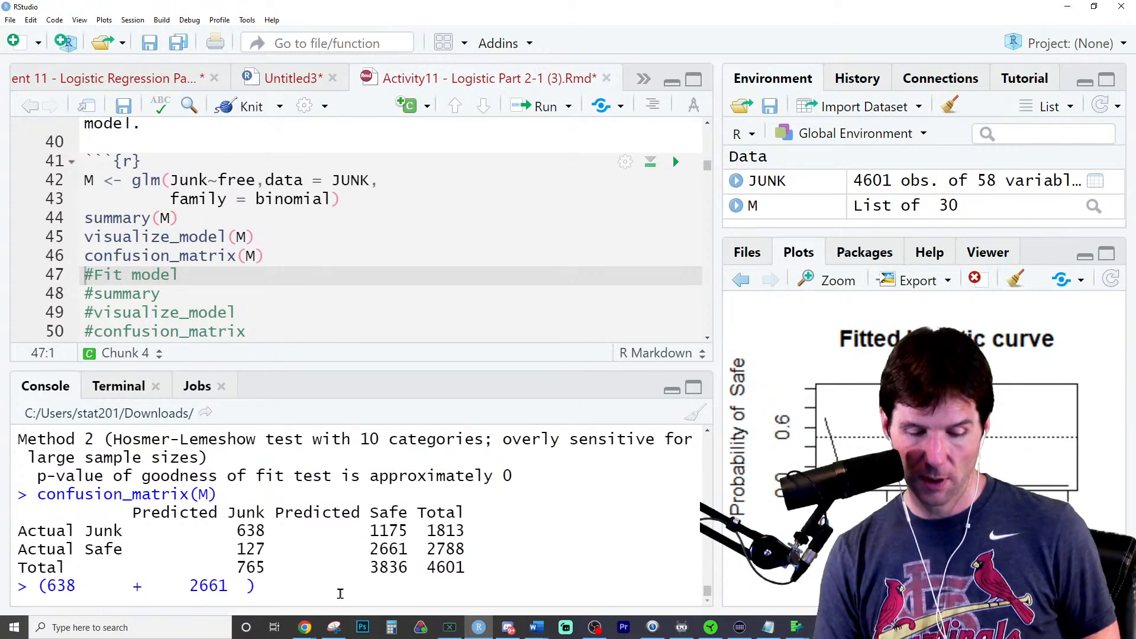
# - Divide the console sum by 4601 and run it to get the simple model's accuracy
pyautogui.click(353, 580)
pyautogui.write('/')
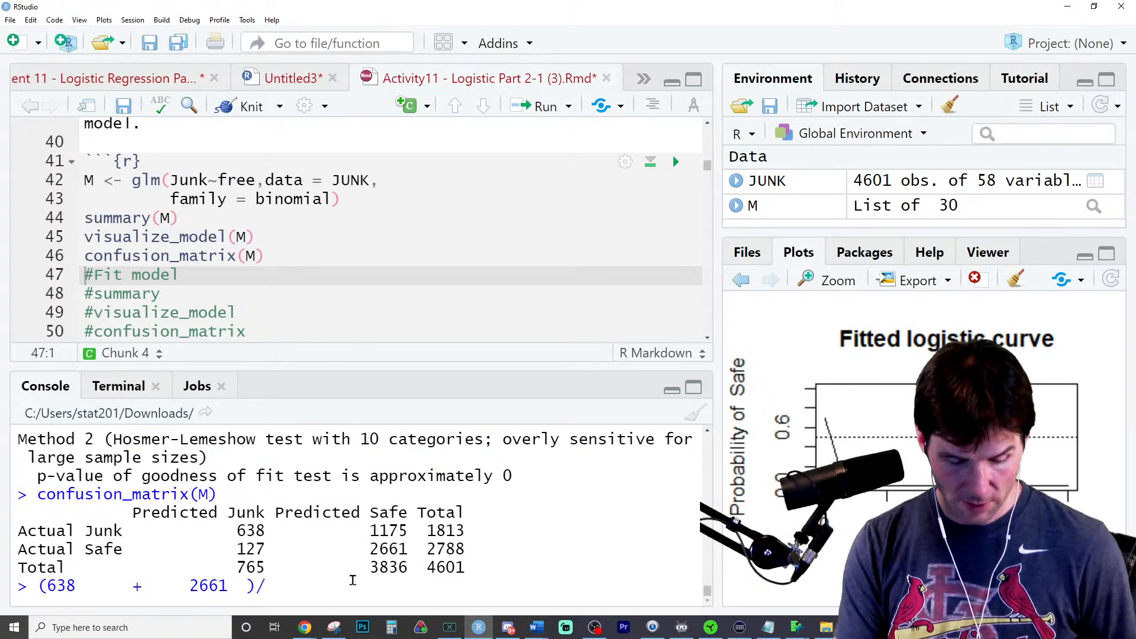
pyautogui.write('4601')
pyautogui.press('Return')
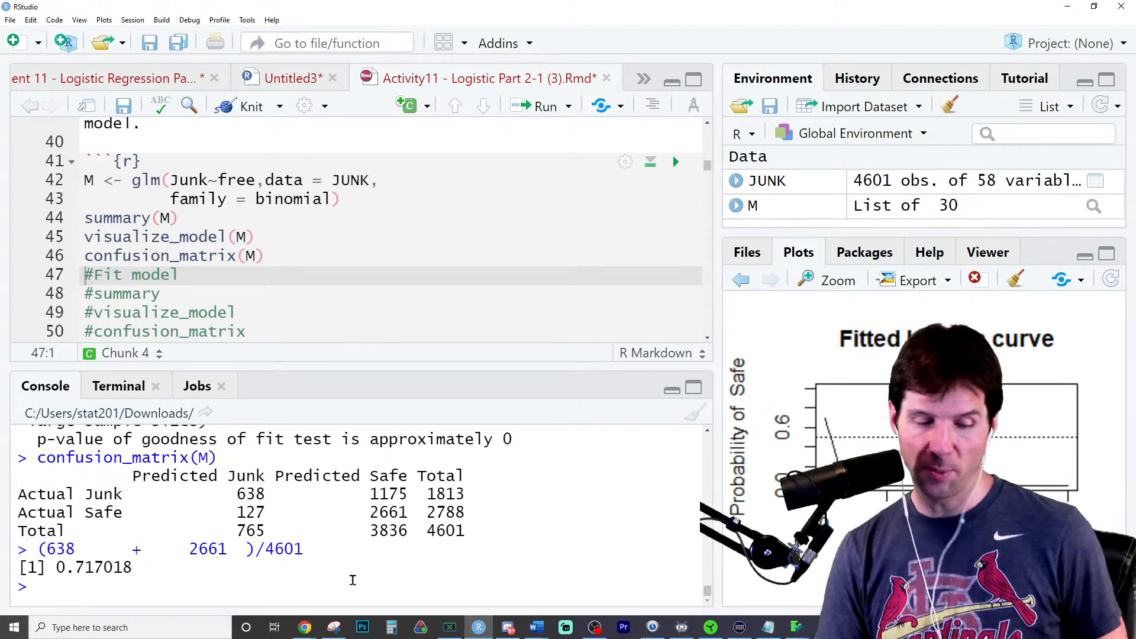
# - Compute the naive model's accuracy in the console as 2788/4601, using the Safe total and overall total from the confusion matrix
pyautogui.scroll(8, 495, 273)
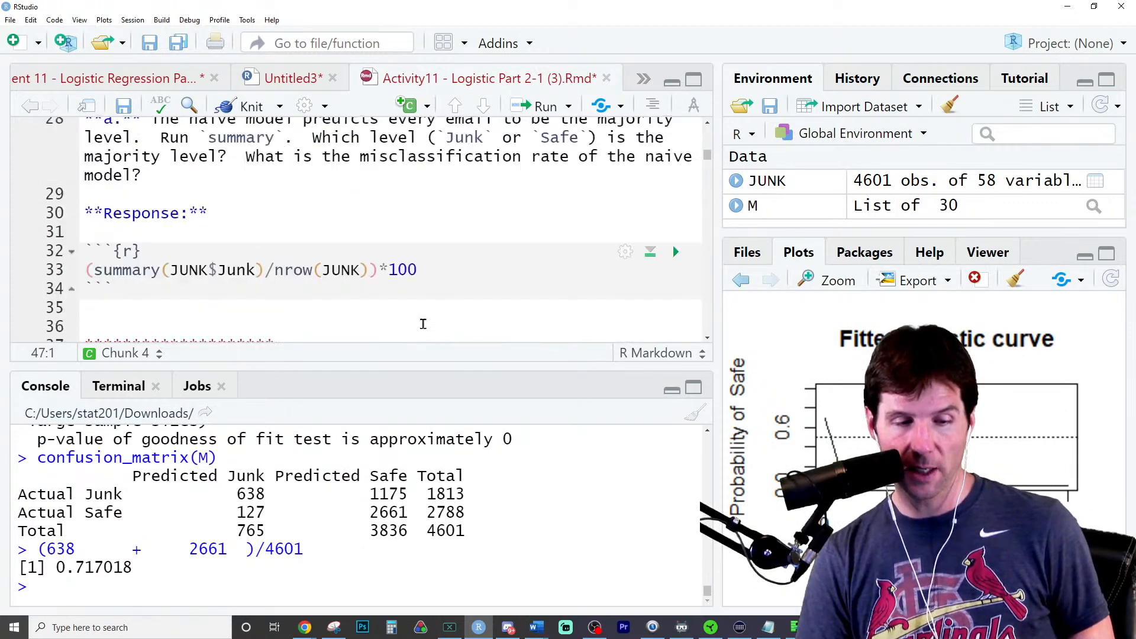
pyautogui.scroll(-2, 452, 342)
pyautogui.click(451, 270)
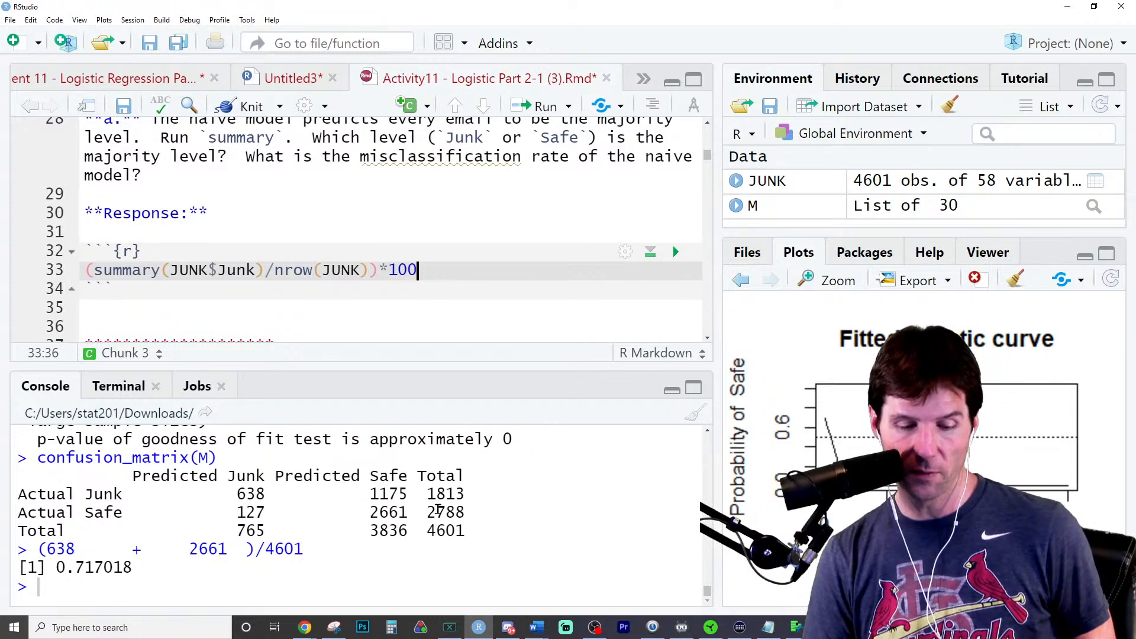
pyautogui.doubleClick(441, 513)
pyautogui.hotkey('ctrl', 'c')
pyautogui.click(211, 604)
pyautogui.hotkey('ctrl', 'v')
pyautogui.write('/')
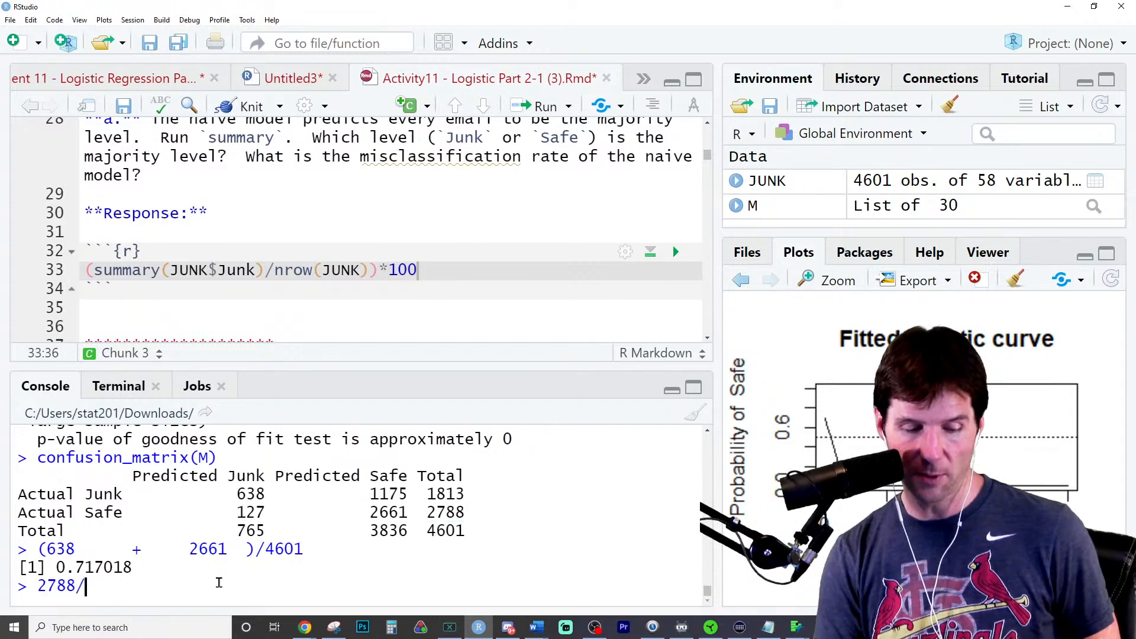
pyautogui.doubleClick(454, 540)
pyautogui.hotkey('ctrl', 'c')
pyautogui.click(339, 583)
pyautogui.hotkey('ctrl', 'v')
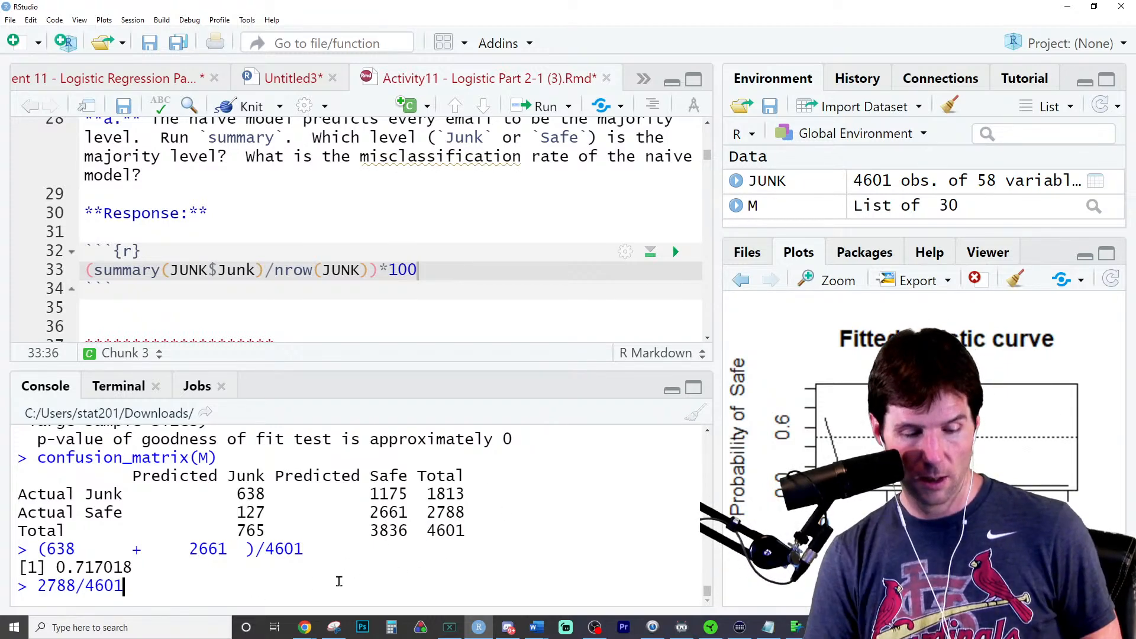
pyautogui.press('Return')
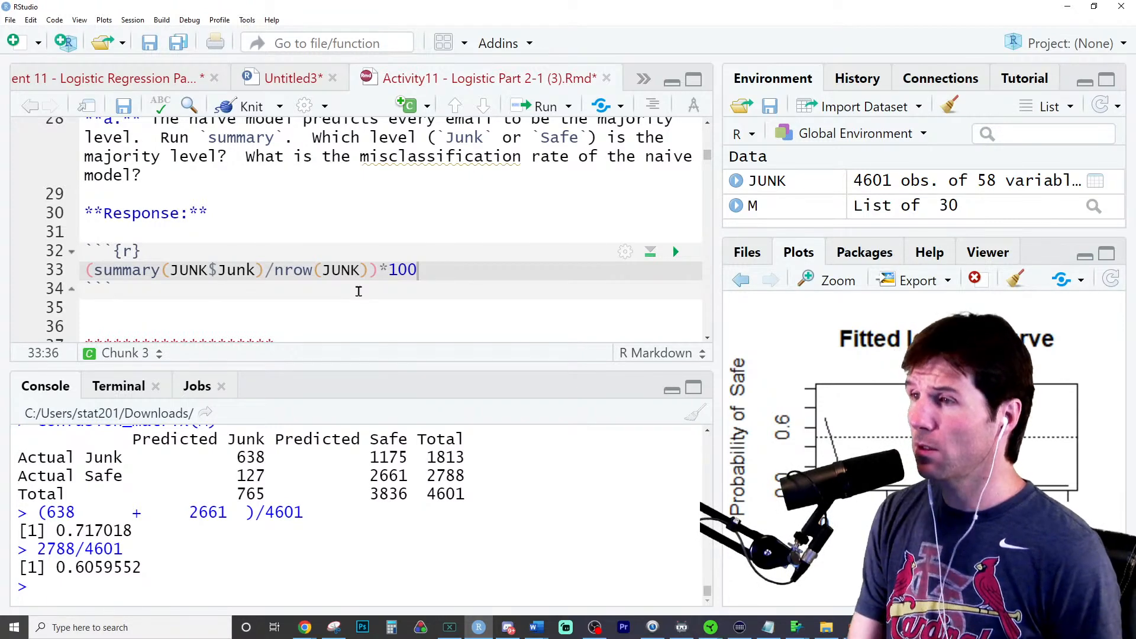
# - Insert an empty line at the start of question e's chunk, above the #Fit model comment
pyautogui.scroll(-5, 358, 291)
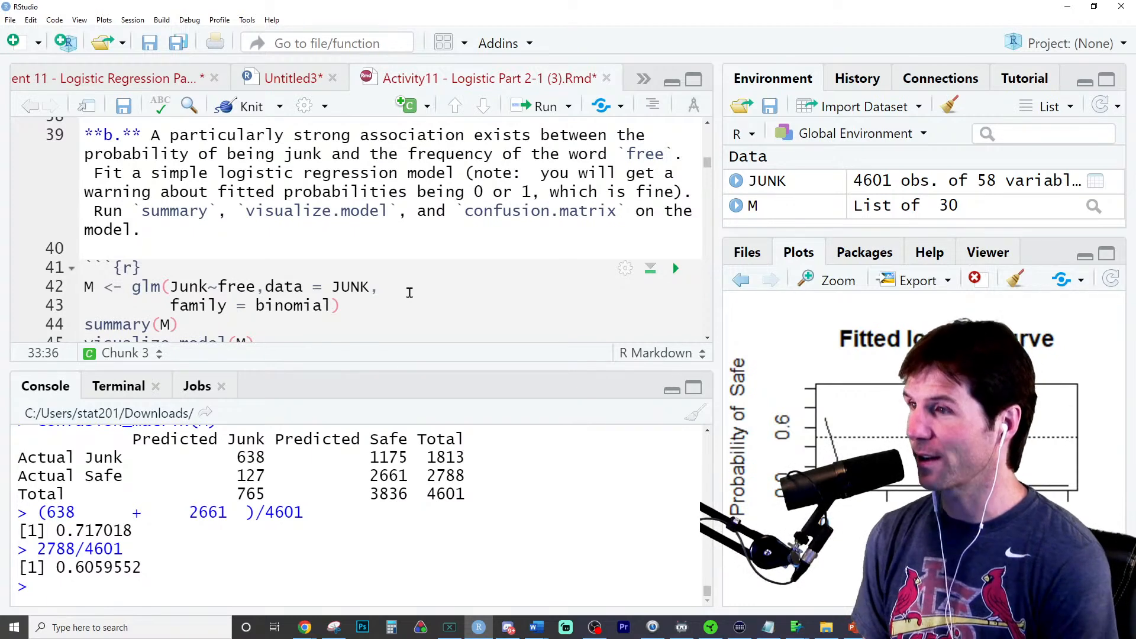
pyautogui.scroll(-3, 403, 296)
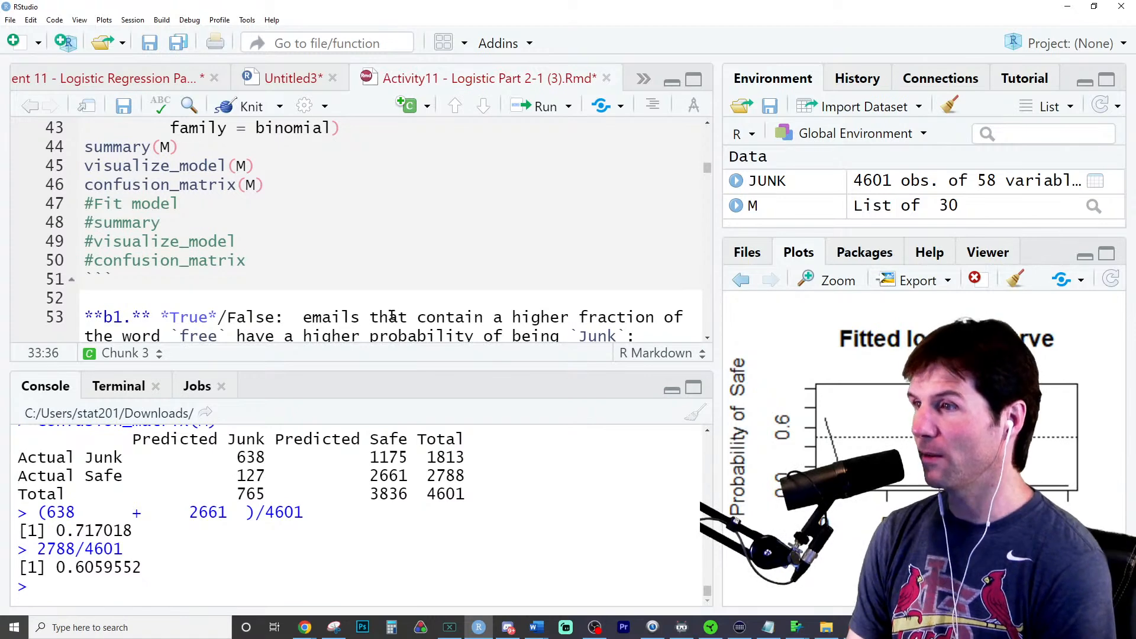
pyautogui.scroll(-5, 392, 315)
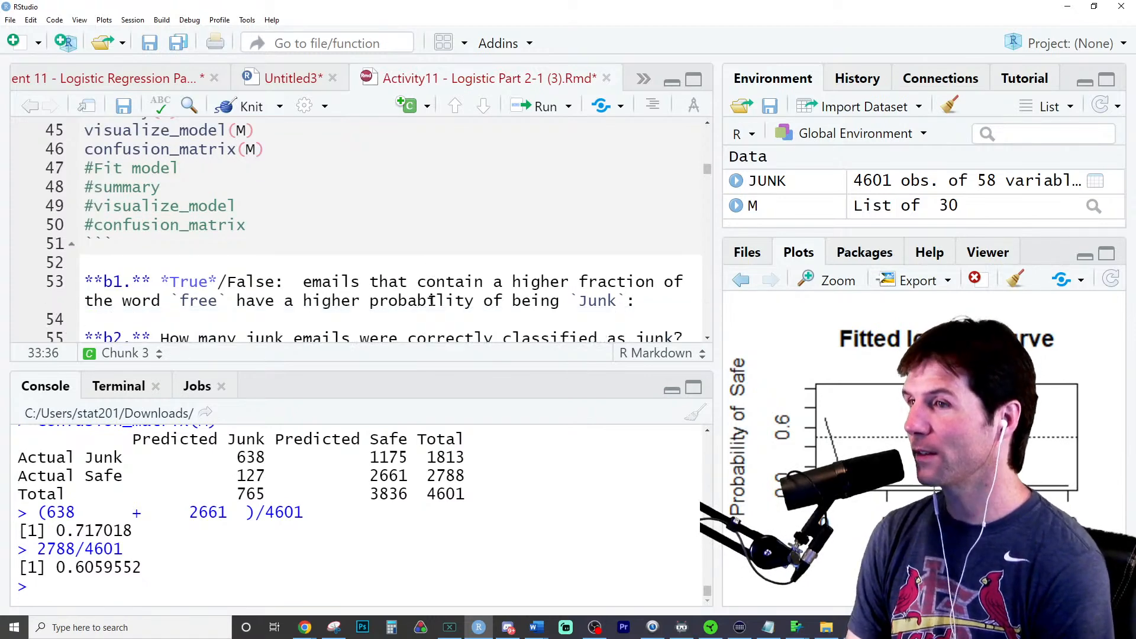
pyautogui.scroll(-3, 437, 287)
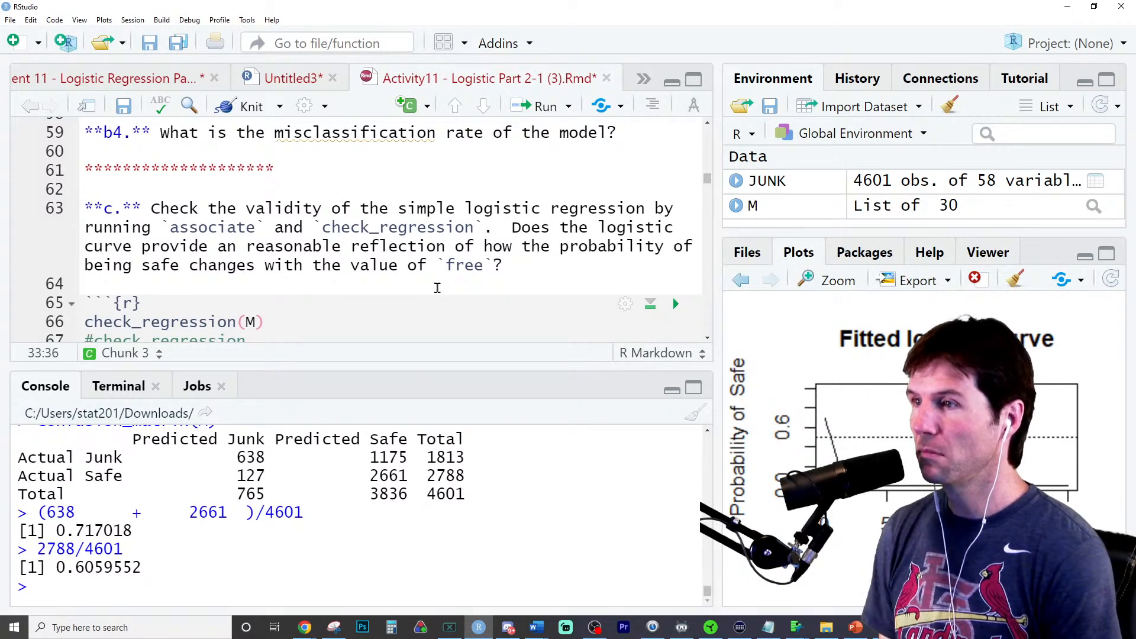
pyautogui.scroll(-5, 438, 290)
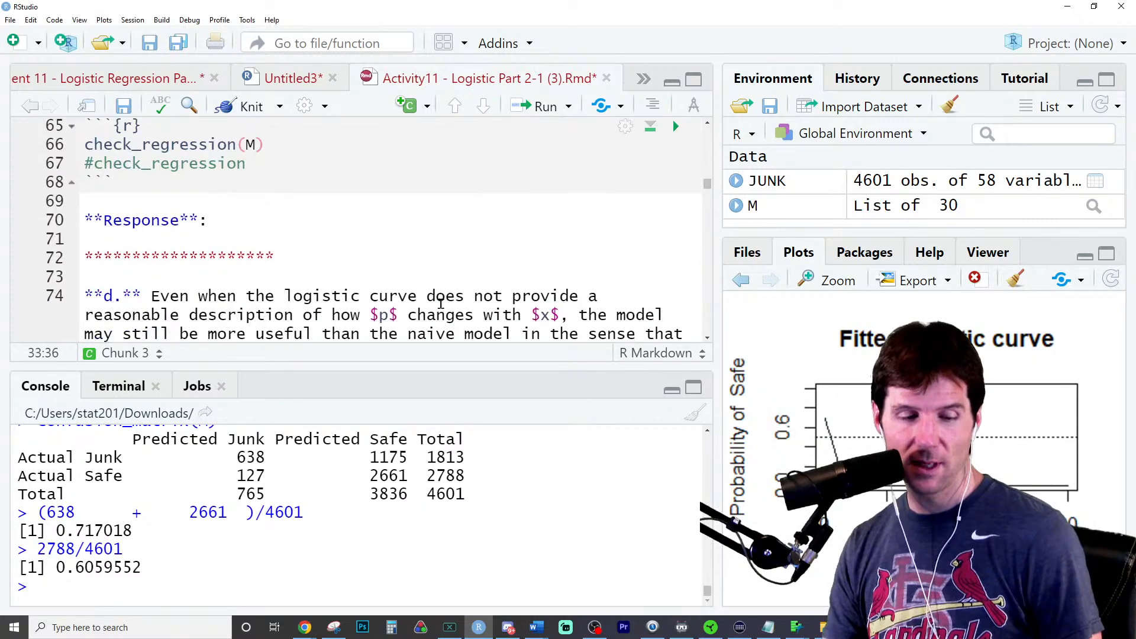
pyautogui.scroll(-4, 441, 305)
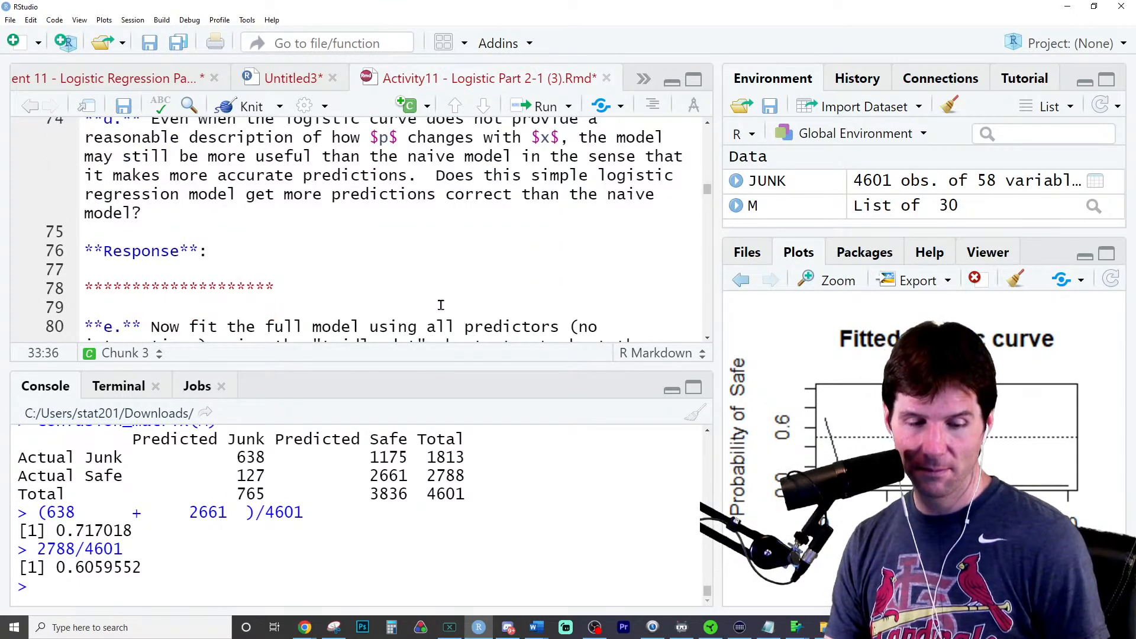
pyautogui.scroll(-3, 441, 305)
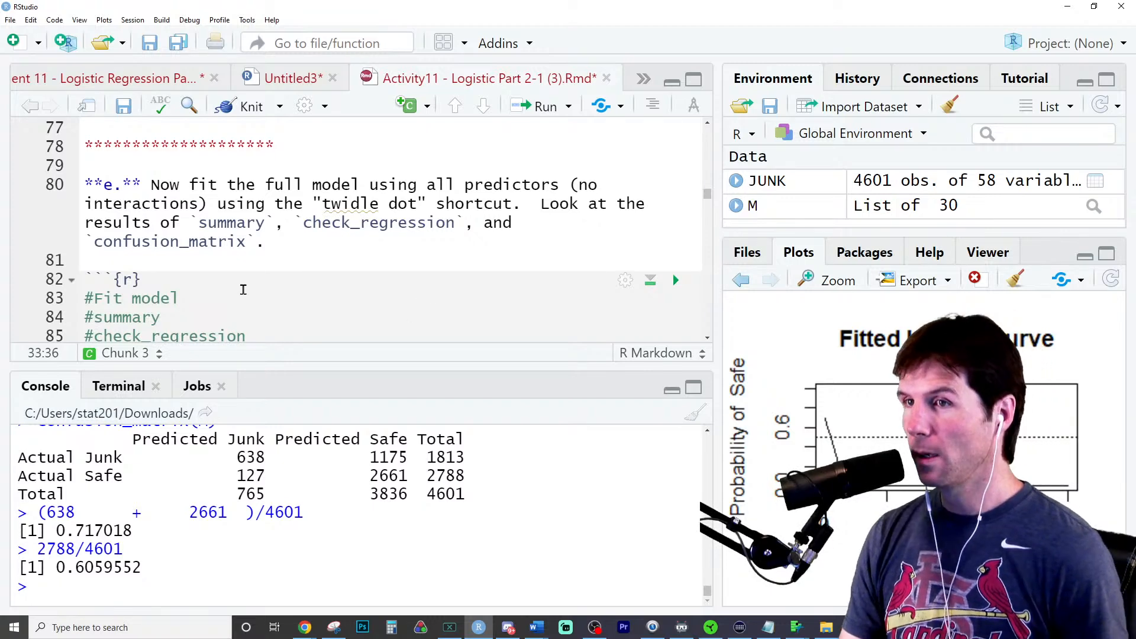
pyautogui.click(251, 288)
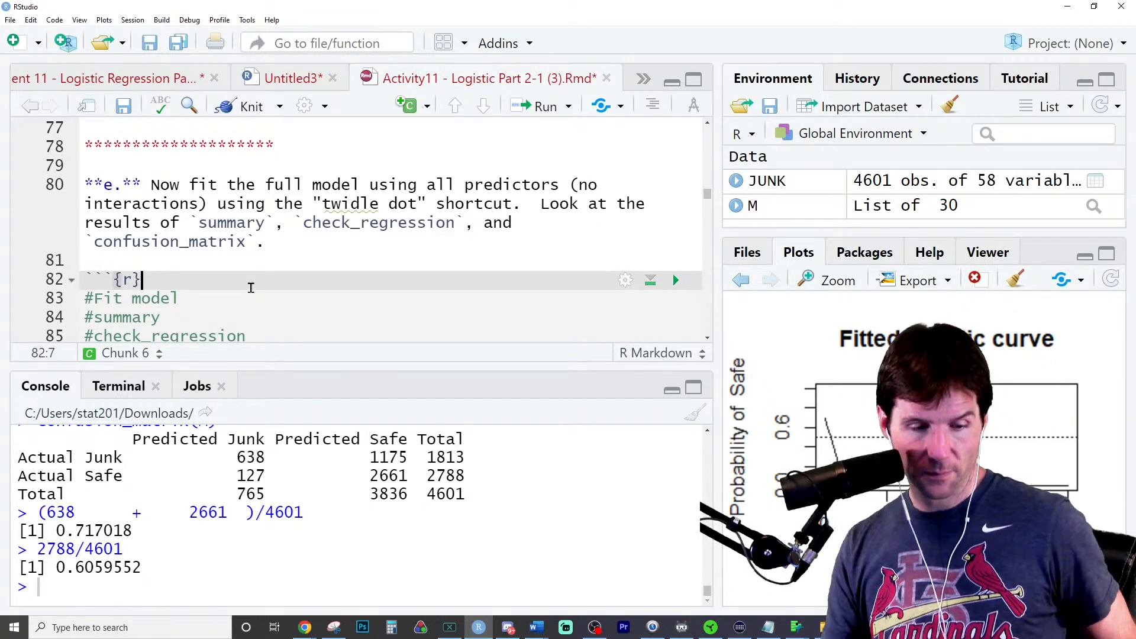
pyautogui.press('Return')
pyautogui.press('Return')
pyautogui.write('<')
pyautogui.press('BackSpace')
pyautogui.press('BackSpace')
pyautogui.press('BackSpace')
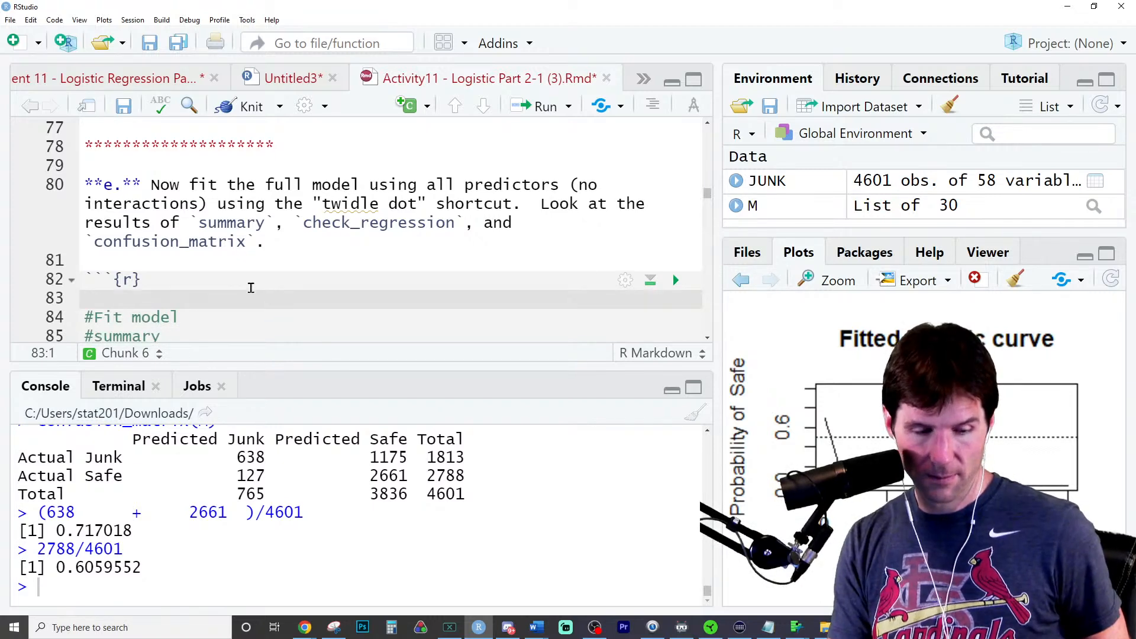
pyautogui.press('Return')
pyautogui.press('BackSpace')
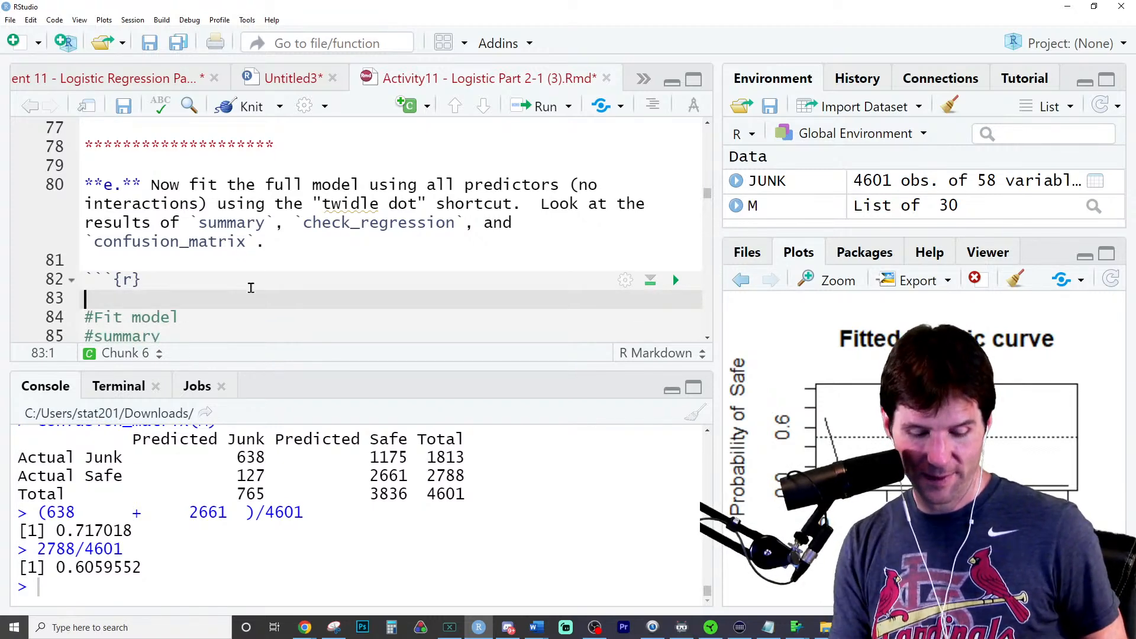
# - Start the full model assignment in question e's chunk as M <- glm(Junk~.,data = JUNK, using the dot shortcut for all predictors
pyautogui.write('M <- glm(')
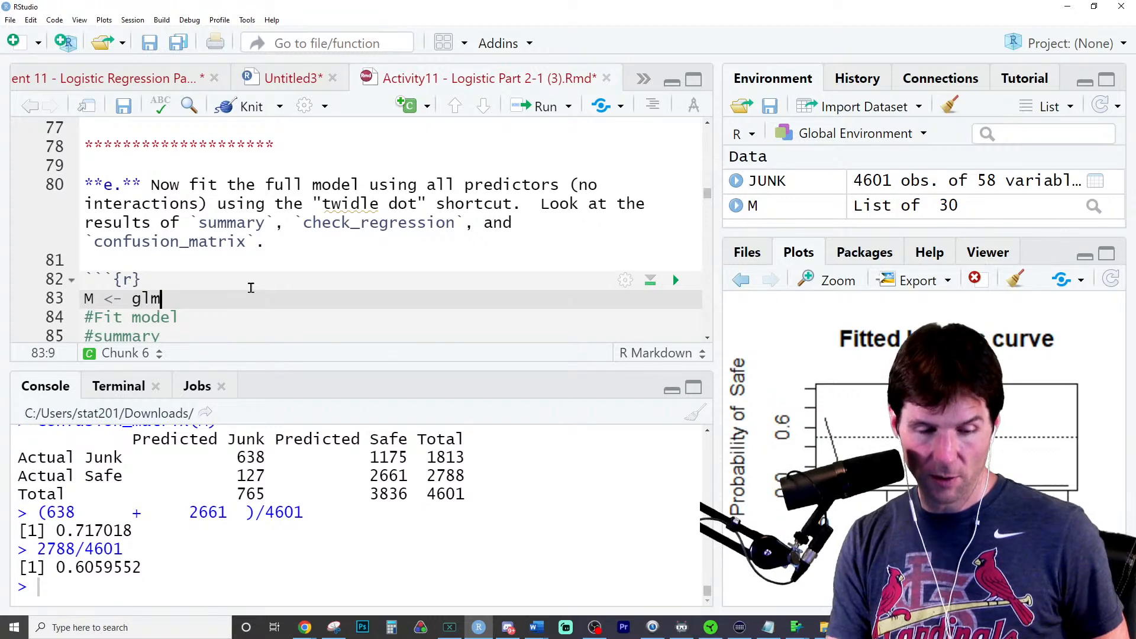
pyautogui.write('J')
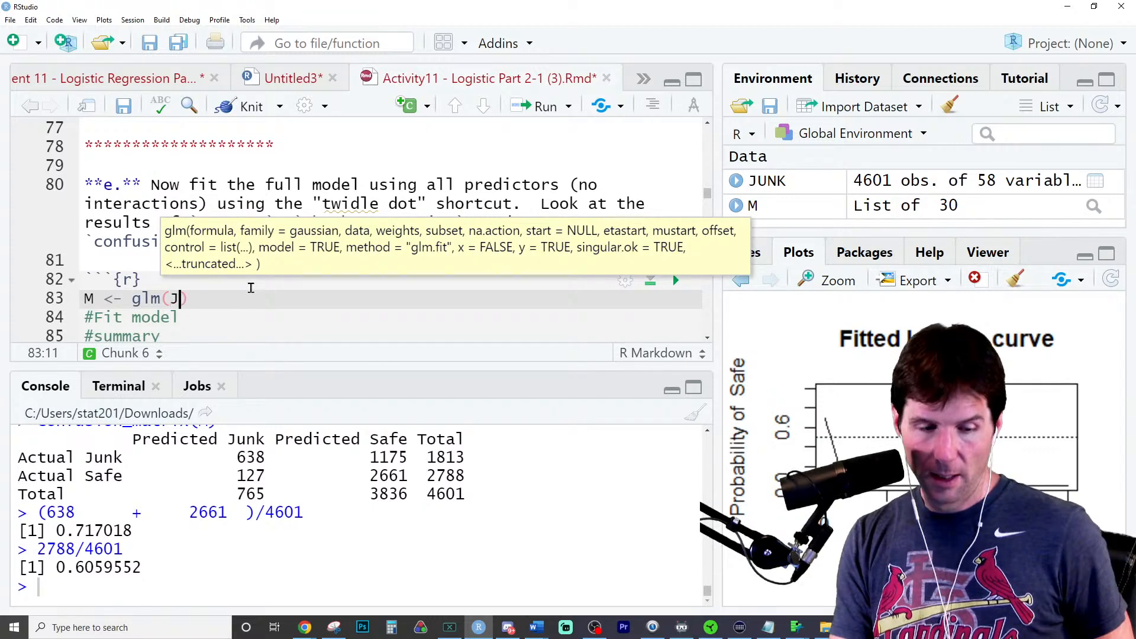
pyautogui.write('unk~.,da')
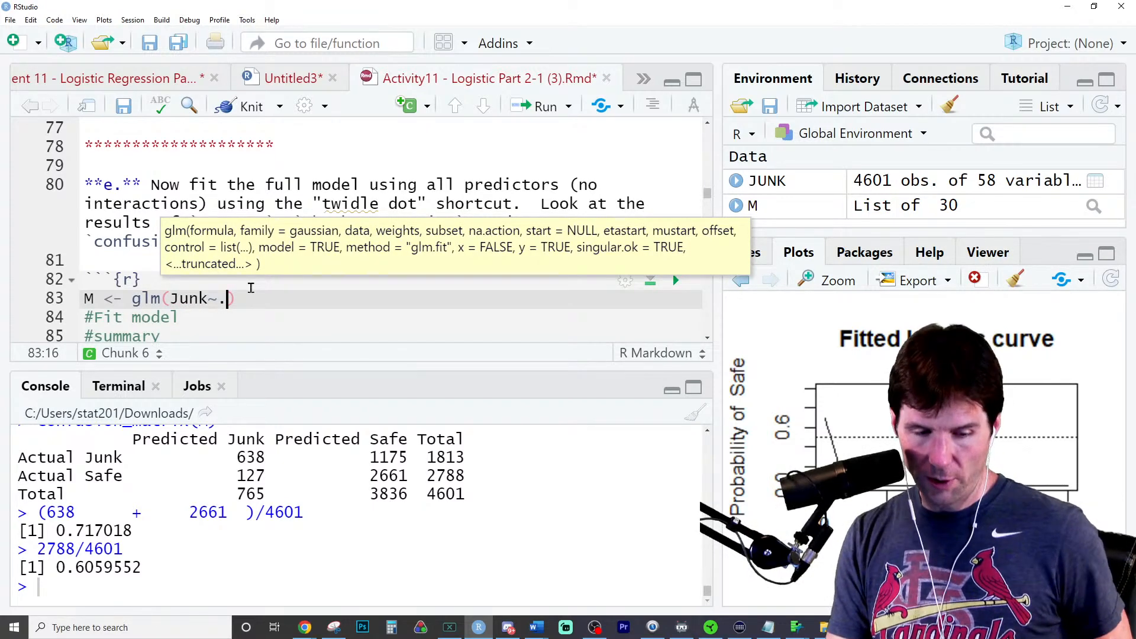
pyautogui.write('ta')
pyautogui.press('Tab')
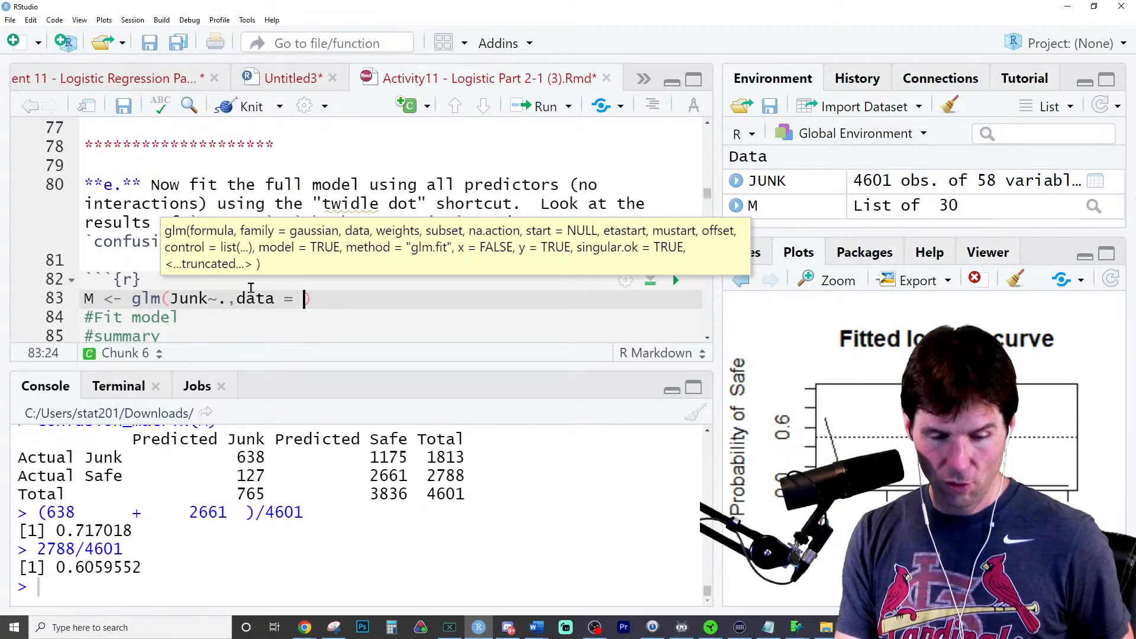
pyautogui.write('junk')
pyautogui.press('Tab')
pyautogui.write(',')
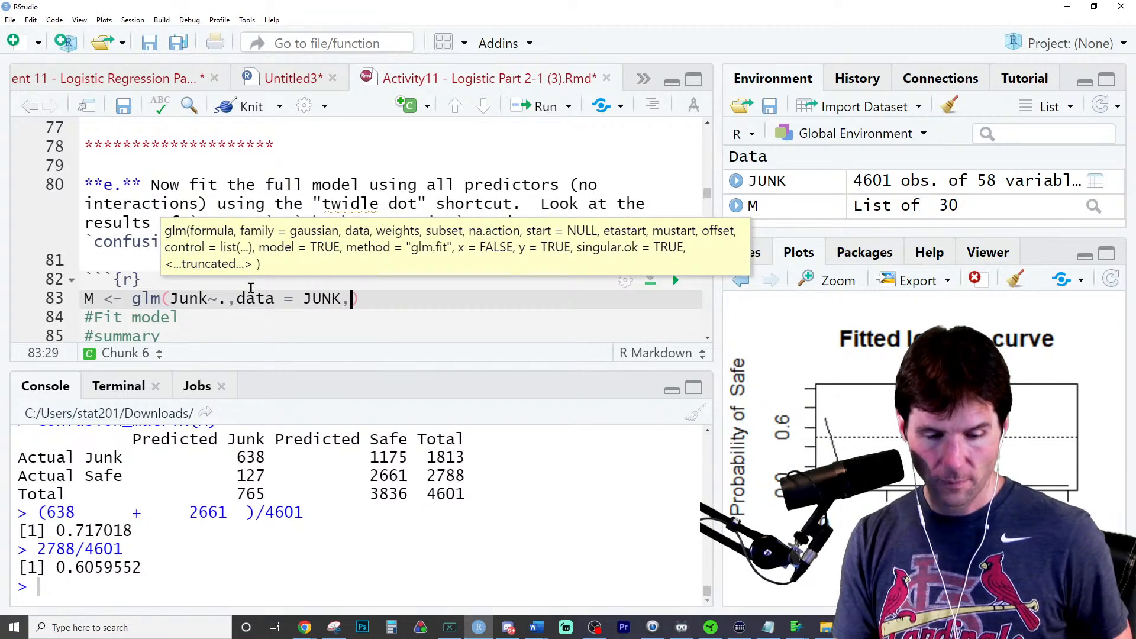
# - Complete the glm call on a second line with family = binomial and run it to fit the full model
pyautogui.press('Return')
pyautogui.write('fam')
pyautogui.press('Tab')
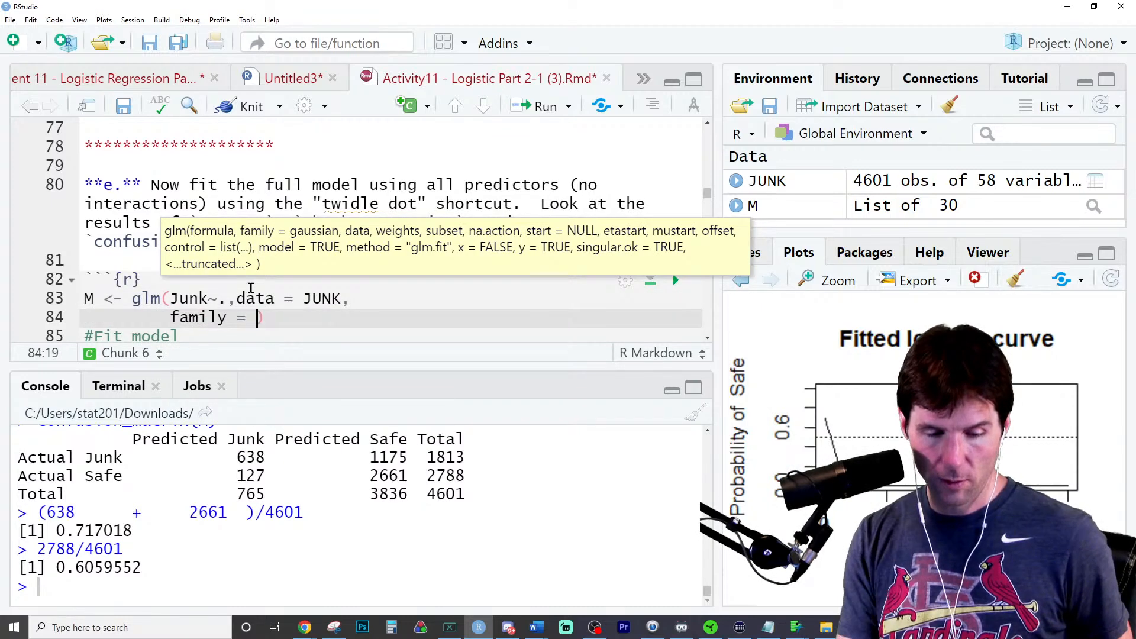
pyautogui.write('binom')
pyautogui.write('ial')
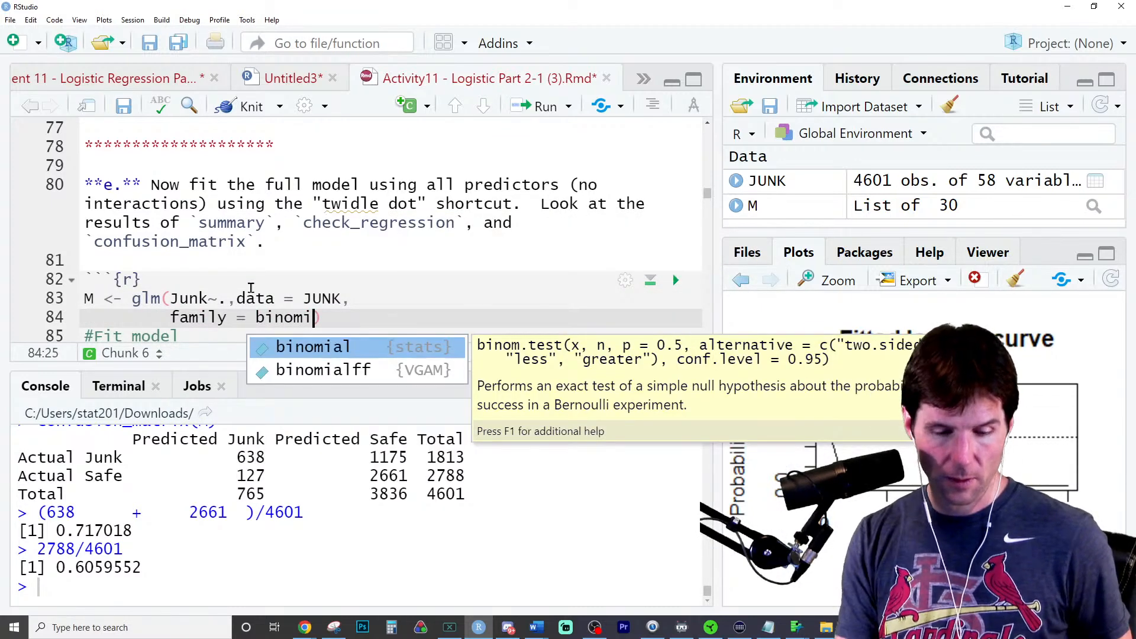
pyautogui.hotkey('ctrl', 'Return')
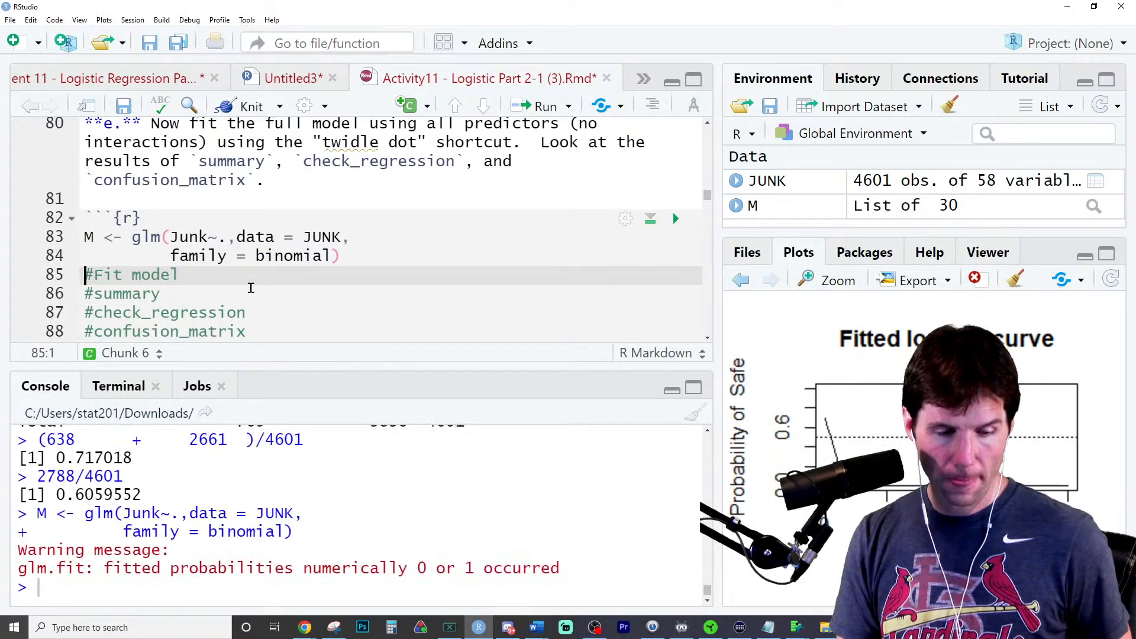
# - Add summary(M) on a new line above the #Fit model comment and run it
pyautogui.press('Return')
pyautogui.press('Up')
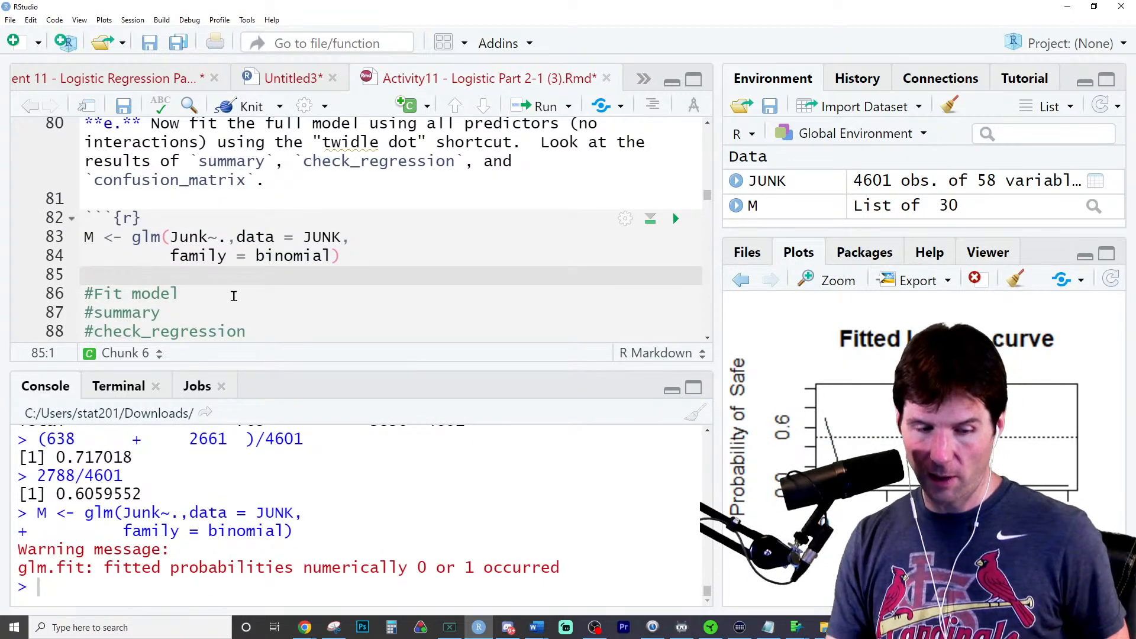
pyautogui.write('summary(M)')
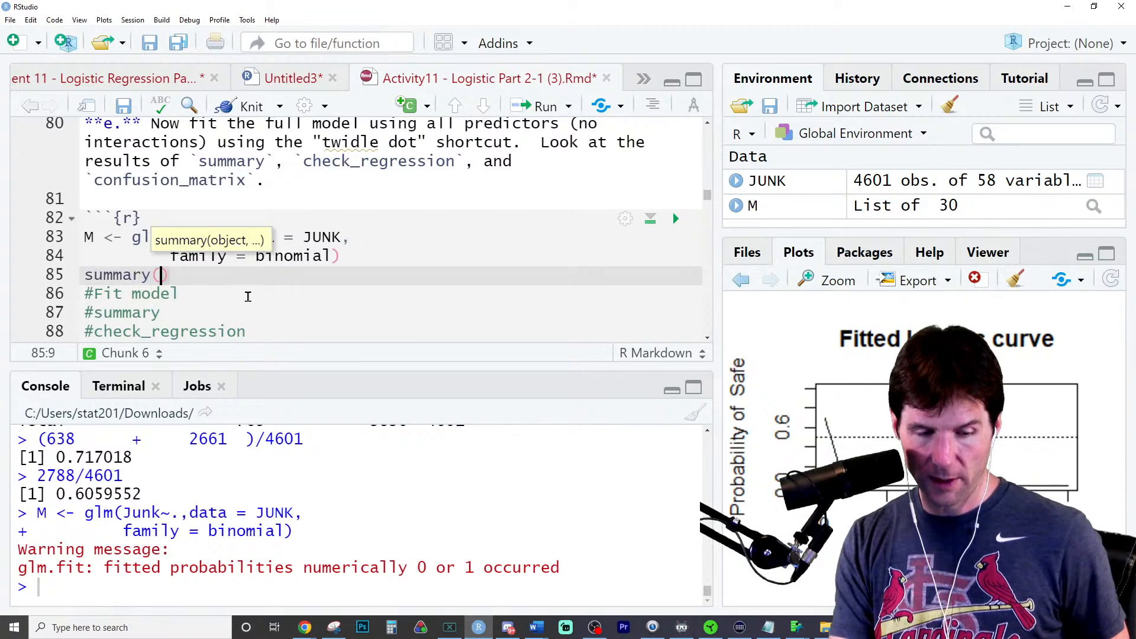
pyautogui.hotkey('ctrl', 'Return')
pyautogui.scroll(10, 395, 480)
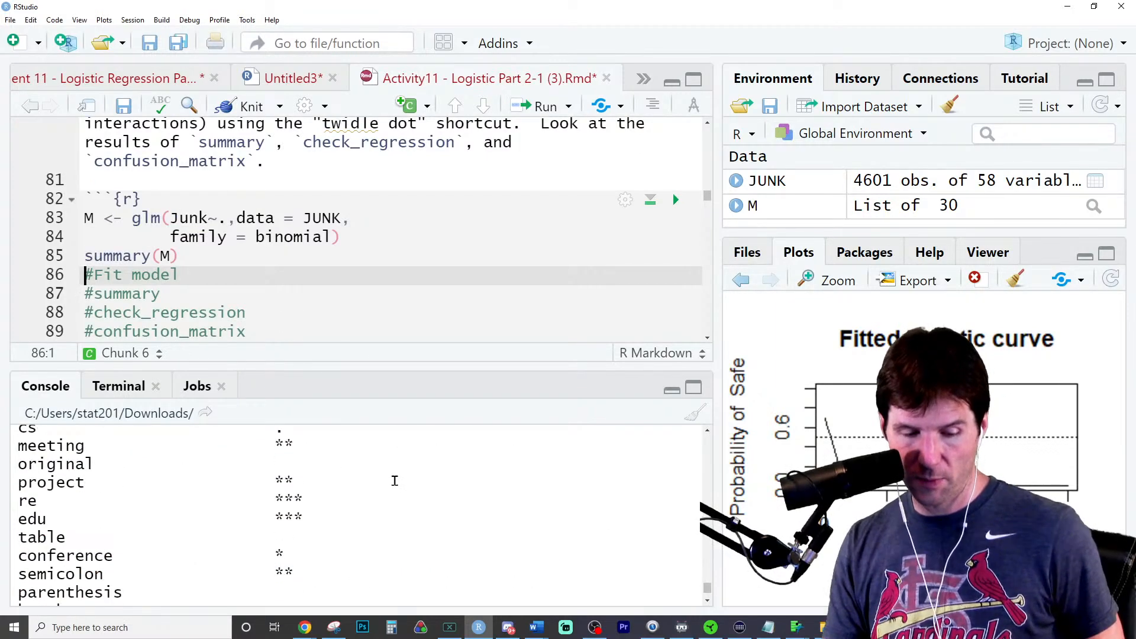
# - Rerun summary(M) with a temporarily wider console and look through the full model's coefficient table
pyautogui.moveTo(719, 407); pyautogui.dragTo(882, 393)
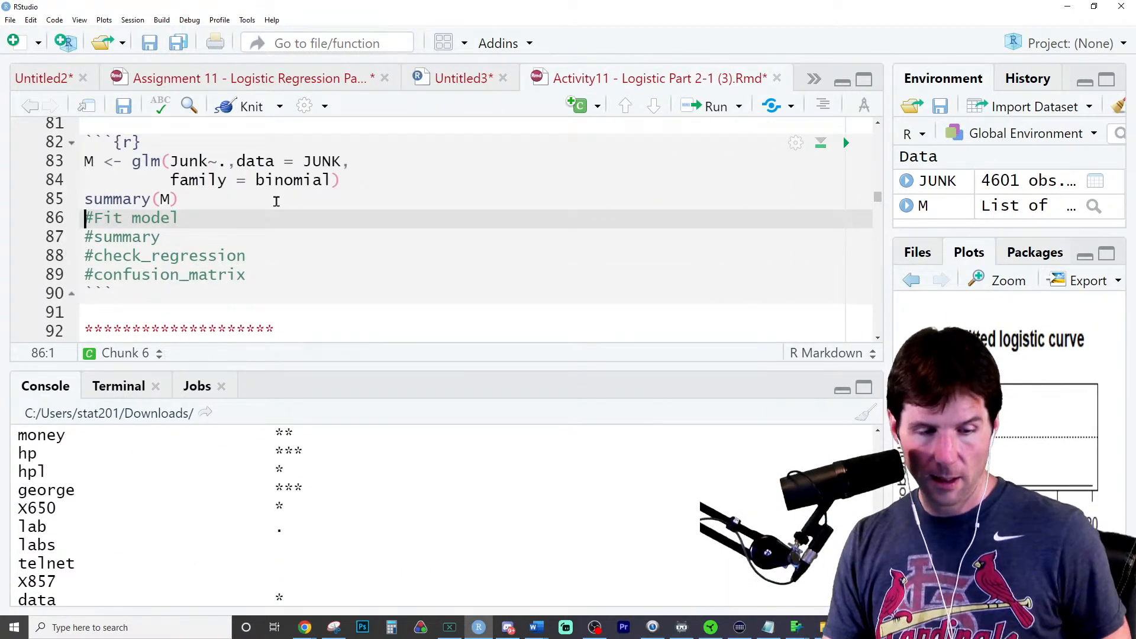
pyautogui.click(276, 200)
pyautogui.hotkey('ctrl', 'Return')
pyautogui.scroll(20, 560, 542)
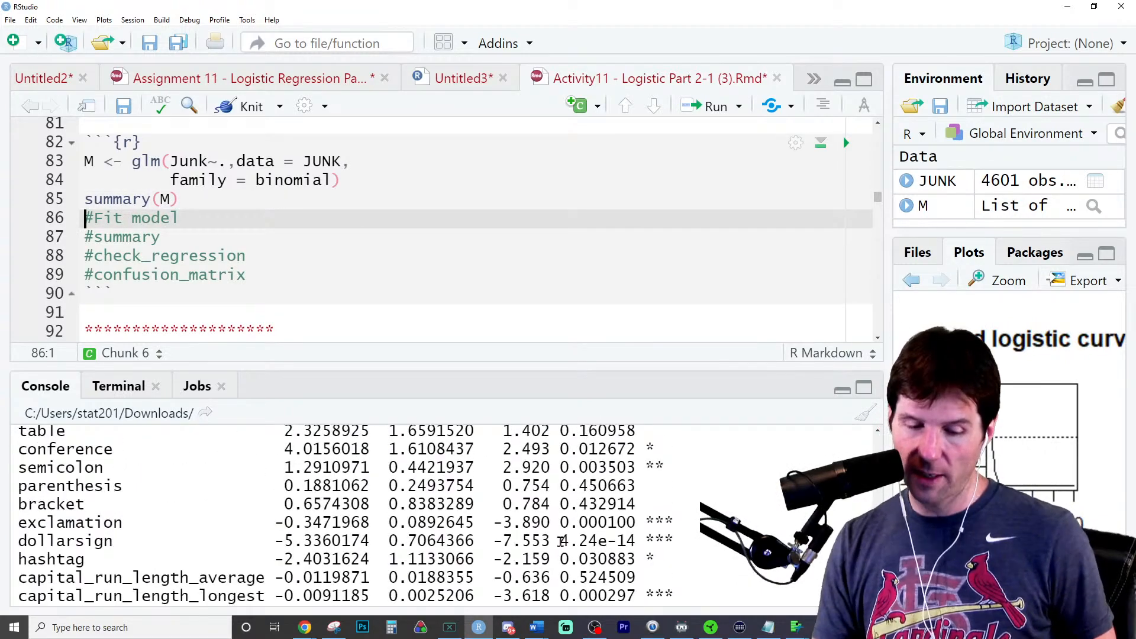
pyautogui.scroll(10, 561, 542)
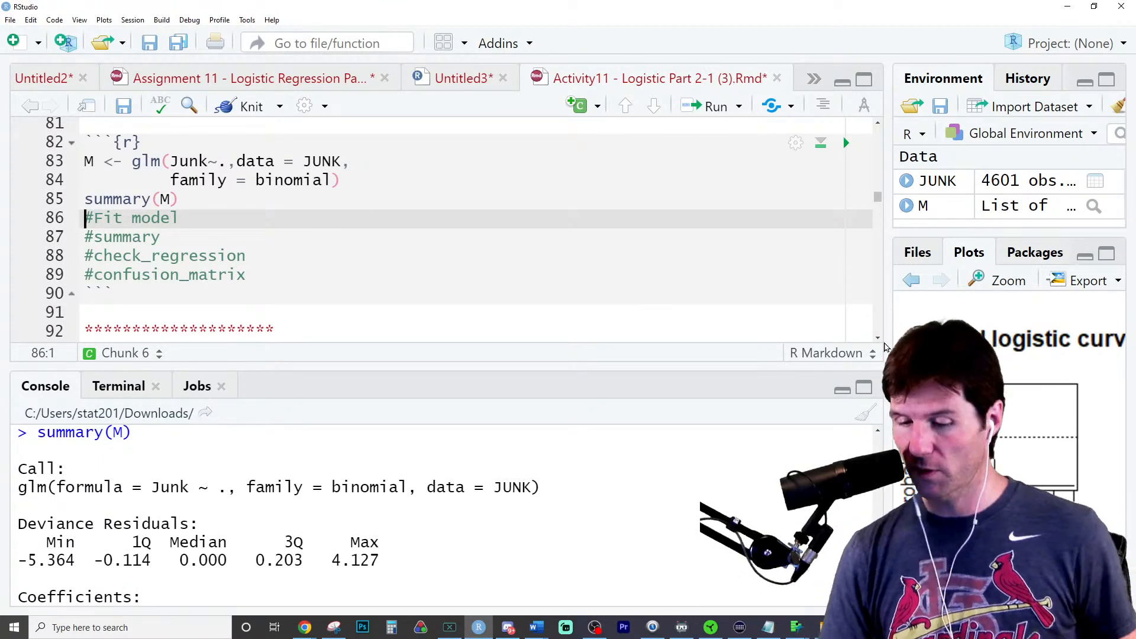
pyautogui.moveTo(888, 356); pyautogui.dragTo(633, 355)
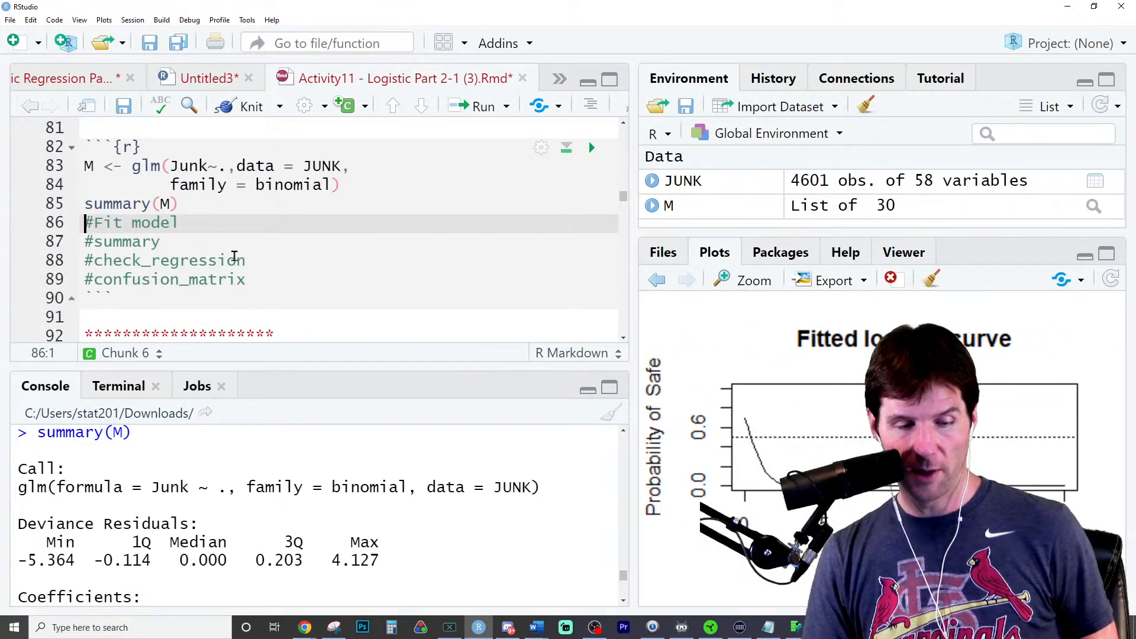
# - Add check_regression(M) below the #summary comment, run it, and highlight the Method 1 p-value in a slightly wider console
pyautogui.click(236, 243)
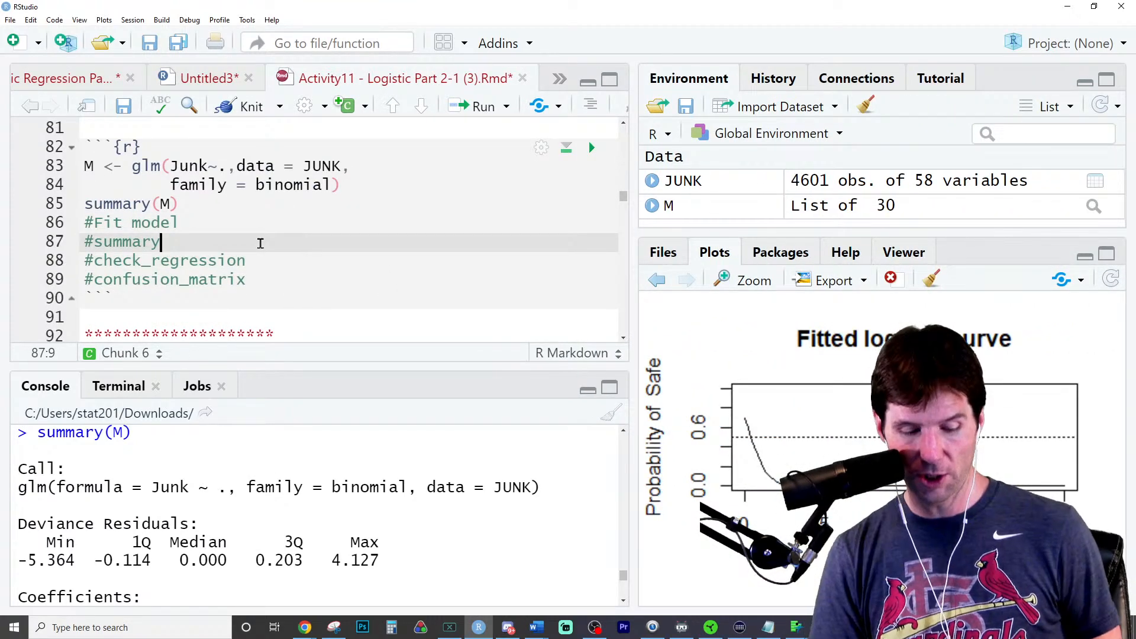
pyautogui.press('Return')
pyautogui.write('check_reg')
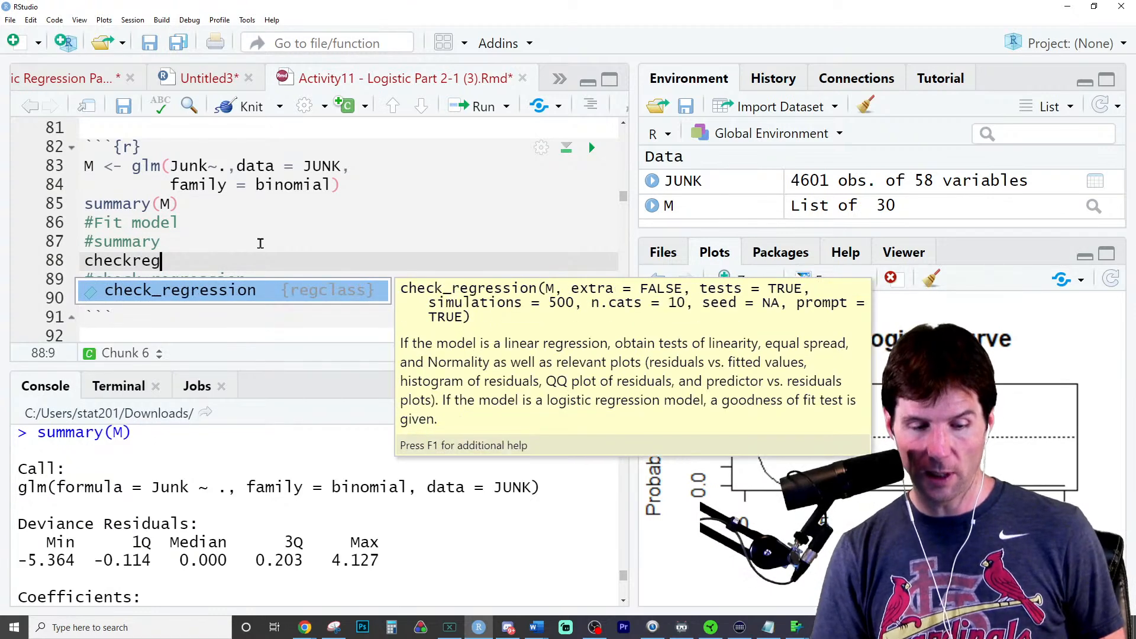
pyautogui.press('Tab')
pyautogui.write('M')
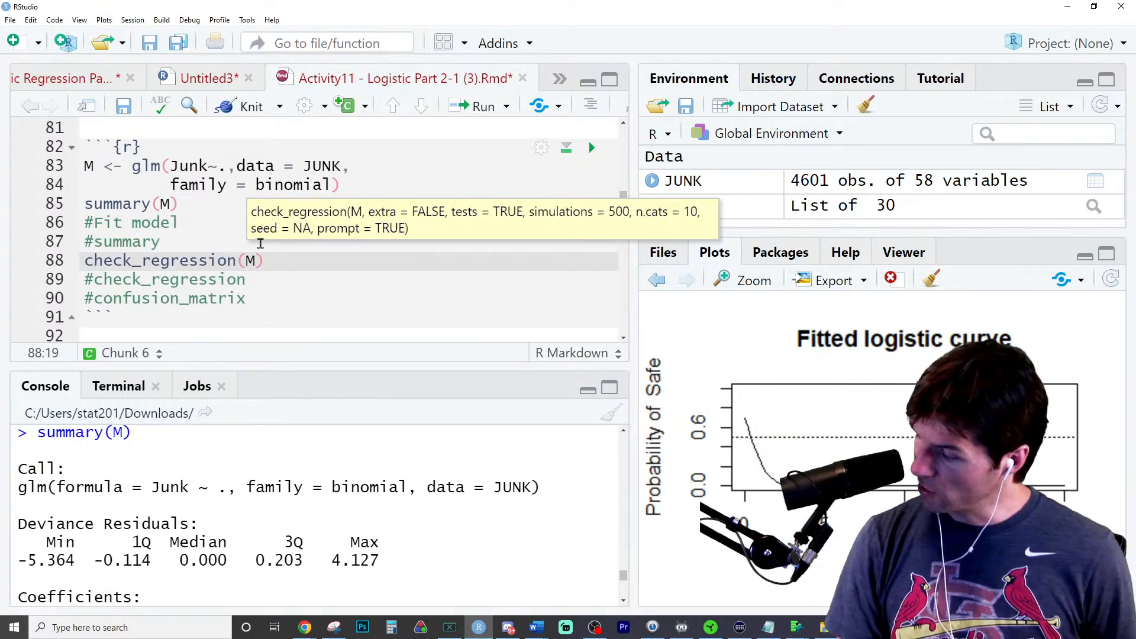
pyautogui.hotkey('ctrl', 'Return')
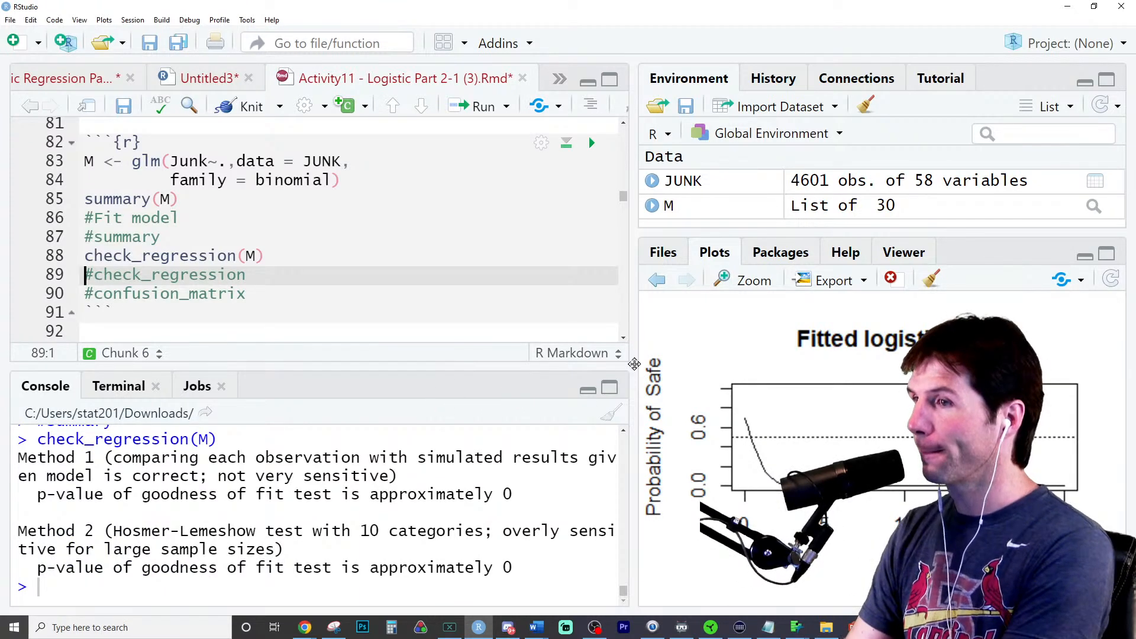
pyautogui.moveTo(634, 364); pyautogui.dragTo(698, 371)
pyautogui.moveTo(504, 494); pyautogui.dragTo(517, 494)
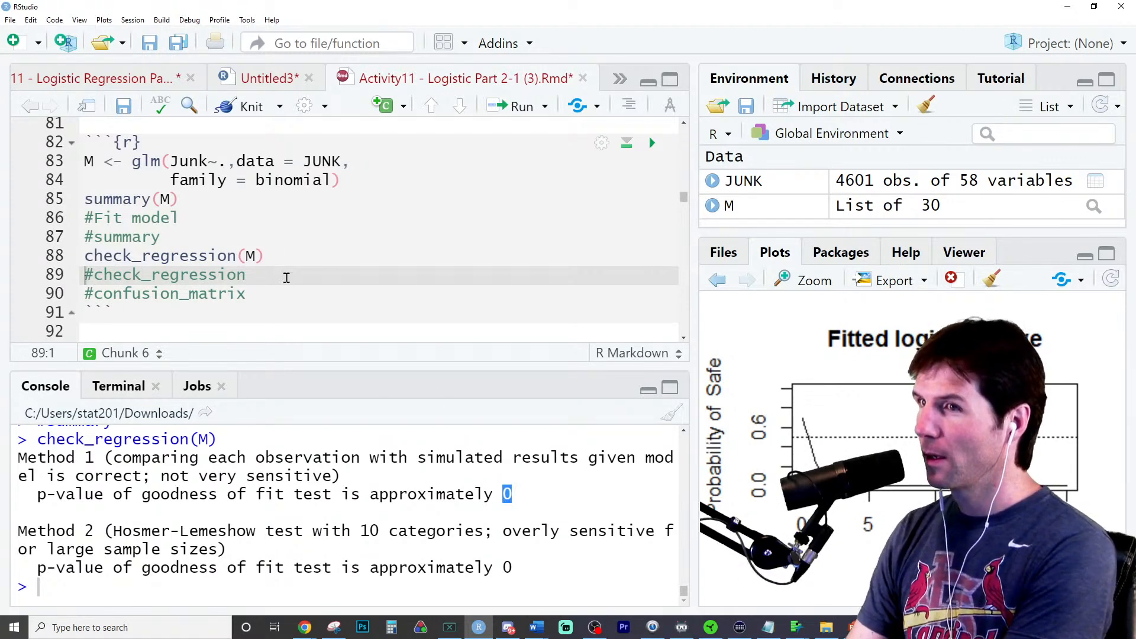
# - Add confusion_matrix(M) below the #confusion_matrix comment and run it
pyautogui.click(292, 294)
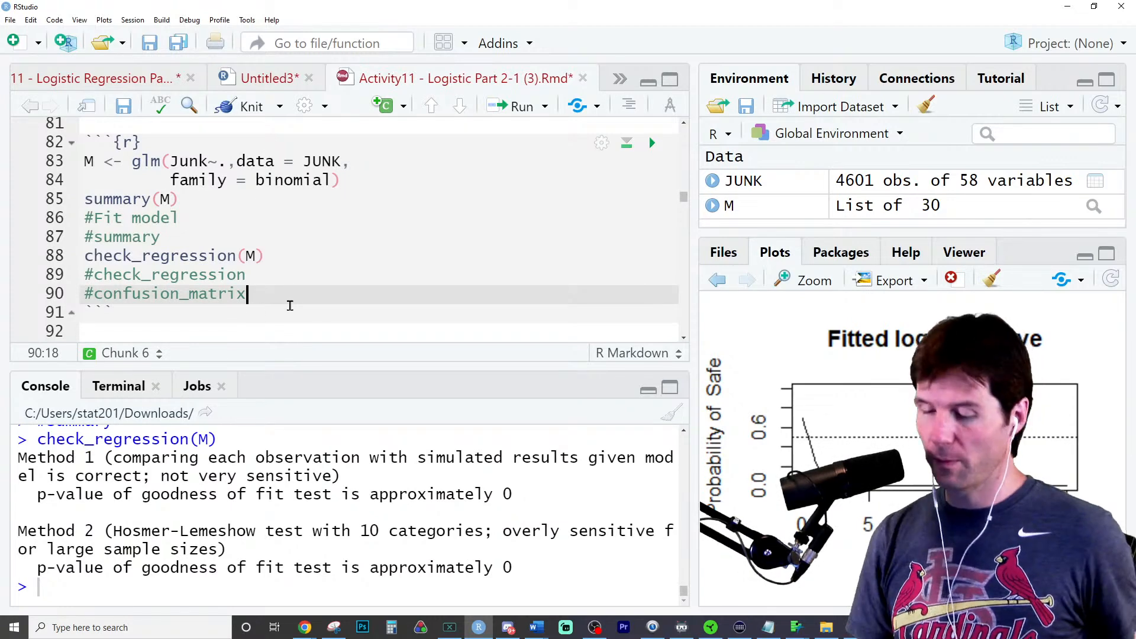
pyautogui.press('Return')
pyautogui.write('confu')
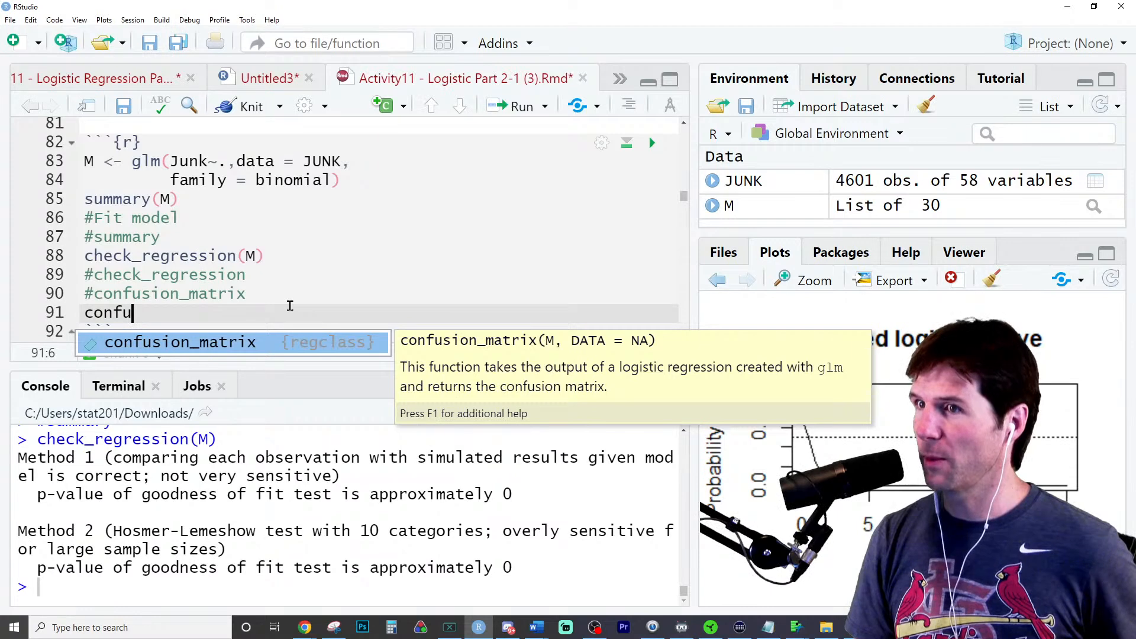
pyautogui.press('Tab')
pyautogui.write('M')
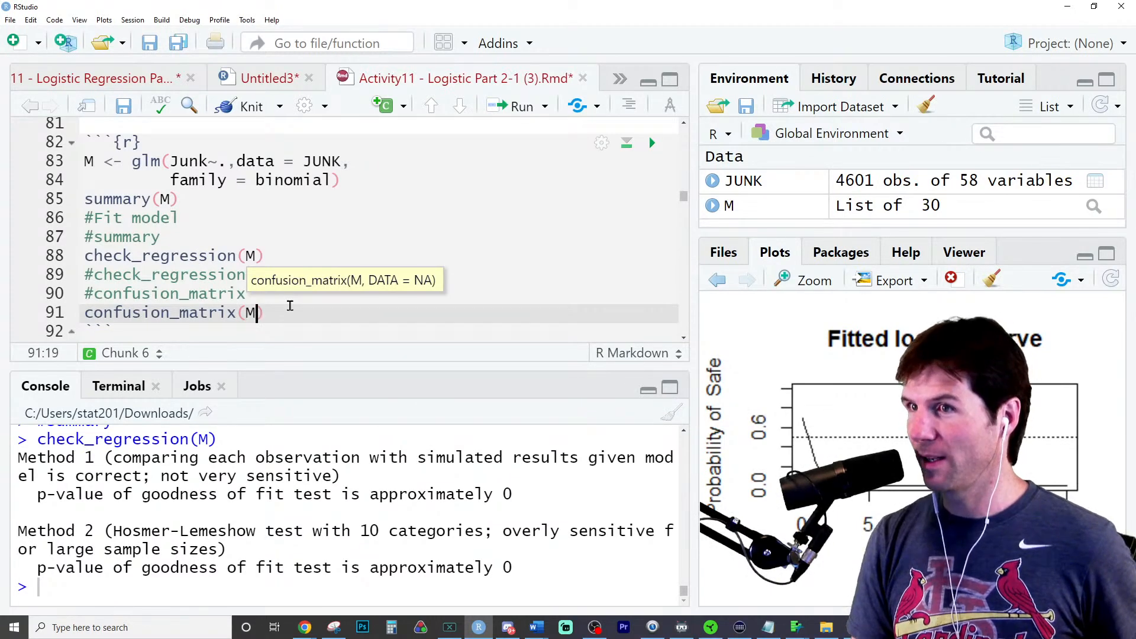
pyautogui.hotkey('ctrl', 'Return')
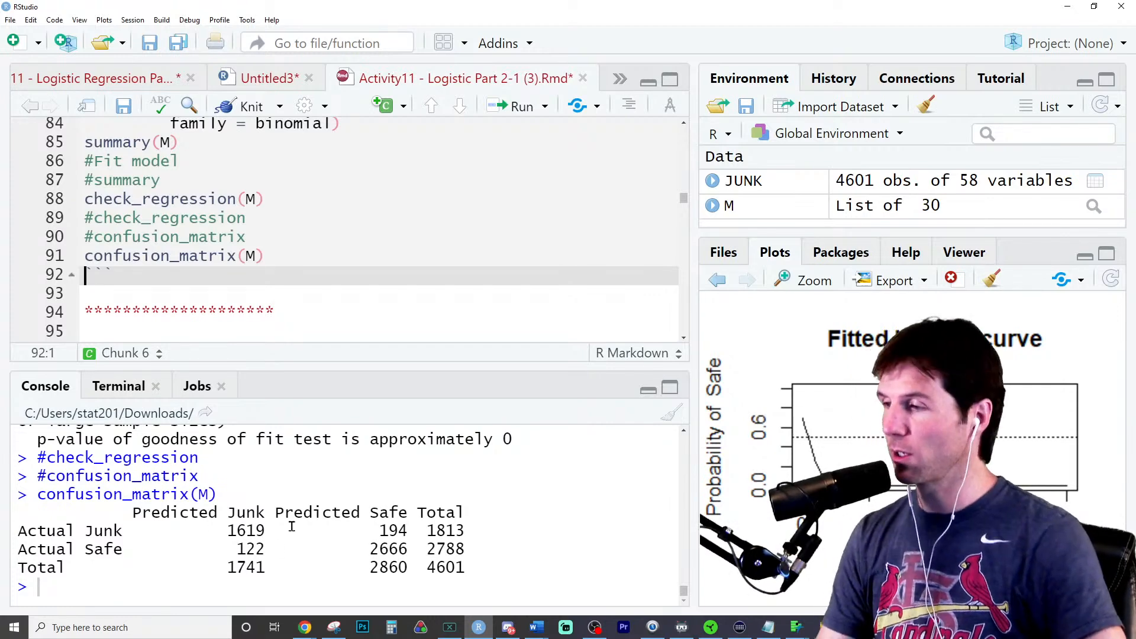
# - Enter the sum of the full model's misclassified counts, (122 +194), at the console prompt
pyautogui.doubleClick(249, 547)
pyautogui.click(259, 589)
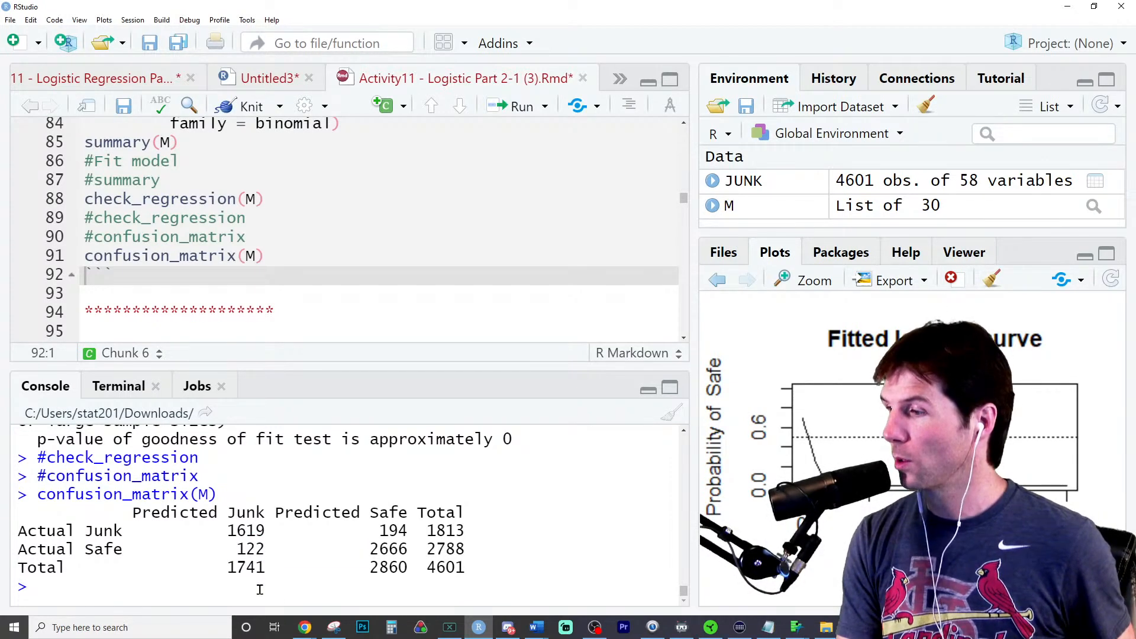
pyautogui.write('(')
pyautogui.write('122')
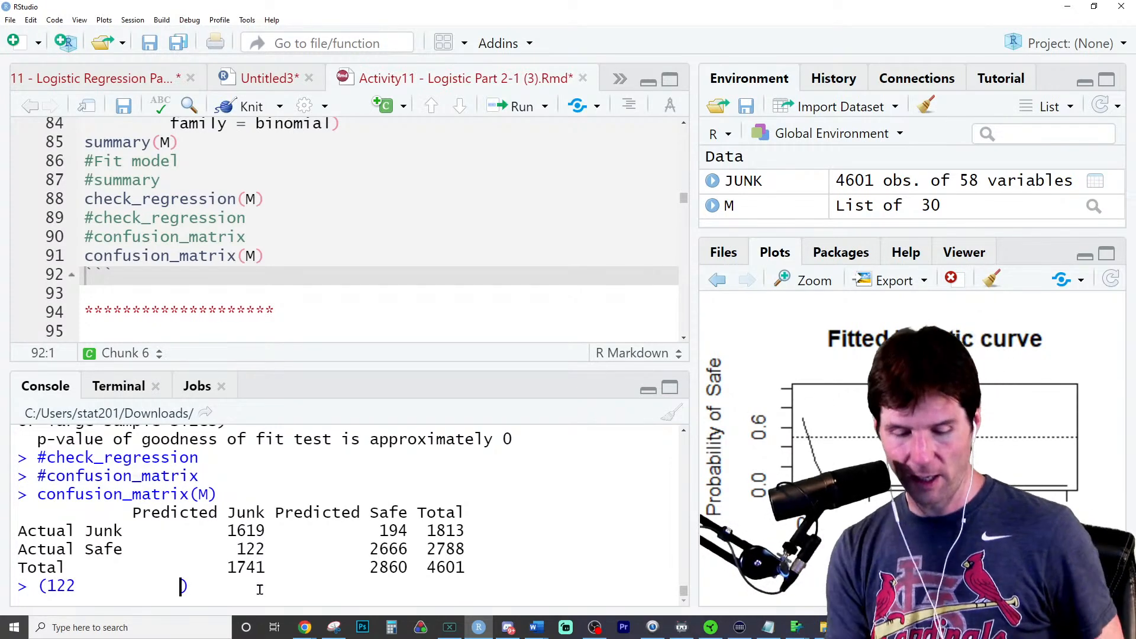
pyautogui.write('+')
pyautogui.doubleClick(393, 531)
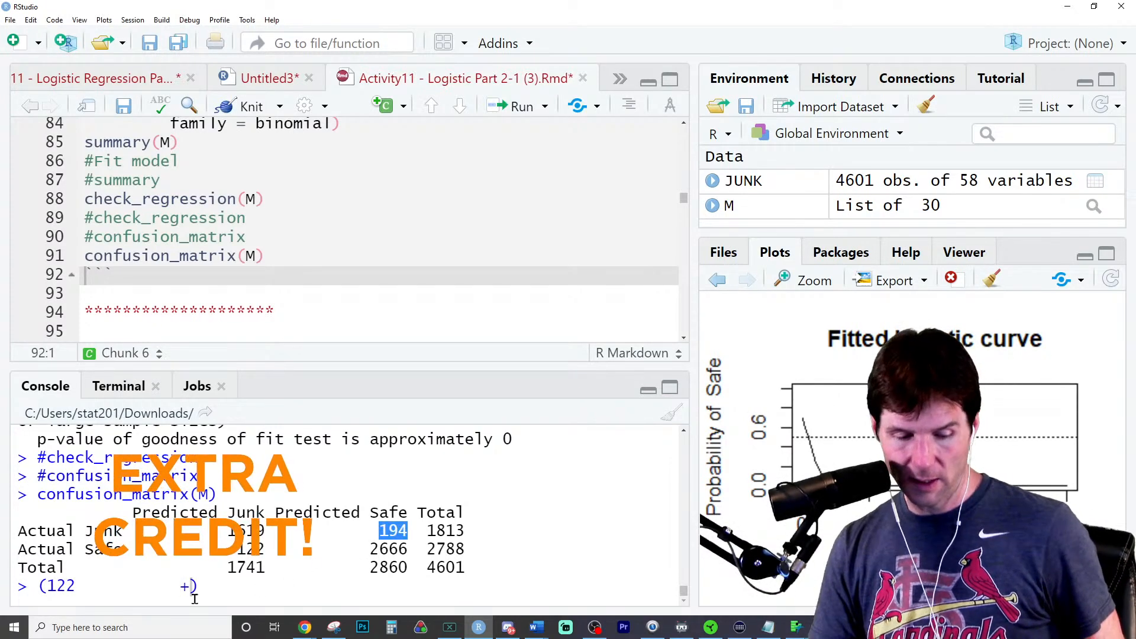
pyautogui.hotkey('ctrl', 'c')
pyautogui.hotkey('ctrl', 'v')
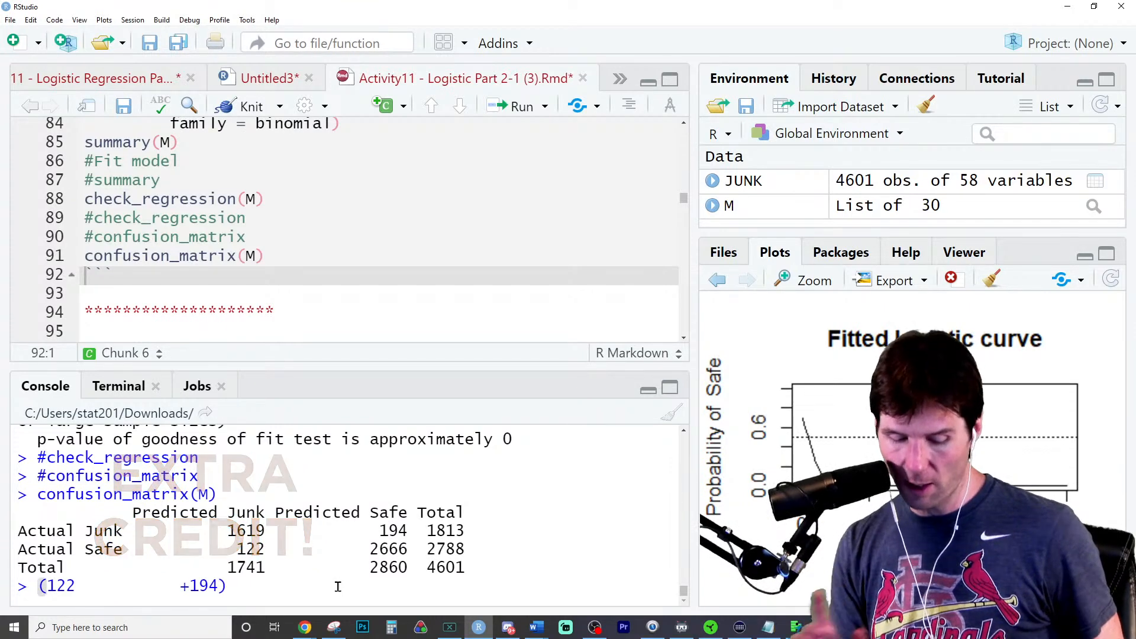
# - Divide the console sum by 4601 and run it to get the full model's misclassification rate
pyautogui.press('Right')
pyautogui.write('/4601')
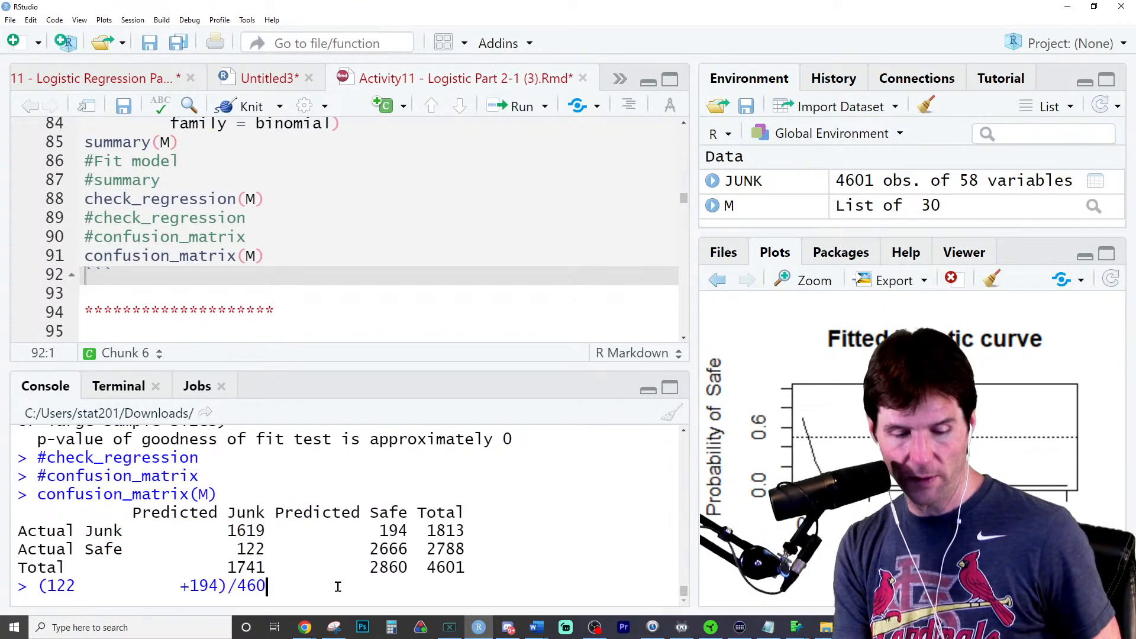
pyautogui.press('Return')
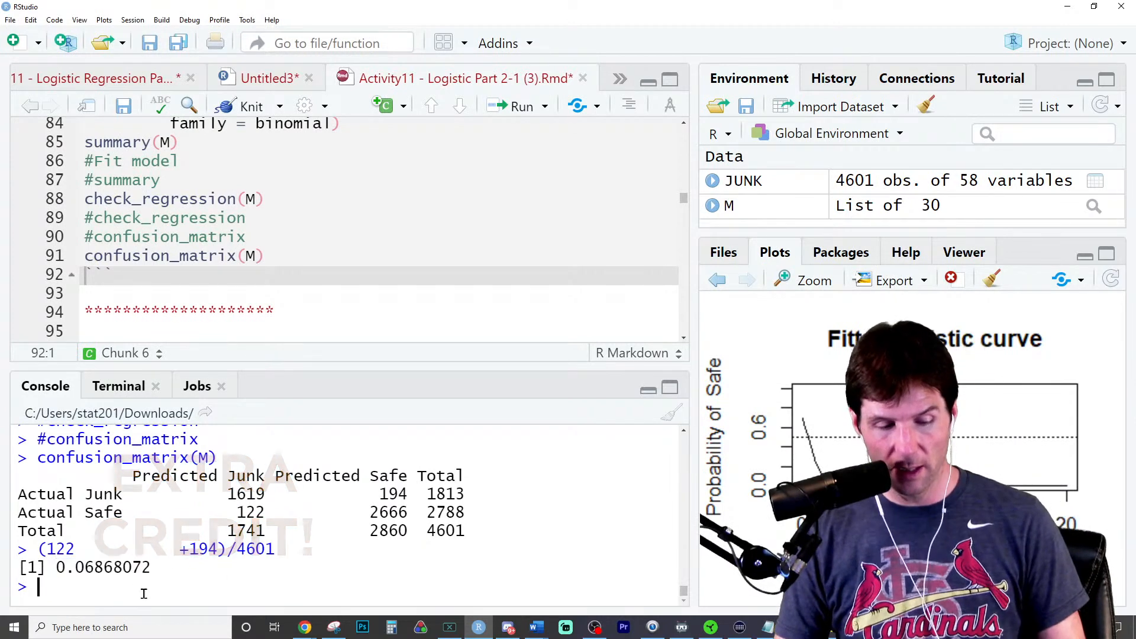
# - Compute the full model's accuracy in the console as 1-0.06868072
pyautogui.write('1-')
pyautogui.hotkey('ctrl', 'v')
pyautogui.press('Return')
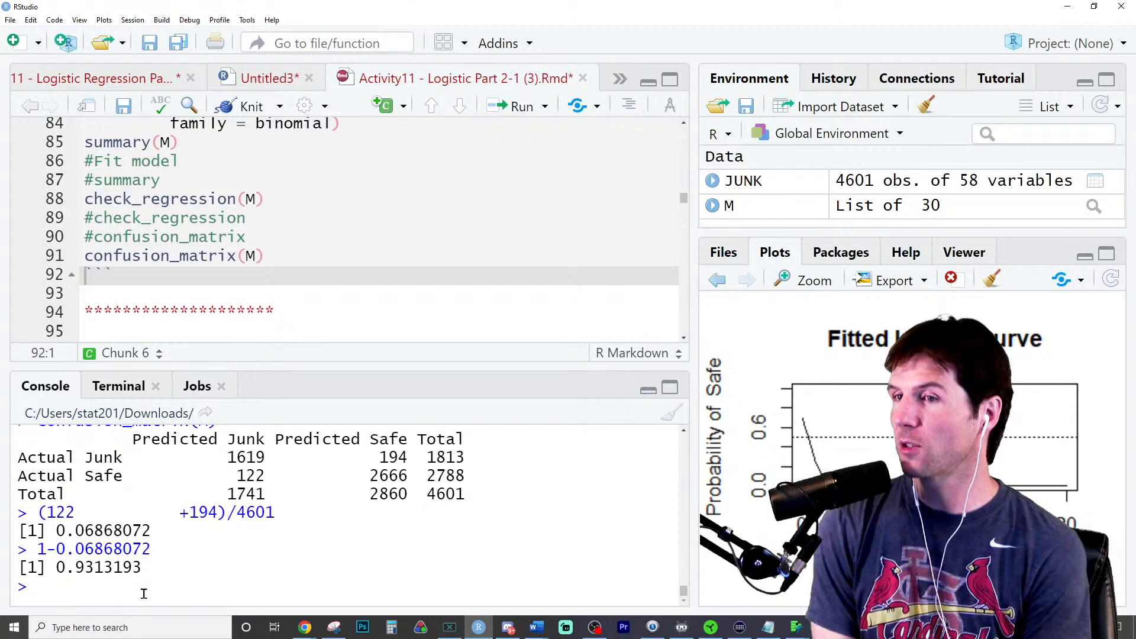
# - Examine the full model's misclassification rate and accuracy alongside the correct predictions in its confusion matrix
pyautogui.doubleClick(131, 531)
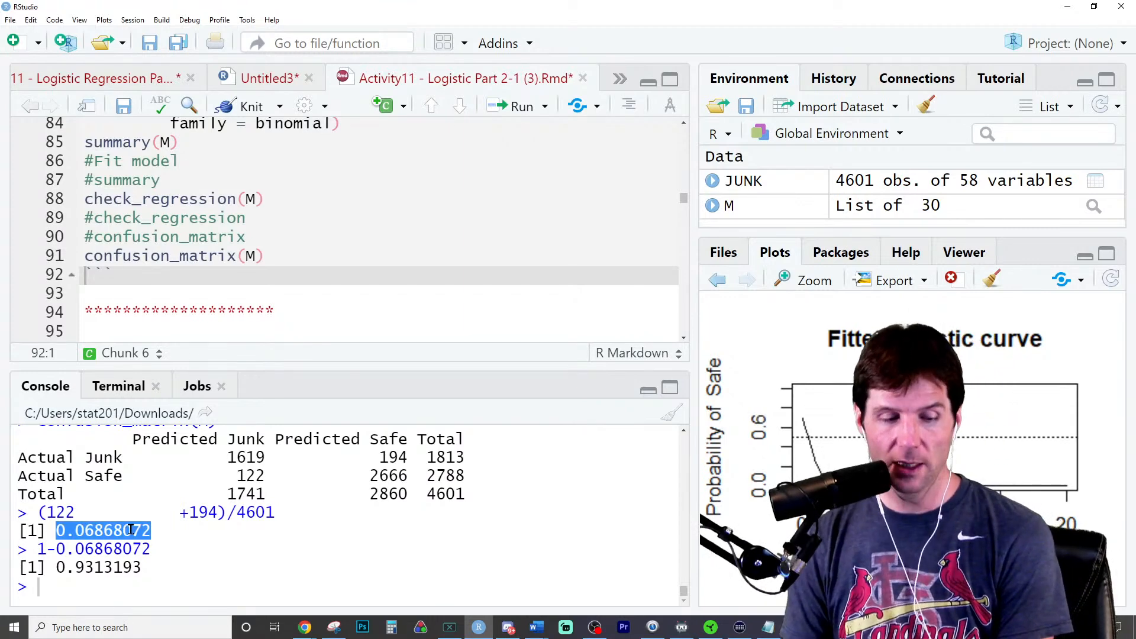
pyautogui.doubleClick(108, 568)
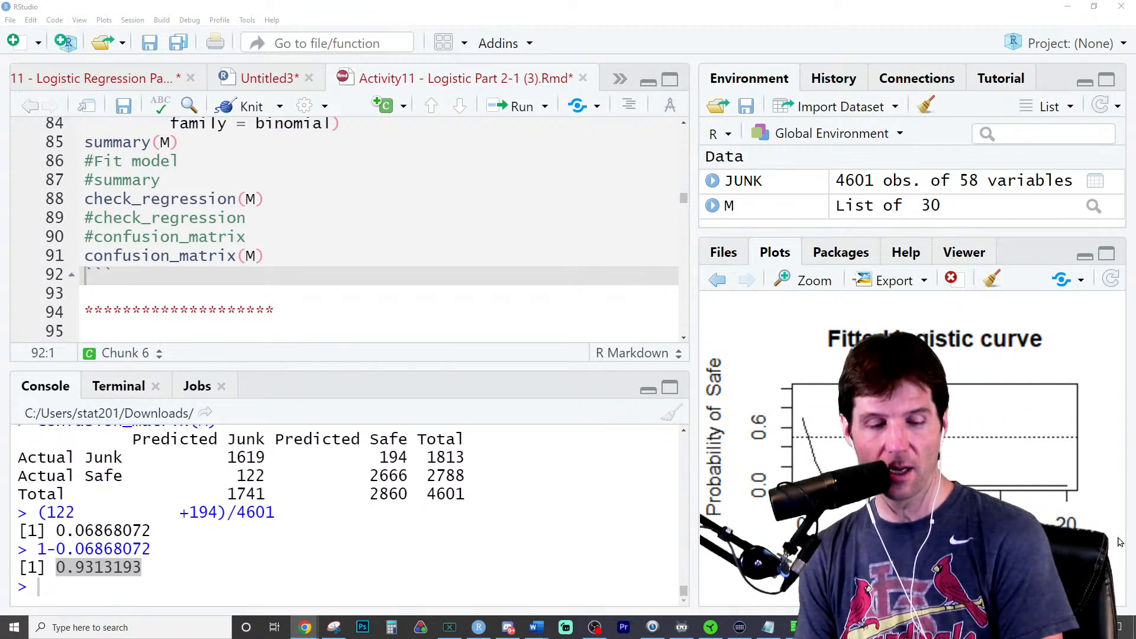
pyautogui.moveTo(226, 457); pyautogui.dragTo(382, 468)
pyautogui.doubleClick(383, 476)
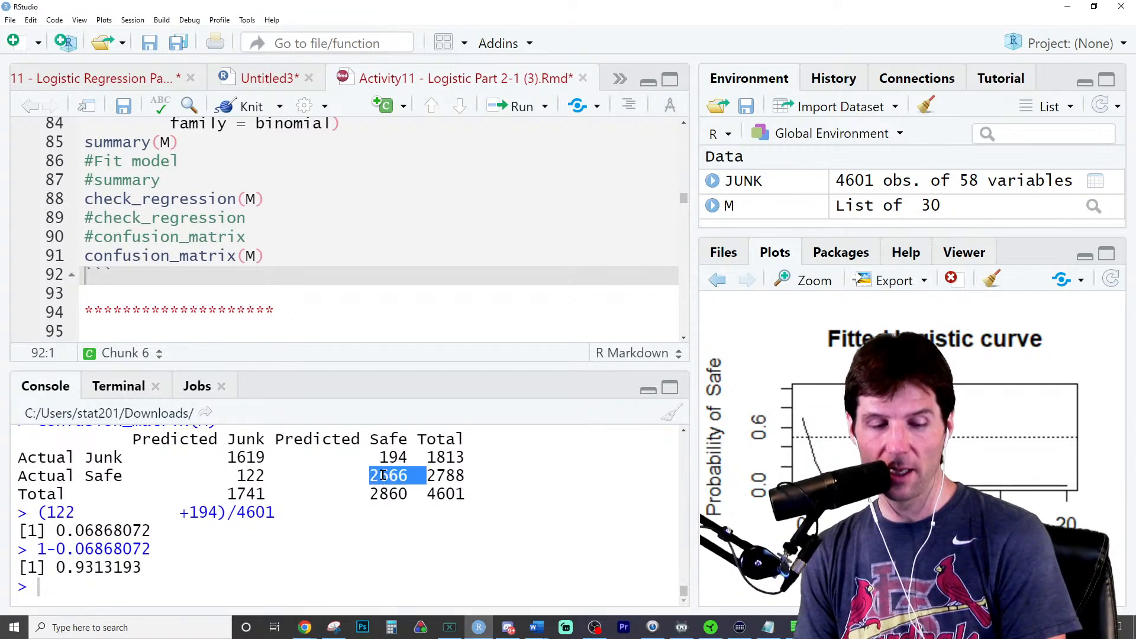
pyautogui.doubleClick(114, 528)
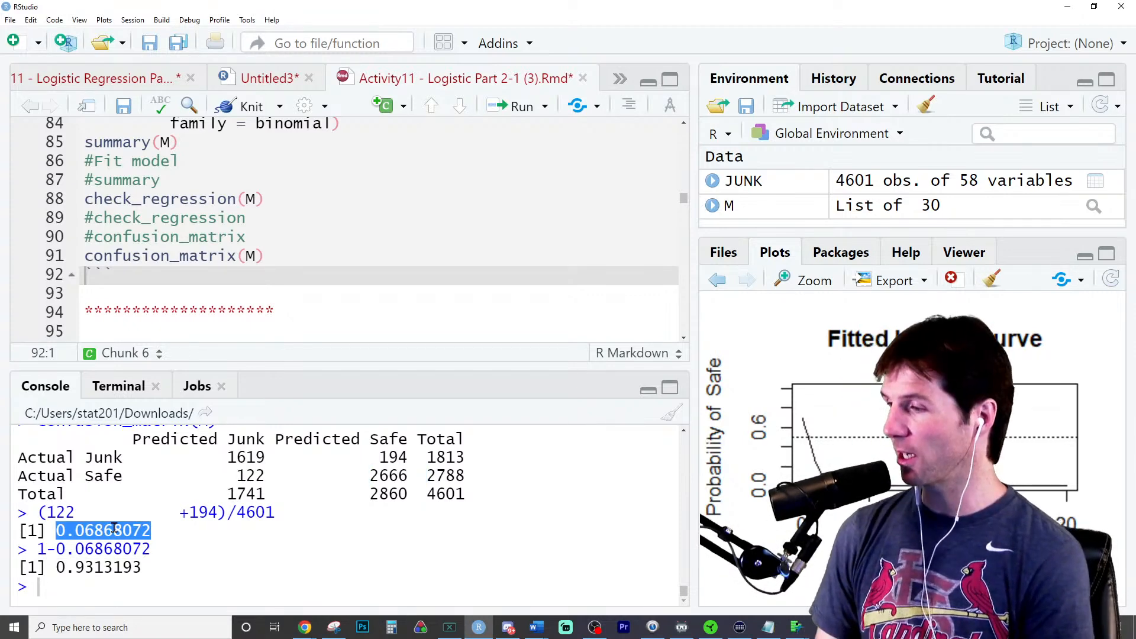
# - Run summary(M) in the console to list the full model's coefficients for question e1
pyautogui.doubleClick(120, 567)
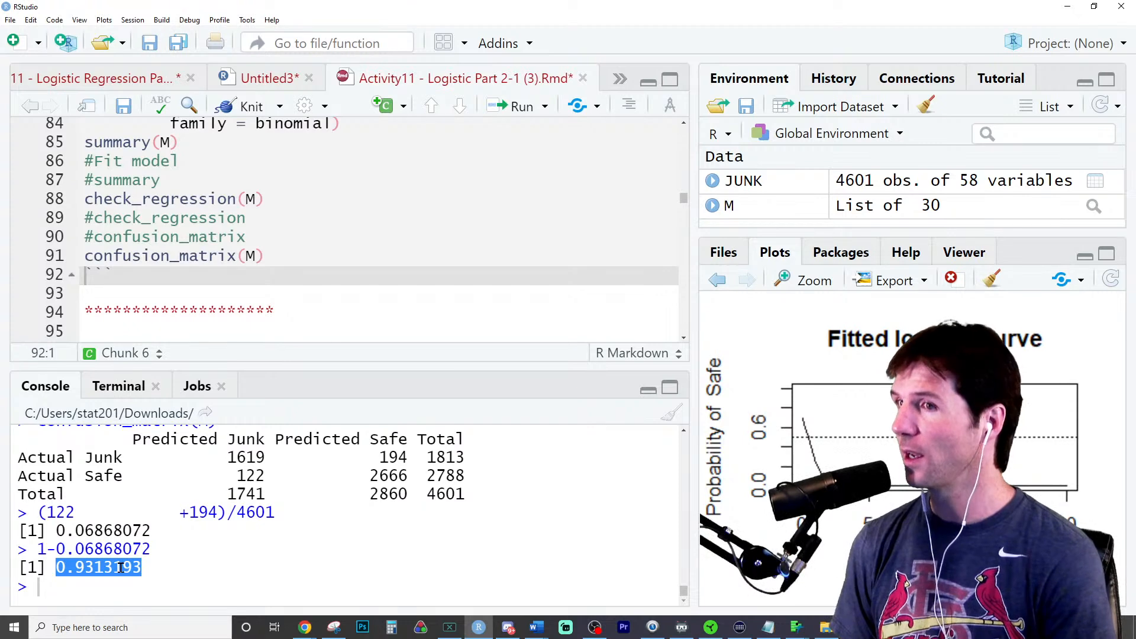
pyautogui.scroll(-3, 388, 299)
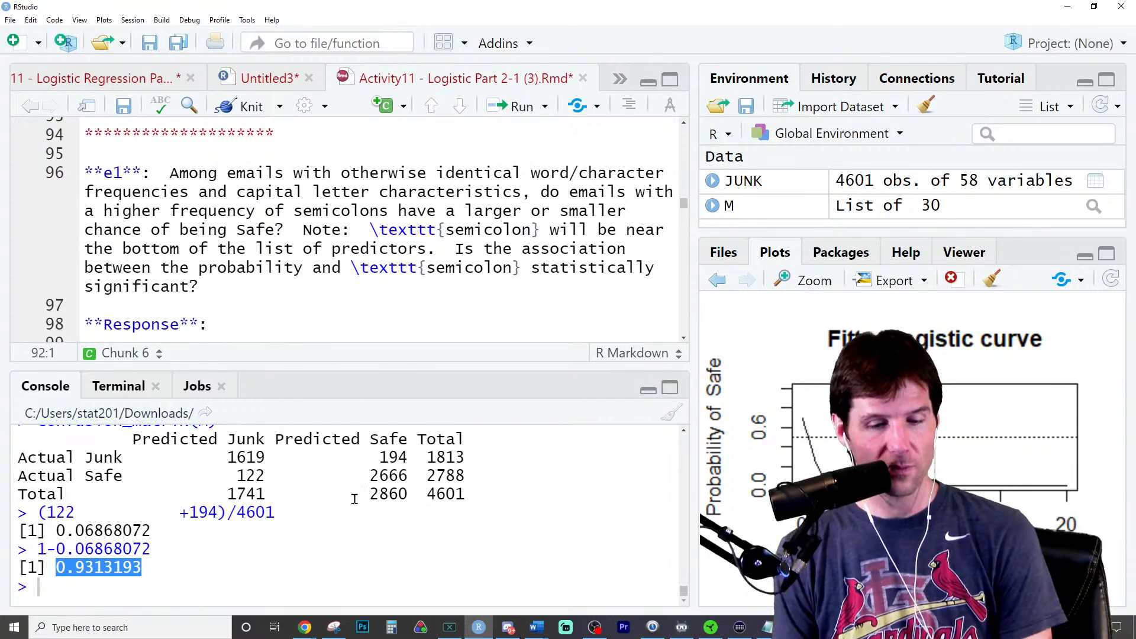
pyautogui.click(234, 584)
pyautogui.write('su')
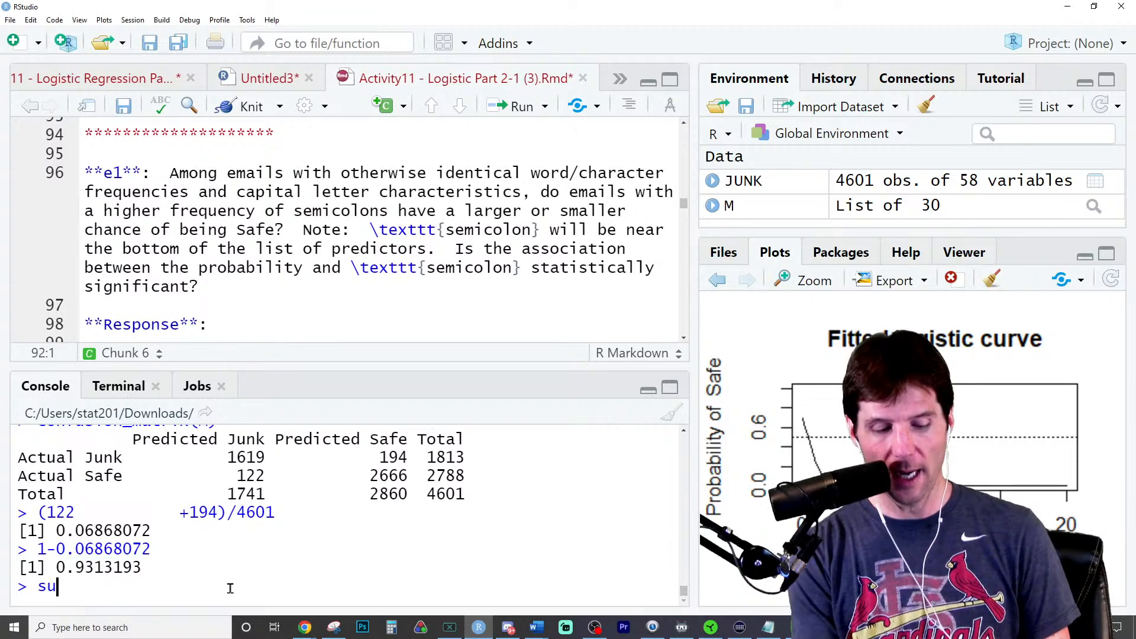
pyautogui.write('mmary(M')
pyautogui.press('Return')
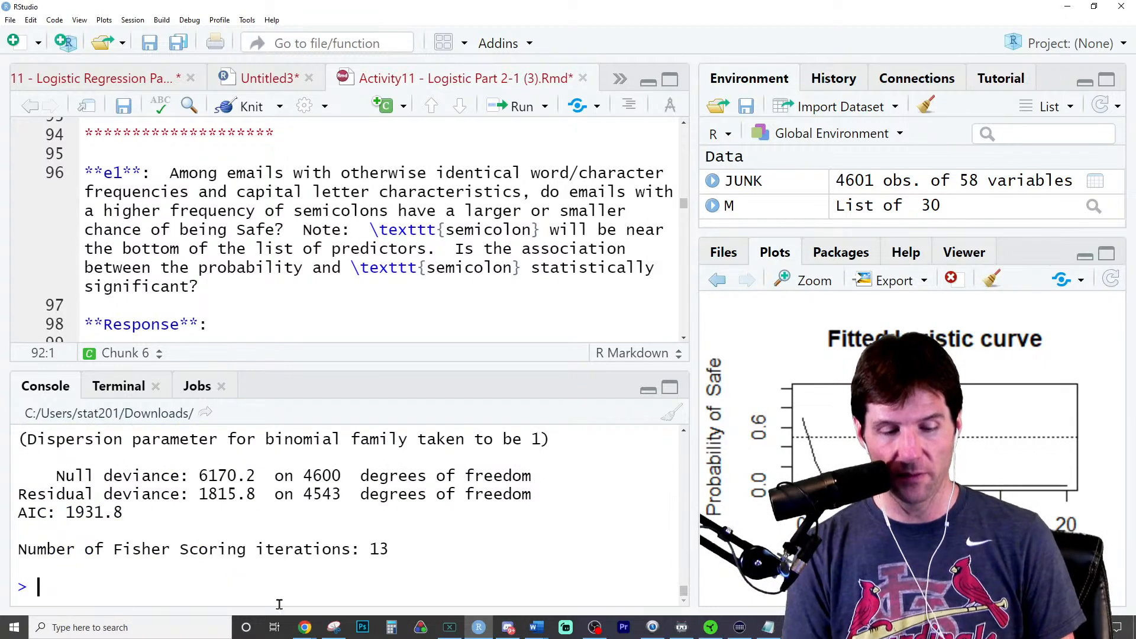
pyautogui.scroll(3, 539, 499)
pyautogui.scroll(2, 540, 499)
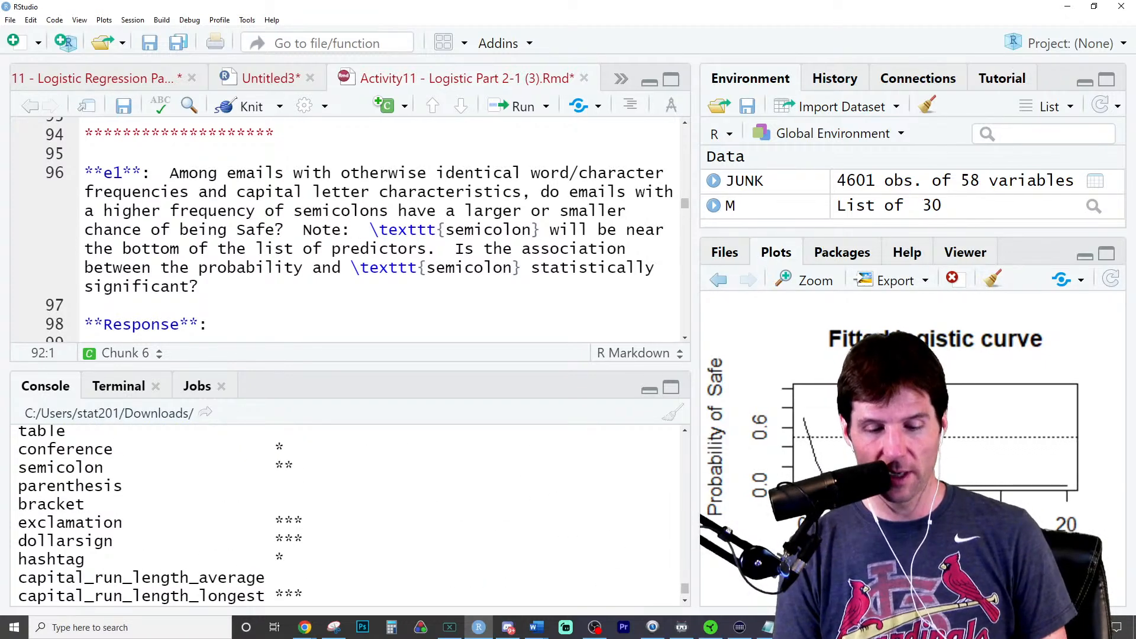
# - Widen the editor and console area and rerun summary(M) so the coefficient table fits without wrapping
pyautogui.moveTo(699, 502); pyautogui.dragTo(804, 504)
pyautogui.scroll(-5, 645, 536)
pyautogui.press('Up')
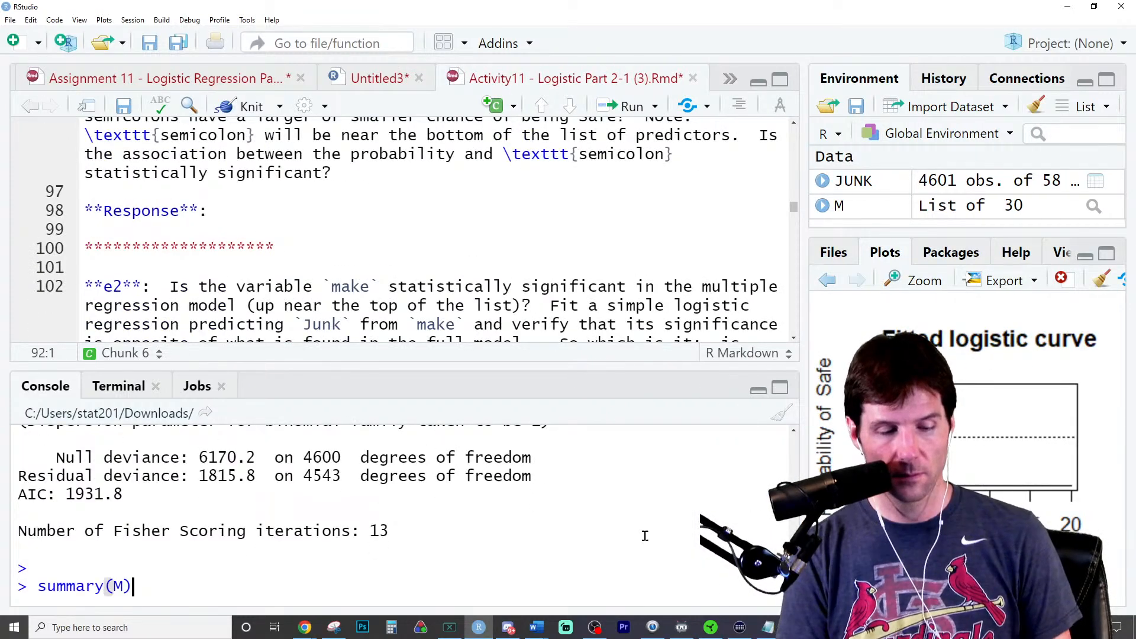
pyautogui.press('Return')
# - Examine the semicolon row of the full model's coefficient table for its estimate and significance
pyautogui.scroll(3, 634, 527)
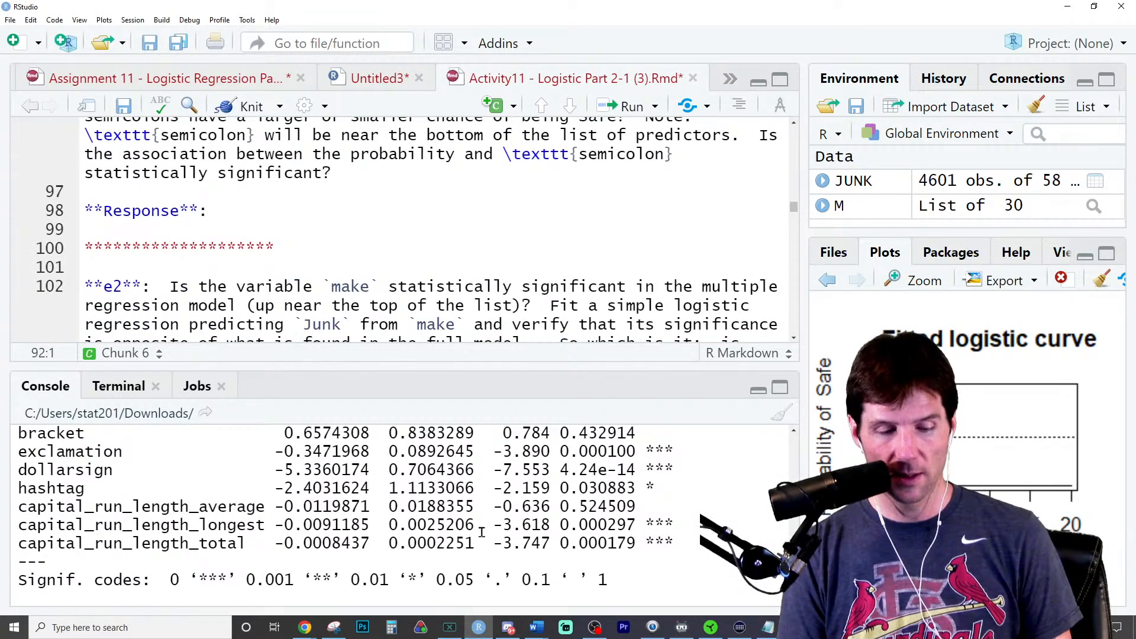
pyautogui.scroll(2, 365, 520)
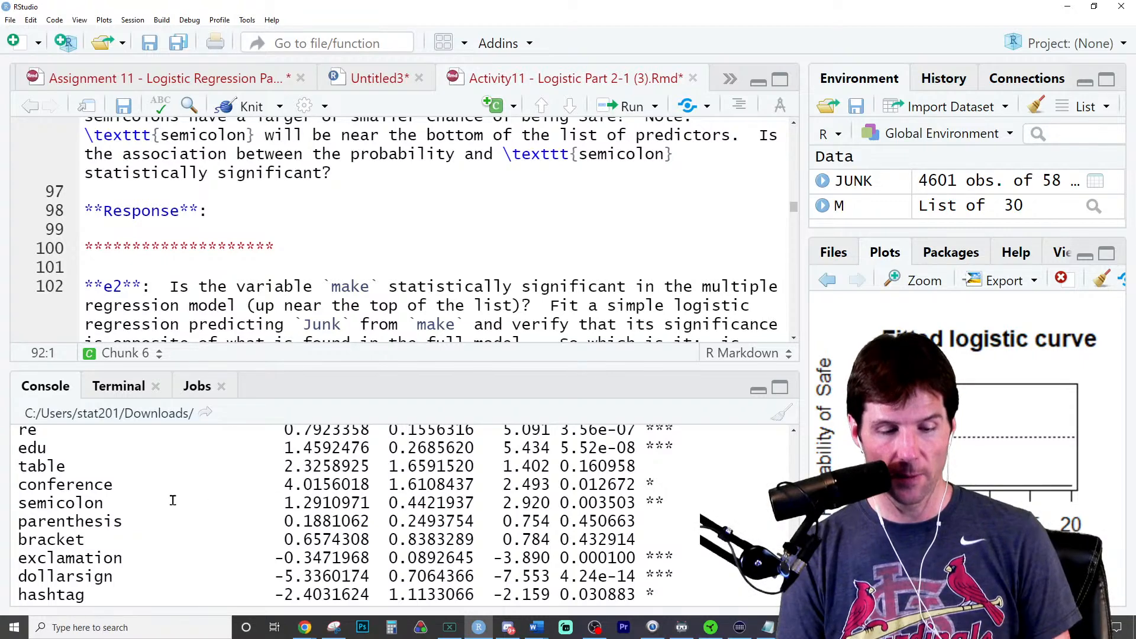
pyautogui.tripleClick(173, 501)
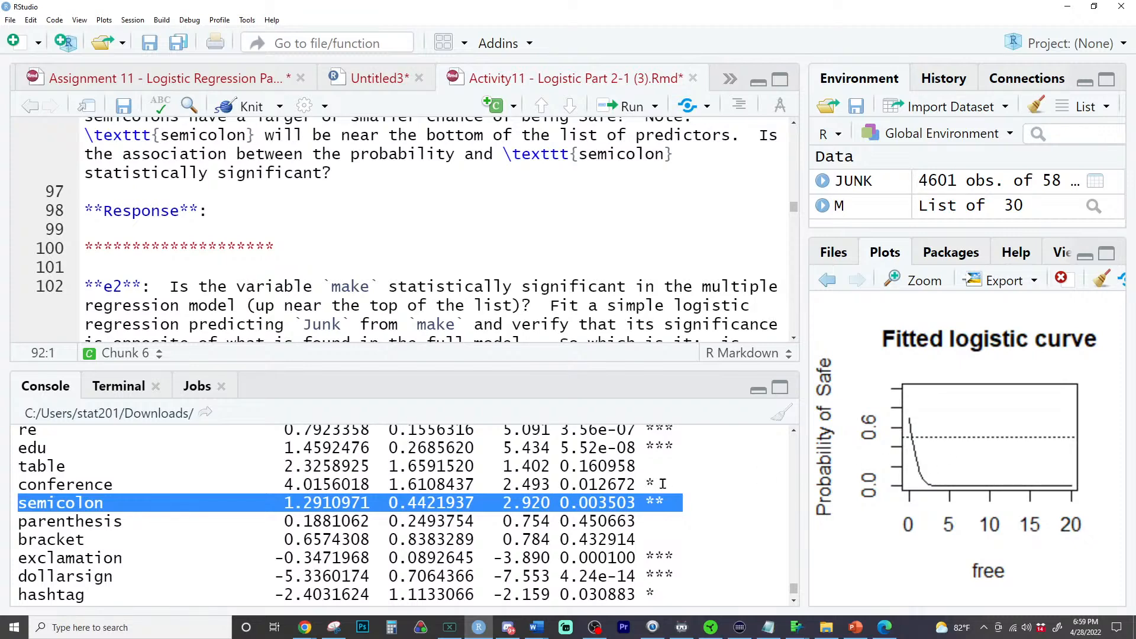
pyautogui.doubleClick(79, 507)
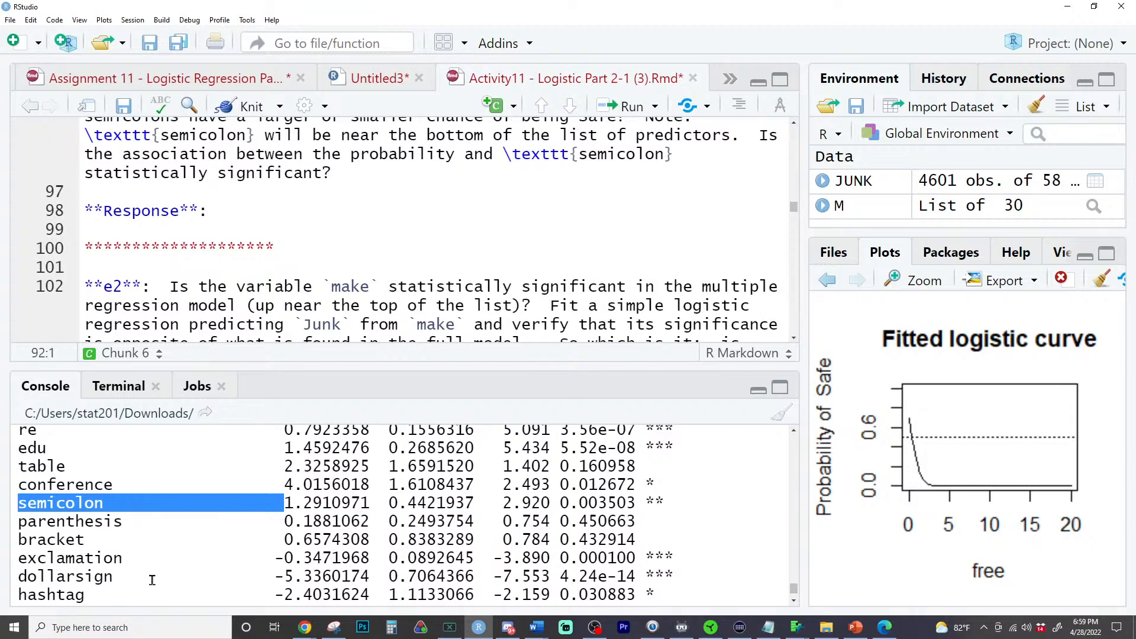
pyautogui.doubleClick(327, 502)
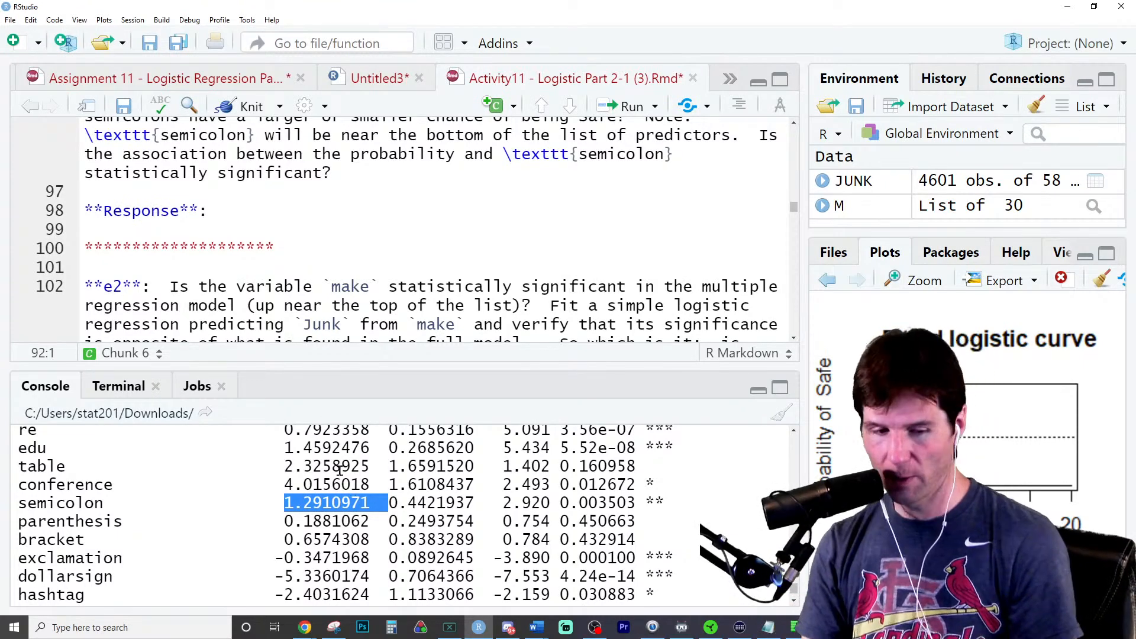
# - Read question e2 and examine the estimate and p-value of make in the full model's coefficient table
pyautogui.scroll(-3, 334, 305)
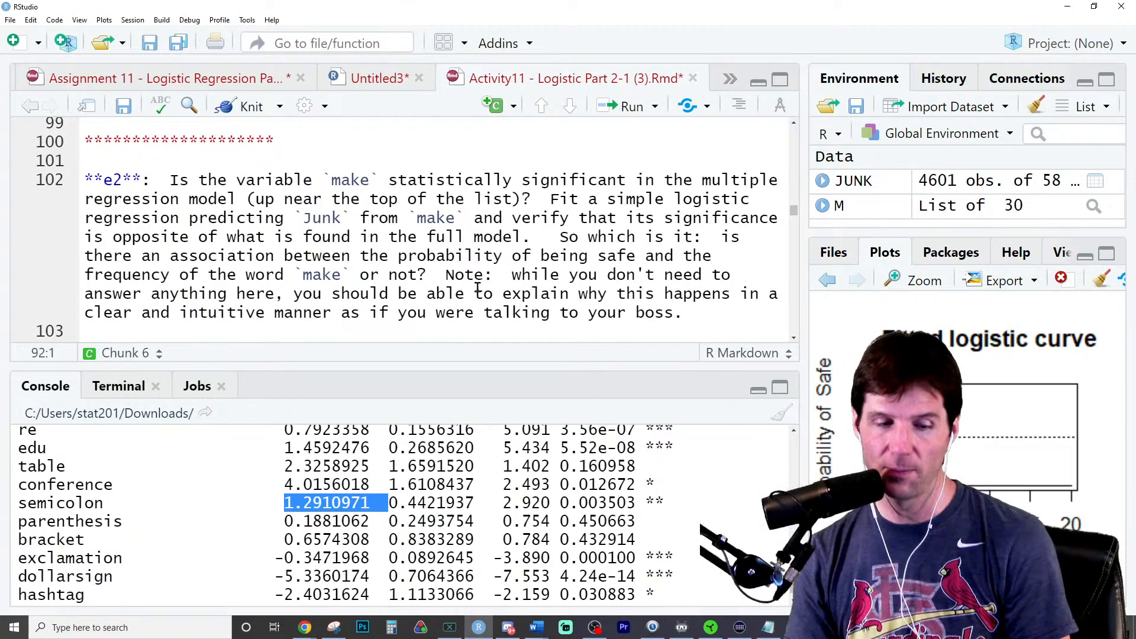
pyautogui.scroll(1, 477, 288)
pyautogui.scroll(-2, 473, 290)
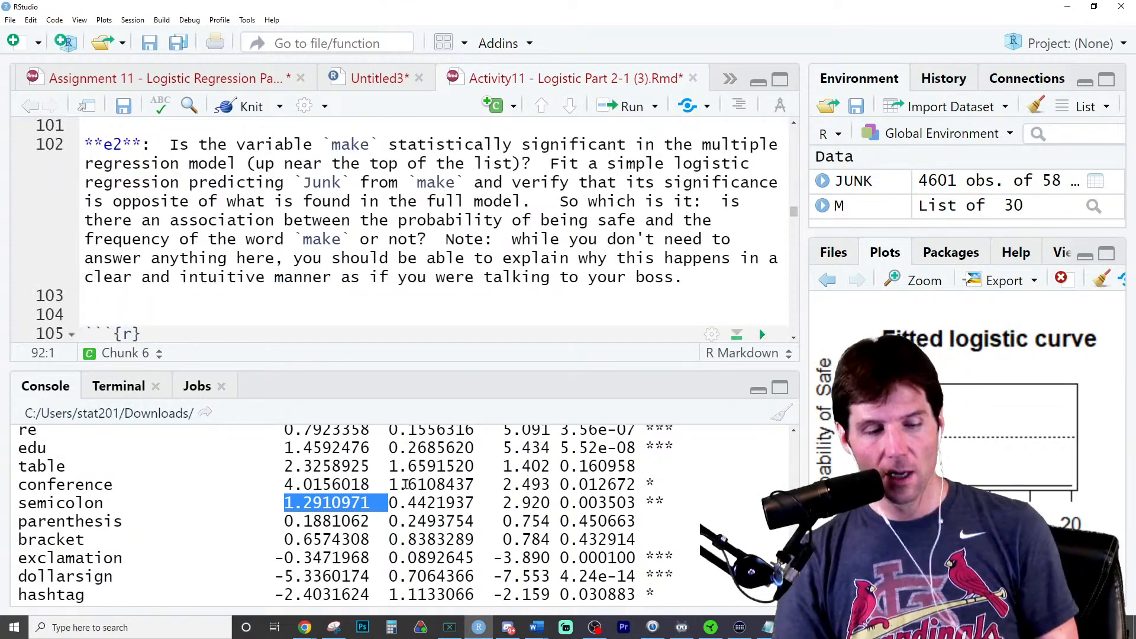
pyautogui.scroll(5, 403, 491)
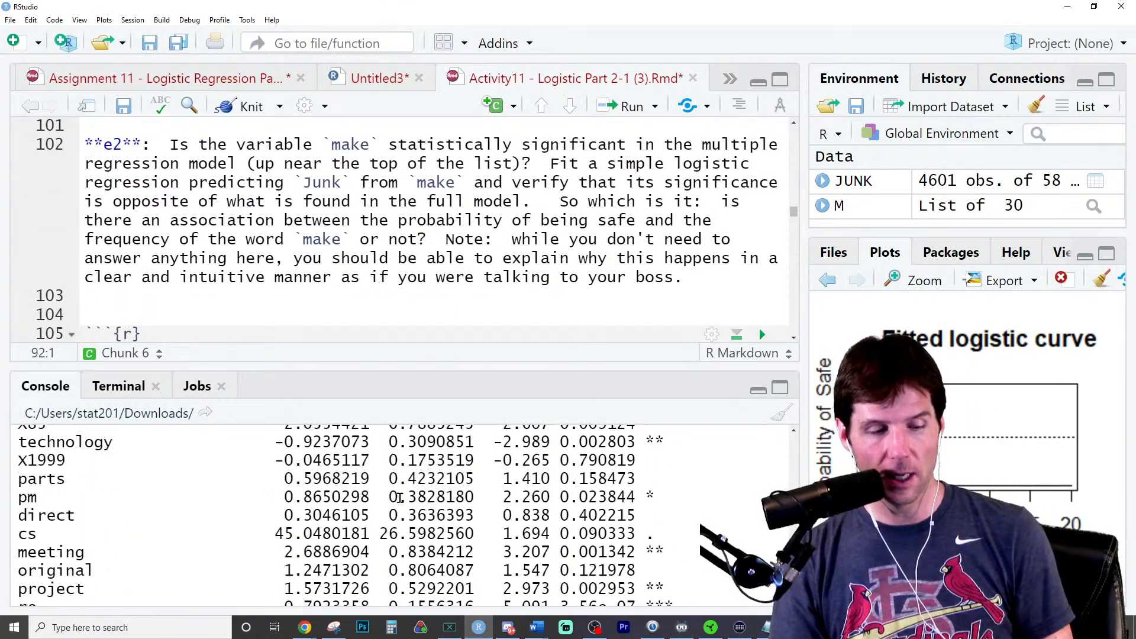
pyautogui.scroll(6, 400, 498)
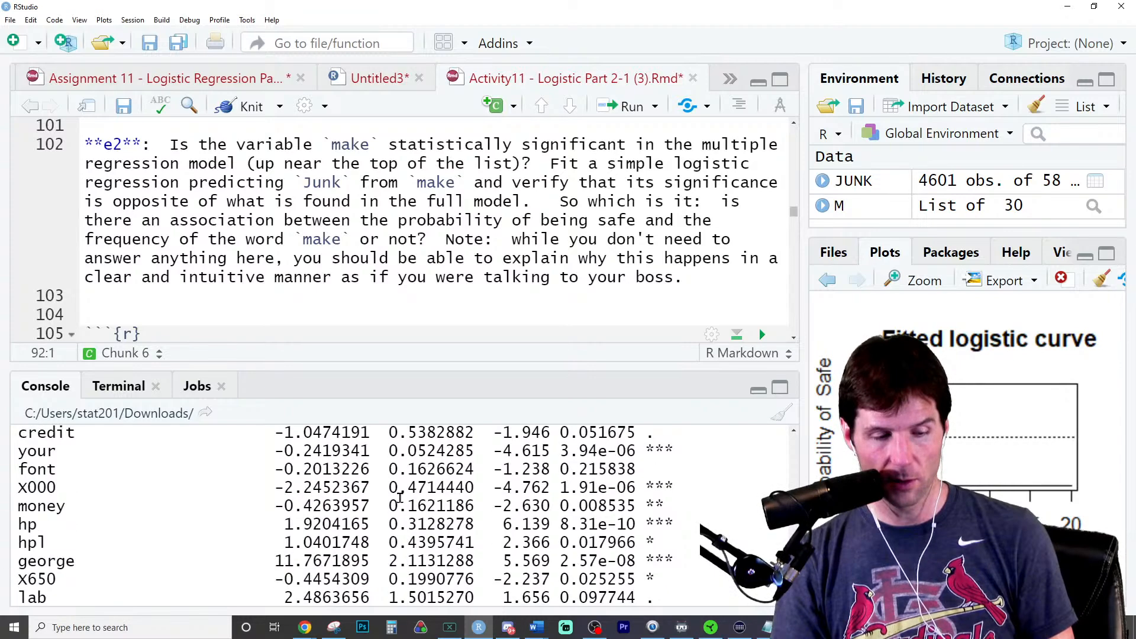
pyautogui.scroll(6, 399, 499)
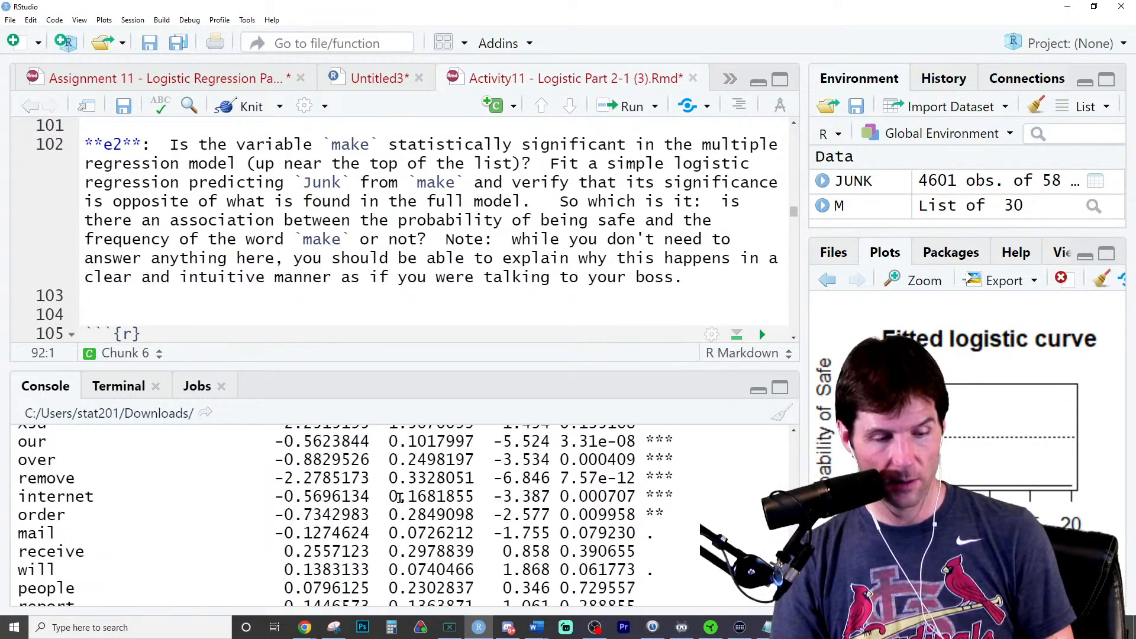
pyautogui.scroll(3, 400, 498)
pyautogui.doubleClick(325, 459)
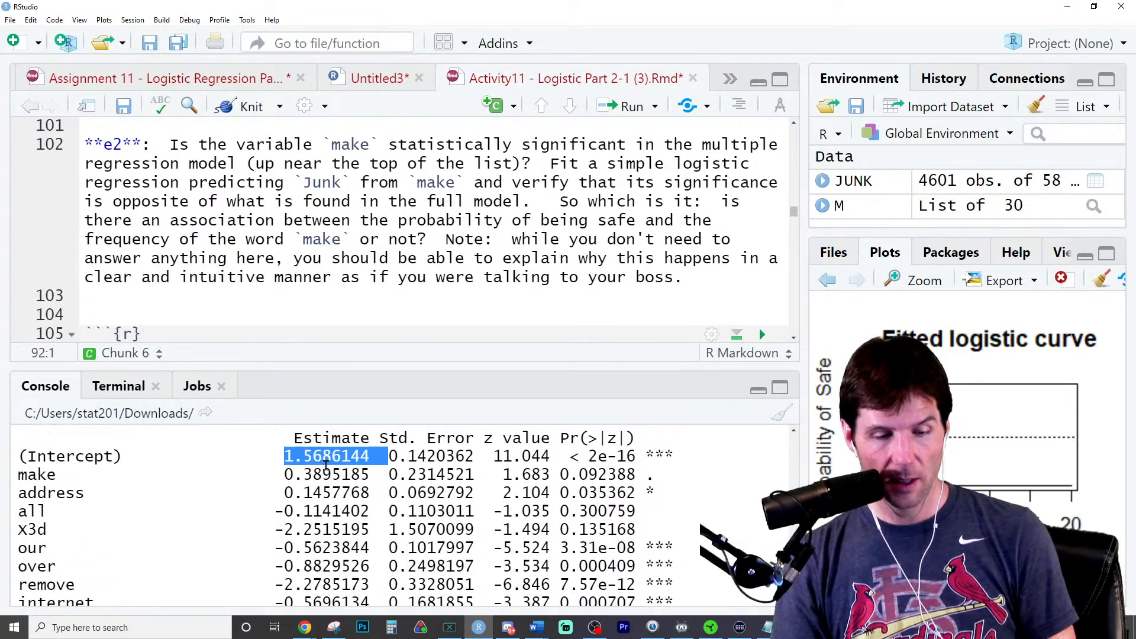
pyautogui.doubleClick(326, 473)
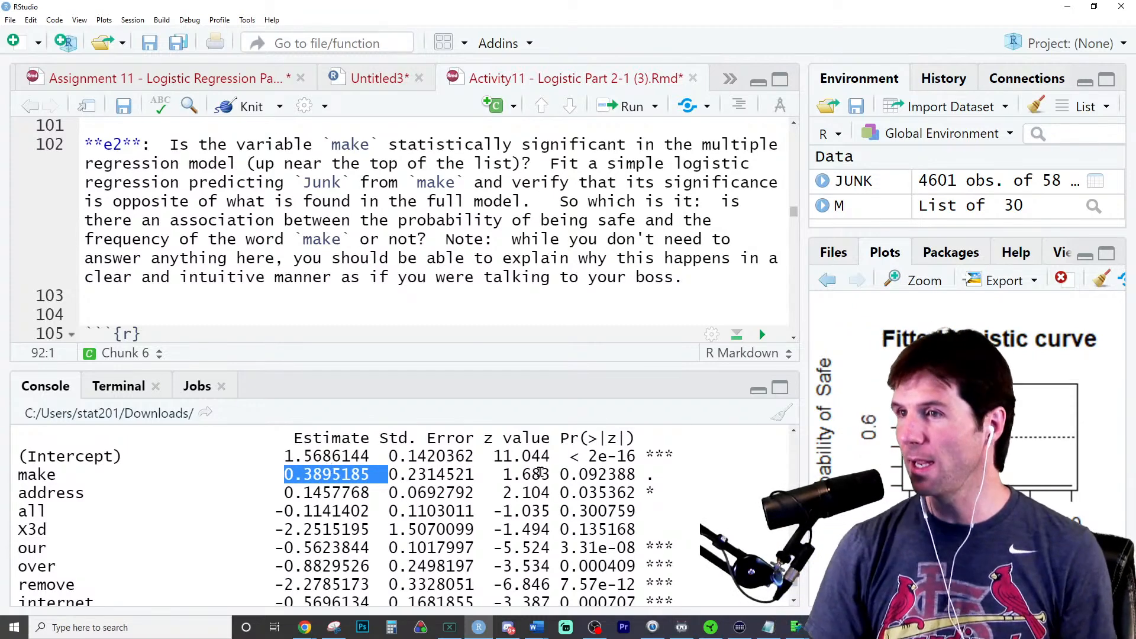
pyautogui.doubleClick(592, 476)
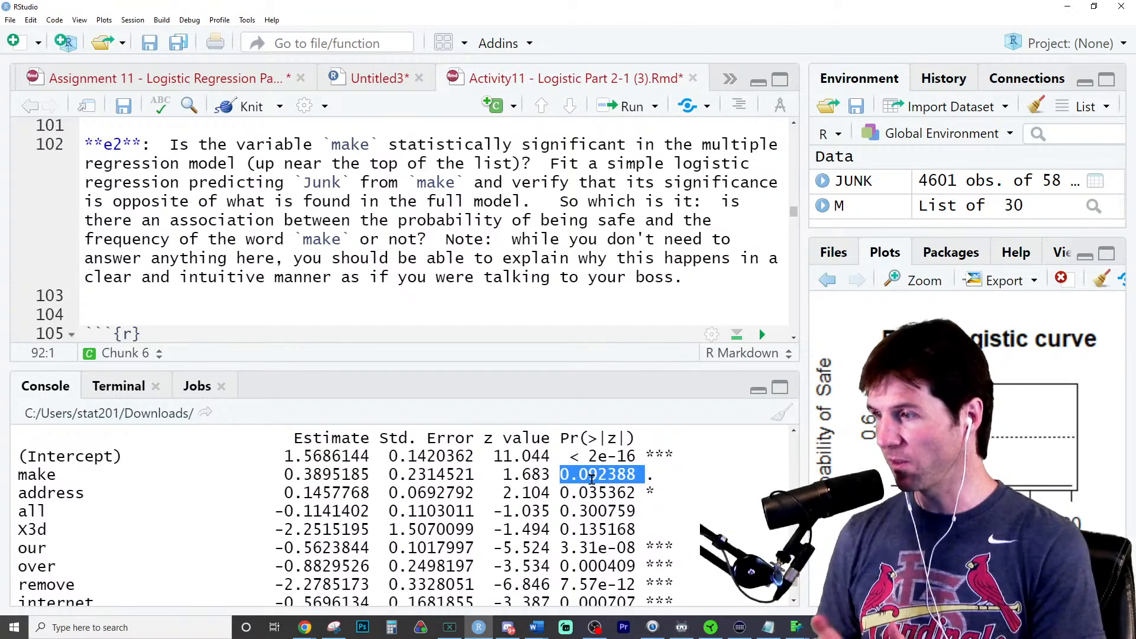
# - Copy the full model's glm call from the start of the chunk and paste it below confusion_matrix(M)
pyautogui.scroll(10, 665, 251)
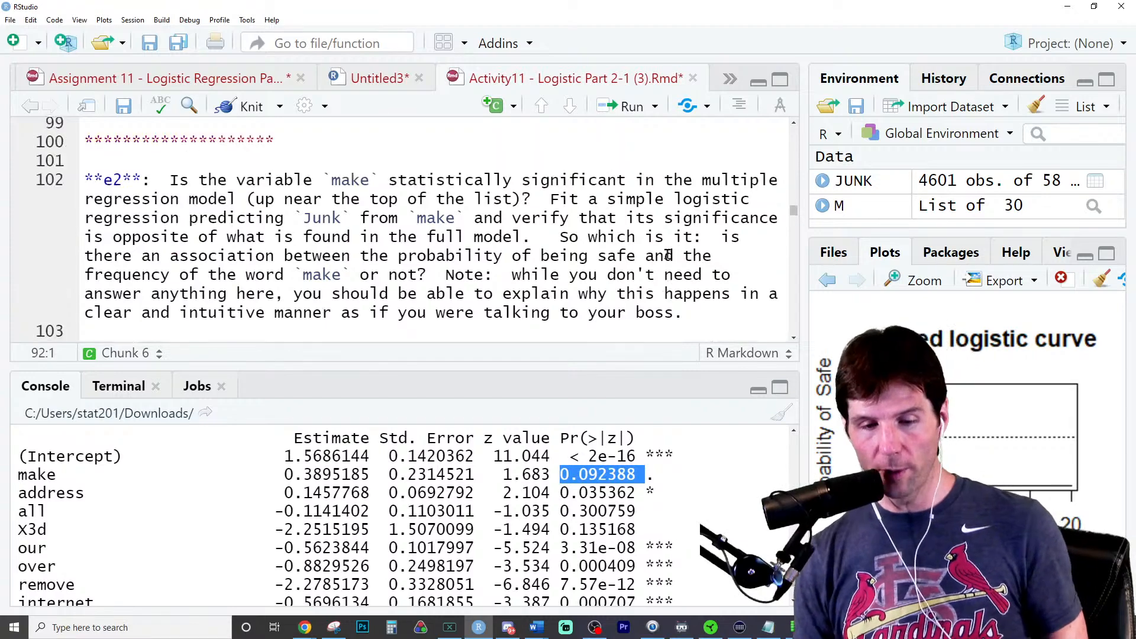
pyautogui.scroll(-2, 583, 248)
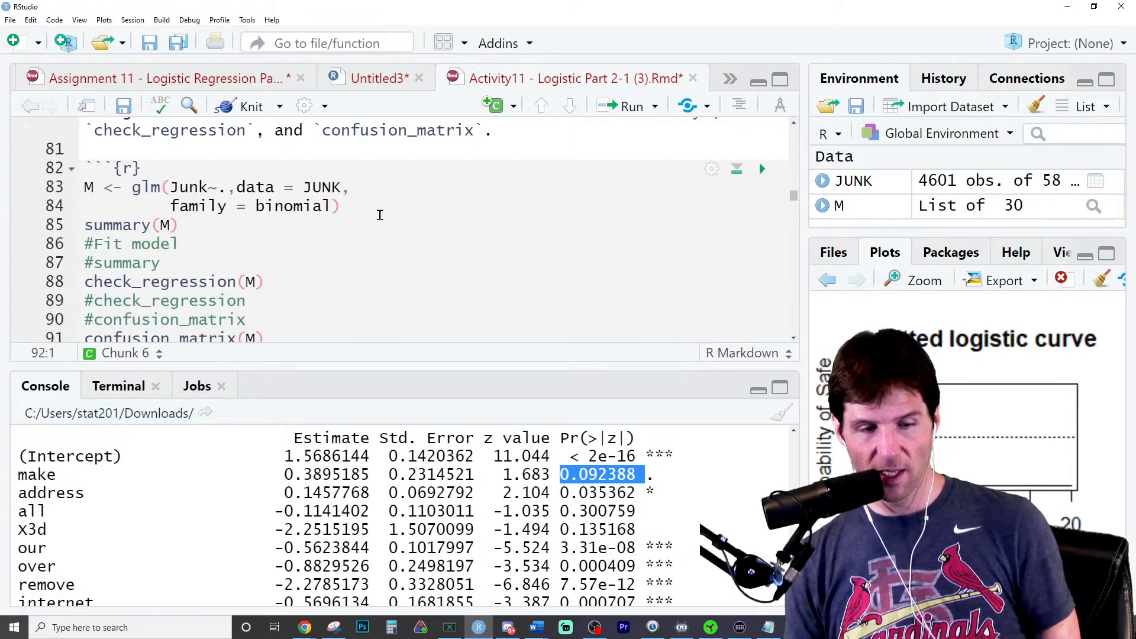
pyautogui.moveTo(380, 215); pyautogui.dragTo(28, 185)
pyautogui.scroll(-3, 353, 243)
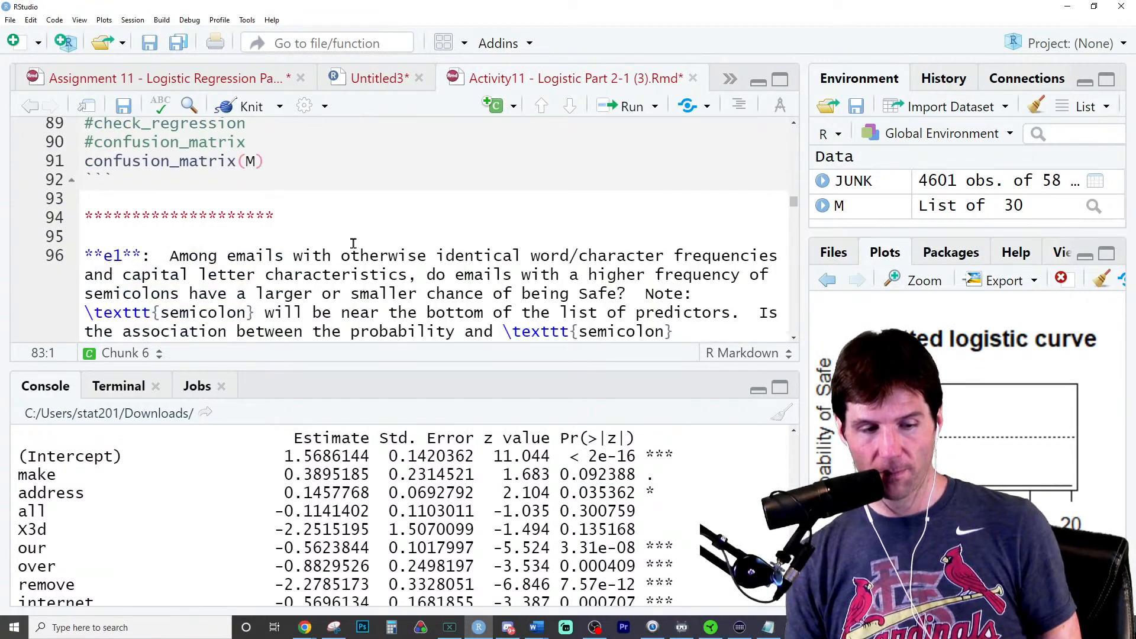
pyautogui.click(332, 169)
pyautogui.press('Return')
pyautogui.press('Return')
pyautogui.press('Return')
pyautogui.write('M <- glm(Junk~.,data = JUNK,          family = binomial)')
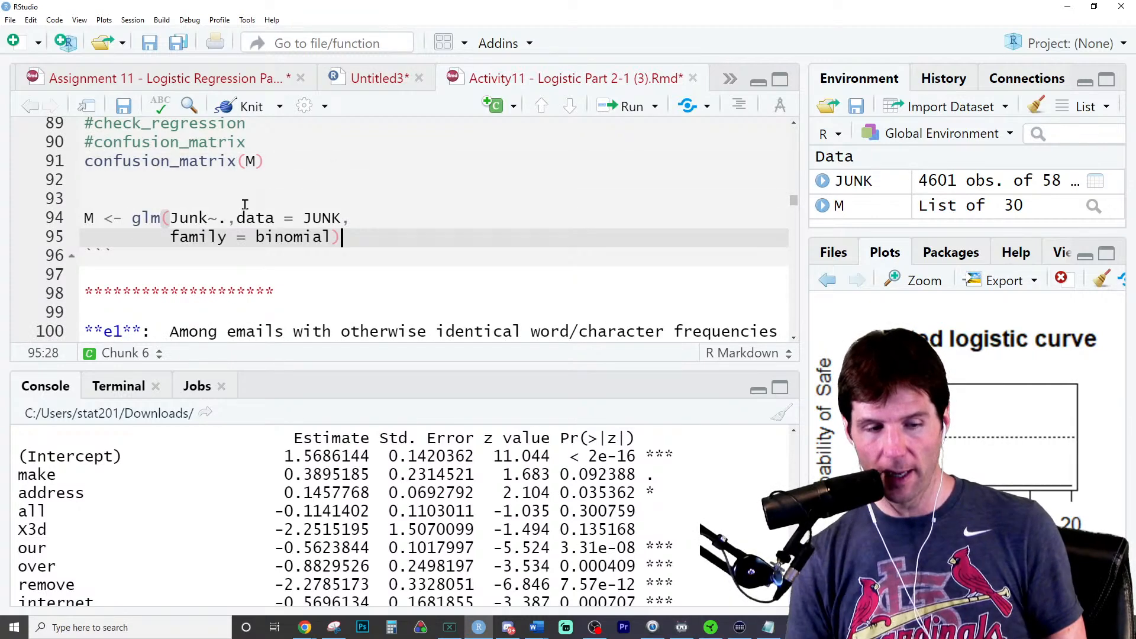
# - Change the pasted glm formula to Junk~make so that make is its only predictor
pyautogui.click(219, 219)
pyautogui.press('Delete')
pyautogui.write('Make')
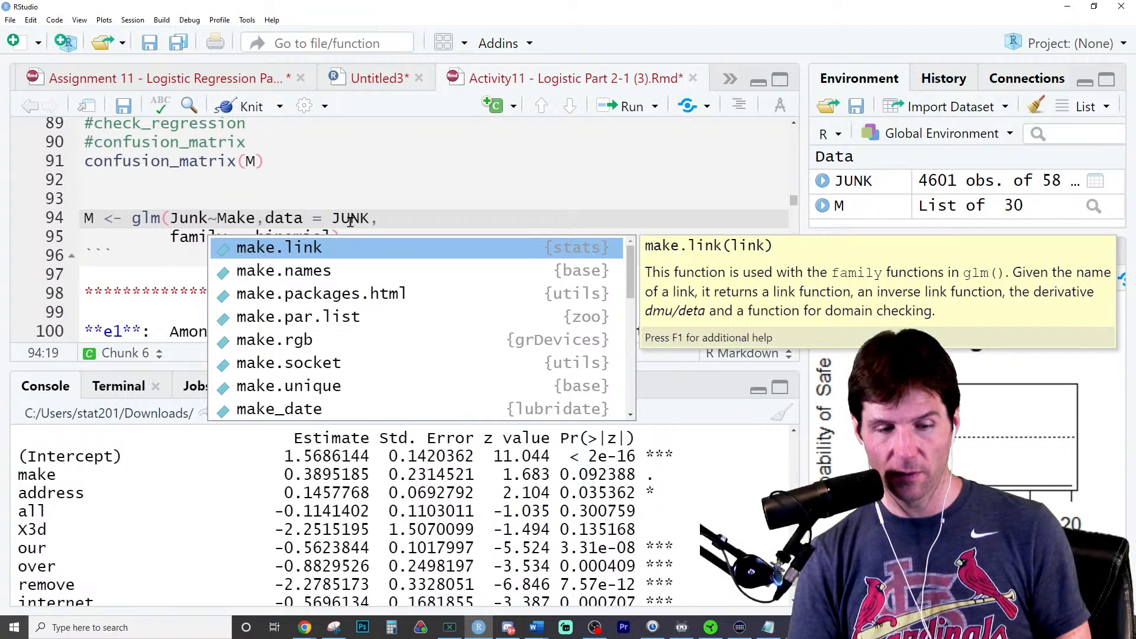
pyautogui.press('Escape')
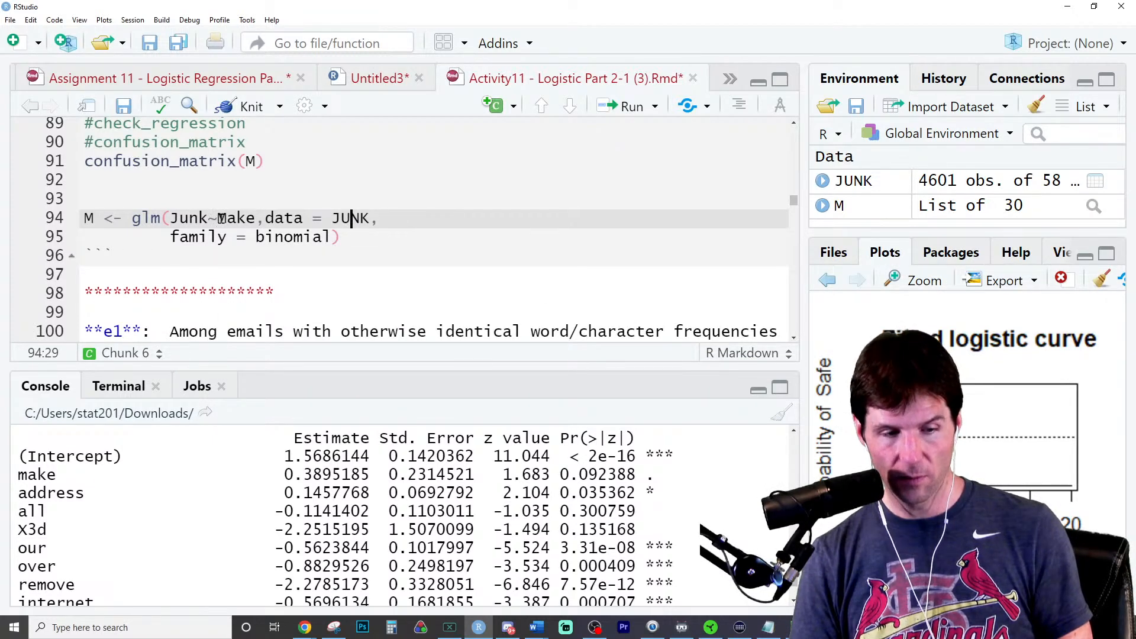
pyautogui.press('Left')
pyautogui.press('Left')
pyautogui.press('Left')
pyautogui.press('BackSpace')
pyautogui.write(',')
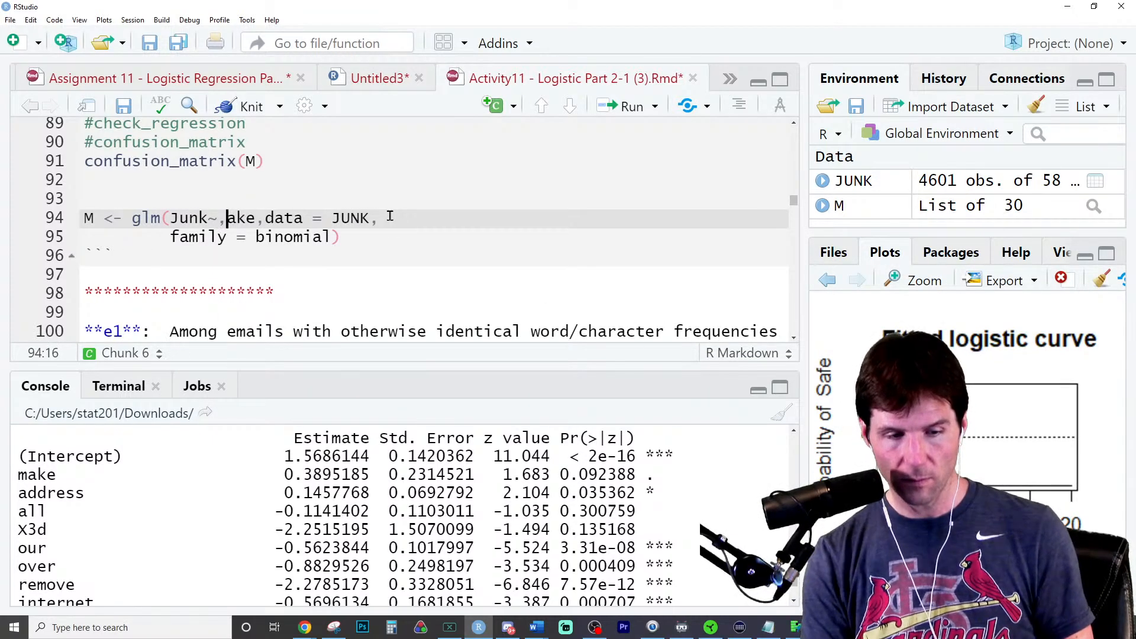
pyautogui.press('BackSpace')
pyautogui.write('m')
# - Rename the simple logistic model as M.Make and run its glm call
pyautogui.press('Home')
pyautogui.press('Right')
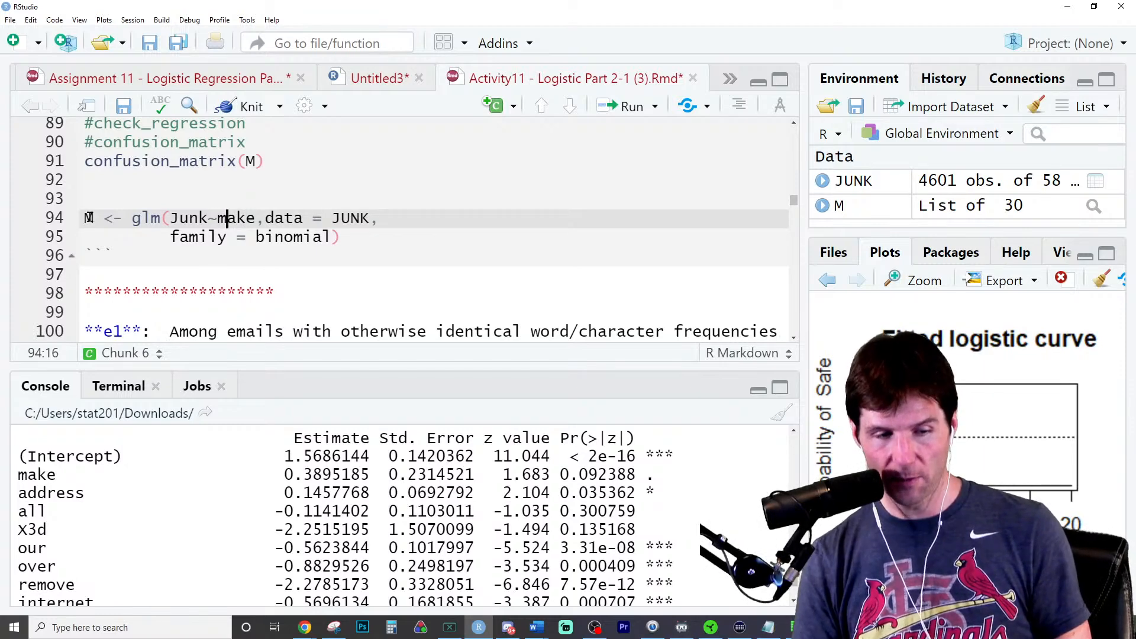
pyautogui.write('.Make')
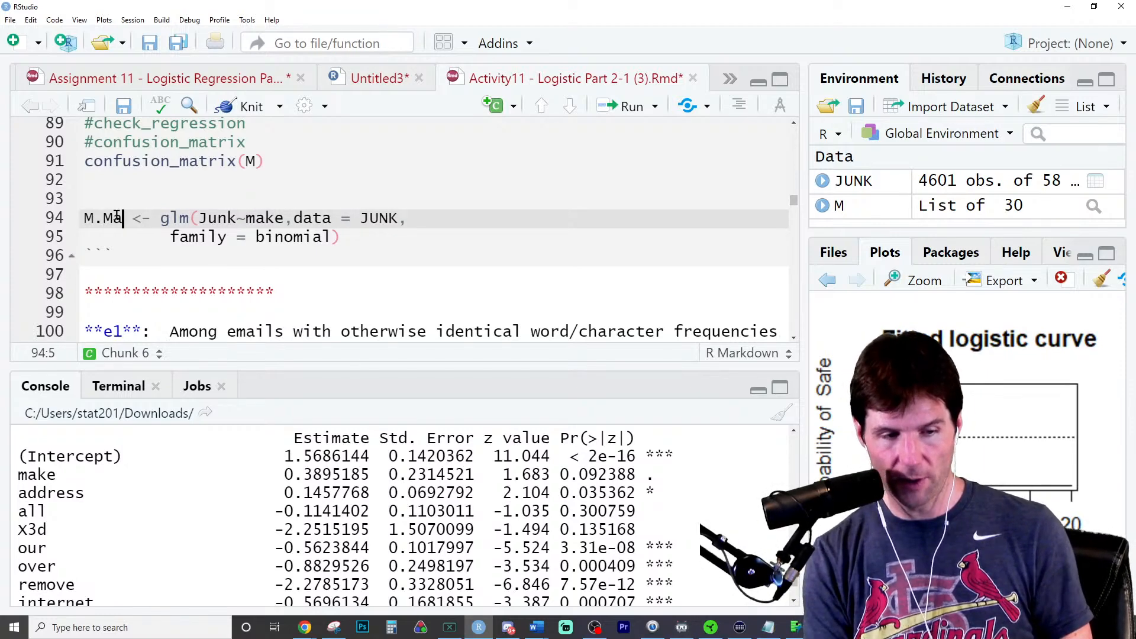
pyautogui.hotkey('ctrl', 'Return')
# - Add summary(M.Make) below the simple model's glm call and run it
pyautogui.press('Return')
pyautogui.press('Up')
pyautogui.write('su')
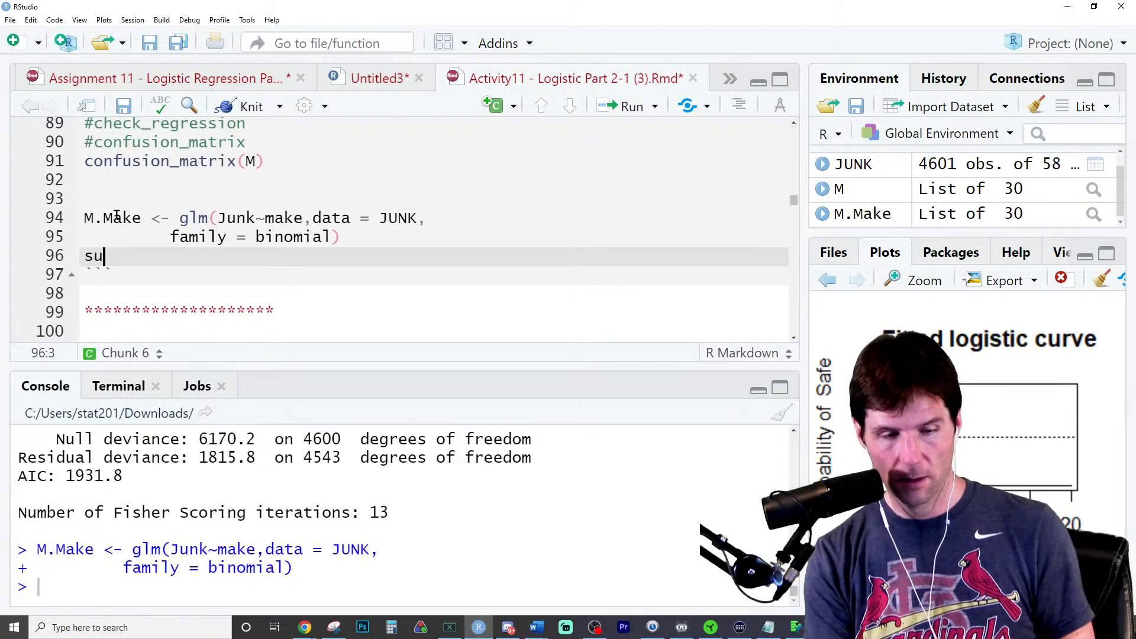
pyautogui.write('mmary(M.Mak')
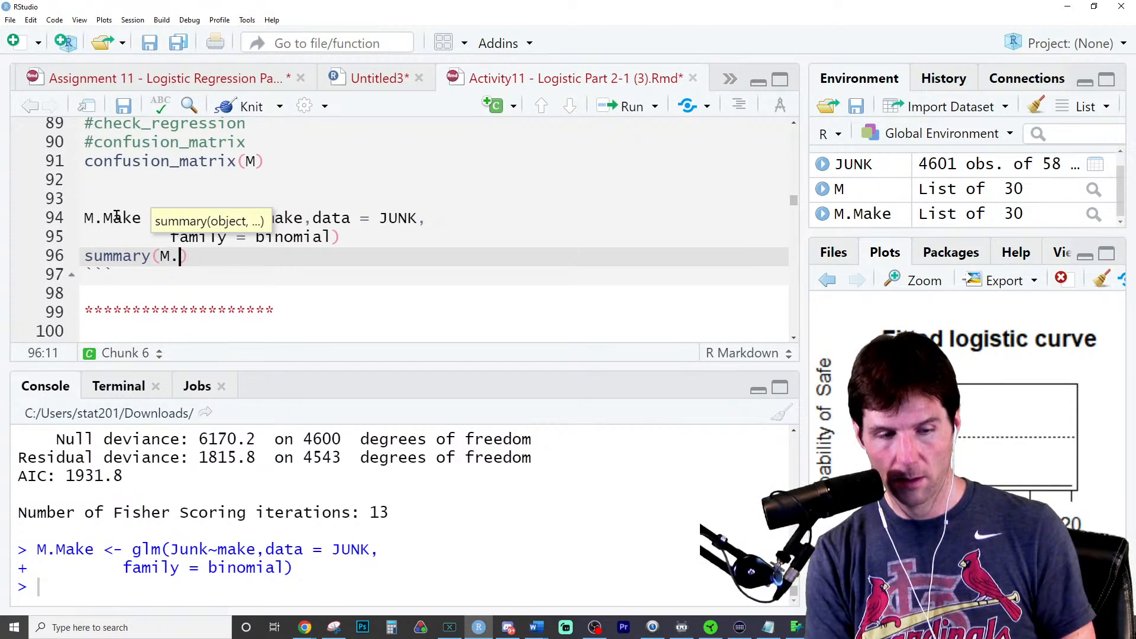
pyautogui.write('e')
pyautogui.hotkey('ctrl', 'Return')
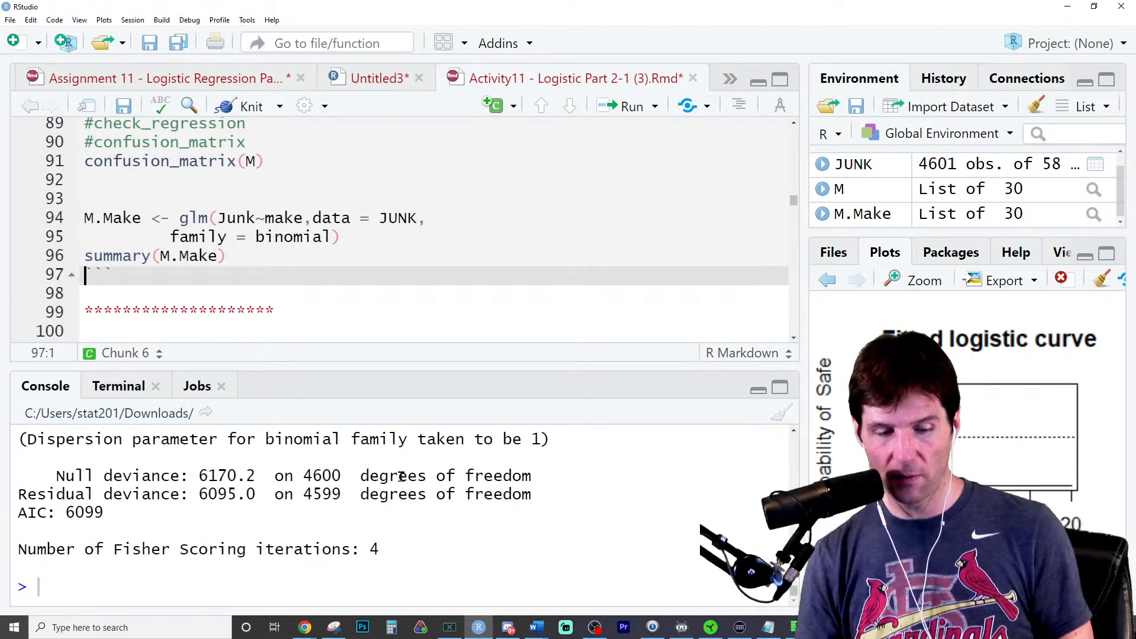
# - Examine the sign and significance of the make coefficient in the simple model's summary
pyautogui.scroll(3, 401, 476)
pyautogui.tripleClick(433, 510)
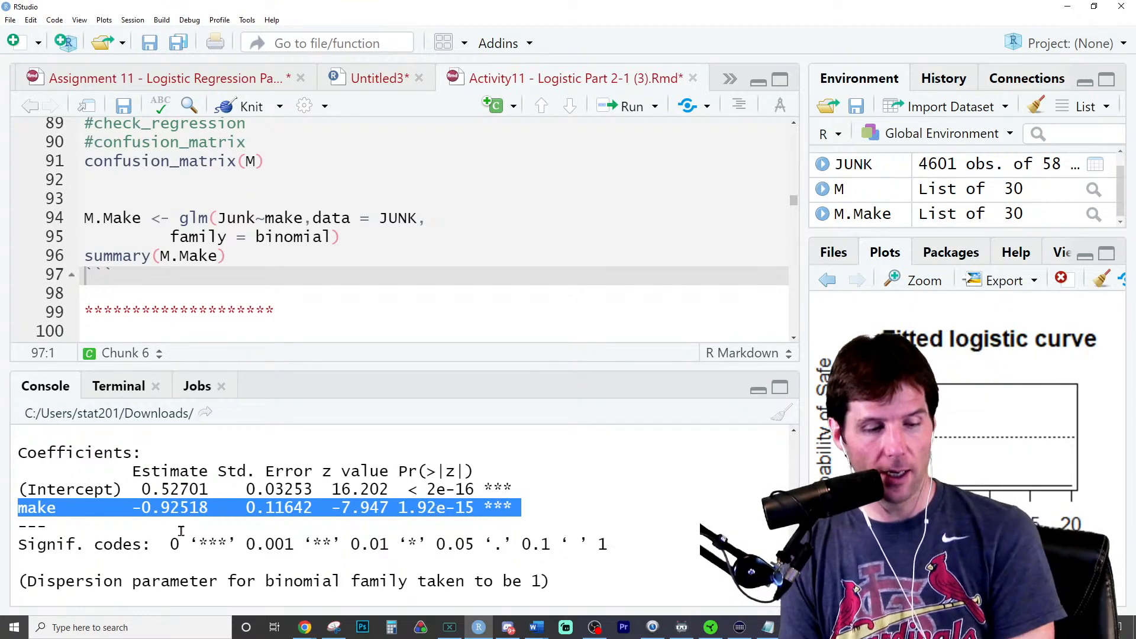
pyautogui.click(151, 514)
pyautogui.moveTo(135, 506); pyautogui.dragTo(208, 509)
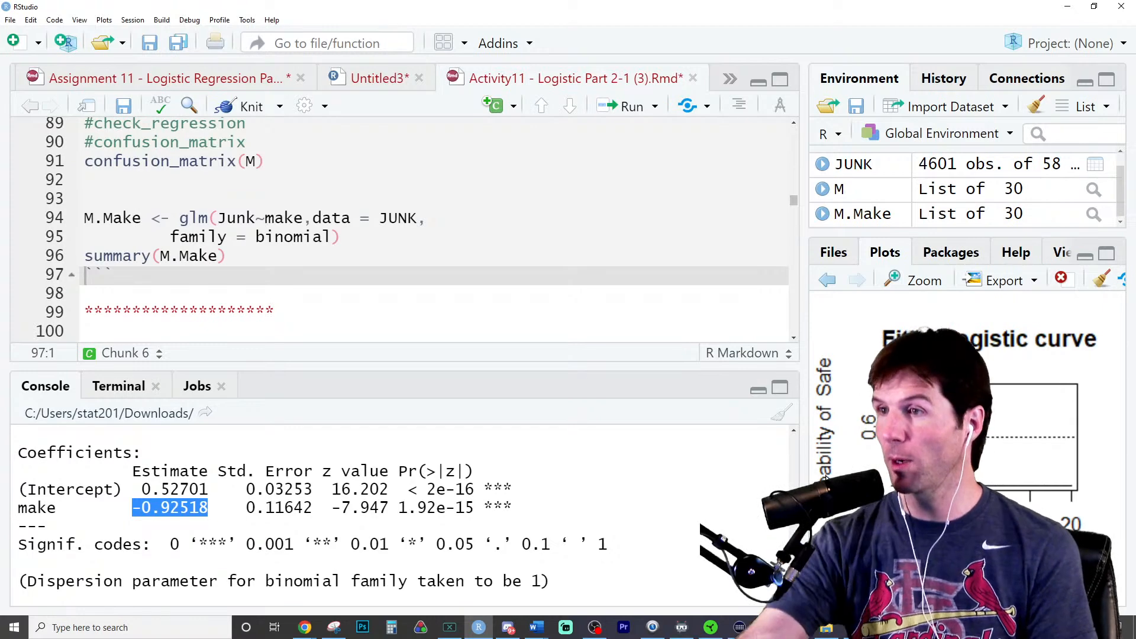
# - Add visualize_model(M.Make) below the simple model's summary call and run it
pyautogui.click(252, 257)
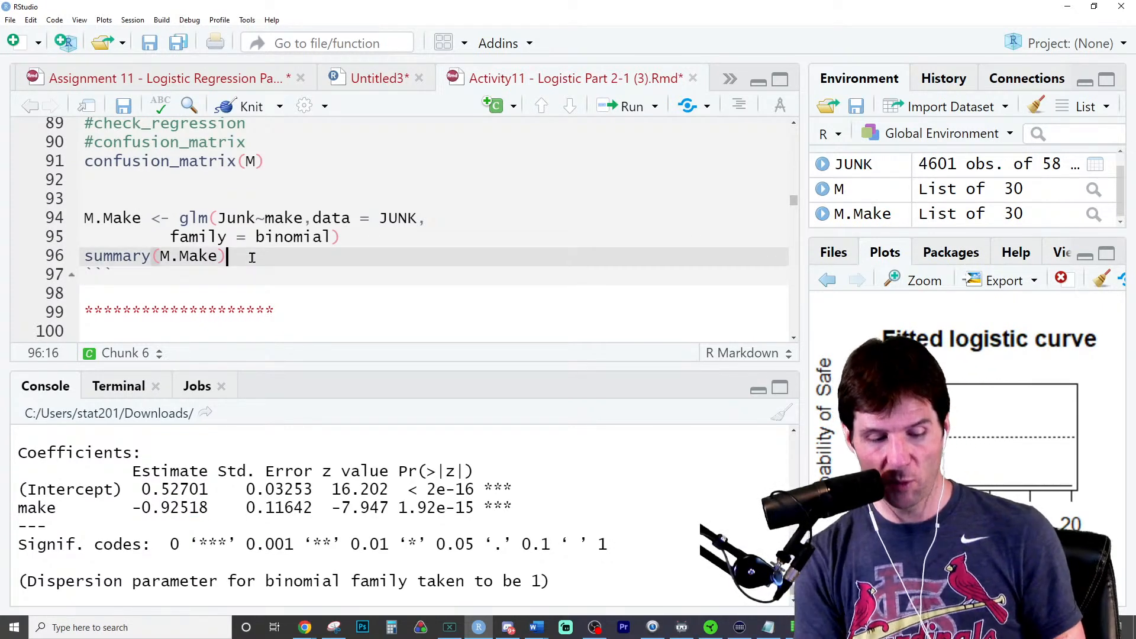
pyautogui.press('Return')
pyautogui.write('visu')
pyautogui.press('Tab')
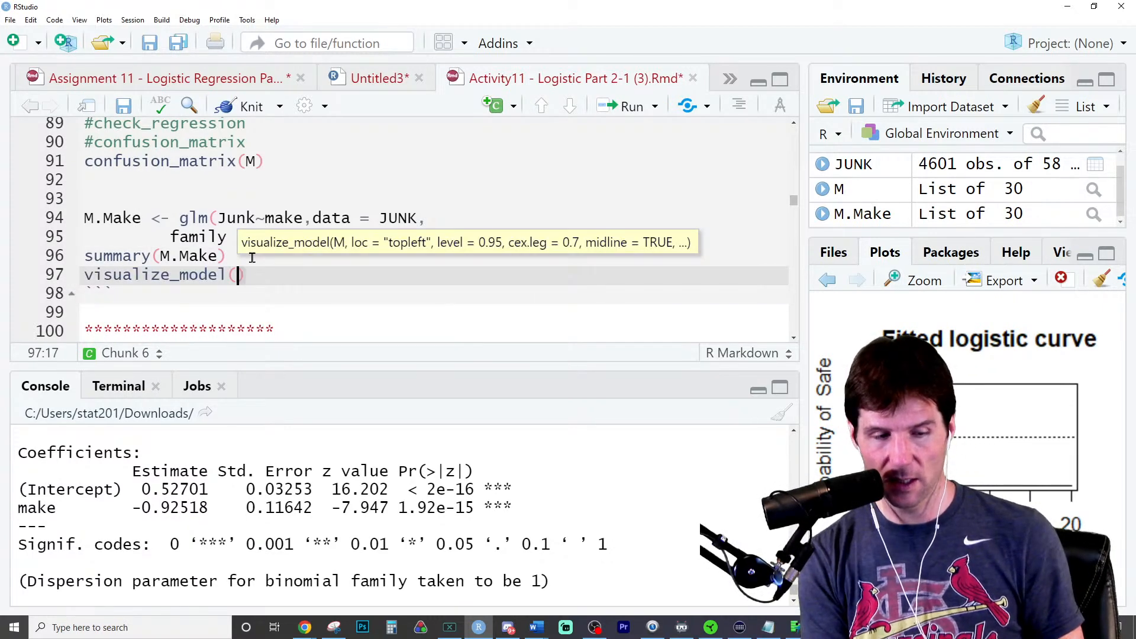
pyautogui.write('M.Make')
pyautogui.hotkey('ctrl', 'Return')
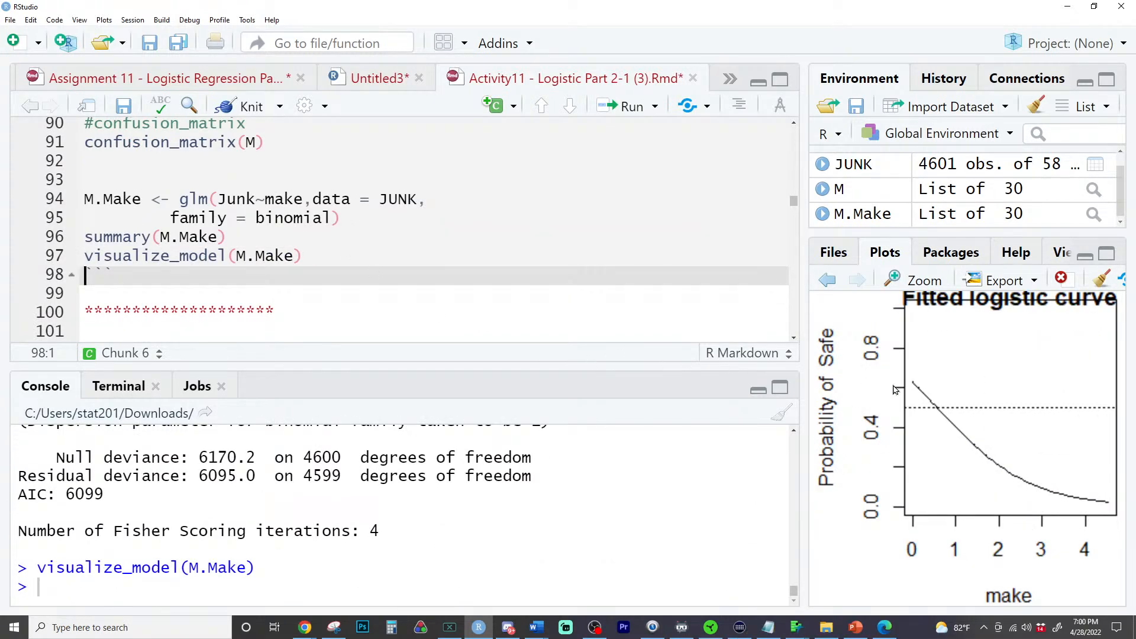
# - Compare make's p-value in the simple model's summary with its p-value in the full model's summary
pyautogui.scroll(2, 590, 485)
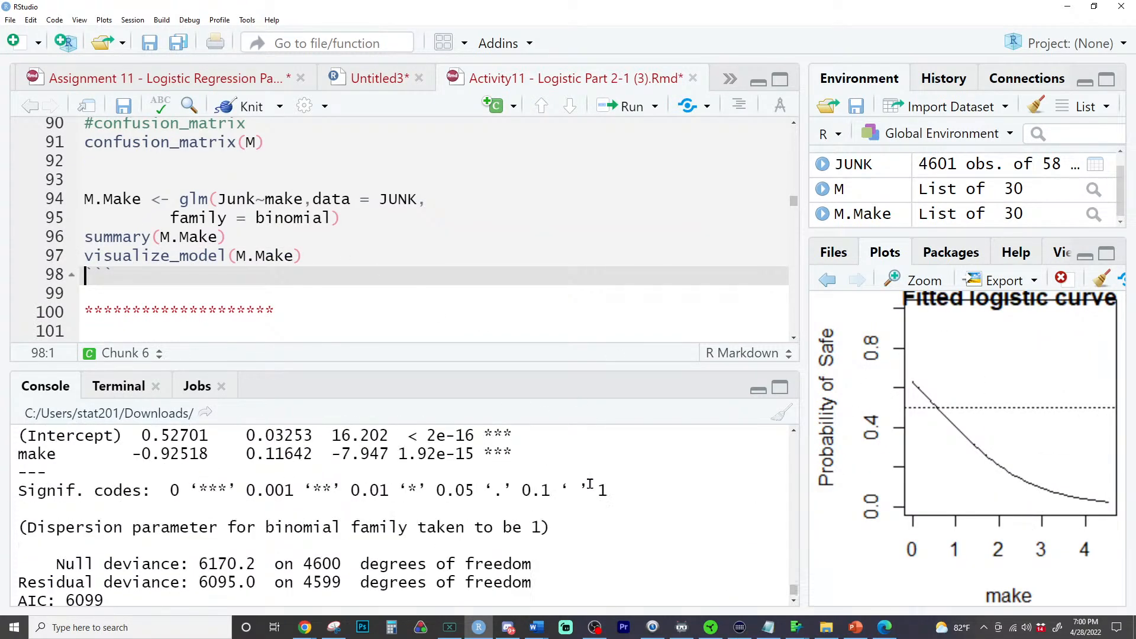
pyautogui.tripleClick(392, 453)
pyautogui.scroll(15, 492, 492)
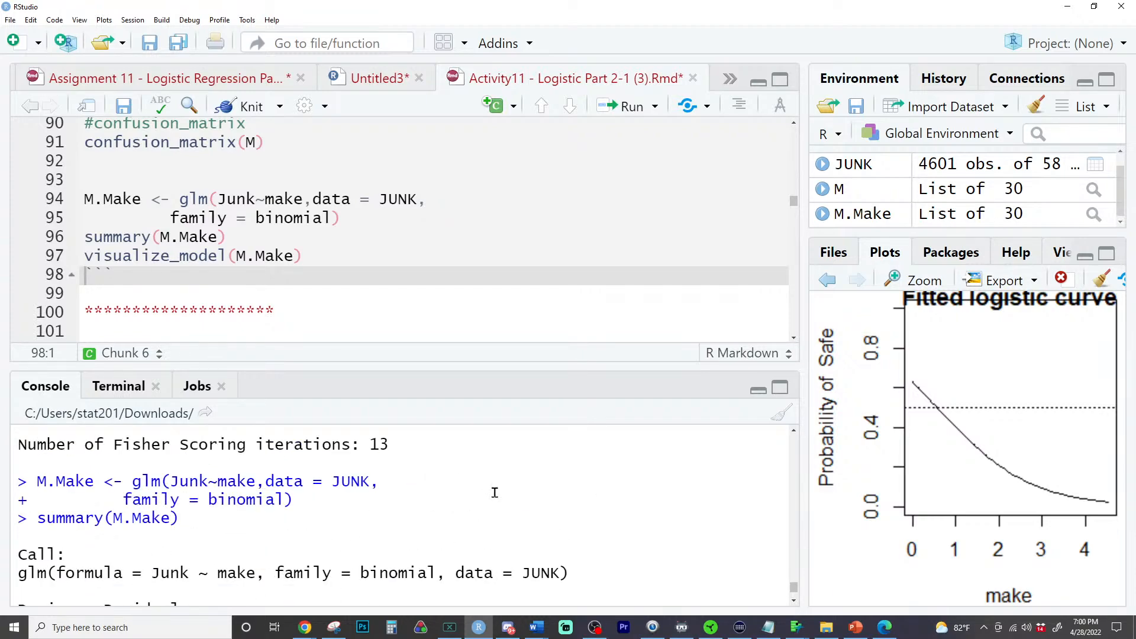
pyautogui.scroll(10, 492, 492)
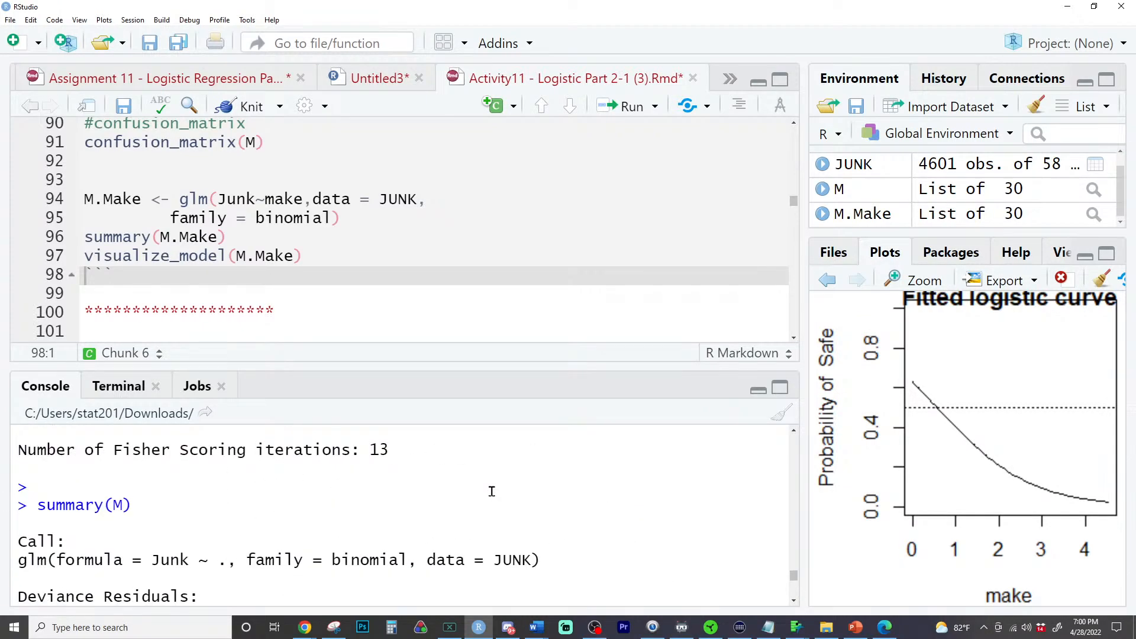
pyautogui.scroll(-3, 477, 497)
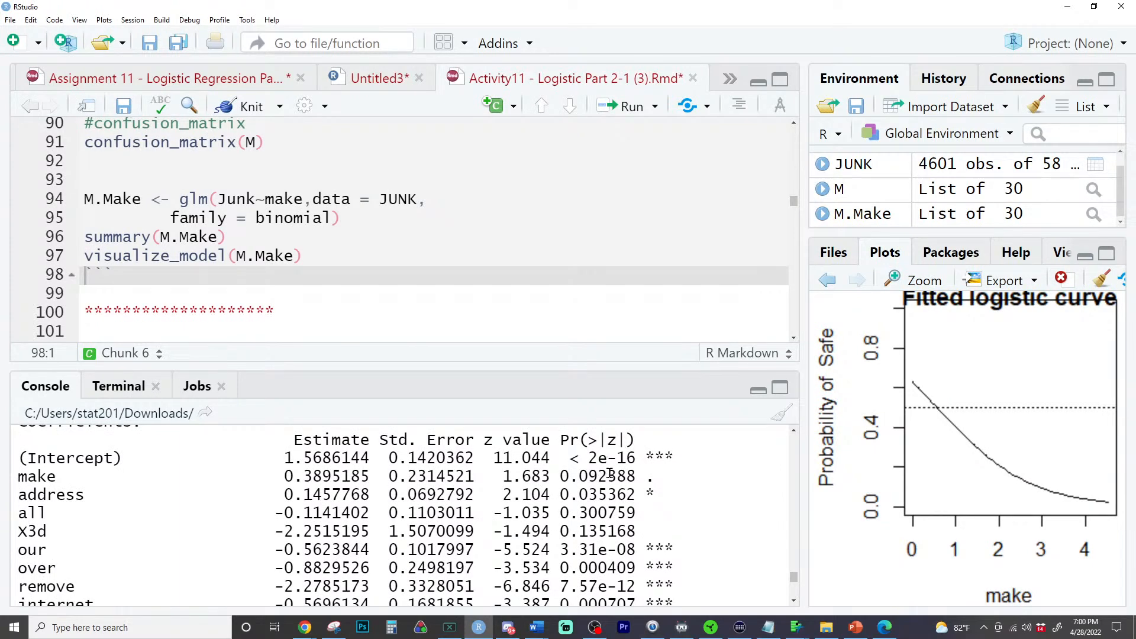
pyautogui.doubleClick(610, 475)
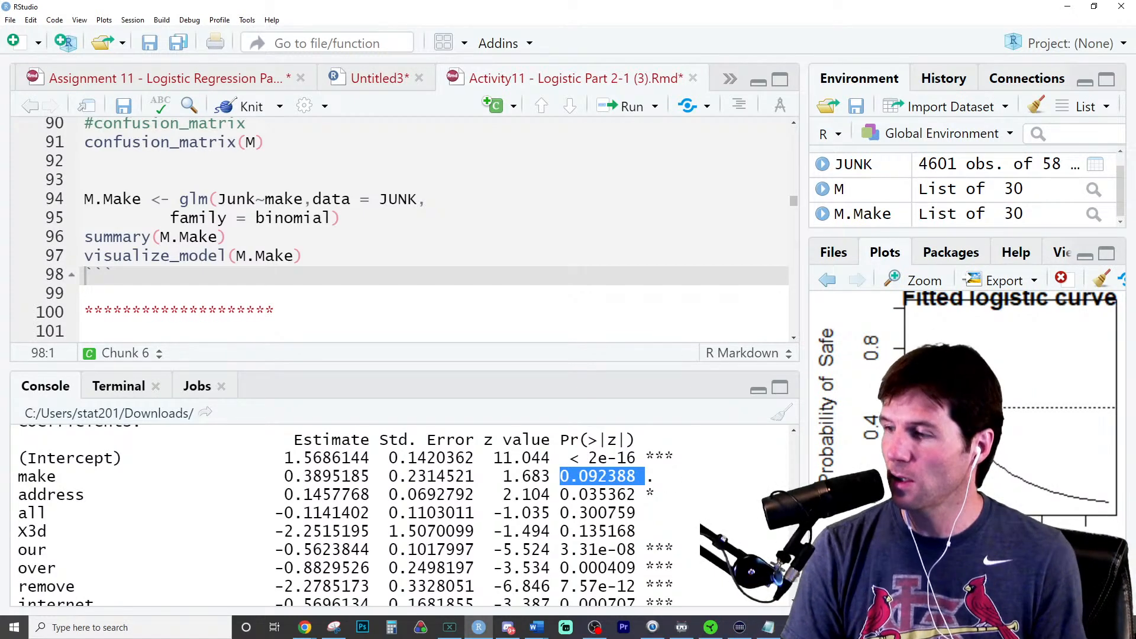
# - Run VIF(M) in the console to get the full model's variance inflation factors
pyautogui.hotkey('alt', 'Tab')
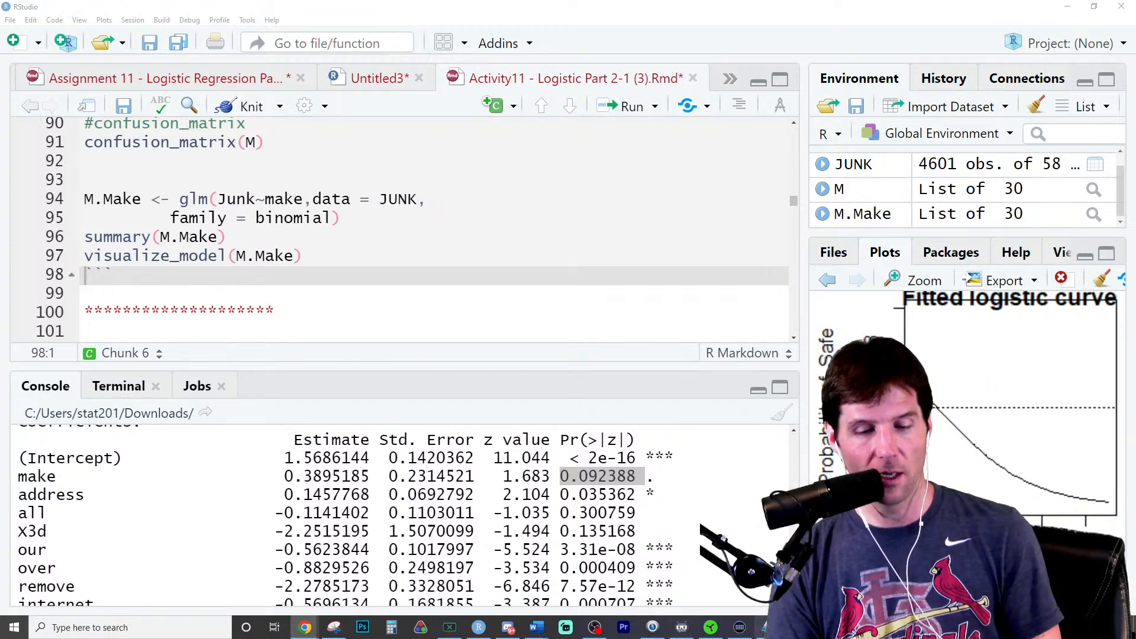
pyautogui.click(587, 573)
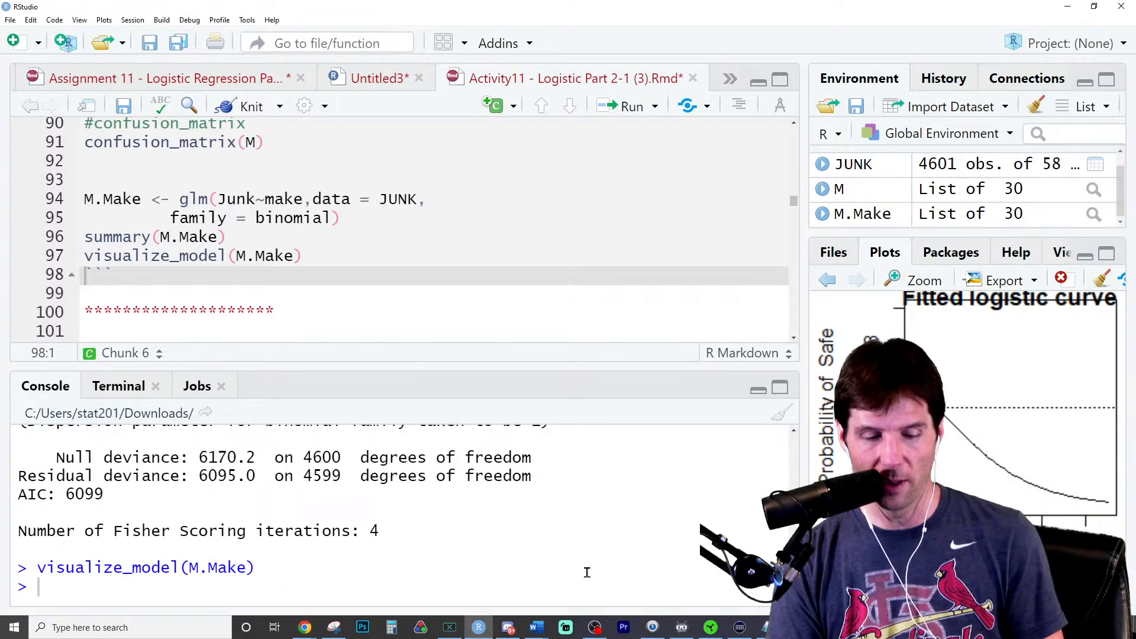
pyautogui.write('VIF(M.Make)')
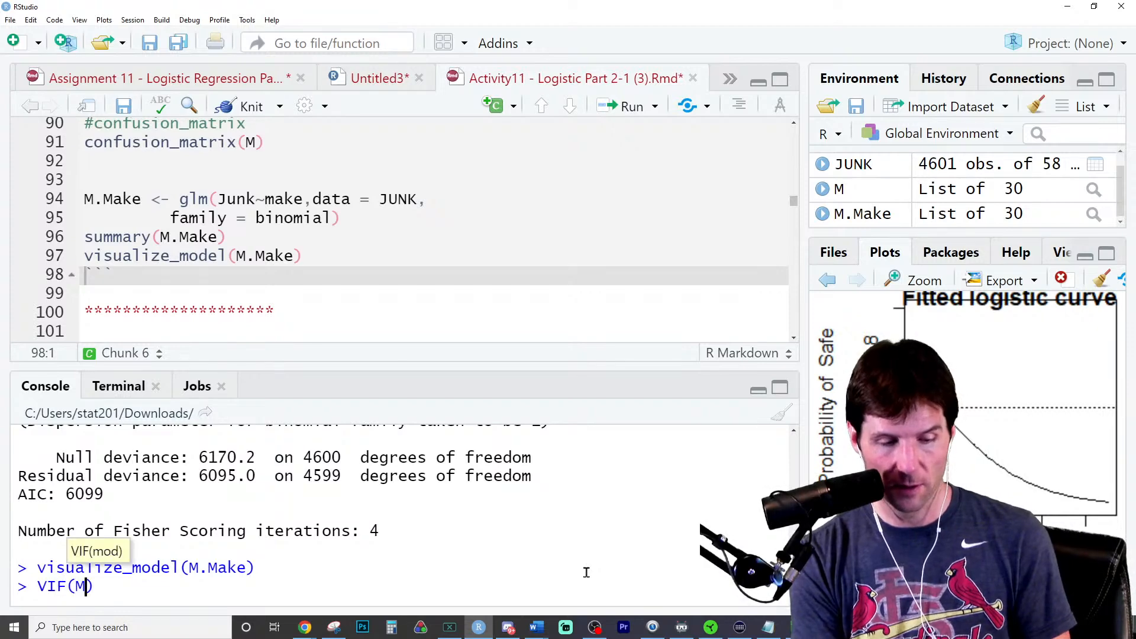
pyautogui.press('Return')
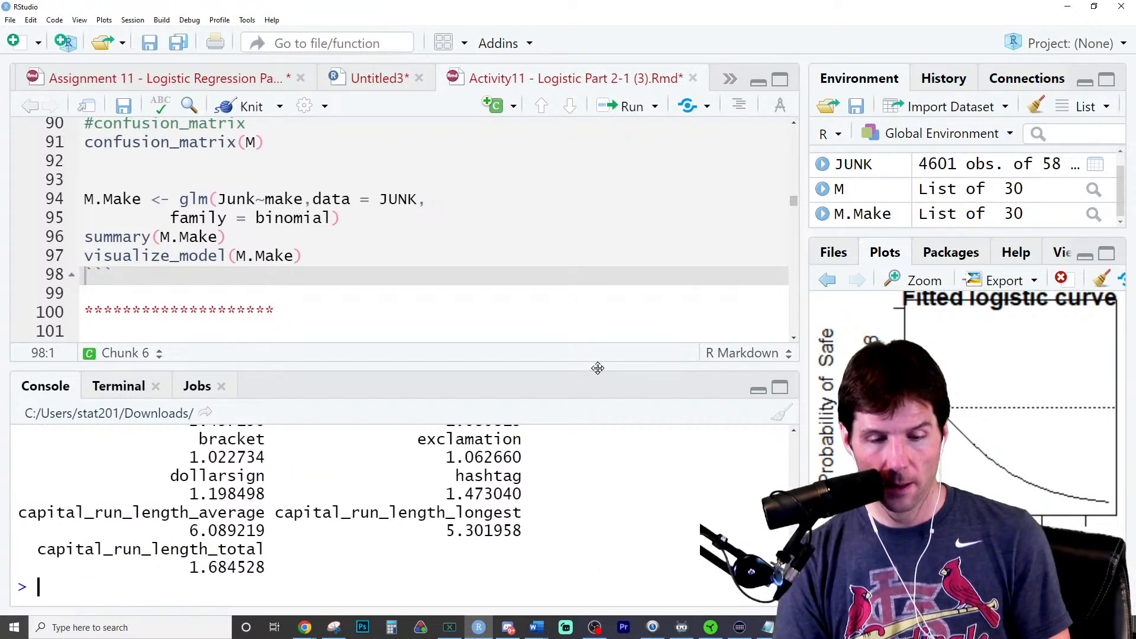
# - Enlarge the console and examine the VIFs of make, george, capital_run_length_average and capital_run_length_longest in the full model
pyautogui.moveTo(598, 367); pyautogui.dragTo(599, 236)
pyautogui.scroll(11, 534, 432)
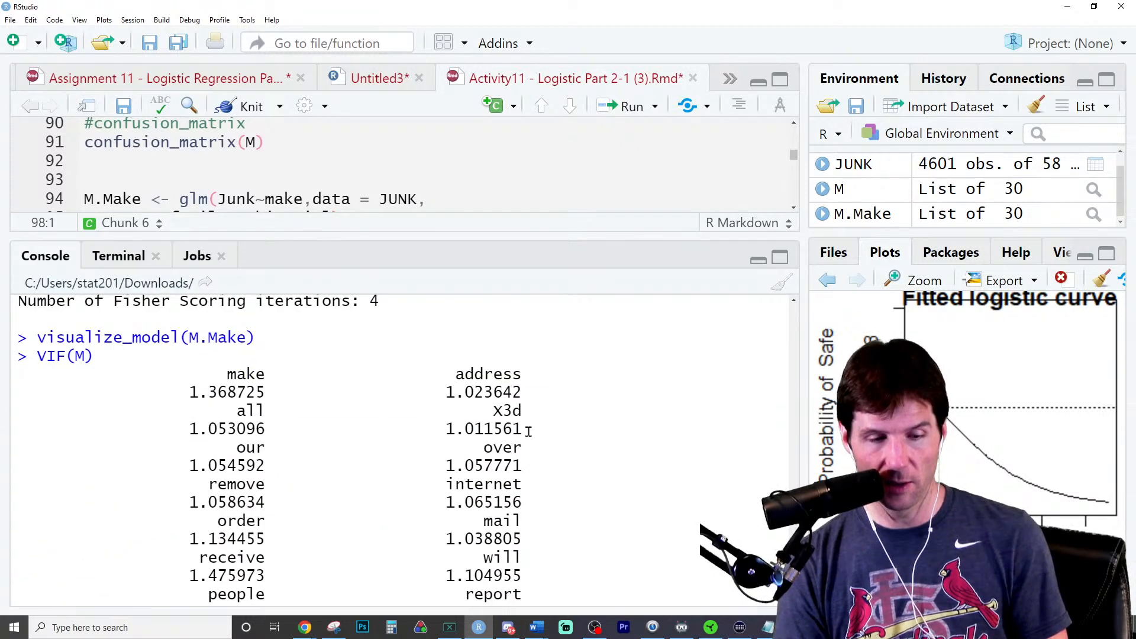
pyautogui.doubleClick(231, 352)
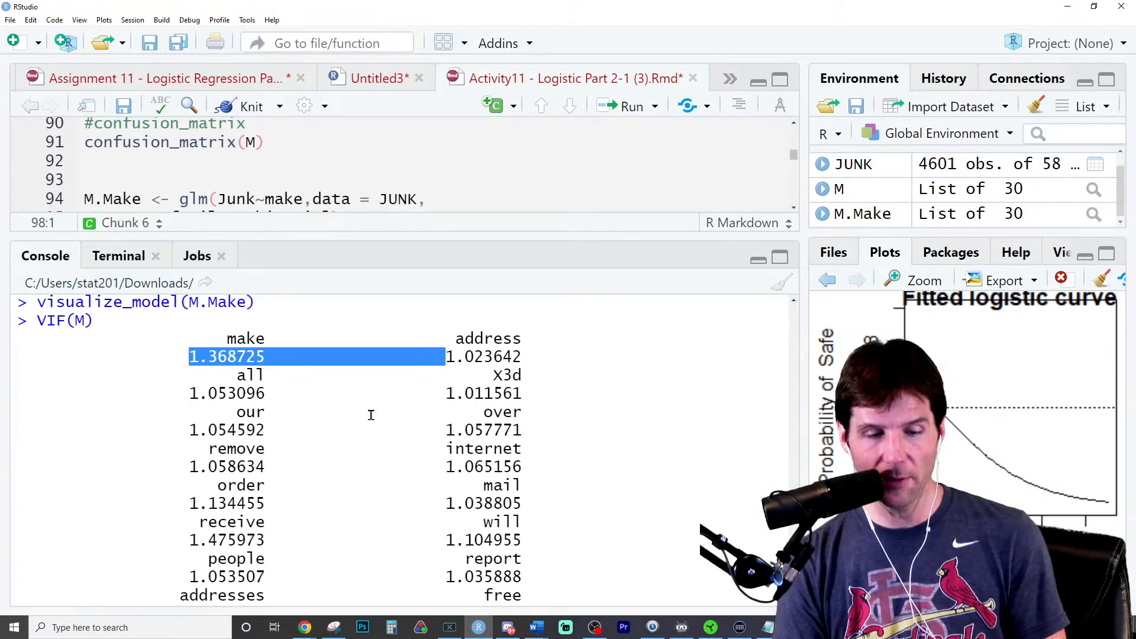
pyautogui.scroll(-12, 434, 459)
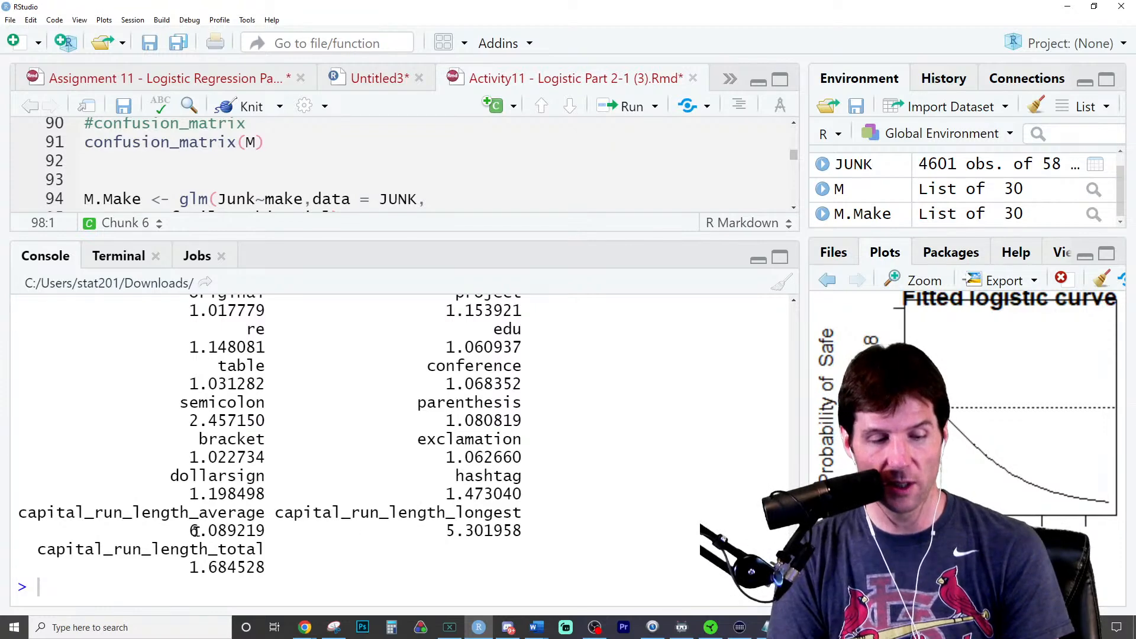
pyautogui.doubleClick(244, 528)
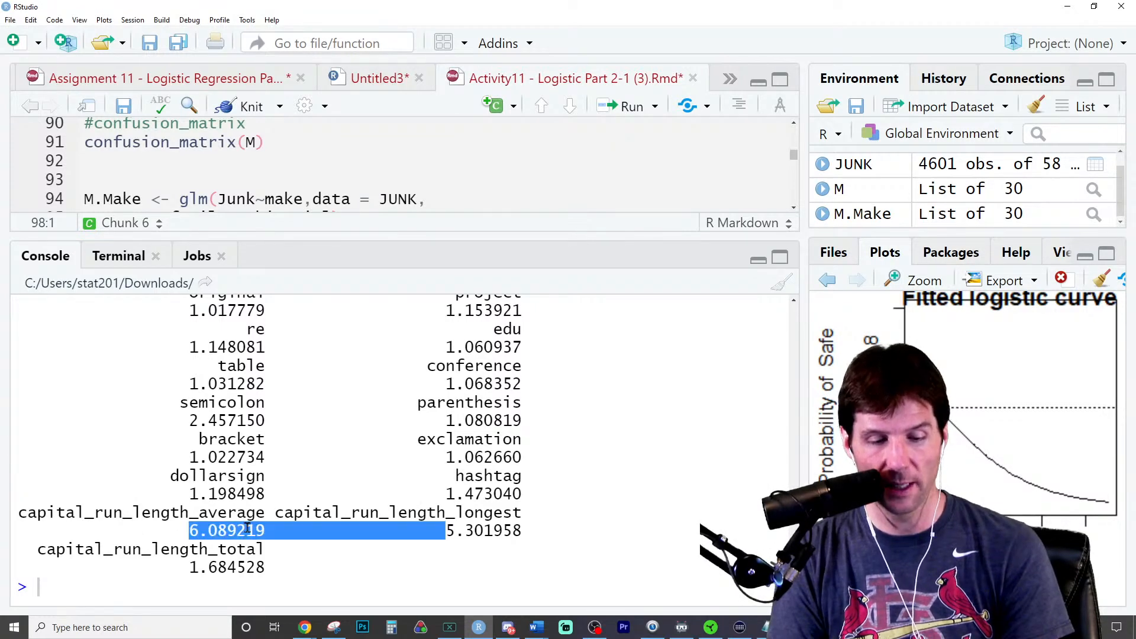
pyautogui.doubleClick(491, 531)
pyautogui.doubleClick(219, 525)
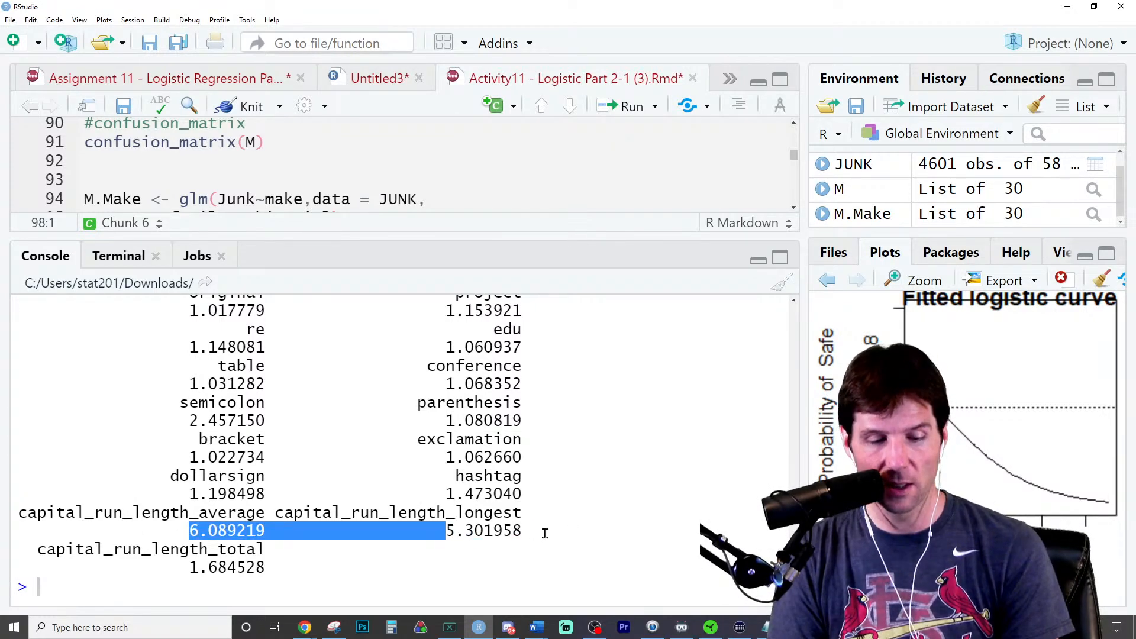
pyautogui.doubleClick(490, 531)
pyautogui.scroll(7, 424, 559)
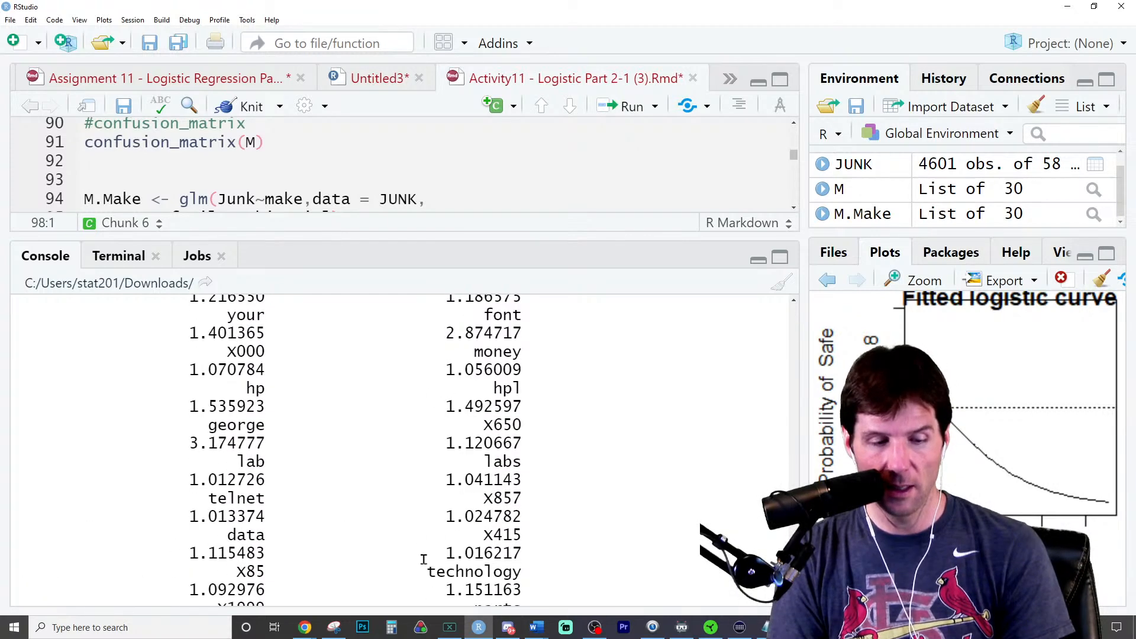
pyautogui.doubleClick(221, 441)
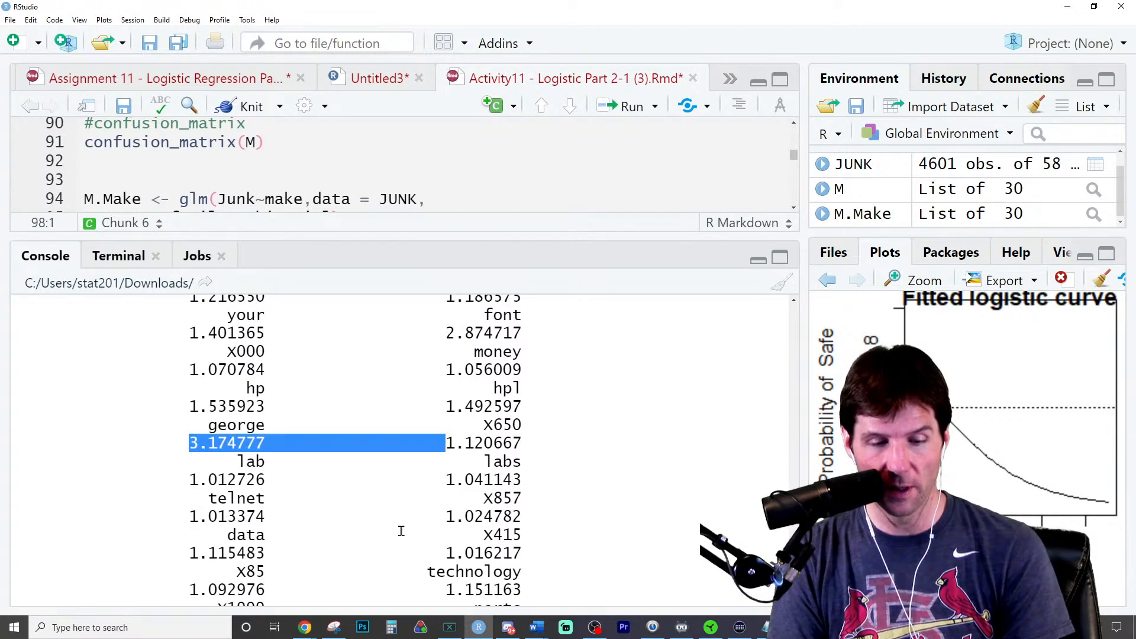
pyautogui.scroll(3, 401, 531)
pyautogui.scroll(8, 303, 472)
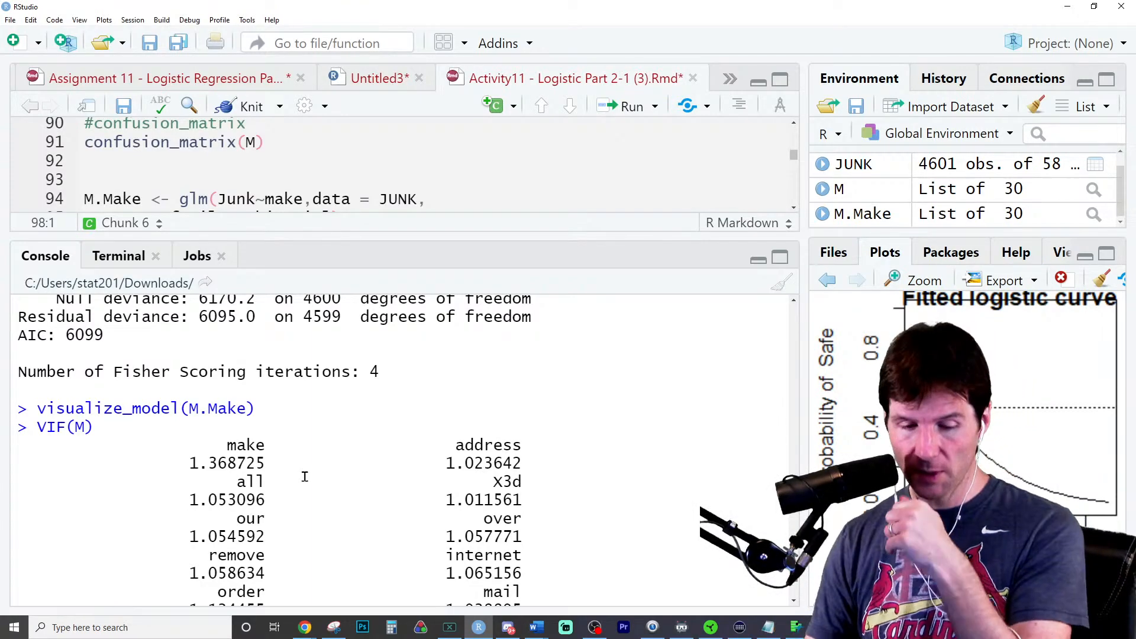
# - Examine the edu coefficient and its significance in the full model's summary
pyautogui.scroll(15, 307, 479)
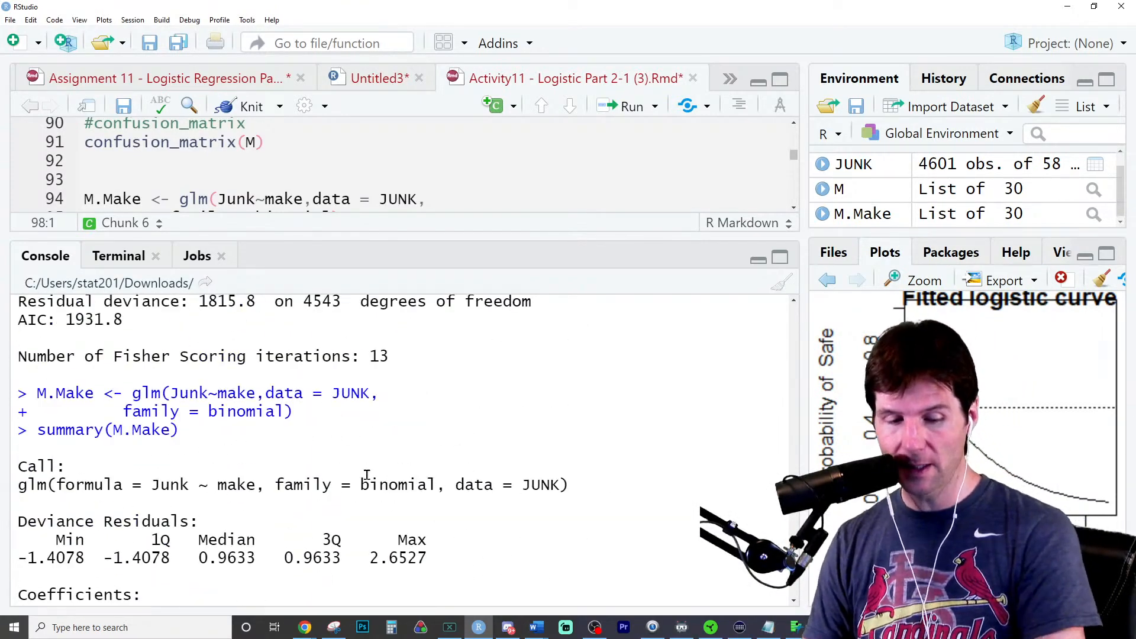
pyautogui.scroll(5, 367, 475)
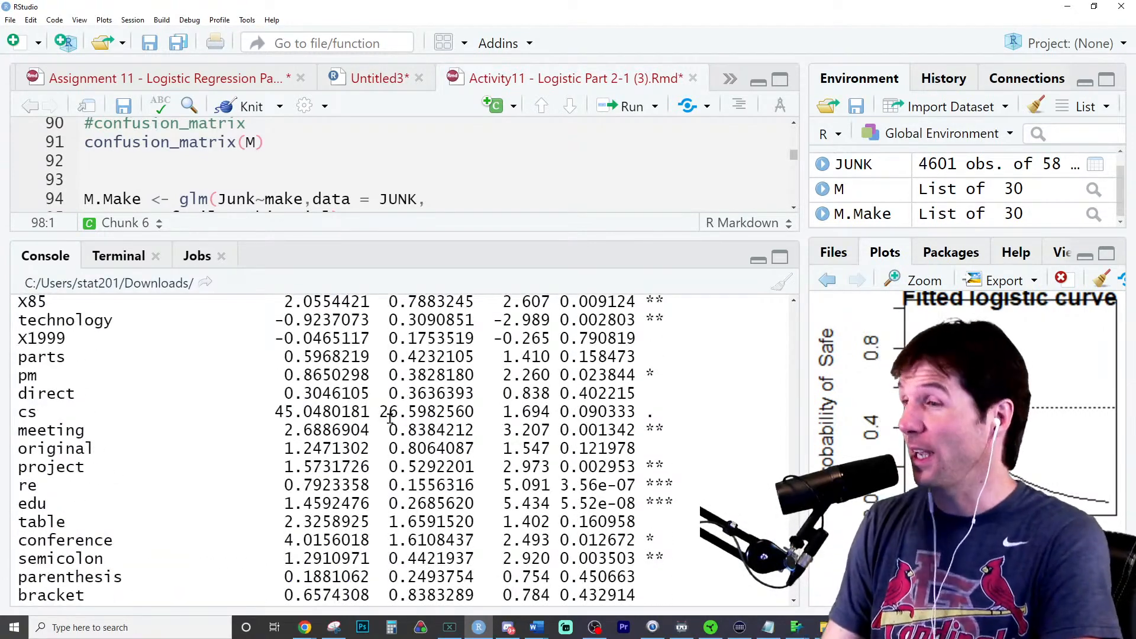
pyautogui.scroll(2, 391, 416)
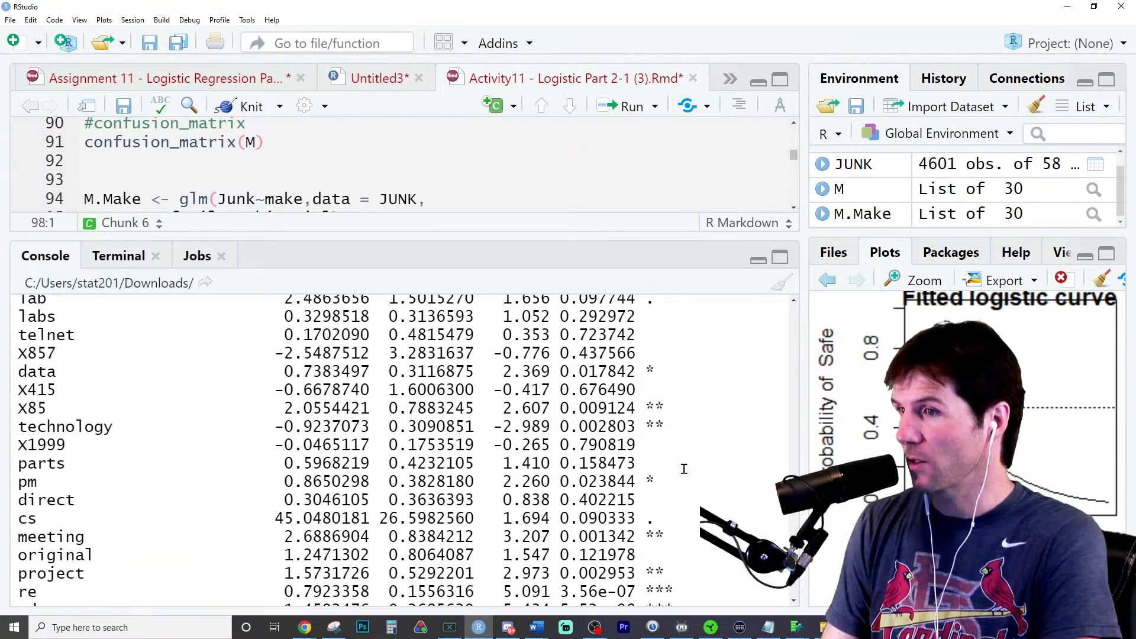
pyautogui.scroll(-3, 659, 497)
pyautogui.tripleClick(667, 463)
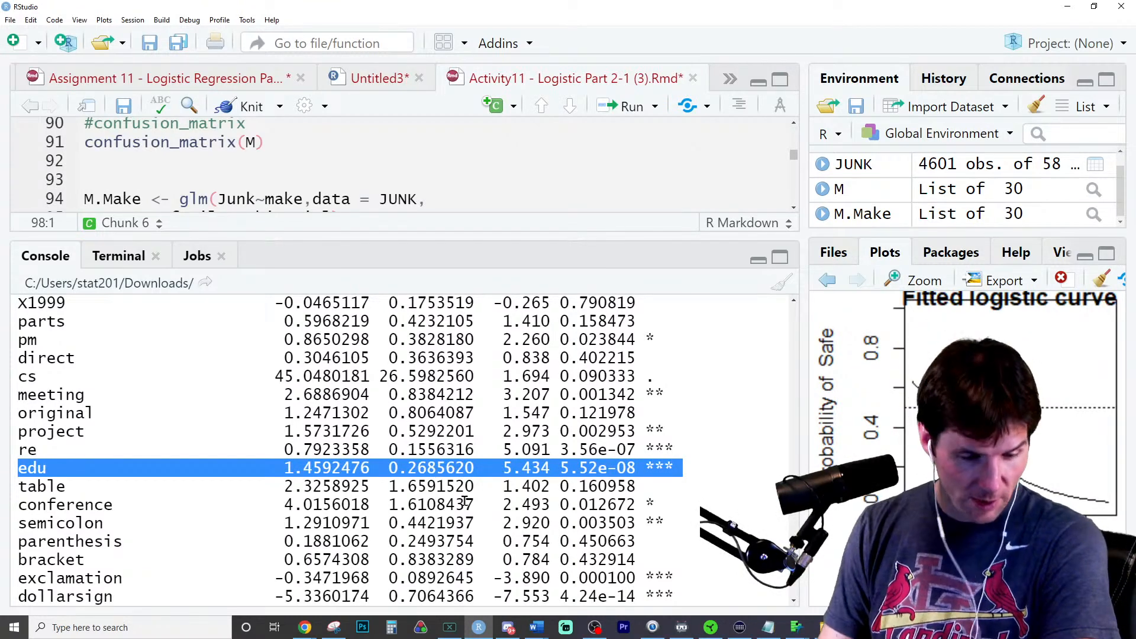
pyautogui.doubleClick(326, 467)
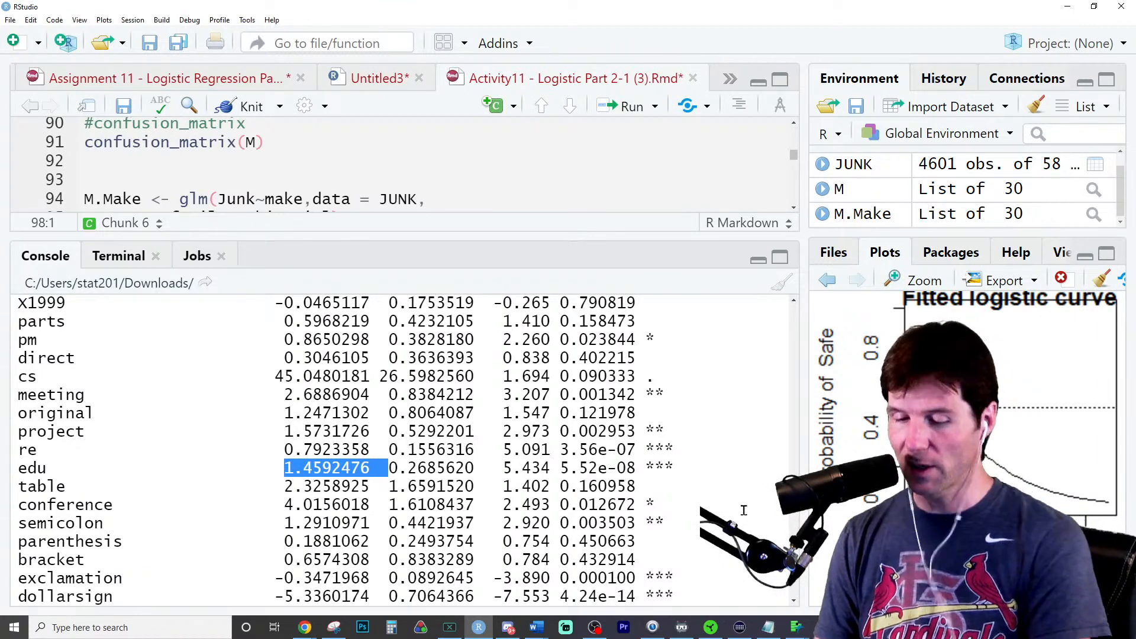
pyautogui.press('Escape')
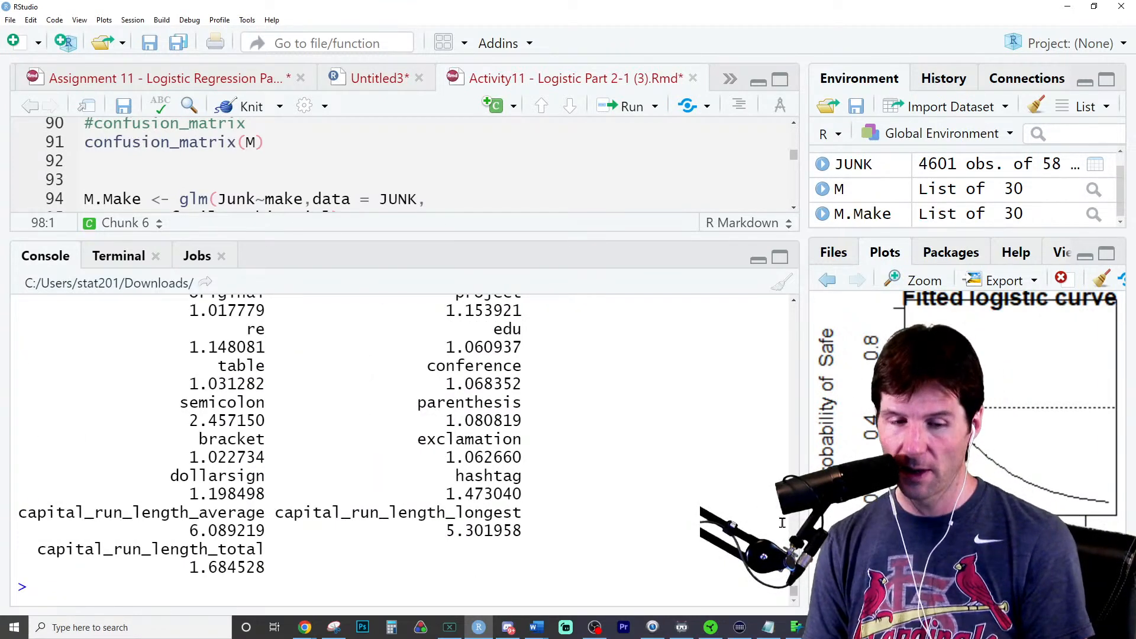
# - Enlarge the editor again and insert an empty R code chunk above the Response line of question e3
pyautogui.moveTo(688, 236); pyautogui.dragTo(663, 357)
pyautogui.scroll(-3, 498, 220)
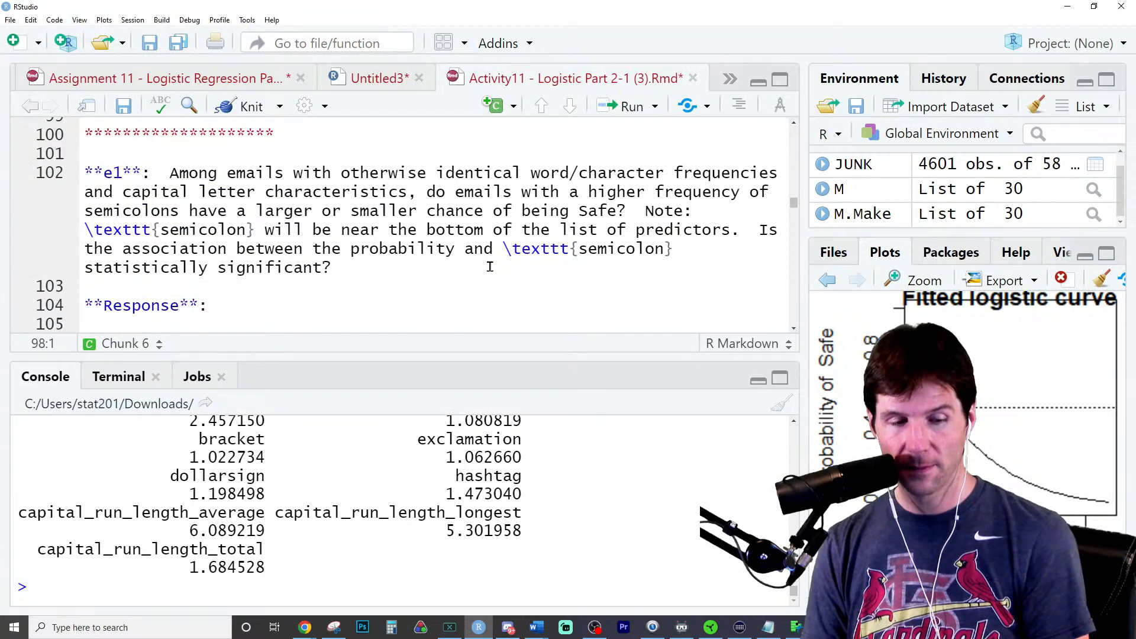
pyautogui.scroll(-3, 490, 267)
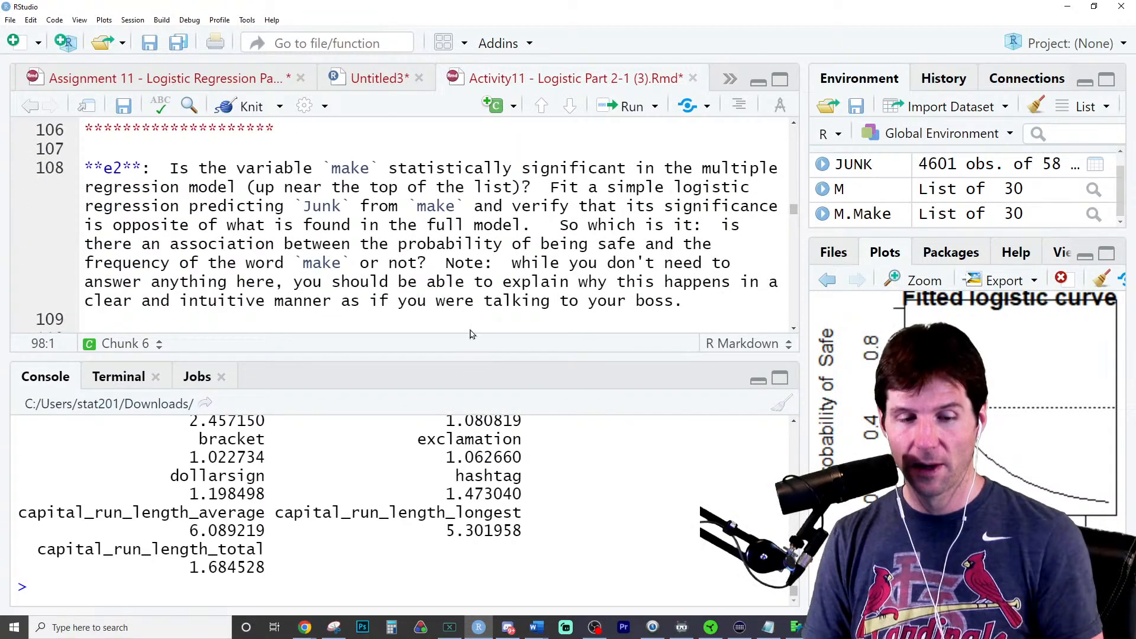
pyautogui.scroll(-5, 475, 293)
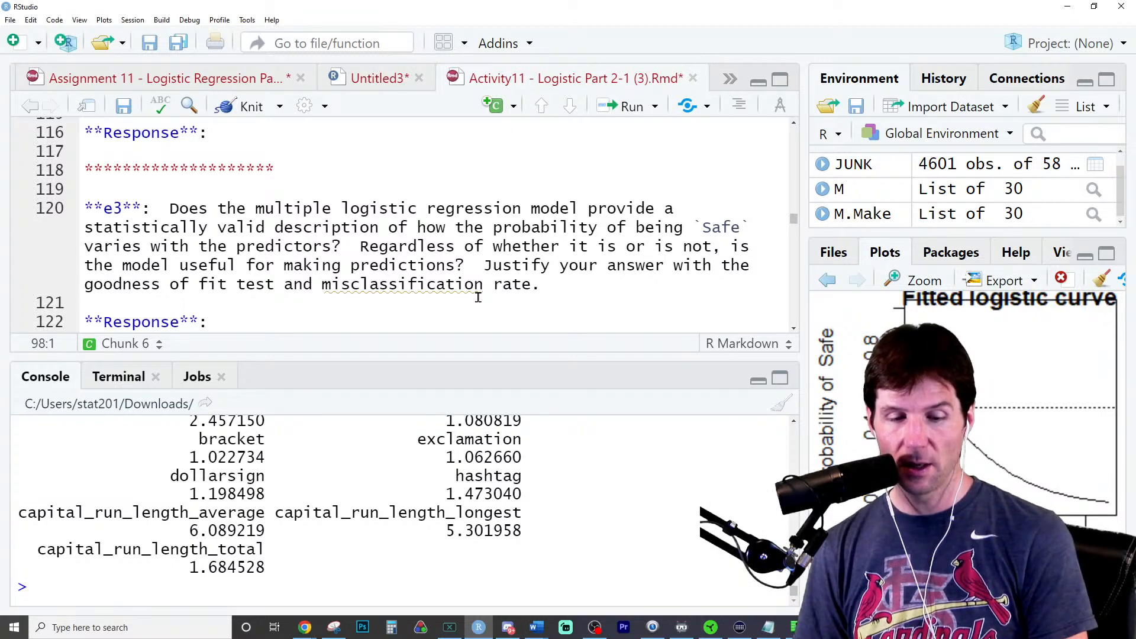
pyautogui.scroll(-2, 481, 290)
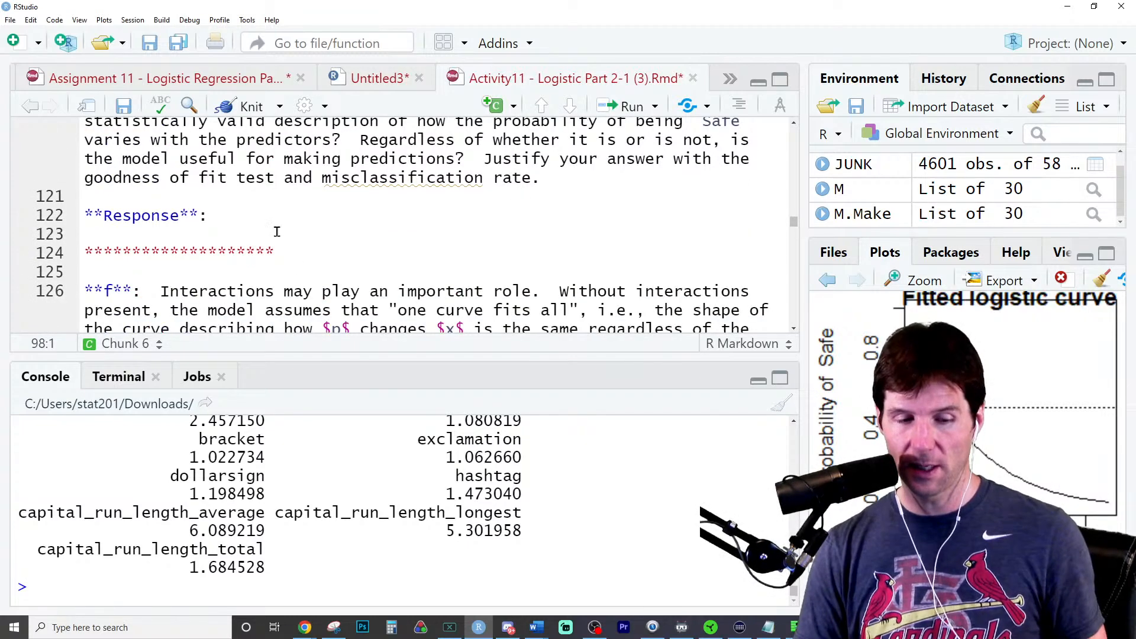
pyautogui.click(310, 212)
pyautogui.click(300, 197)
pyautogui.press('Return')
pyautogui.press('Return')
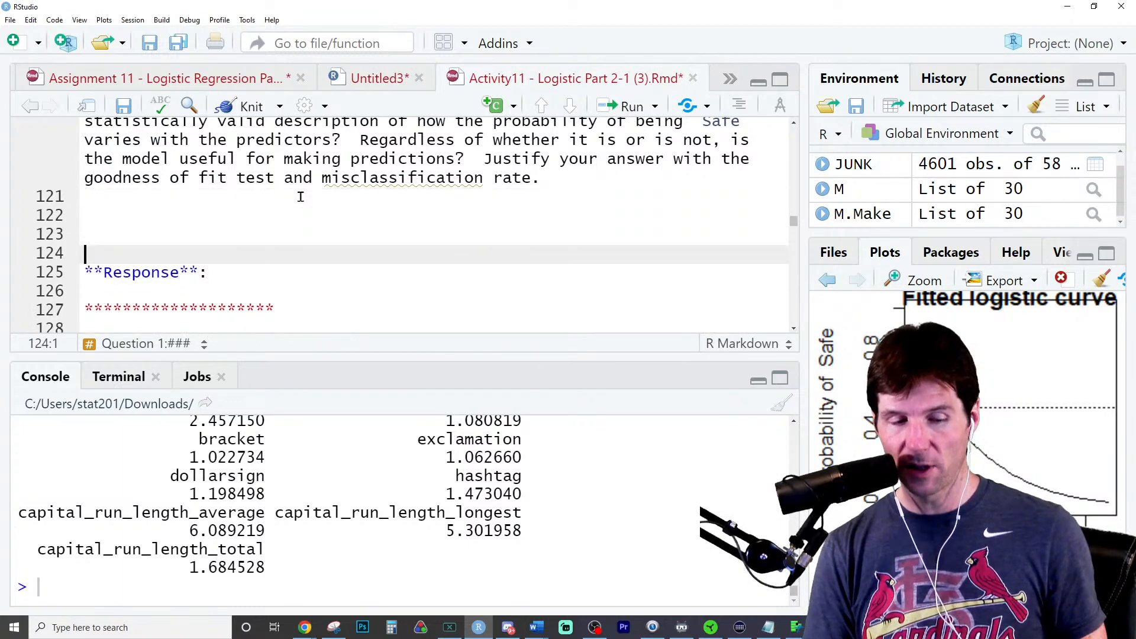
pyautogui.click(280, 107)
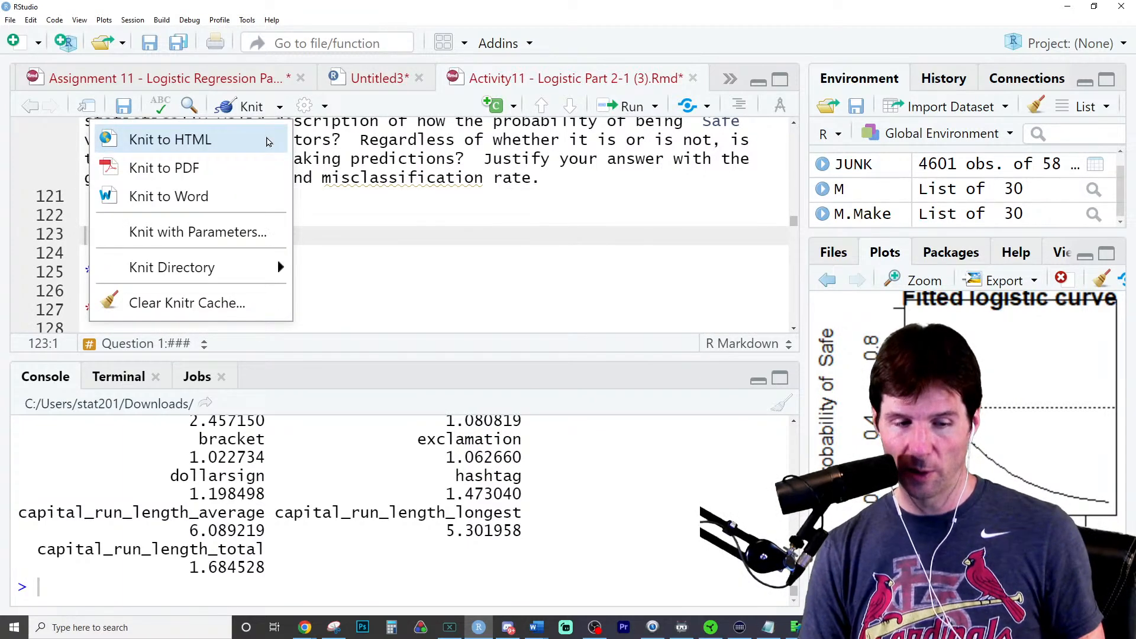
pyautogui.click(514, 107)
pyautogui.click(513, 107)
pyautogui.click(495, 138)
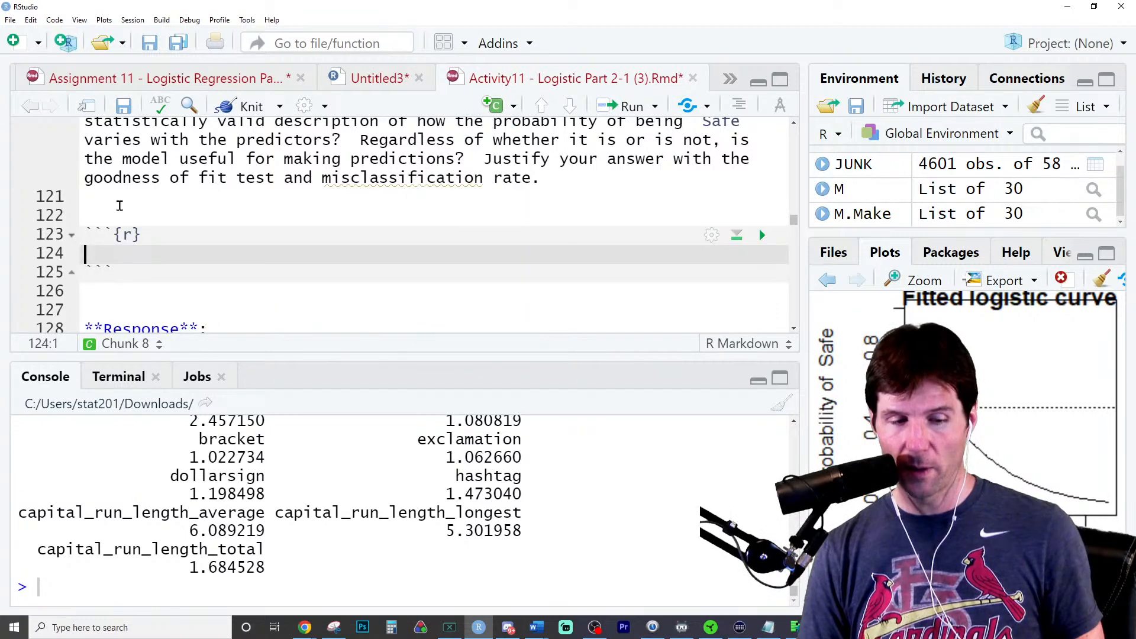
# - Add check_regression(M) to the empty chunk of question e3 and run it
pyautogui.write('c')
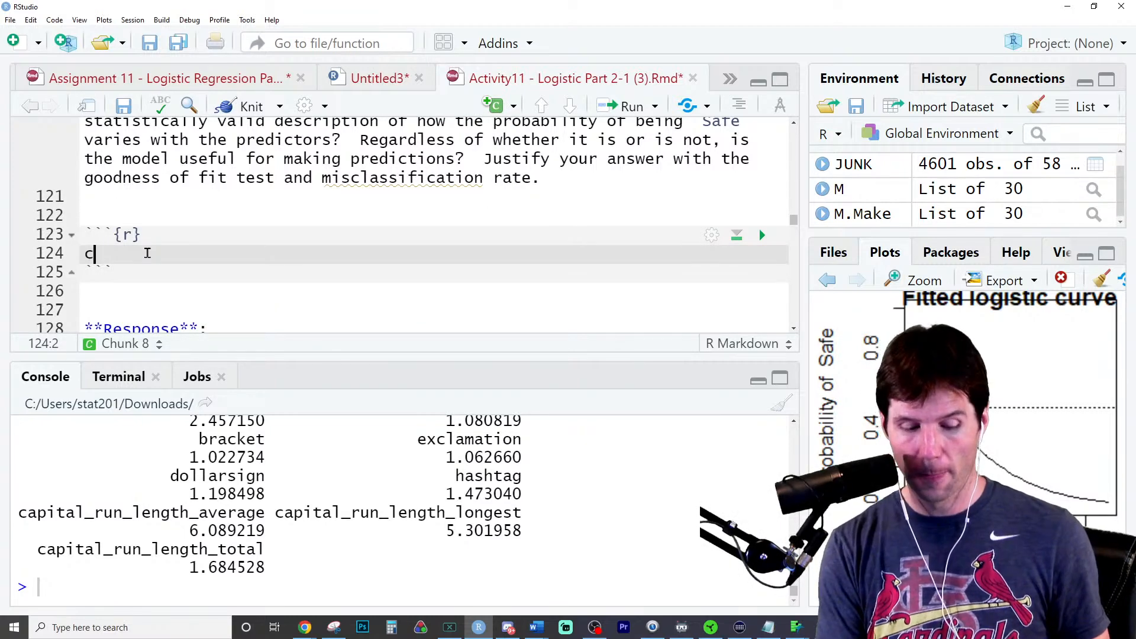
pyautogui.write('heck')
pyautogui.press('Down')
pyautogui.press('Down')
pyautogui.press('Down')
pyautogui.press('Down')
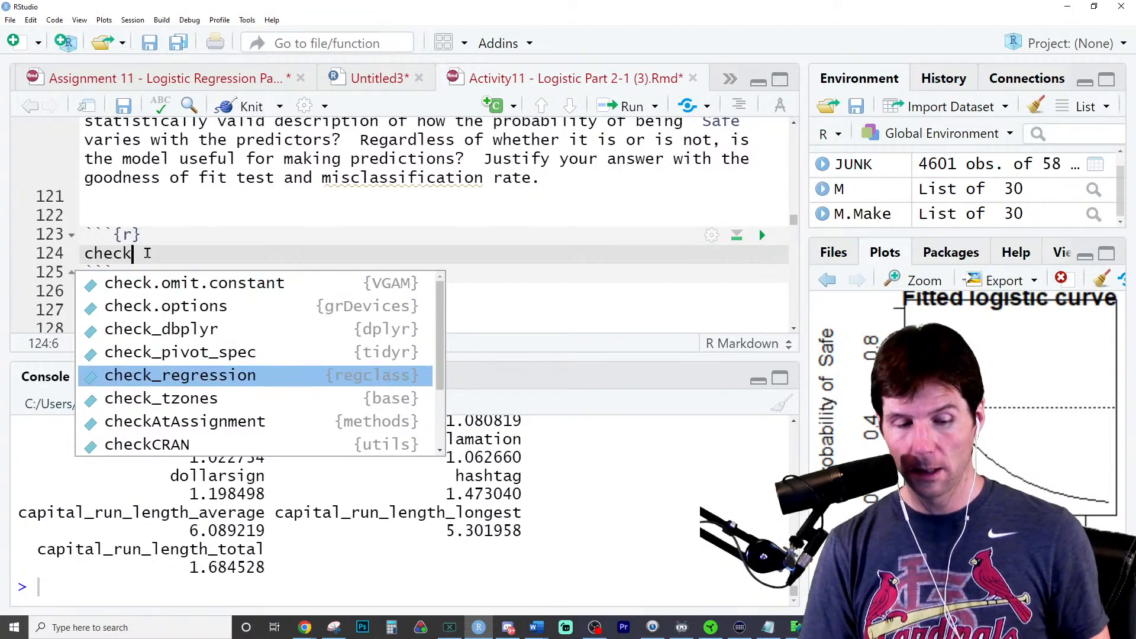
pyautogui.press('Return')
pyautogui.write('M')
pyautogui.hotkey('ctrl', 'Return')
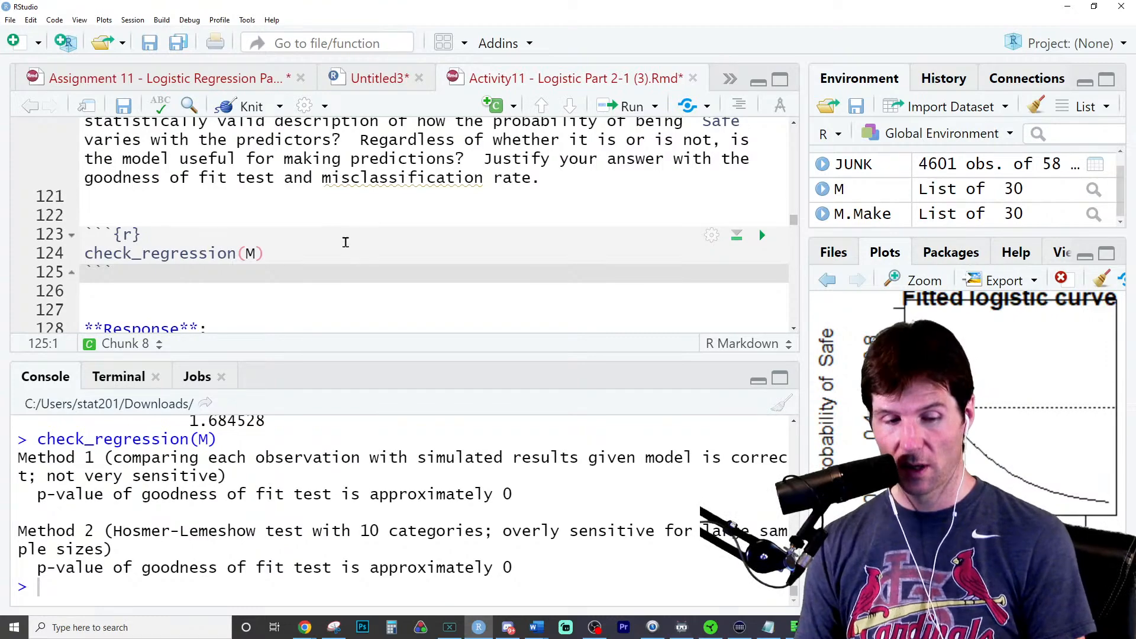
# - Run the existing confusion_matrix(M) line from the full-model chunk above question e1
pyautogui.scroll(10, 346, 242)
pyautogui.scroll(10, 346, 242)
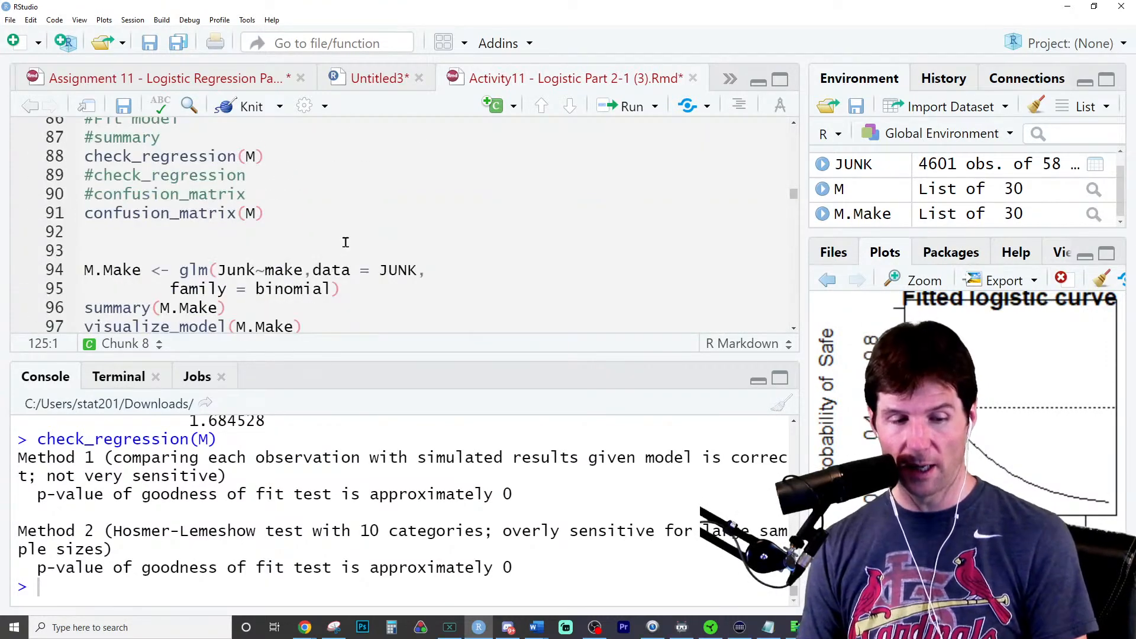
pyautogui.scroll(4, 346, 242)
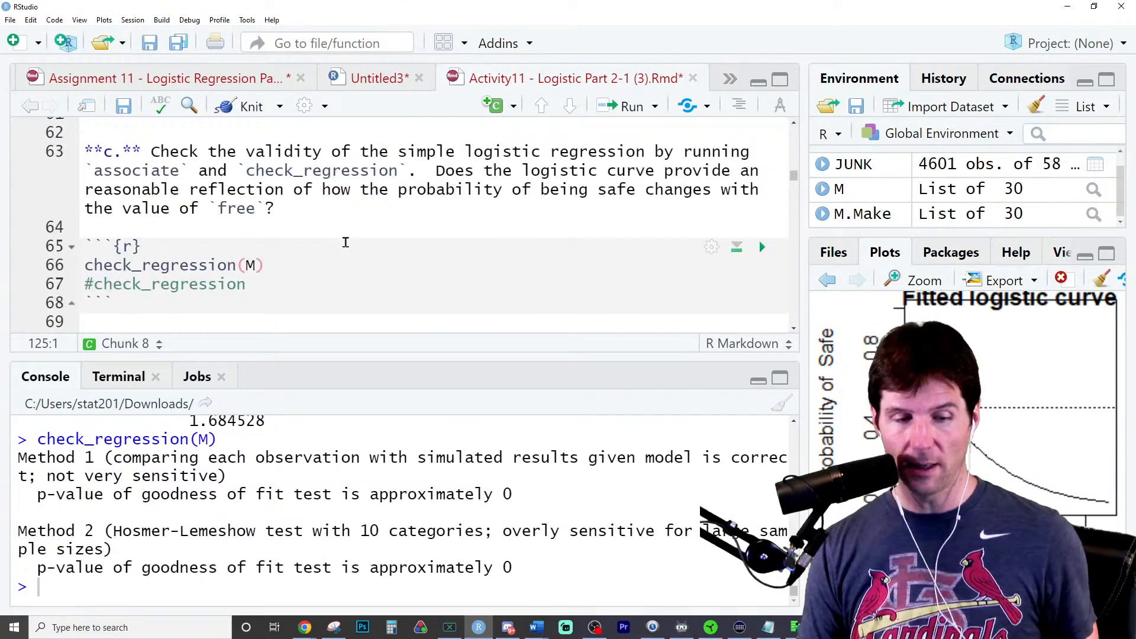
pyautogui.scroll(-7, 346, 242)
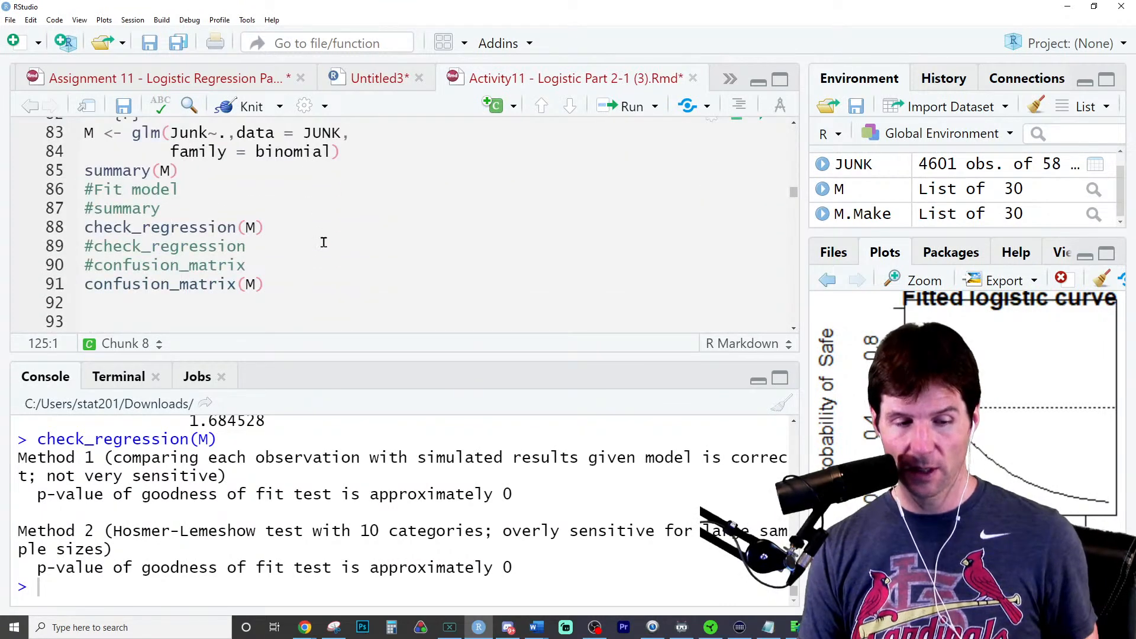
pyautogui.click(274, 291)
pyautogui.hotkey('ctrl', 'Return')
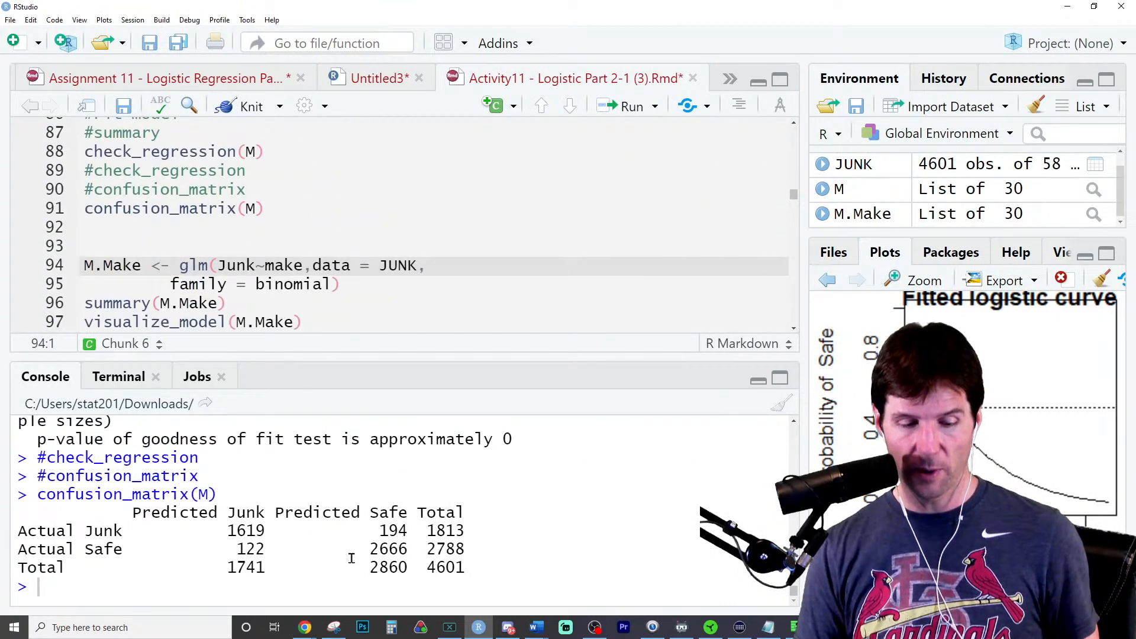
# - Calculate the full model's misclassification rate in the console as (122+194)/4601
pyautogui.press('Up')
pyautogui.press('Up')
pyautogui.press('Up')
pyautogui.press('Up')
pyautogui.press('Up')
pyautogui.press('Up')
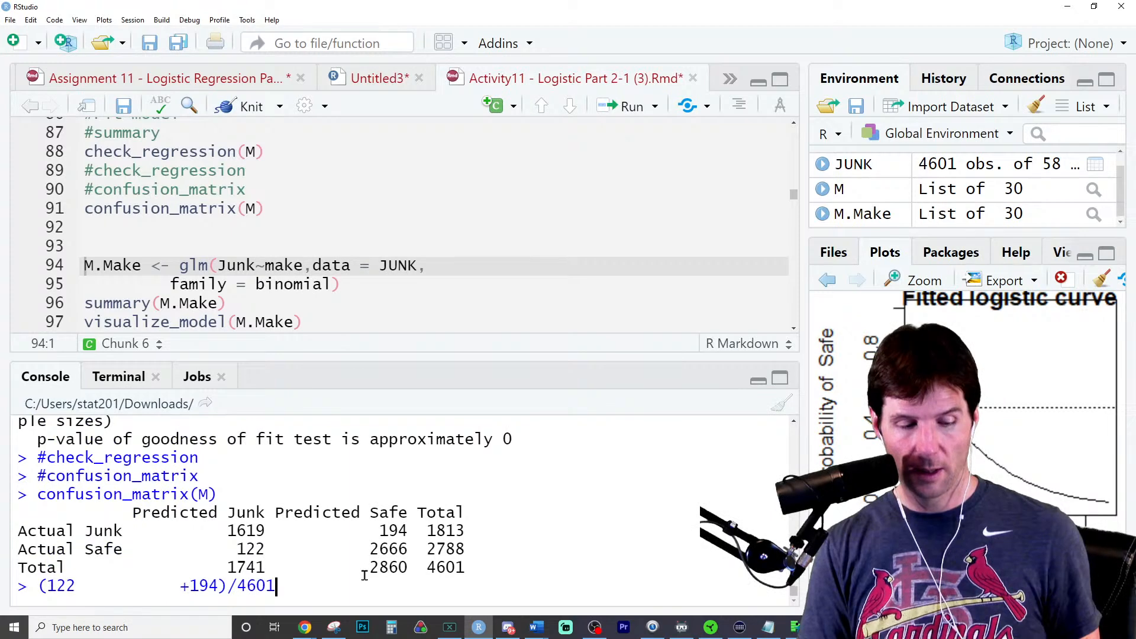
pyautogui.press('Return')
# - Calculate the full model's accuracy in the console as 1-0.06868072
pyautogui.press('Up')
pyautogui.press('Up')
pyautogui.press('Up')
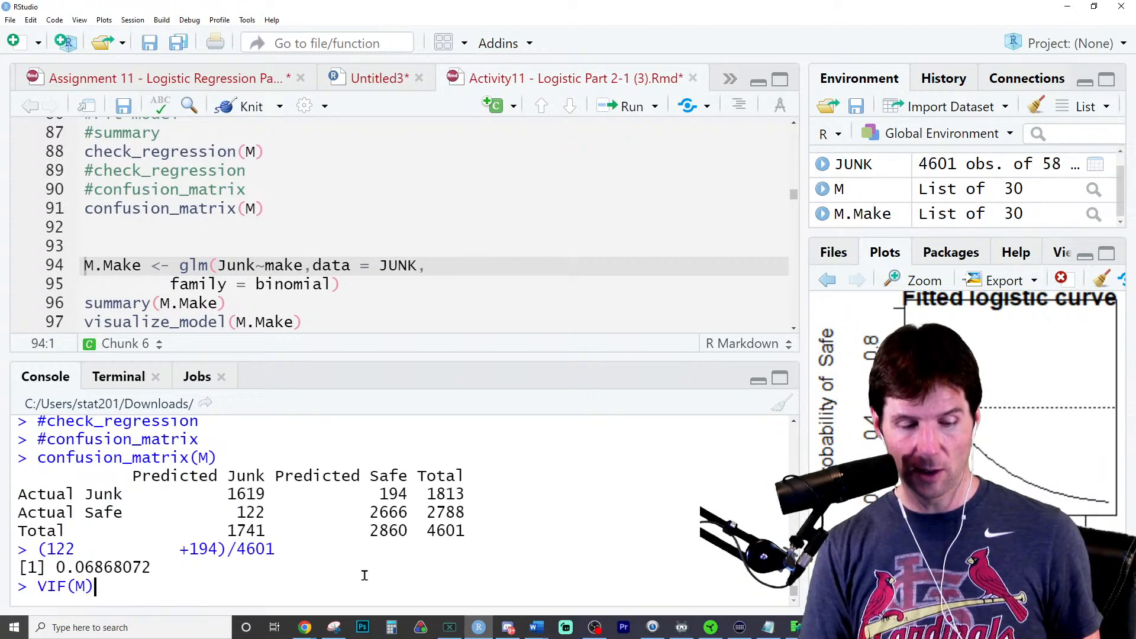
pyautogui.press('Up')
pyautogui.press('Up')
pyautogui.press('Up')
pyautogui.press('Up')
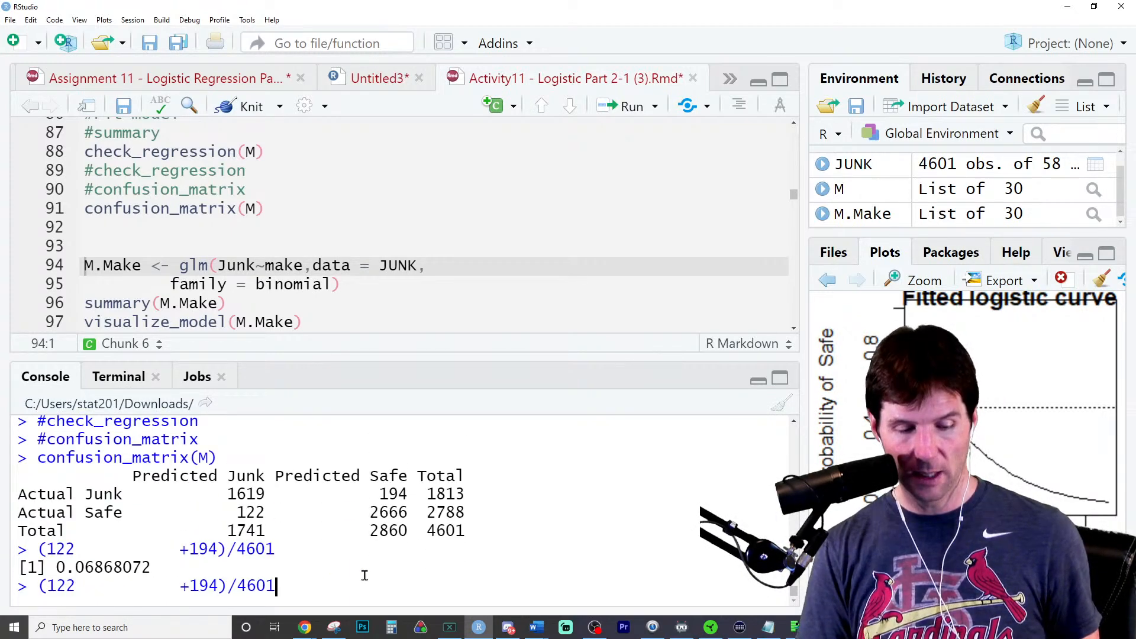
pyautogui.press('Down')
pyautogui.press('Down')
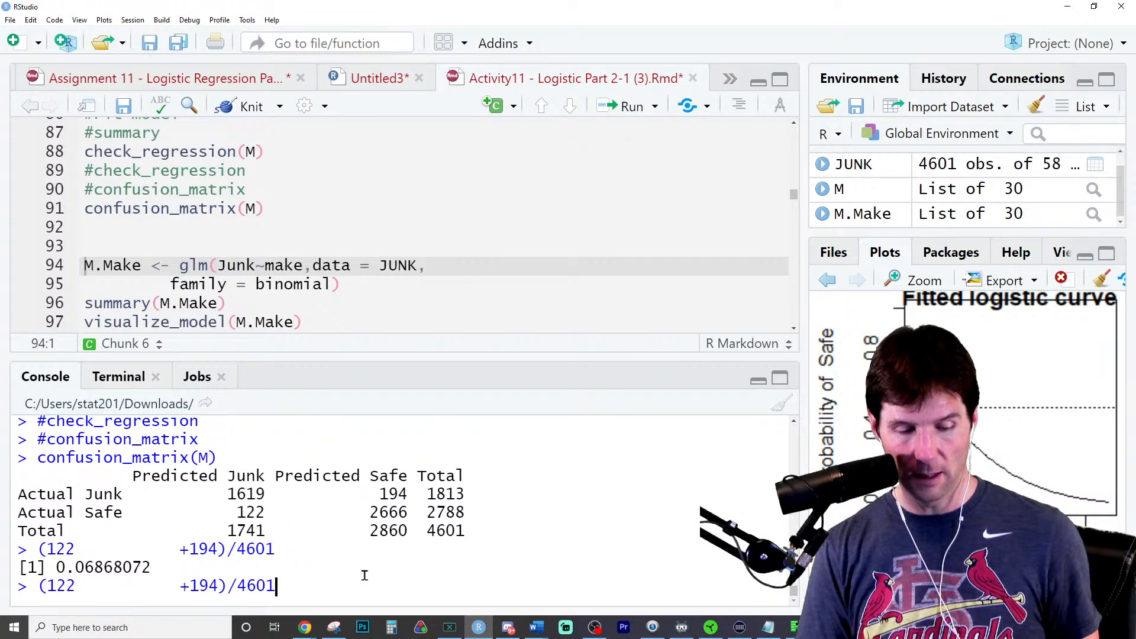
pyautogui.press('Down')
pyautogui.press('Return')
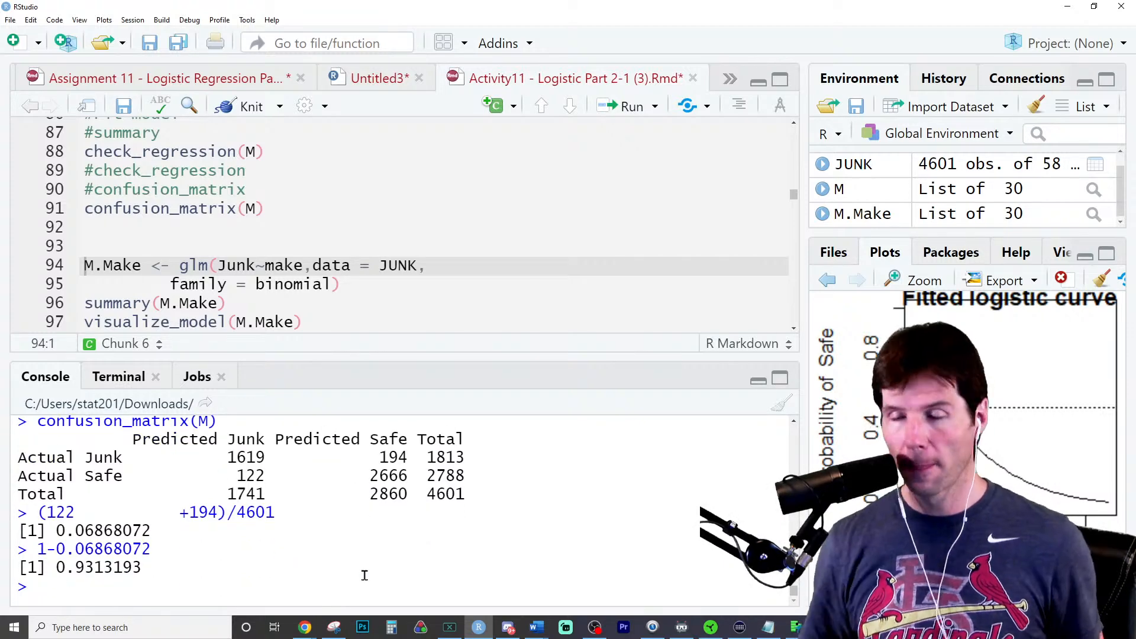
# - Examine the two misclassified counts and the overall total in the full model's confusion matrix
pyautogui.doubleClick(253, 476)
pyautogui.doubleClick(387, 457)
pyautogui.doubleClick(439, 505)
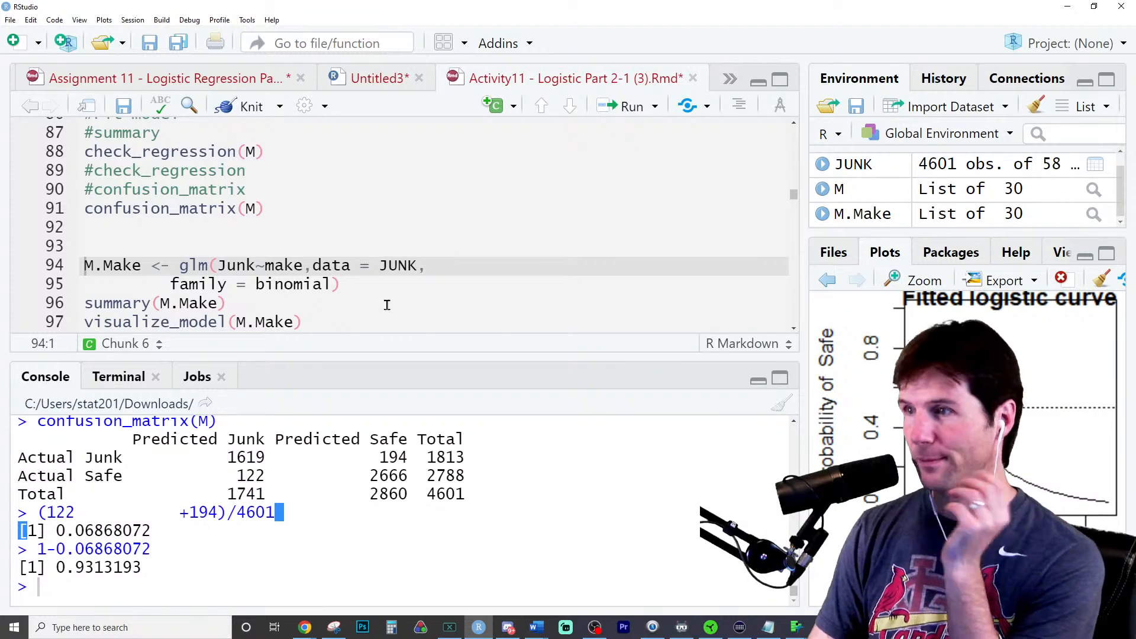
# - Read question f about interactions, including its instructions for fitting and visualizing the model
pyautogui.scroll(-5, 403, 290)
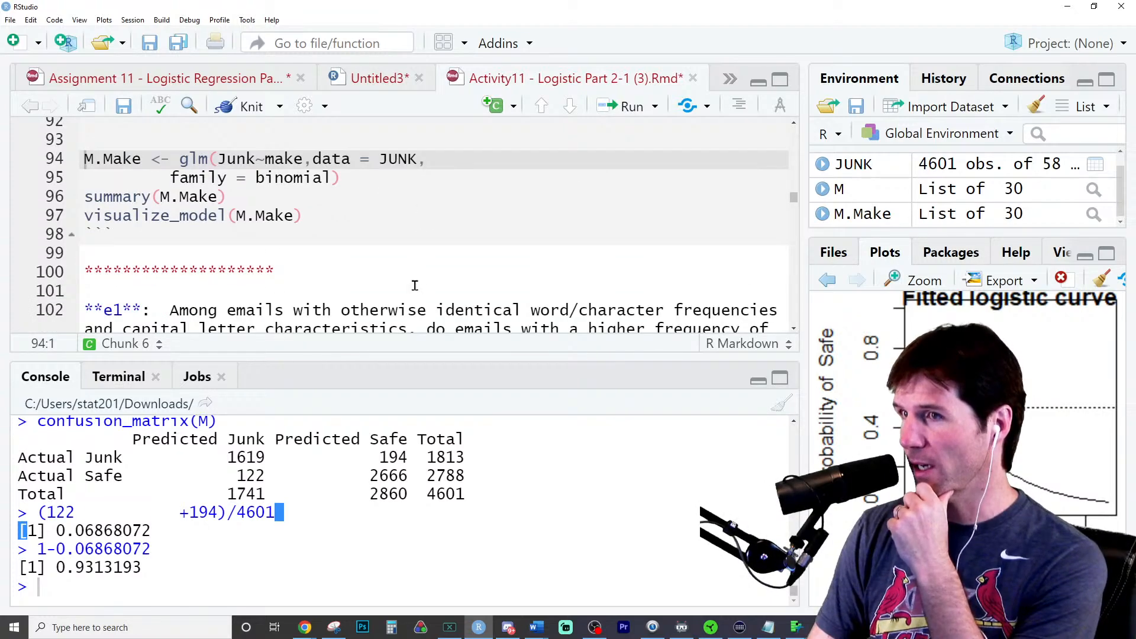
pyautogui.scroll(-5, 416, 287)
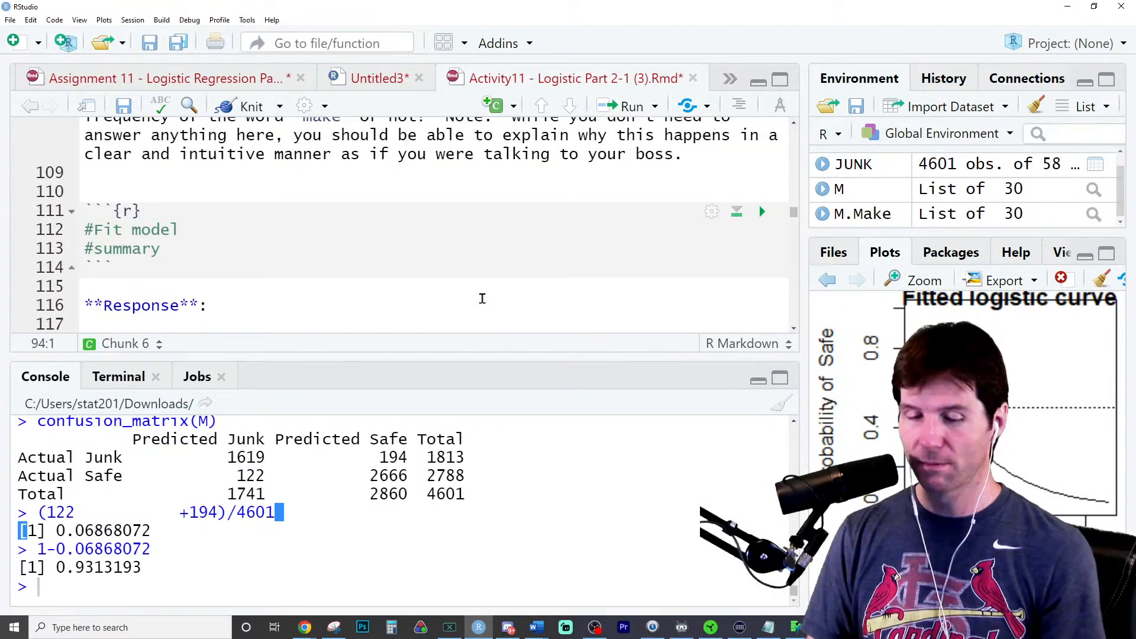
pyautogui.scroll(-5, 491, 287)
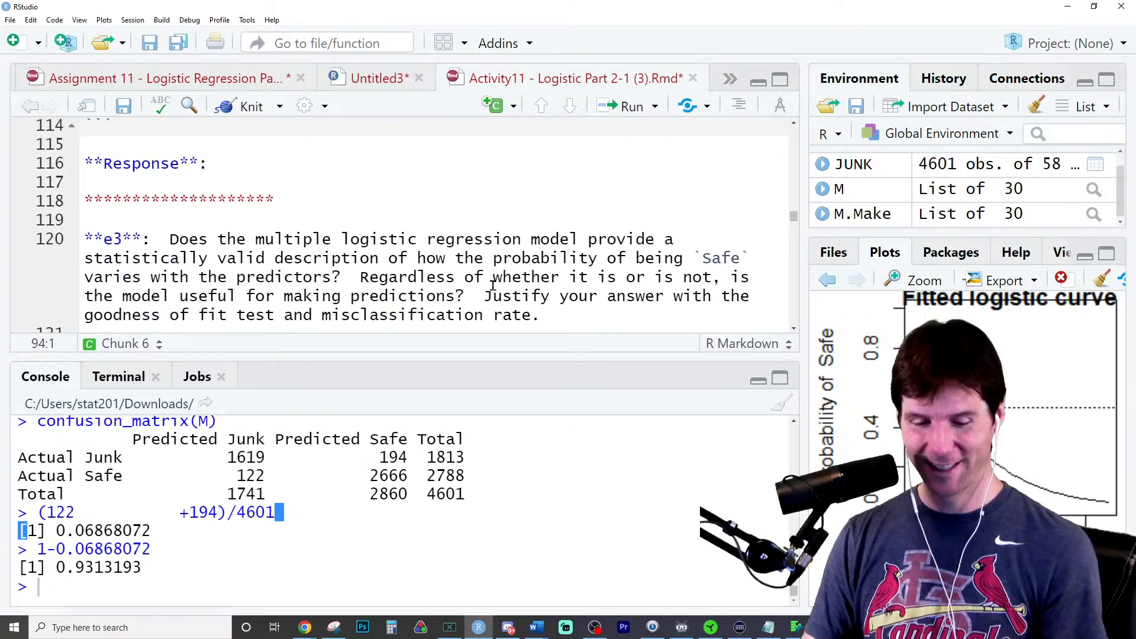
pyautogui.scroll(-5, 514, 283)
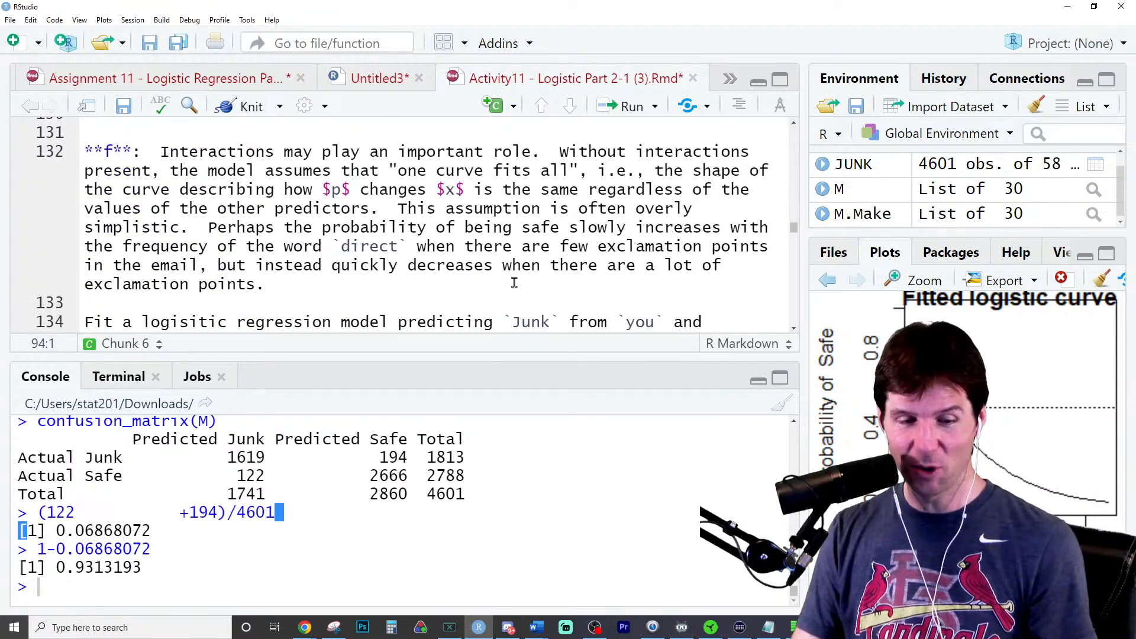
pyautogui.scroll(5, 514, 283)
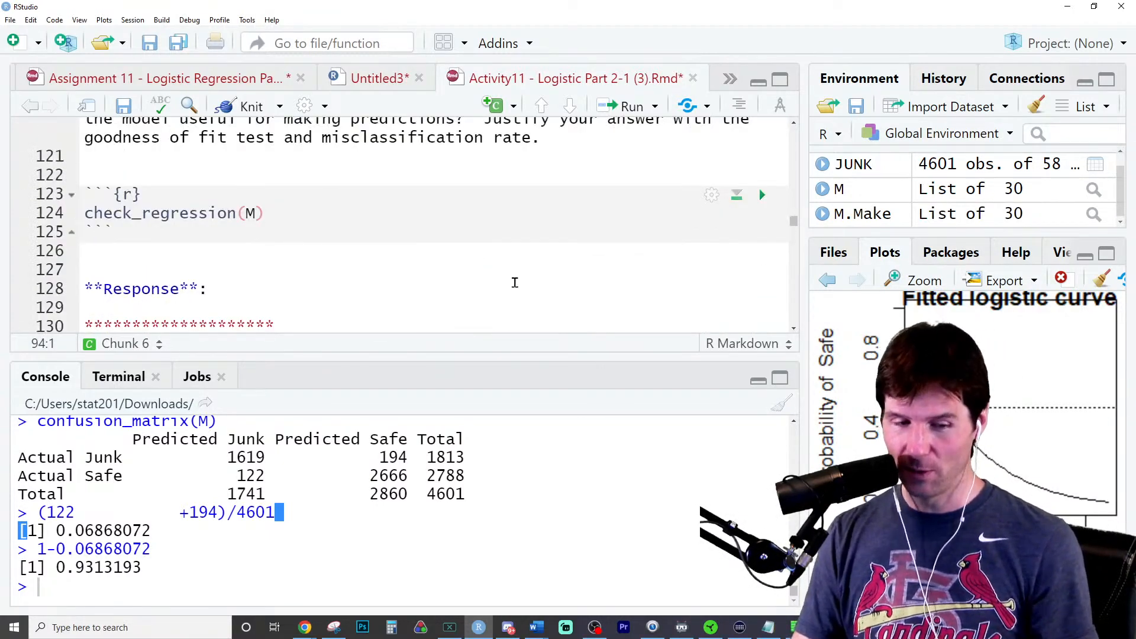
pyautogui.scroll(-5, 515, 283)
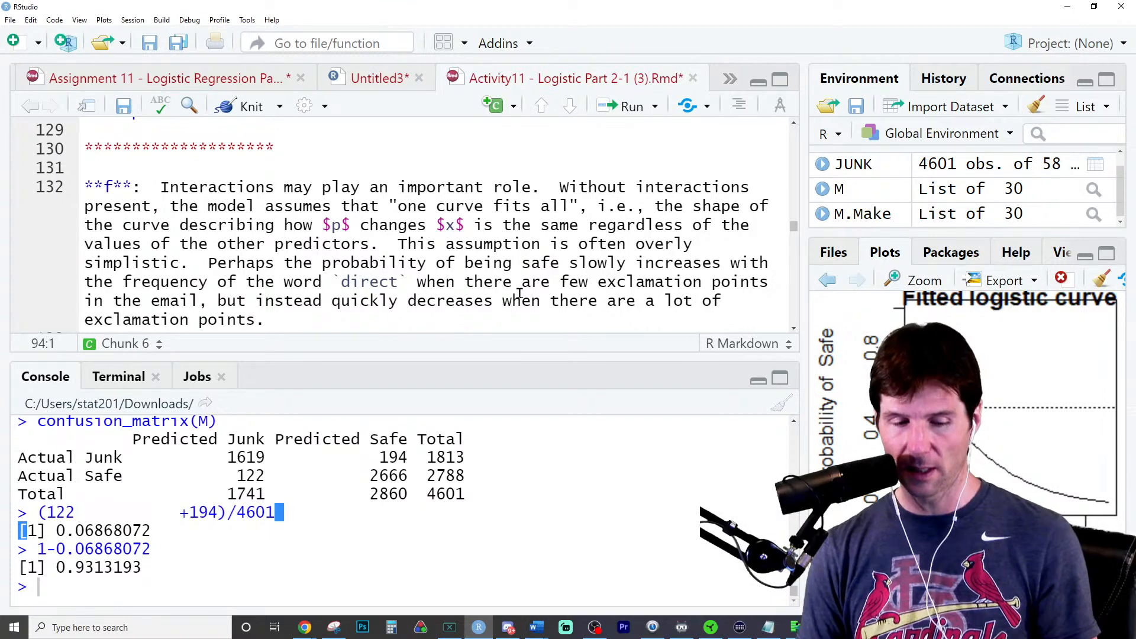
pyautogui.scroll(-1, 520, 290)
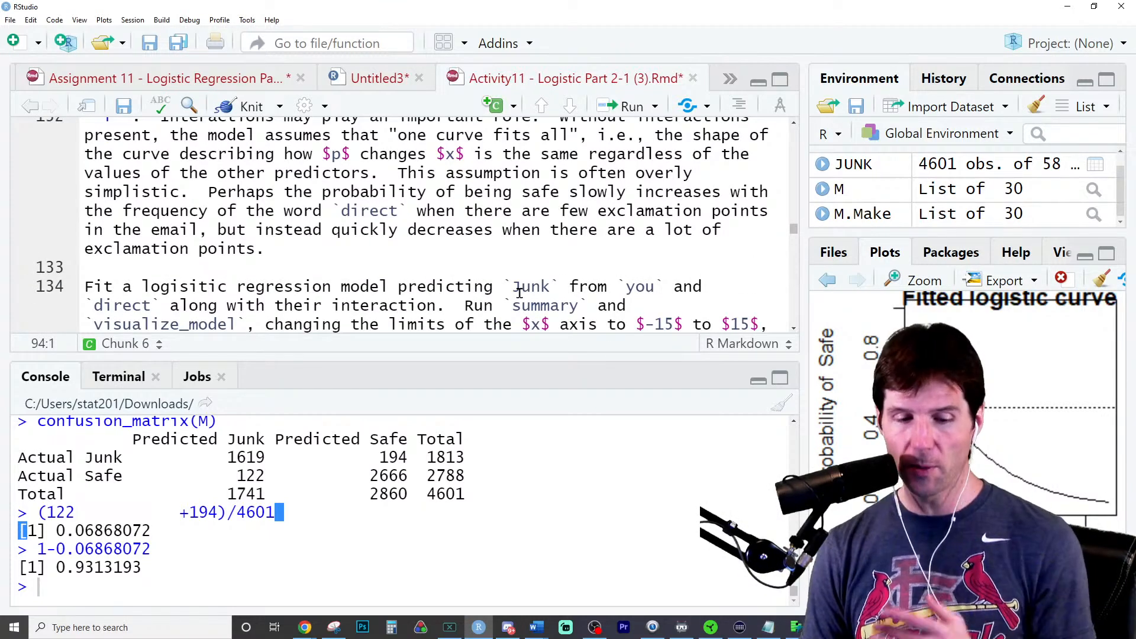
pyautogui.scroll(-1, 520, 292)
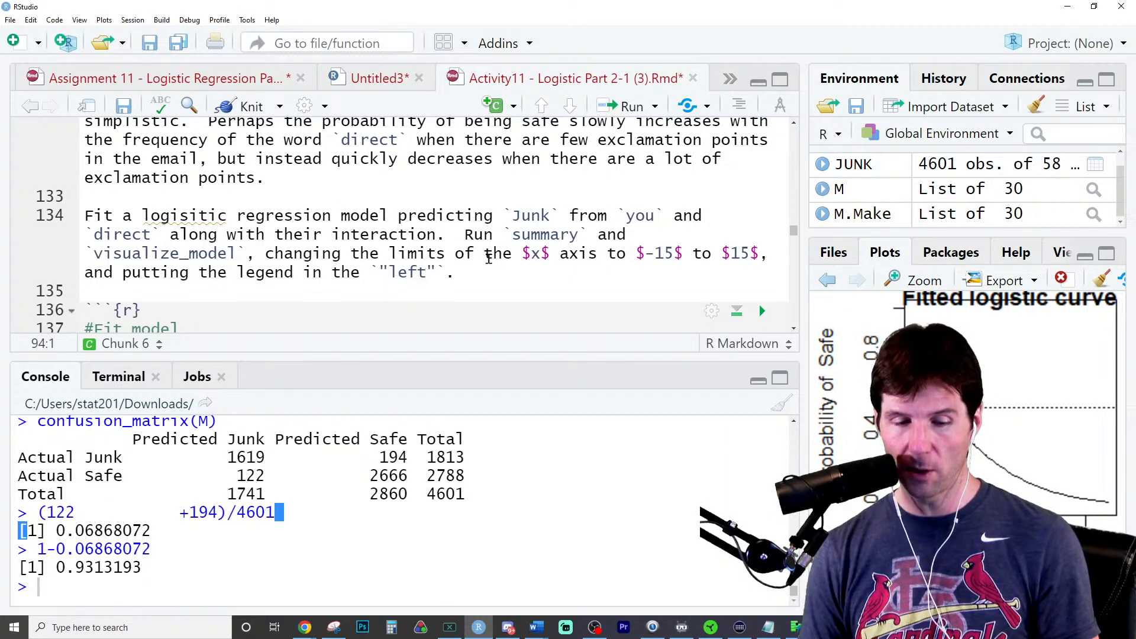
# - Paste the full-model glm call for M on the JUNK data above the #Fit model comment in question f's chunk
pyautogui.scroll(-1, 369, 297)
pyautogui.click(242, 244)
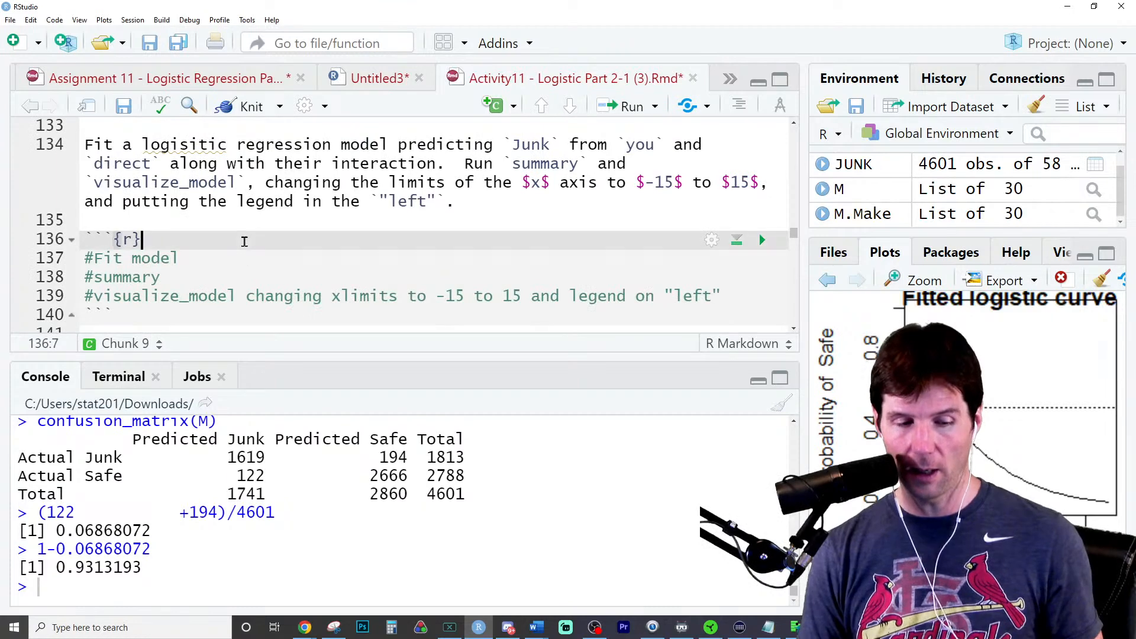
pyautogui.press('Return')
pyautogui.press('Return')
pyautogui.press('BackSpace')
pyautogui.write('M <- glm(Junk~.,data = JUNK,          family = binomial)')
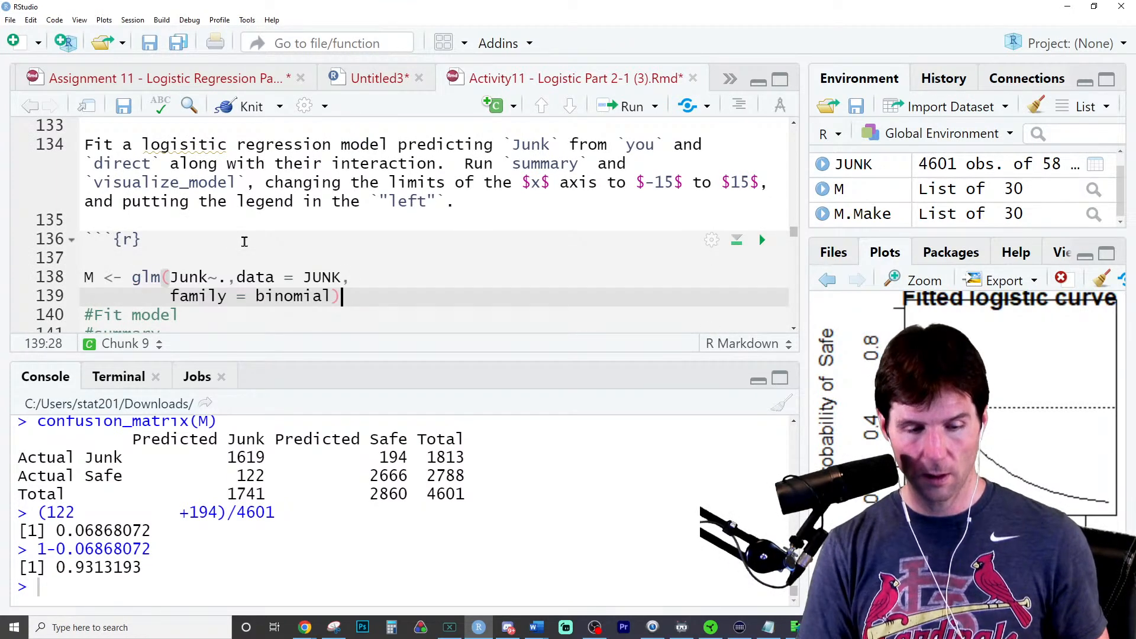
# - Change the formula of the pasted glm call to Junk~you*direct
pyautogui.click(228, 278)
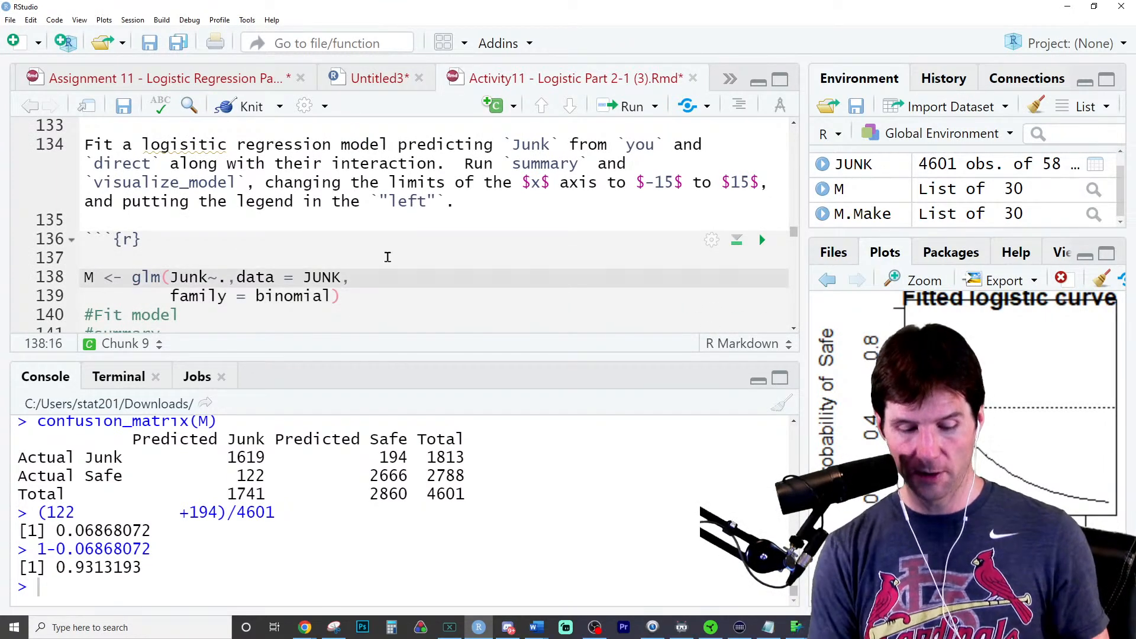
pyautogui.press('BackSpace')
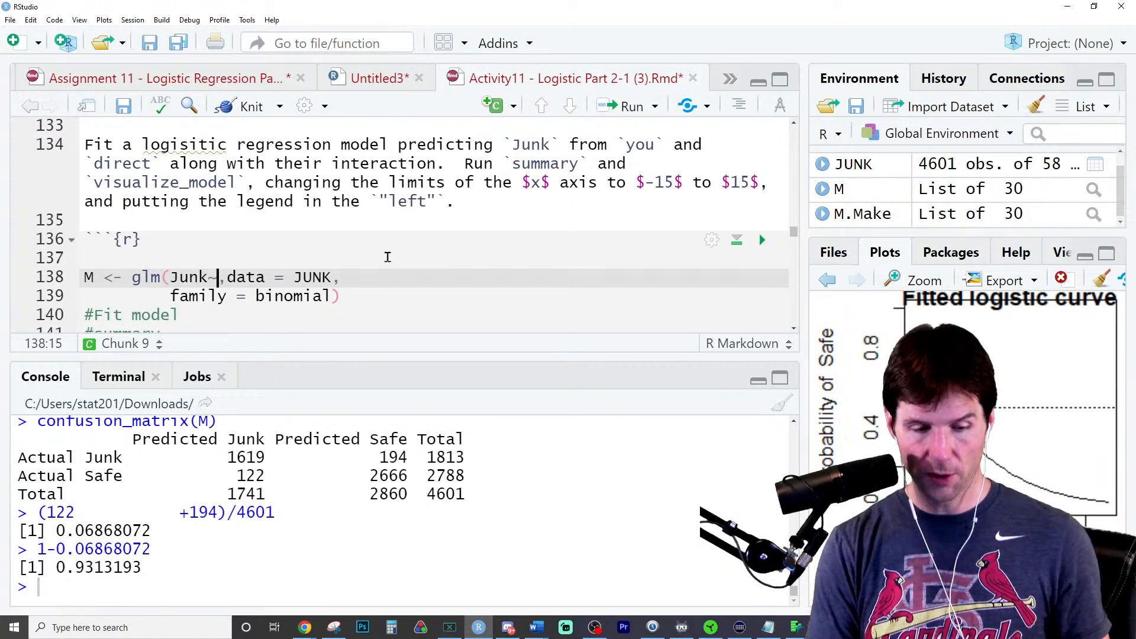
pyautogui.write('You')
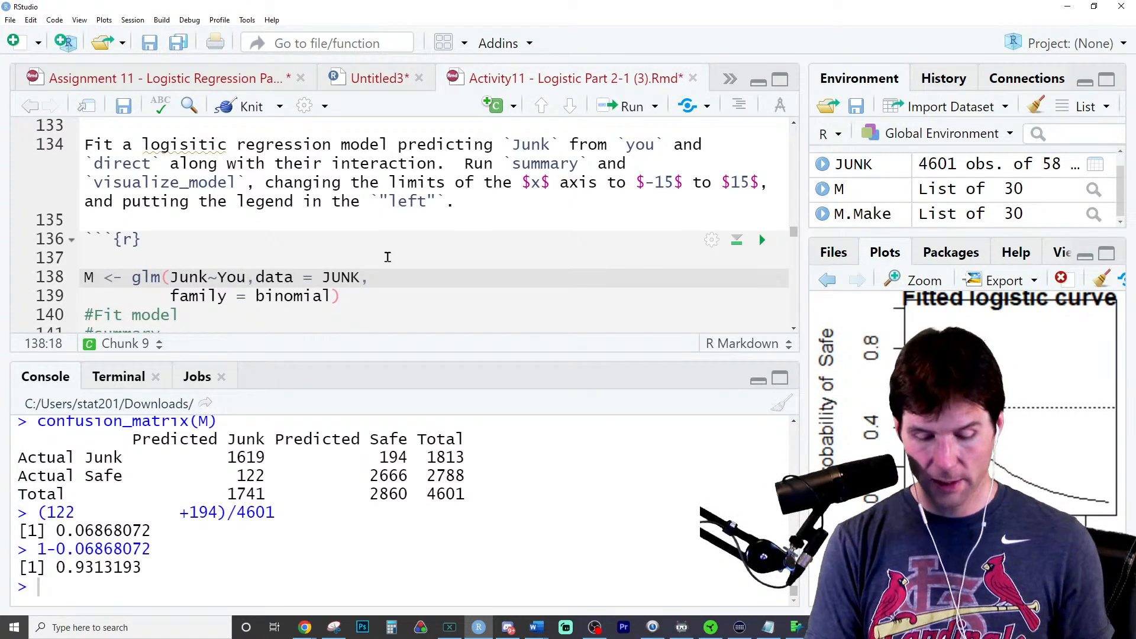
pyautogui.write('*')
pyautogui.press('BackSpace')
pyautogui.press('BackSpace')
pyautogui.press('BackSpace')
pyautogui.press('BackSpace')
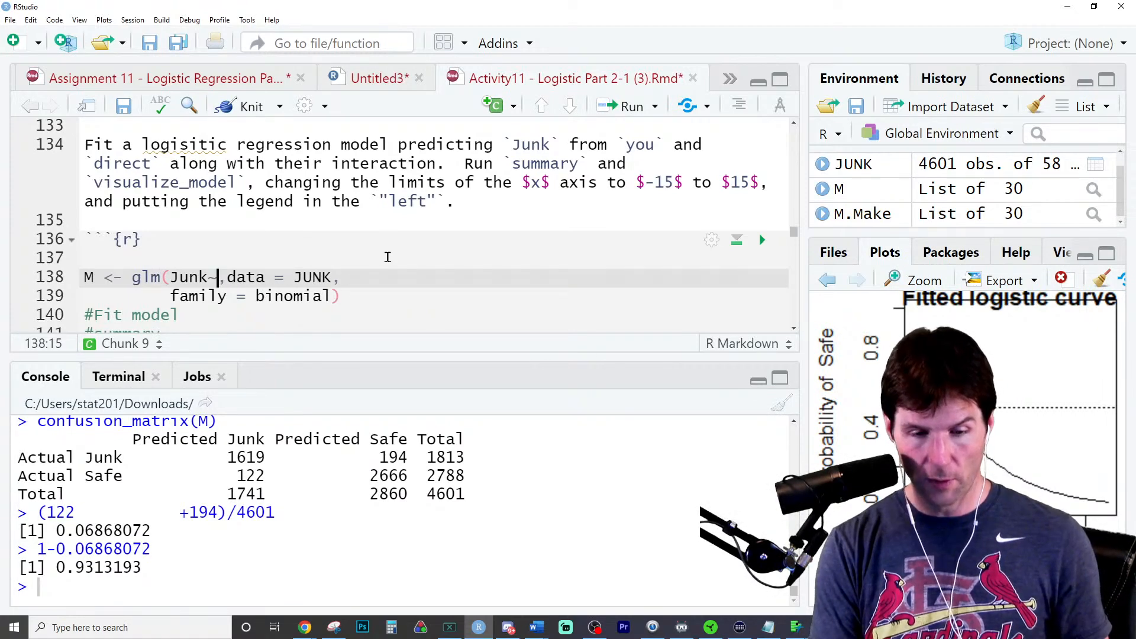
pyautogui.write('J')
pyautogui.press('BackSpace')
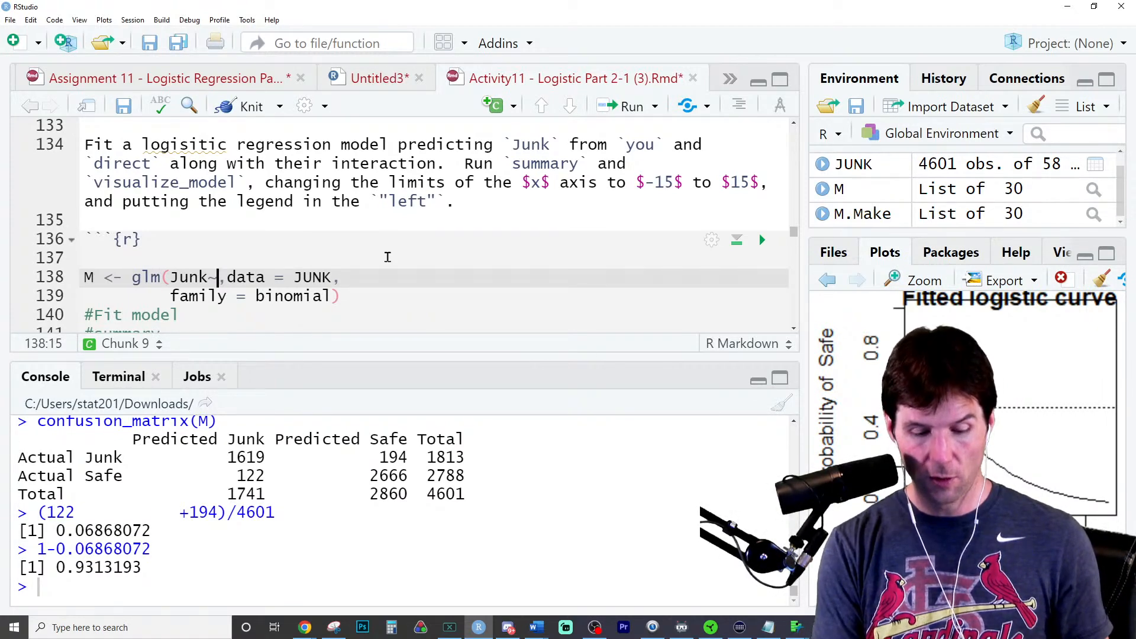
pyautogui.write('you*direct')
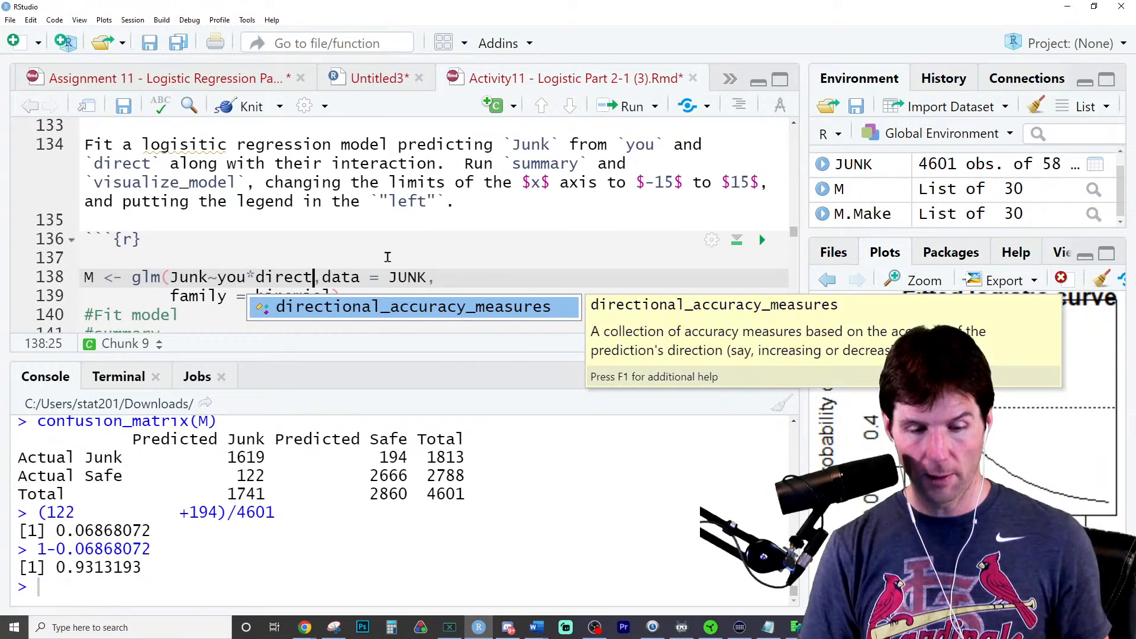
# - Run the you*direct interaction model and add a blank line below its code
pyautogui.press('Left')
pyautogui.press('Left')
pyautogui.press('Left')
pyautogui.press('Left')
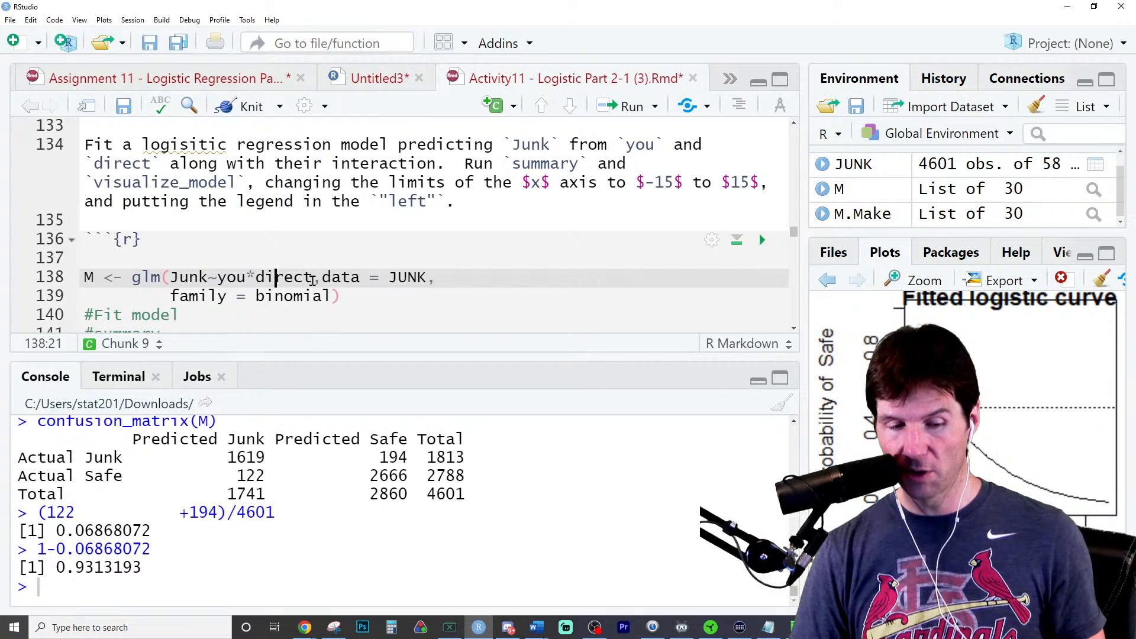
pyautogui.hotkey('ctrl', 'Return')
pyautogui.press('Return')
pyautogui.press('Up')
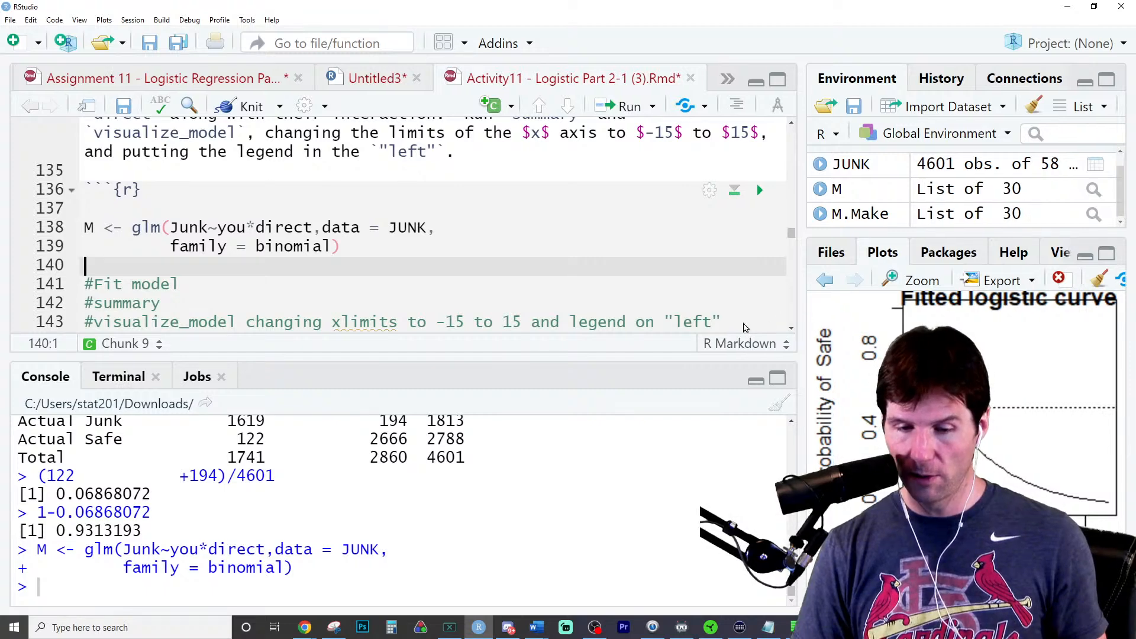
# - Below the glm call in question f's chunk, add visualize_model(M,xlim = c(-15,15)) and run it
pyautogui.moveTo(804, 320); pyautogui.dragTo(639, 312)
pyautogui.scroll(-5, 490, 273)
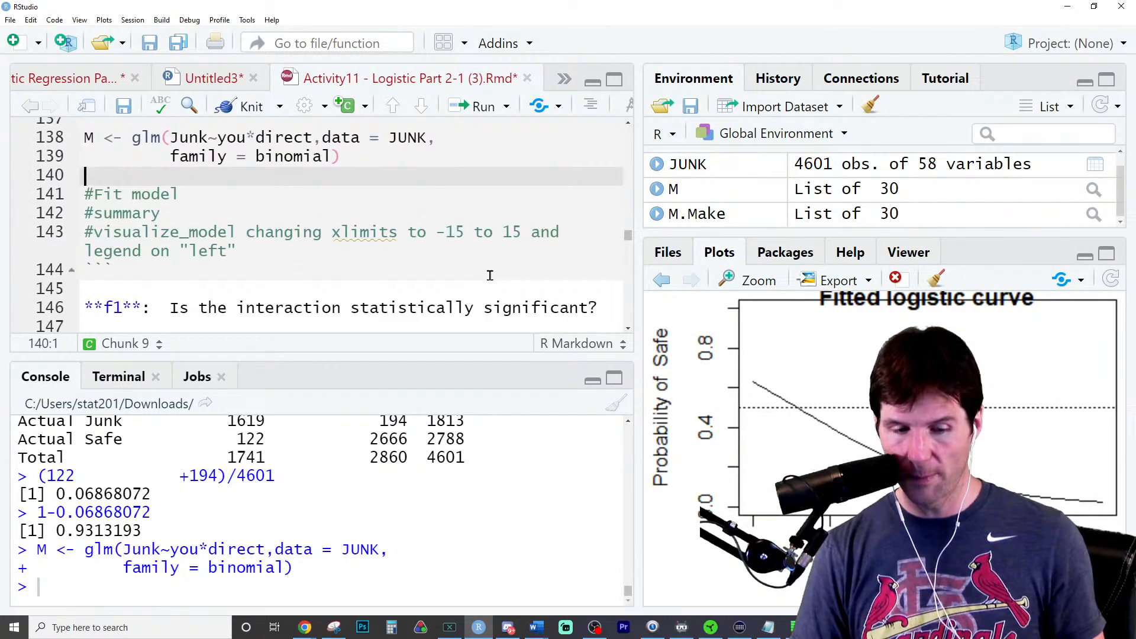
pyautogui.write('visu')
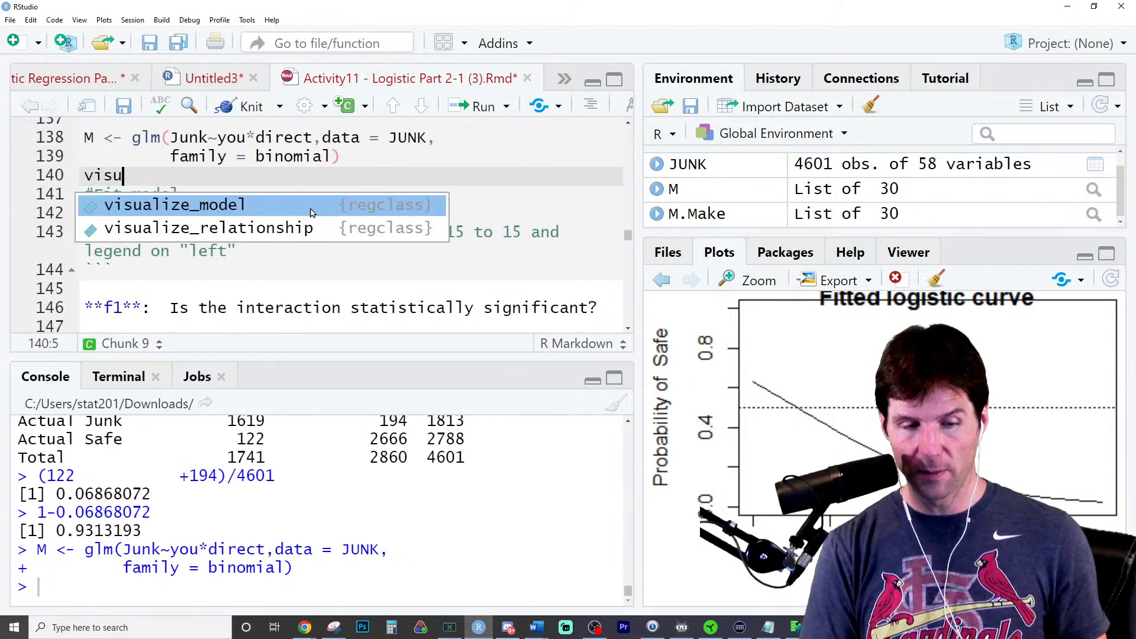
pyautogui.press('Tab')
pyautogui.write('M,')
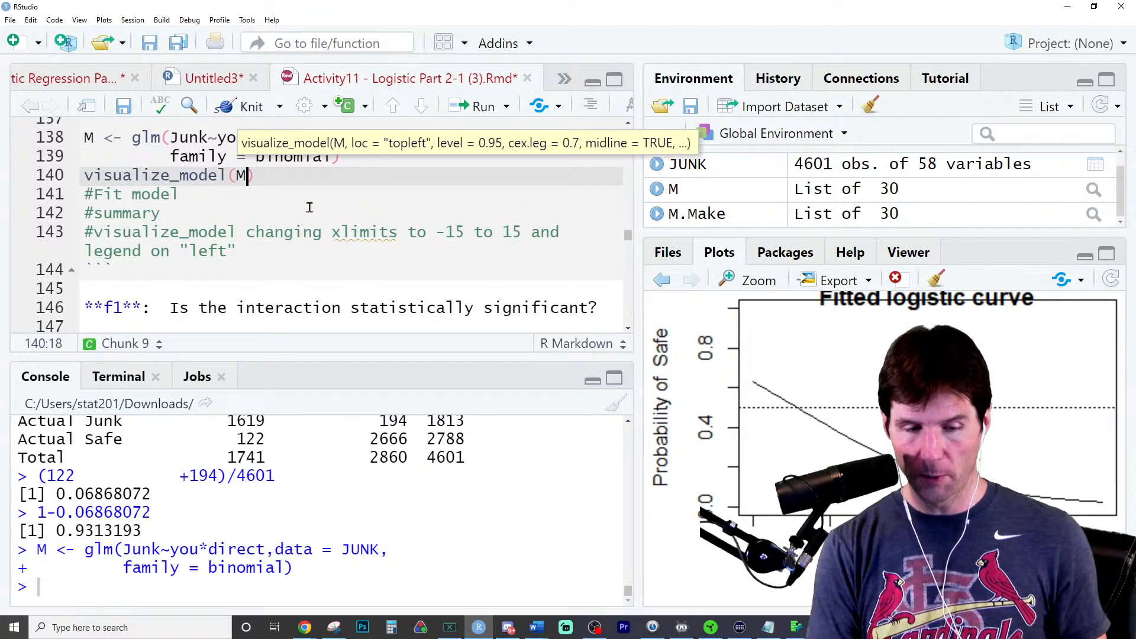
pyautogui.write('xc')
pyautogui.press('BackSpace')
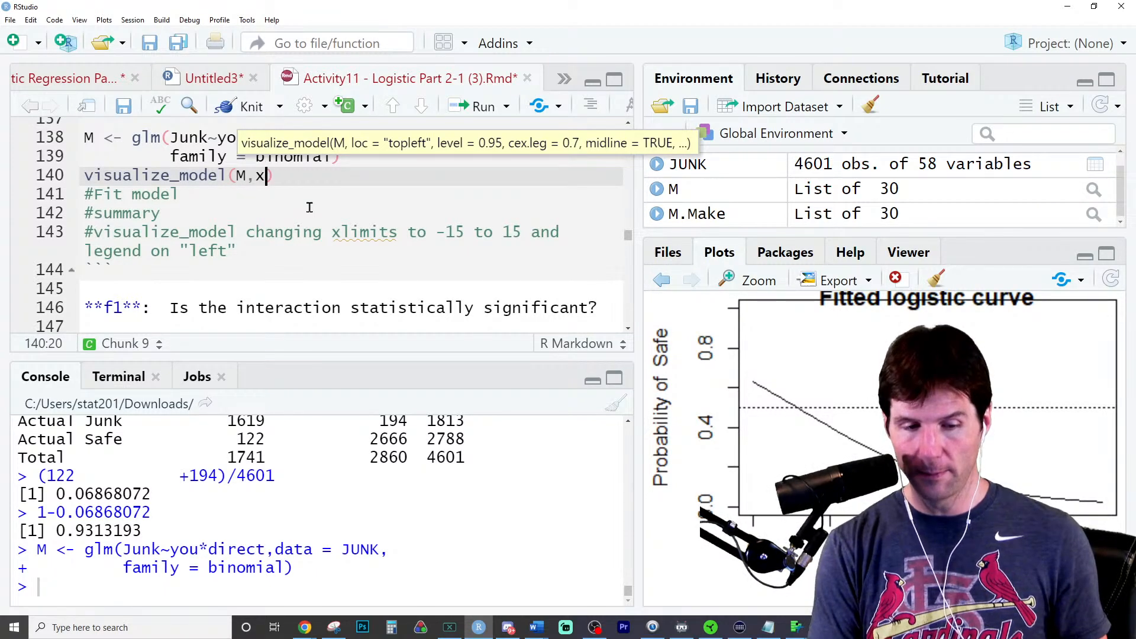
pyautogui.write('lim = c(')
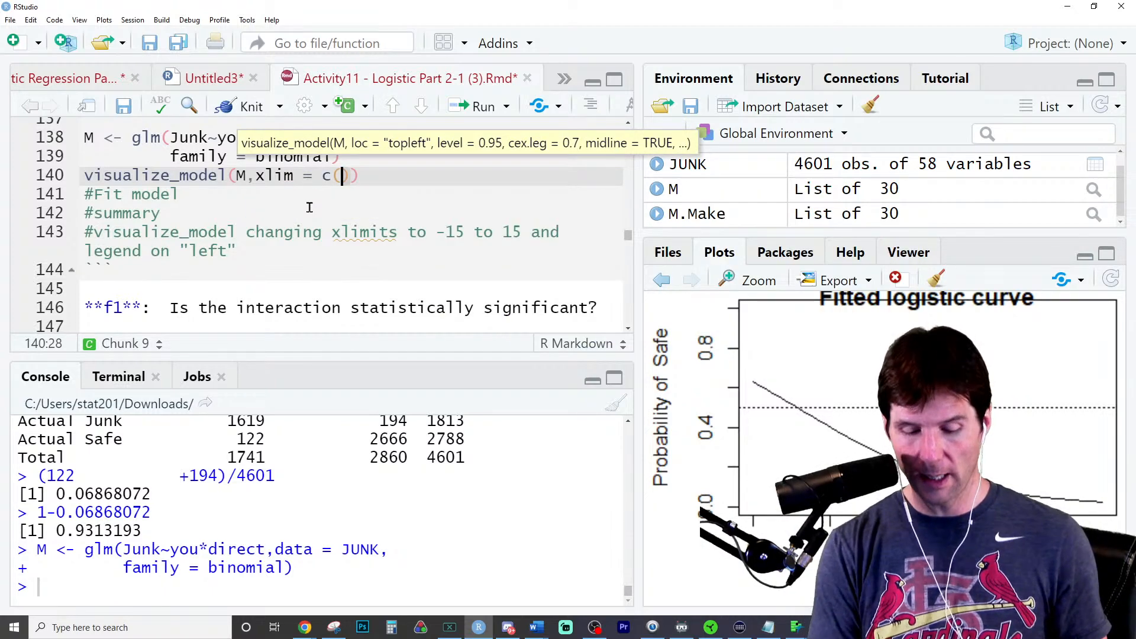
pyautogui.write('-15,15')
pyautogui.hotkey('ctrl', 'Return')
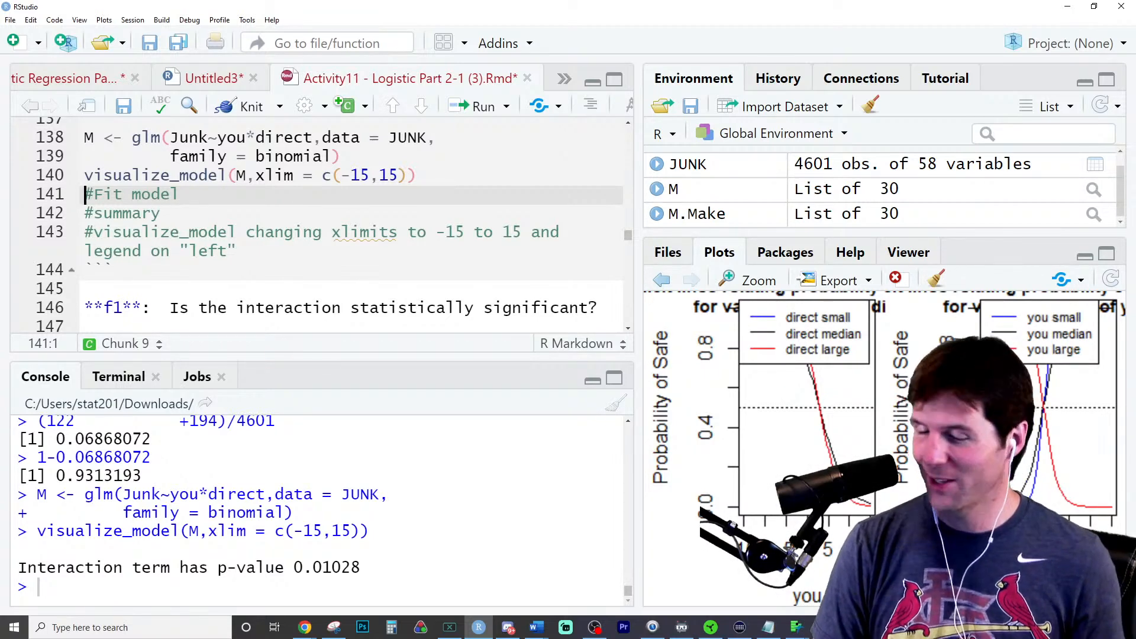
# - Enlarge the plot area, shrink the interface text and redraw the visualize_model plot from the console
pyautogui.moveTo(824, 235); pyautogui.dragTo(823, 183)
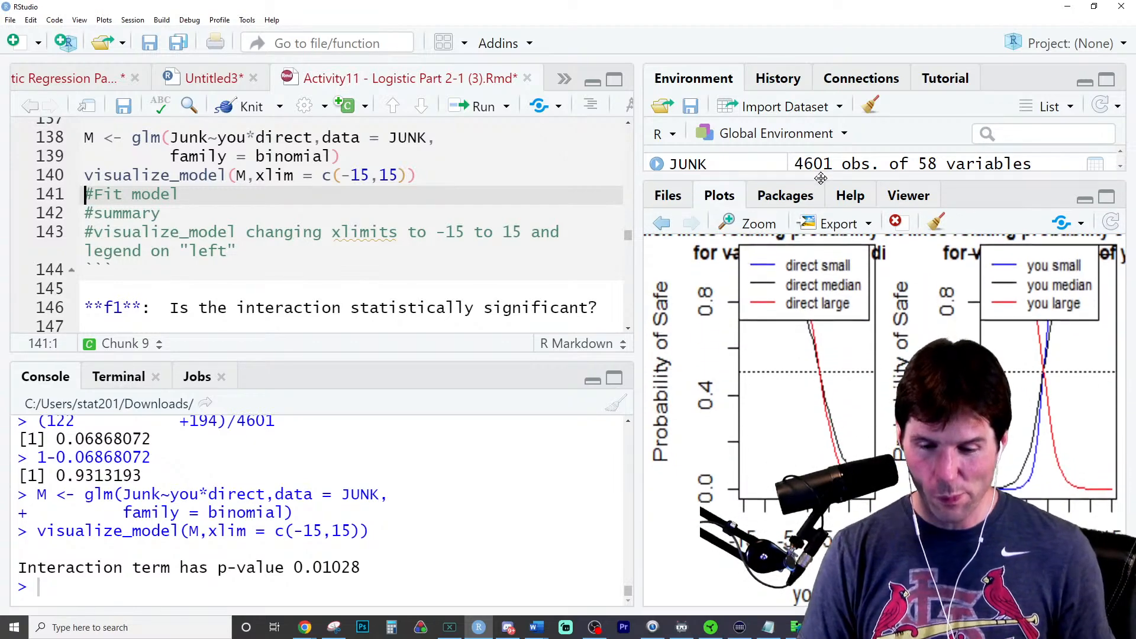
pyautogui.hotkey('ctrl', '-')
pyautogui.hotkey('ctrl', '-')
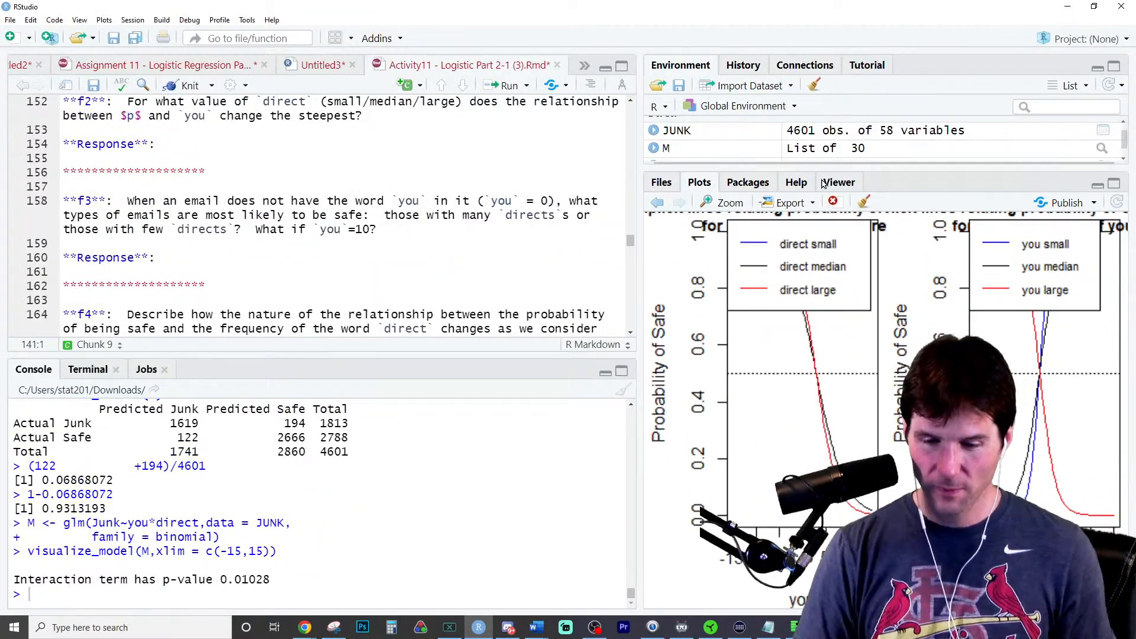
pyautogui.press('Up')
pyautogui.press('Return')
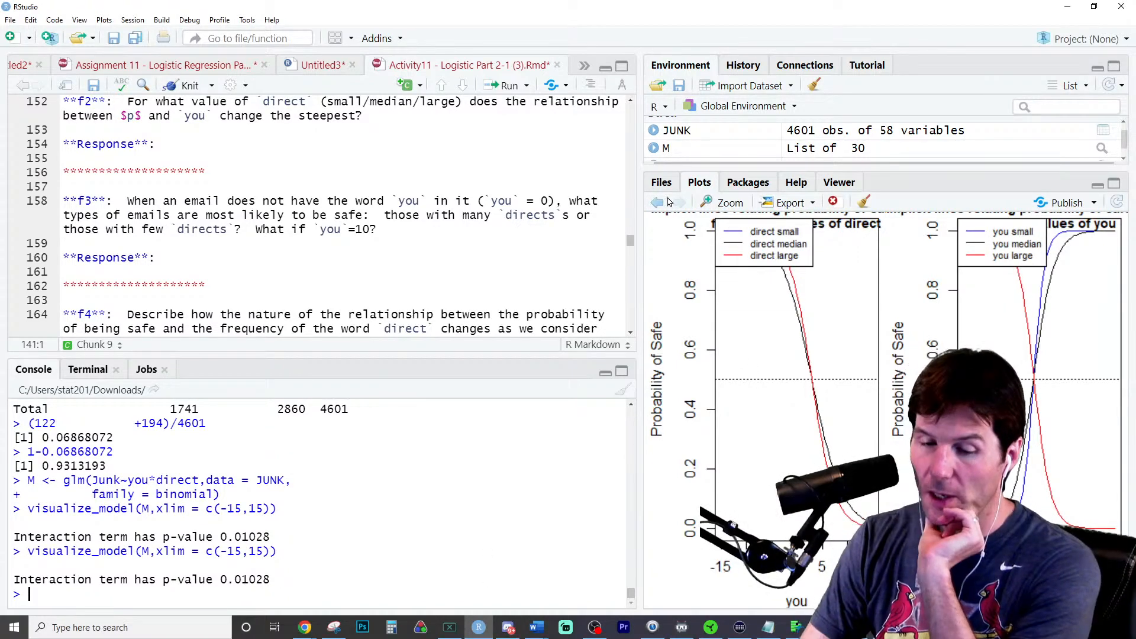
# - Examine the interaction model's curves for small, median and large direct and you in a maximized plot window
pyautogui.click(734, 204)
pyautogui.click(811, 148)
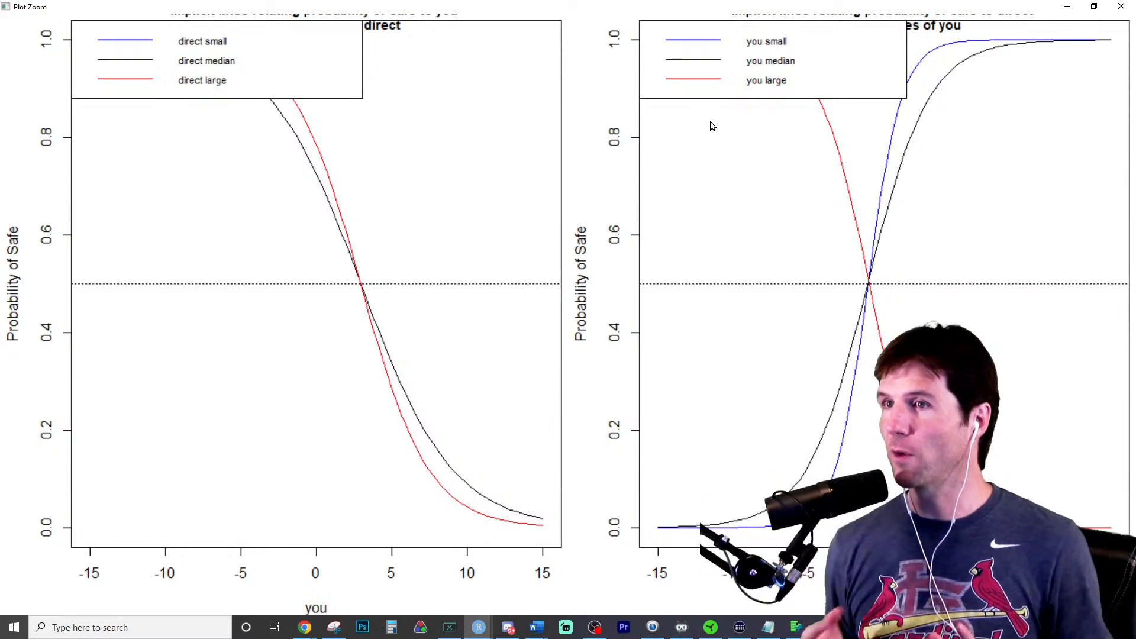
pyautogui.click(1124, 7)
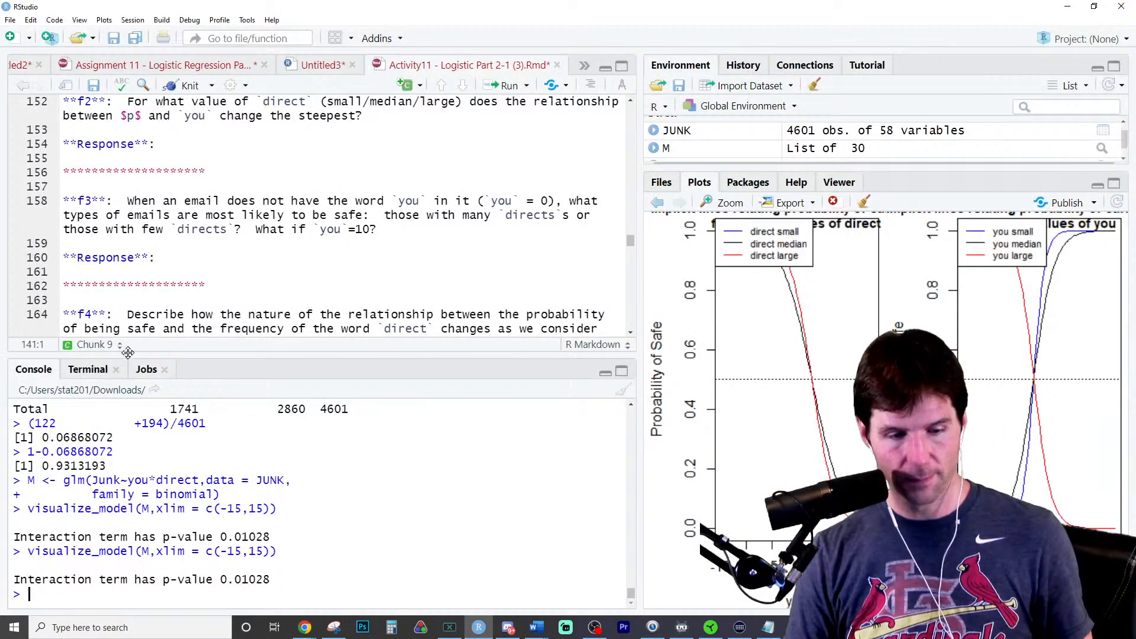
# - Refit M without the interaction as Junk~you+direct, redraw its plot and examine the curves enlarged for comparison
pyautogui.scroll(7, 211, 262)
pyautogui.scroll(-1, 211, 262)
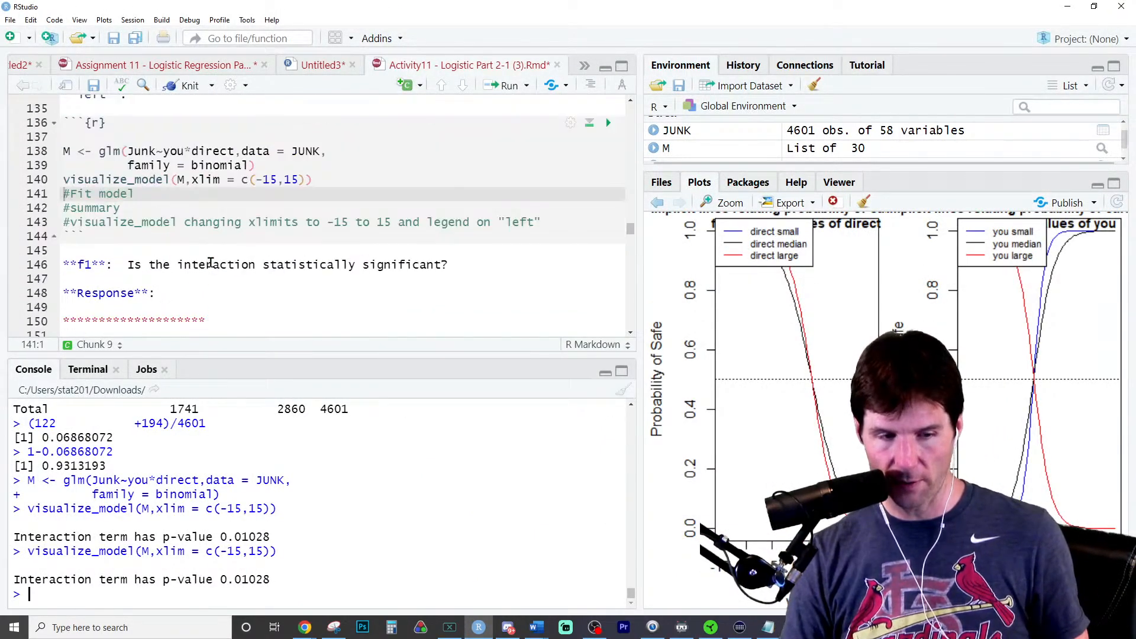
pyautogui.click(189, 152)
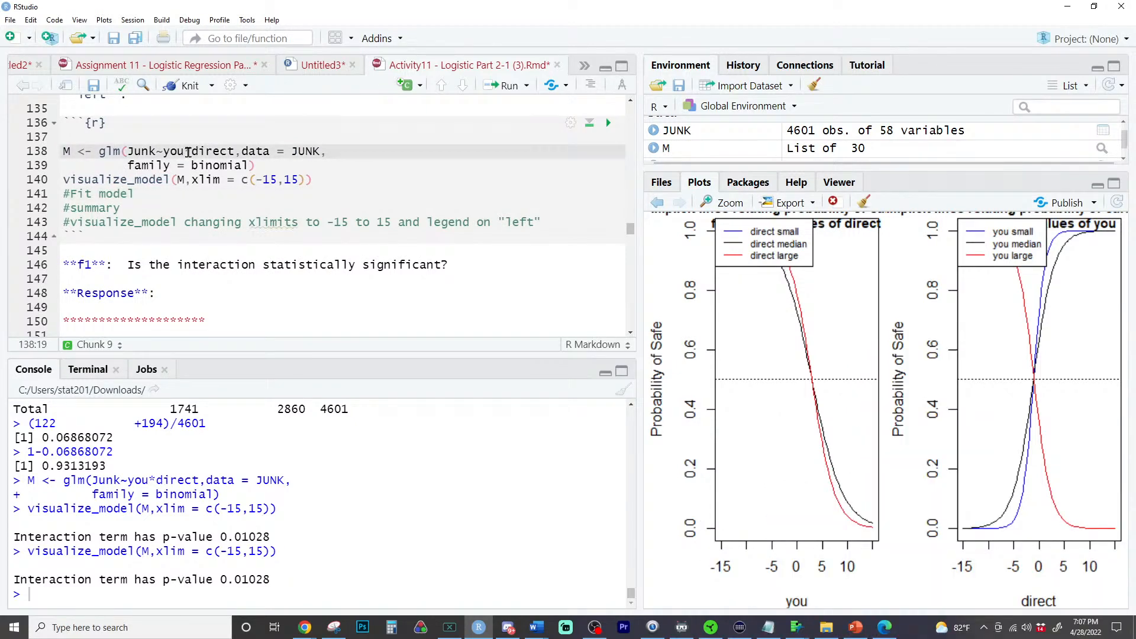
pyautogui.press('BackSpace')
pyautogui.write('+')
pyautogui.hotkey('ctrl', 'Return')
pyautogui.hotkey('ctrl', 'Return')
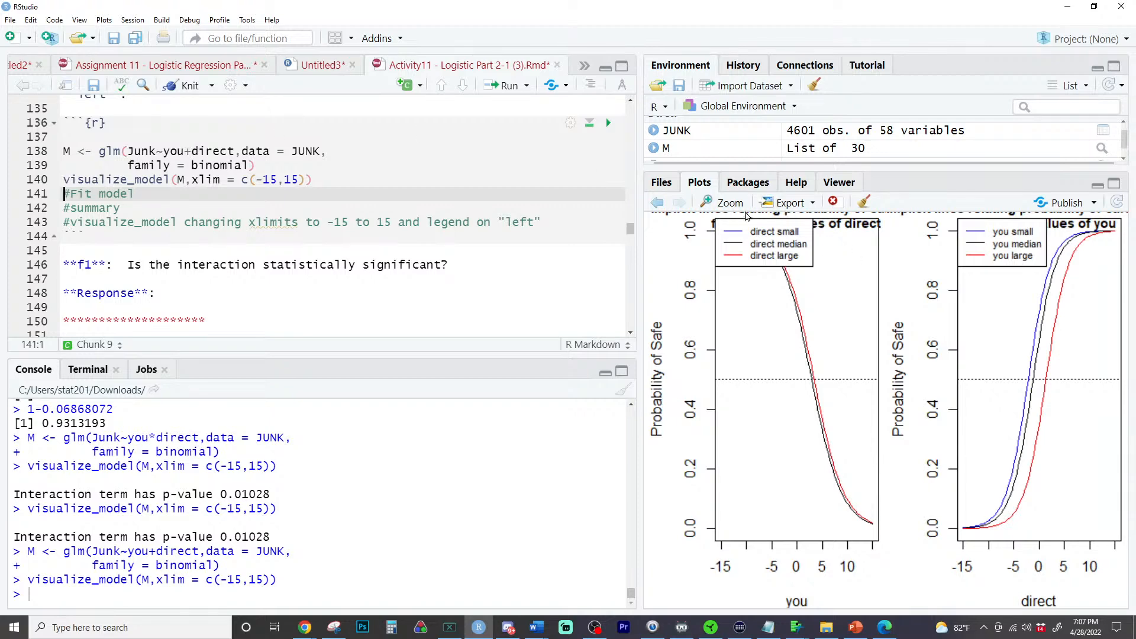
pyautogui.click(722, 203)
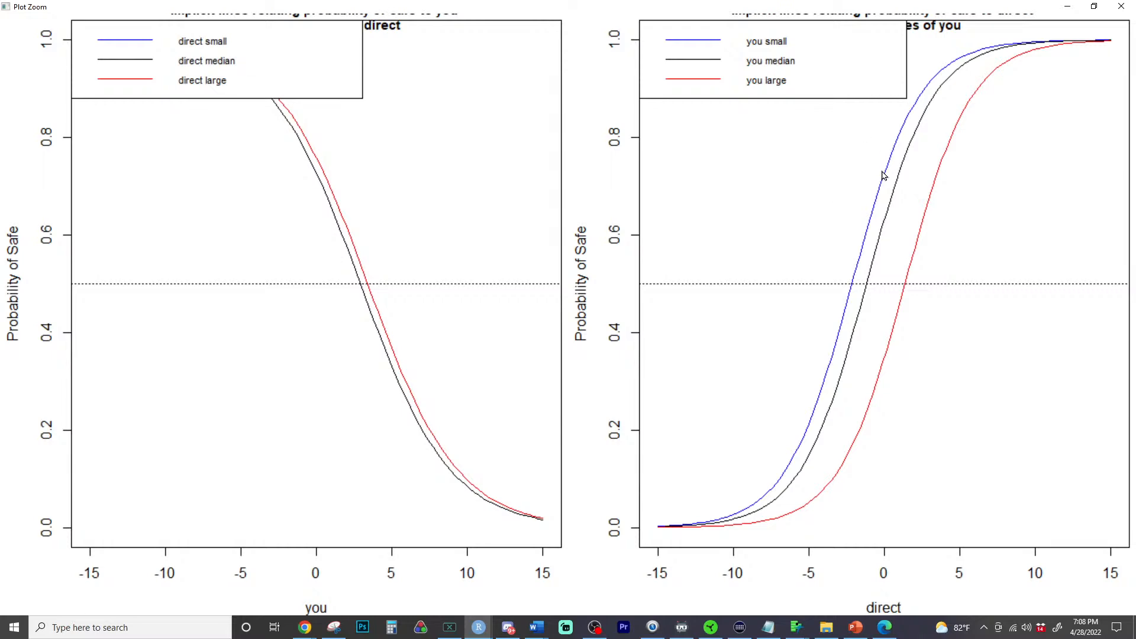
pyautogui.click(1121, 6)
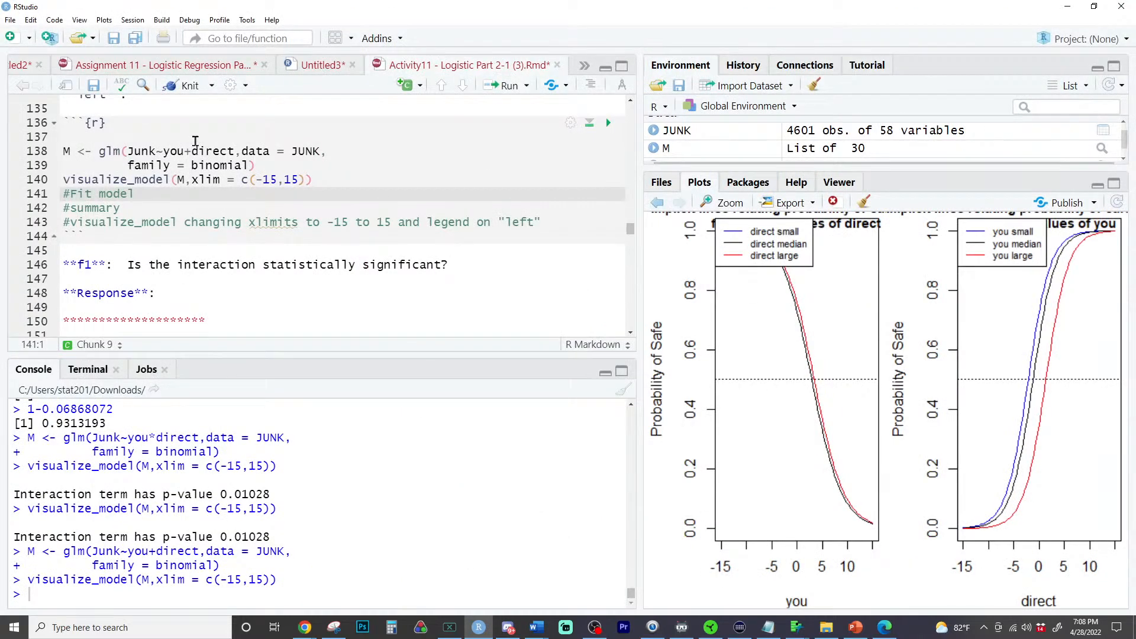
# - Restore the formula of M to Junk~you*direct and rerun the glm call and visualize_model
pyautogui.click(195, 141)
pyautogui.click(186, 151)
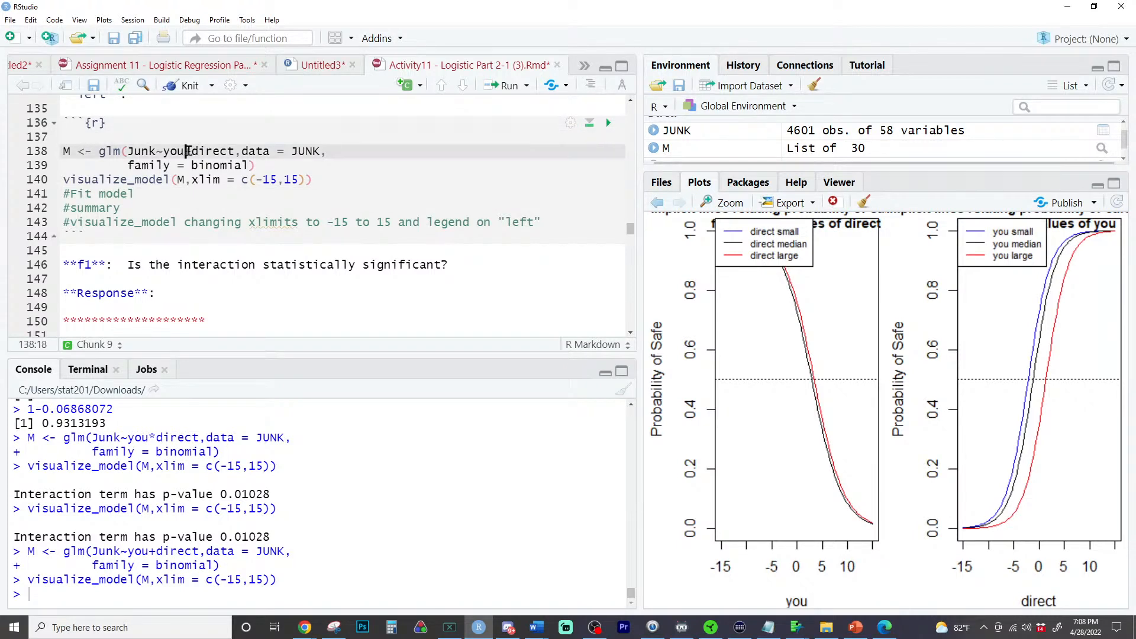
pyautogui.press('Delete')
pyautogui.write('*')
pyautogui.hotkey('ctrl', 'Return')
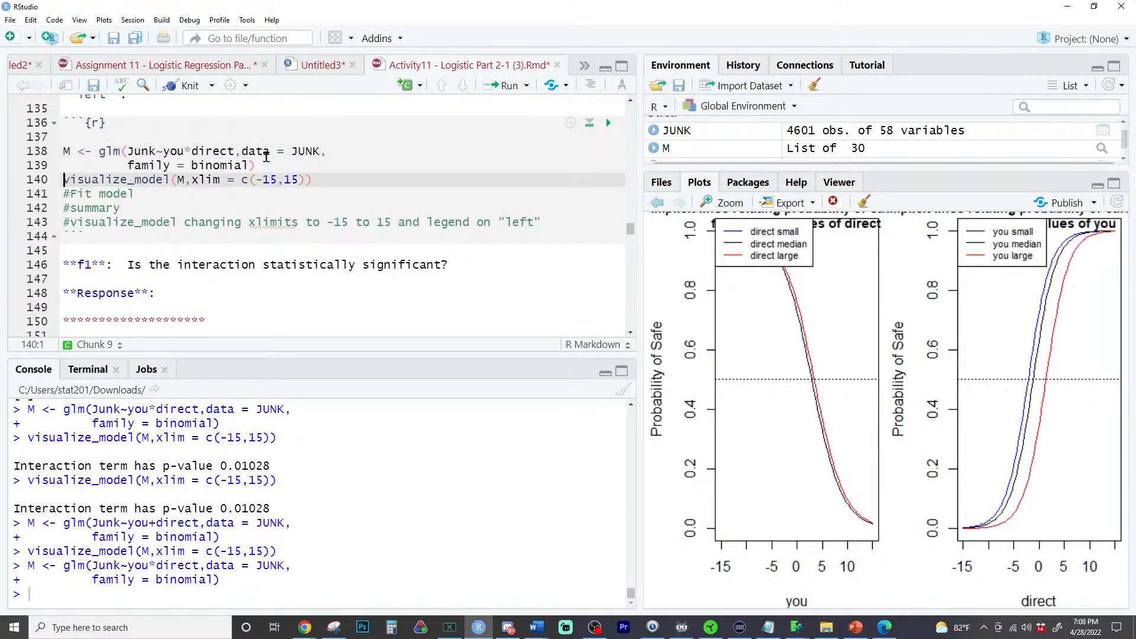
pyautogui.hotkey('ctrl', 'Return')
# - Add summary(M) below the visualize_model line in question f's chunk and run it
pyautogui.press('Return')
pyautogui.press('Up')
pyautogui.write('summary(M)')
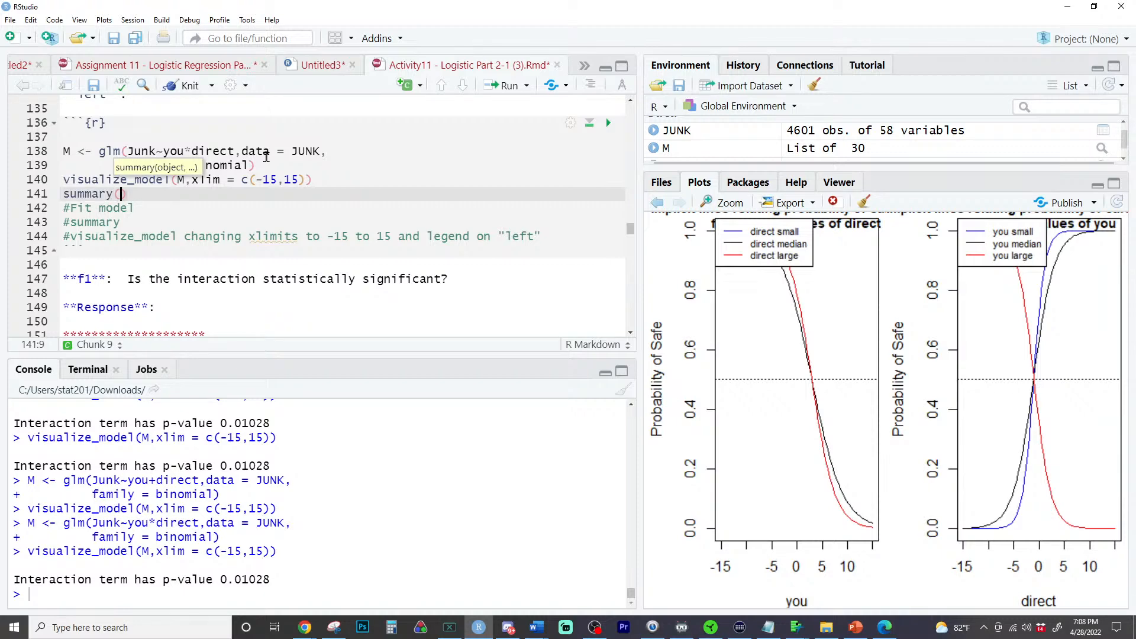
pyautogui.hotkey('ctrl', 'Return')
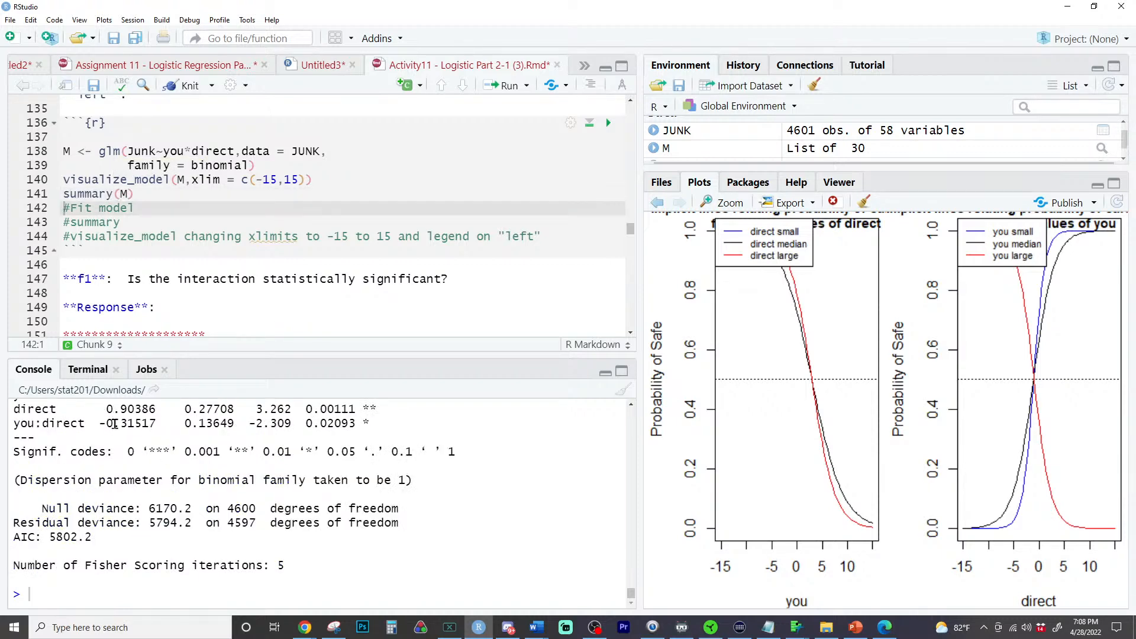
# - Rerun visualize_model and compare its interaction p-value with the you:direct p-value in the model summary
pyautogui.doubleClick(114, 424)
pyautogui.click(99, 426)
pyautogui.moveTo(99, 424); pyautogui.dragTo(141, 424)
pyautogui.click(286, 568)
pyautogui.click(269, 179)
pyautogui.hotkey('ctrl', 'Return')
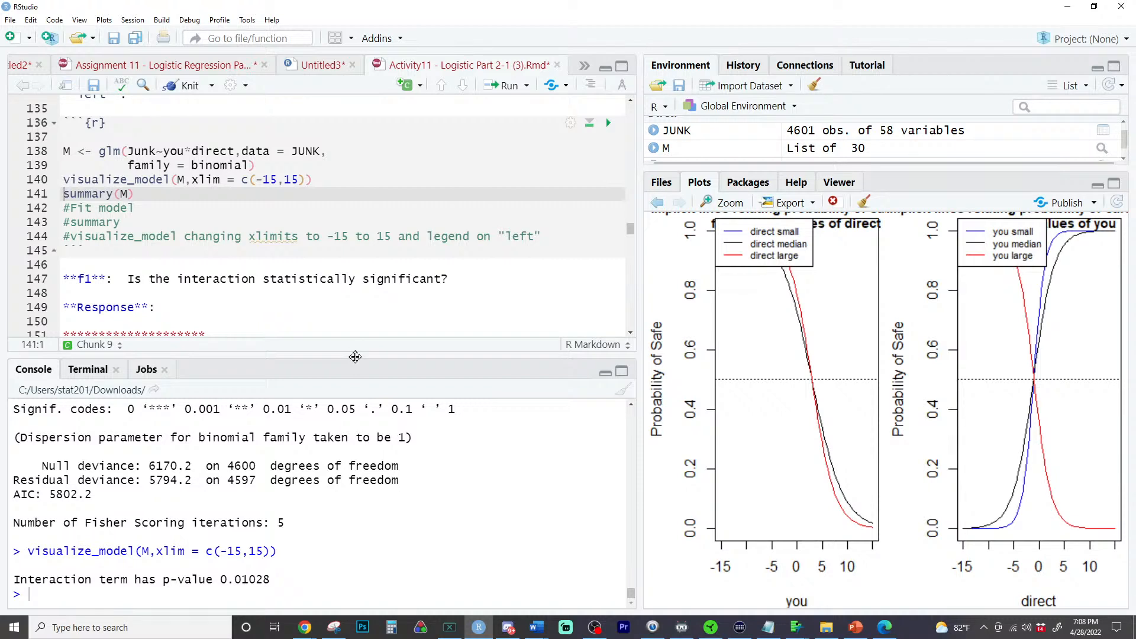
pyautogui.moveTo(355, 356); pyautogui.dragTo(355, 285)
pyautogui.doubleClick(332, 381)
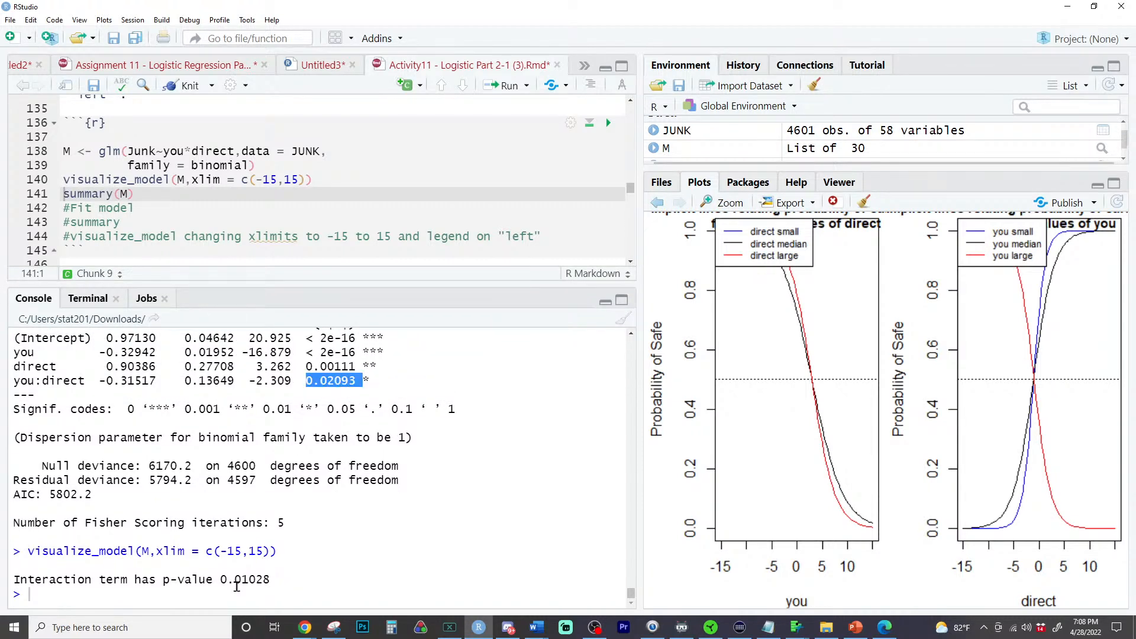
pyautogui.doubleClick(237, 582)
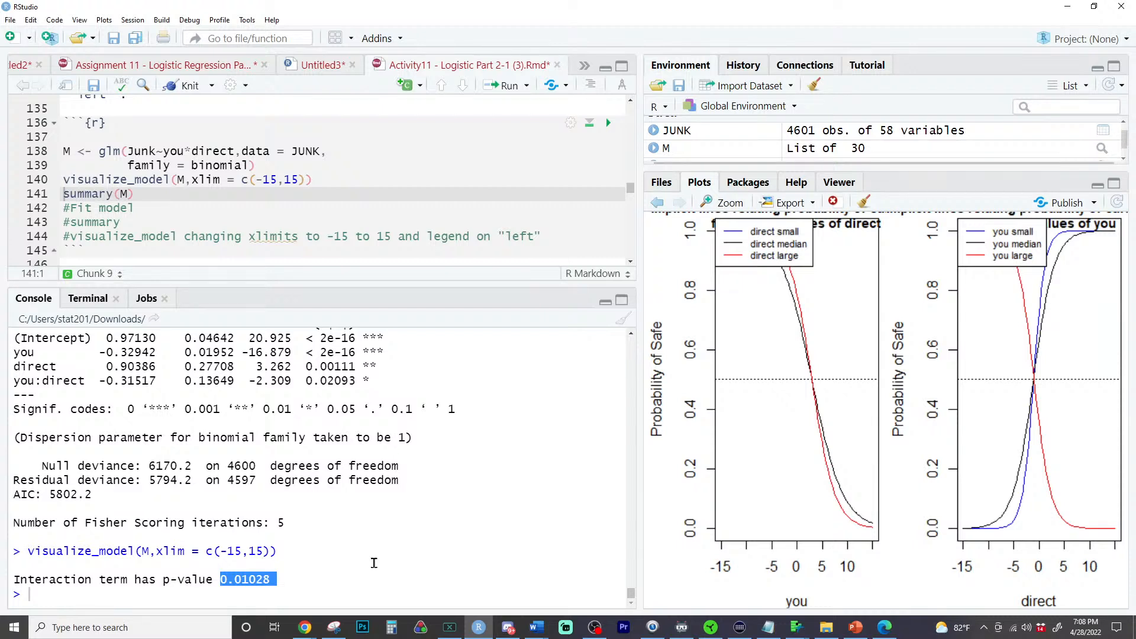
pyautogui.click(325, 580)
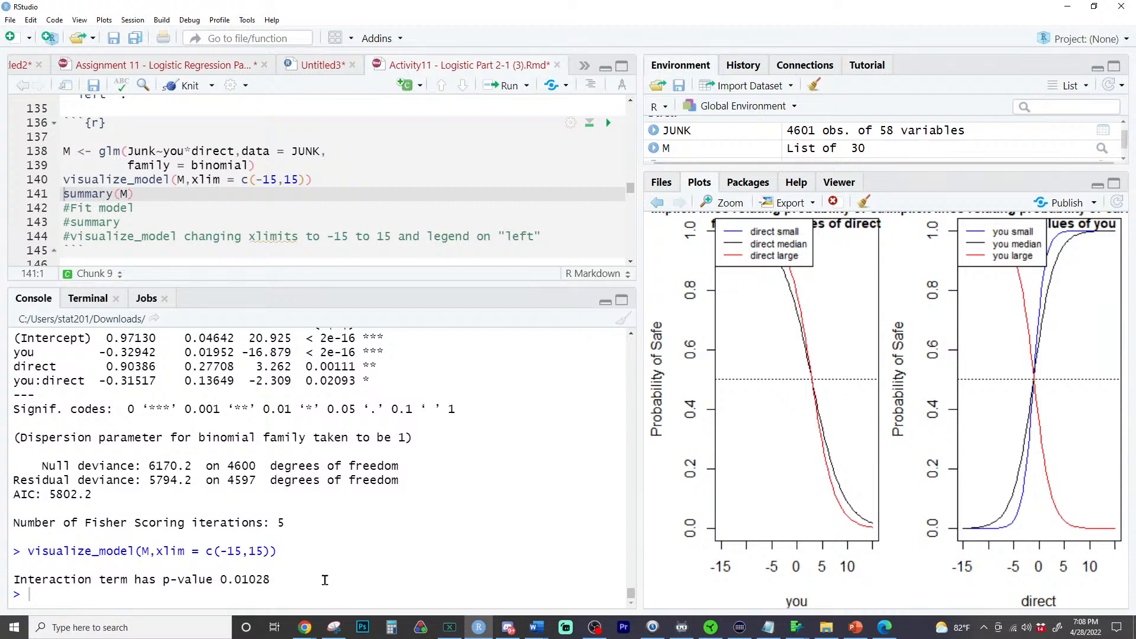
# - Run drop1(M,test = "Chisq") in the console and compare its you:direct p-value with the one from visualize_model
pyautogui.write('drop1(M,')
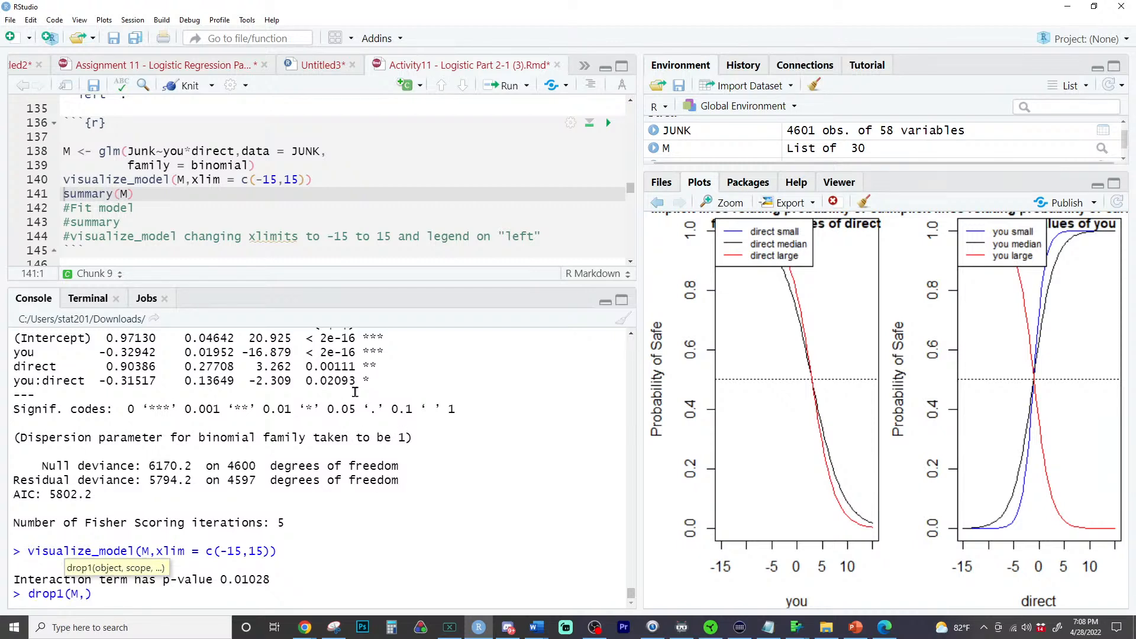
pyautogui.tripleClick(377, 381)
pyautogui.click(86, 594)
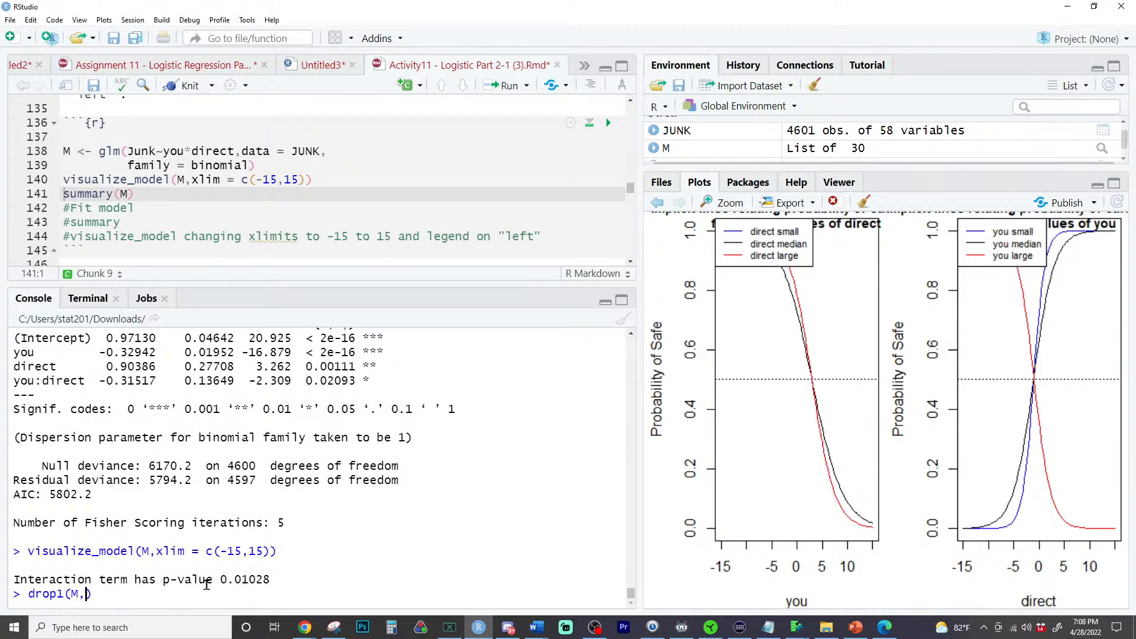
pyautogui.write('test = "chisq')
pyautogui.press('Return')
pyautogui.doubleClick(308, 551)
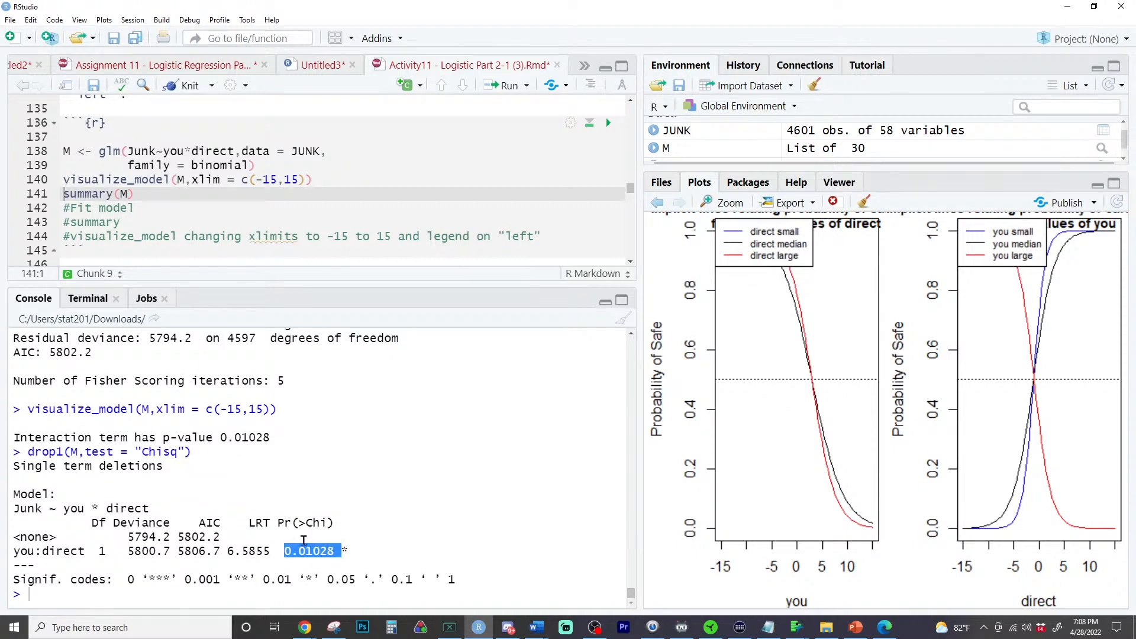
pyautogui.doubleClick(247, 439)
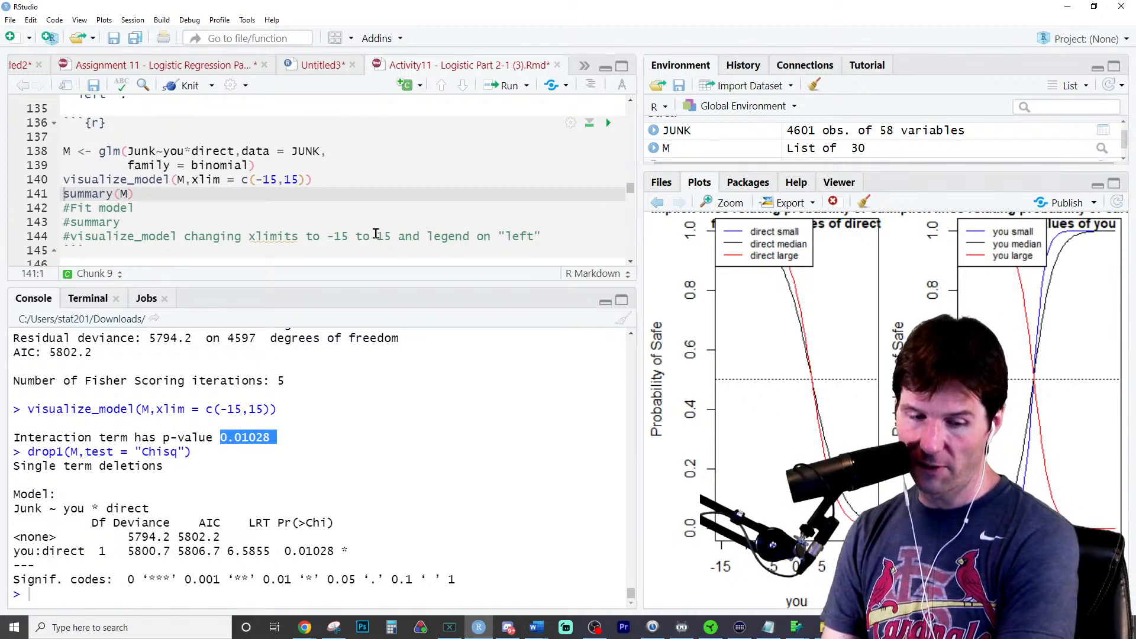
# - Read questions f1 and f2 and examine the enlarged plot for the direct level with the steepest you curve
pyautogui.scroll(-3, 377, 234)
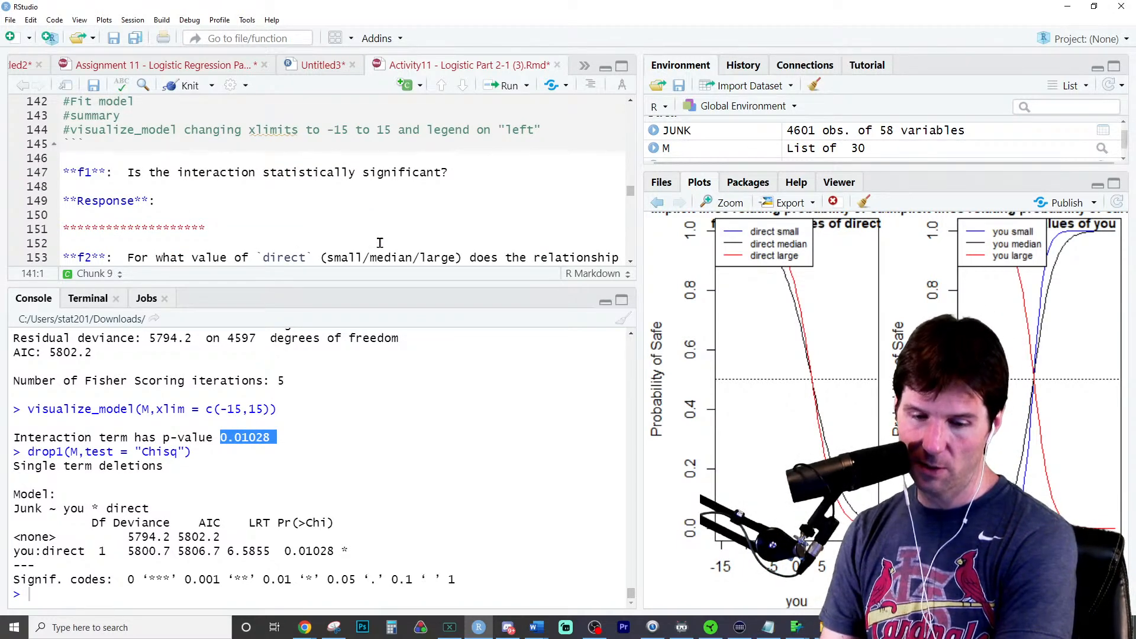
pyautogui.scroll(-2, 379, 253)
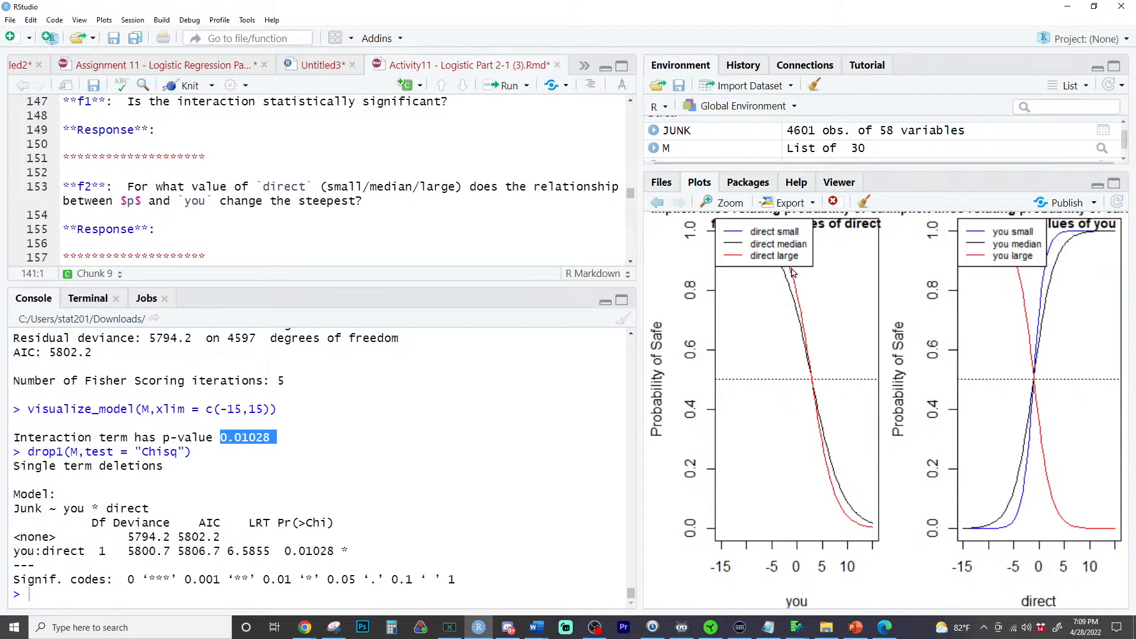
pyautogui.click(723, 202)
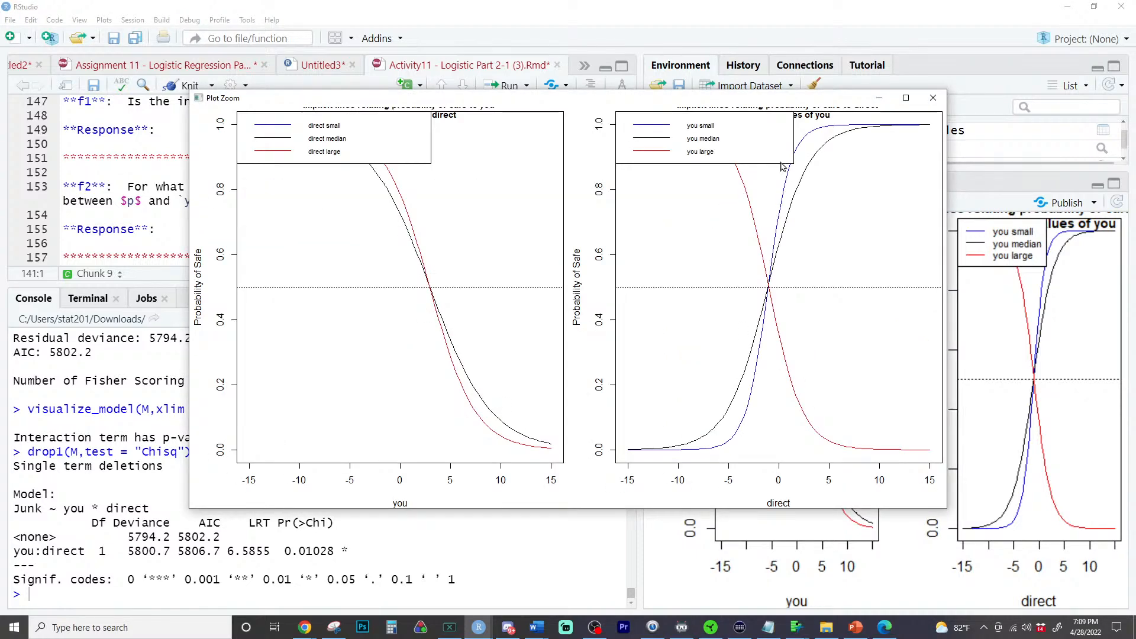
pyautogui.click(906, 97)
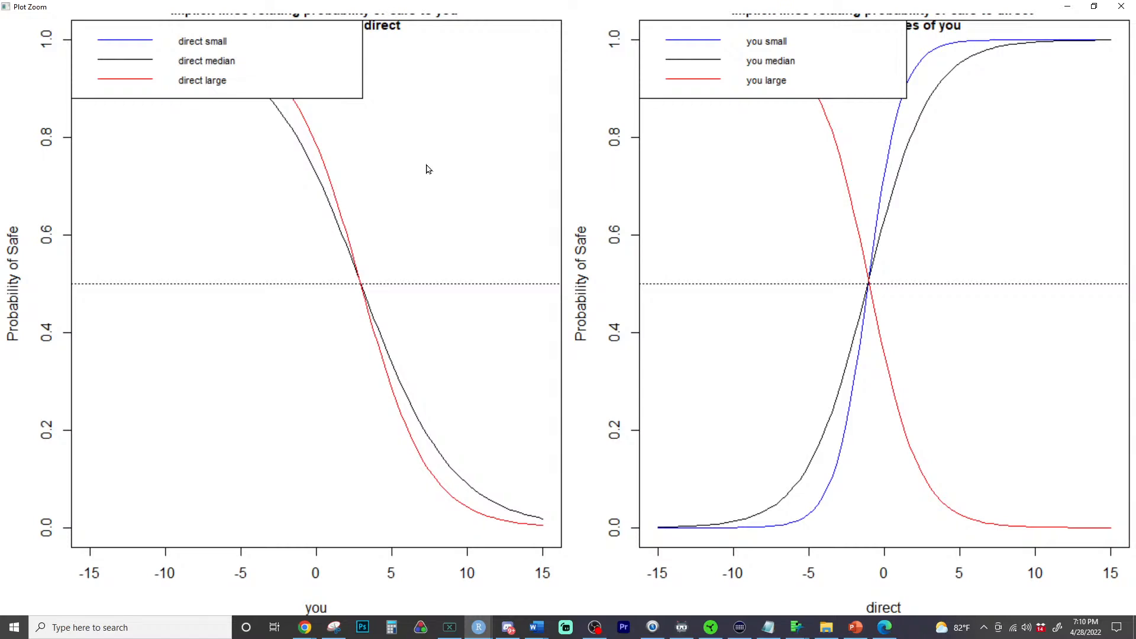
pyautogui.click(1122, 6)
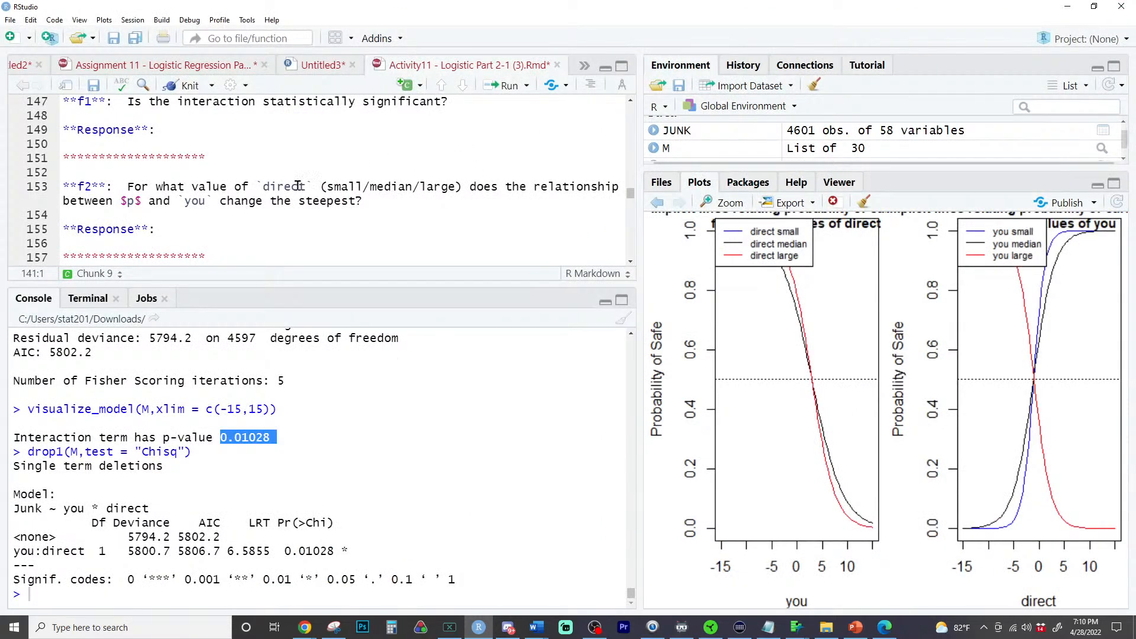
# - Read question f3 and highlight its condition that the word you is absent from the email
pyautogui.scroll(-4, 294, 201)
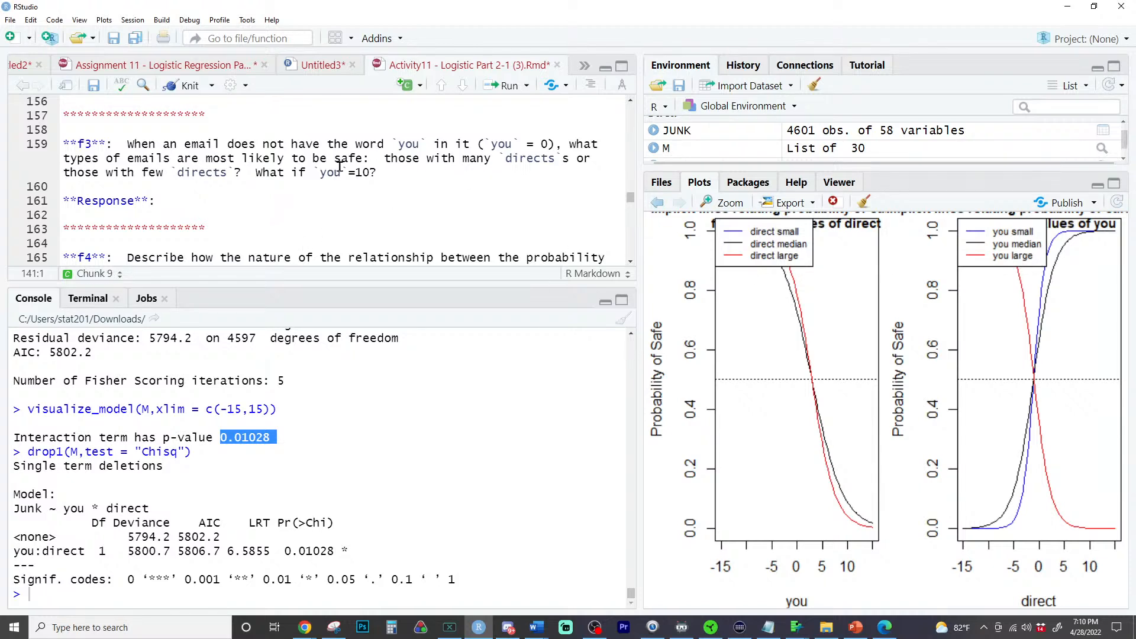
pyautogui.moveTo(392, 144); pyautogui.dragTo(556, 144)
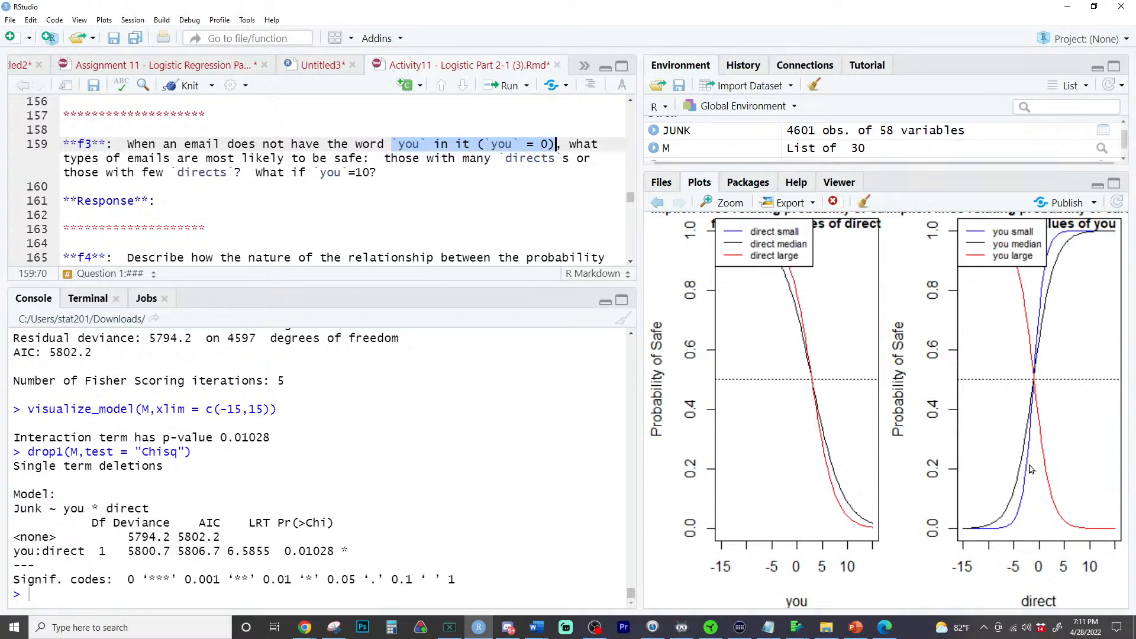
# - Examine the enlarged interaction plot for question f3, comparing how direct affects the probability of safe at small and large you values
pyautogui.click(733, 203)
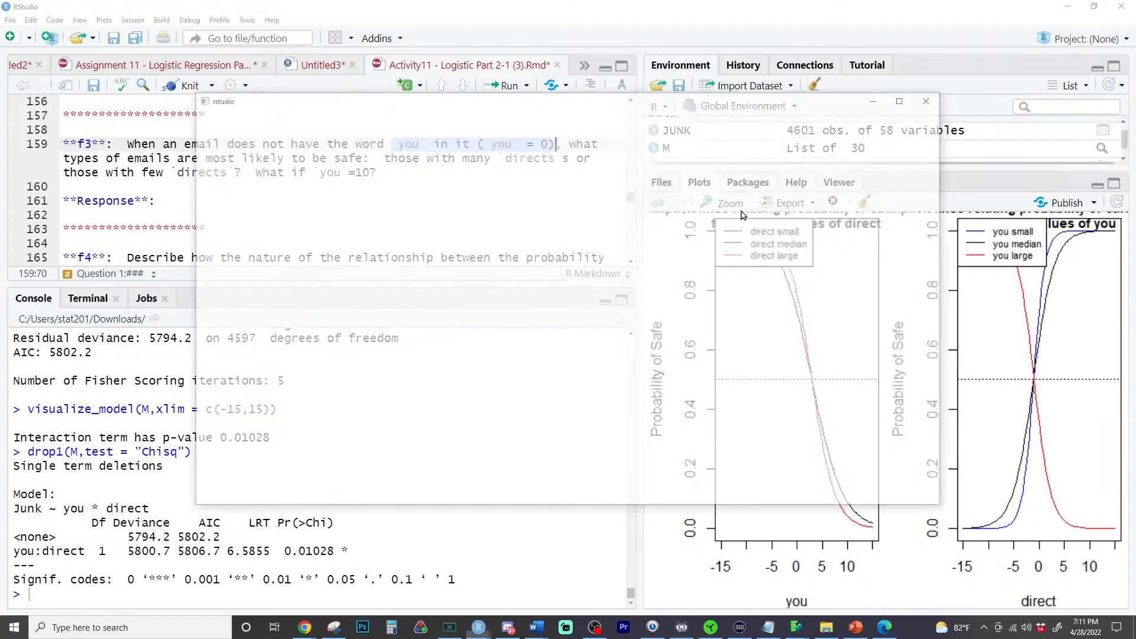
pyautogui.click(907, 98)
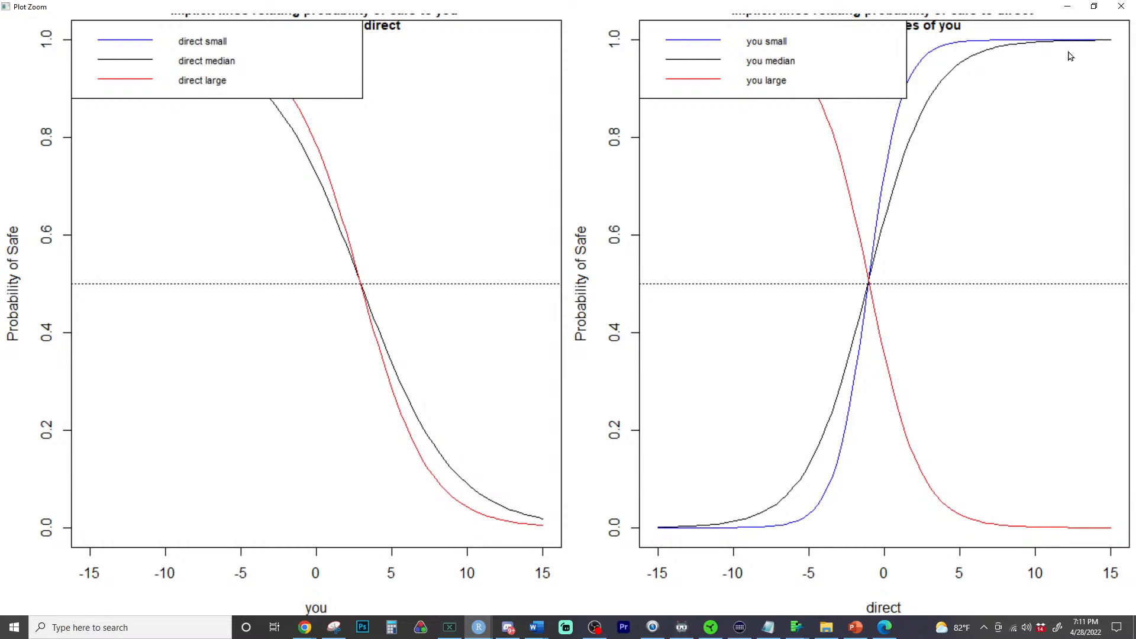
pyautogui.click(1122, 6)
# - Read question f4 and examine the enlarged plot for how the direct relationship changes as you gets larger
pyautogui.scroll(-3, 414, 213)
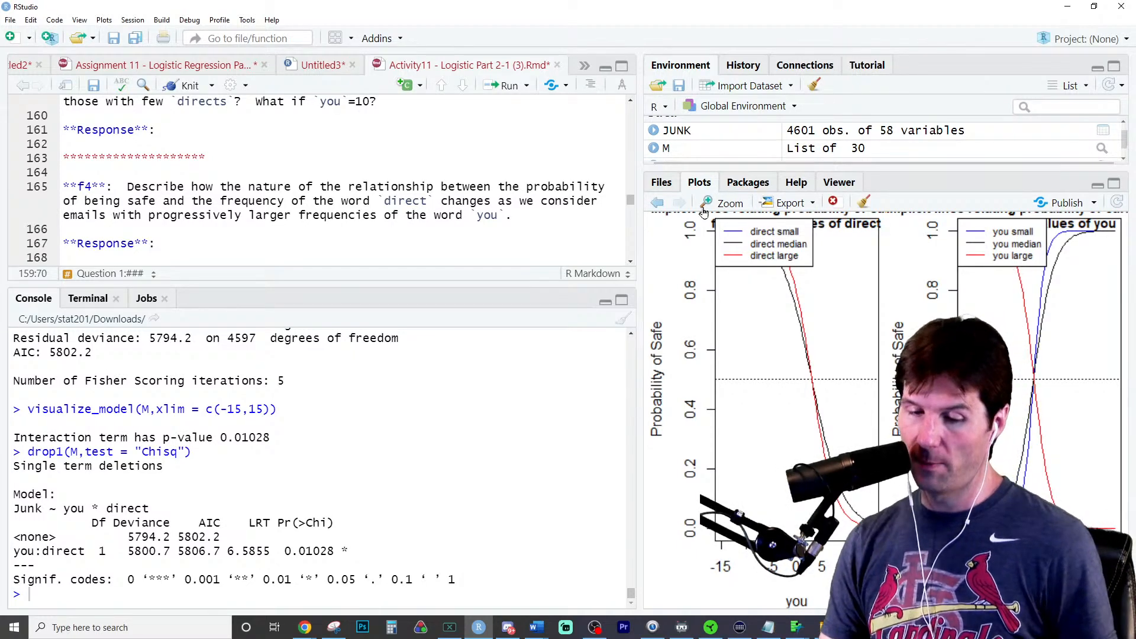
pyautogui.click(721, 202)
pyautogui.click(906, 98)
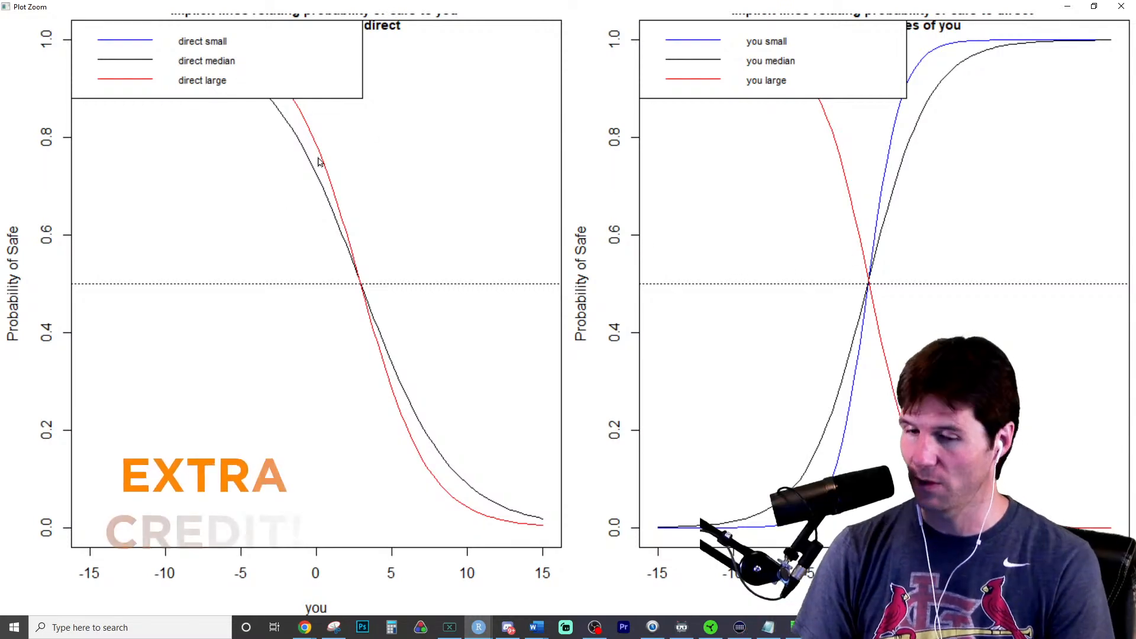
pyautogui.click(1122, 6)
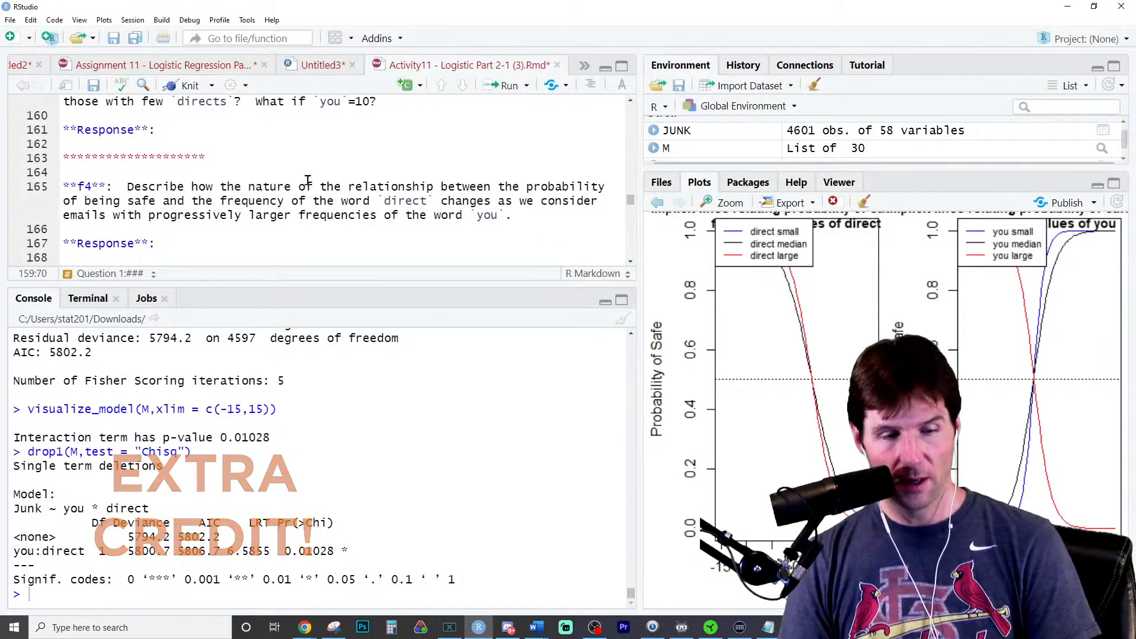
# - For question f5, recall the glm call for Junk~you*direct from the console history and cut it from the prompt
pyautogui.scroll(-3, 326, 187)
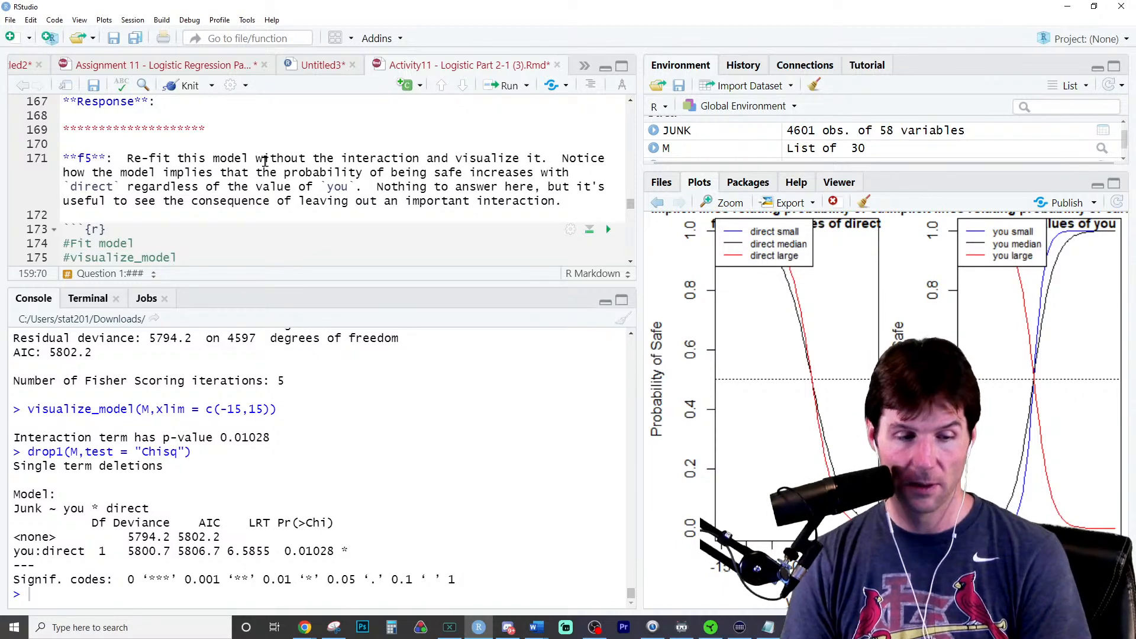
pyautogui.scroll(-1, 272, 160)
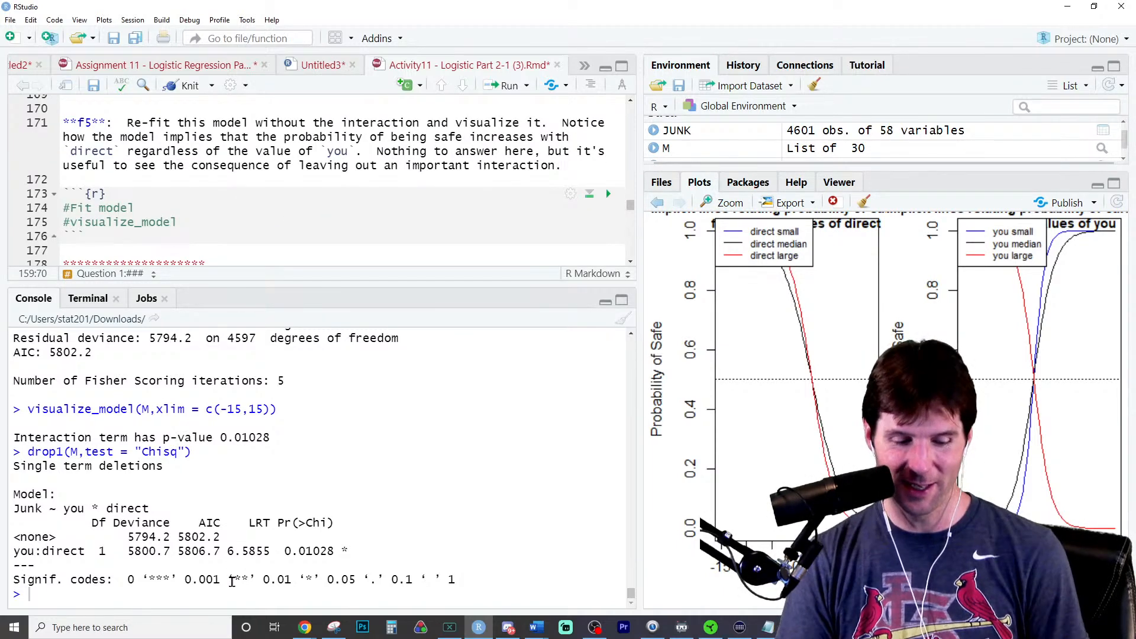
pyautogui.press('Up')
pyautogui.press('Up')
pyautogui.press('Up')
pyautogui.press('Up')
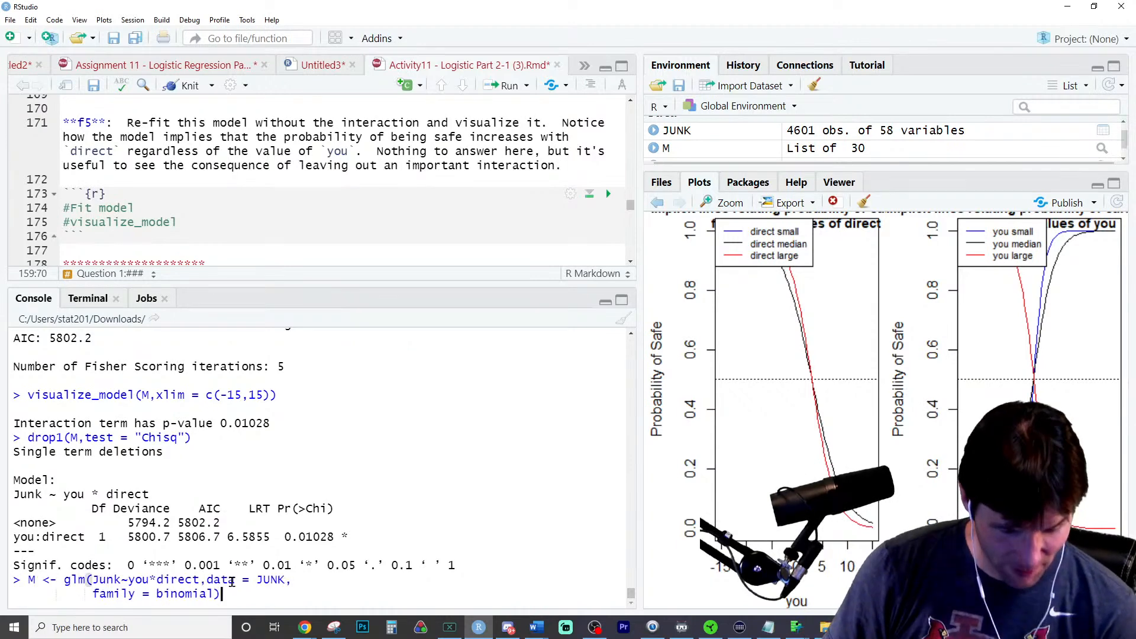
pyautogui.hotkey('ctrl', 'a')
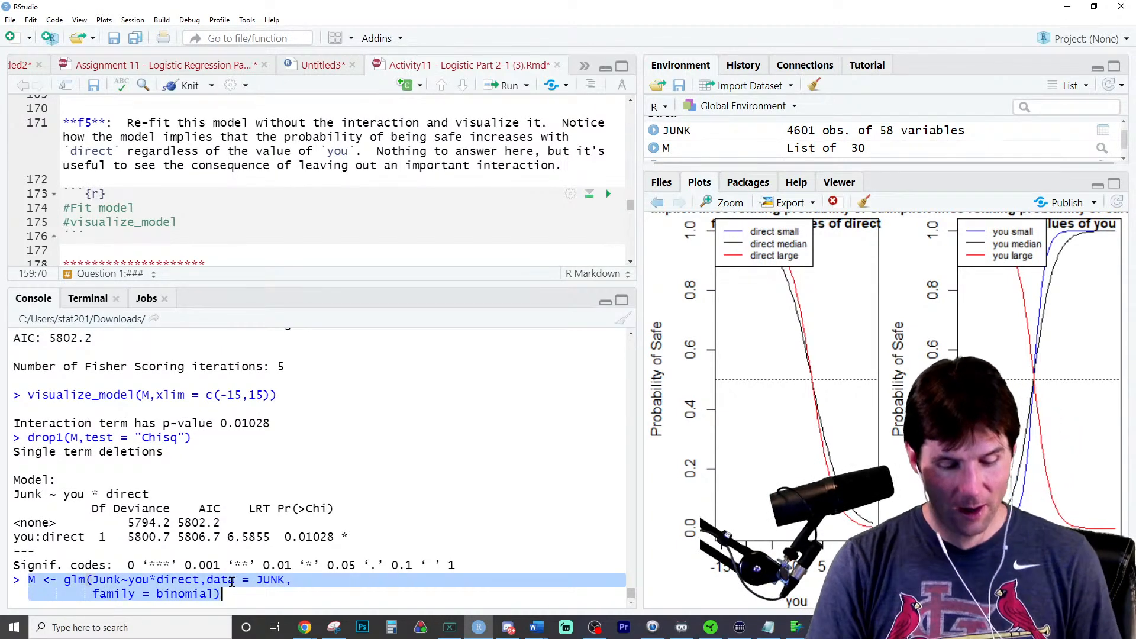
pyautogui.press('BackSpace')
# - Insert blank lines at the start of the f5 code chunk and paste the glm call there
pyautogui.click(215, 208)
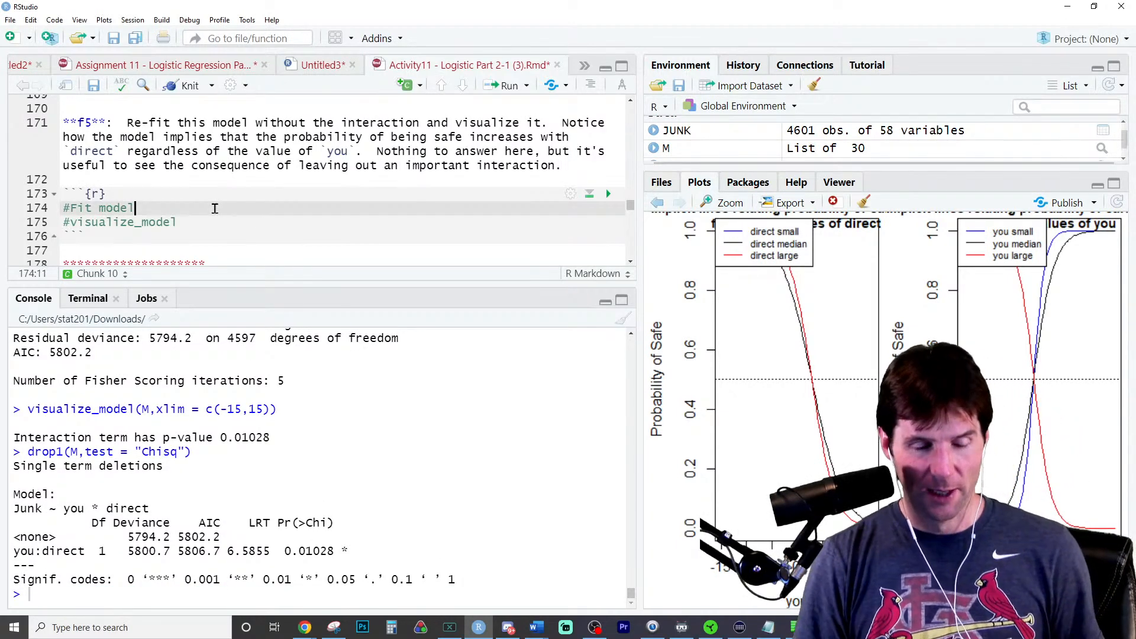
pyautogui.press('Up')
pyautogui.press('Return')
pyautogui.press('Return')
pyautogui.press('Return')
pyautogui.press('Up')
pyautogui.write('M <- glm(Junk~you*direct,data = JUNK,          family = binomial)')
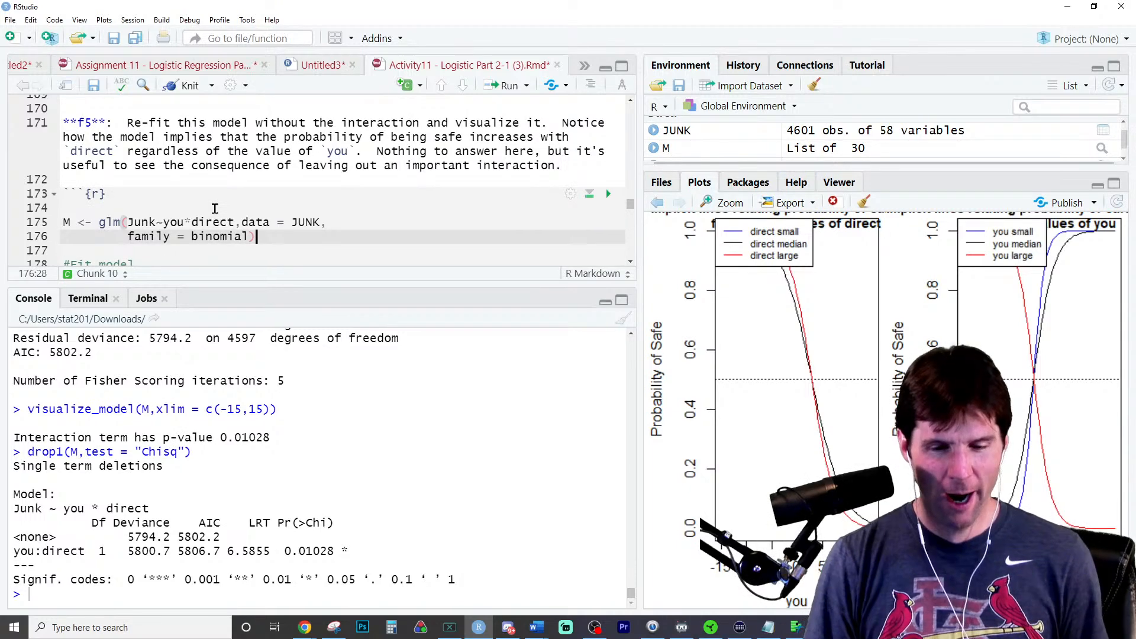
# - Change the formula in the f5 chunk to Junk~you+direct and run the call to refit M without the interaction
pyautogui.click(191, 224)
pyautogui.press('BackSpace')
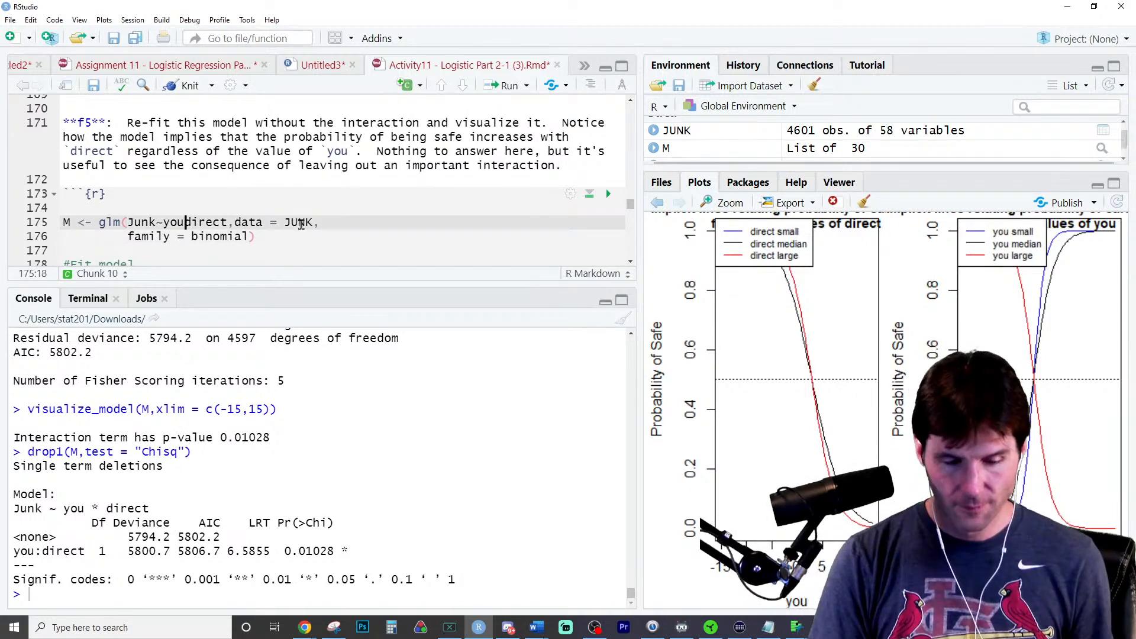
pyautogui.write('+')
pyautogui.hotkey('ctrl', 'Return')
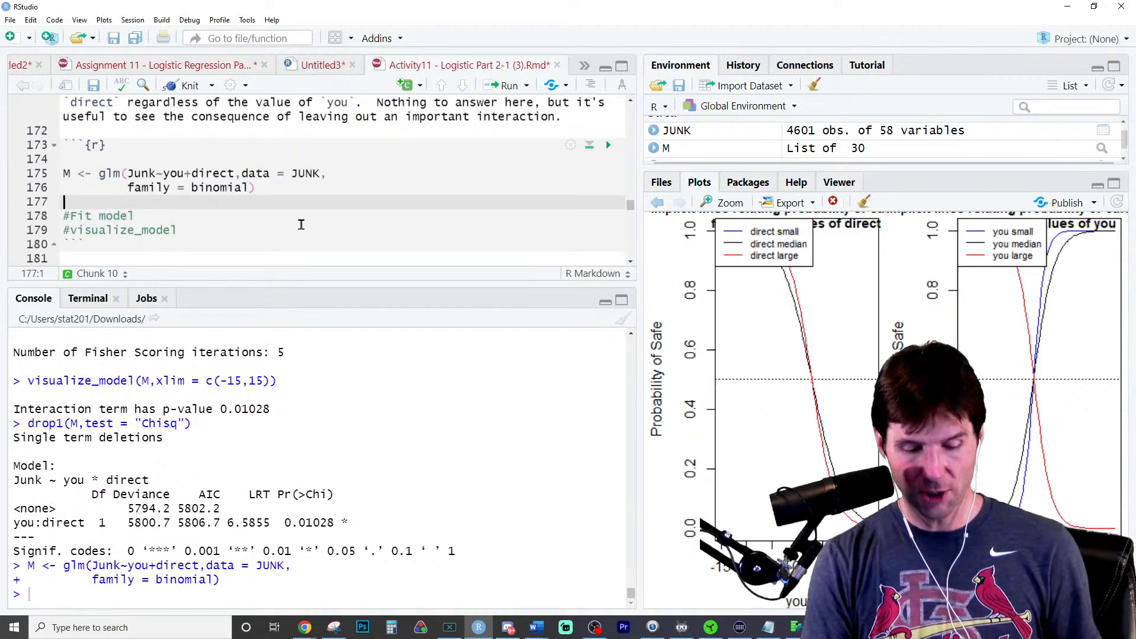
# - Add visualize_model(M) below the glm call in the f5 chunk and run it
pyautogui.write('visualize_model(M')
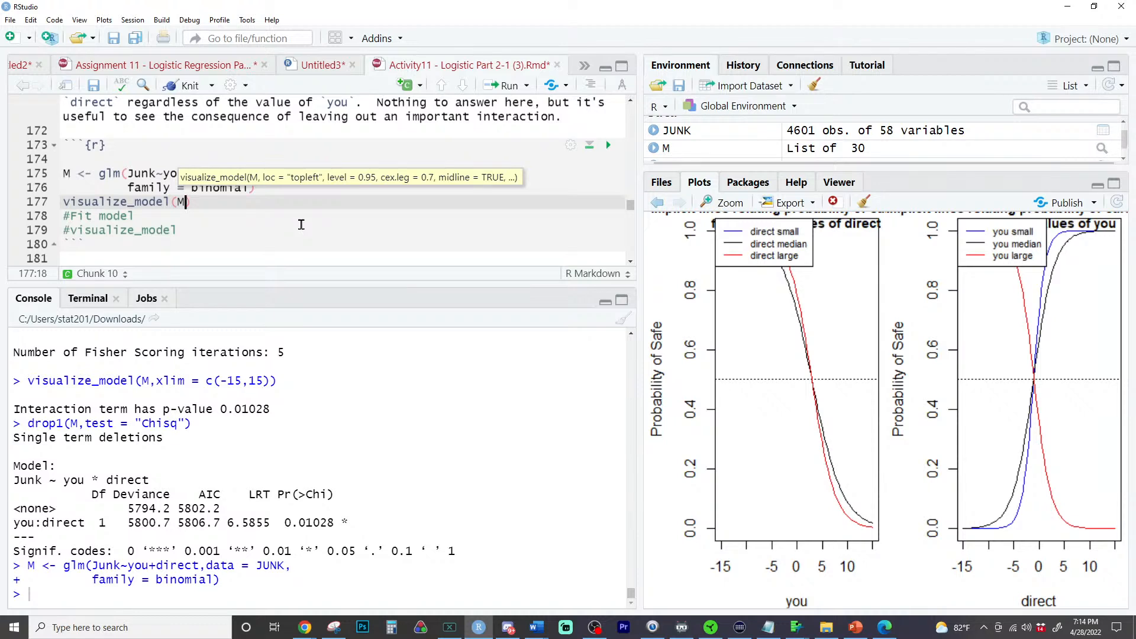
pyautogui.hotkey('ctrl', 'Return')
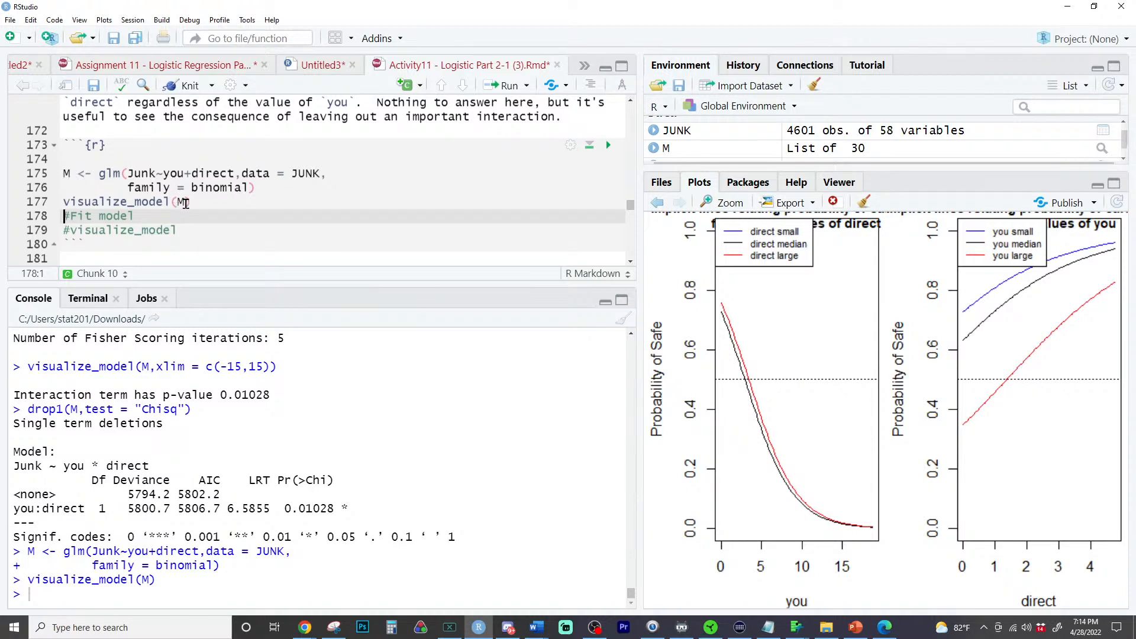
# - Add xlim = c(-15,15) to the visualize_model call and rerun it
pyautogui.click(256, 204)
pyautogui.write(',xlim')
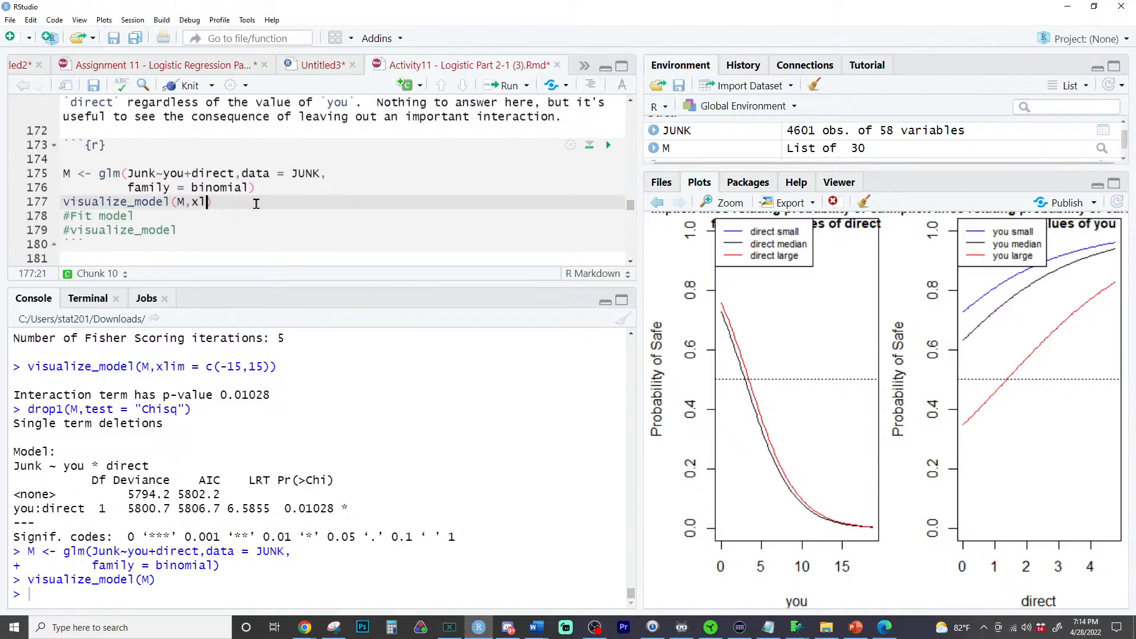
pyautogui.write(' = c(-1')
pyautogui.write('5,15')
pyautogui.hotkey('ctrl', 'Return')
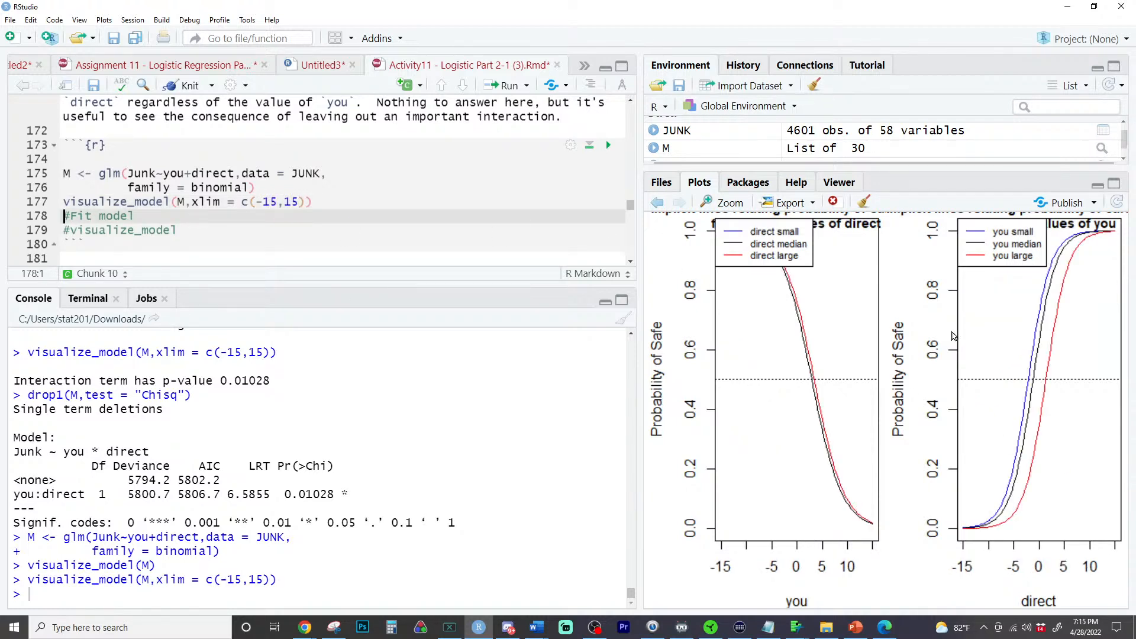
# - Set the visualize_model limits to xlim = c(-0,5) and rerun the plot
pyautogui.click(278, 202)
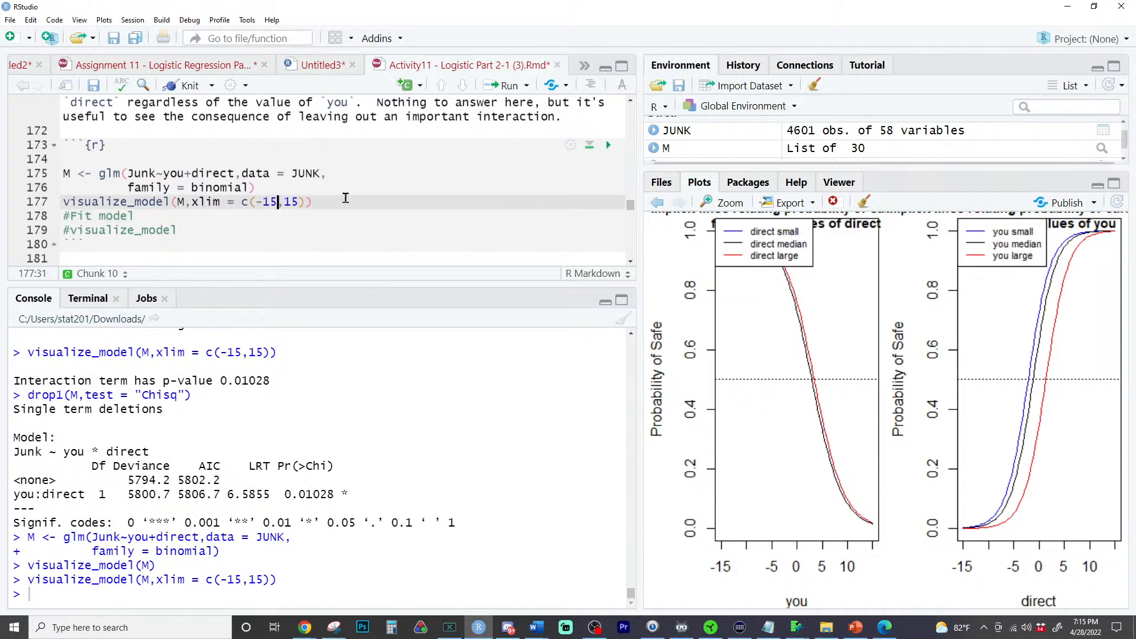
pyautogui.press('BackSpace')
pyautogui.press('BackSpace')
pyautogui.write('0')
pyautogui.press('Right')
pyautogui.press('Right')
pyautogui.press('Right')
pyautogui.press('BackSpace')
pyautogui.press('BackSpace')
pyautogui.write('5')
pyautogui.hotkey('ctrl', 'Return')
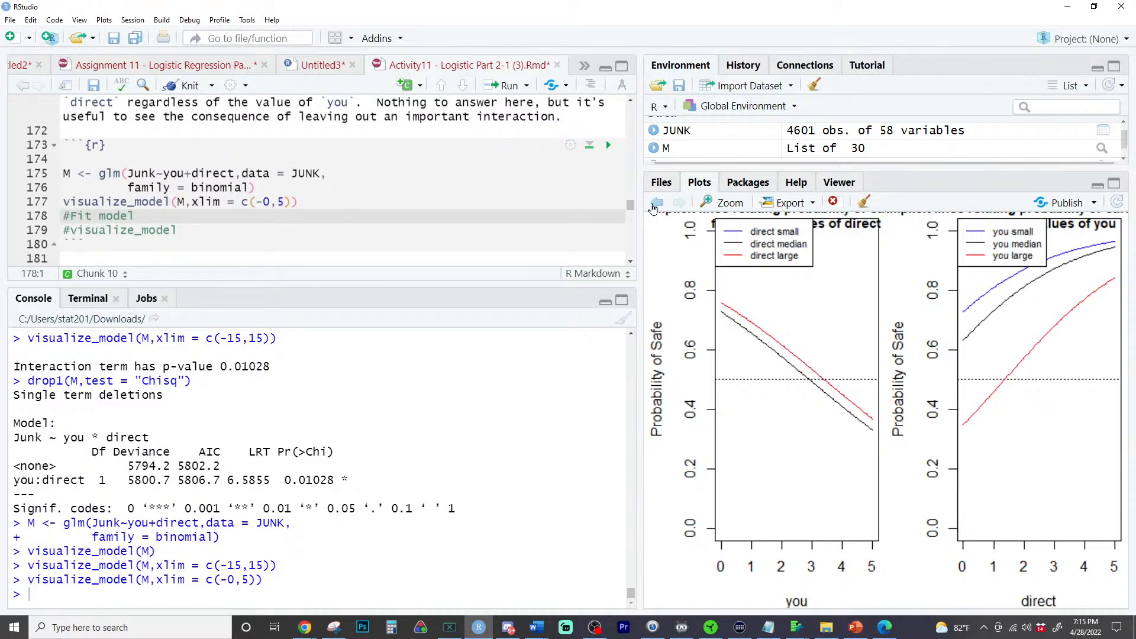
# - Rerun visualize_model with xlim = c(-0,2) and compare the plot with the earlier wider-range one
pyautogui.click(653, 206)
pyautogui.click(679, 203)
pyautogui.doubleClick(282, 202)
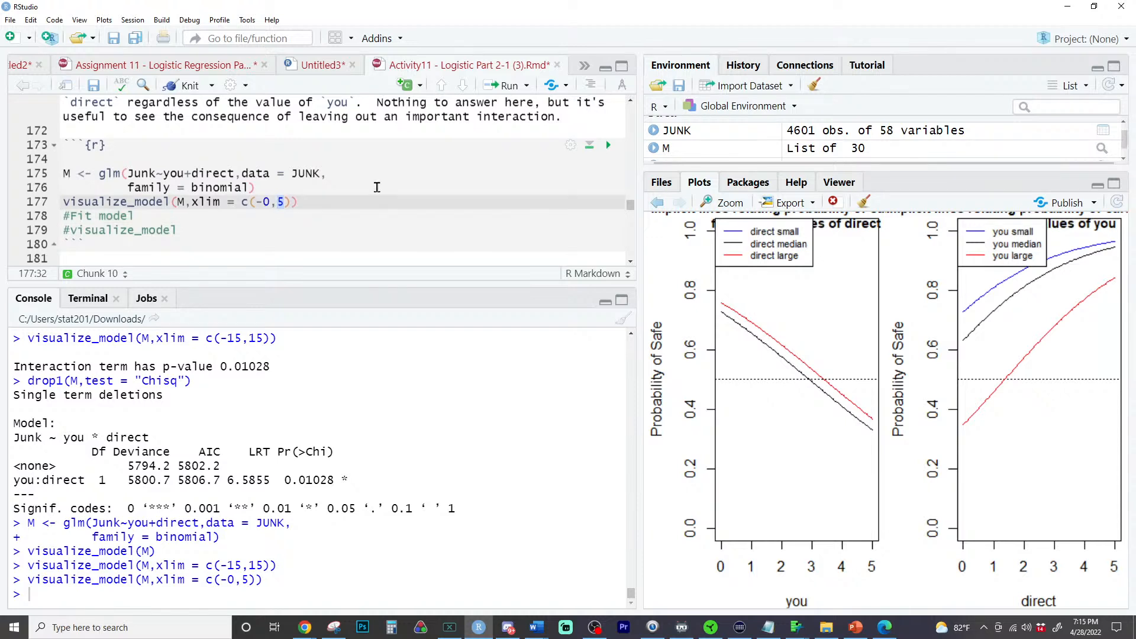
pyautogui.write('2')
pyautogui.hotkey('ctrl', 'Return')
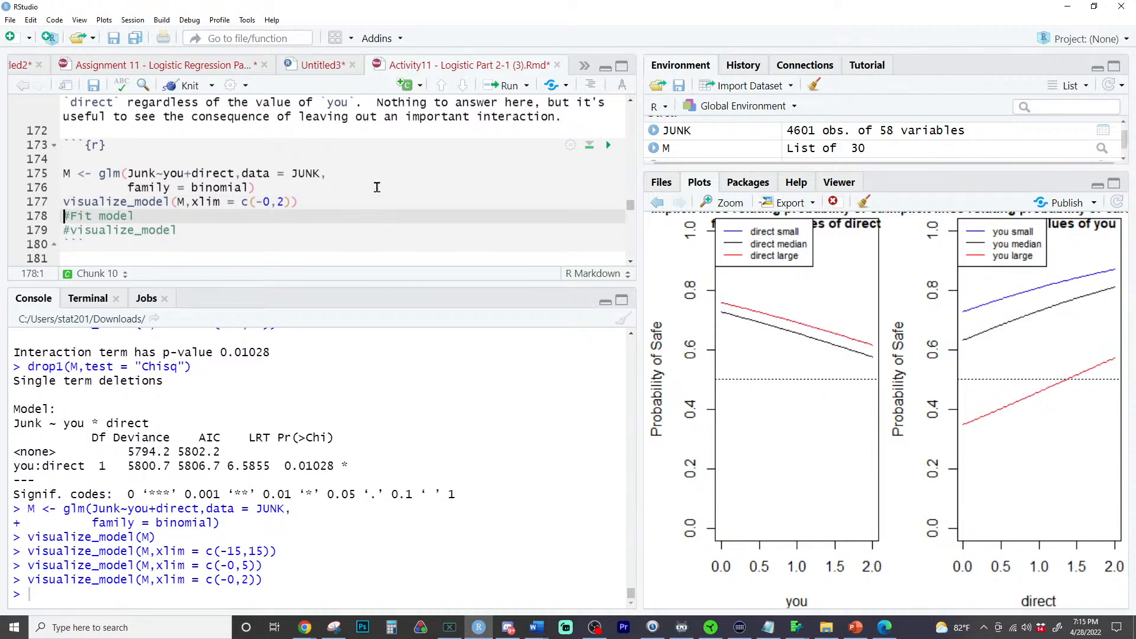
pyautogui.click(656, 204)
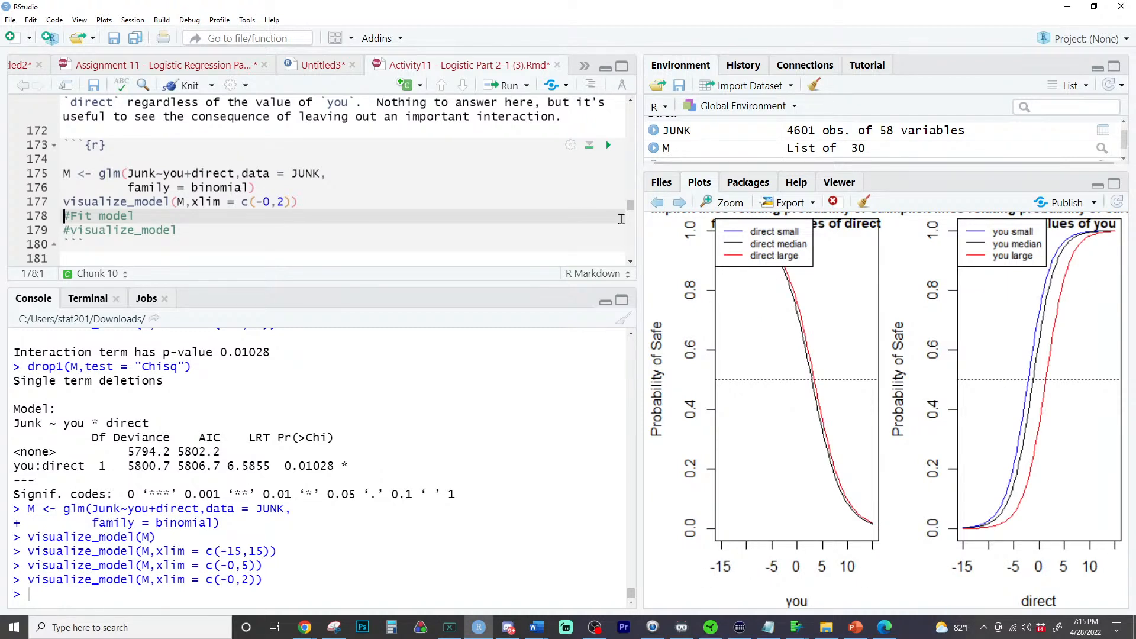
pyautogui.click(677, 208)
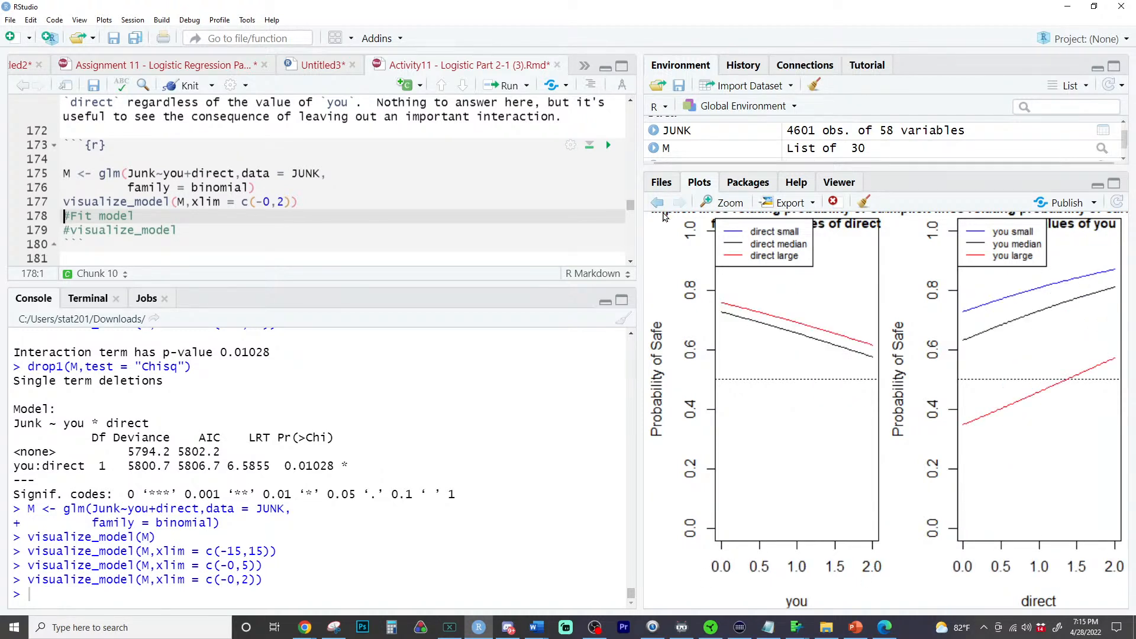
pyautogui.click(659, 209)
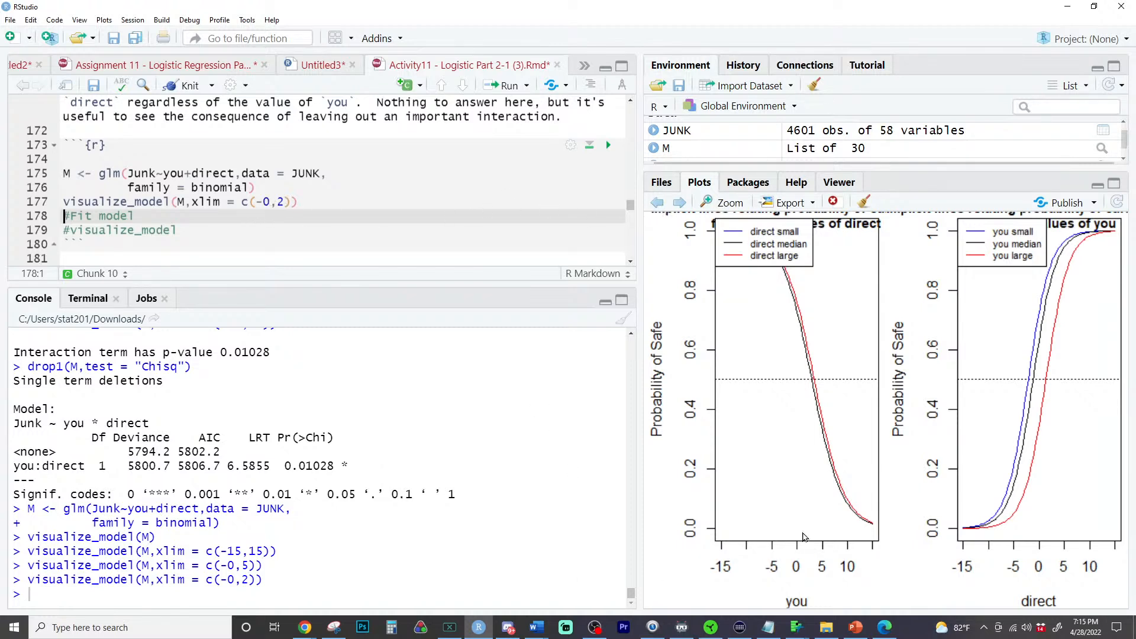
# - Widen the visualize_model limits to xlim = c(-100,100) and rerun the plot
pyautogui.click(272, 202)
pyautogui.press('BackSpace')
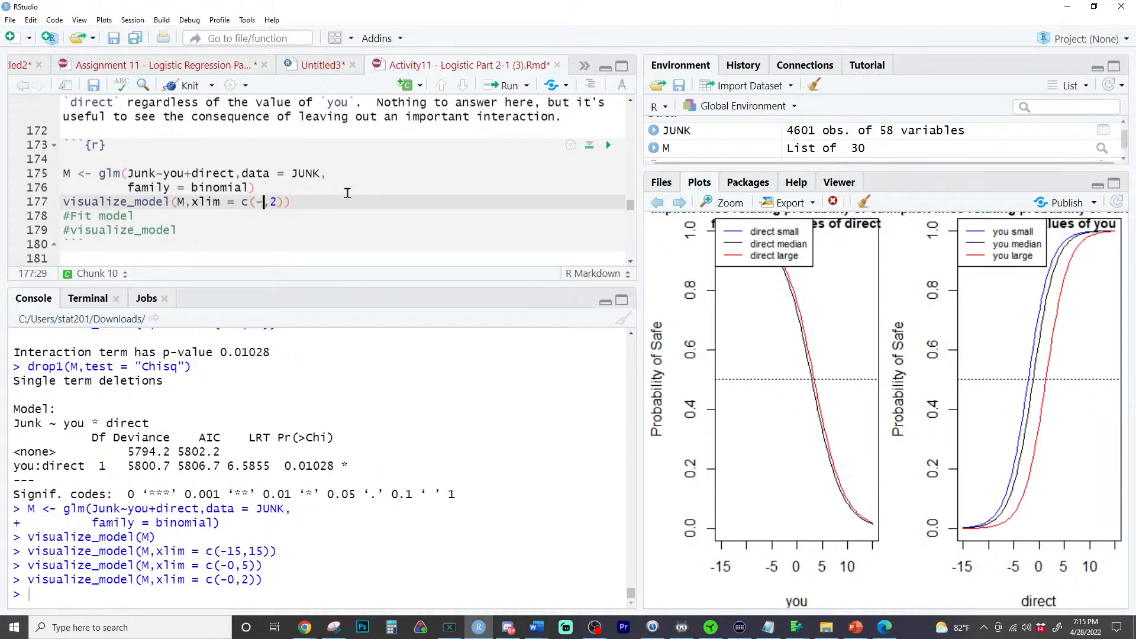
pyautogui.write('100')
pyautogui.press('Right')
pyautogui.press('Right')
pyautogui.press('Delete')
pyautogui.write('00)')
pyautogui.hotkey('ctrl', 'Return')
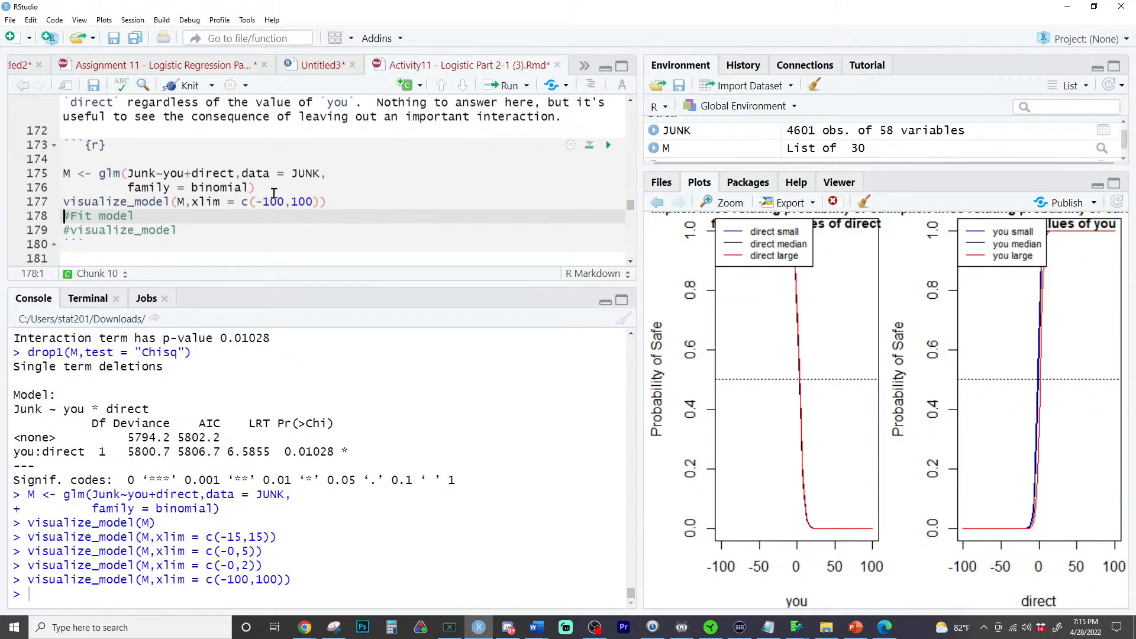
# - Set the visualize_model limits back to xlim = c(-15,15) and rerun the plot
pyautogui.moveTo(264, 202); pyautogui.dragTo(284, 202)
pyautogui.write('15')
pyautogui.doubleClick(296, 202)
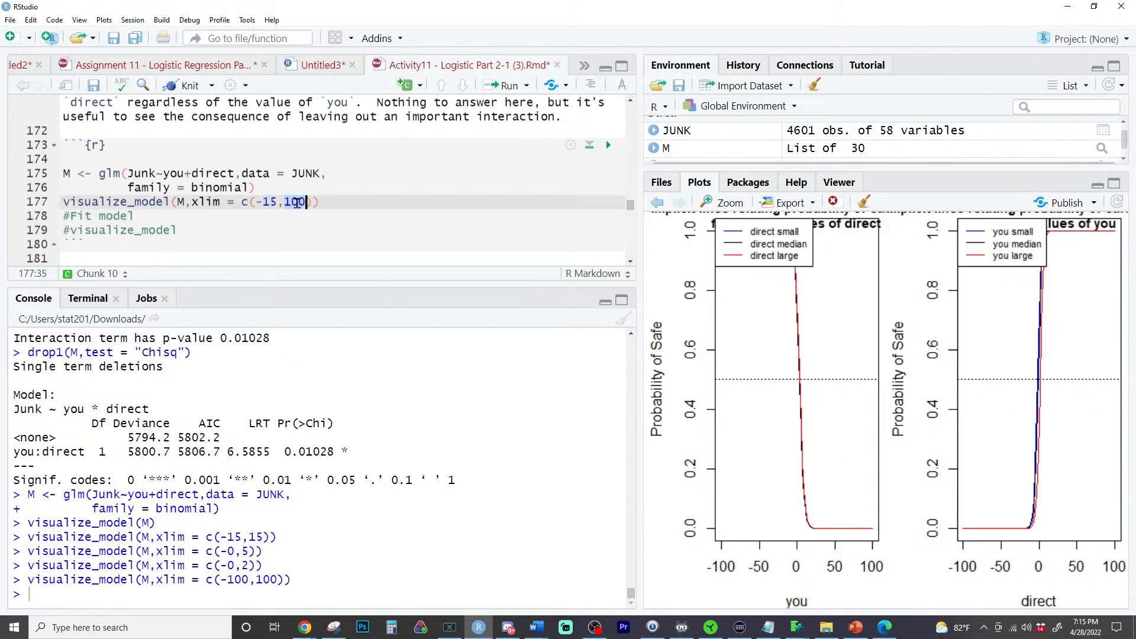
pyautogui.write('15')
pyautogui.hotkey('ctrl', 'Return')
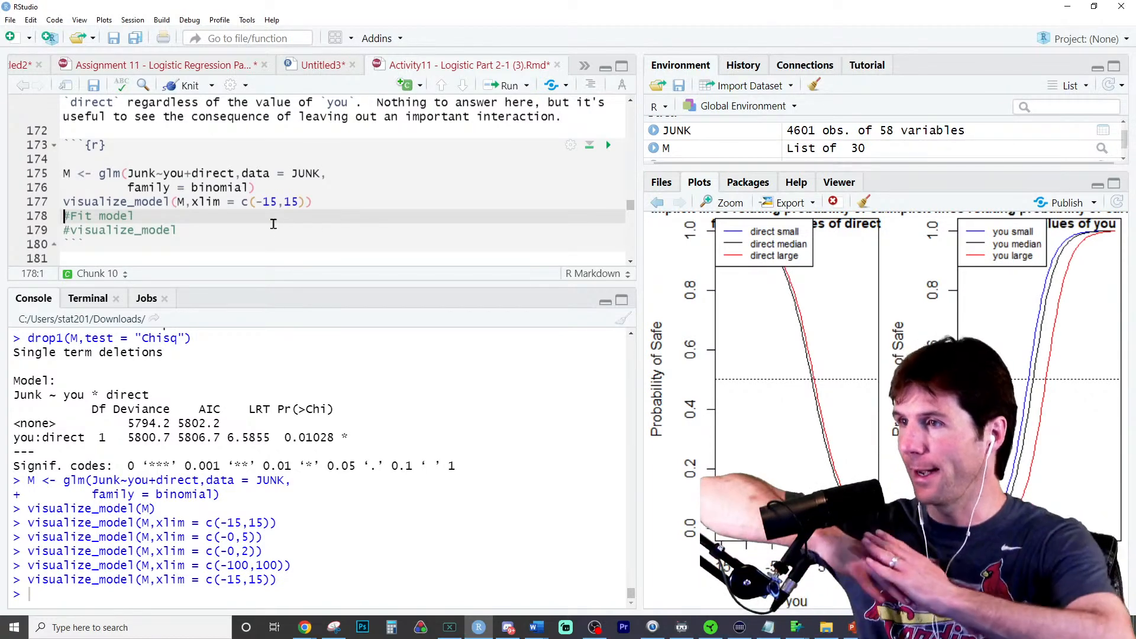
# - Review the finished f5 section and read the Question 2 instructions on loading EX9.STORE and predicting Store68
pyautogui.scroll(-4, 274, 223)
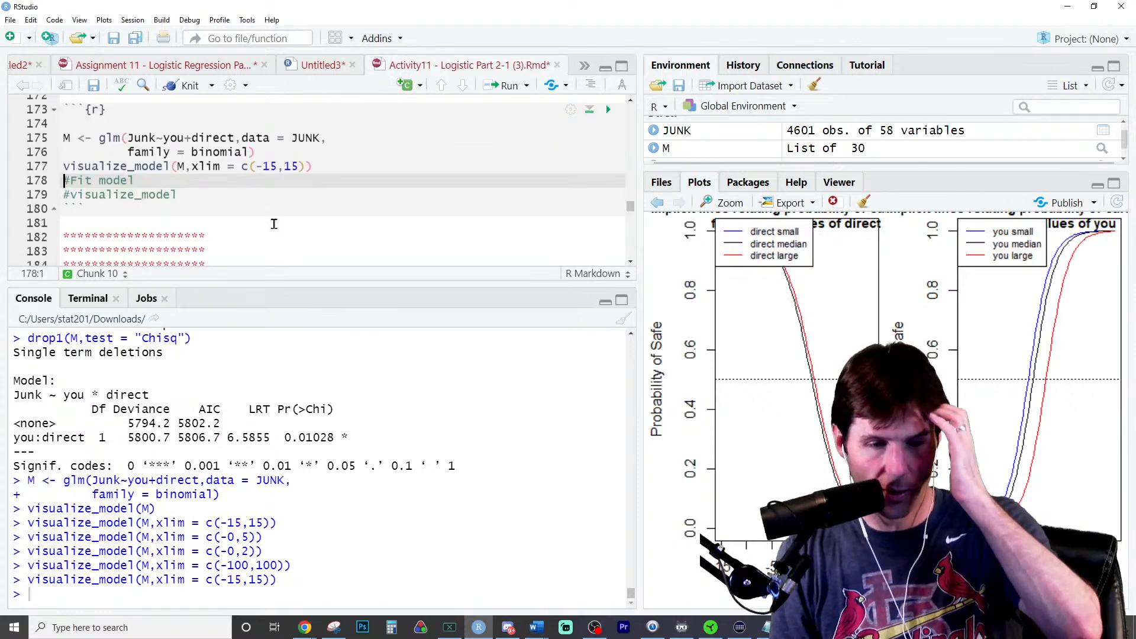
pyautogui.scroll(5, 274, 223)
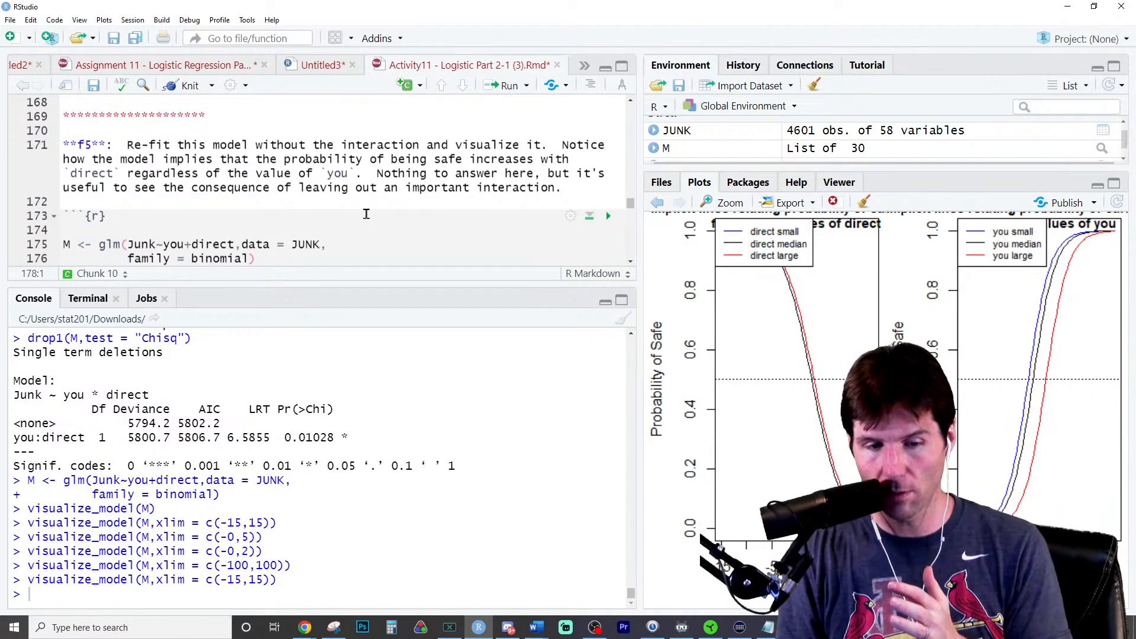
pyautogui.scroll(-2, 413, 195)
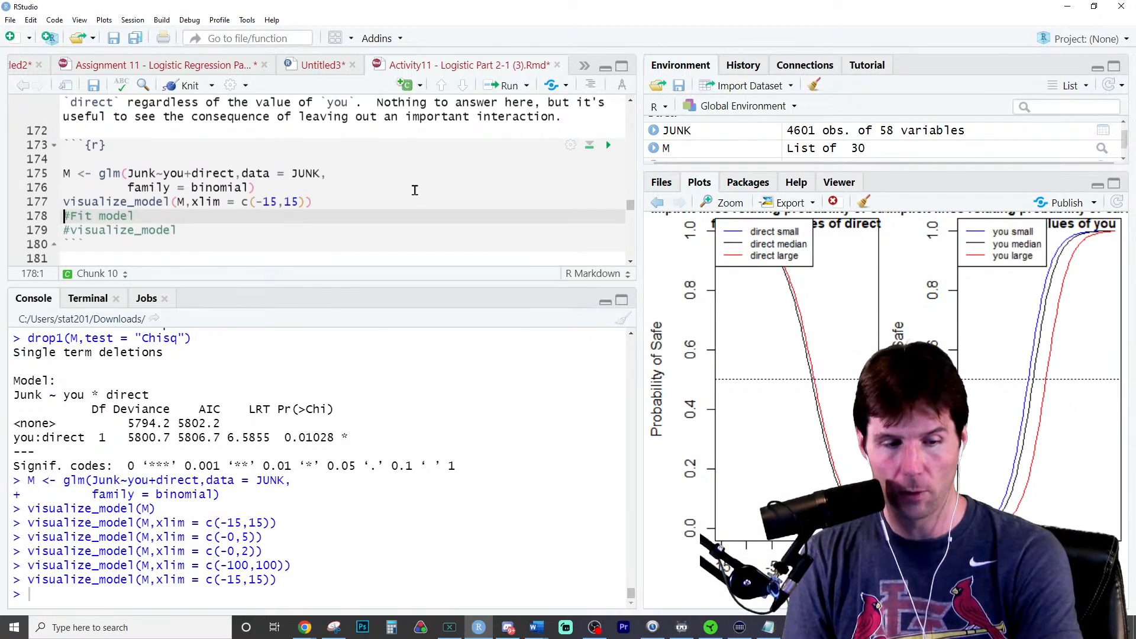
pyautogui.scroll(-3, 415, 189)
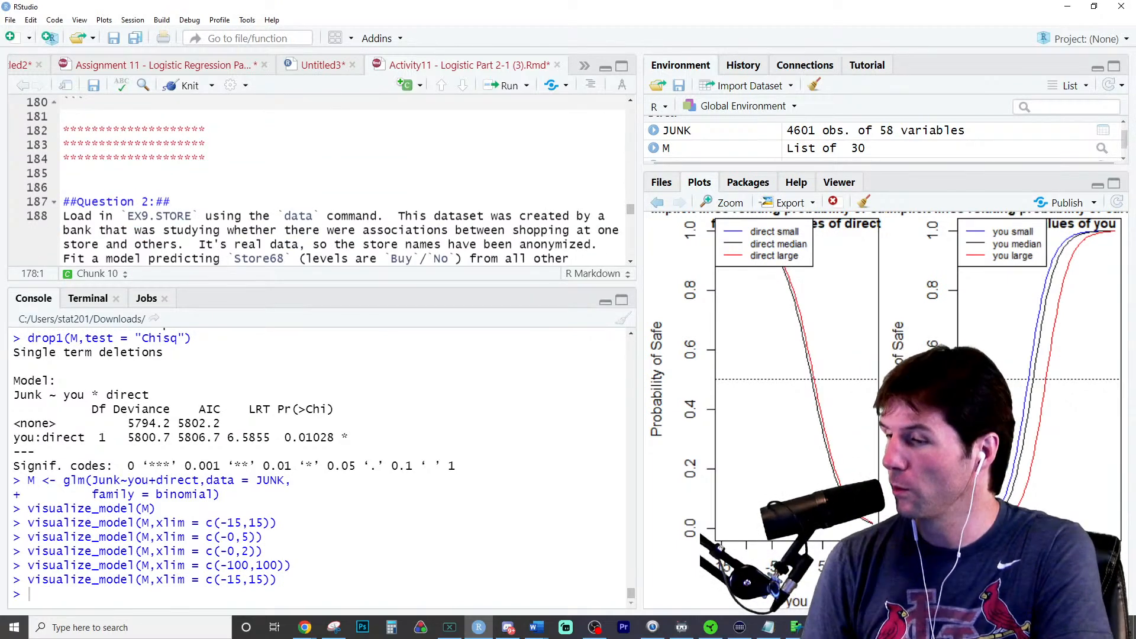
pyautogui.hotkey('alt', 'Tab')
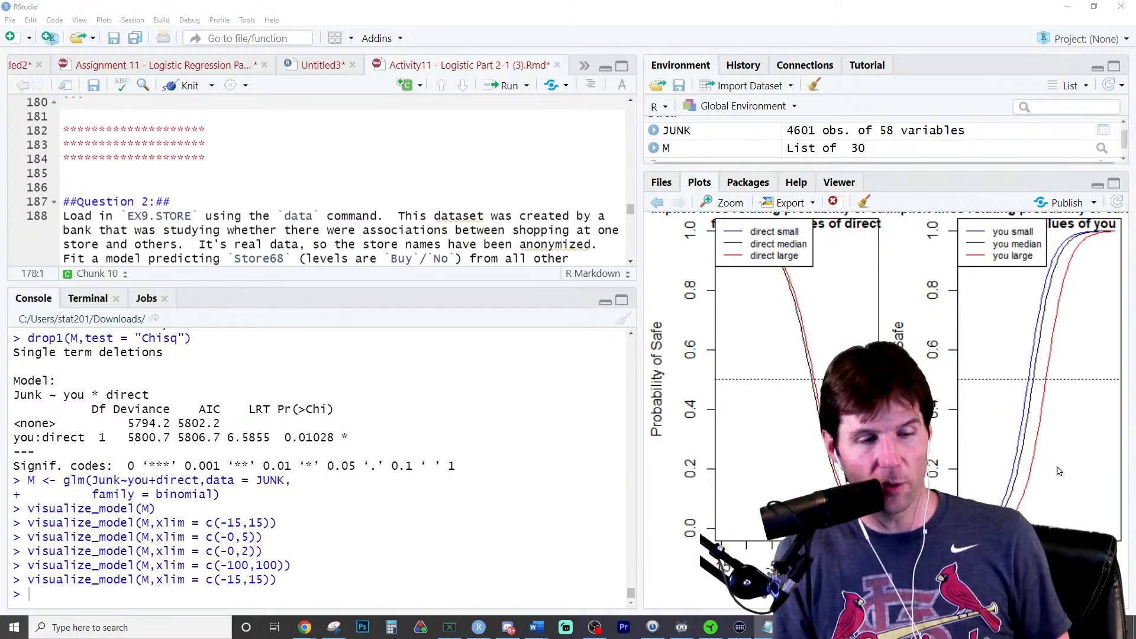
pyautogui.scroll(-2, 173, 203)
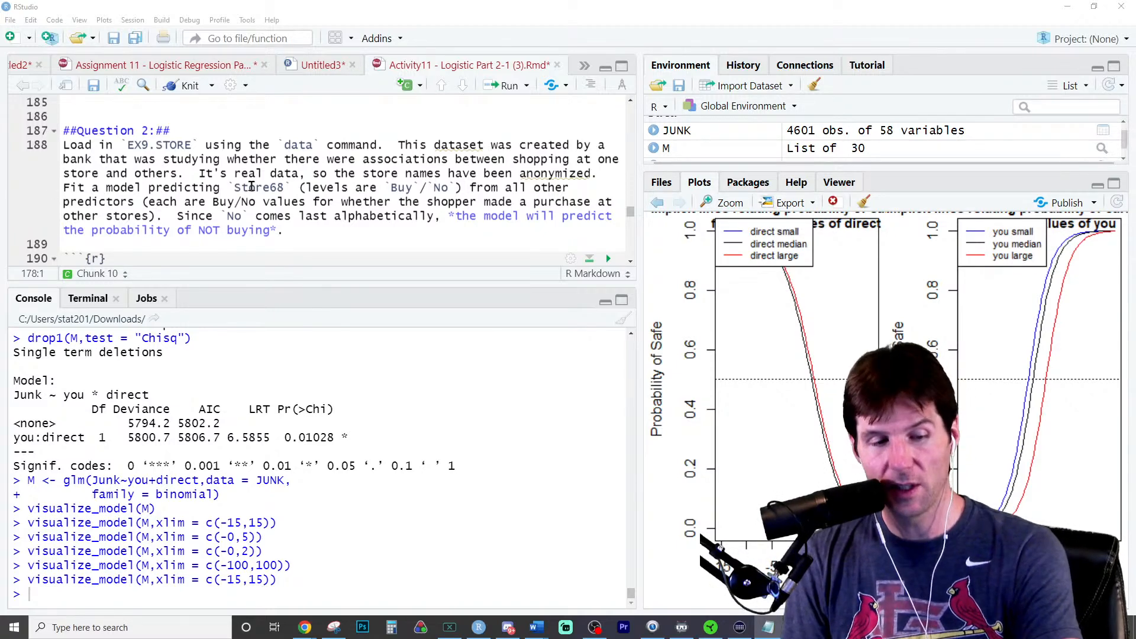
pyautogui.click(252, 187)
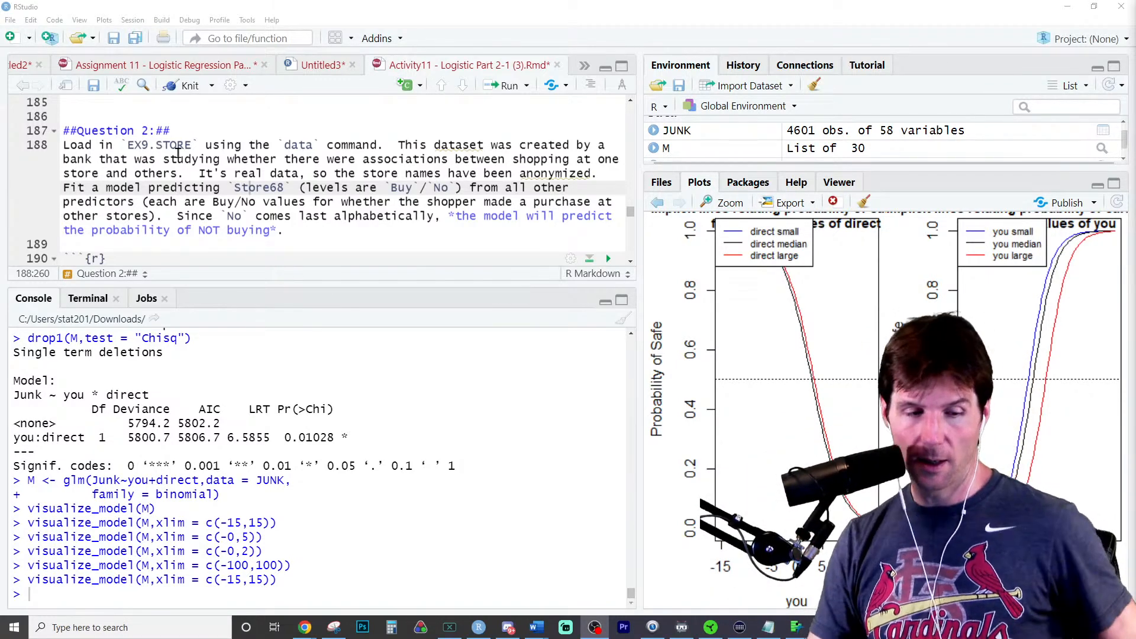
# - Add data(EX9.STORE) at the start of the Question 2 code chunk and run it to load the dataset
pyautogui.scroll(-1, 217, 155)
pyautogui.scroll(1, 176, 162)
pyautogui.doubleClick(170, 144)
pyautogui.hotkey('ctrl', 'c')
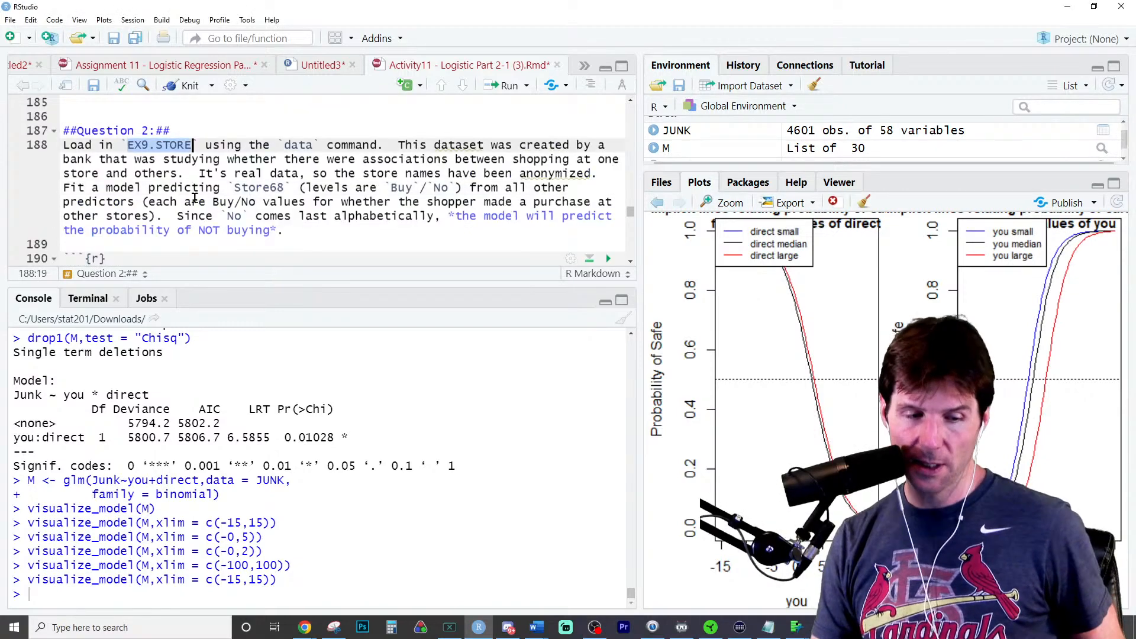
pyautogui.scroll(-2, 178, 189)
pyautogui.click(182, 189)
pyautogui.press('Return')
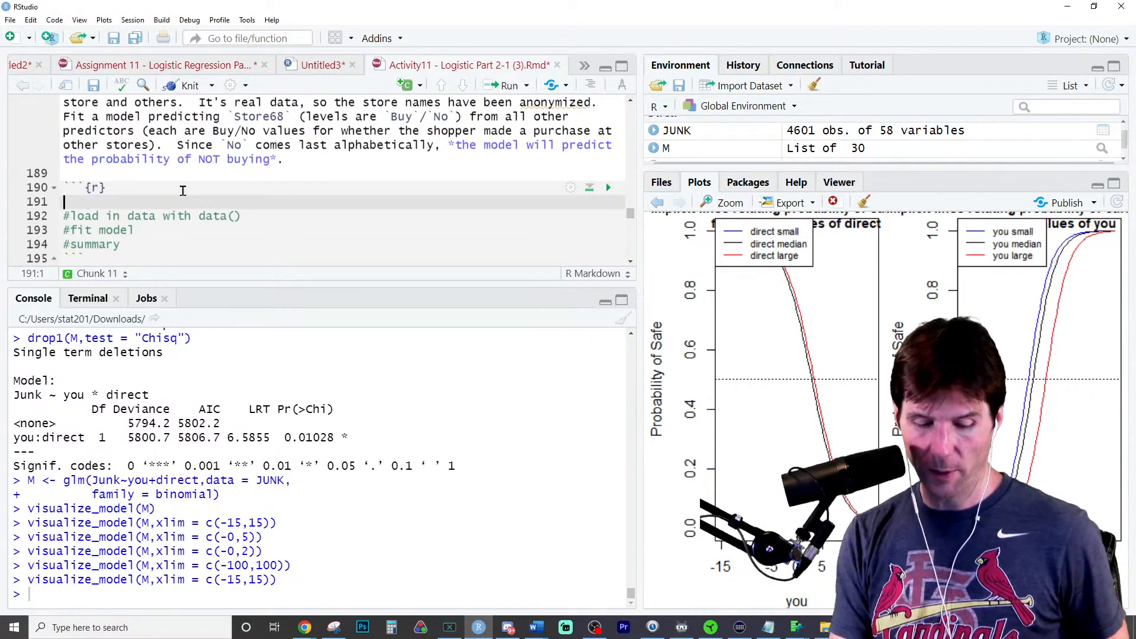
pyautogui.write('data(')
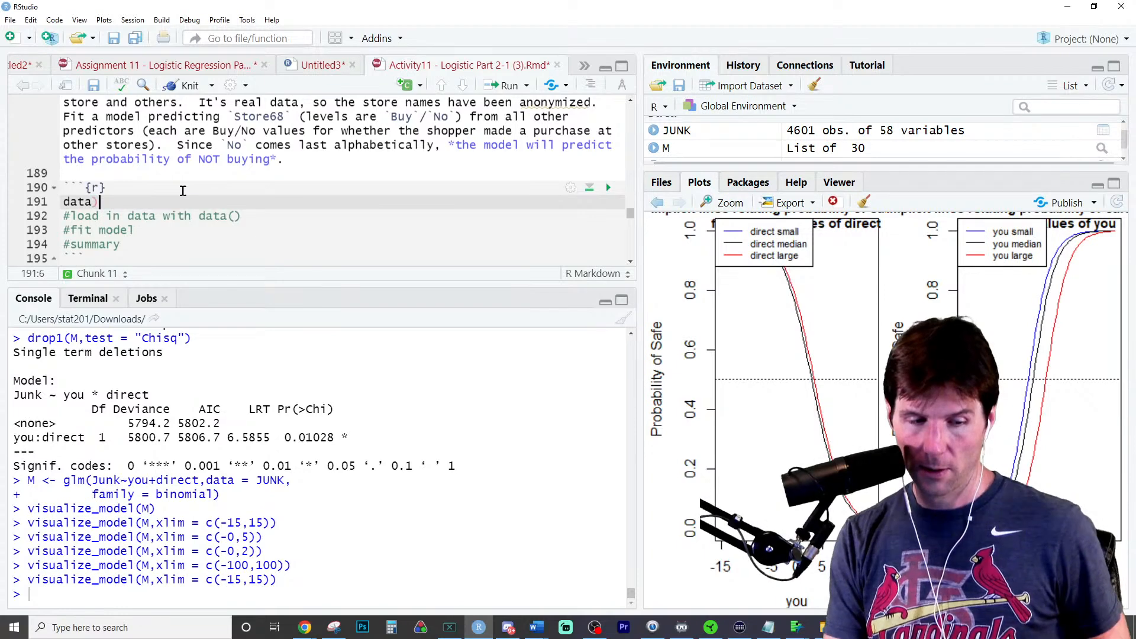
pyautogui.press('Tab')
pyautogui.hotkey('ctrl', 'v')
pyautogui.hotkey('ctrl', 'Return')
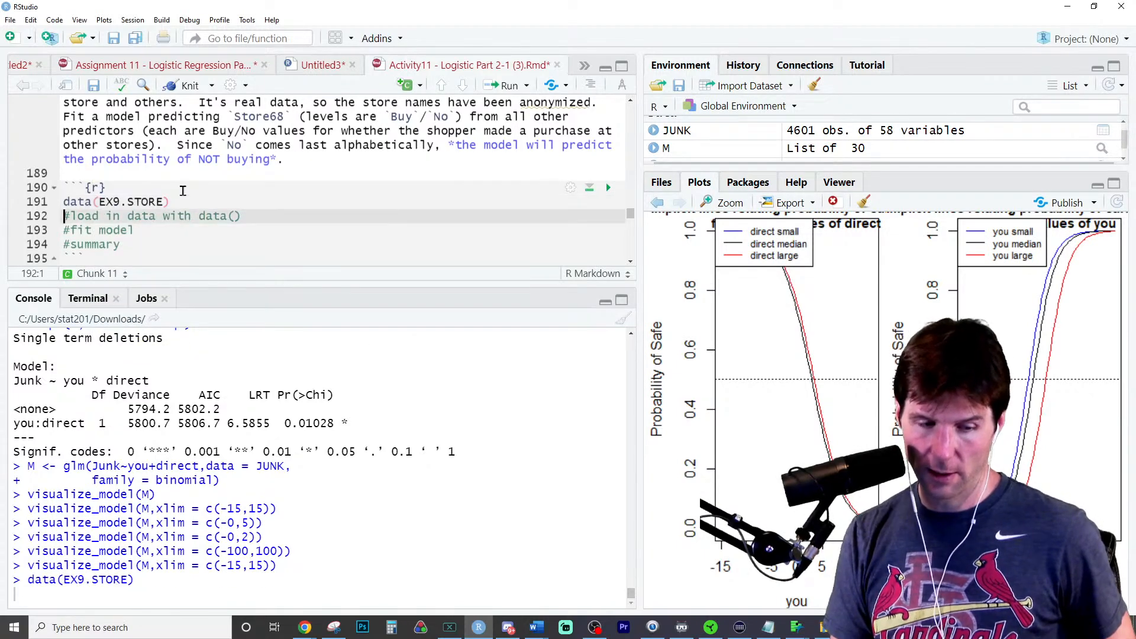
# - Add the line EX9.STORE$store68 below the data call and run it to try printing that column
pyautogui.click(175, 198)
pyautogui.press('Return')
pyautogui.write('EX9.STORE$')
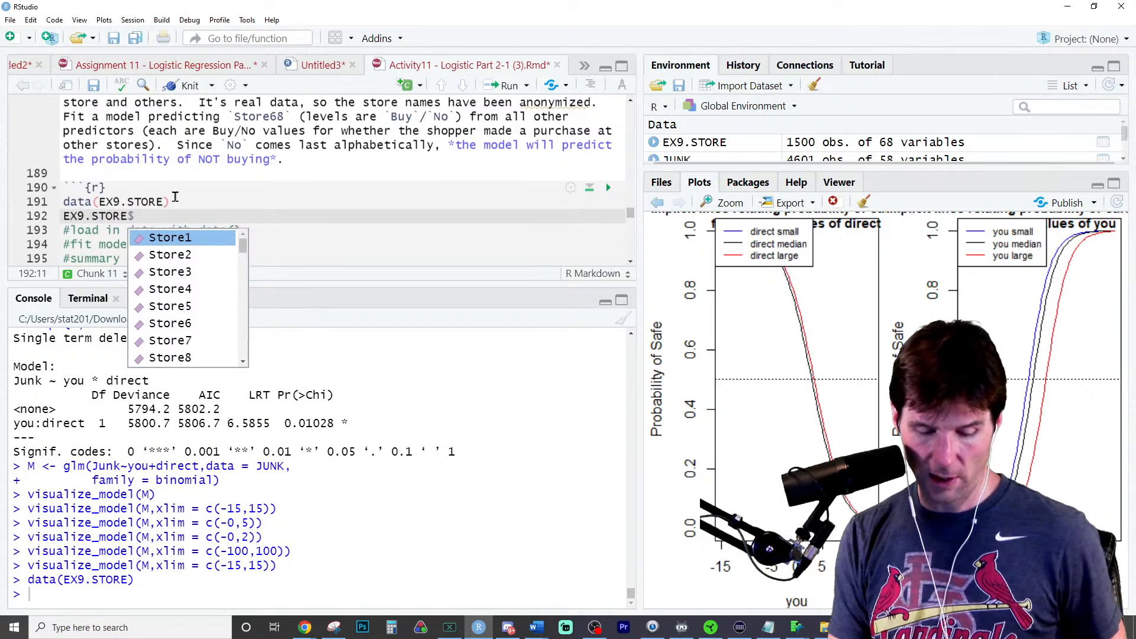
pyautogui.write('store')
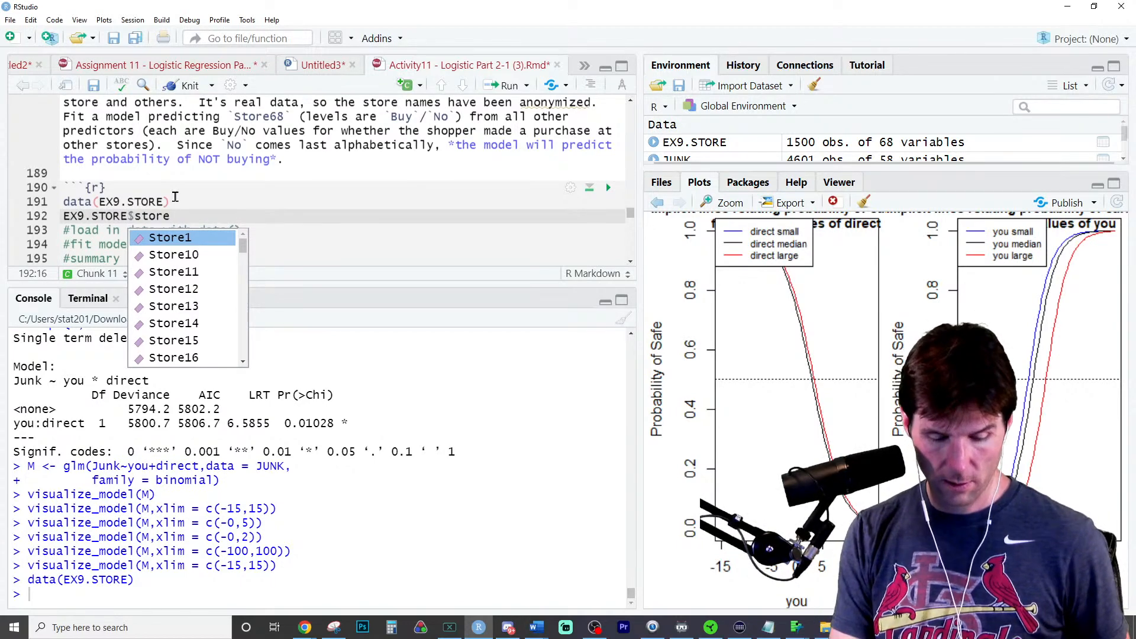
pyautogui.write('68')
pyautogui.hotkey('ctrl', 'Return')
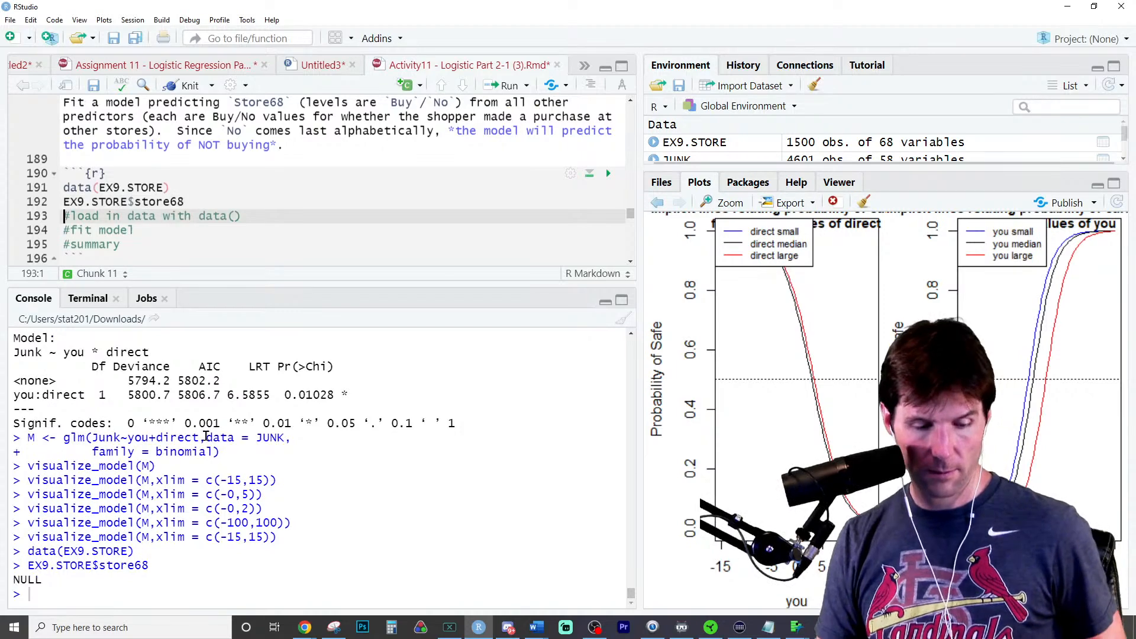
# - Correct the column name to Store68 so the line reads EX9.STORE$Store68, and rerun it to print the values
pyautogui.doubleClick(157, 202)
pyautogui.write('sto')
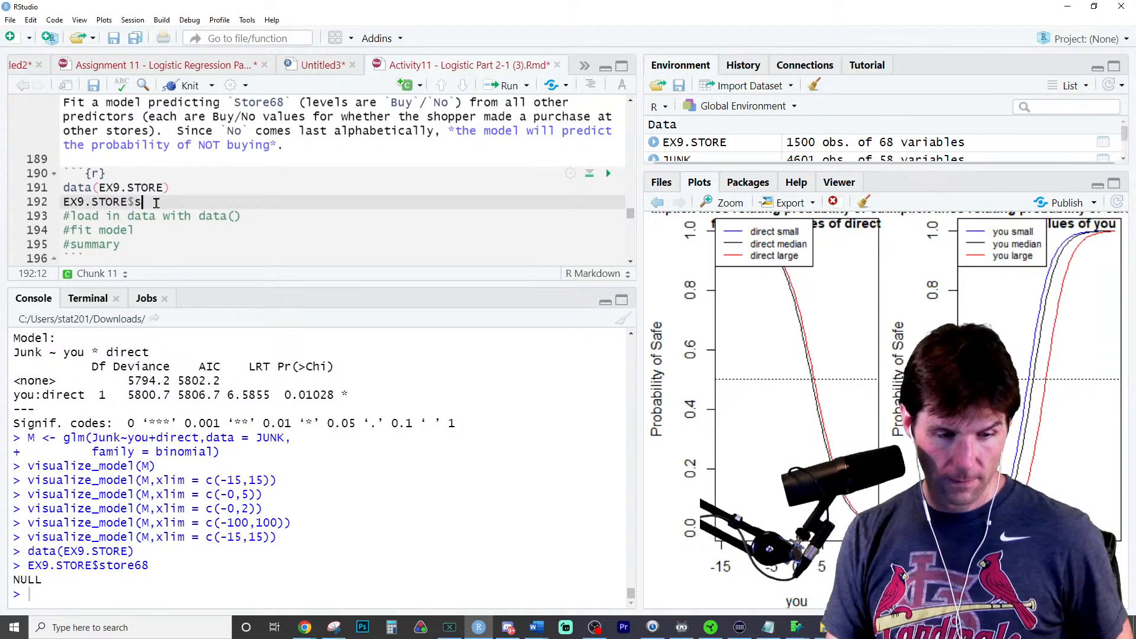
pyautogui.write('re6')
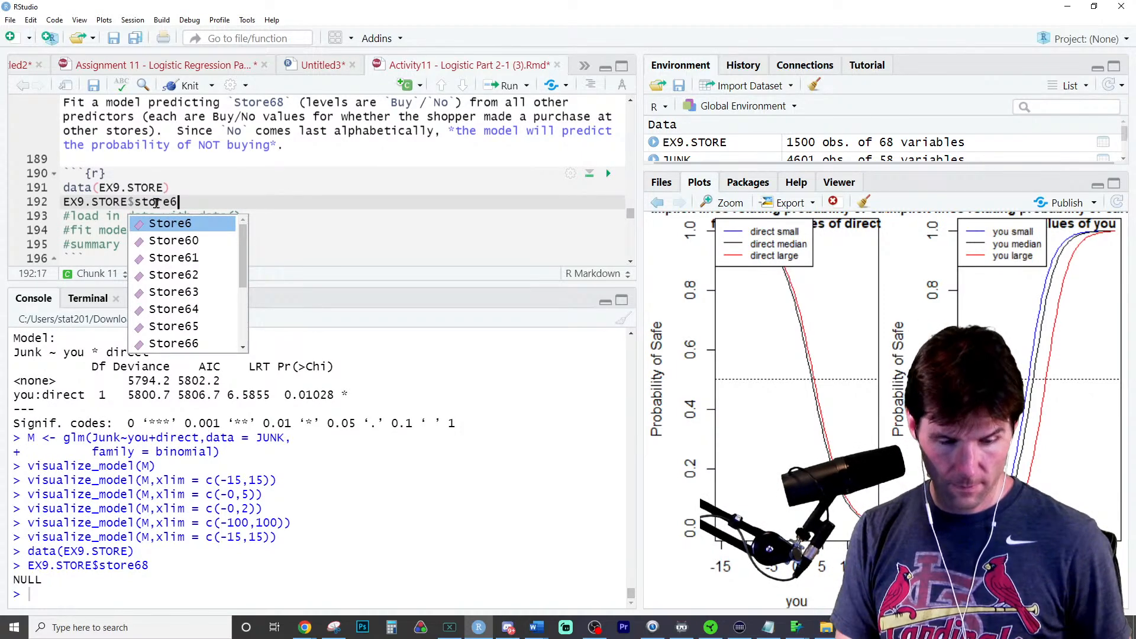
pyautogui.press('Down')
pyautogui.press('Down')
pyautogui.press('Down')
pyautogui.press('Down')
pyautogui.press('Down')
pyautogui.press('Down')
pyautogui.press('Down')
pyautogui.press('Down')
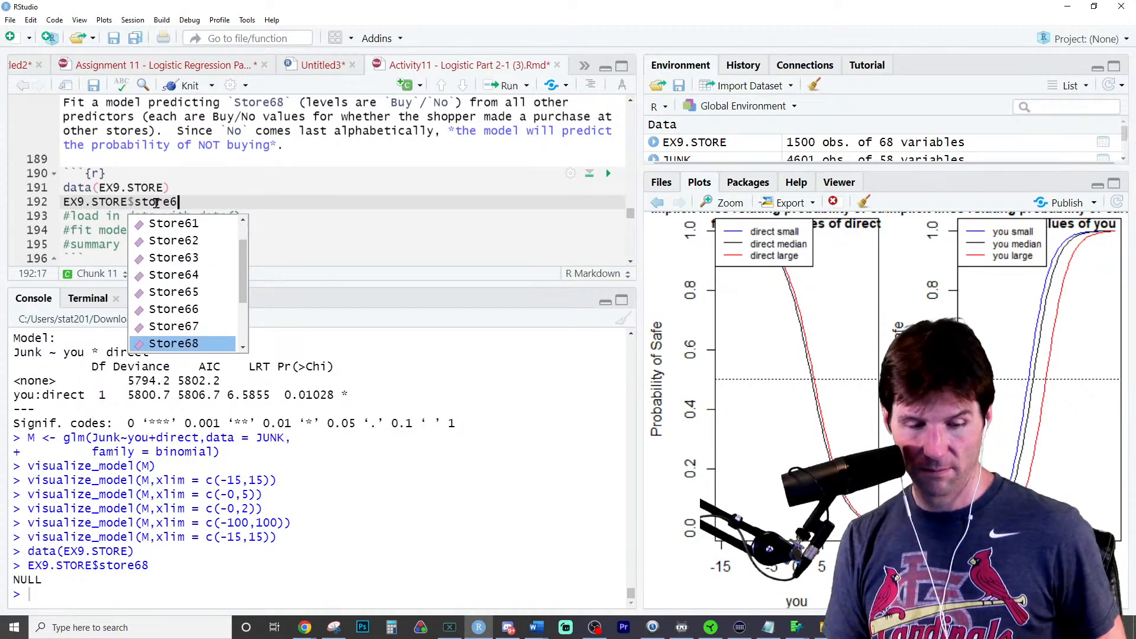
pyautogui.press('Return')
pyautogui.hotkey('ctrl', 'Return')
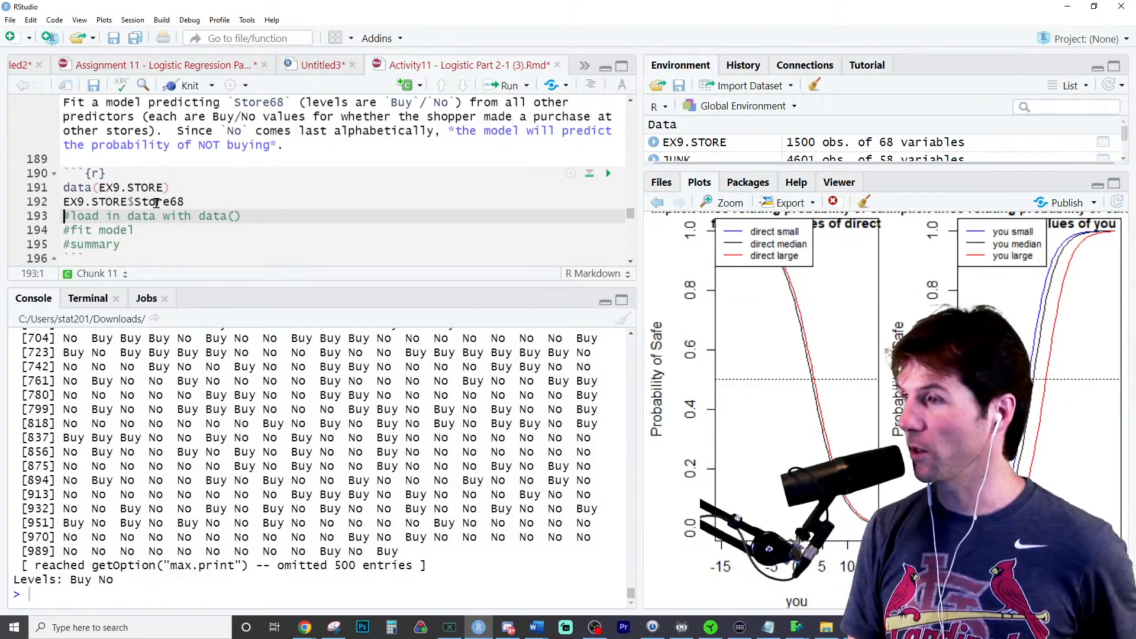
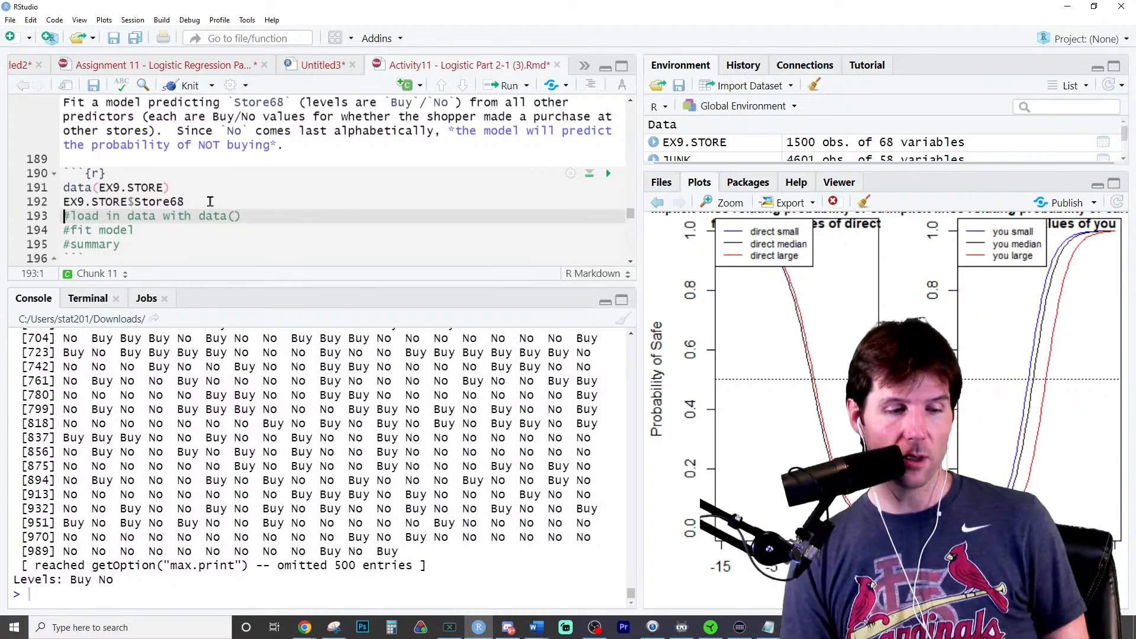
# - View the EX9.STORE dataset as a table, look across its store columns, and close the table
pyautogui.tripleClick(210, 202)
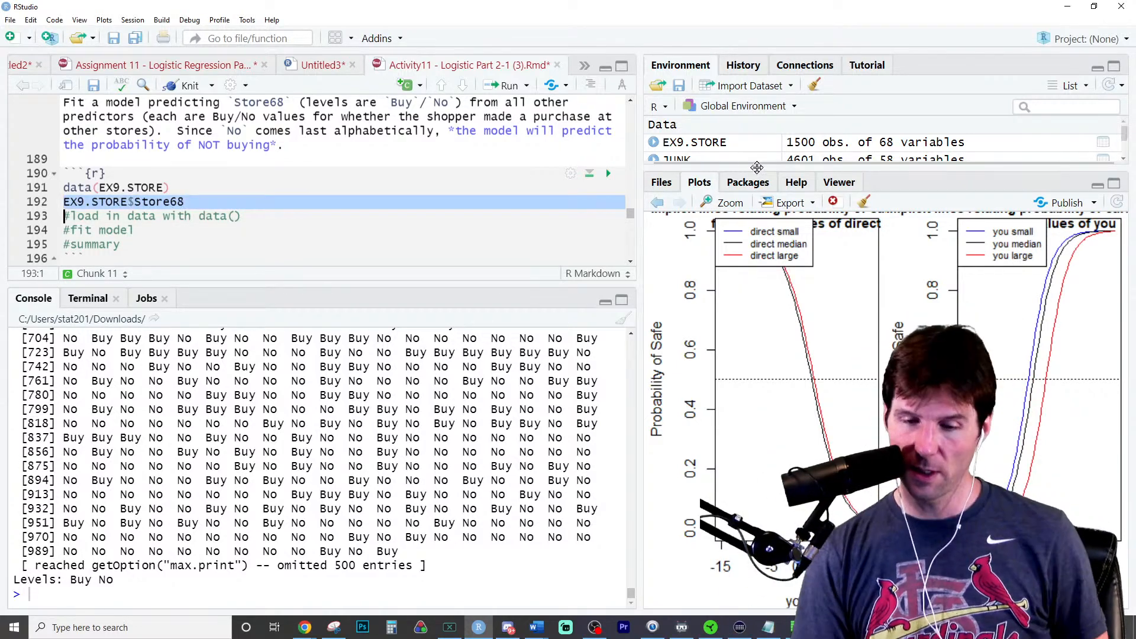
pyautogui.click(690, 143)
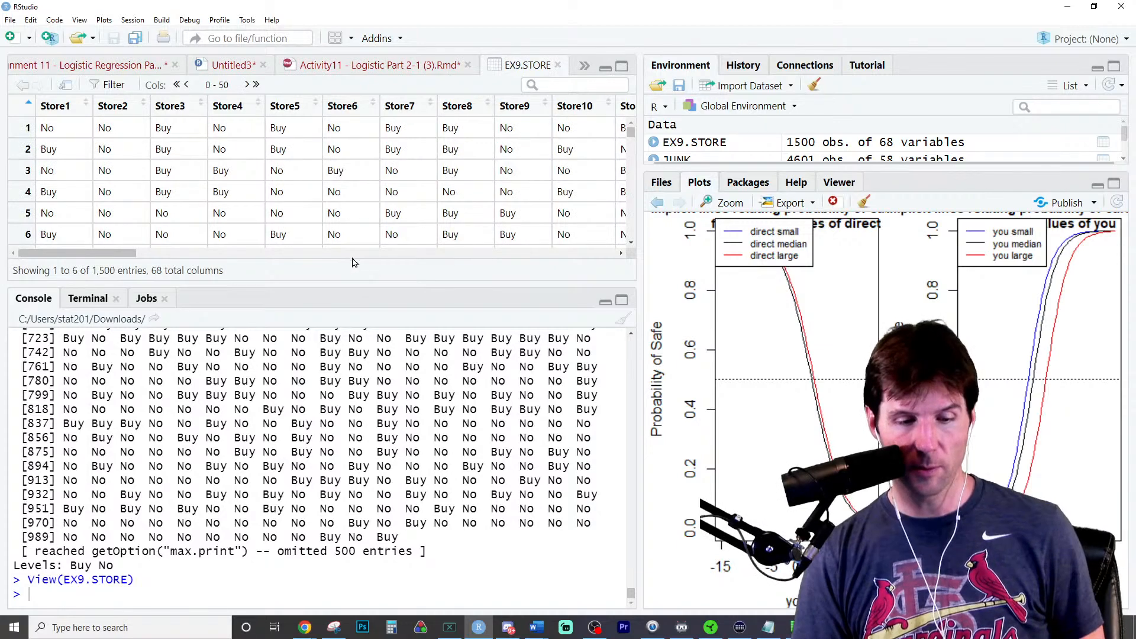
pyautogui.hscroll(10, 352, 262)
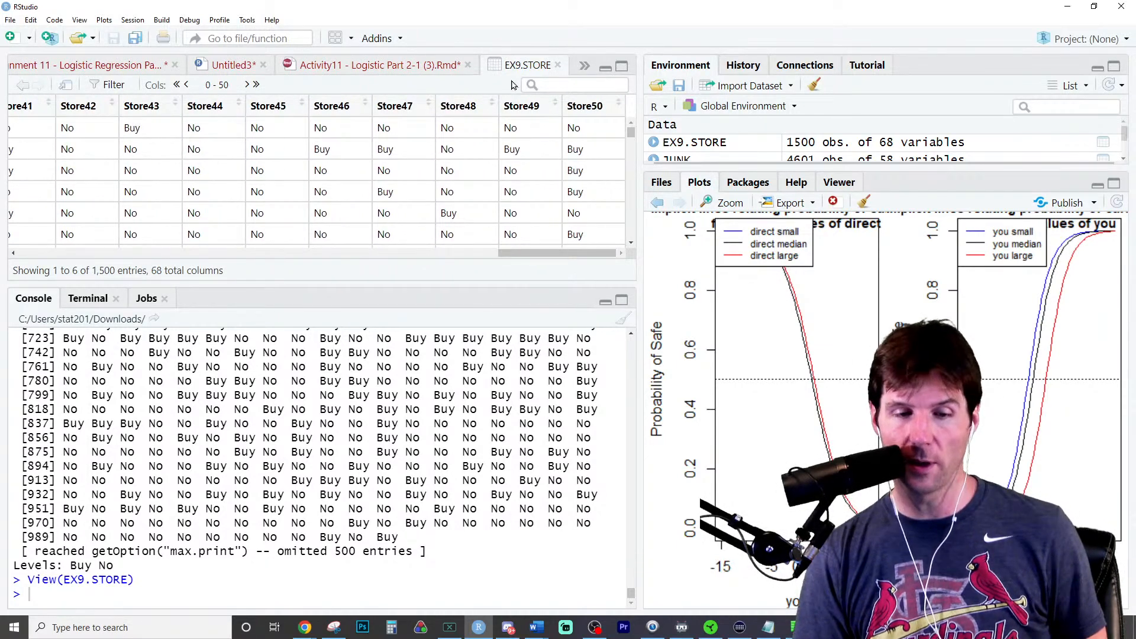
pyautogui.click(558, 65)
pyautogui.click(218, 190)
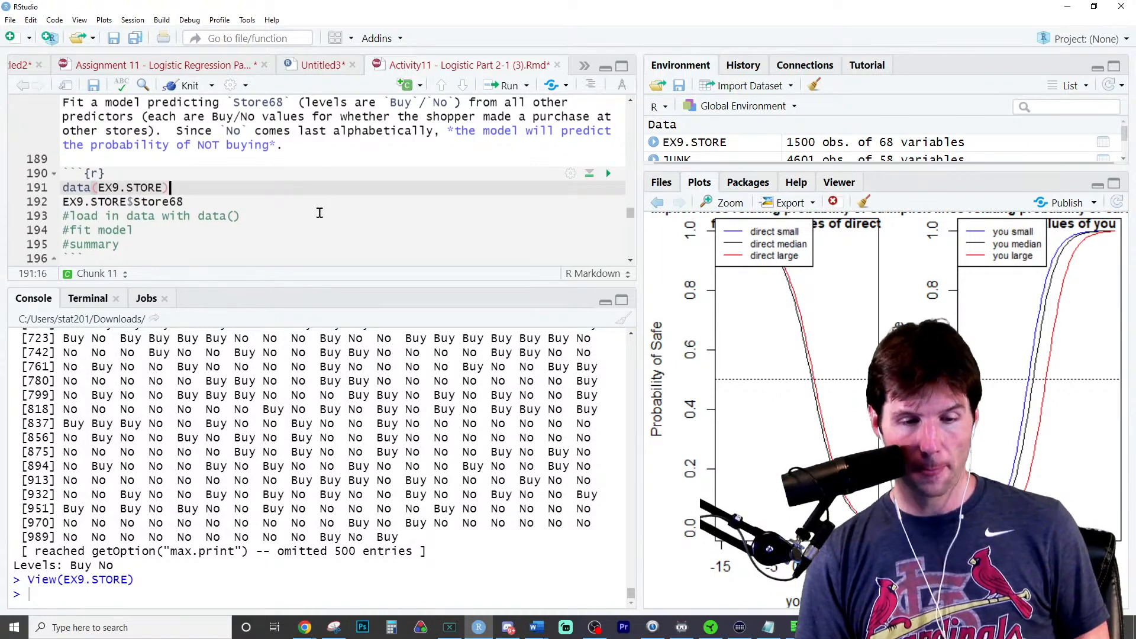
# - Below the load-data comment in the Question 2 chunk, start the model with M <- glm(Store68~.,
pyautogui.scroll(1, 320, 213)
pyautogui.scroll(-5, 319, 214)
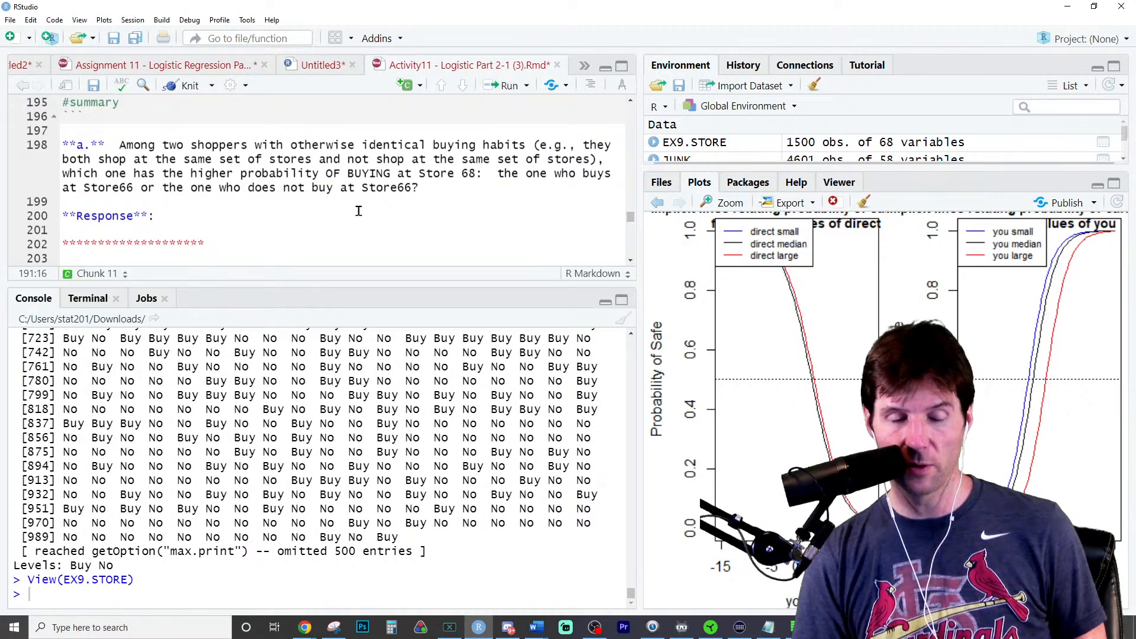
pyautogui.scroll(5, 359, 210)
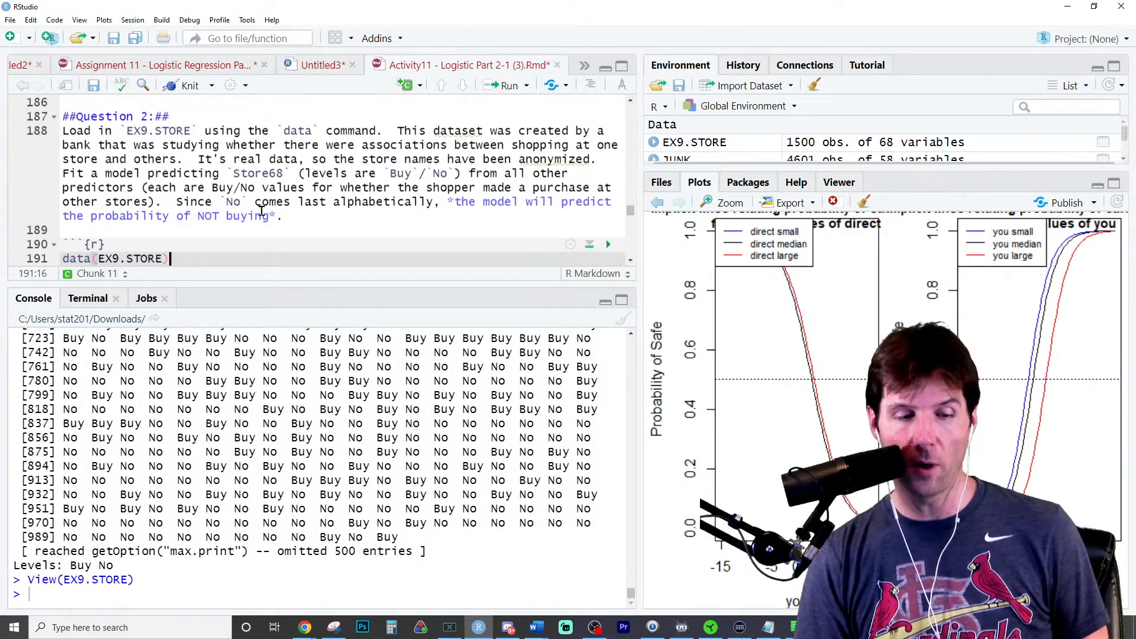
pyautogui.scroll(-2, 248, 198)
pyautogui.click(248, 135)
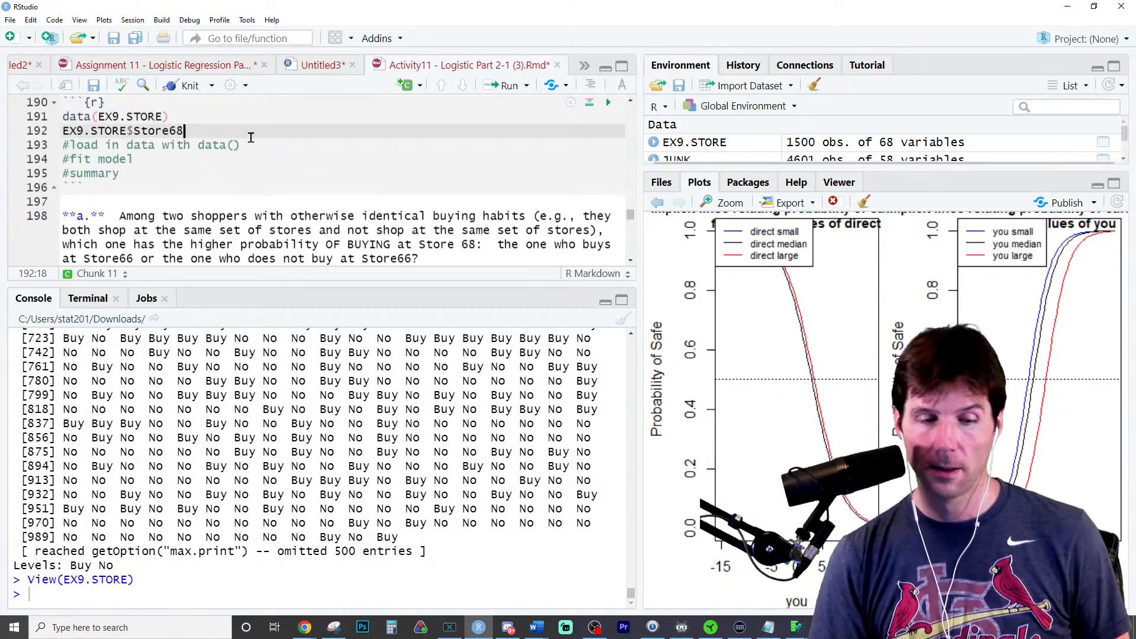
pyautogui.click(282, 148)
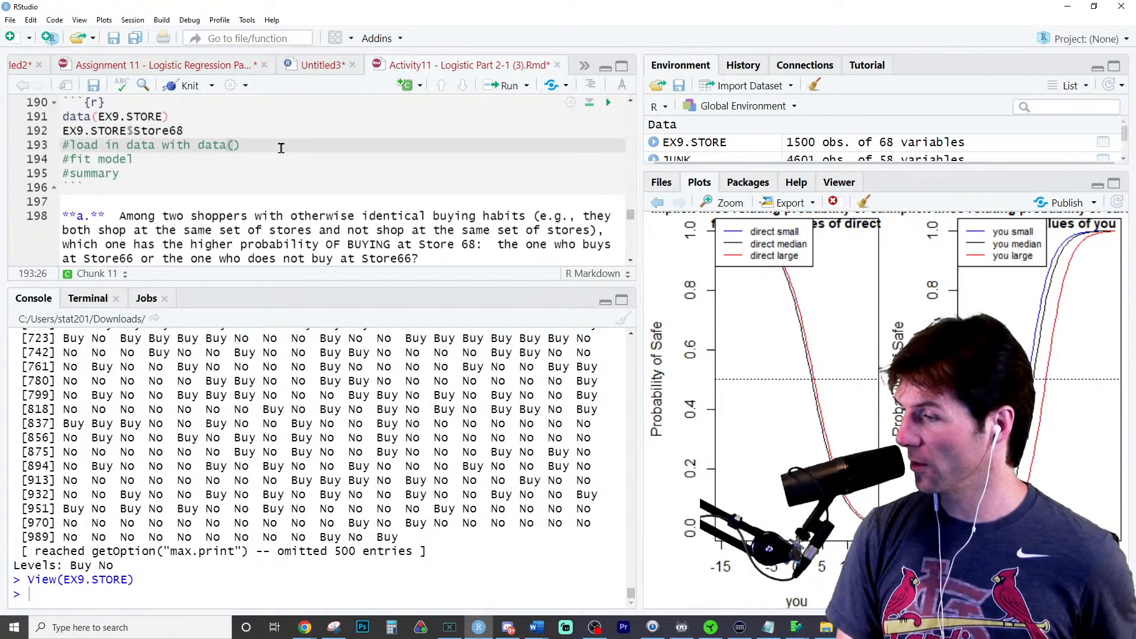
pyautogui.press('Return')
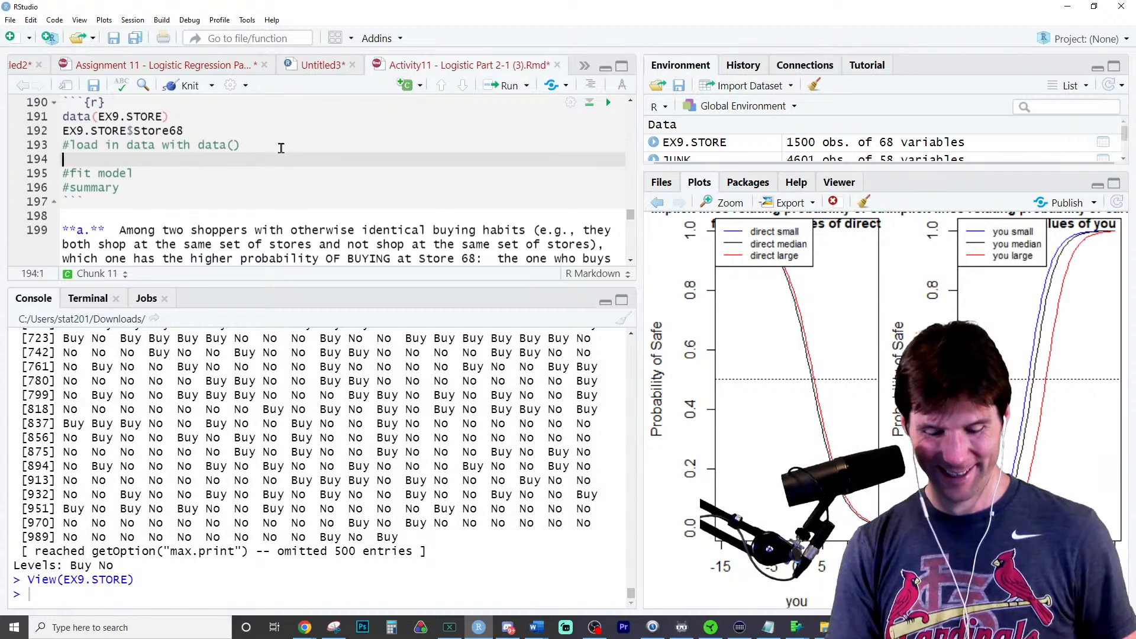
pyautogui.write('M <- glm(Store')
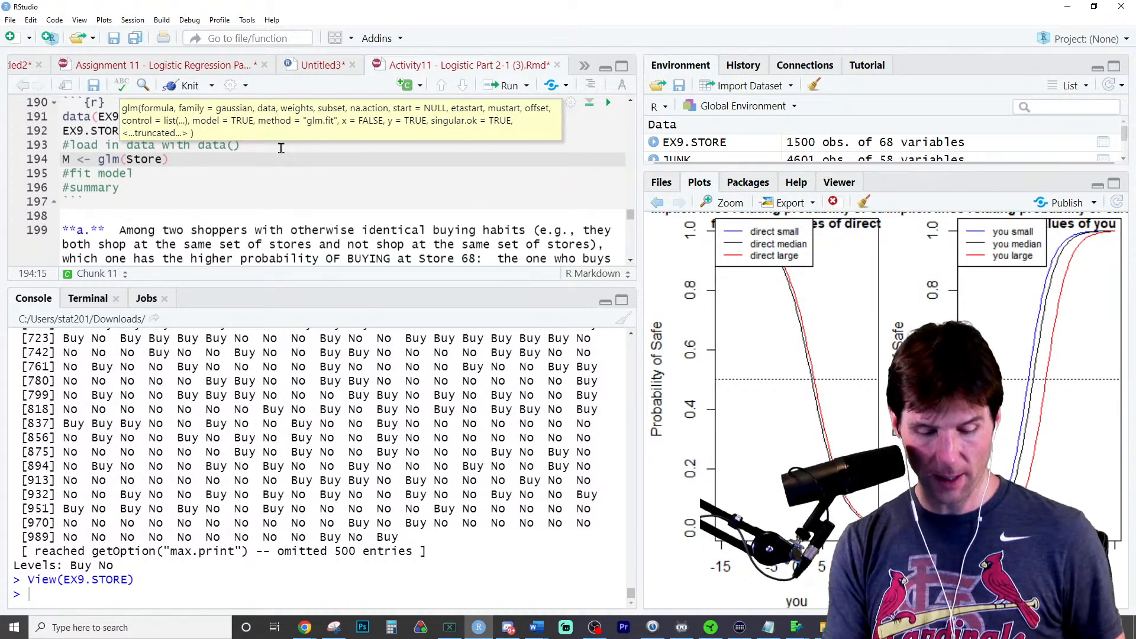
pyautogui.write('68~.,')
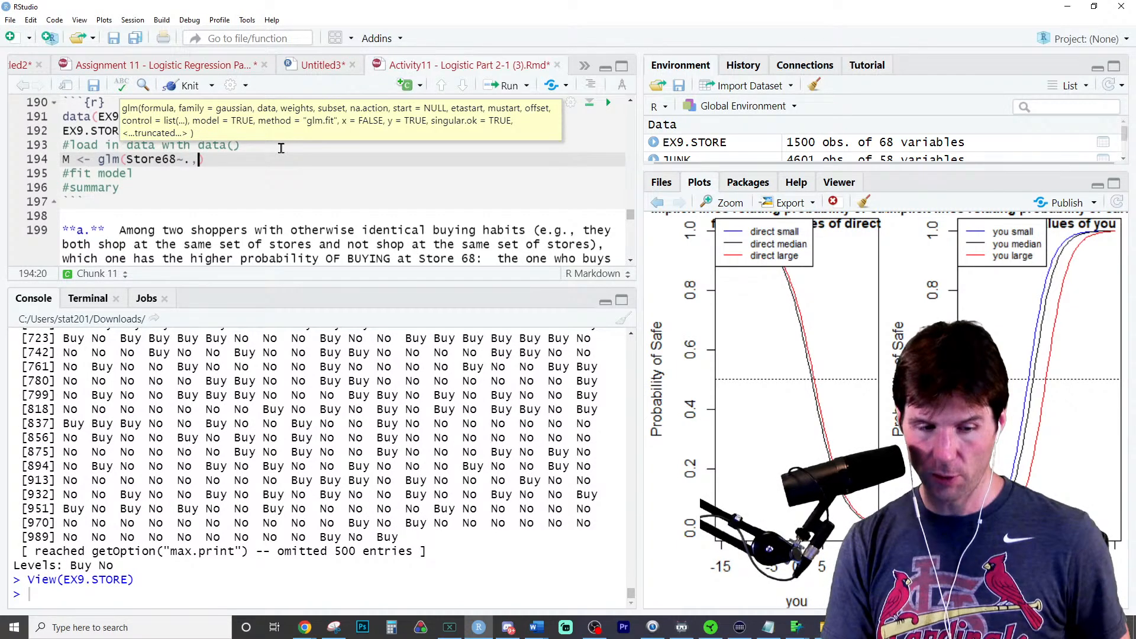
# - Add the argument data = EX9.STORE, on a new line of the glm call
pyautogui.press('Return')
pyautogui.write('data = e')
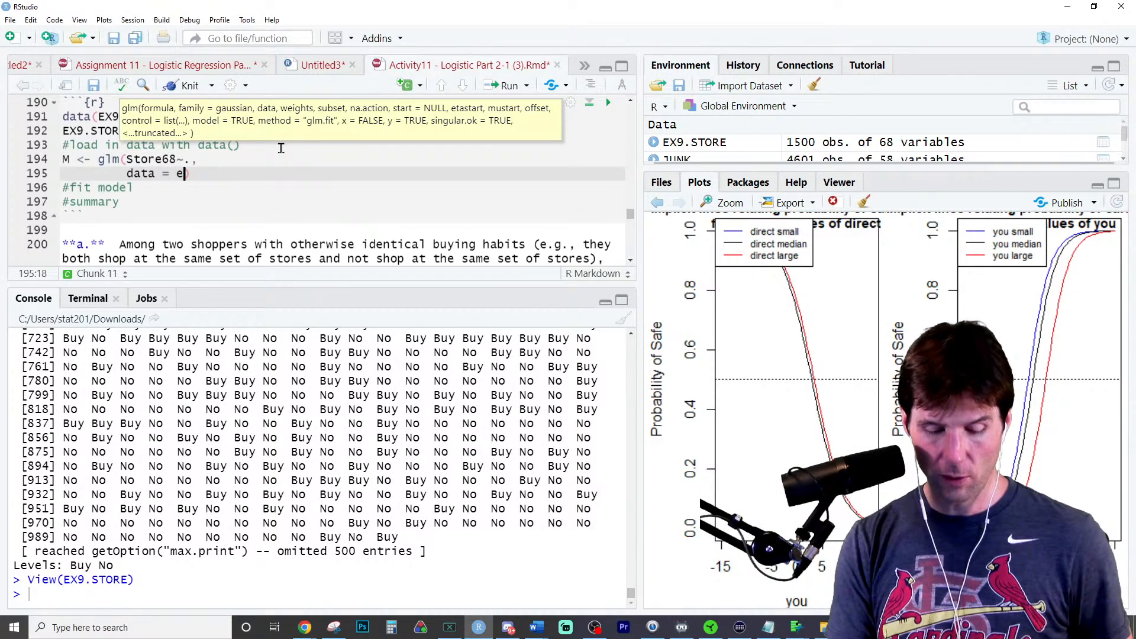
pyautogui.write('x9')
pyautogui.press('Tab')
pyautogui.write(',')
pyautogui.press('Return')
# - Complete the glm call with family = binomial and run it to fit model M
pyautogui.write('fa')
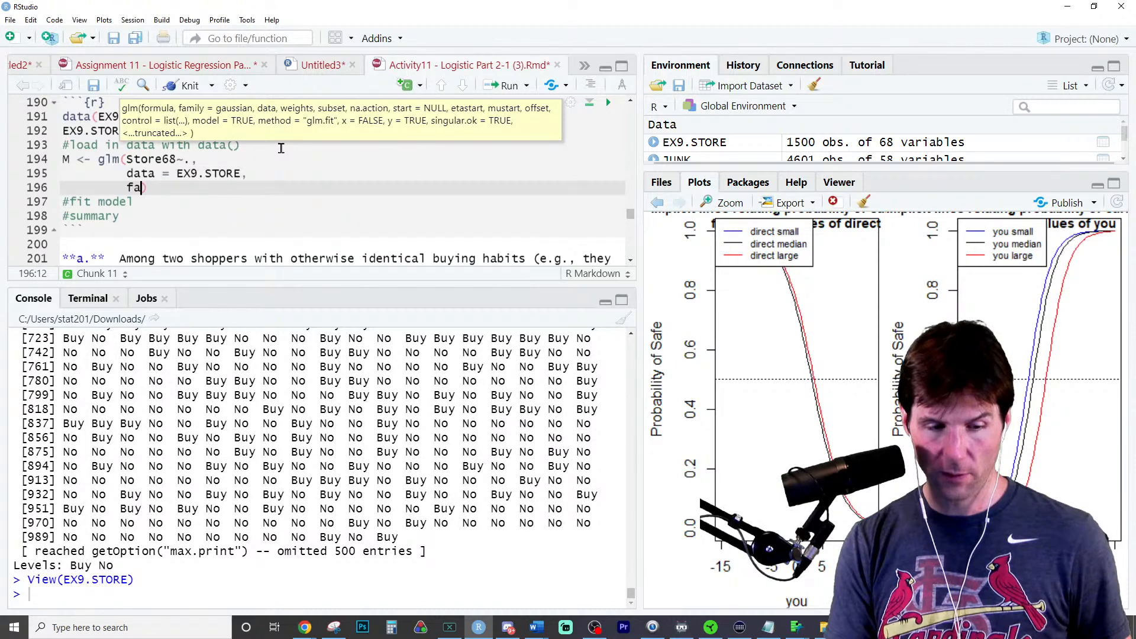
pyautogui.write('mil')
pyautogui.press('Tab')
pyautogui.write('bino')
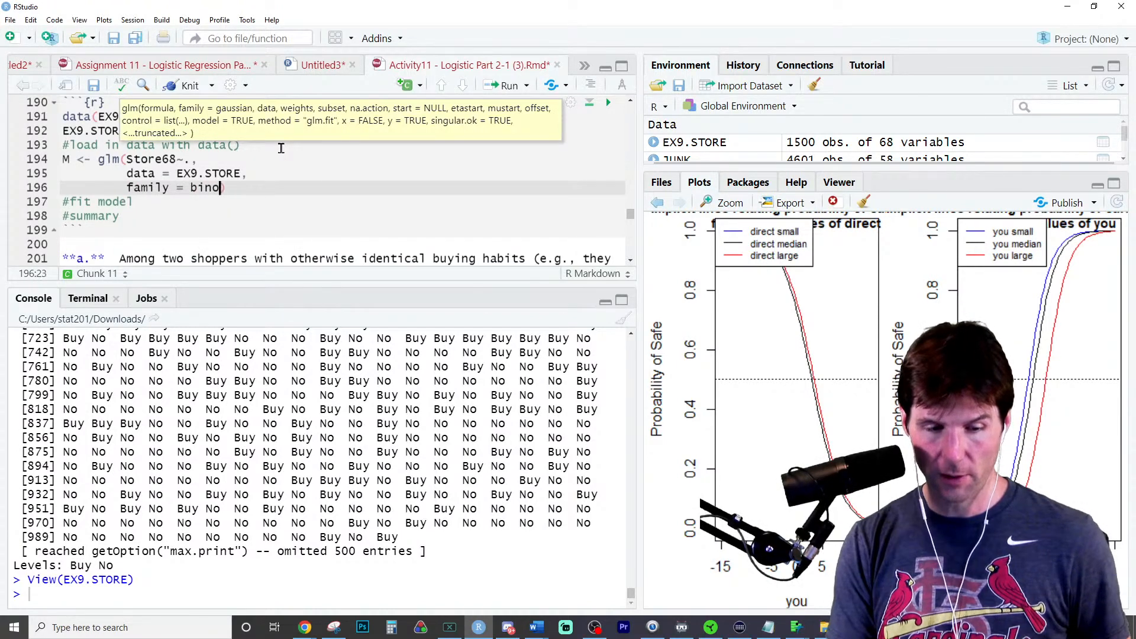
pyautogui.write('mi')
pyautogui.press('Tab')
pyautogui.press('BackSpace')
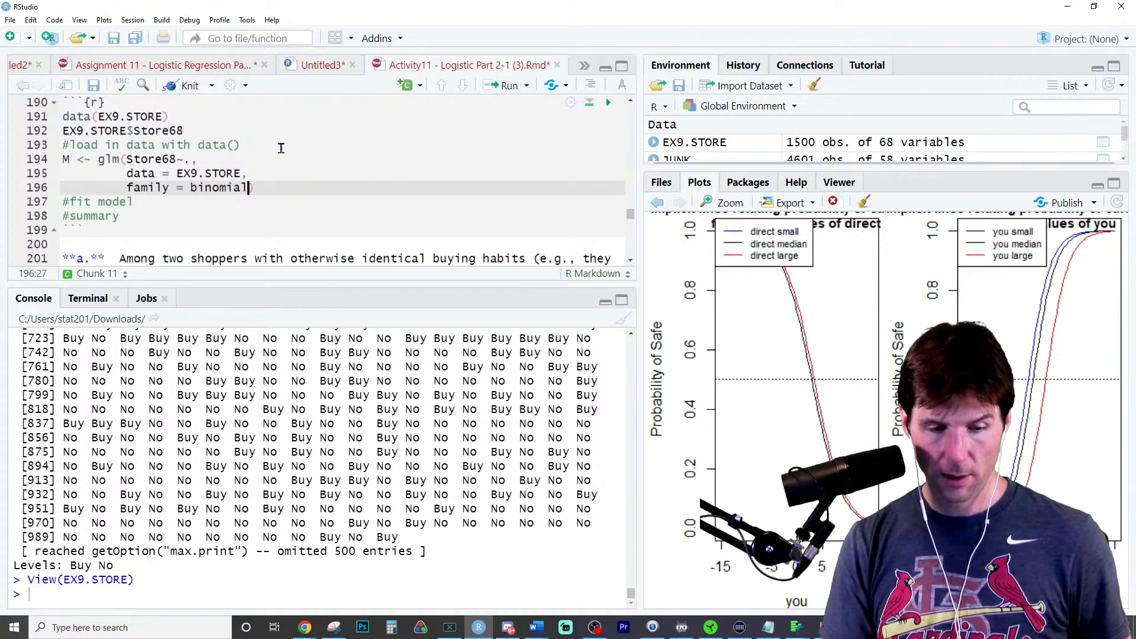
pyautogui.hotkey('ctrl', 'Return')
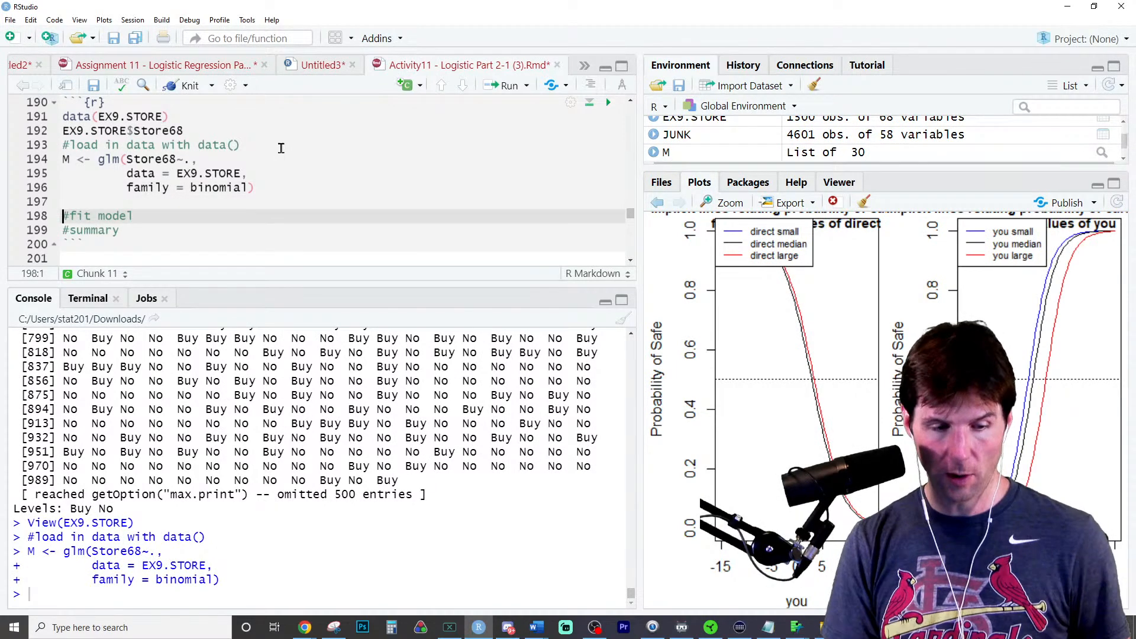
# - Add summary(M) directly below the glm call and run it to print the coefficient table
pyautogui.press('Return')
pyautogui.press('Up')
pyautogui.write('summary(M')
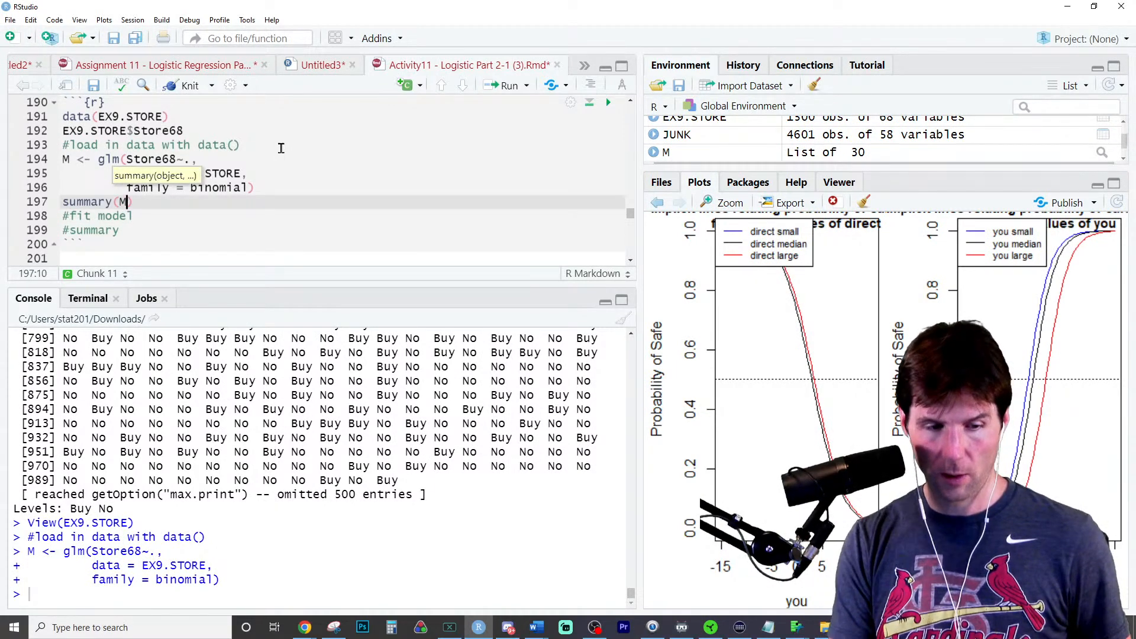
pyautogui.hotkey('ctrl', 'Return')
# - Read part a and find the Store66No row in the printed coefficient table to check its sign and significance
pyautogui.scroll(5, 423, 374)
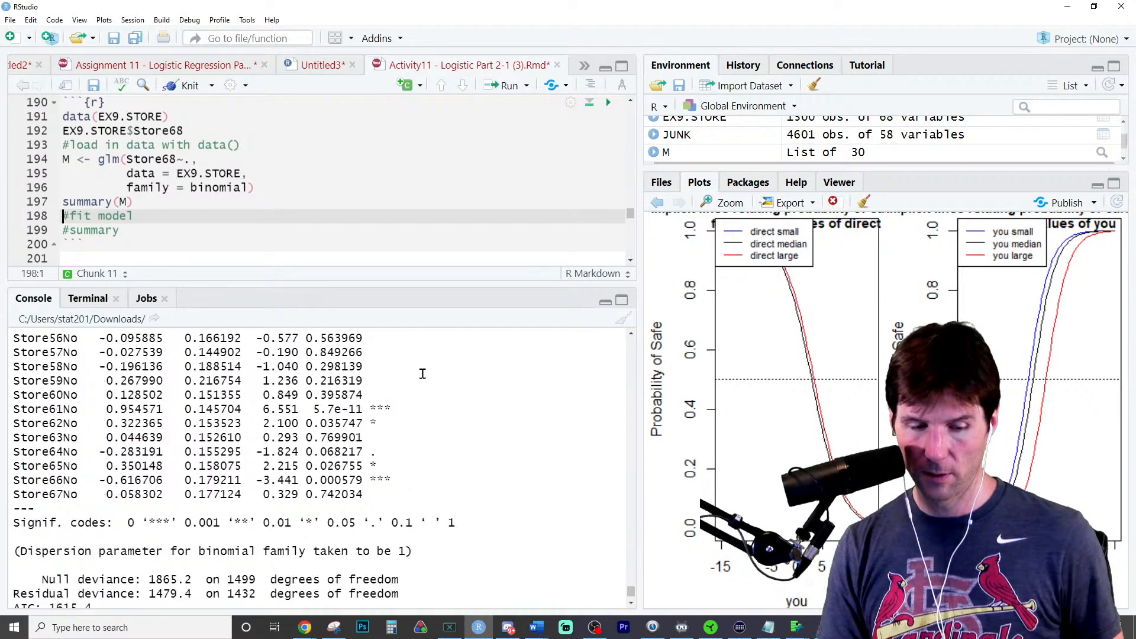
pyautogui.scroll(1, 423, 374)
pyautogui.scroll(-5, 380, 196)
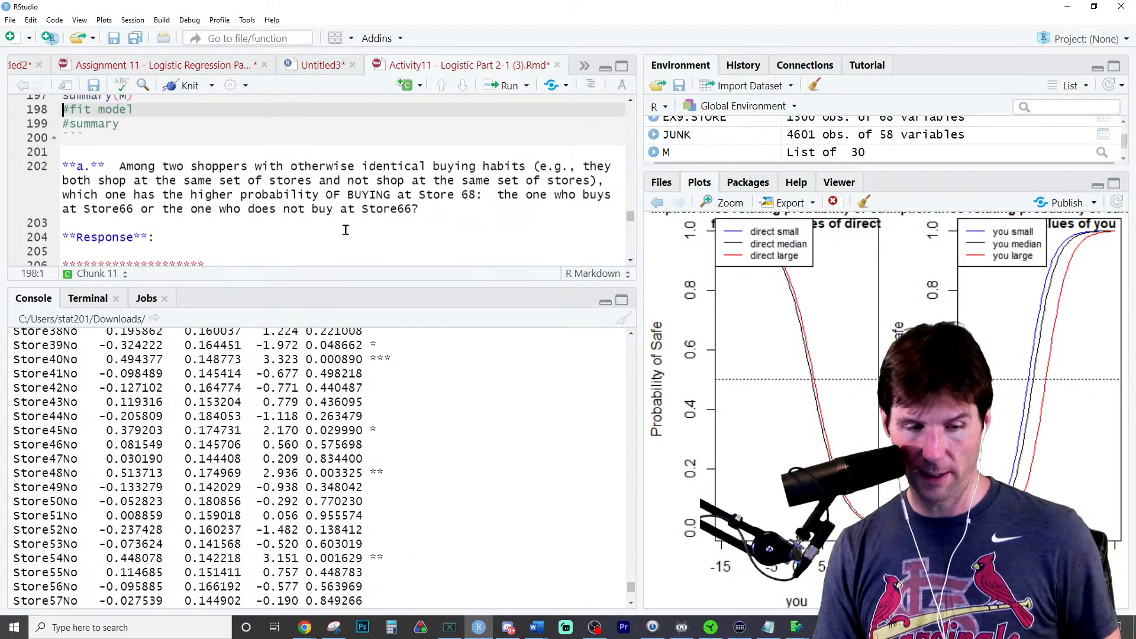
pyautogui.scroll(1, 336, 255)
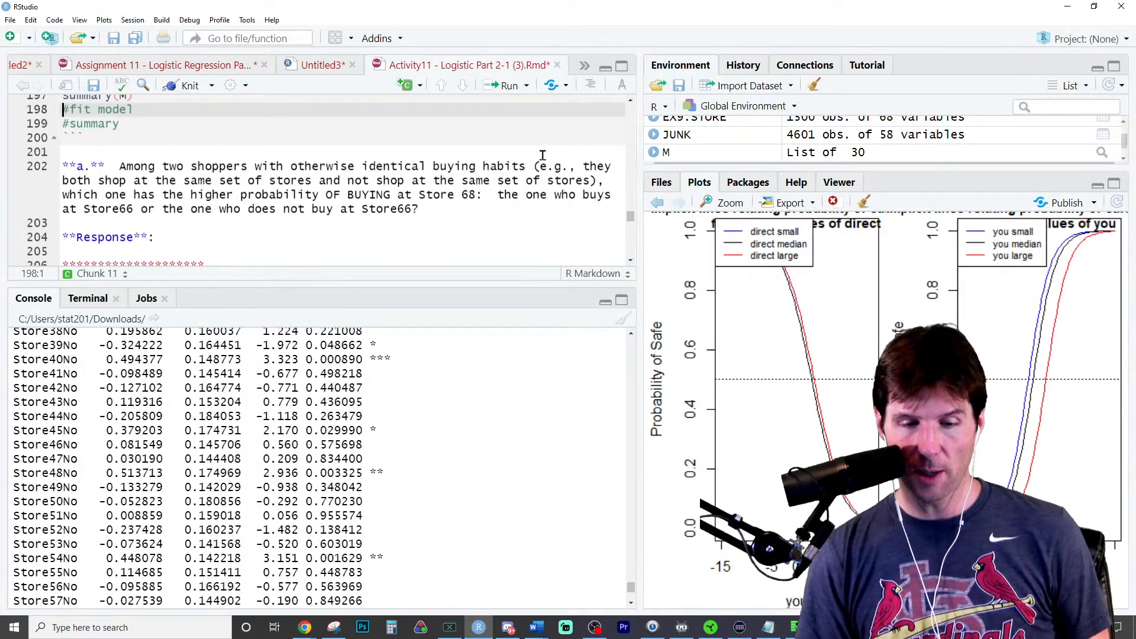
pyautogui.scroll(-5, 90, 440)
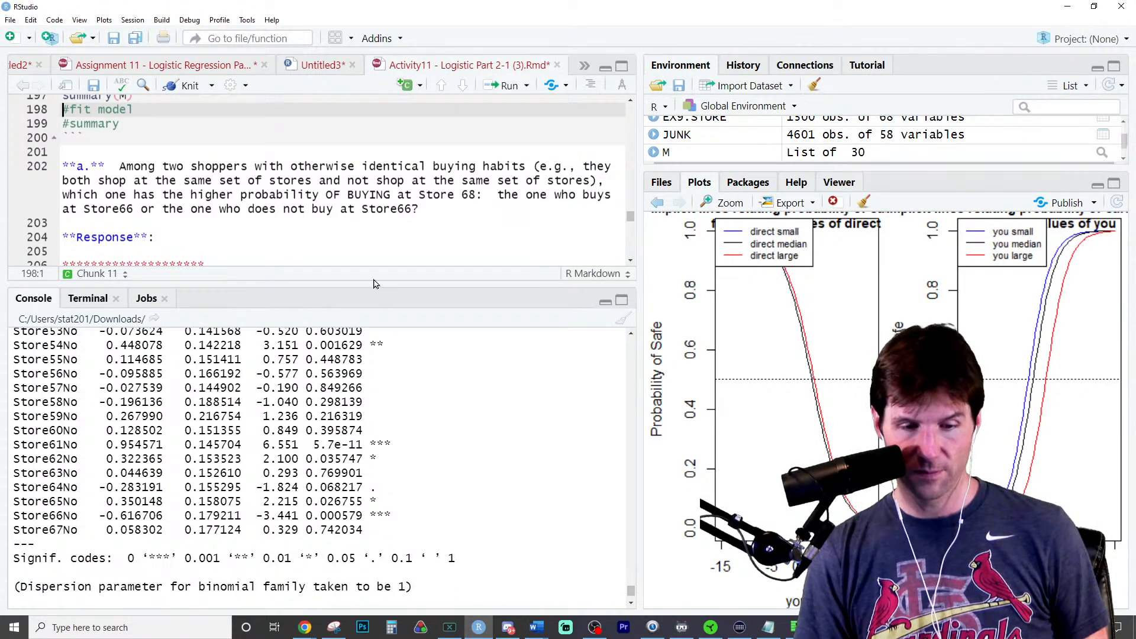
pyautogui.tripleClick(59, 515)
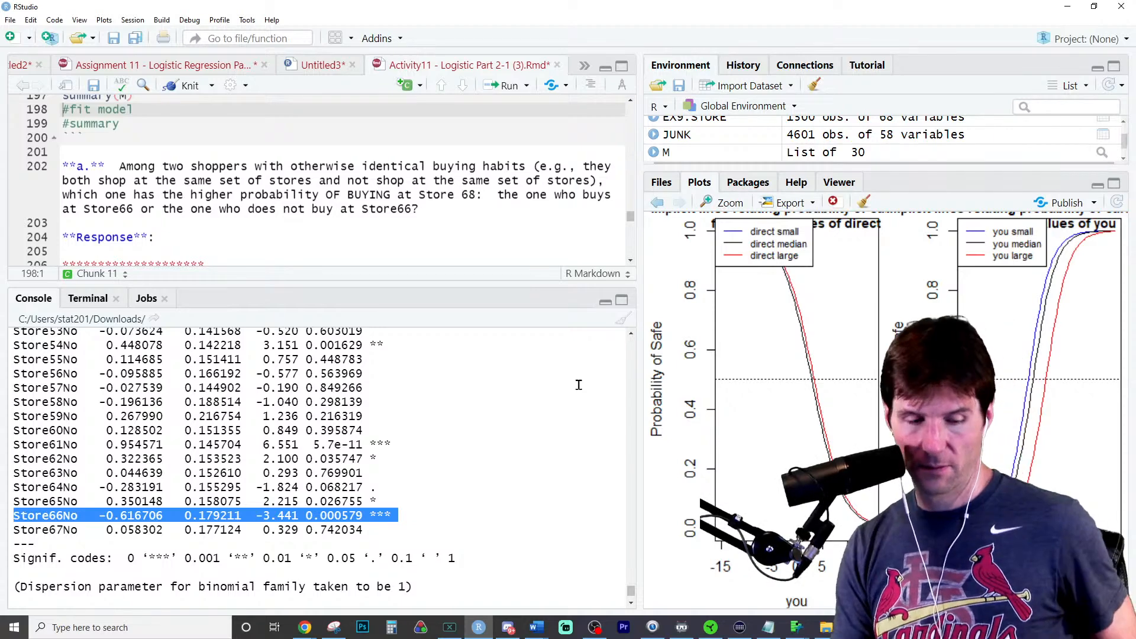
# - Under the part a Response, write "We are predicting someone does not purchase"
pyautogui.hotkey('ctrl', '+')
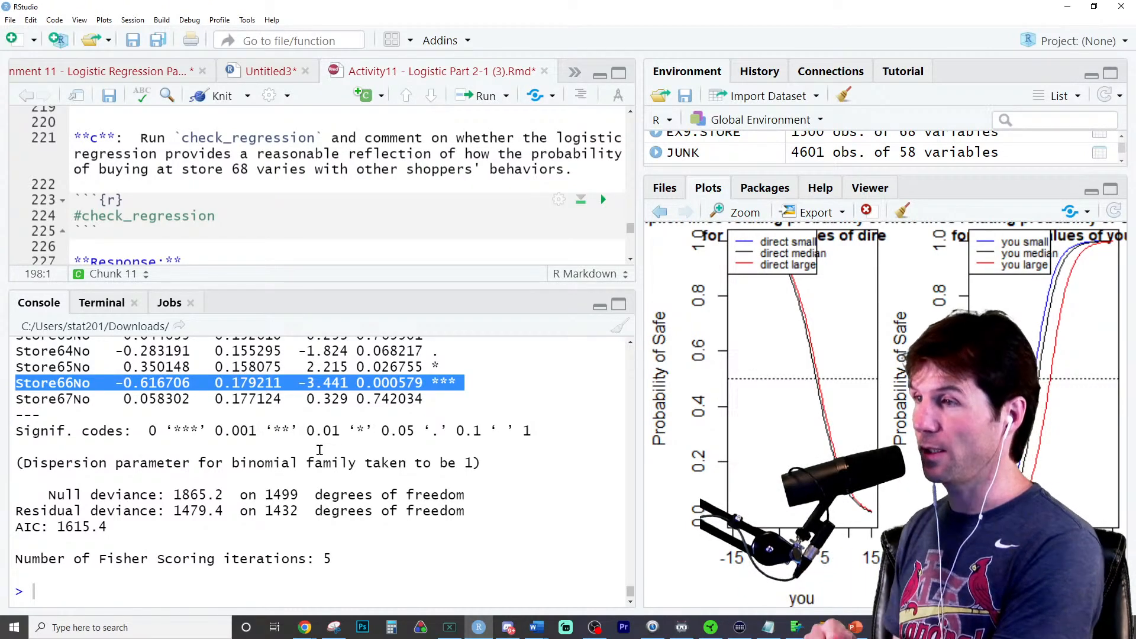
pyautogui.click(271, 216)
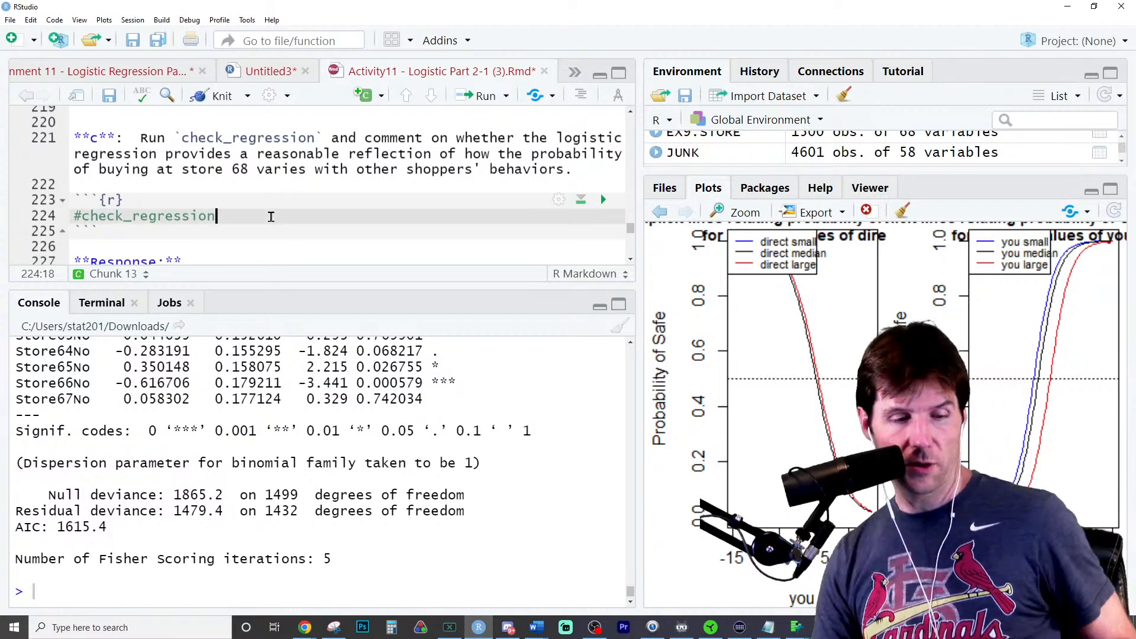
pyautogui.scroll(10, 269, 217)
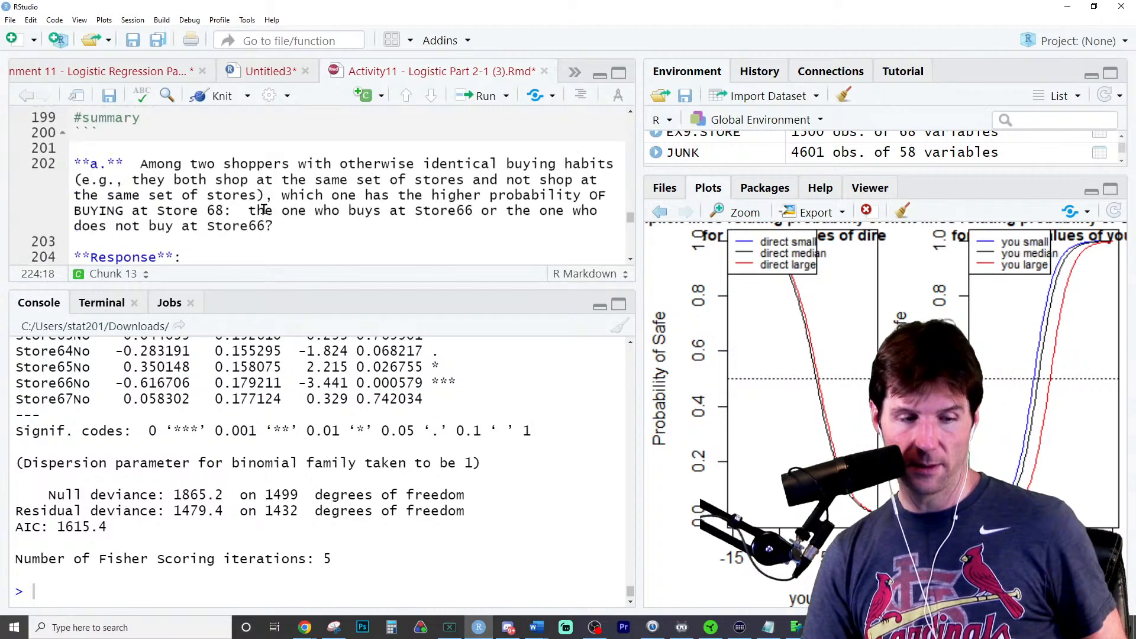
pyautogui.scroll(-2, 260, 219)
pyautogui.click(253, 189)
pyautogui.press('Return')
pyautogui.press('Return')
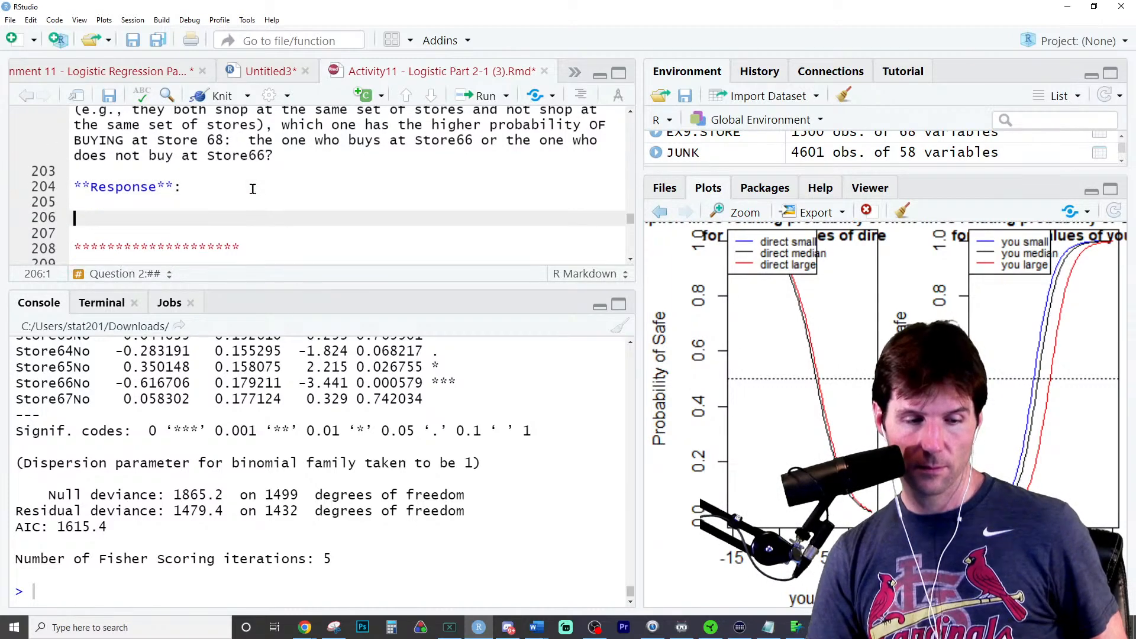
pyautogui.write('We are predicting someone does')
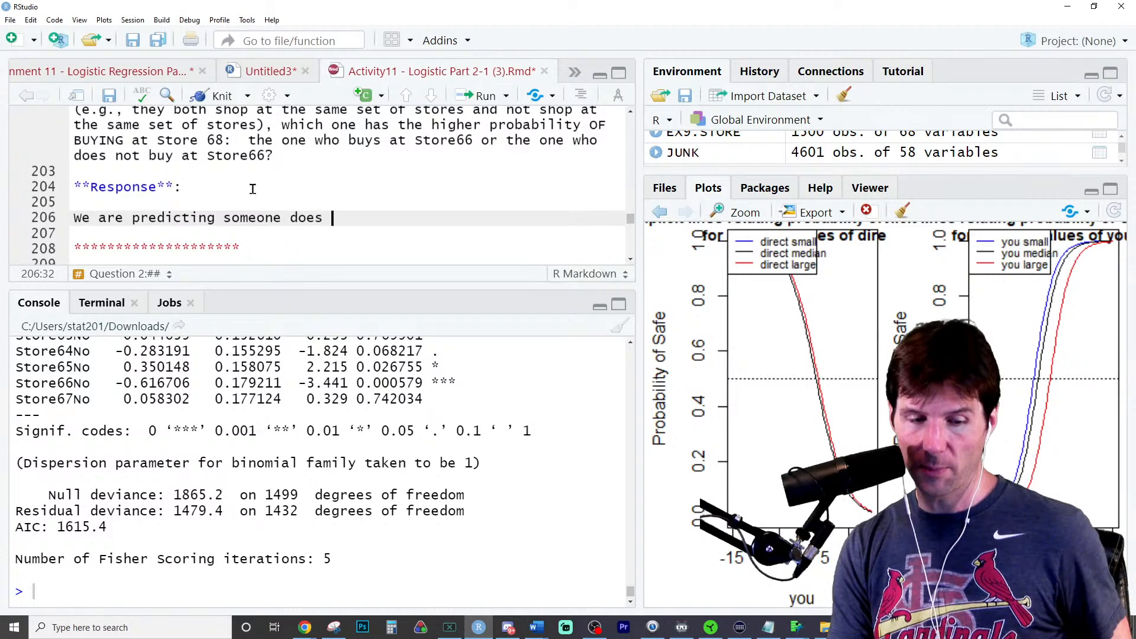
pyautogui.write(' not purchase')
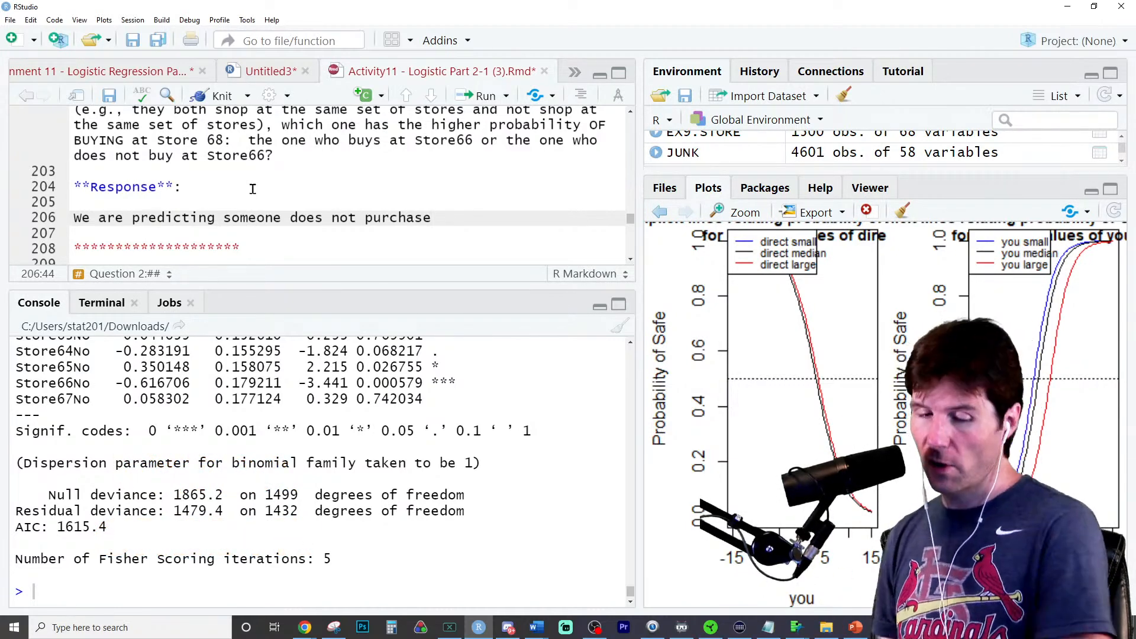
# - Add a second response line reading "People who don't shop at 66 have a negative coefficient", consulting the Store66No row of the coefficient table
pyautogui.press('Return')
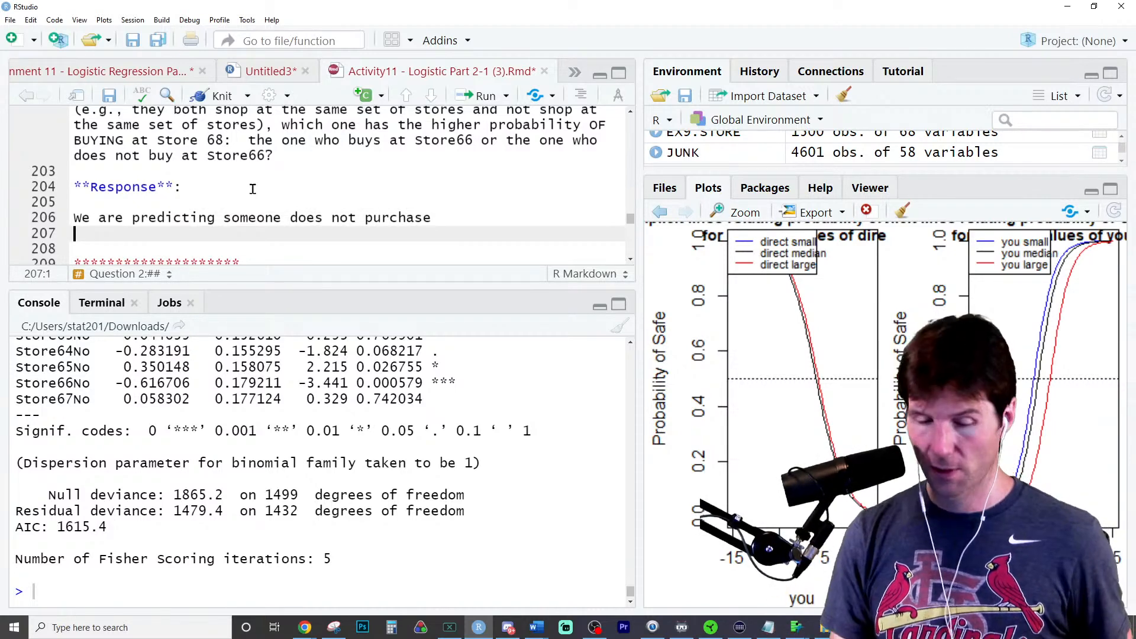
pyautogui.tripleClick(39, 383)
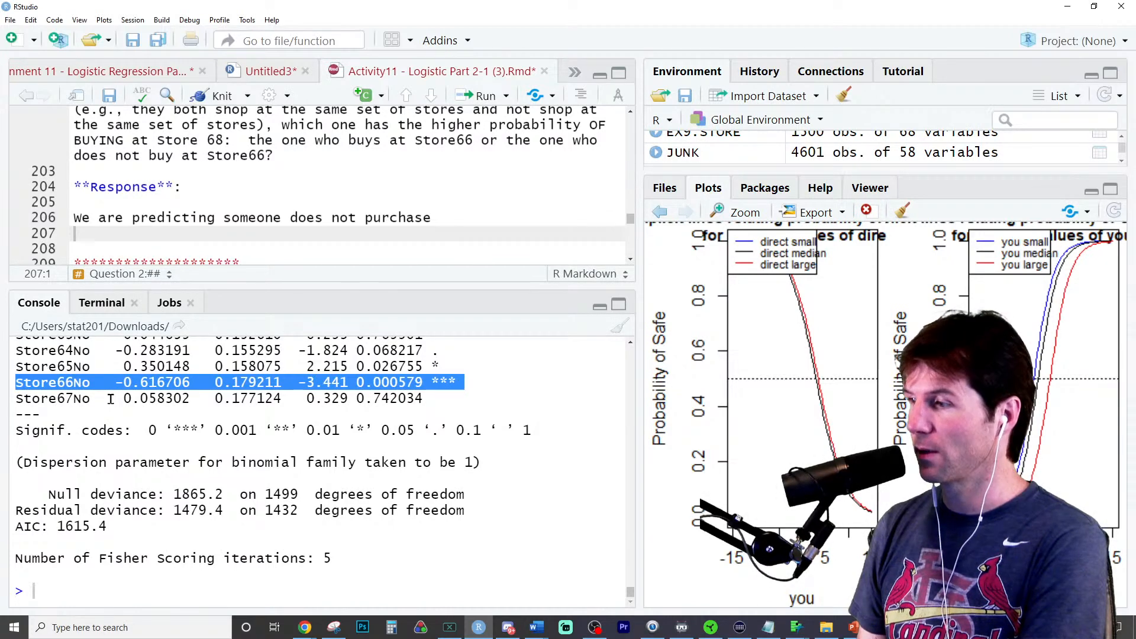
pyautogui.click(111, 400)
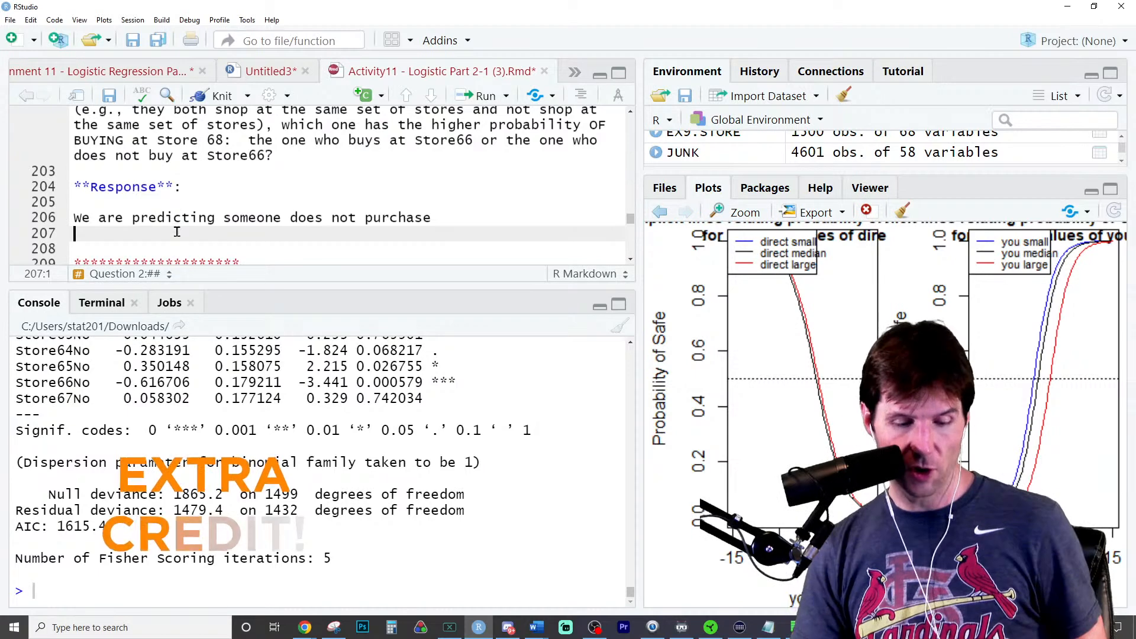
pyautogui.write('People ')
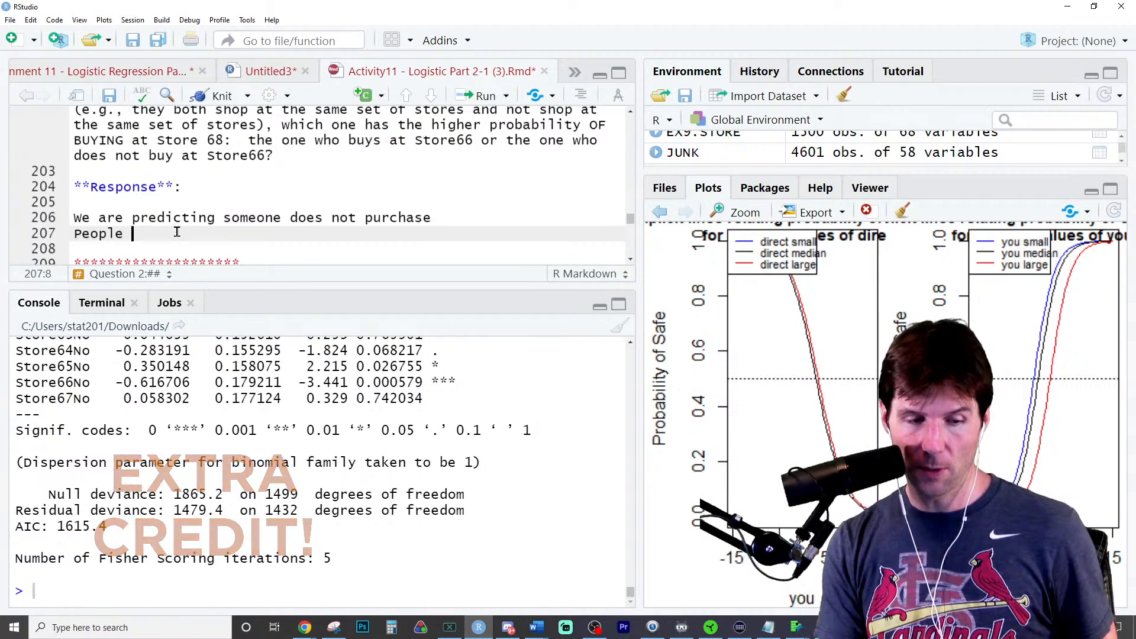
pyautogui.write("who don't s")
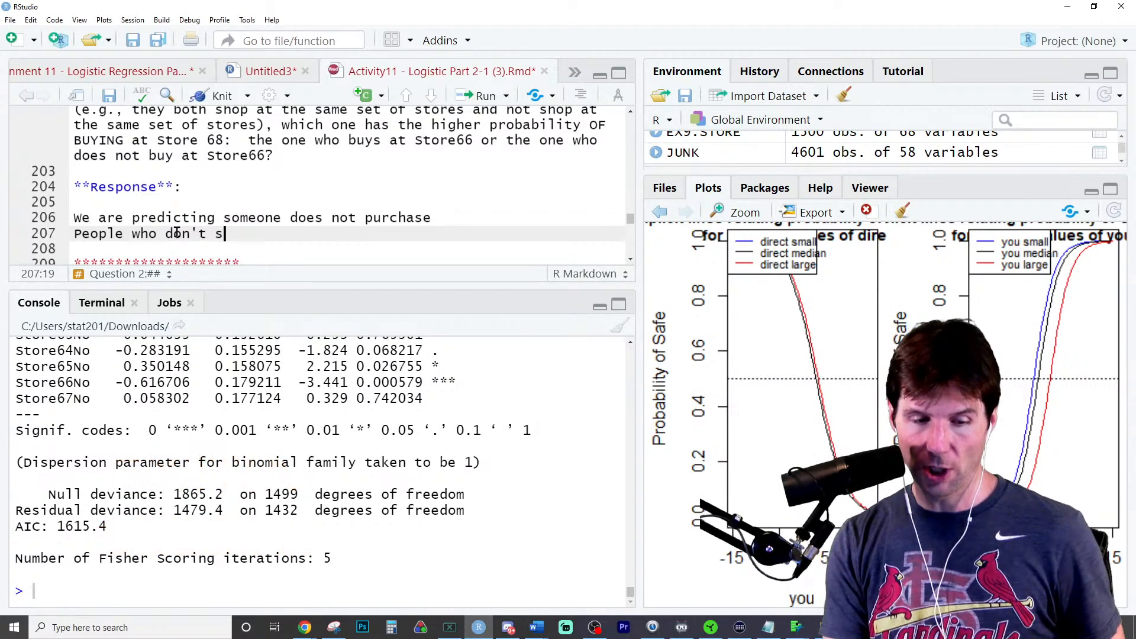
pyautogui.write('hop at 66')
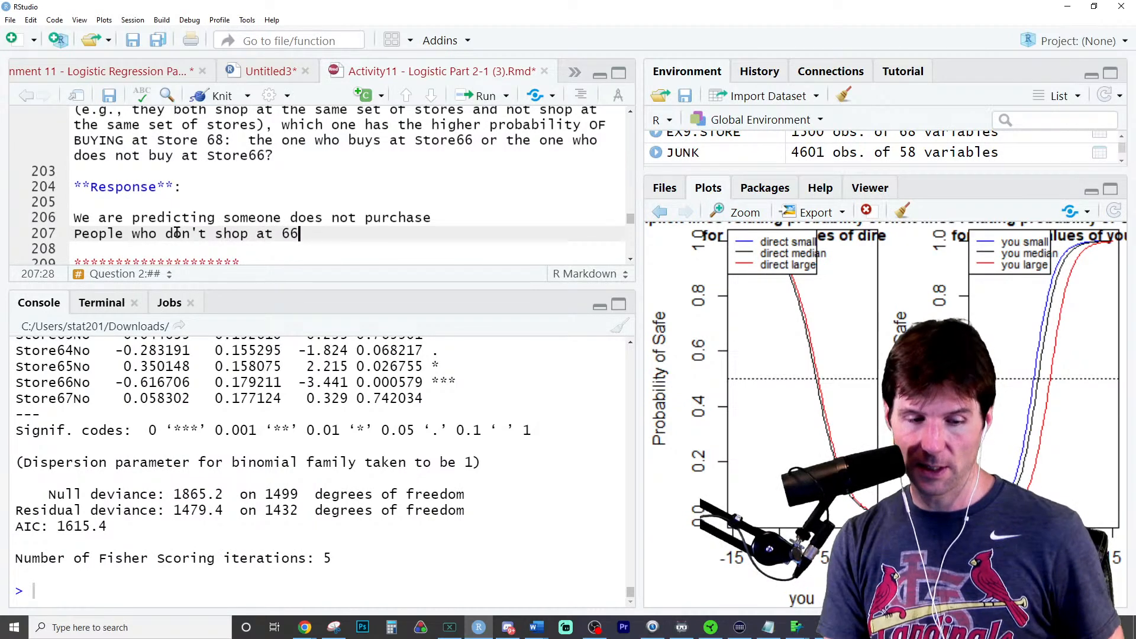
pyautogui.write(' have a negativ')
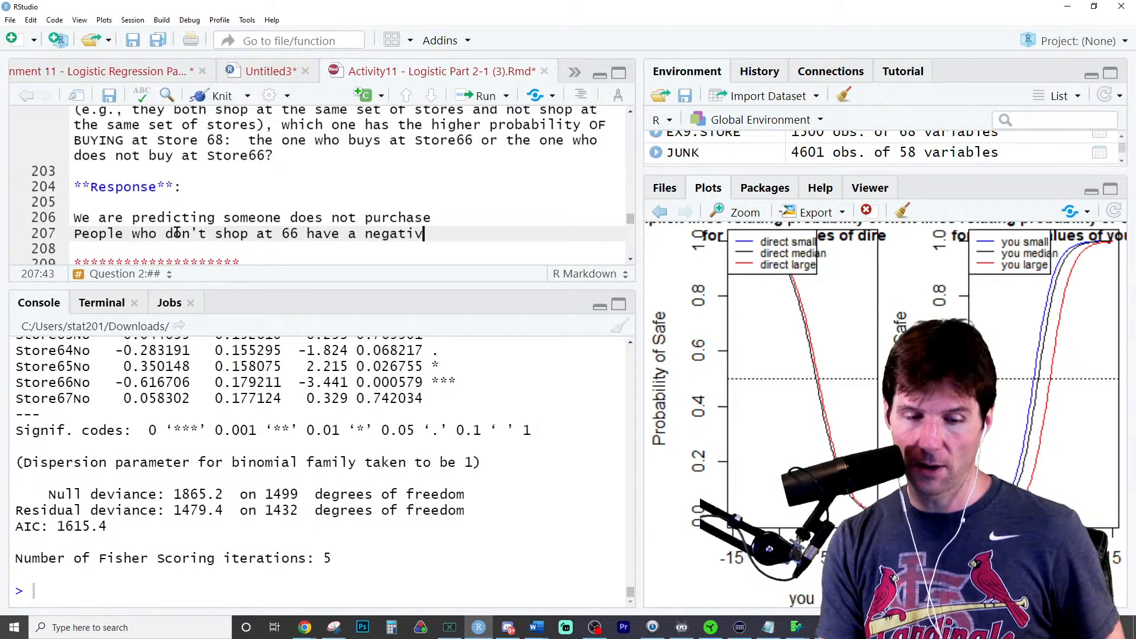
pyautogui.write('e coefficient')
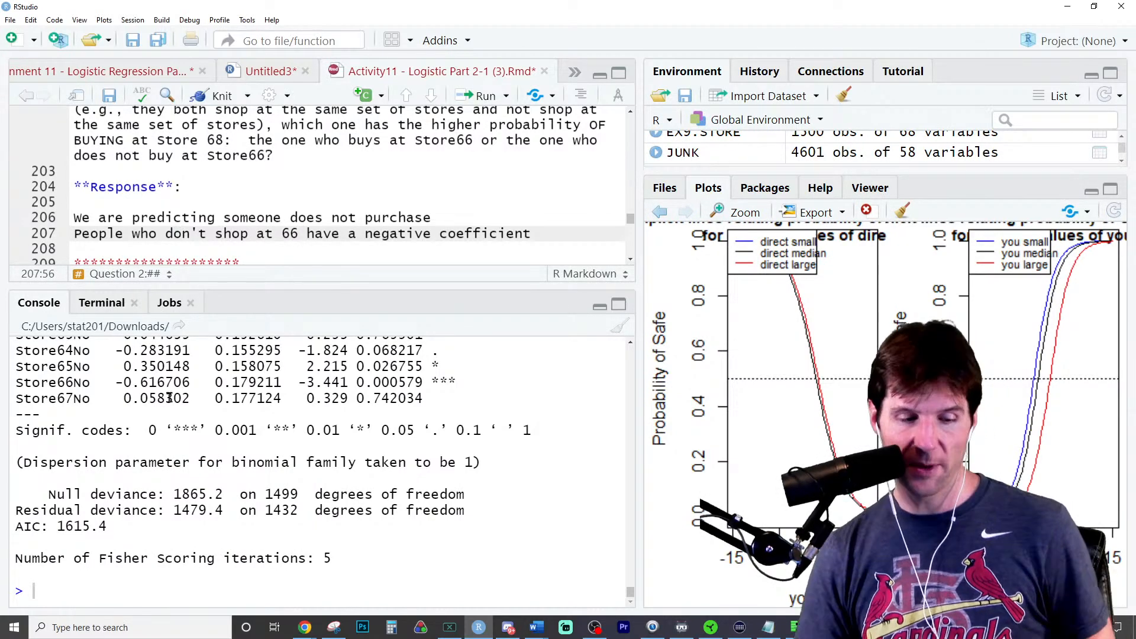
# - Below a blank line in the response, write "People who do not shop at 66 would less likely to not purchase."
pyautogui.tripleClick(80, 377)
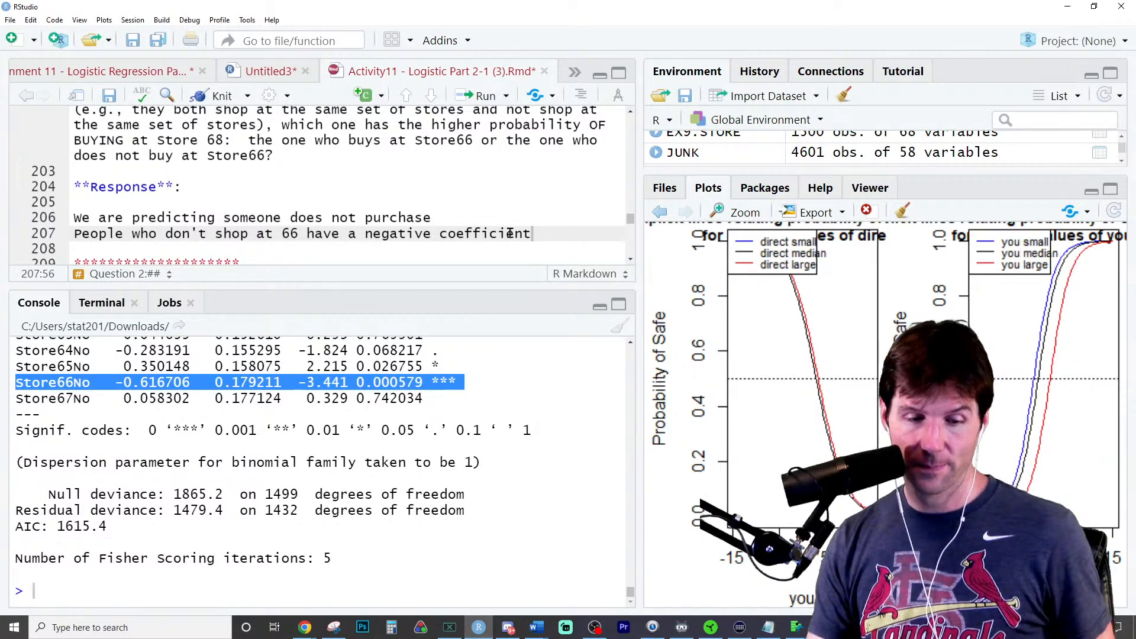
pyautogui.click(536, 232)
pyautogui.press('Return')
pyautogui.press('Return')
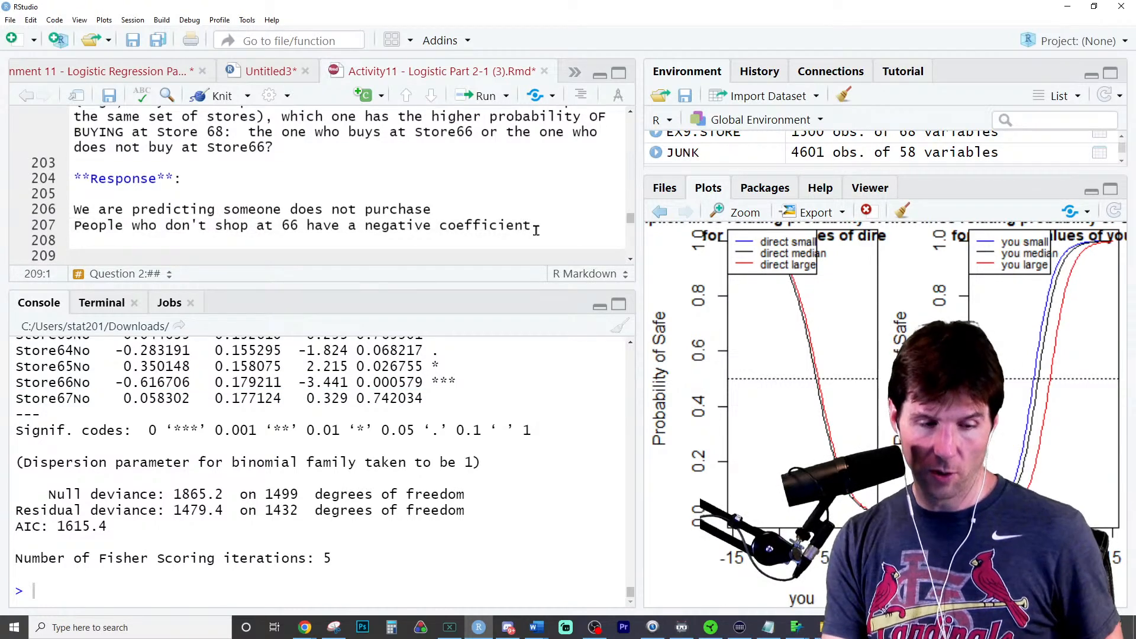
pyautogui.write('People who d')
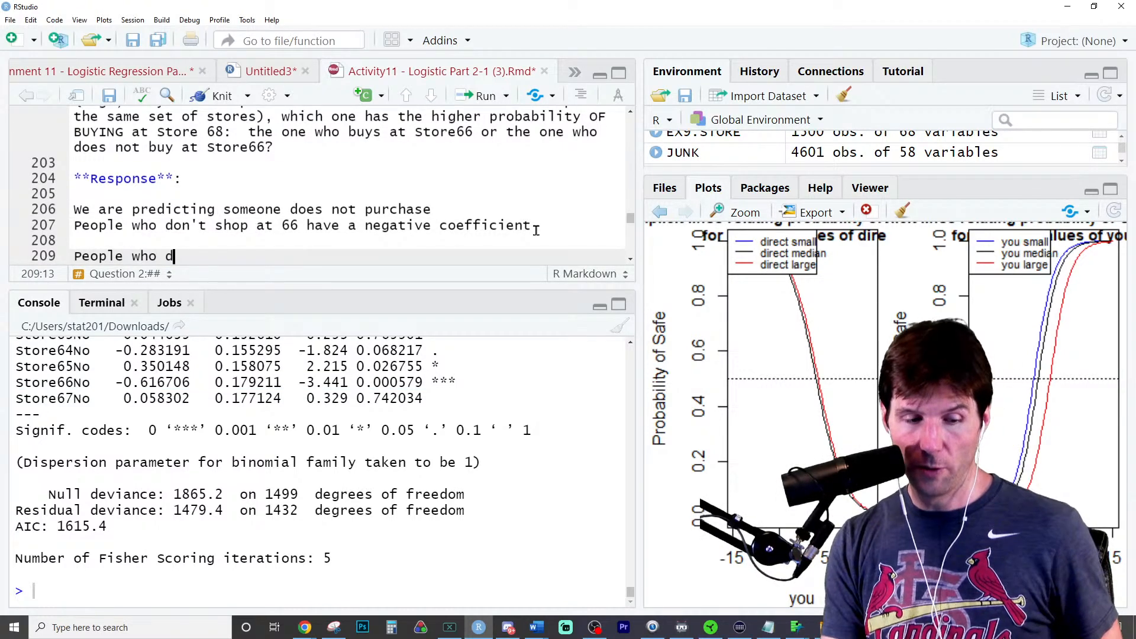
pyautogui.write('o not shop at ')
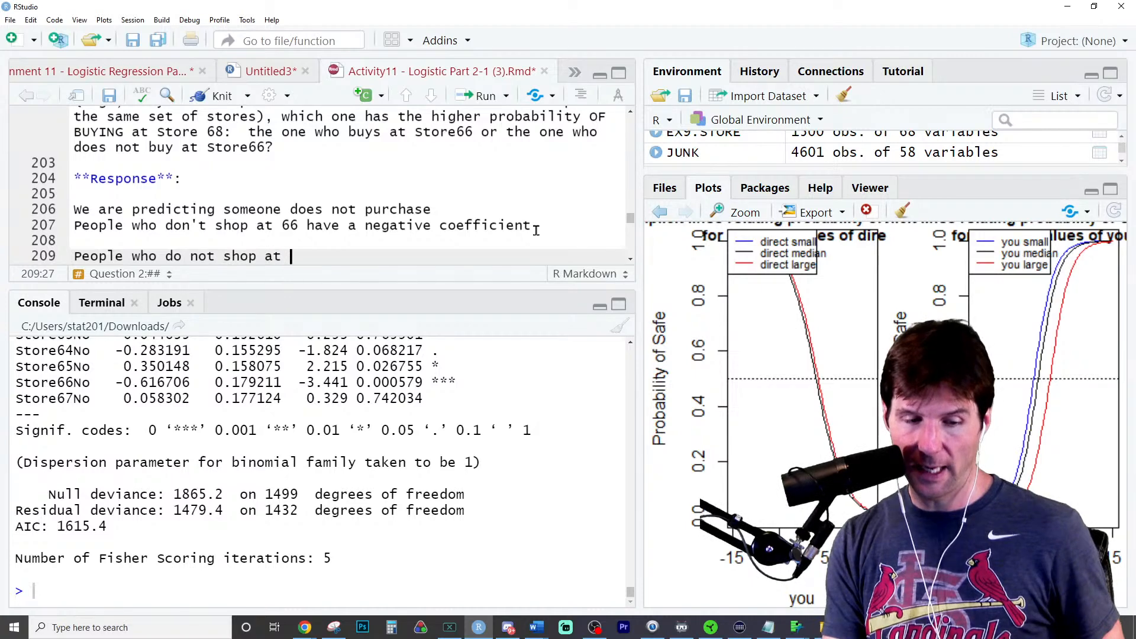
pyautogui.write('56 would')
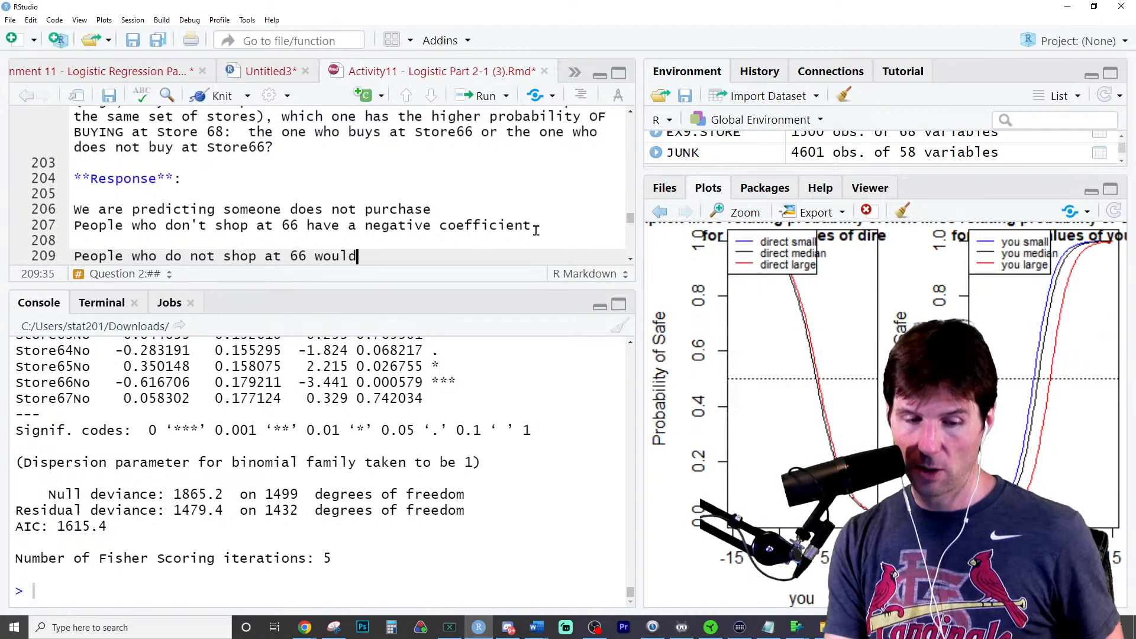
pyautogui.write(' less likely to n')
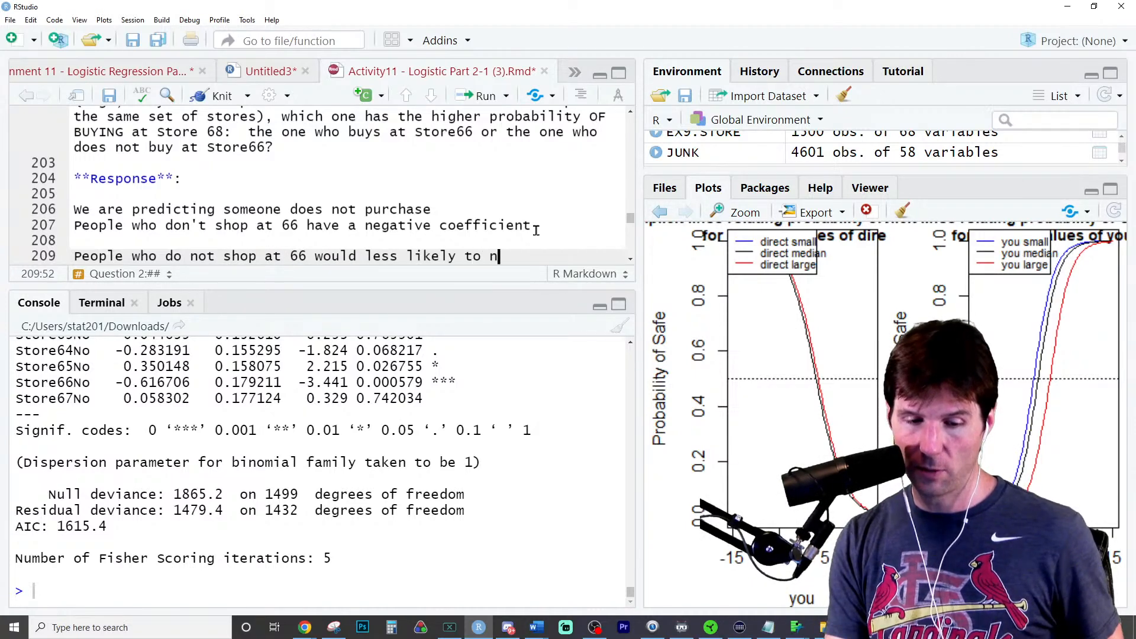
pyautogui.write('ot purchase.')
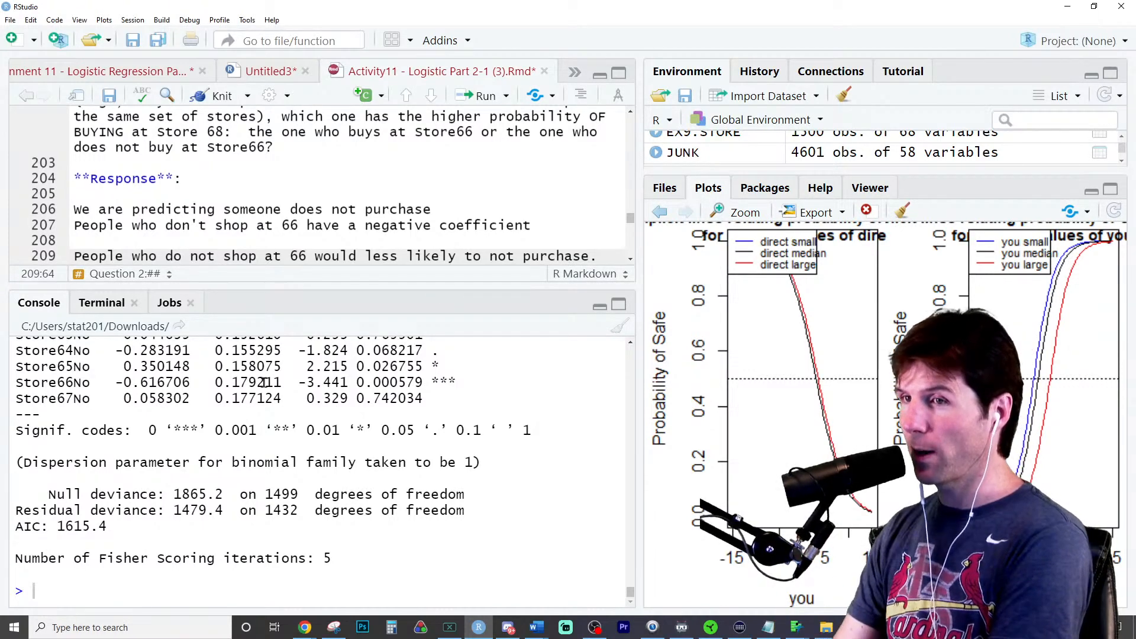
# - Compare the level and coefficient sign in the Store66No row with the "less likely" and "not purchase" wording of the response
pyautogui.moveTo(73, 383); pyautogui.dragTo(92, 387)
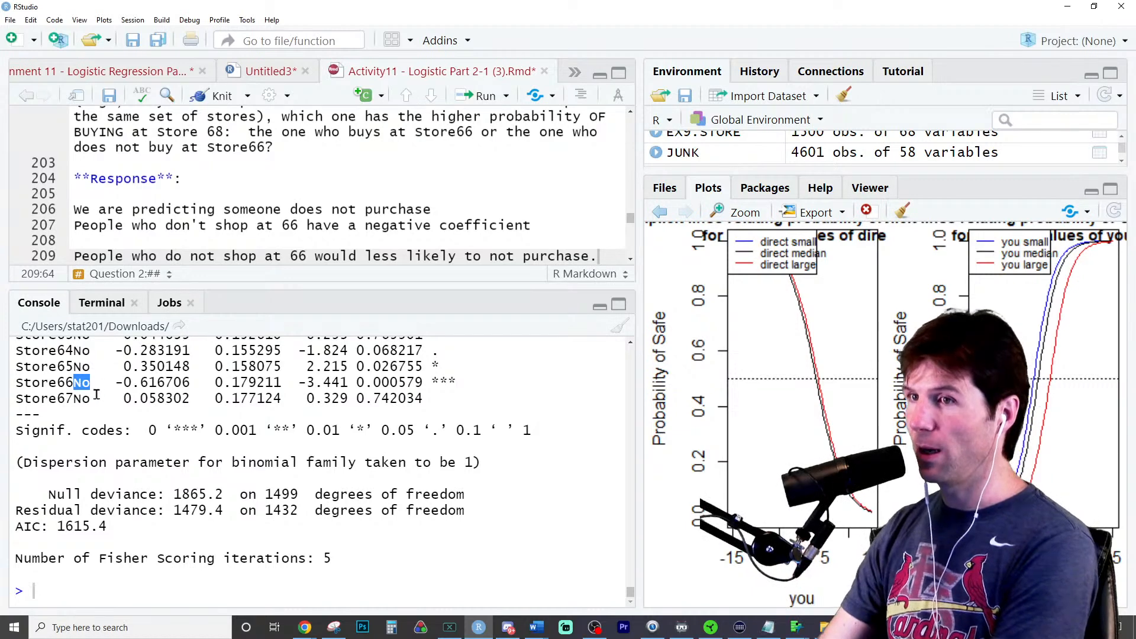
pyautogui.moveTo(115, 383); pyautogui.dragTo(122, 382)
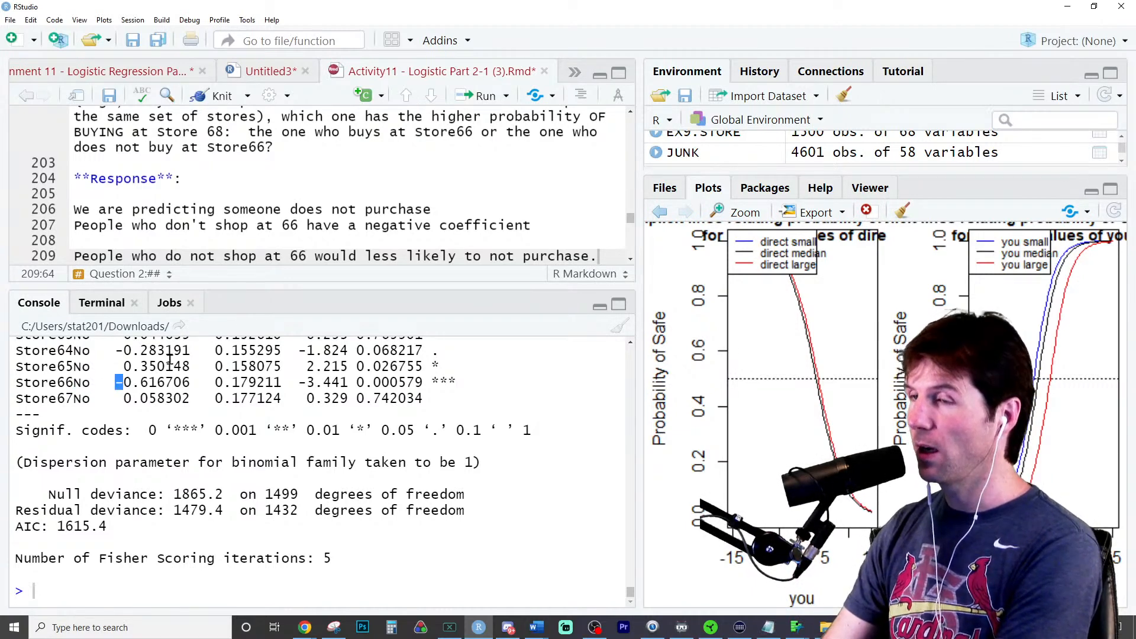
pyautogui.moveTo(491, 256); pyautogui.dragTo(590, 256)
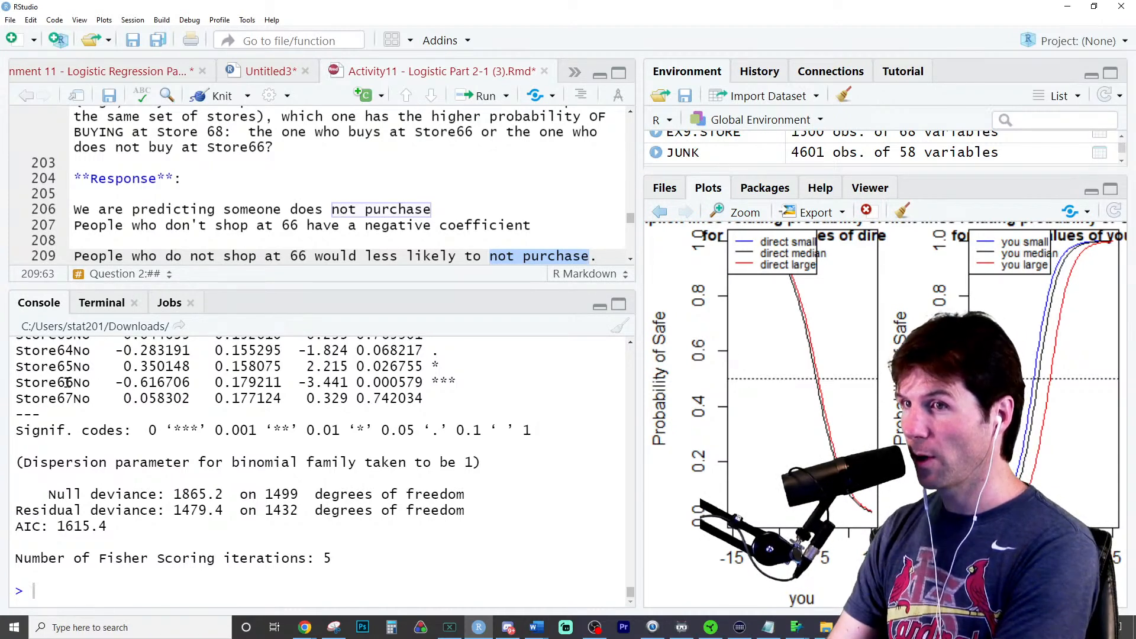
pyautogui.moveTo(66, 382); pyautogui.dragTo(106, 383)
pyautogui.click(164, 247)
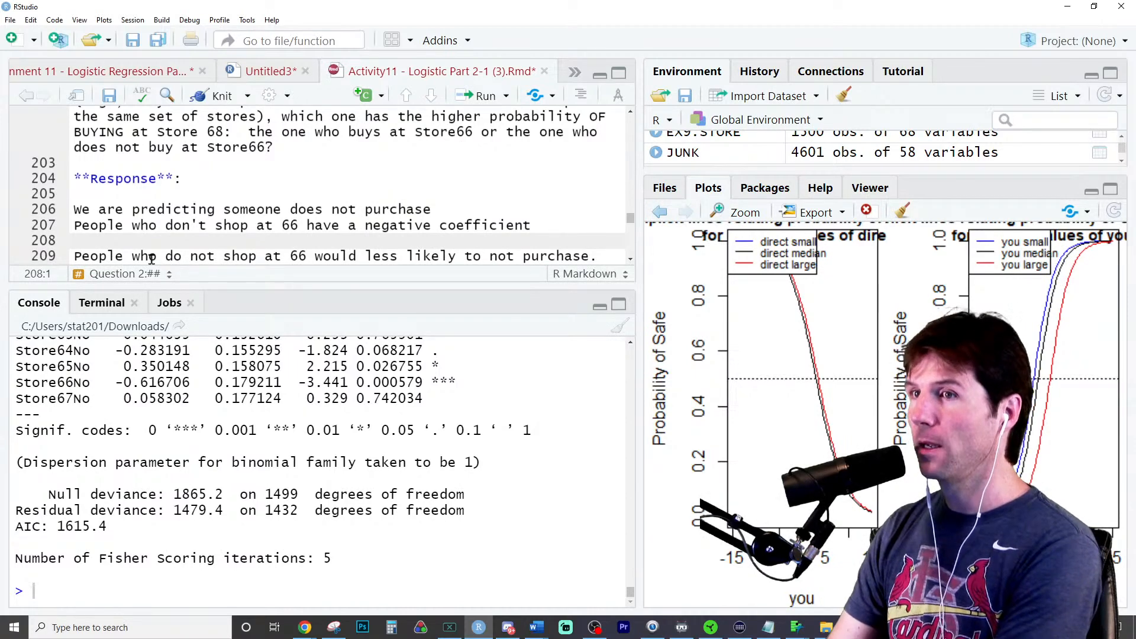
pyautogui.moveTo(150, 258); pyautogui.dragTo(457, 255)
pyautogui.moveTo(116, 382); pyautogui.dragTo(124, 382)
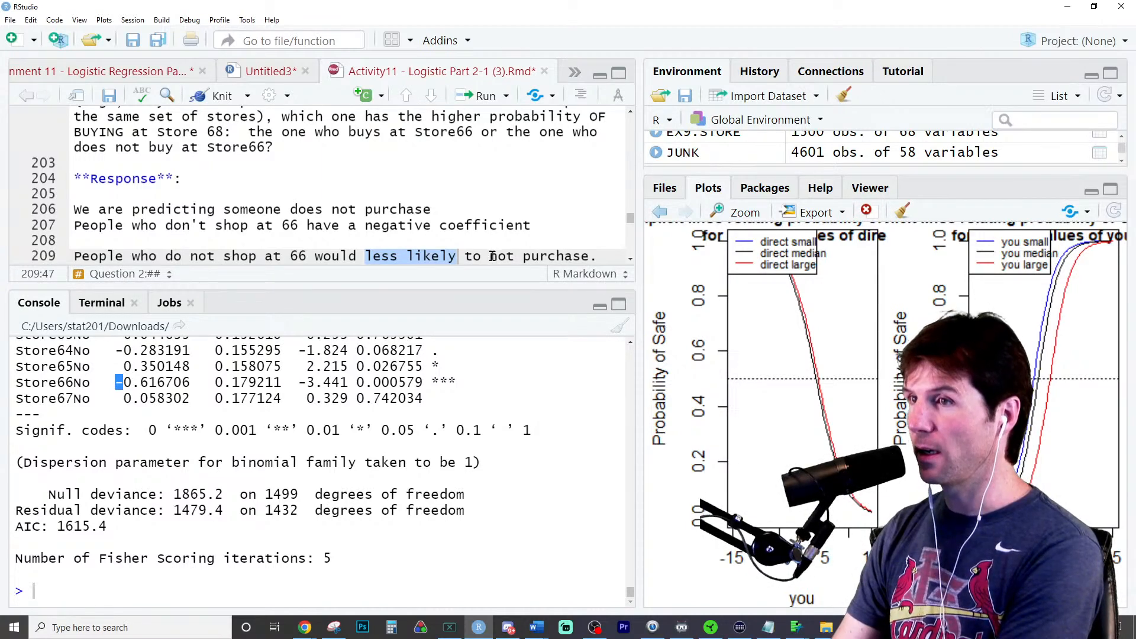
pyautogui.moveTo(489, 255); pyautogui.dragTo(581, 256)
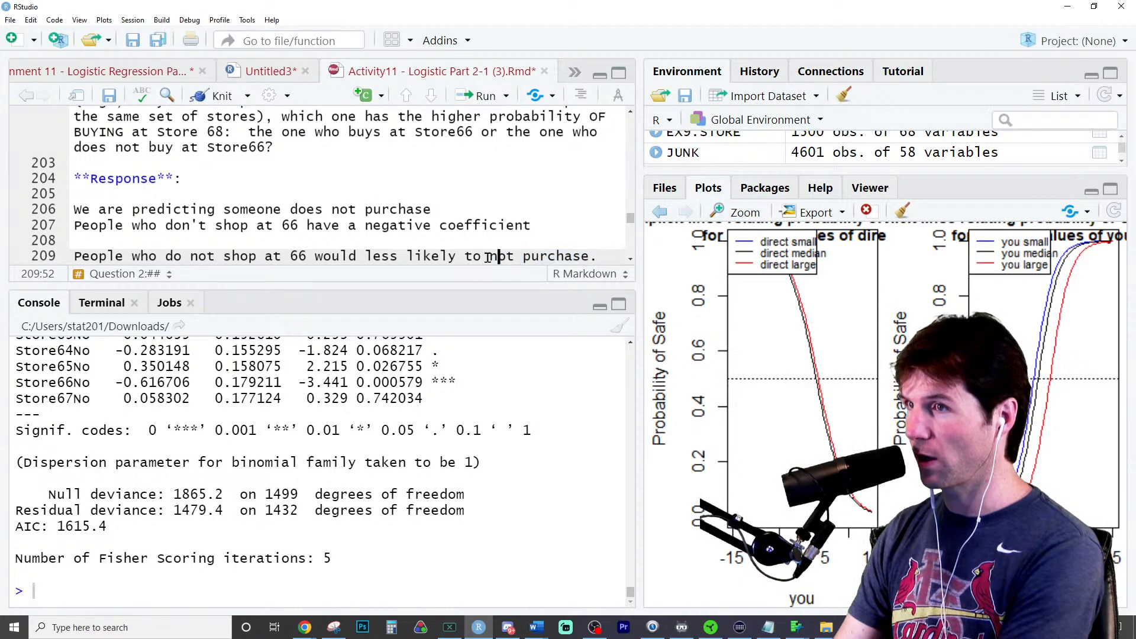
pyautogui.moveTo(490, 256); pyautogui.dragTo(588, 253)
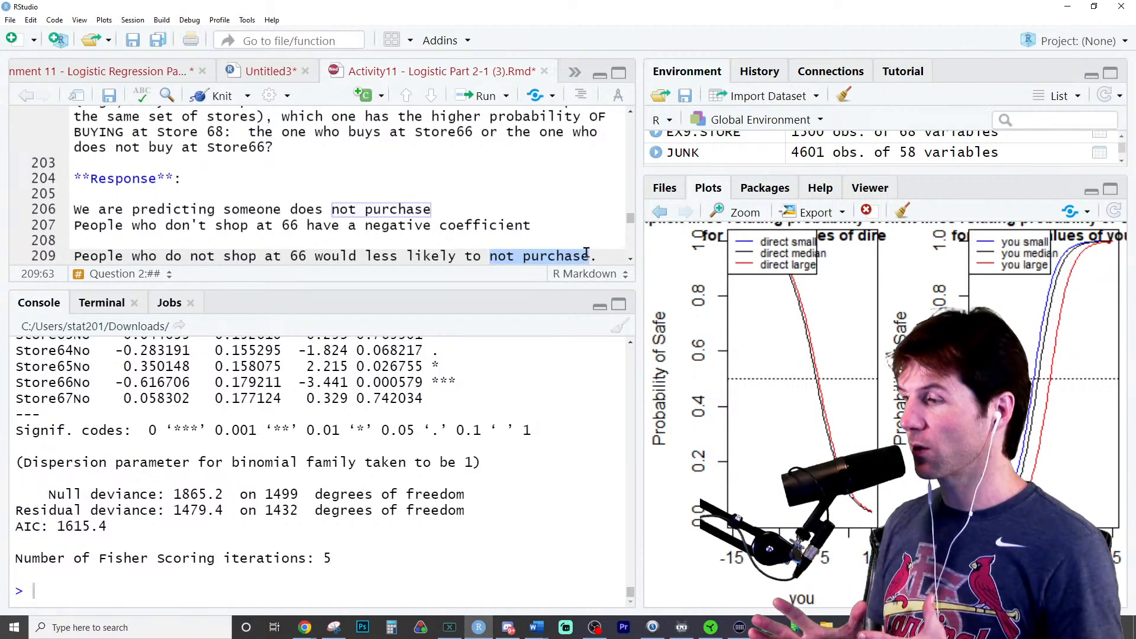
# - Duplicate the last response sentence on the line below and reword the copy to "People who do not shop at 66 would more likely to purchase."
pyautogui.tripleClick(563, 254)
pyautogui.hotkey('ctrl', 'c')
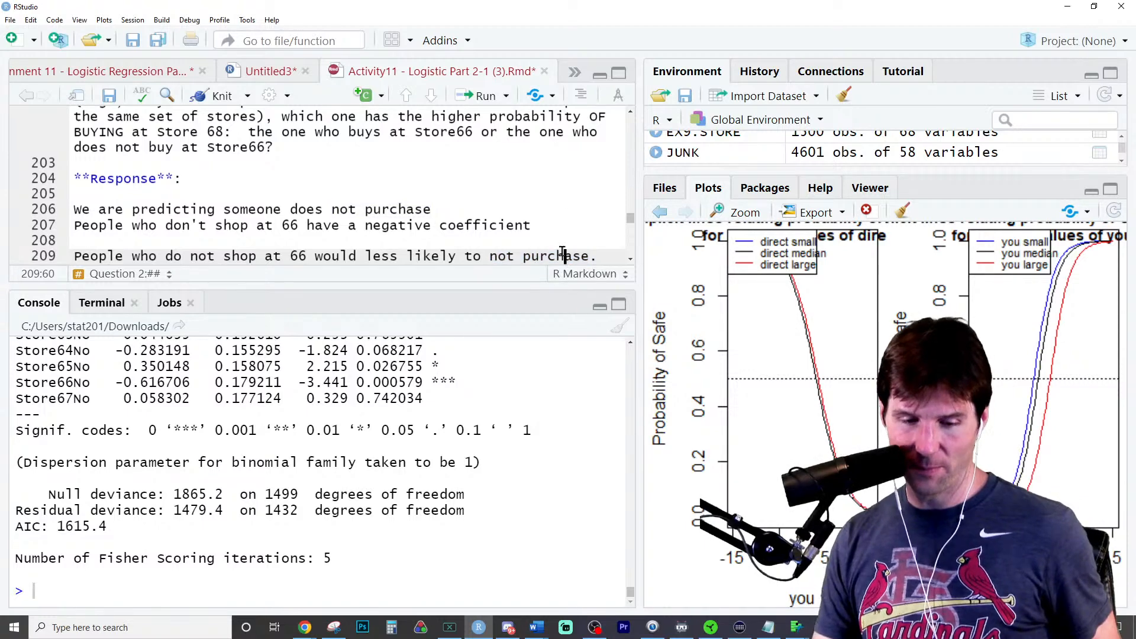
pyautogui.click(562, 252)
pyautogui.hotkey('ctrl', 'v')
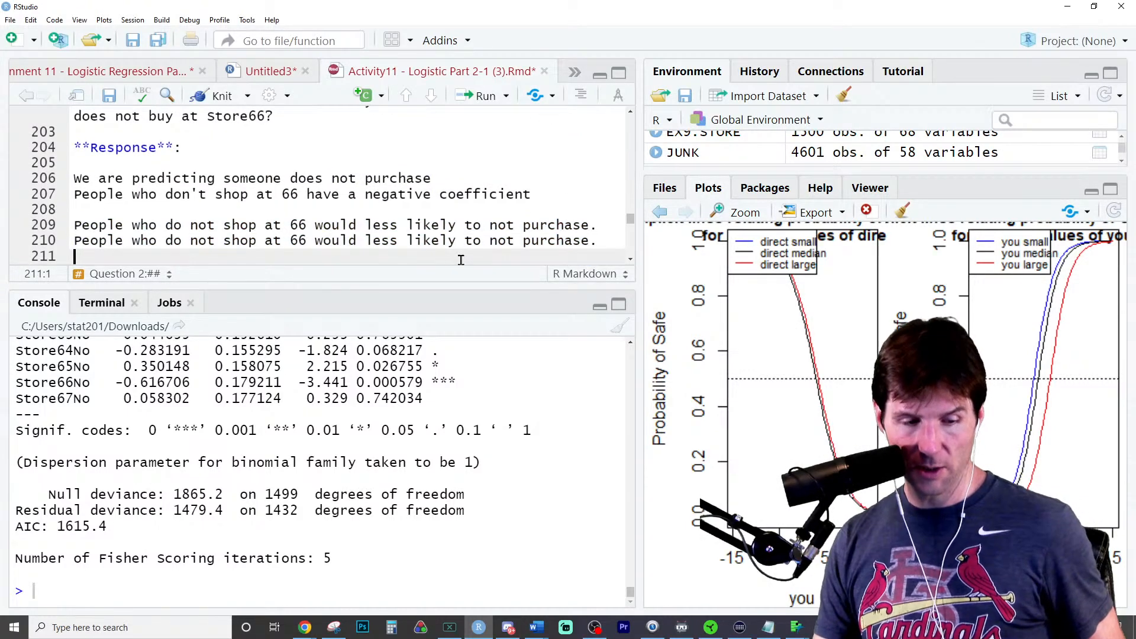
pyautogui.doubleClick(391, 241)
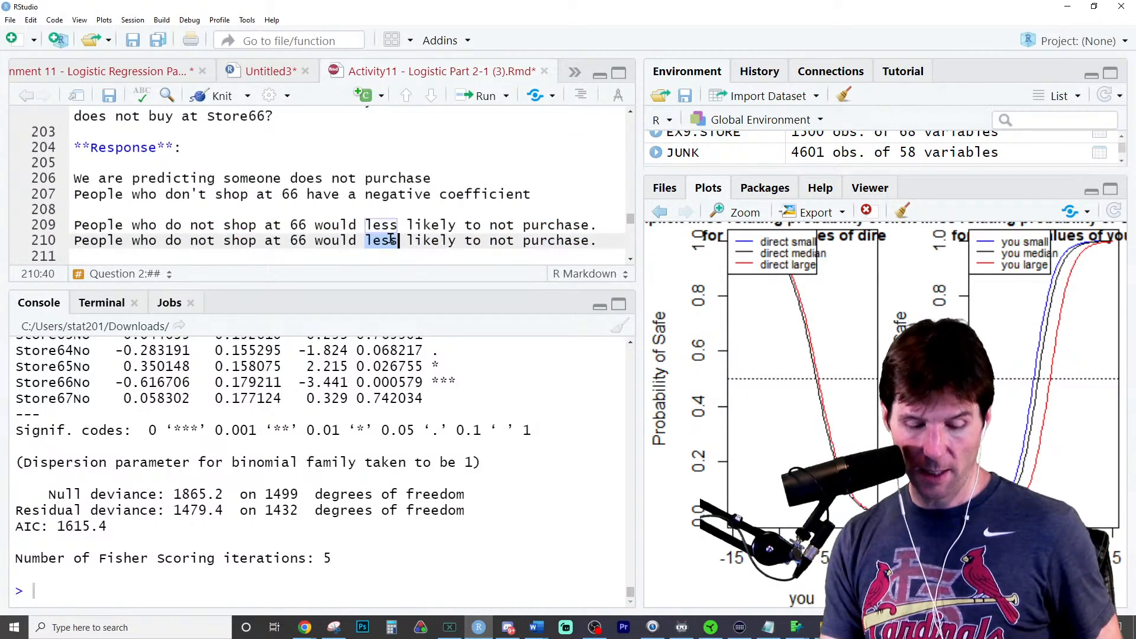
pyautogui.write('more')
pyautogui.doubleClick(499, 242)
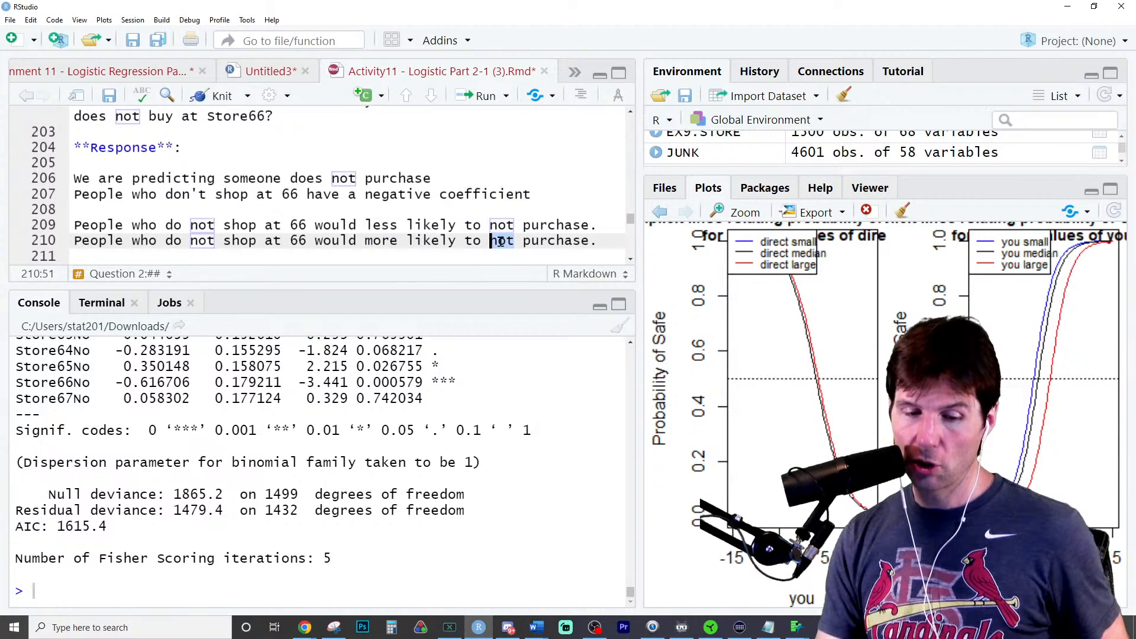
pyautogui.press('BackSpace')
pyautogui.press('BackSpace')
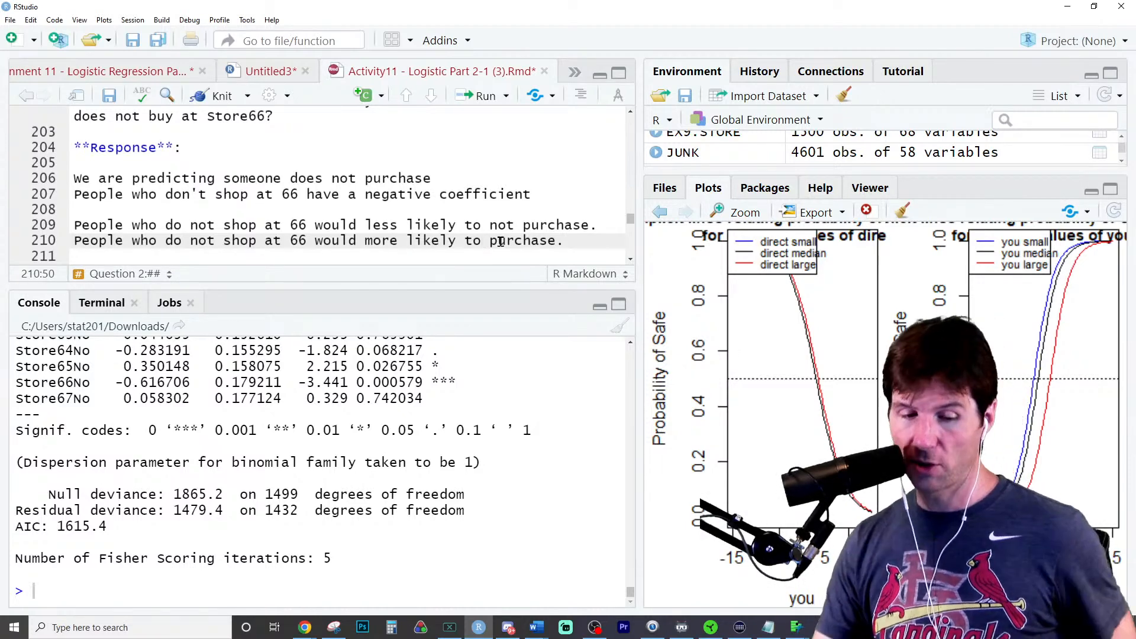
# - Duplicate the "more likely to purchase" sentence below itself, removing "not" before "shop" and replacing "more" with "less" in the copy
pyautogui.tripleClick(500, 243)
pyautogui.hotkey('ctrl', 'c')
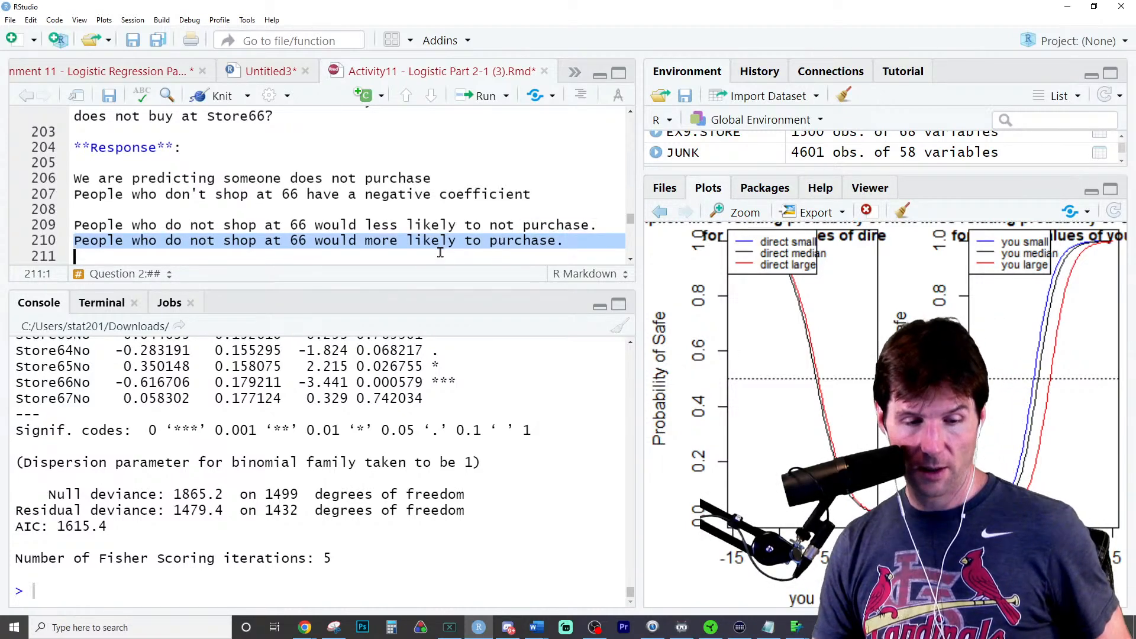
pyautogui.click(439, 253)
pyautogui.hotkey('ctrl', 'v')
pyautogui.doubleClick(200, 241)
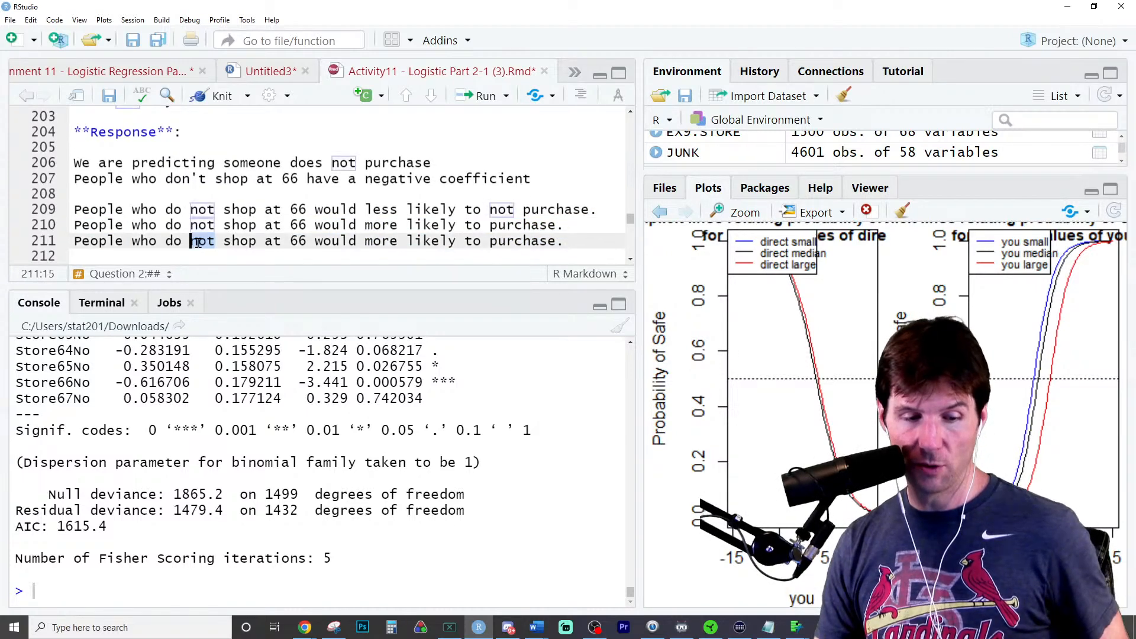
pyautogui.press('BackSpace')
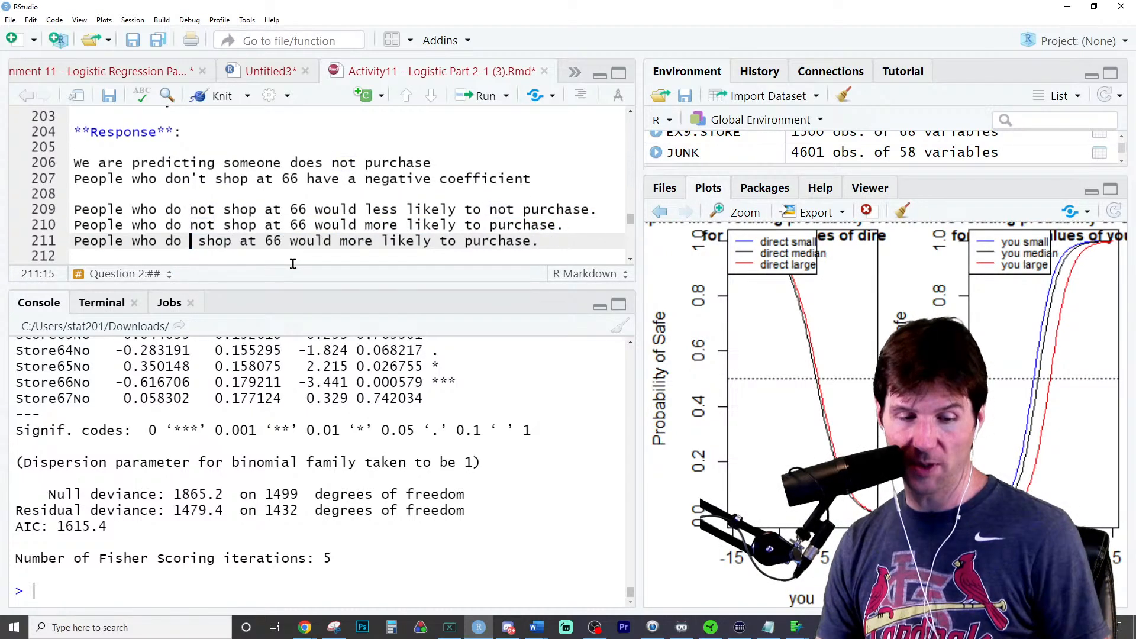
pyautogui.click(457, 243)
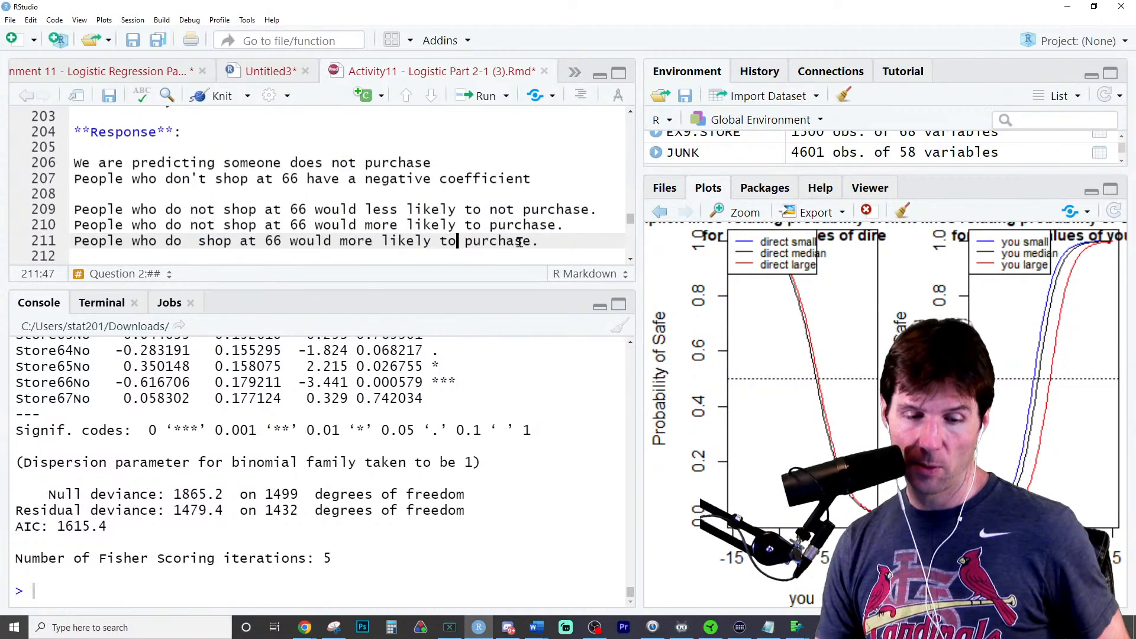
pyautogui.doubleClick(356, 241)
pyautogui.write('less')
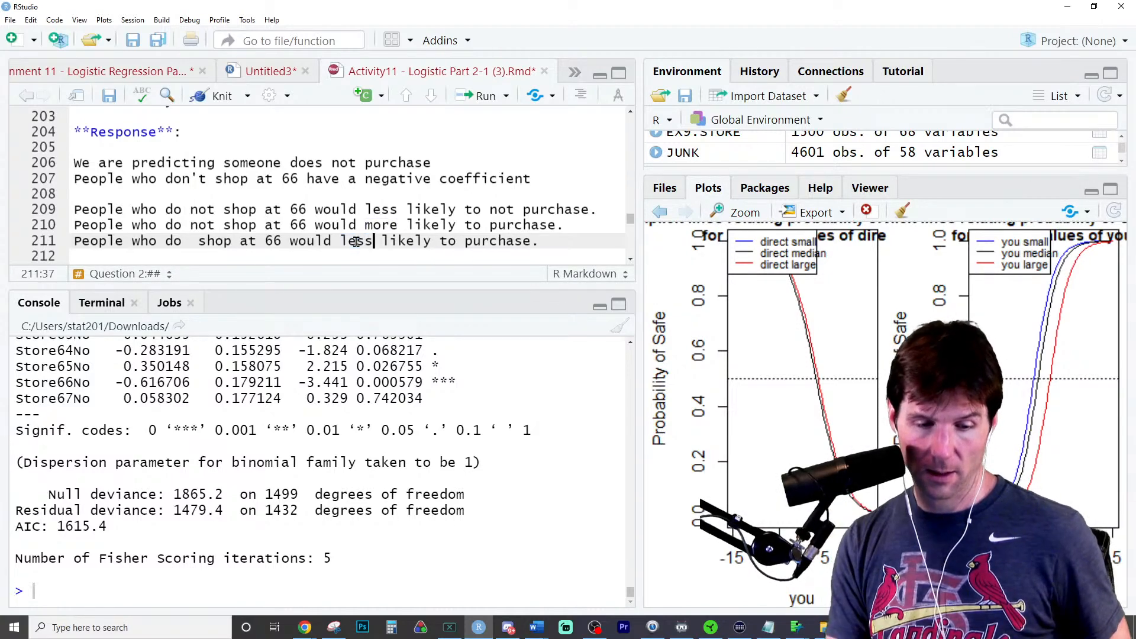
pyautogui.click(448, 240)
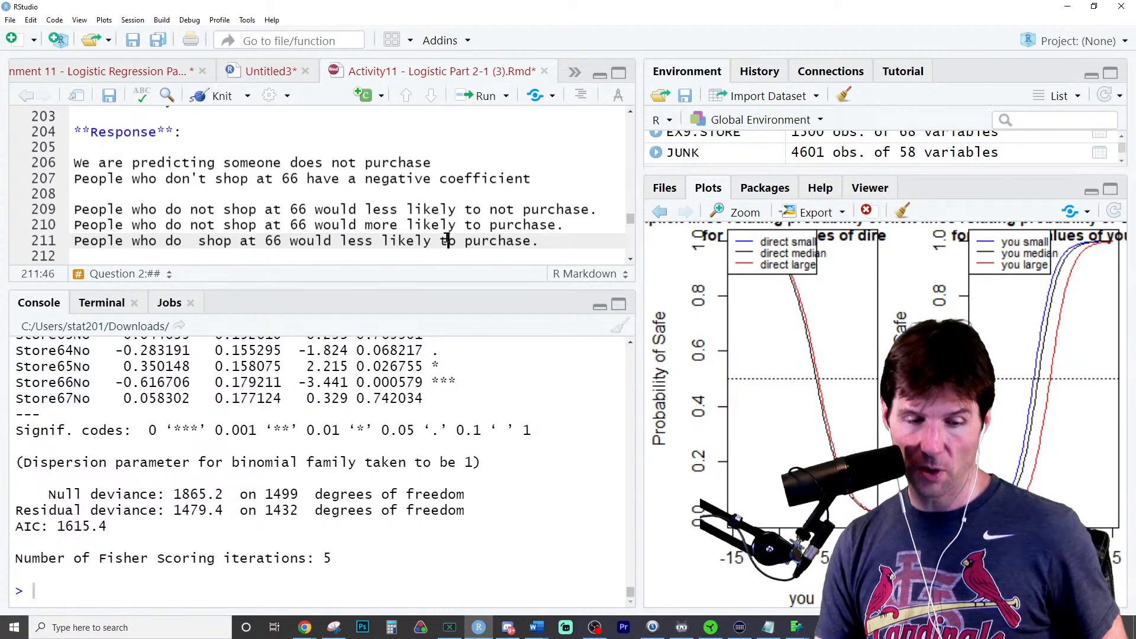
# - Insert a blank line after the "less likely to not purchase" sentence and reread that sentence
pyautogui.click(608, 212)
pyautogui.press('Return')
pyautogui.scroll(-1, 367, 228)
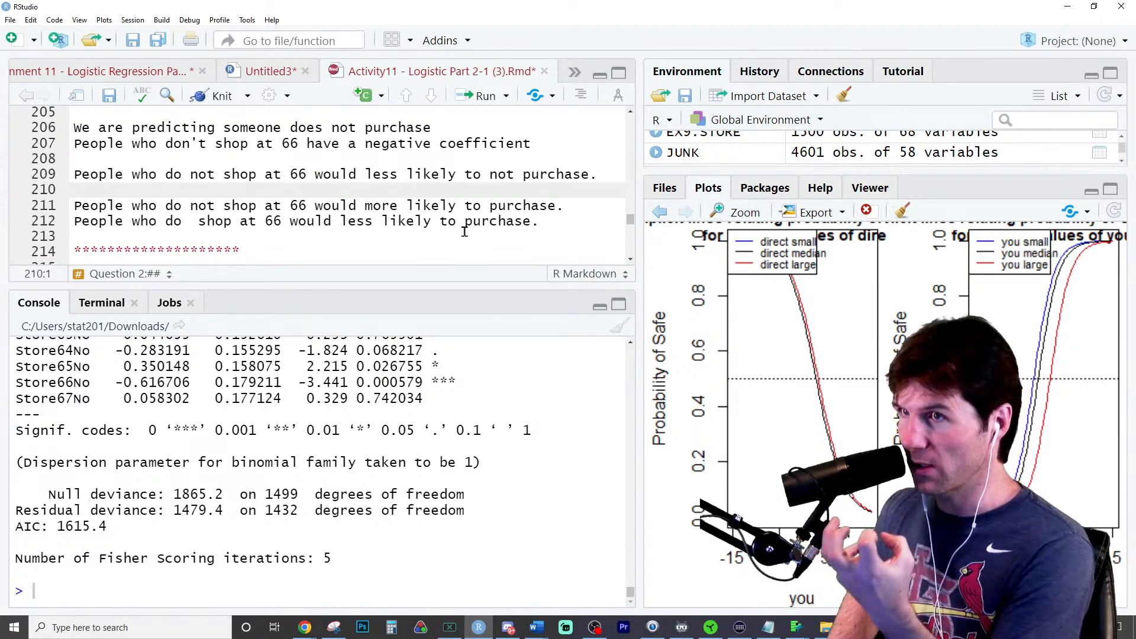
pyautogui.tripleClick(340, 175)
pyautogui.click(202, 176)
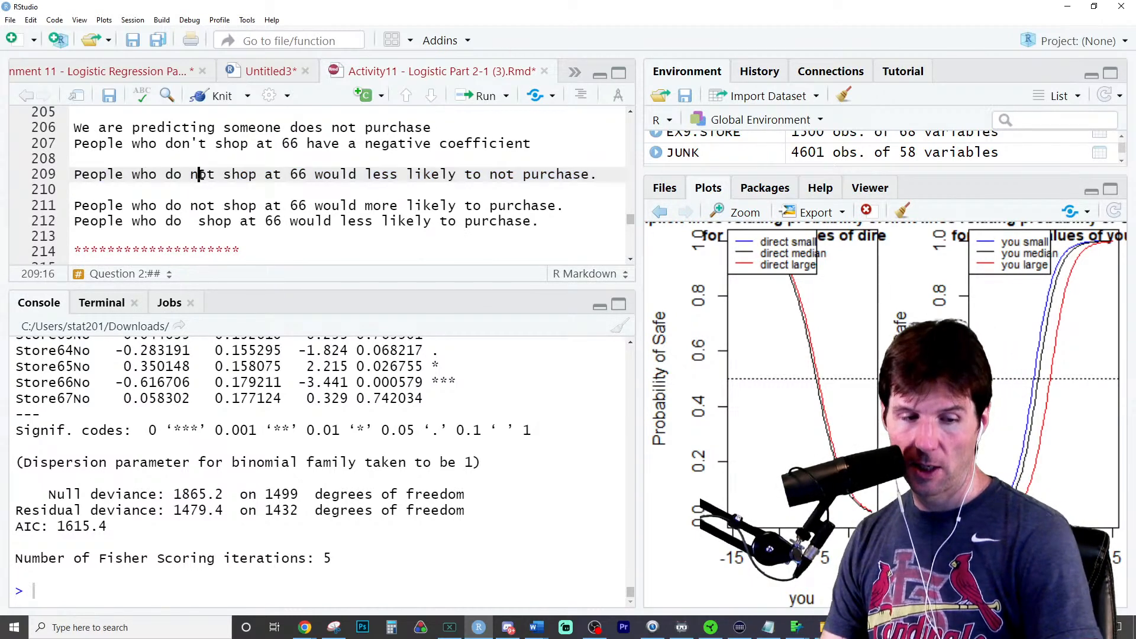
# - Check the "less likely to not purchase" sentence against the level and coefficient sign of the Store66No row
pyautogui.moveTo(122, 174); pyautogui.dragTo(307, 176)
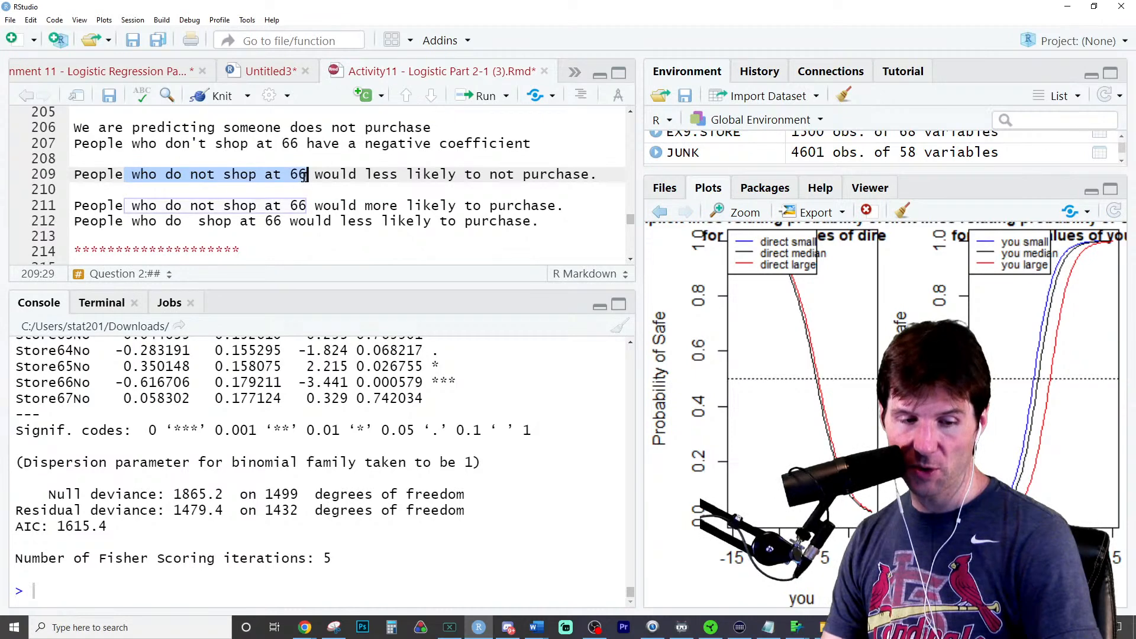
pyautogui.moveTo(73, 384); pyautogui.dragTo(88, 385)
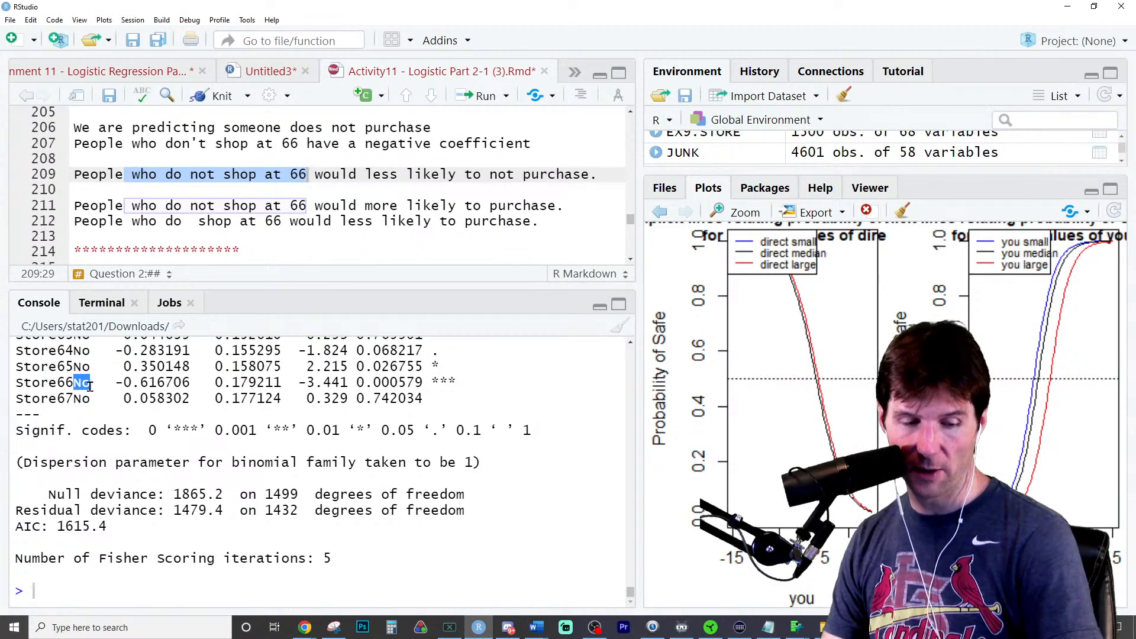
pyautogui.moveTo(366, 175); pyautogui.dragTo(457, 175)
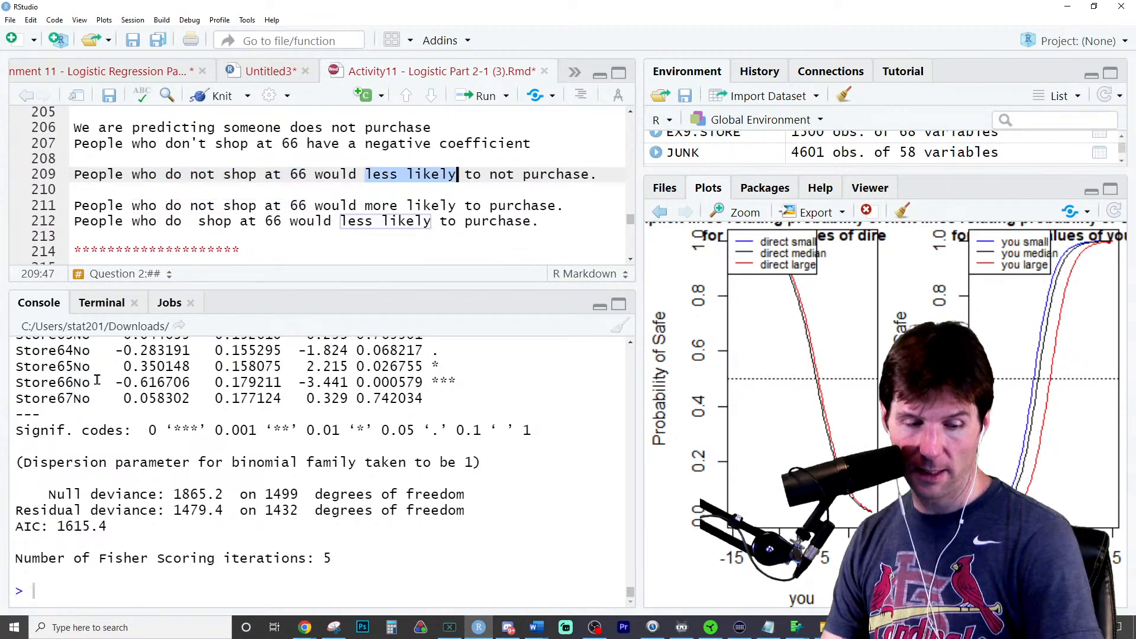
pyautogui.moveTo(115, 382); pyautogui.dragTo(122, 383)
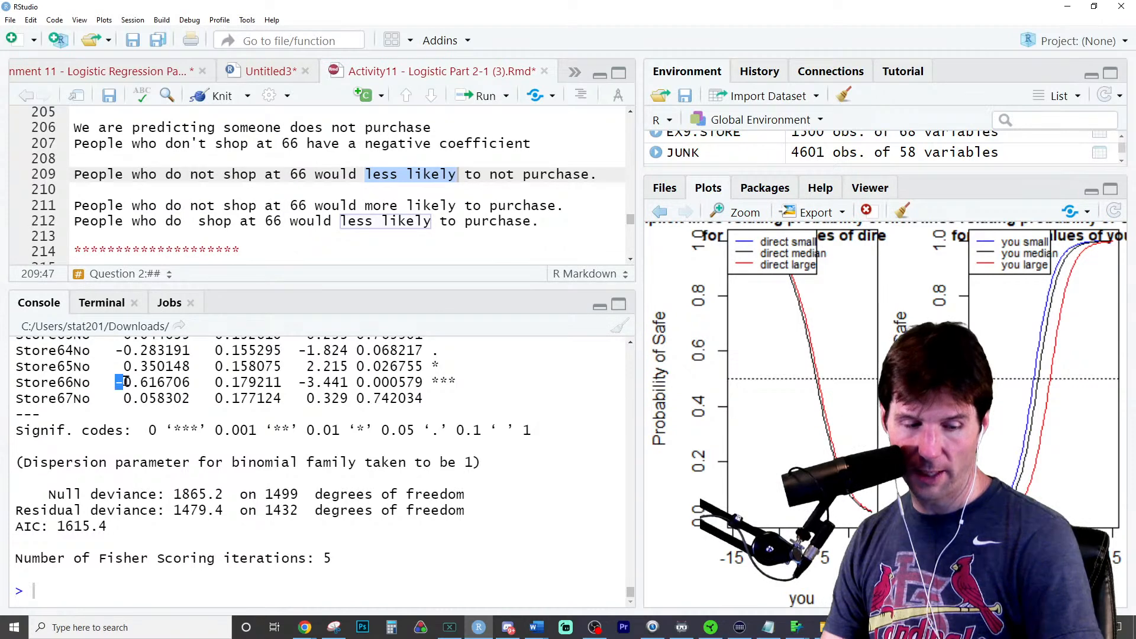
pyautogui.moveTo(493, 184)
pyautogui.mouseDown()
pyautogui.moveTo(578, 184)
pyautogui.moveTo(500, 175)
pyautogui.mouseUp()
pyautogui.click(499, 175)
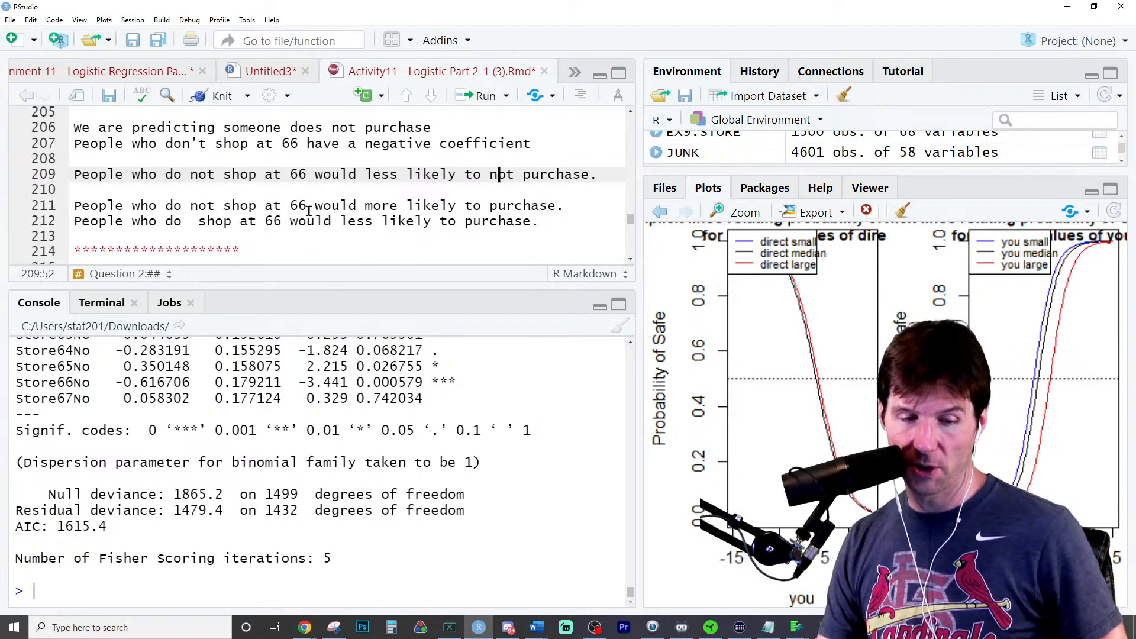
# - Reread the "more likely to purchase" sentence and remove the extra space after "do" in the sentence below it
pyautogui.moveTo(308, 205); pyautogui.dragTo(556, 205)
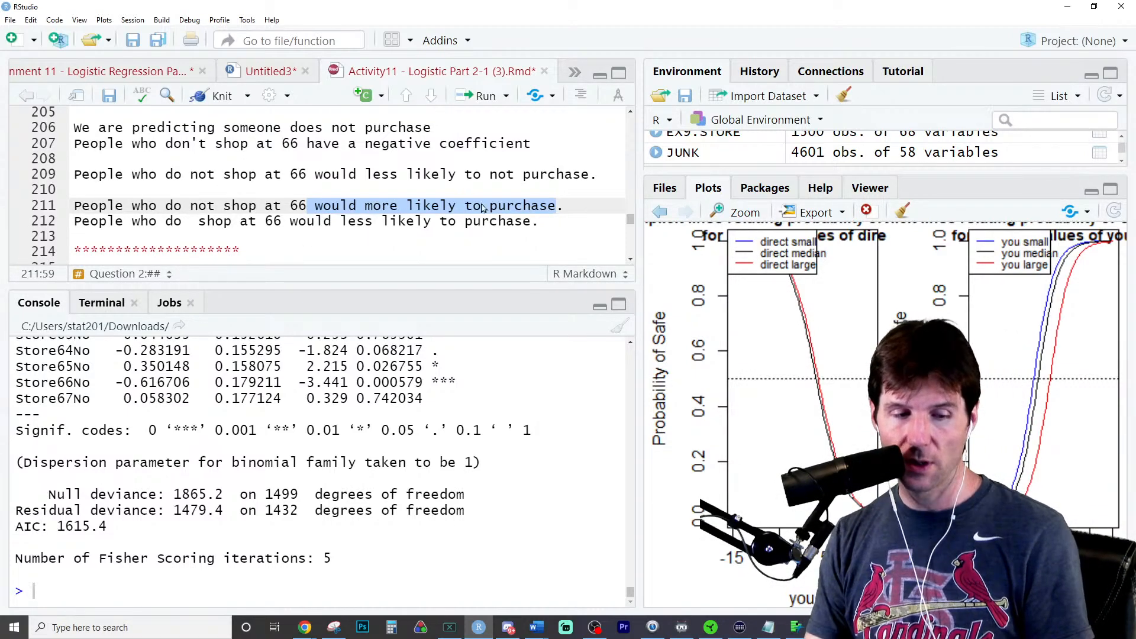
pyautogui.click(192, 221)
pyautogui.press('BackSpace')
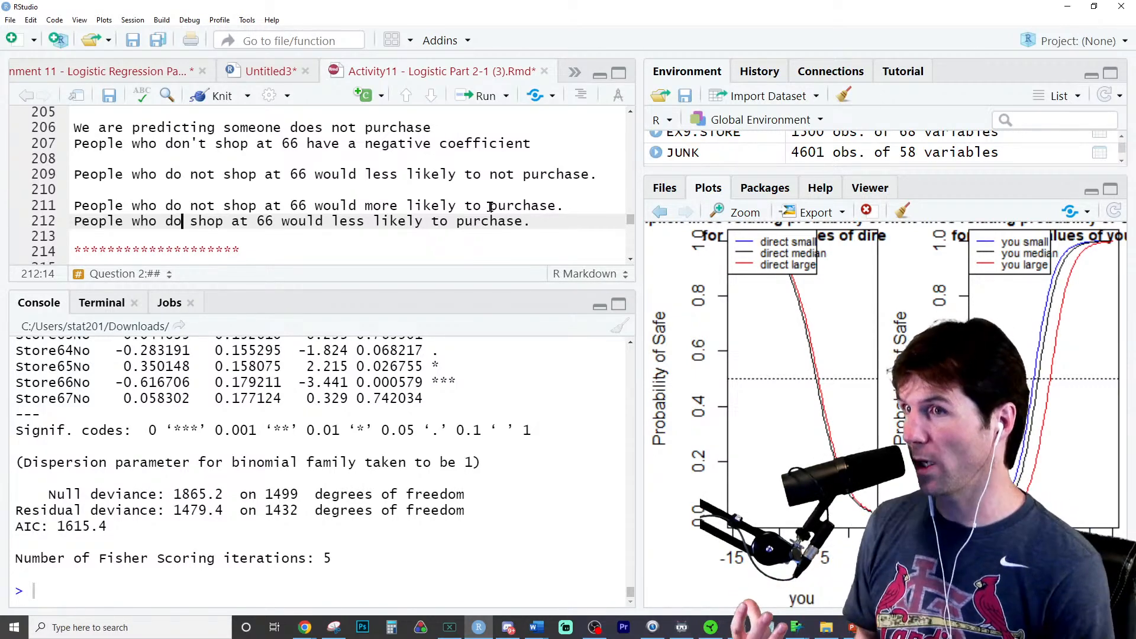
# - Compare the "do not shop" and "do shop" wording of the last two response sentences and their likelihood of purchase
pyautogui.moveTo(189, 206); pyautogui.dragTo(209, 205)
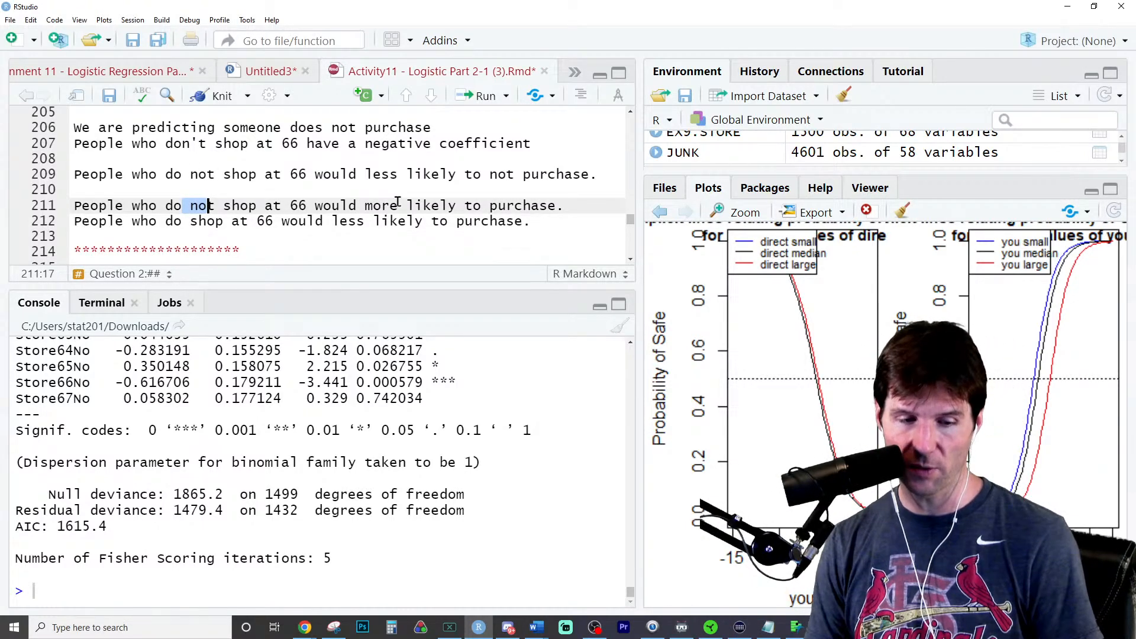
pyautogui.tripleClick(192, 204)
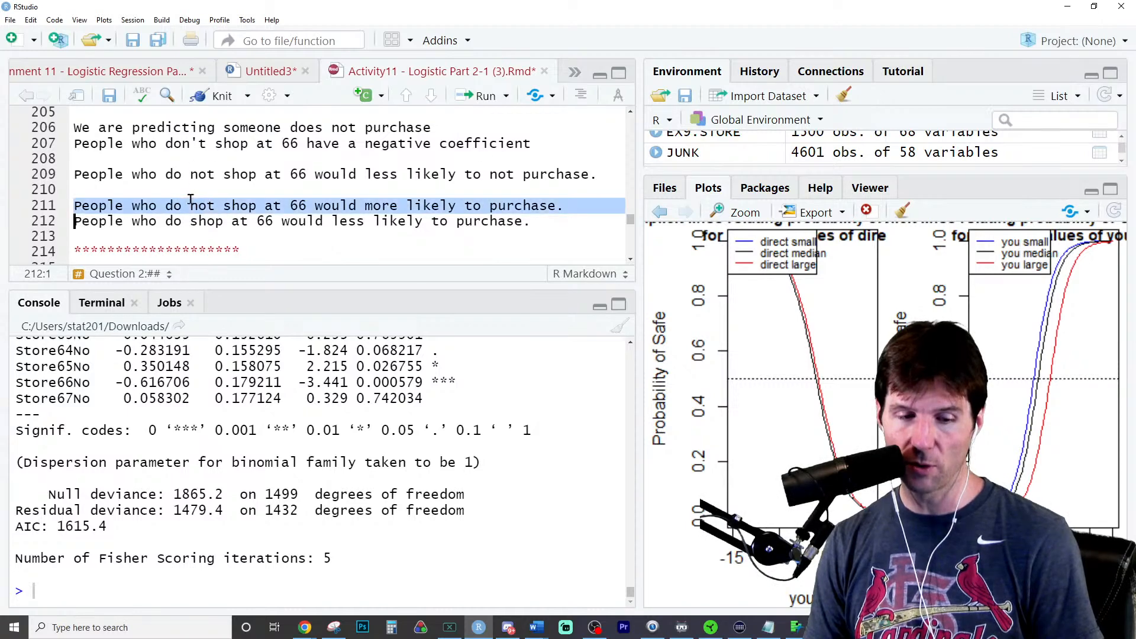
pyautogui.tripleClick(186, 223)
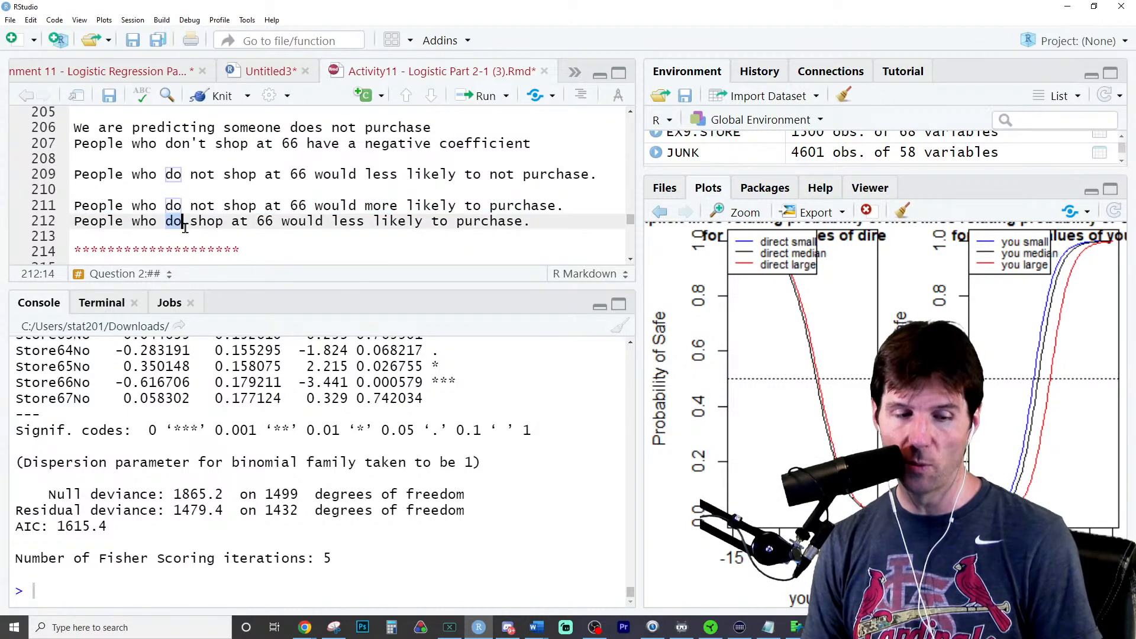
pyautogui.click(372, 223)
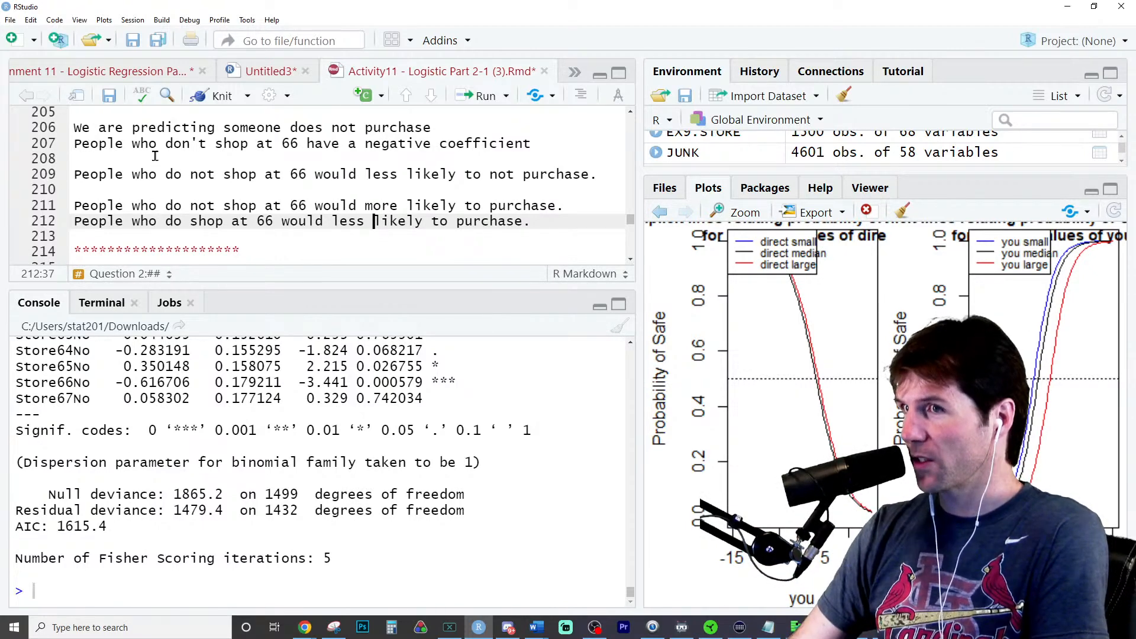
# - Trace the "less likely to not purchase" conclusion back to the predicted outcome line and the Store66No coefficient
pyautogui.moveTo(365, 174); pyautogui.dragTo(457, 174)
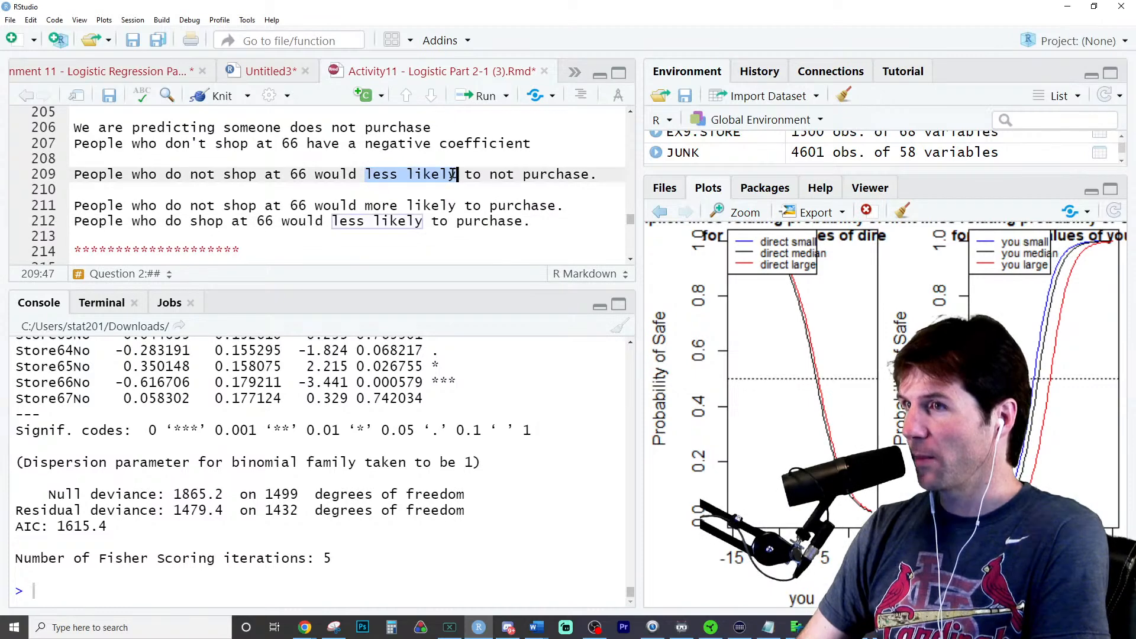
pyautogui.tripleClick(349, 127)
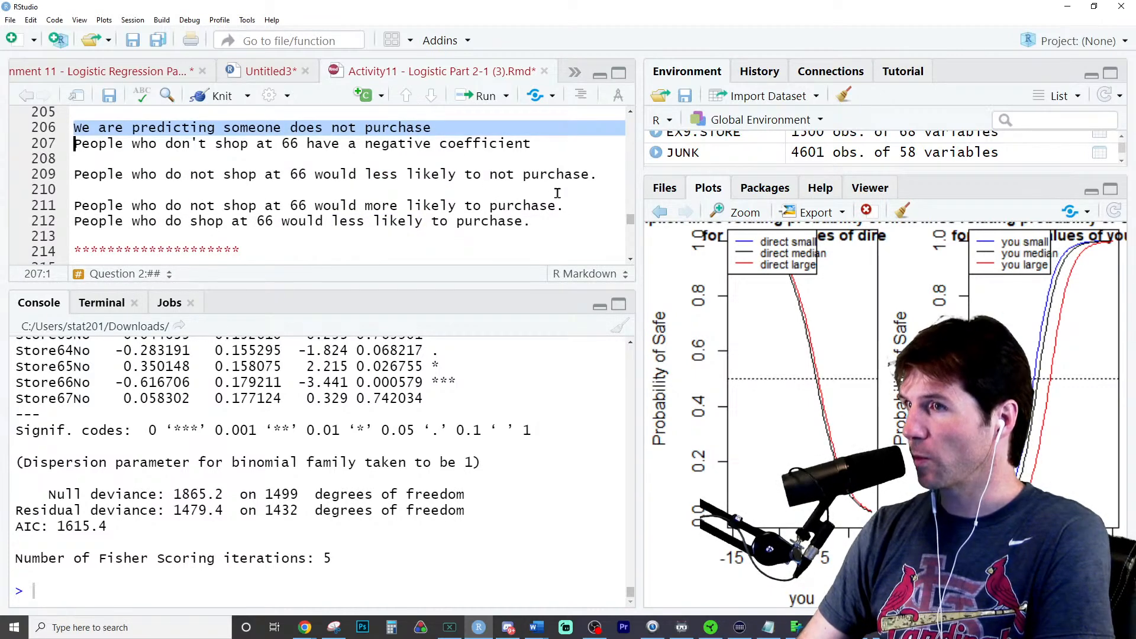
pyautogui.moveTo(491, 174); pyautogui.dragTo(597, 174)
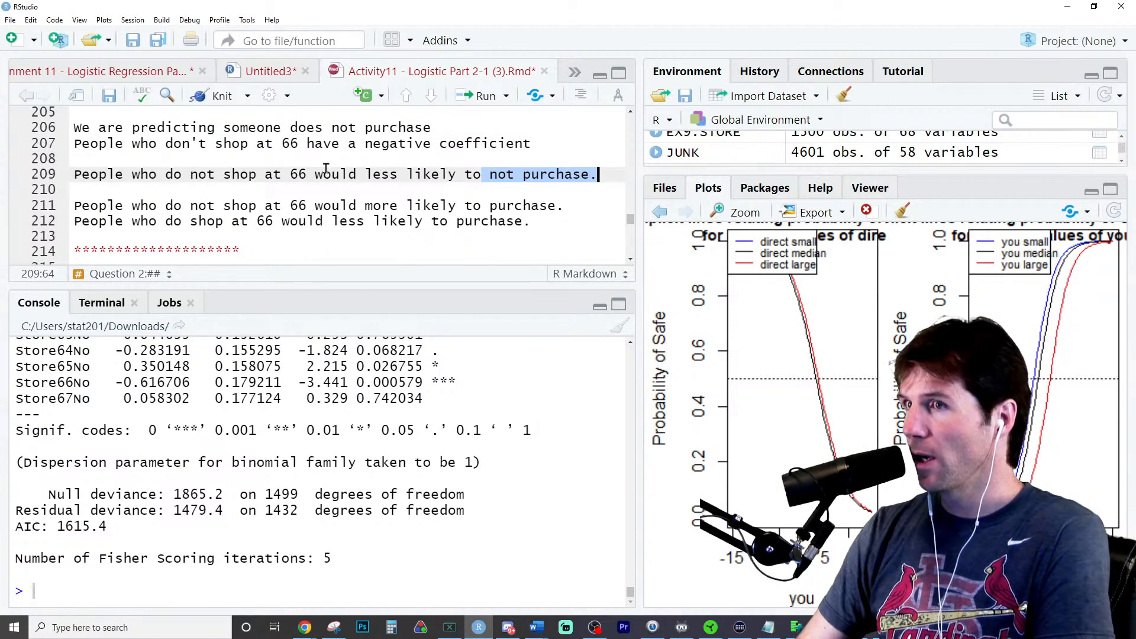
pyautogui.moveTo(115, 383); pyautogui.dragTo(137, 385)
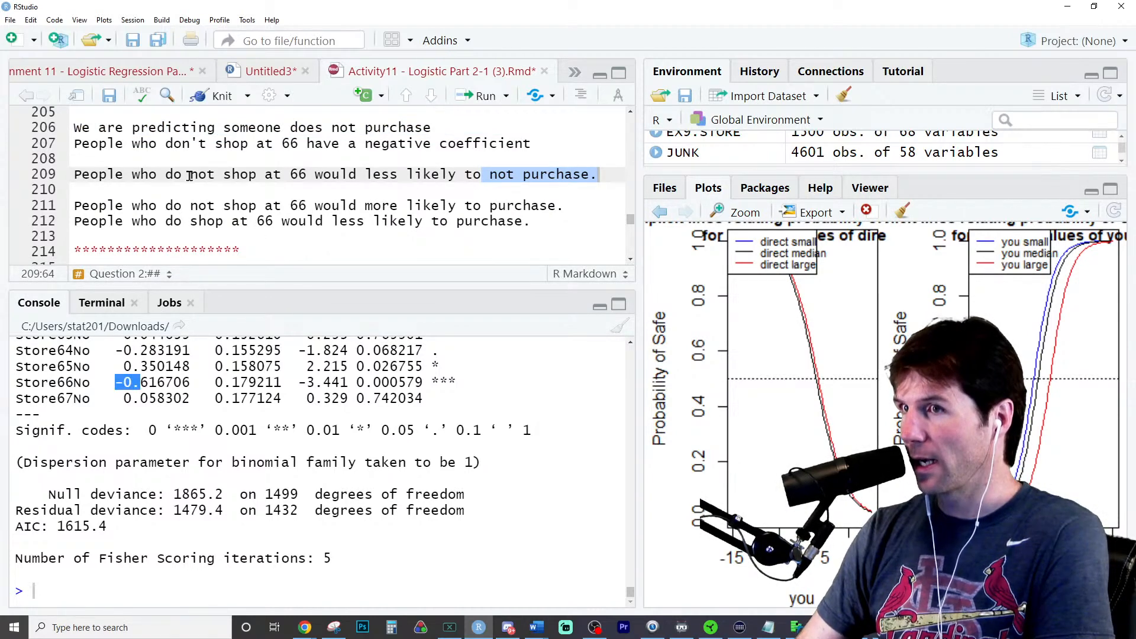
pyautogui.moveTo(134, 176); pyautogui.dragTo(234, 176)
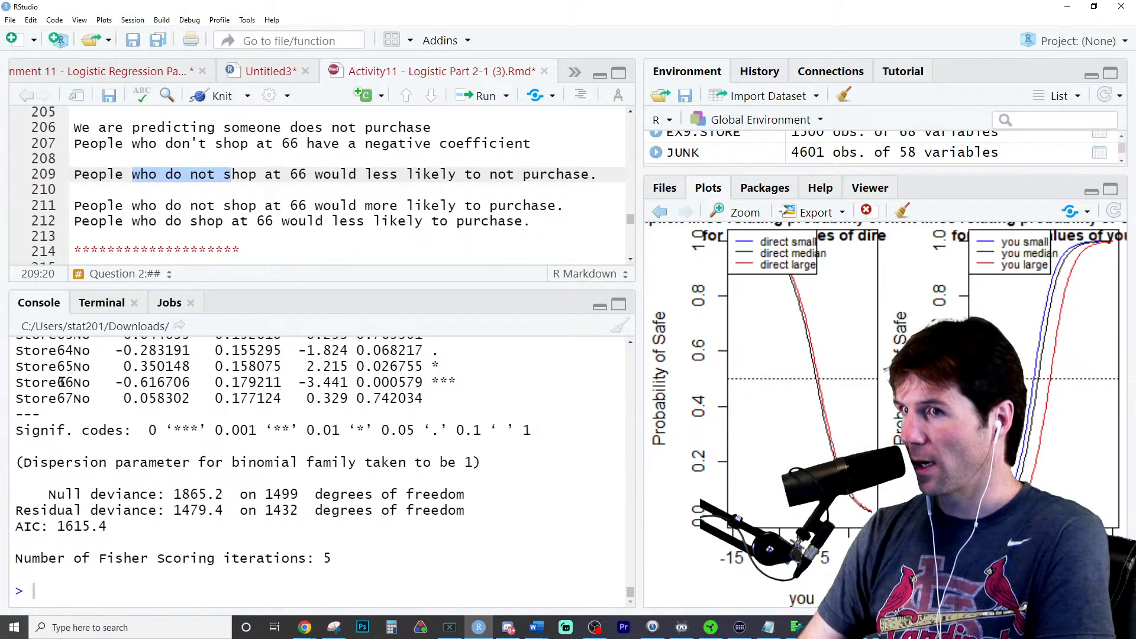
pyautogui.moveTo(65, 383); pyautogui.dragTo(92, 383)
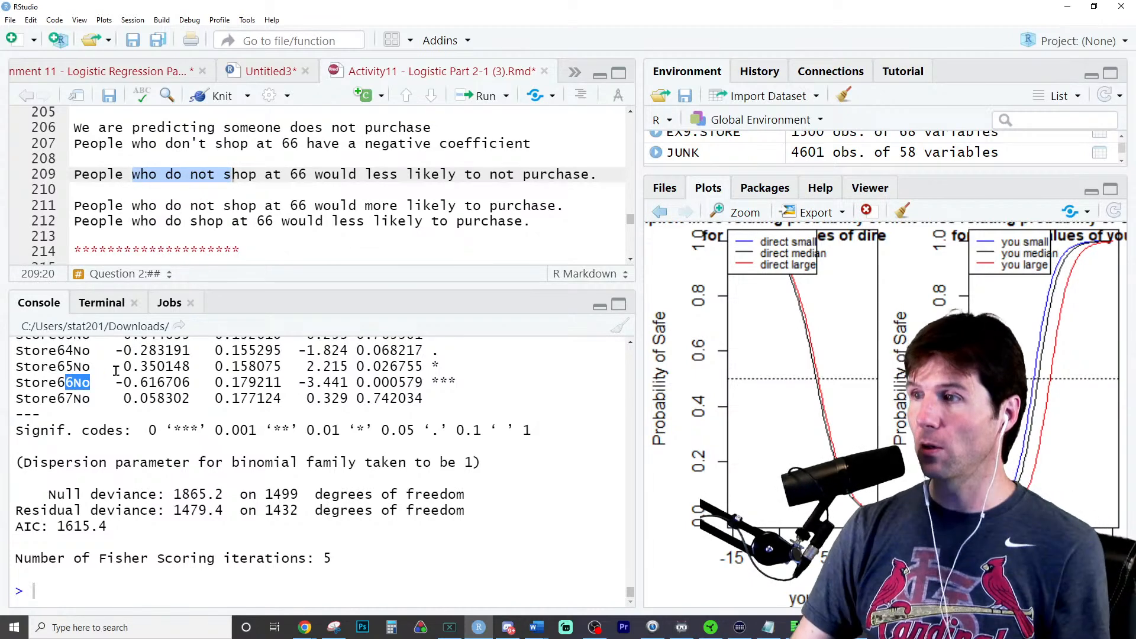
pyautogui.click(116, 371)
# - Add confusion_matrix(M) as the first line of part b's code chunk and run it
pyautogui.scroll(-3, 302, 178)
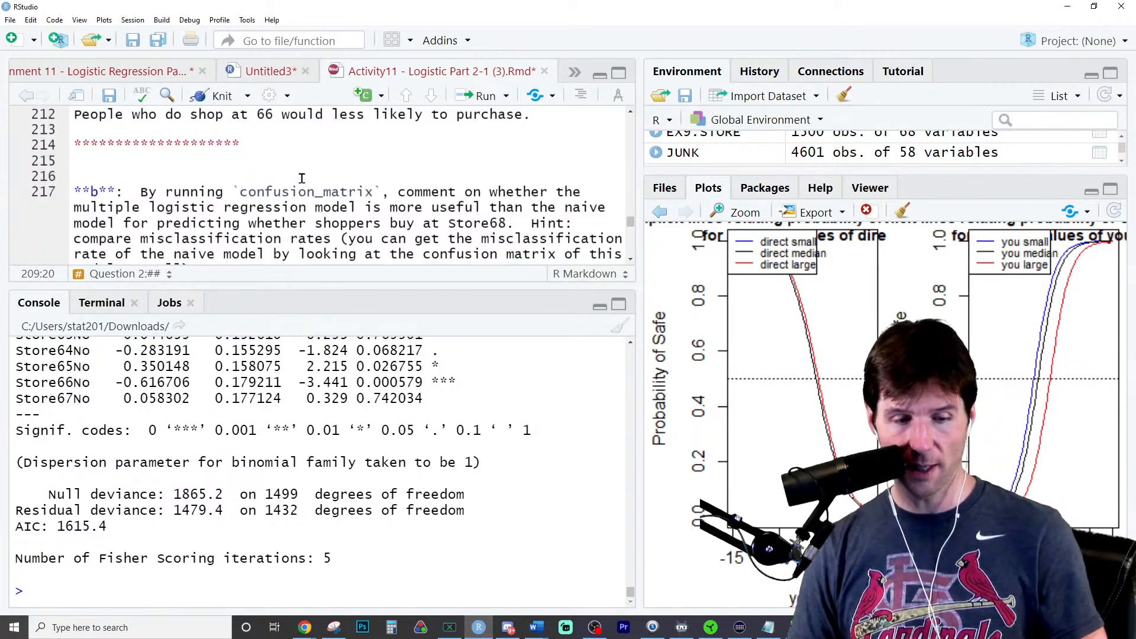
pyautogui.scroll(-2, 302, 178)
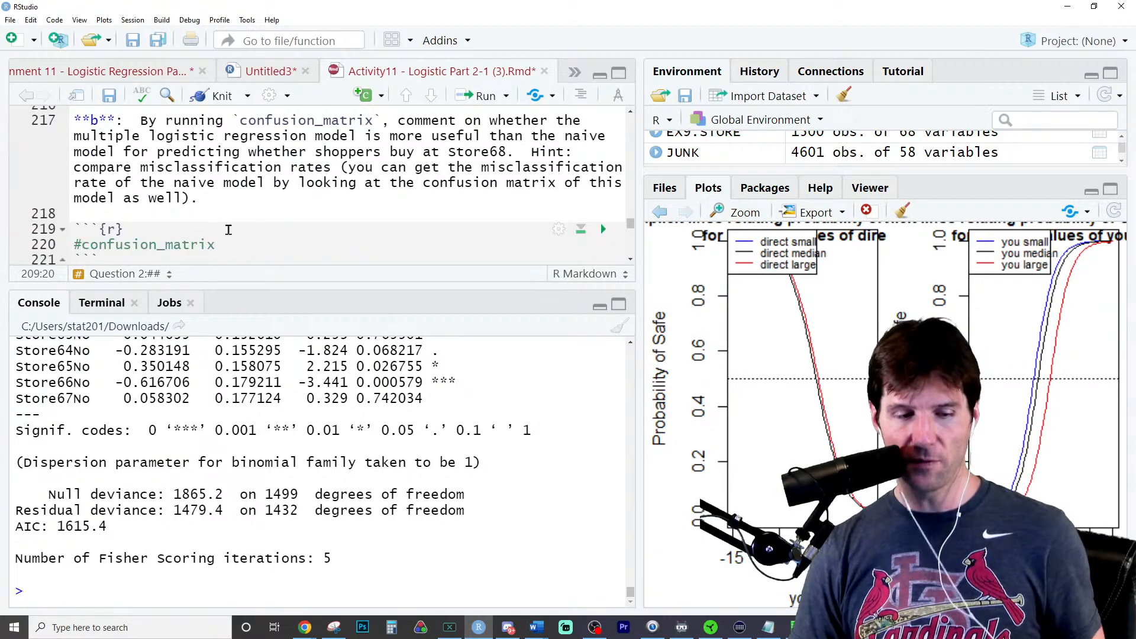
pyautogui.click(219, 226)
pyautogui.press('Return')
pyautogui.write('confu')
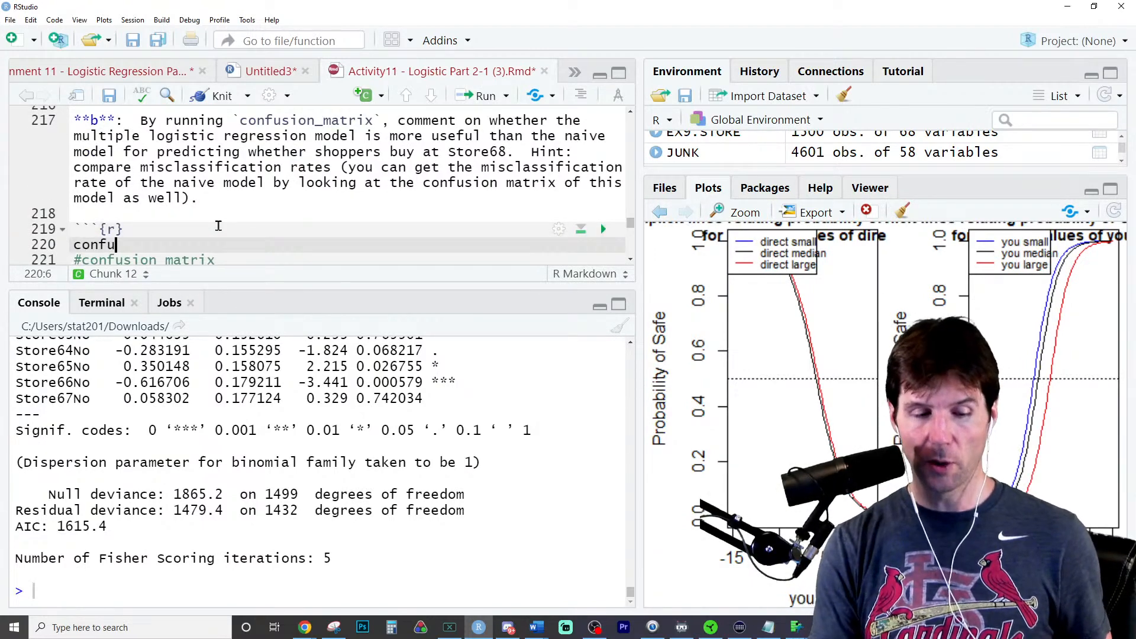
pyautogui.press('Tab')
pyautogui.write('M')
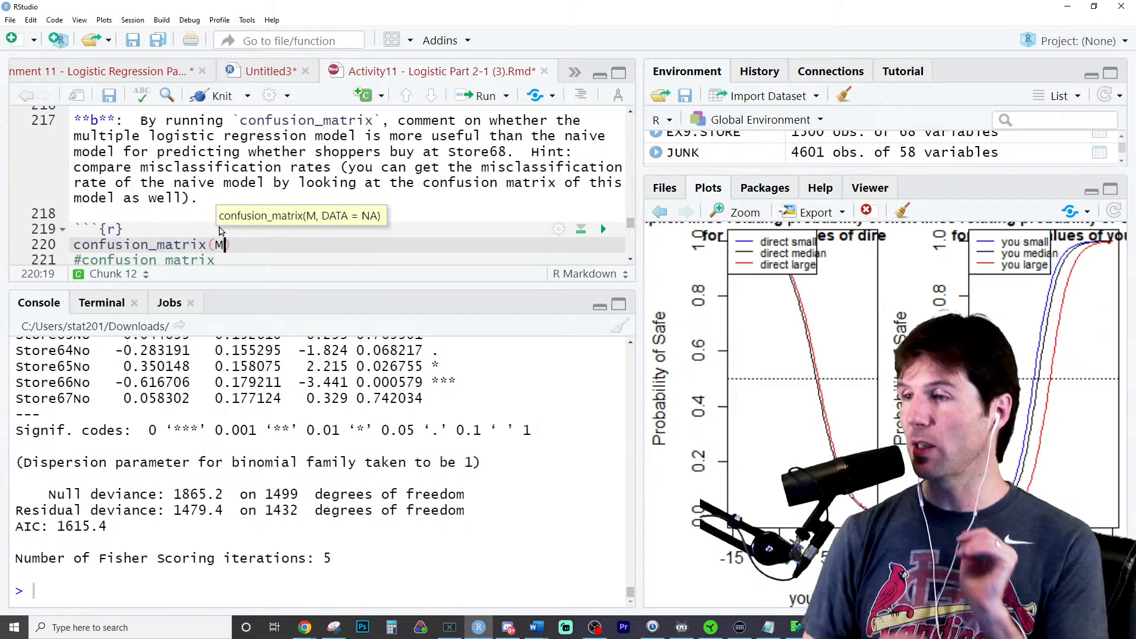
pyautogui.scroll(-2, 245, 236)
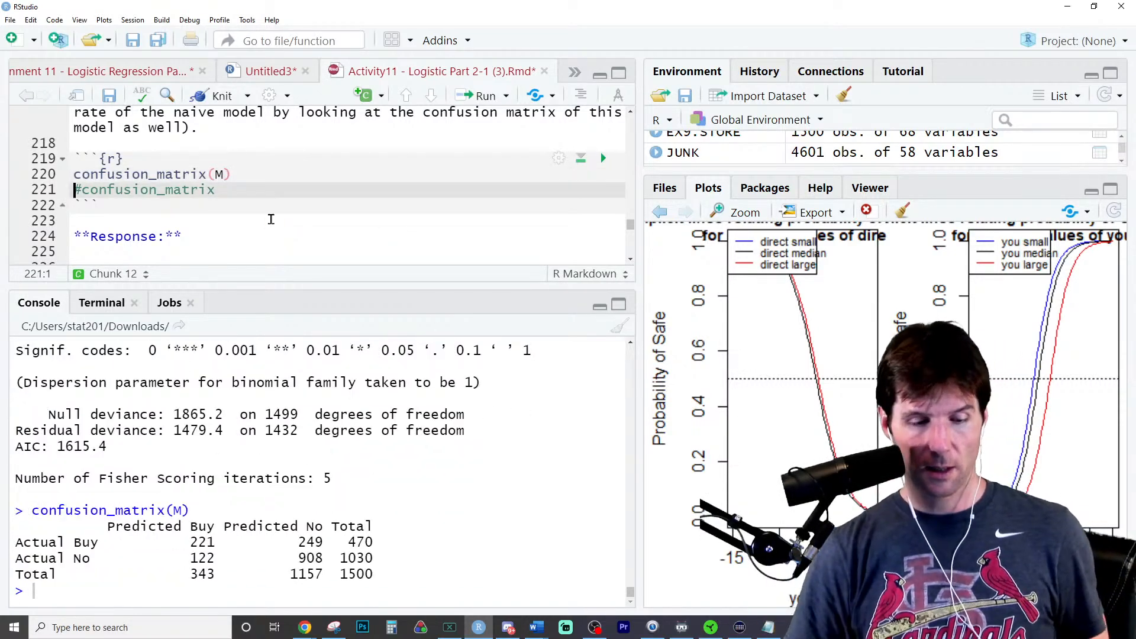
pyautogui.hotkey('ctrl', 'Return')
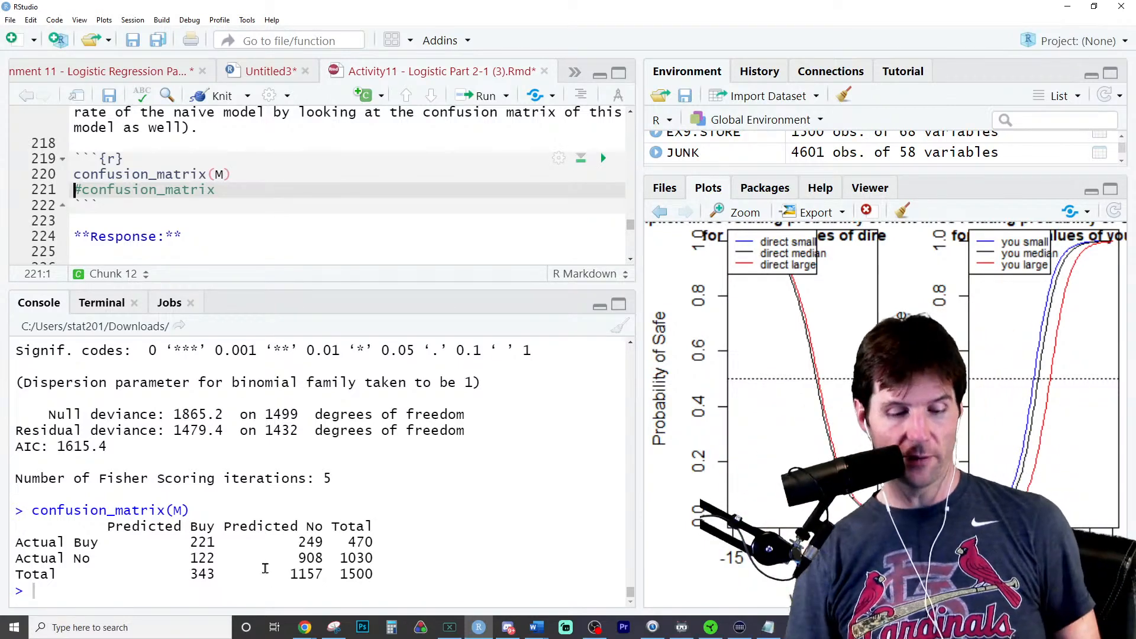
# - Snip the confusion matrix table from the console output and paste it into the blank Word document
pyautogui.click(334, 628)
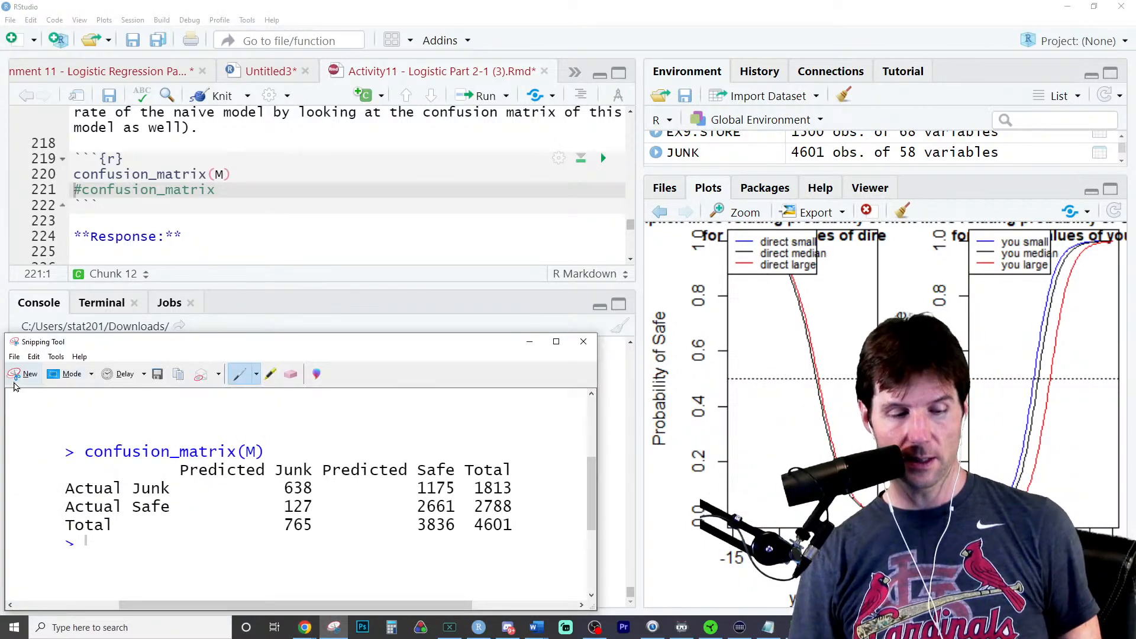
pyautogui.click(15, 382)
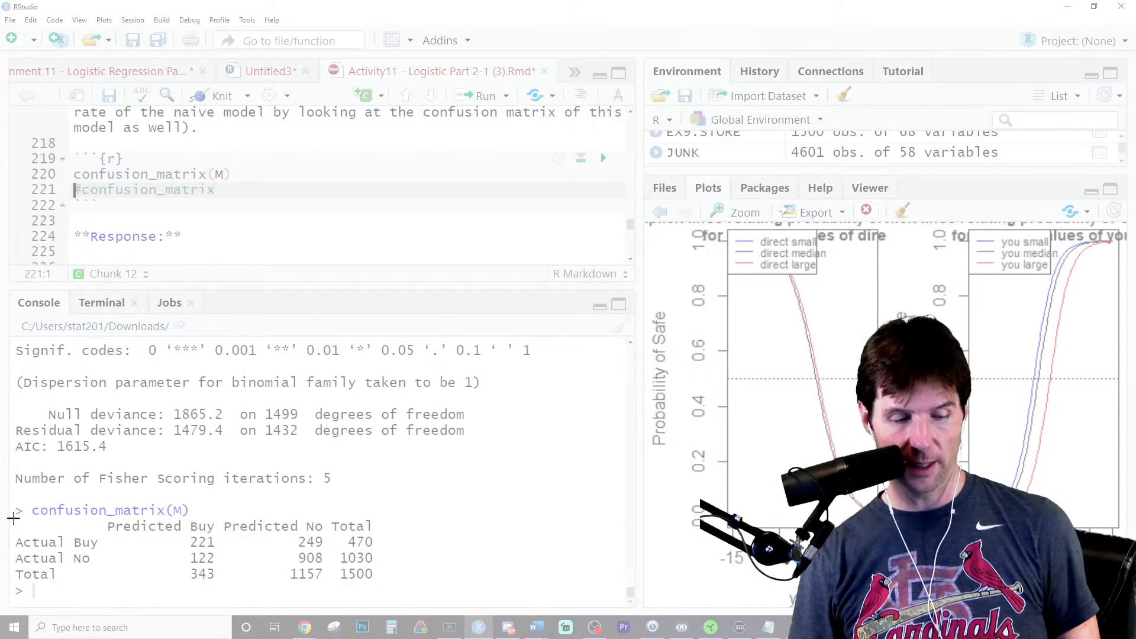
pyautogui.moveTo(13, 517); pyautogui.dragTo(417, 592)
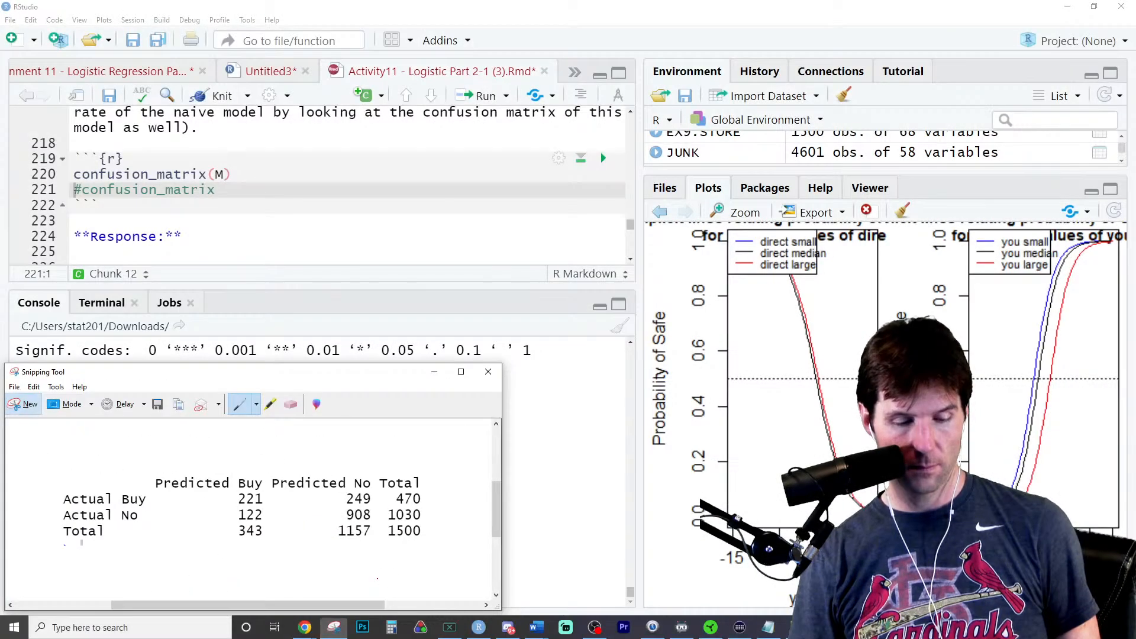
pyautogui.moveTo(512, 634)
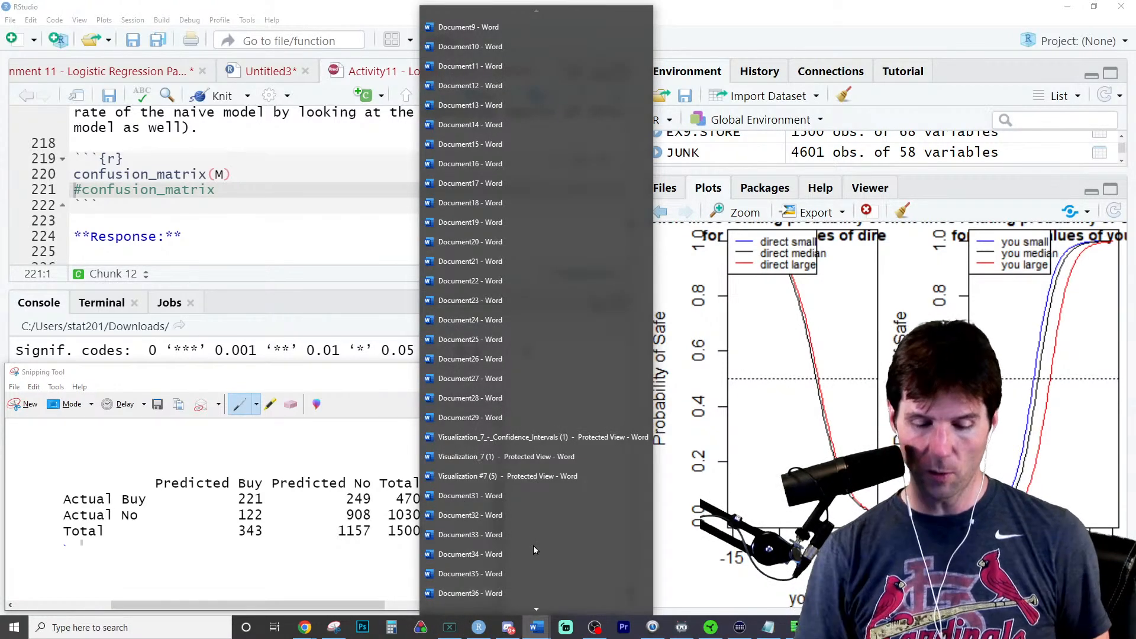
pyautogui.click(533, 546)
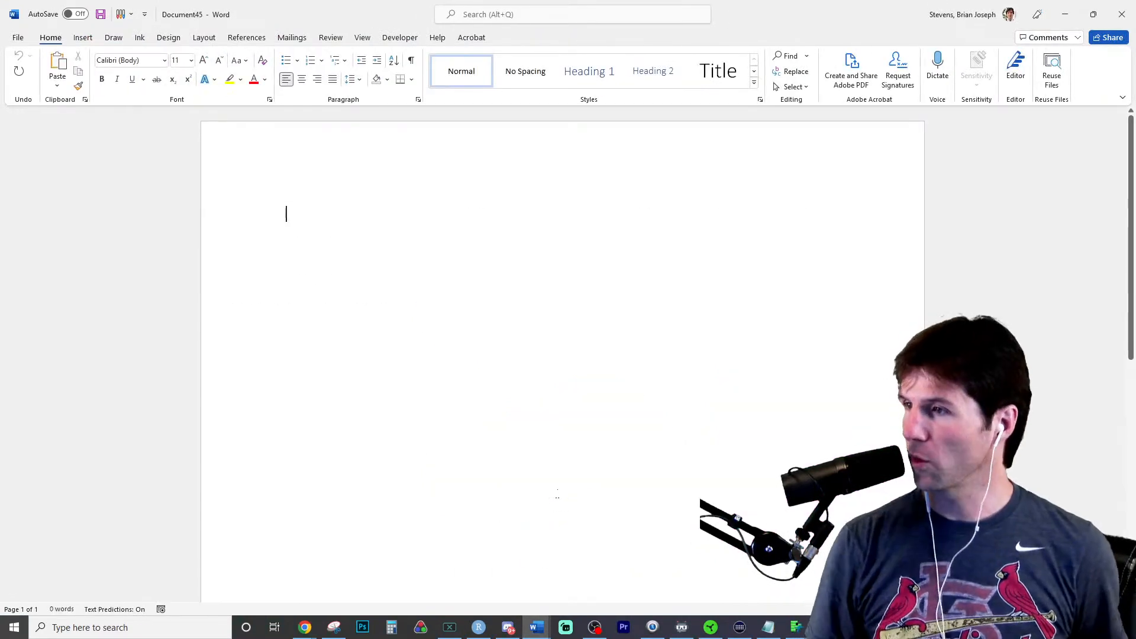
pyautogui.write('Predicted Buy Predicted No Total Actual Buy           221          249   470 Actual No            122          908  1030 Total                343         1157  1500')
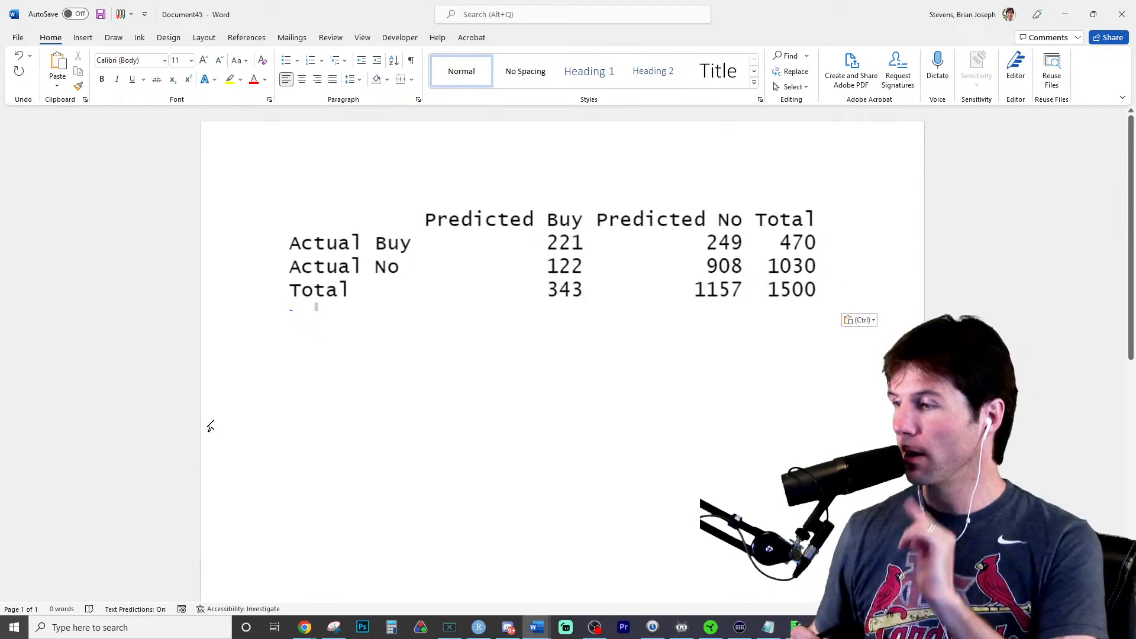
# - Cover the Predicted Buy and Predicted No columns of the pasted table with white ink at the thickest preset
pyautogui.click(114, 37)
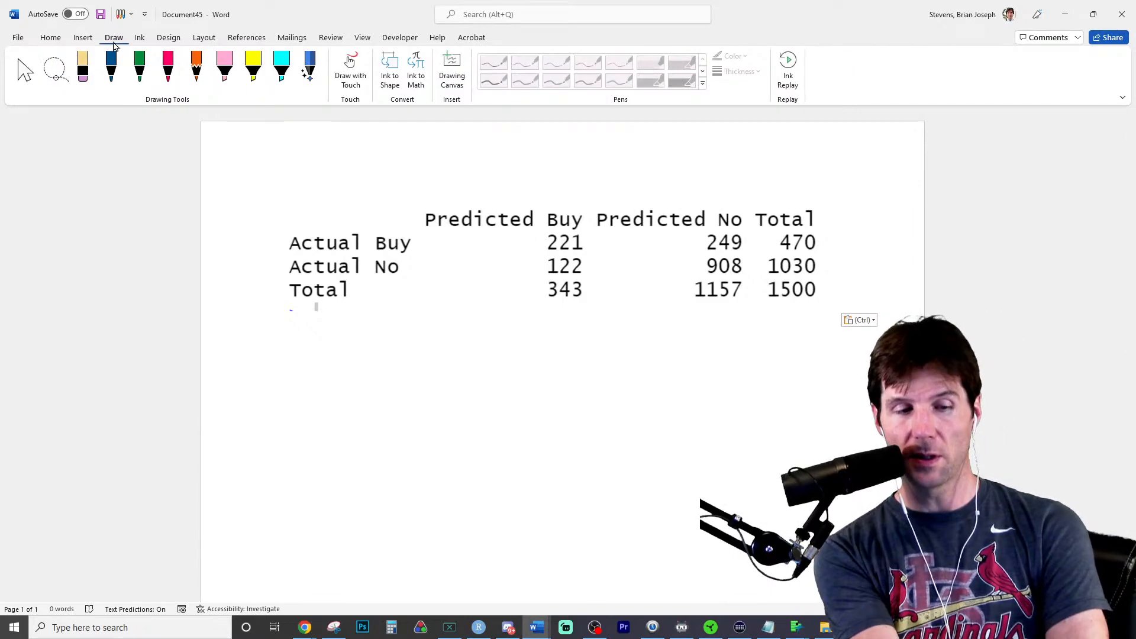
pyautogui.click(170, 74)
pyautogui.click(173, 77)
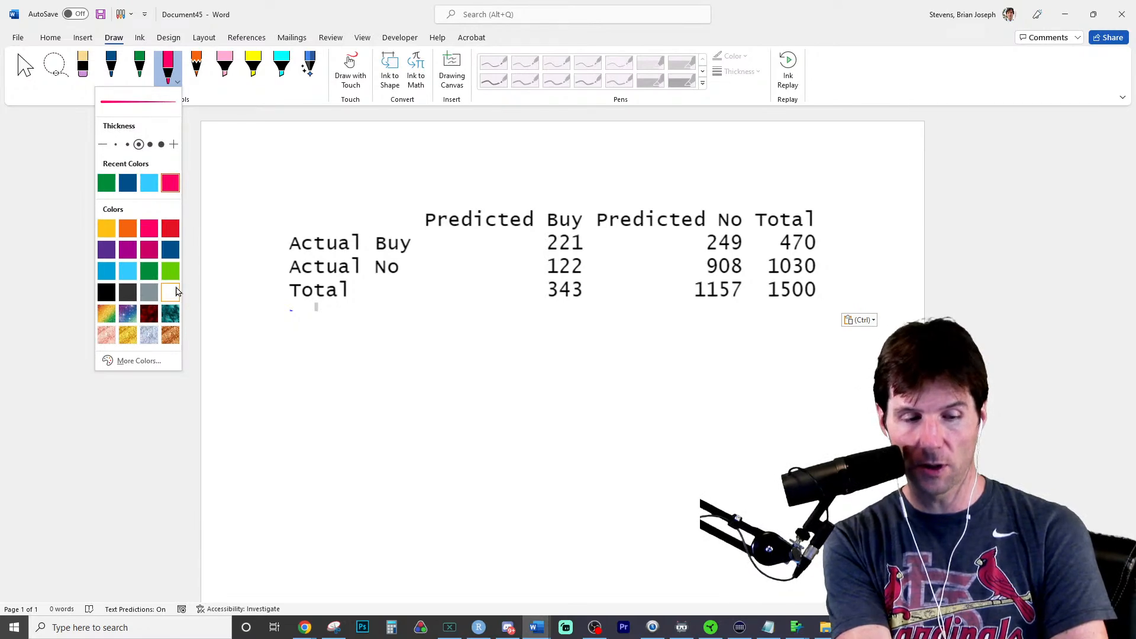
pyautogui.click(171, 292)
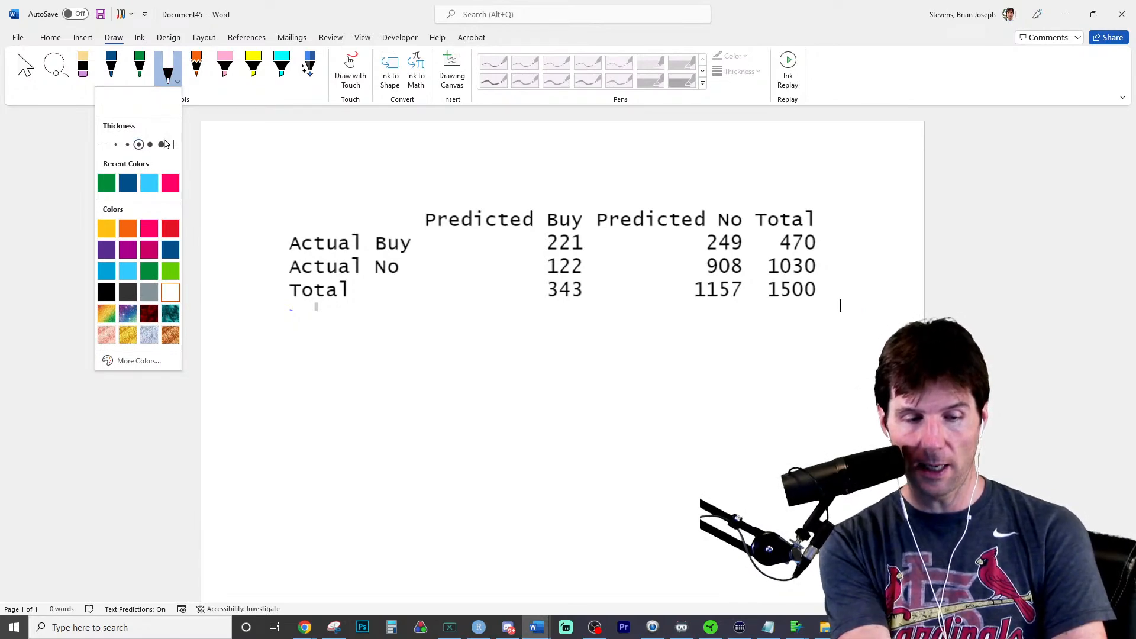
pyautogui.click(161, 144)
pyautogui.moveTo(419, 221)
pyautogui.mouseDown()
pyautogui.moveTo(539, 219)
pyautogui.moveTo(554, 290)
pyautogui.mouseUp()
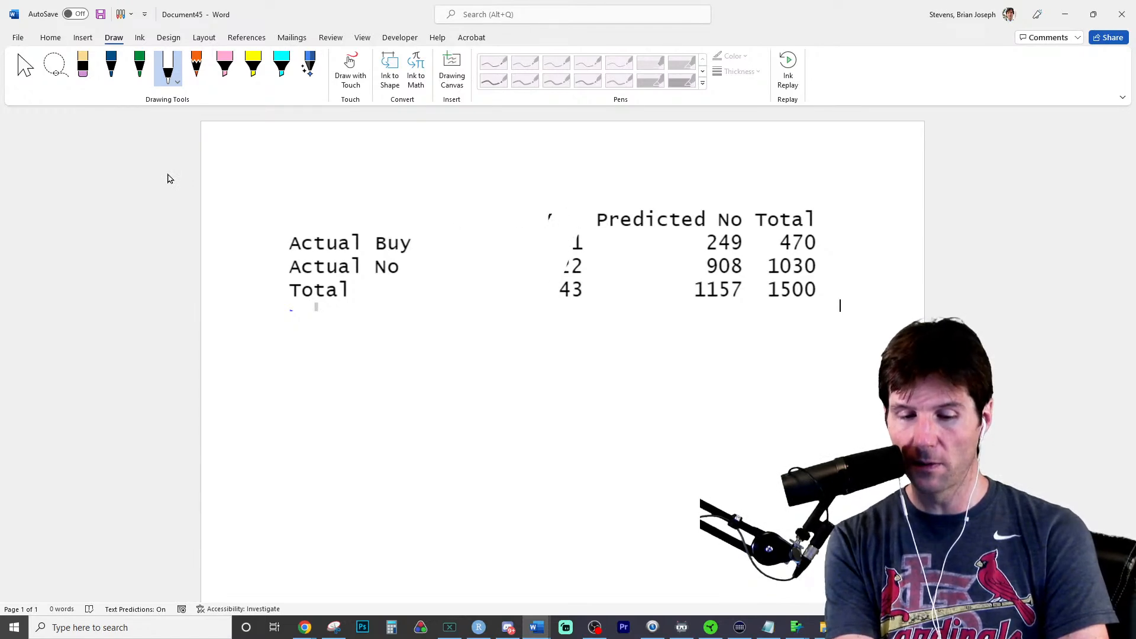
pyautogui.moveTo(576, 244); pyautogui.dragTo(578, 290)
pyautogui.moveTo(600, 220)
pyautogui.mouseDown()
pyautogui.moveTo(725, 219)
pyautogui.moveTo(713, 290)
pyautogui.mouseUp()
pyautogui.moveTo(737, 243); pyautogui.dragTo(736, 290)
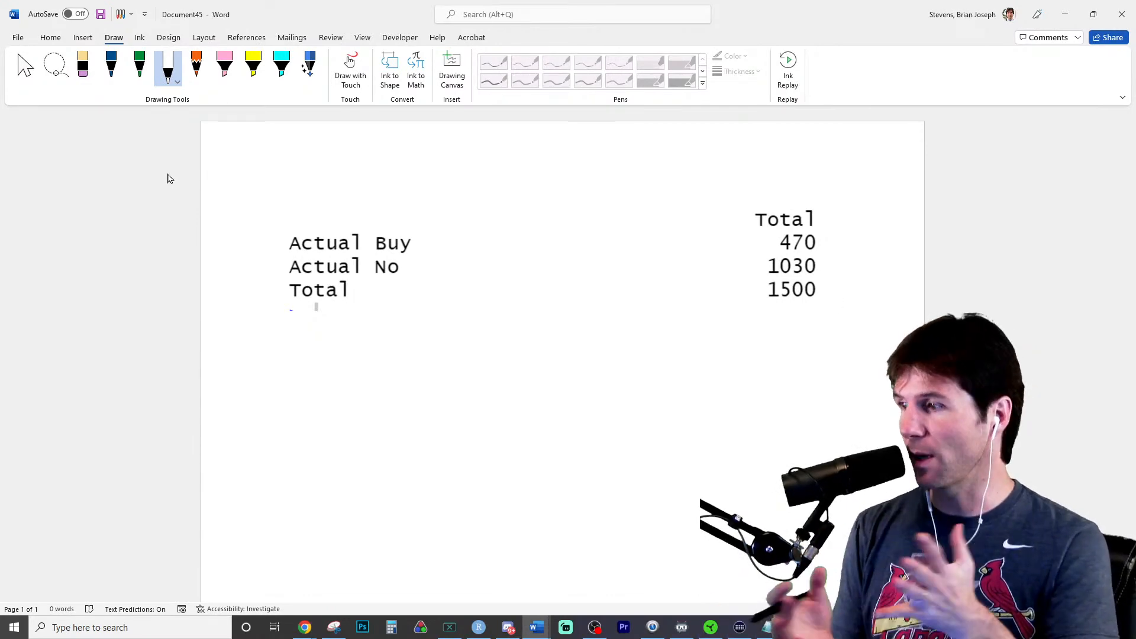
# - Highlight the Actual No total, 1030, in yellow ink
pyautogui.click(253, 65)
pyautogui.moveTo(763, 267); pyautogui.dragTo(833, 267)
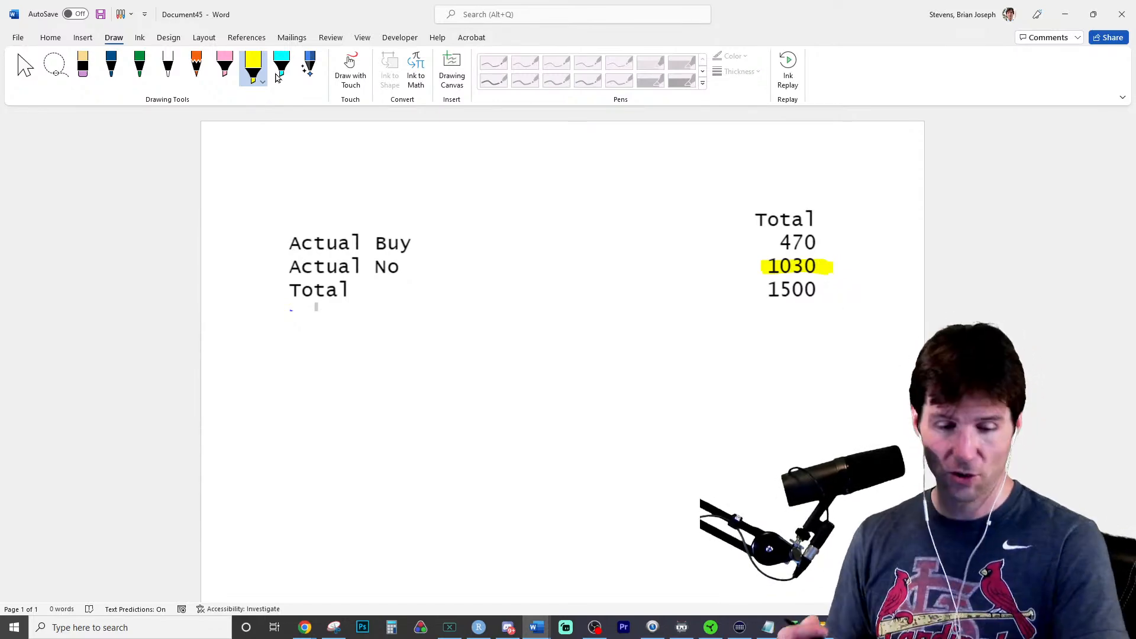
# - Write the fraction 1030 over 1050 in blue ink below the table
pyautogui.click(112, 66)
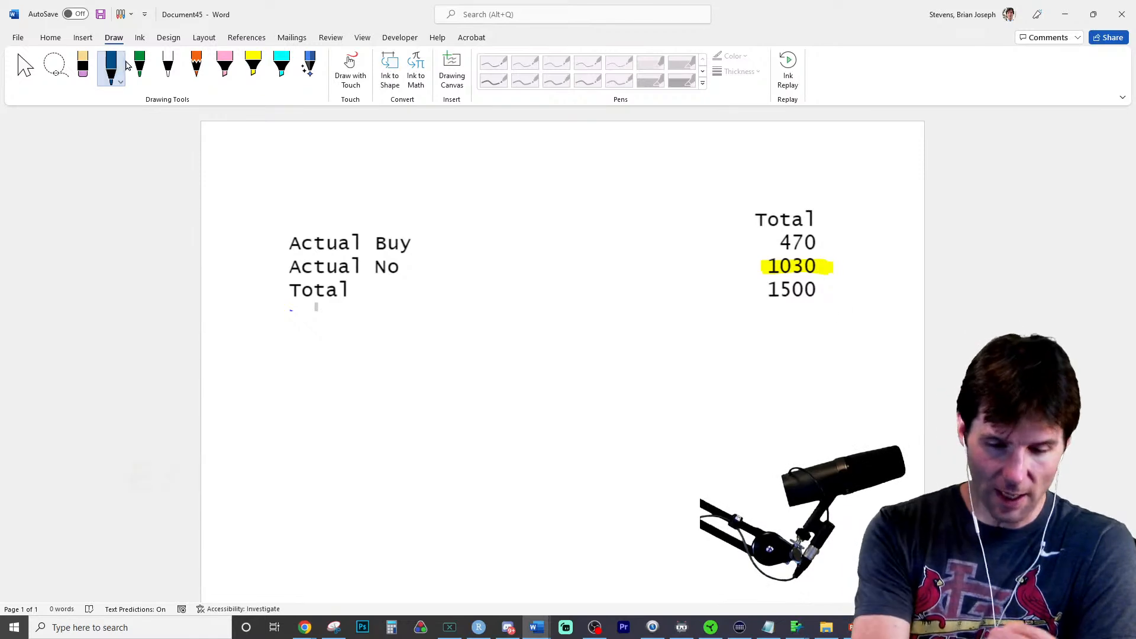
pyautogui.moveTo(605, 350); pyautogui.dragTo(616, 343)
pyautogui.moveTo(639, 337)
pyautogui.mouseDown()
pyautogui.moveTo(664, 347)
pyautogui.moveTo(642, 386)
pyautogui.mouseUp()
pyautogui.moveTo(699, 349)
pyautogui.mouseDown()
pyautogui.moveTo(696, 377)
pyautogui.moveTo(671, 352)
pyautogui.mouseUp()
pyautogui.moveTo(553, 394); pyautogui.dragTo(752, 388)
pyautogui.moveTo(583, 405); pyautogui.dragTo(575, 468)
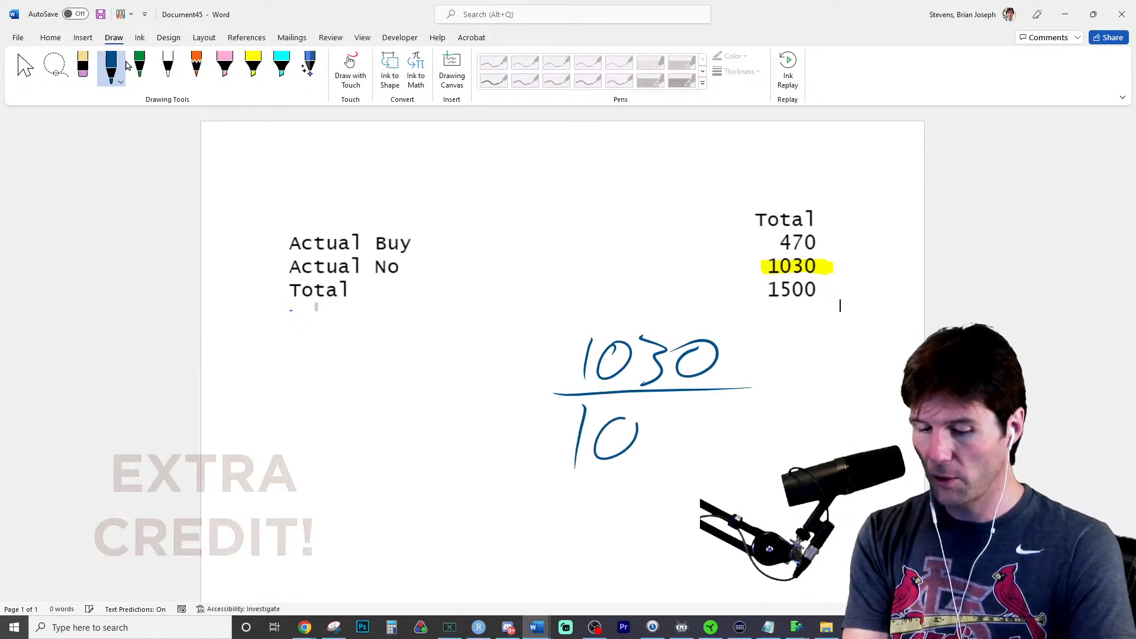
pyautogui.moveTo(617, 413); pyautogui.dragTo(612, 414)
pyautogui.moveTo(661, 431)
pyautogui.mouseDown()
pyautogui.moveTo(651, 457)
pyautogui.moveTo(713, 406)
pyautogui.mouseUp()
pyautogui.moveTo(747, 402)
pyautogui.mouseDown()
pyautogui.moveTo(728, 415)
pyautogui.moveTo(747, 403)
pyautogui.mouseUp()
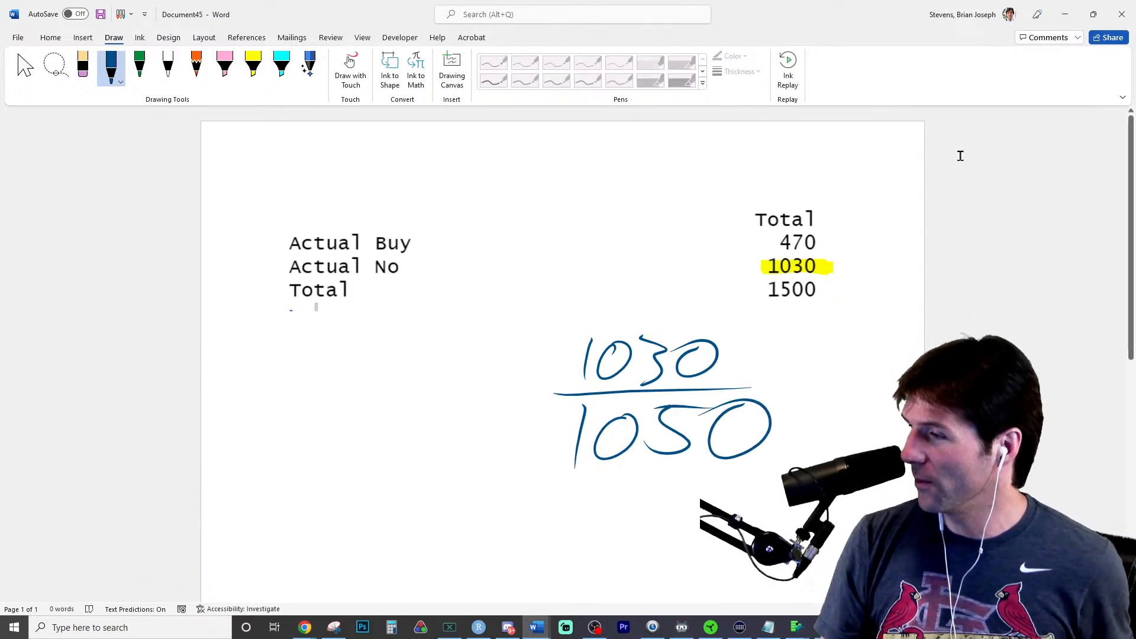
pyautogui.press('XF86Calculator')
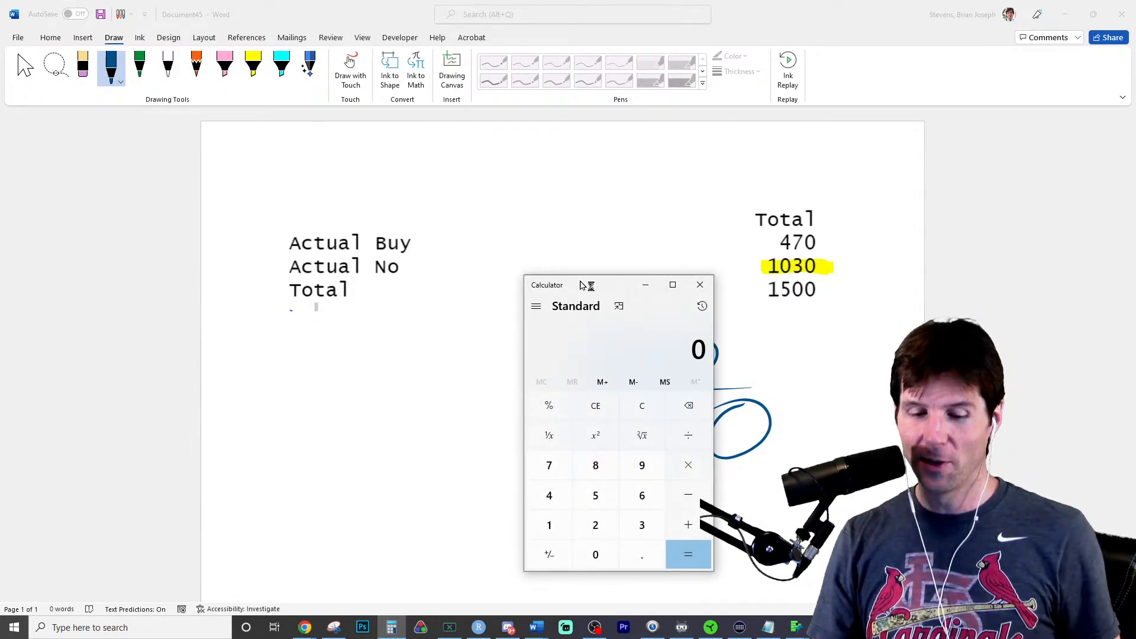
pyautogui.moveTo(583, 284)
pyautogui.mouseDown()
pyautogui.moveTo(237, 256)
pyautogui.moveTo(116, 194)
pyautogui.mouseUp()
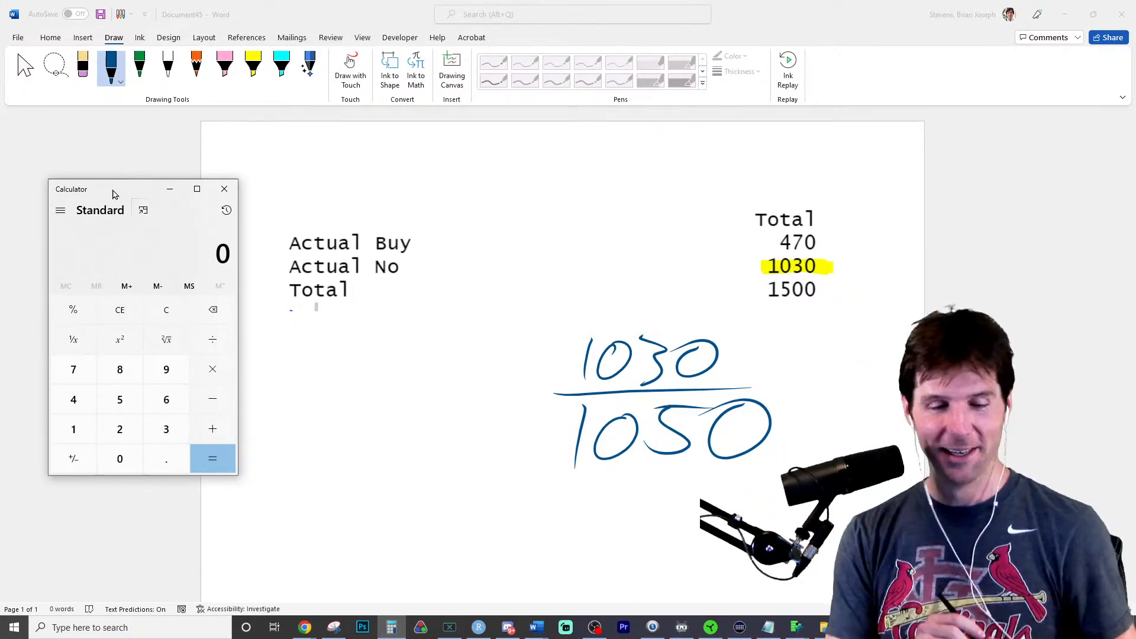
pyautogui.write('10')
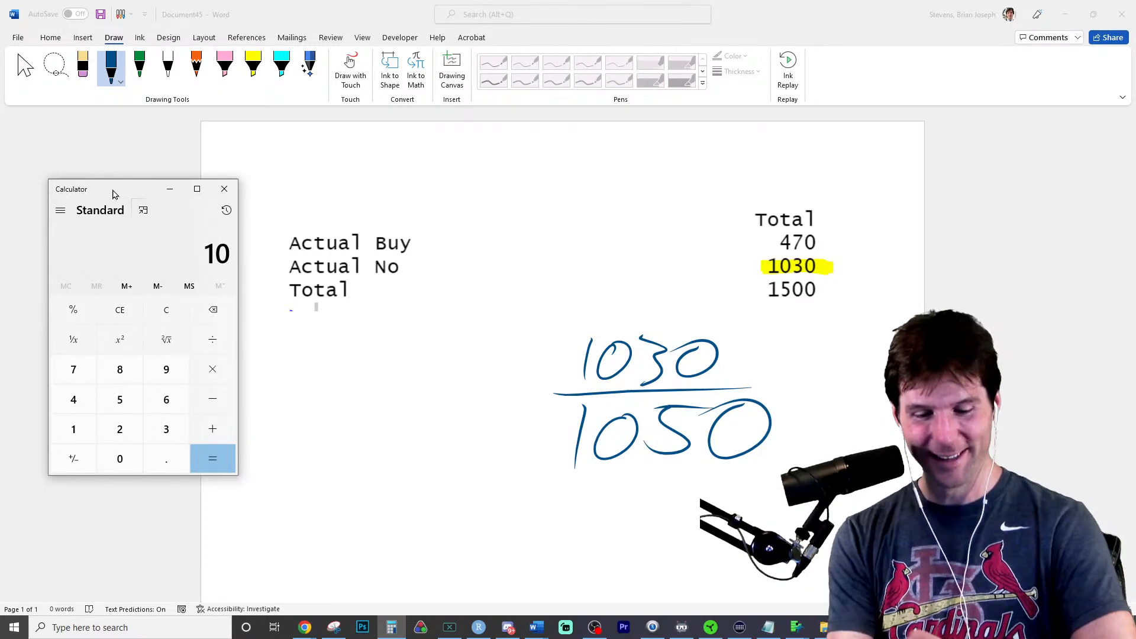
# - Write 68.67 followed by an equals sign in front of the handwritten fraction in blue ink
pyautogui.moveTo(508, 413)
pyautogui.mouseDown()
pyautogui.moveTo(537, 414)
pyautogui.moveTo(548, 391)
pyautogui.mouseUp()
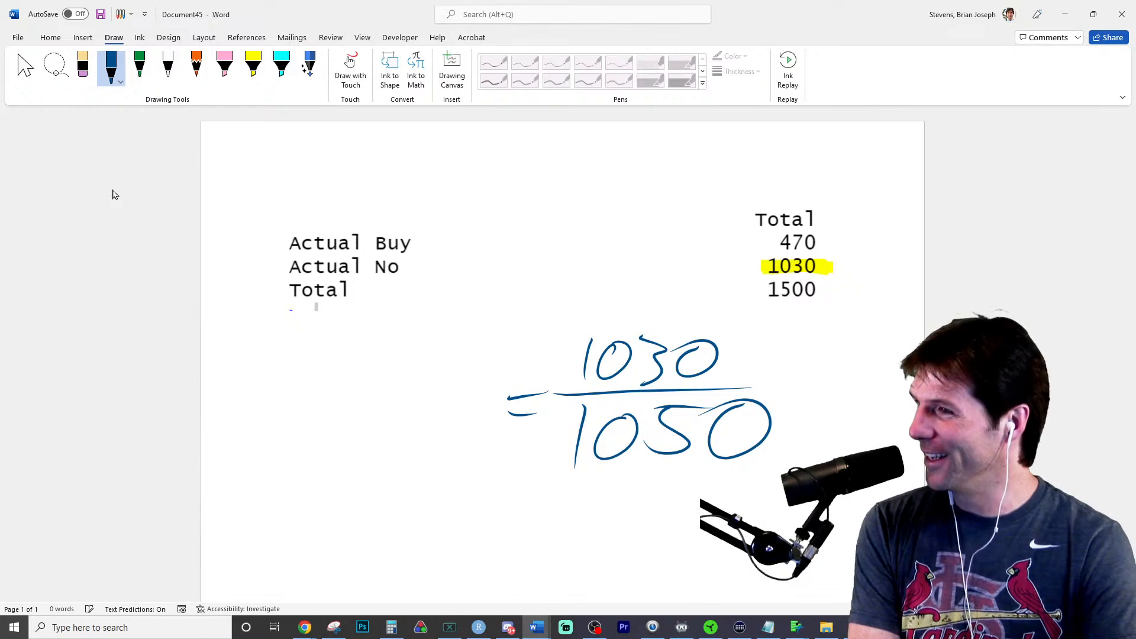
pyautogui.moveTo(325, 379)
pyautogui.mouseDown()
pyautogui.moveTo(298, 435)
pyautogui.moveTo(383, 439)
pyautogui.mouseUp()
pyautogui.moveTo(425, 380)
pyautogui.mouseDown()
pyautogui.moveTo(406, 421)
pyautogui.moveTo(442, 431)
pyautogui.mouseUp()
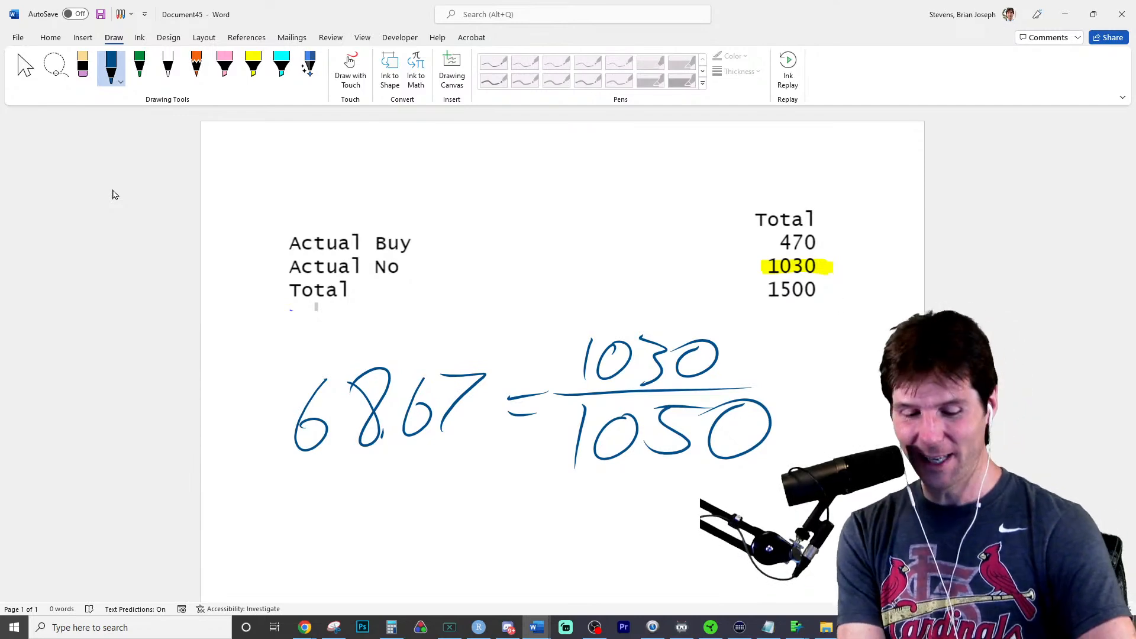
# - Write 31.33 in blue ink directly below the handwritten 68.67
pyautogui.moveTo(290, 497); pyautogui.dragTo(310, 560)
pyautogui.moveTo(374, 491); pyautogui.dragTo(377, 544)
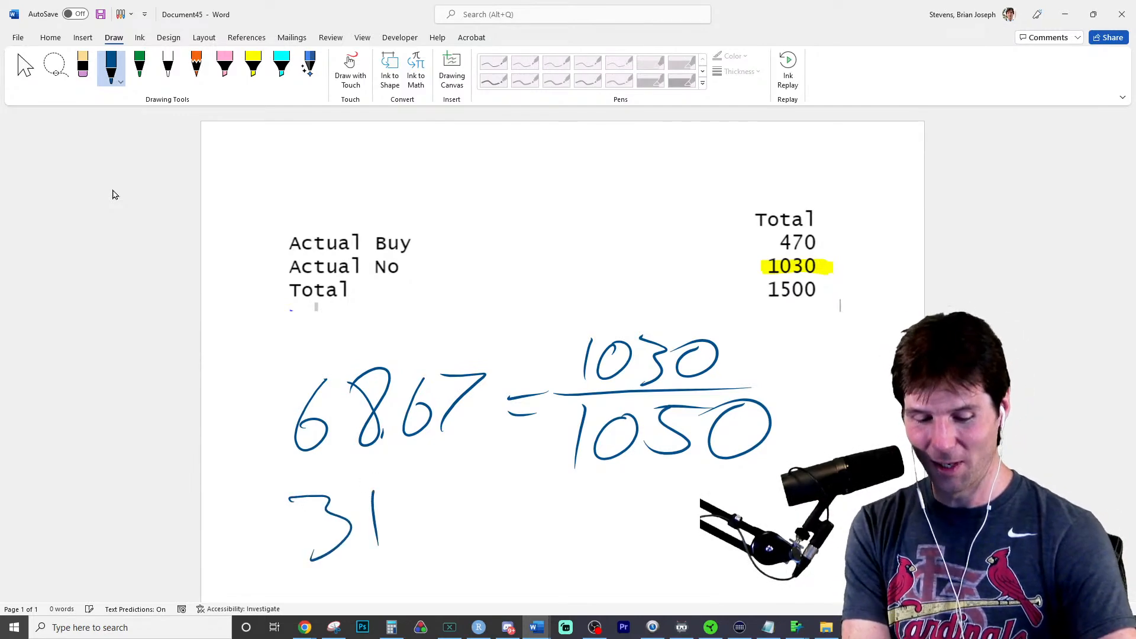
pyautogui.click(400, 541)
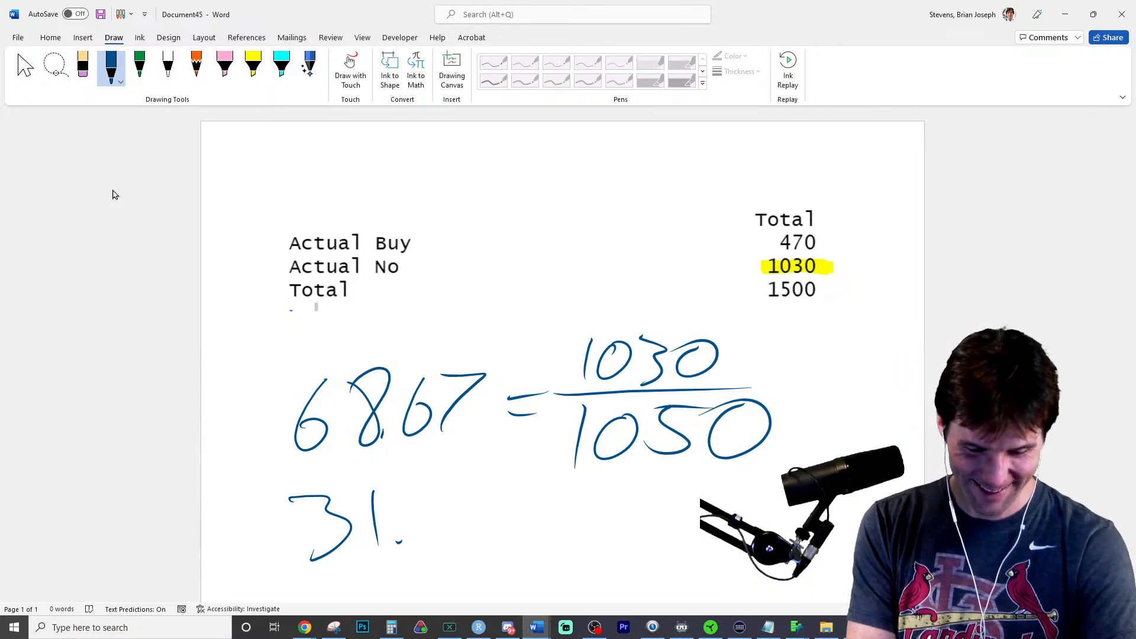
pyautogui.moveTo(417, 494)
pyautogui.mouseDown()
pyautogui.moveTo(439, 501)
pyautogui.moveTo(420, 536)
pyautogui.mouseUp()
pyautogui.moveTo(465, 492)
pyautogui.mouseDown()
pyautogui.moveTo(487, 512)
pyautogui.moveTo(464, 532)
pyautogui.mouseUp()
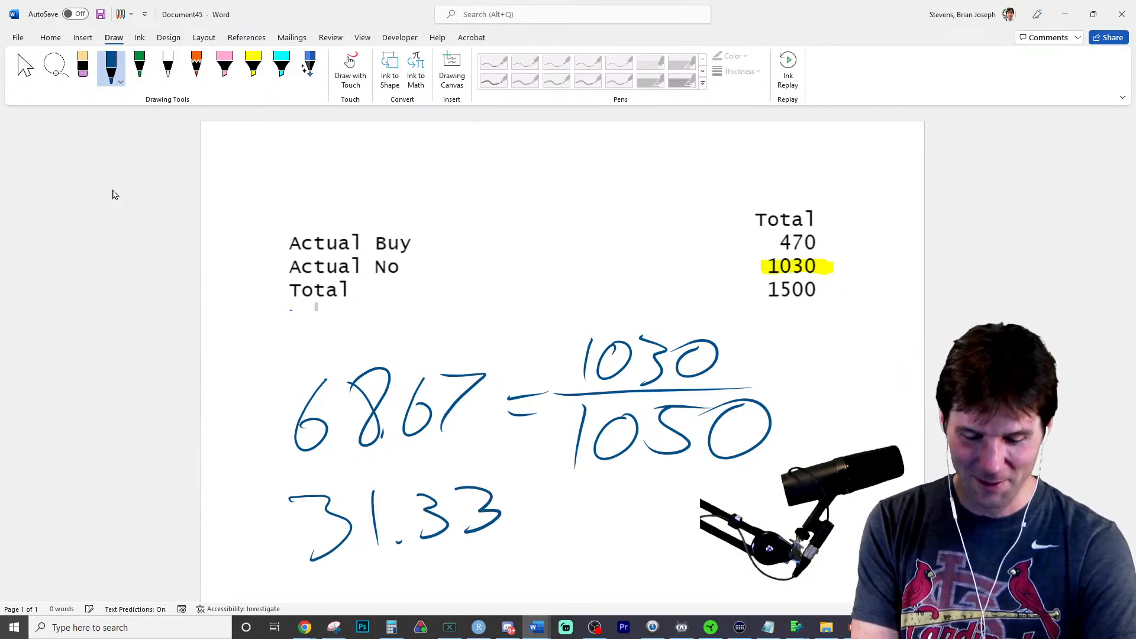
# - Box the handwritten 31.33 with the pink highlighter and 68.67 with the yellow highlighter
pyautogui.click(226, 66)
pyautogui.moveTo(261, 486)
pyautogui.mouseDown()
pyautogui.moveTo(536, 566)
pyautogui.moveTo(258, 494)
pyautogui.mouseUp()
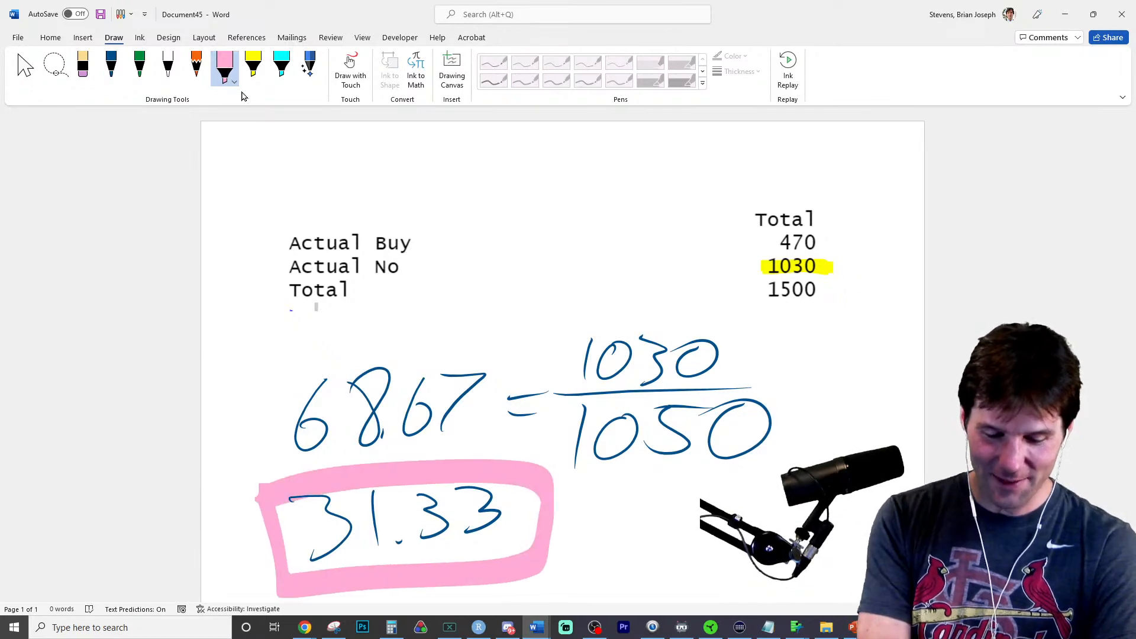
pyautogui.click(253, 66)
pyautogui.moveTo(259, 377)
pyautogui.mouseDown()
pyautogui.moveTo(241, 496)
pyautogui.moveTo(502, 439)
pyautogui.moveTo(240, 374)
pyautogui.mouseUp()
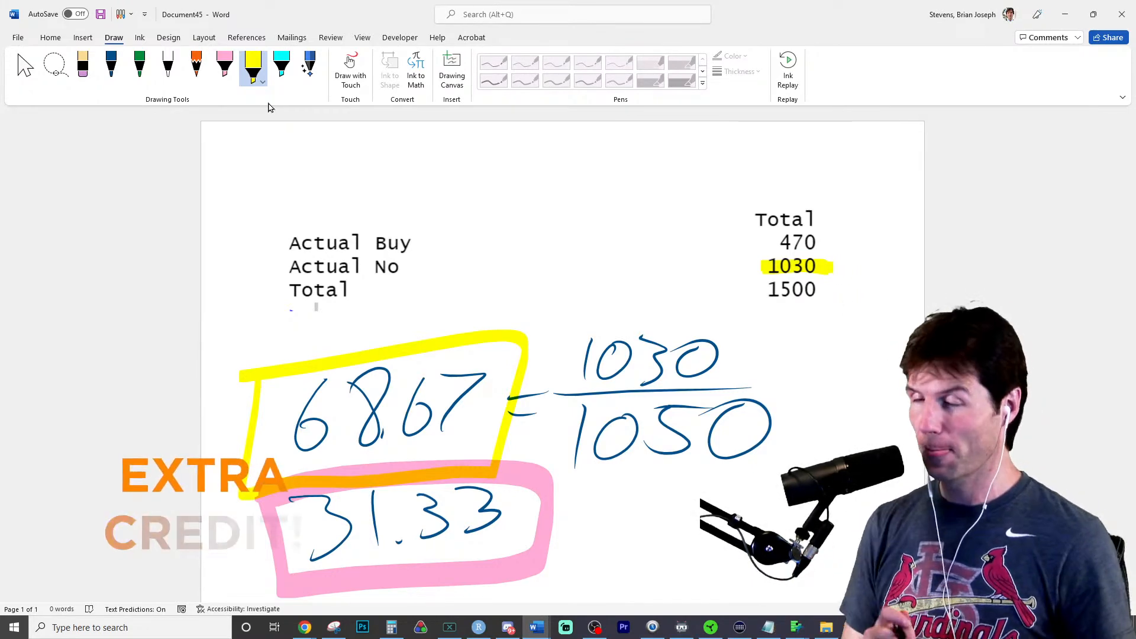
# - Erase the handwritten calculation, its boxes, the white ink covering the Predicted columns and the highlight on 1030
pyautogui.click(111, 66)
pyautogui.click(85, 67)
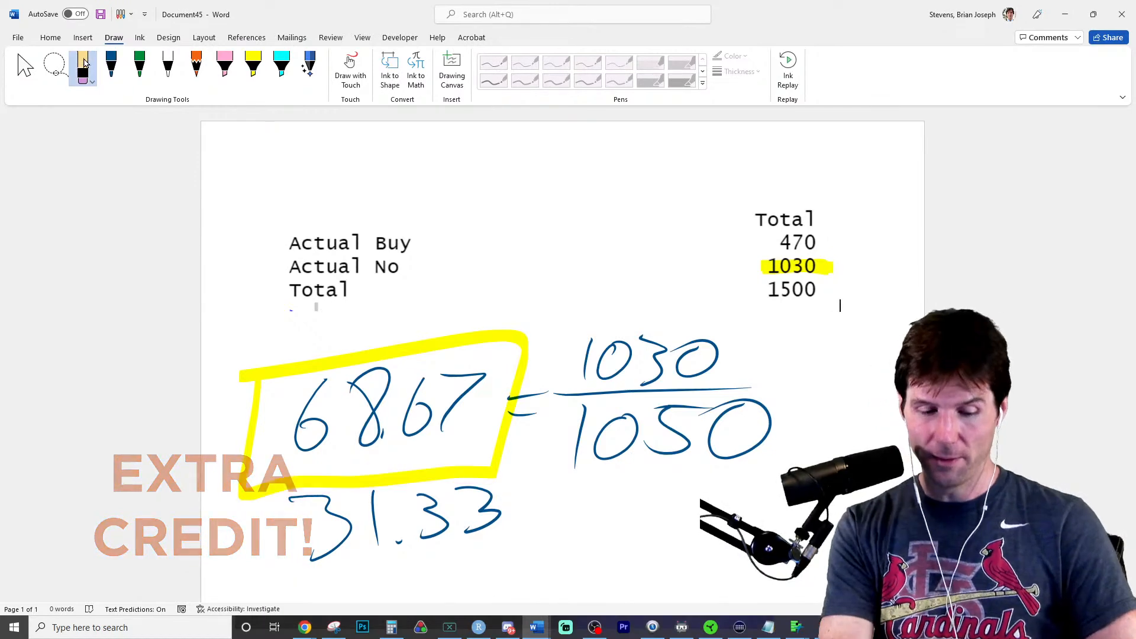
pyautogui.moveTo(479, 510); pyautogui.dragTo(681, 408)
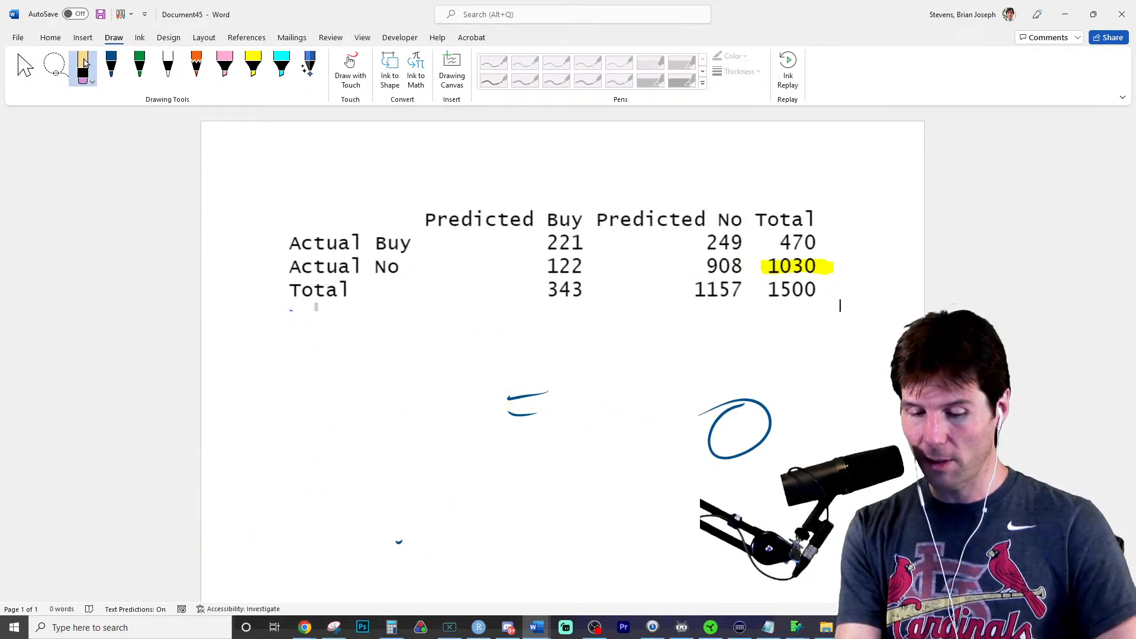
pyautogui.moveTo(528, 393); pyautogui.dragTo(399, 542)
pyautogui.moveTo(711, 411); pyautogui.dragTo(767, 408)
pyautogui.click(796, 267)
# - Highlight the correct predictions 221 and 908 in yellow and the misclassifications 122 and 249 in pink
pyautogui.click(259, 77)
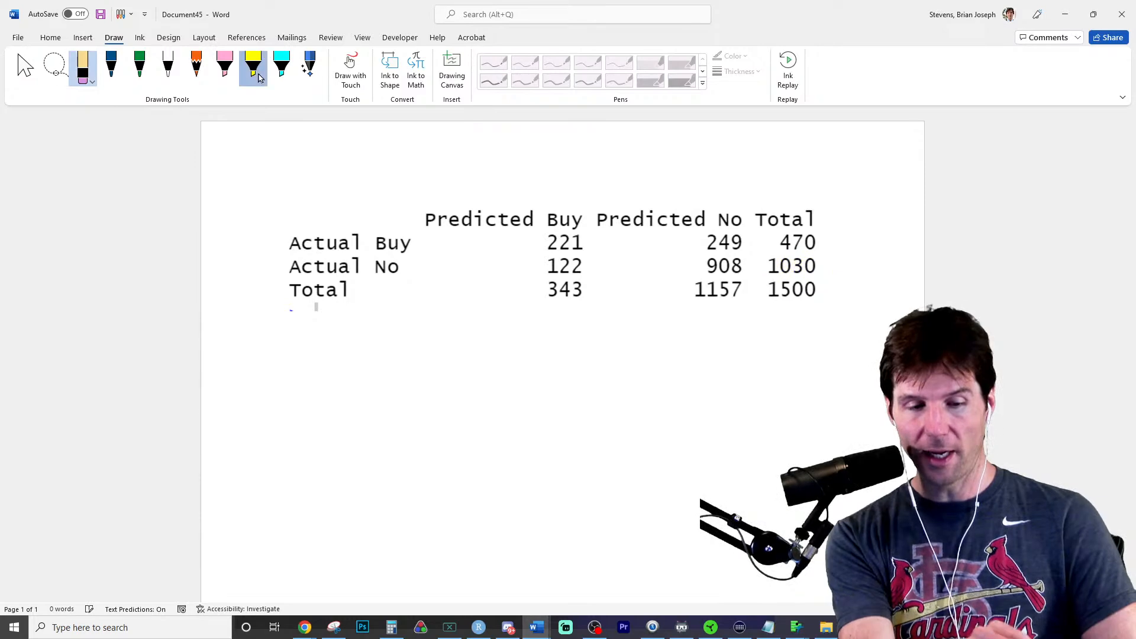
pyautogui.moveTo(528, 247); pyautogui.dragTo(588, 237)
pyautogui.moveTo(700, 270); pyautogui.dragTo(688, 279)
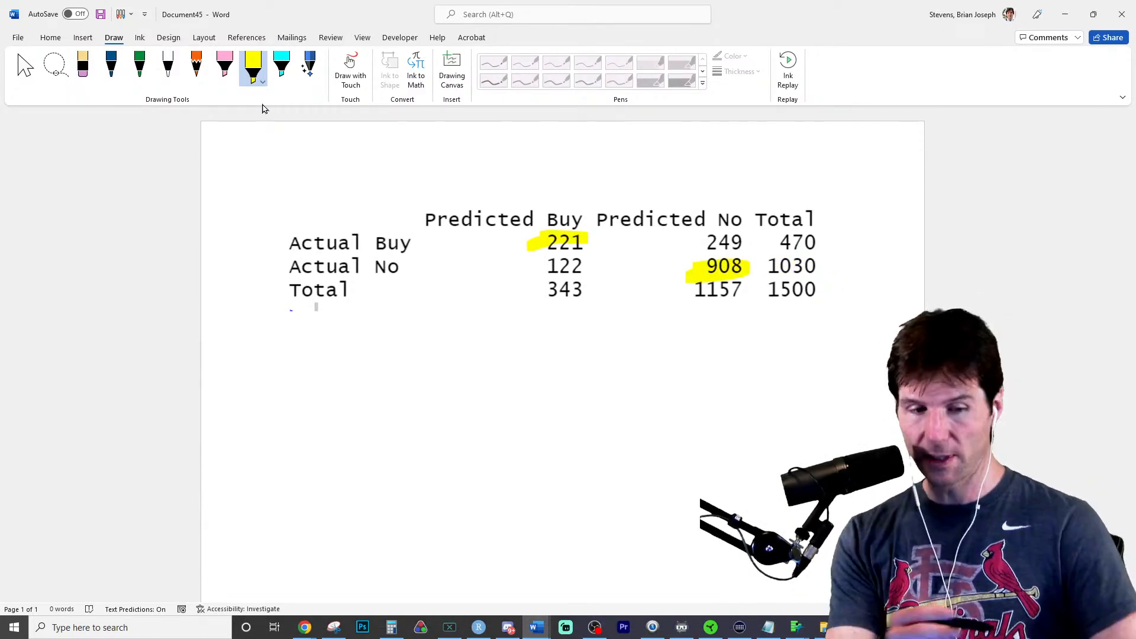
pyautogui.click(225, 66)
pyautogui.moveTo(541, 265); pyautogui.dragTo(596, 269)
pyautogui.moveTo(697, 238)
pyautogui.mouseDown()
pyautogui.moveTo(725, 244)
pyautogui.moveTo(689, 242)
pyautogui.mouseUp()
# - Recolor the green pen to bright pink and write the fraction 249+122 over 1500 below the table
pyautogui.click(141, 68)
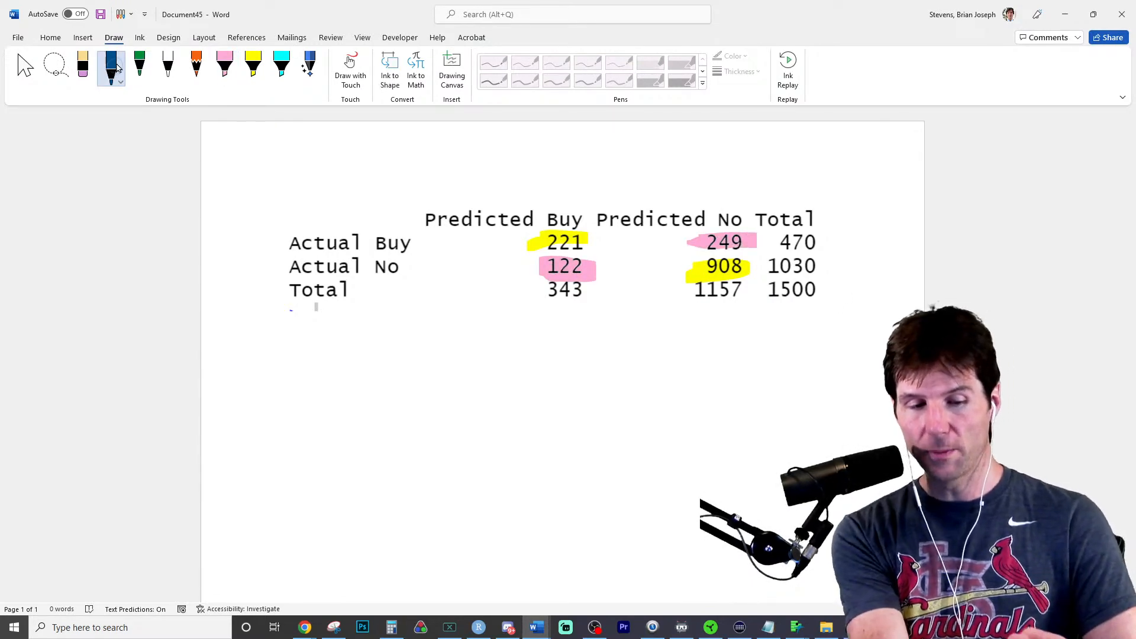
pyautogui.click(146, 74)
pyautogui.click(142, 183)
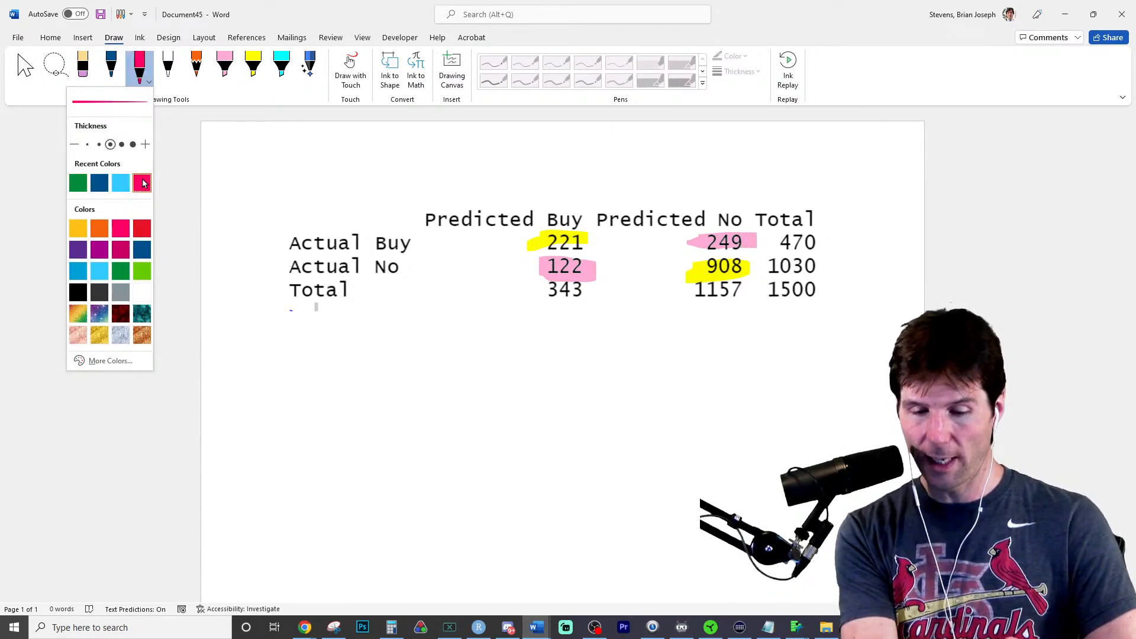
pyautogui.moveTo(435, 366); pyautogui.dragTo(478, 401)
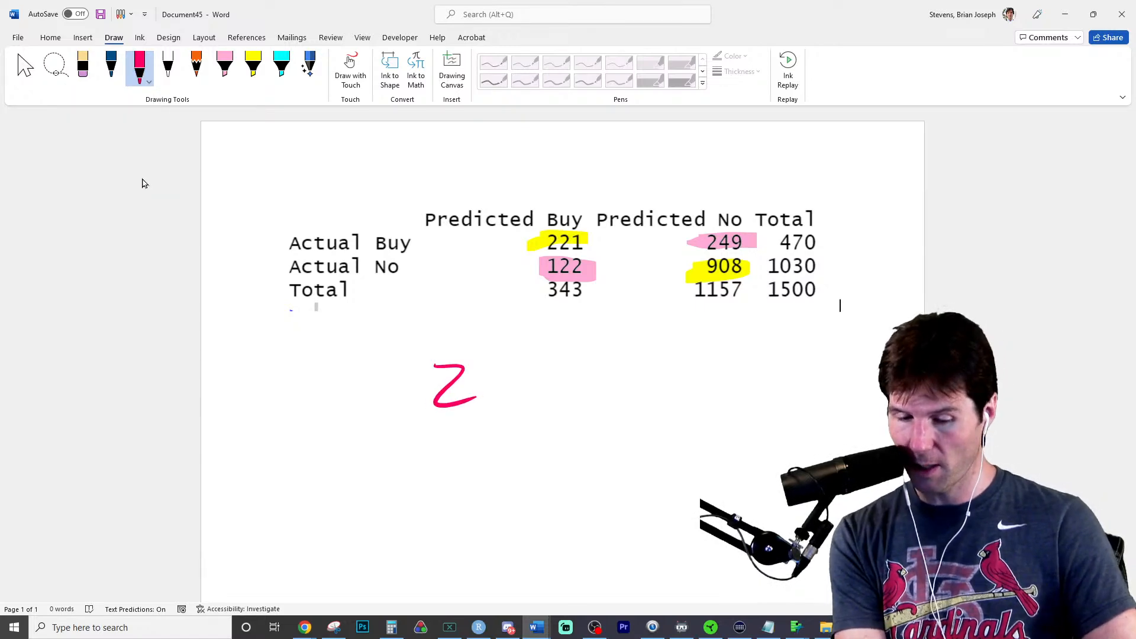
pyautogui.moveTo(501, 360)
pyautogui.mouseDown()
pyautogui.moveTo(519, 373)
pyautogui.moveTo(506, 401)
pyautogui.mouseUp()
pyautogui.moveTo(546, 363)
pyautogui.mouseDown()
pyautogui.moveTo(543, 402)
pyautogui.moveTo(596, 376)
pyautogui.moveTo(581, 397)
pyautogui.mouseUp()
pyautogui.moveTo(611, 354); pyautogui.dragTo(605, 389)
pyautogui.moveTo(625, 359)
pyautogui.mouseDown()
pyautogui.moveTo(650, 363)
pyautogui.moveTo(653, 385)
pyautogui.mouseUp()
pyautogui.moveTo(669, 350)
pyautogui.mouseDown()
pyautogui.moveTo(674, 382)
pyautogui.moveTo(714, 377)
pyautogui.mouseUp()
pyautogui.moveTo(383, 436); pyautogui.dragTo(743, 394)
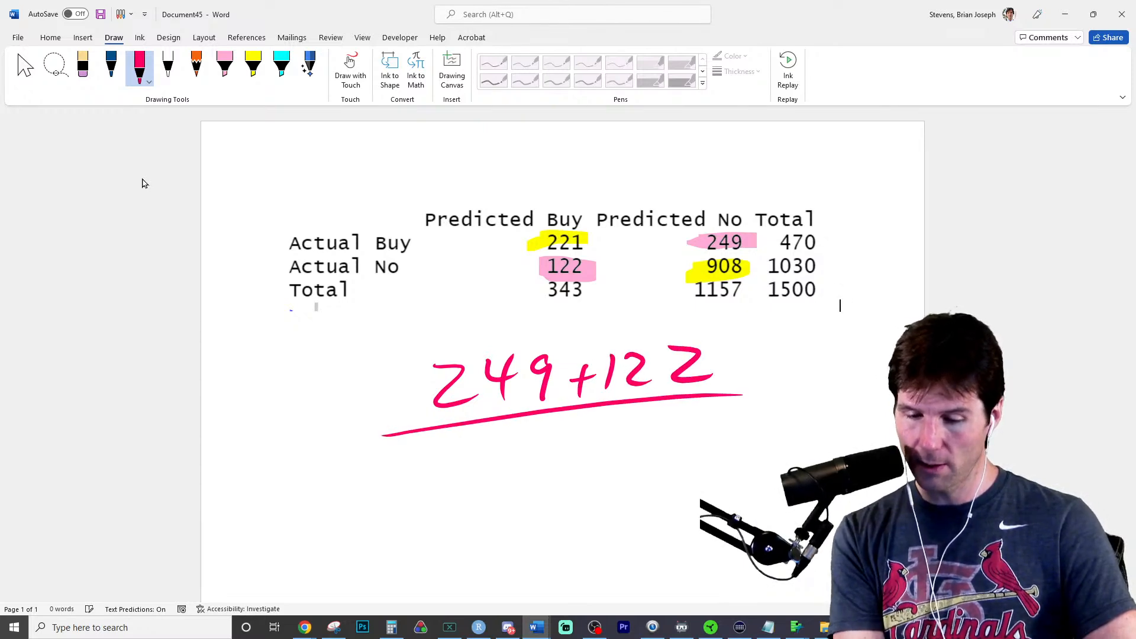
pyautogui.moveTo(467, 454); pyautogui.dragTo(463, 506)
pyautogui.moveTo(503, 450)
pyautogui.mouseDown()
pyautogui.moveTo(505, 504)
pyautogui.moveTo(549, 442)
pyautogui.mouseUp()
pyautogui.moveTo(585, 439); pyautogui.dragTo(656, 434)
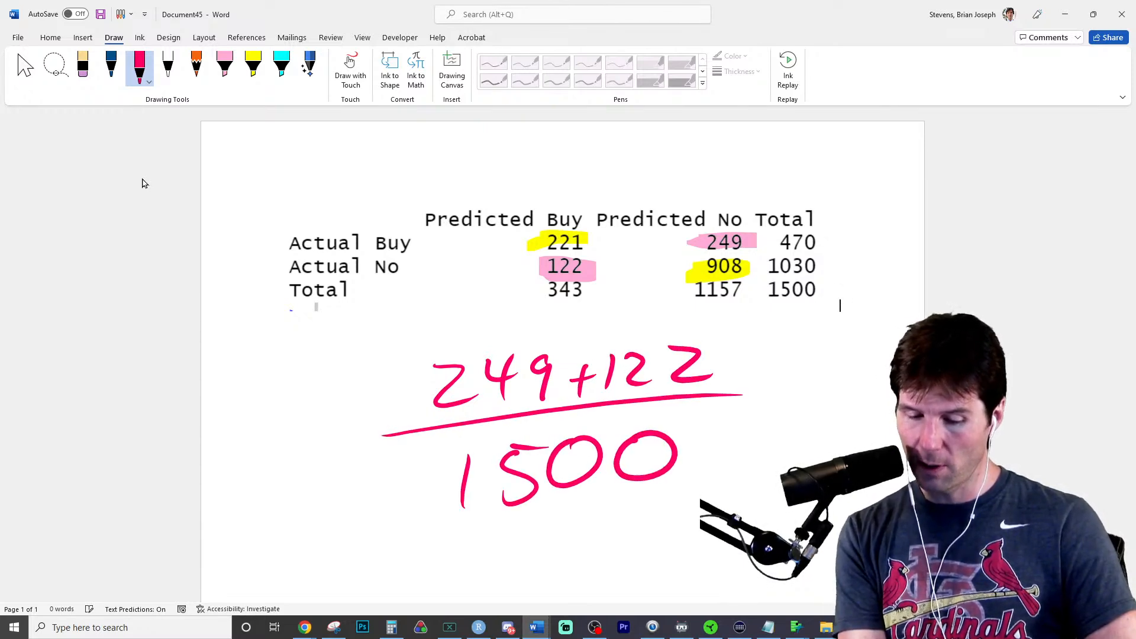
# - Switch to Calculator and compute 249 + 122 divided by 1500
pyautogui.click(391, 627)
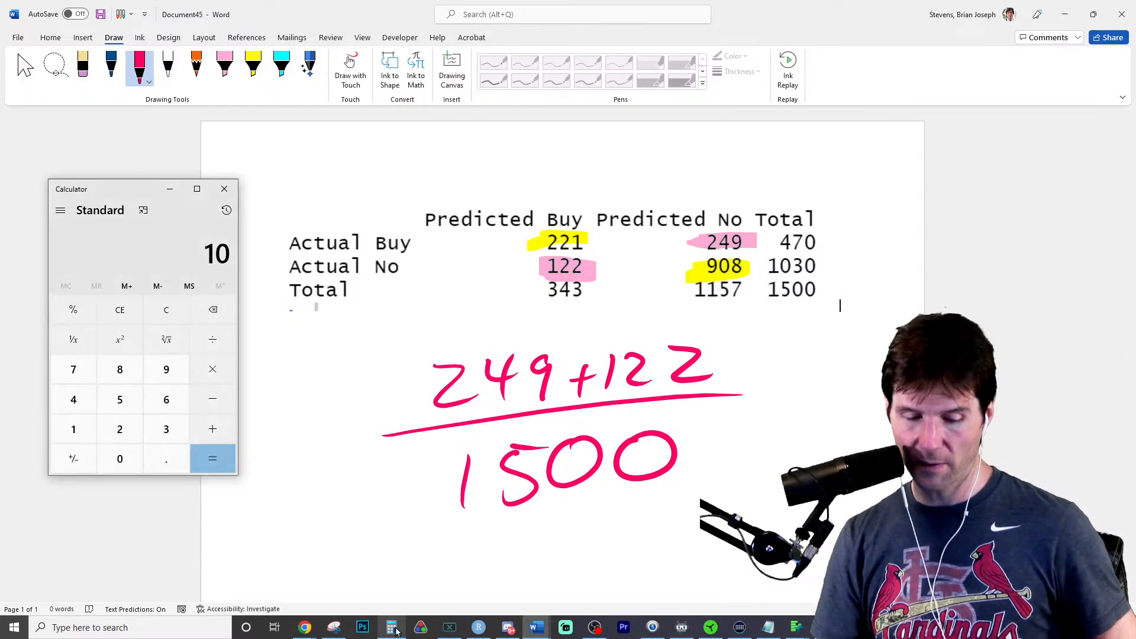
pyautogui.write('249+122')
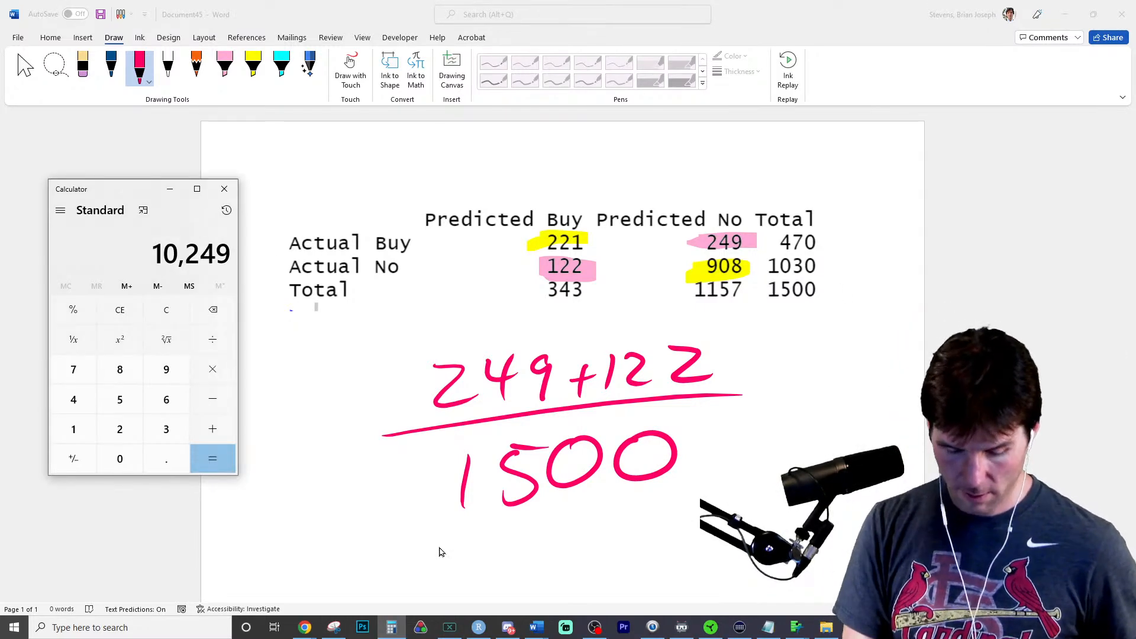
pyautogui.press('Return')
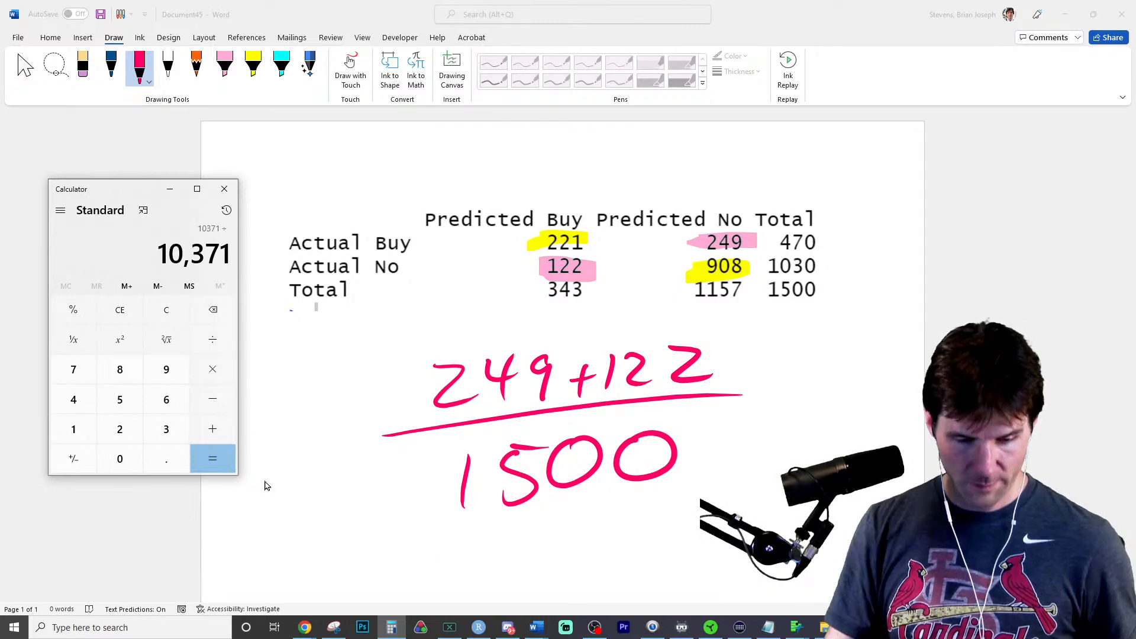
pyautogui.click(172, 313)
pyautogui.write('24')
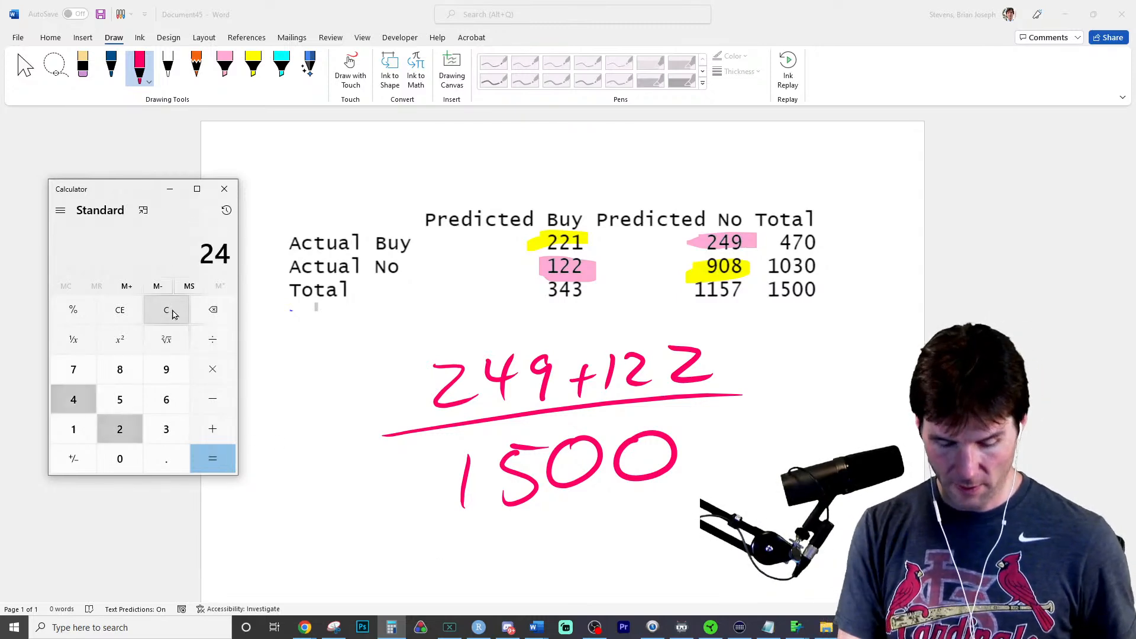
pyautogui.write('9 + 122')
pyautogui.press('Return')
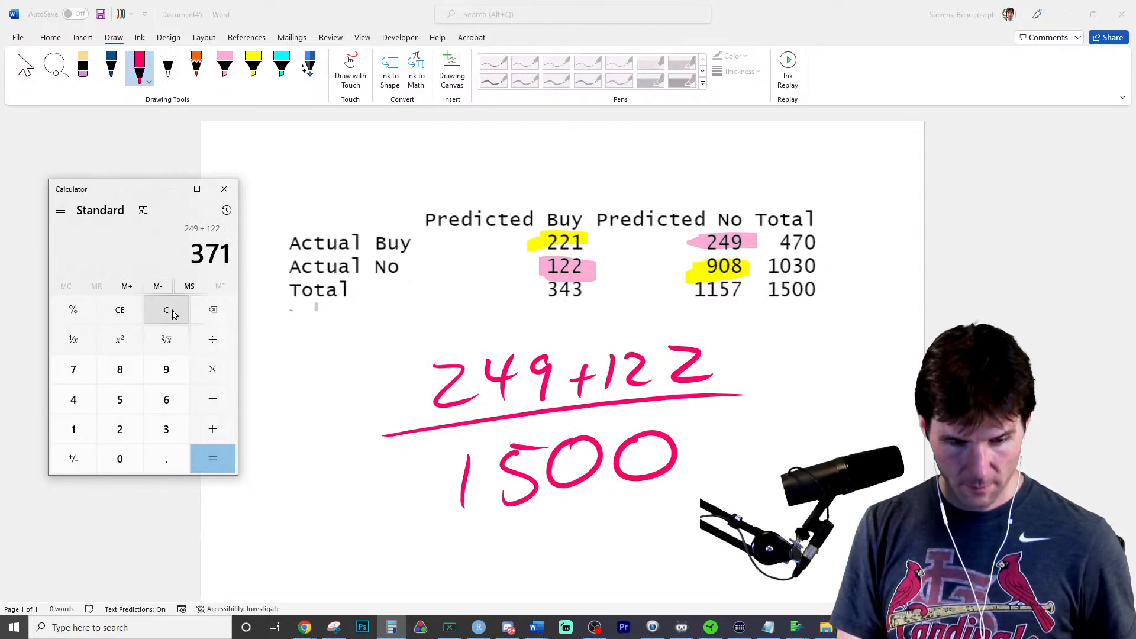
pyautogui.write('/1500')
pyautogui.press('Return')
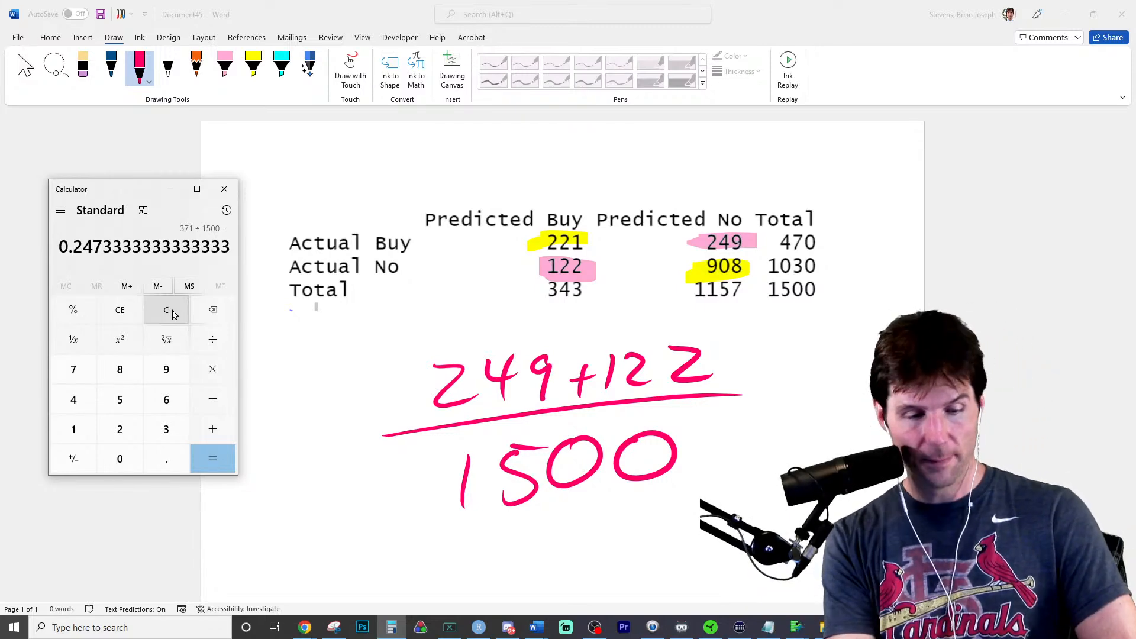
# - Write 0.25 and an equals sign in front of the 249+122 over 1500 fraction in pink ink
pyautogui.moveTo(350, 439); pyautogui.dragTo(367, 436)
pyautogui.moveTo(349, 455); pyautogui.dragTo(366, 454)
pyautogui.moveTo(272, 427)
pyautogui.mouseDown()
pyautogui.moveTo(261, 467)
pyautogui.moveTo(271, 432)
pyautogui.mouseUp()
pyautogui.moveTo(299, 456); pyautogui.dragTo(296, 463)
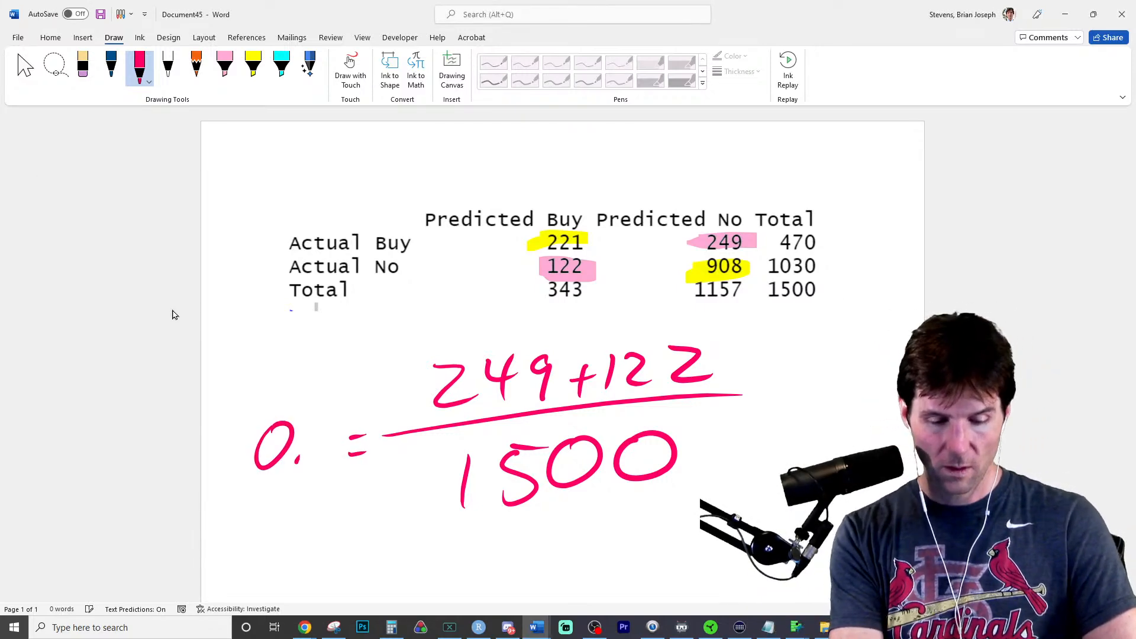
pyautogui.moveTo(303, 421); pyautogui.dragTo(324, 451)
pyautogui.moveTo(328, 406); pyautogui.dragTo(353, 403)
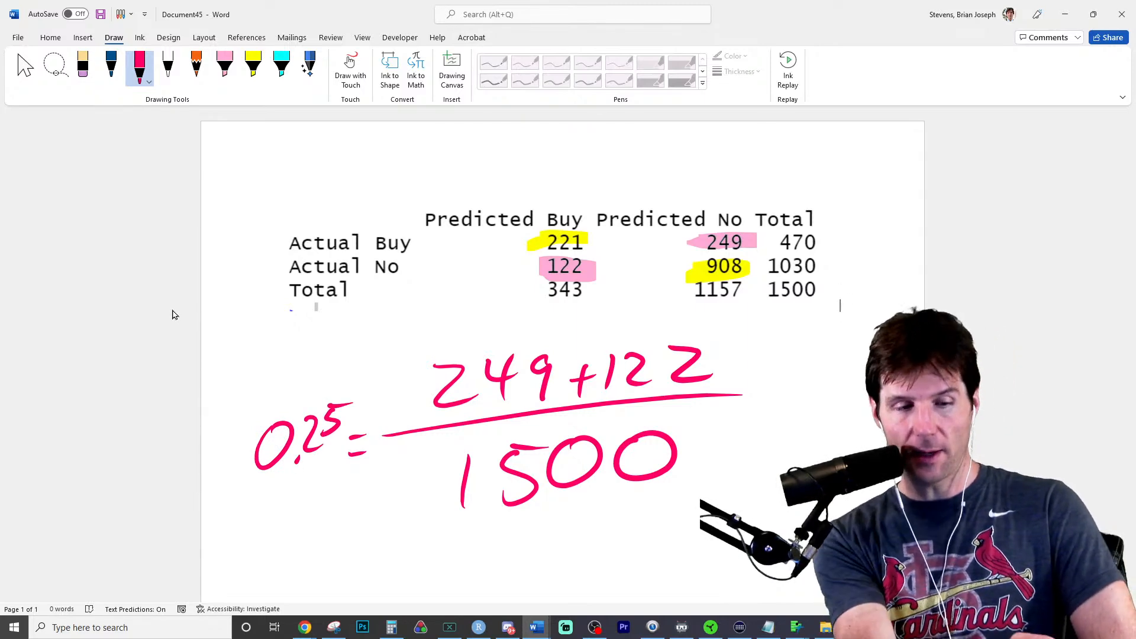
# - Circle the table's Total column in blue ink and label it Naive beneath the circle
pyautogui.click(111, 68)
pyautogui.moveTo(864, 177)
pyautogui.mouseDown()
pyautogui.moveTo(773, 184)
pyautogui.moveTo(799, 174)
pyautogui.mouseUp()
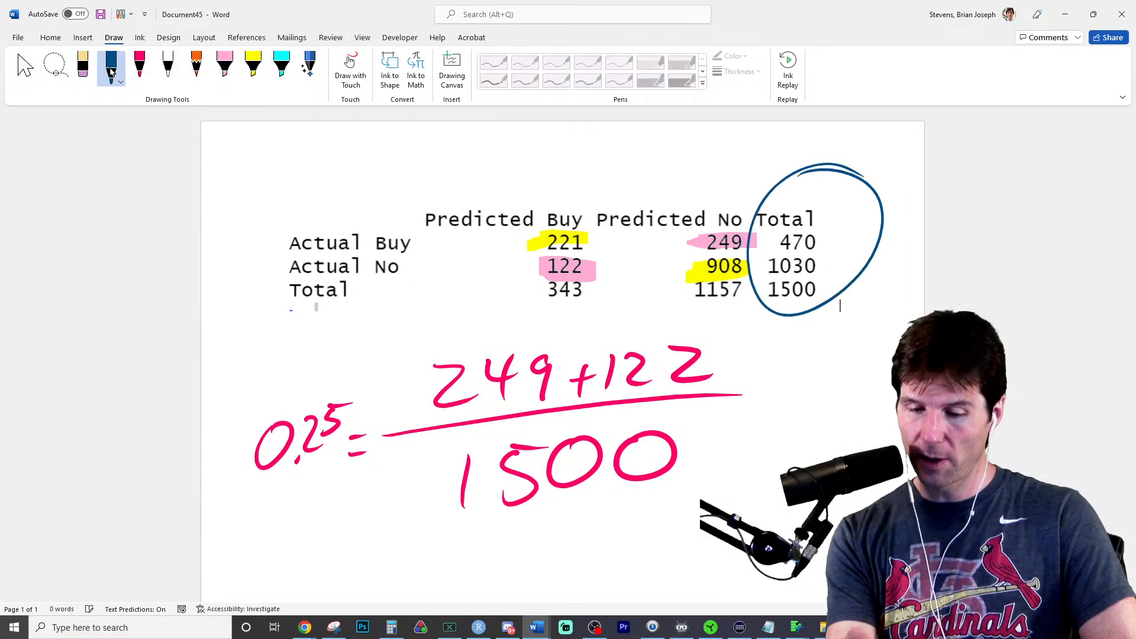
pyautogui.moveTo(816, 354)
pyautogui.mouseDown()
pyautogui.moveTo(846, 341)
pyautogui.moveTo(868, 297)
pyautogui.mouseUp()
pyautogui.moveTo(866, 332); pyautogui.dragTo(857, 335)
pyautogui.moveTo(883, 327); pyautogui.dragTo(883, 339)
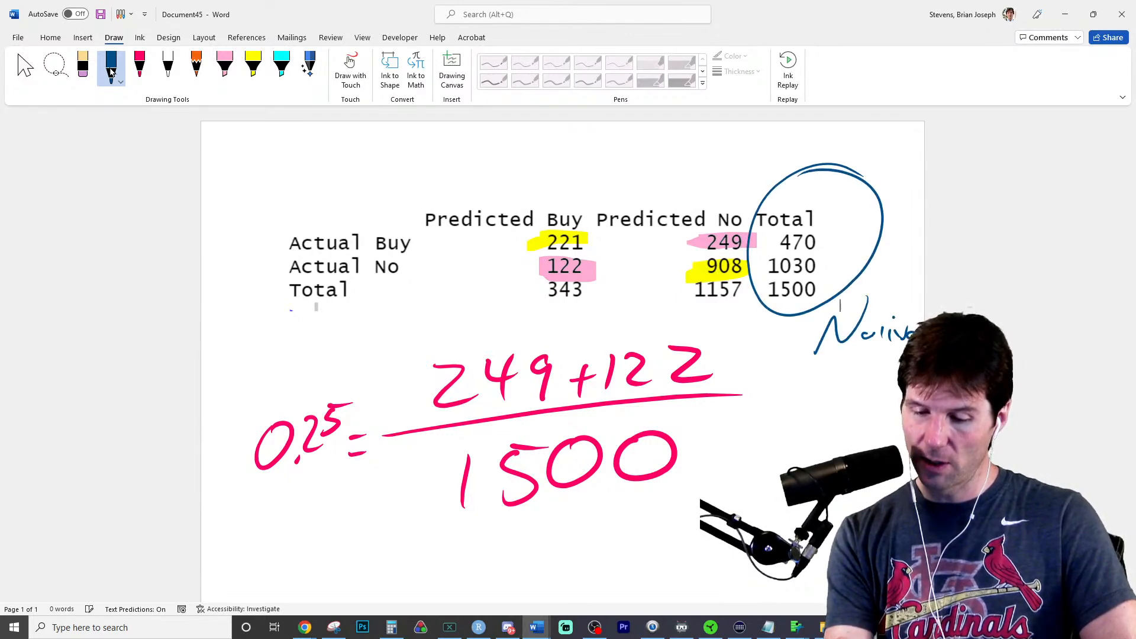
# - Erase and rewrite the middle letters of the blue label to read Naïve, and write 31.33 below it
pyautogui.click(86, 74)
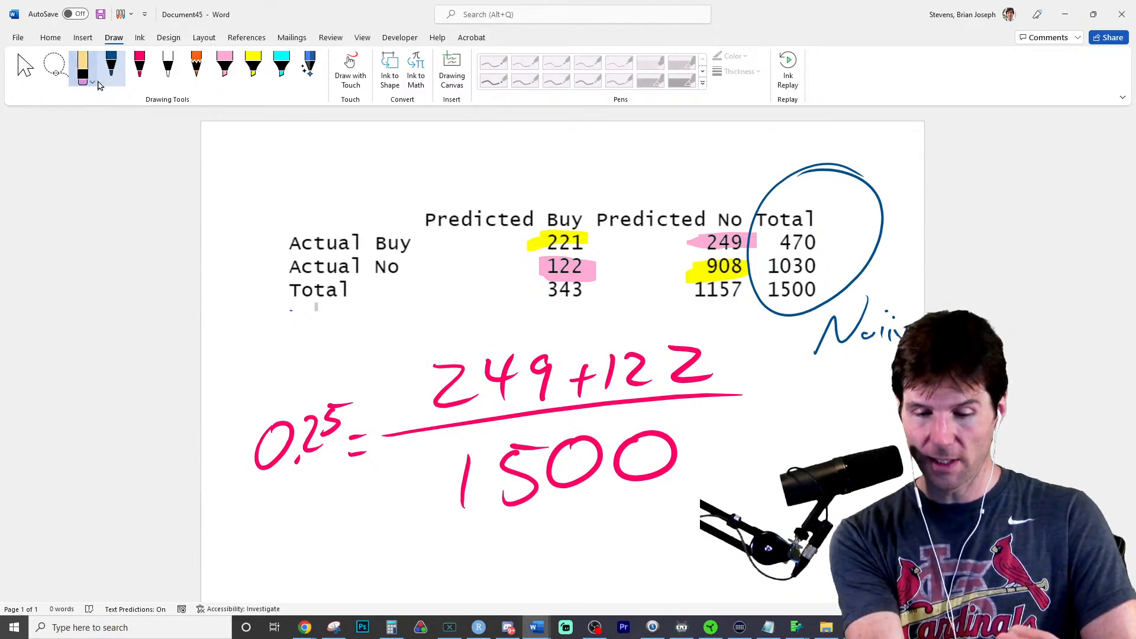
pyautogui.moveTo(878, 335); pyautogui.dragTo(891, 333)
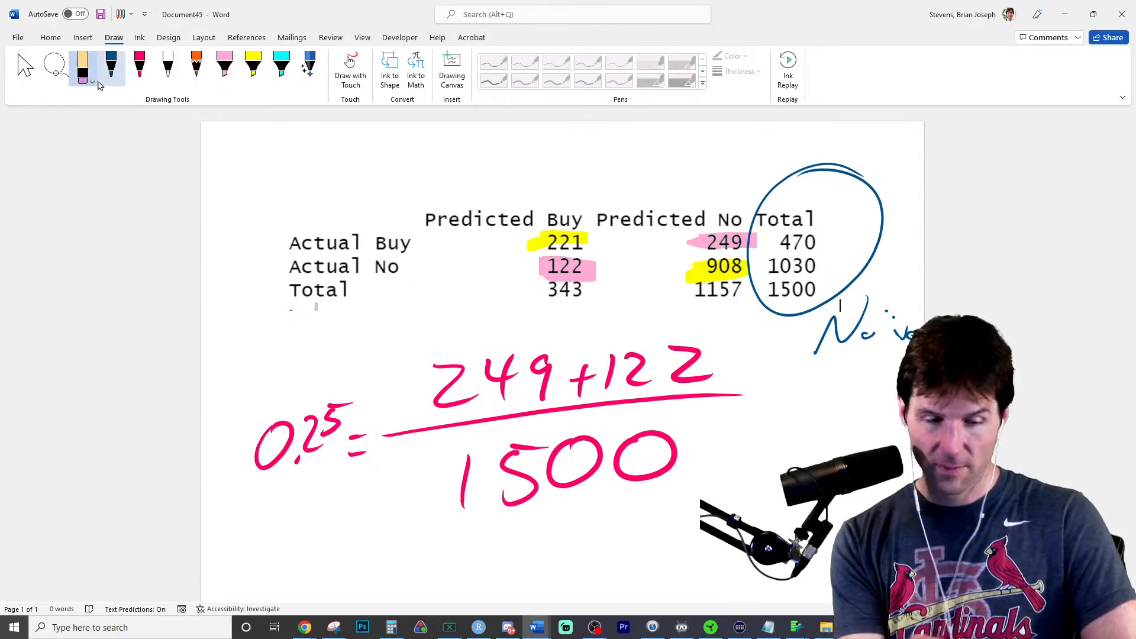
pyautogui.click(113, 71)
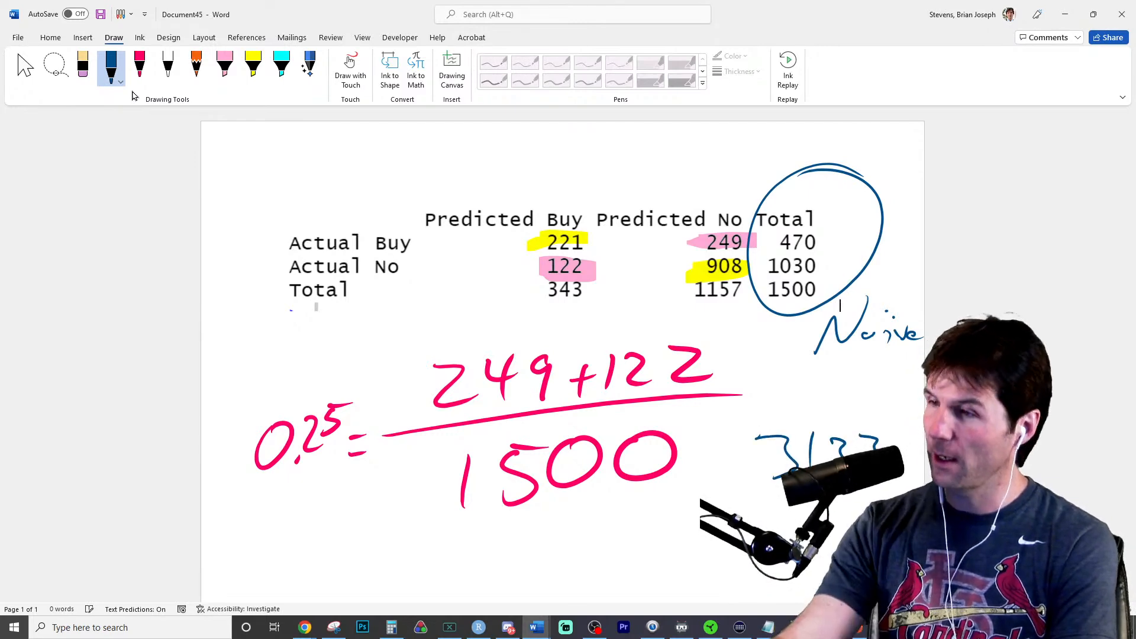
# - Draw a curved double-headed arrow in blue ink beneath the fraction, linking 0.25 to 31.33
pyautogui.moveTo(331, 524); pyautogui.dragTo(403, 528)
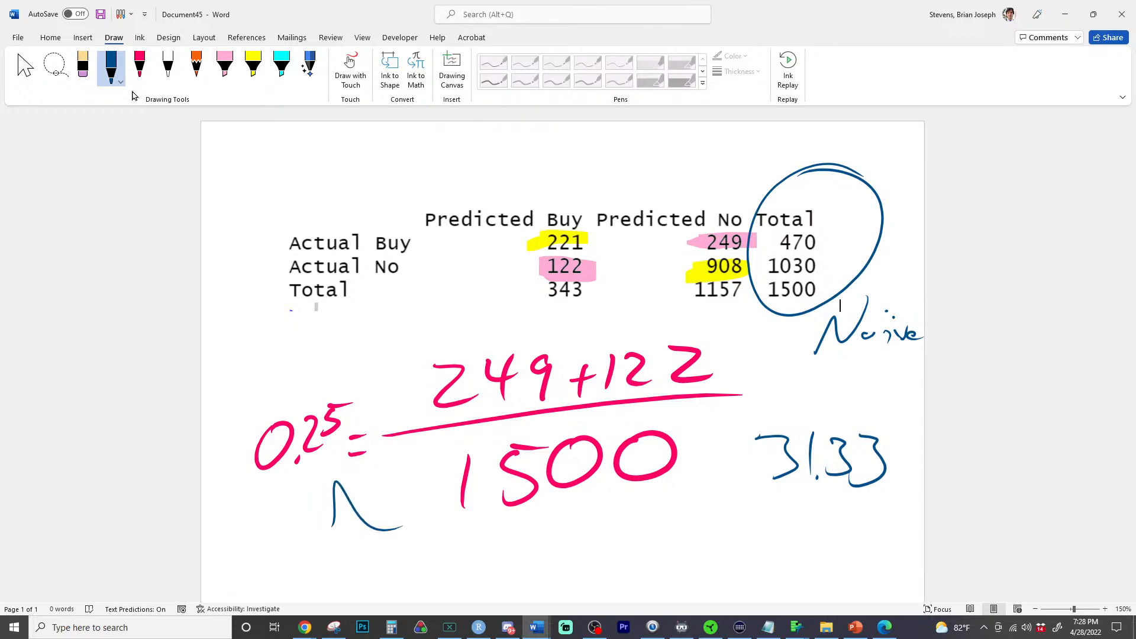
pyautogui.moveTo(335, 484)
pyautogui.mouseDown()
pyautogui.moveTo(568, 599)
pyautogui.moveTo(764, 519)
pyautogui.mouseUp()
pyautogui.moveTo(667, 521); pyautogui.dragTo(716, 577)
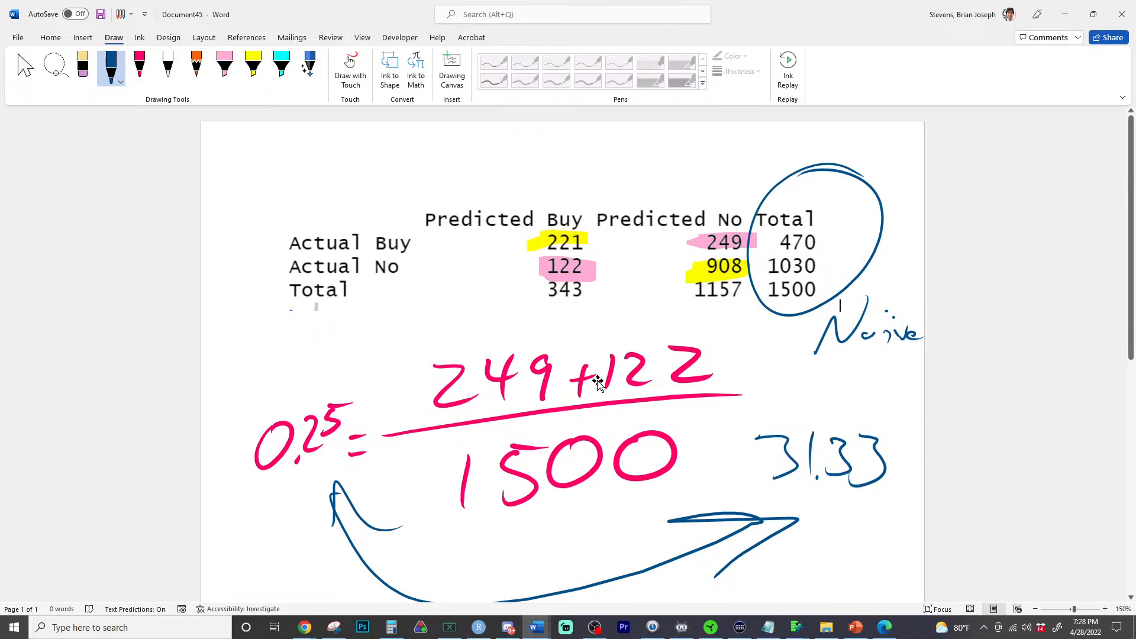
# - Switch to RStudio, add check_regression(M) on a new line below the #confusion_matrix comment, and run it
pyautogui.click(1065, 14)
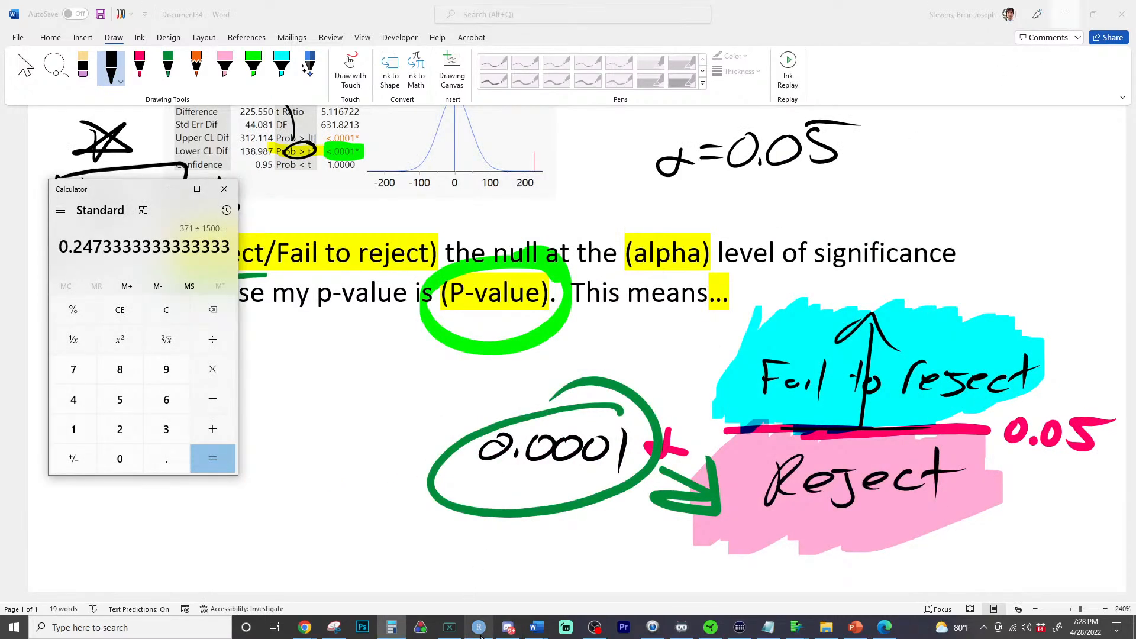
pyautogui.click(478, 629)
pyautogui.click(251, 187)
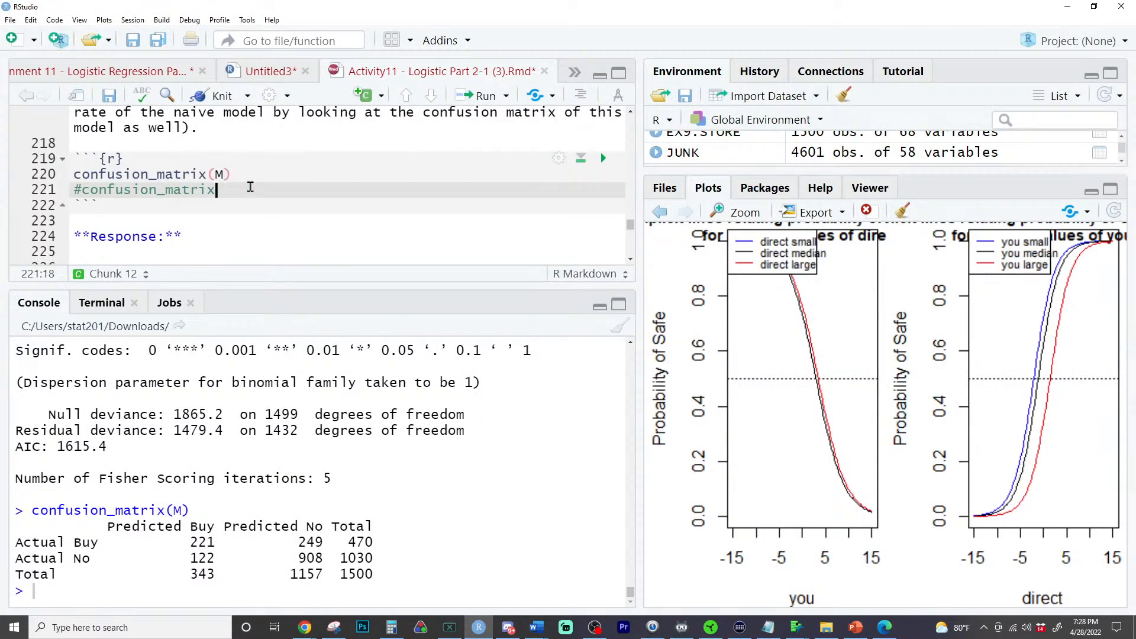
pyautogui.press('Return')
pyautogui.write('check')
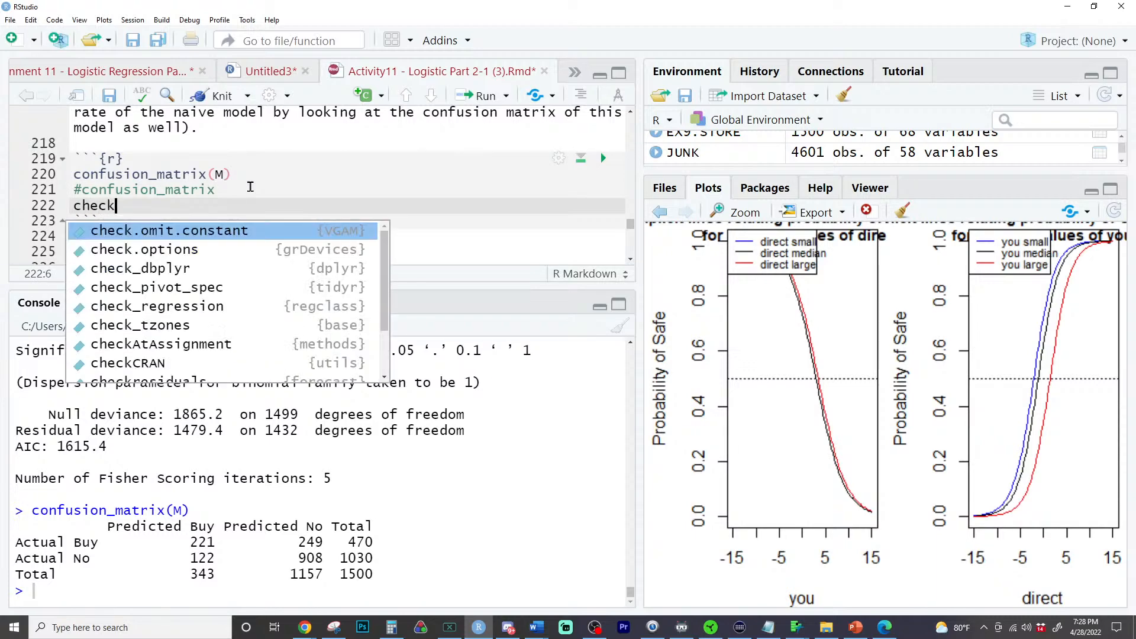
pyautogui.write('re')
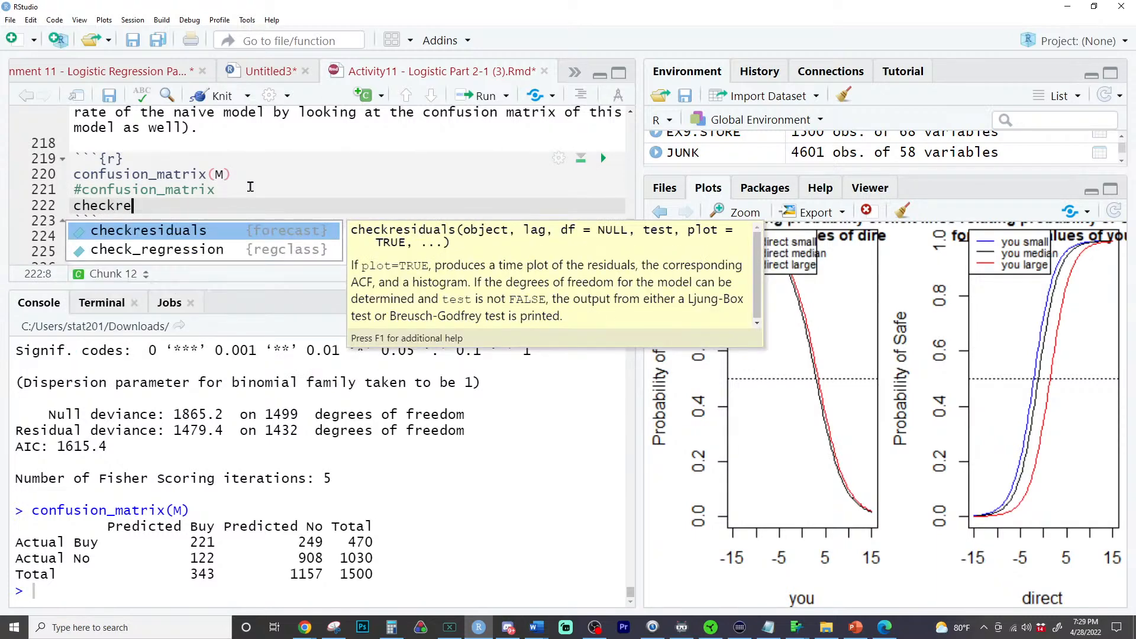
pyautogui.press('Down')
pyautogui.press('Return')
pyautogui.write('M')
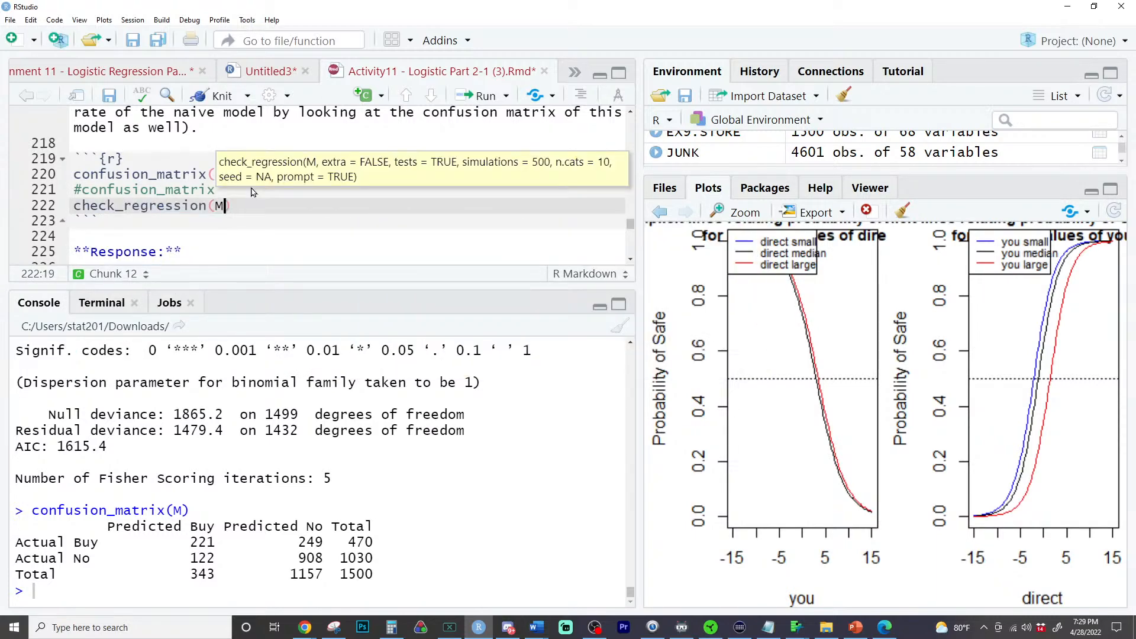
pyautogui.hotkey('ctrl', 'Return')
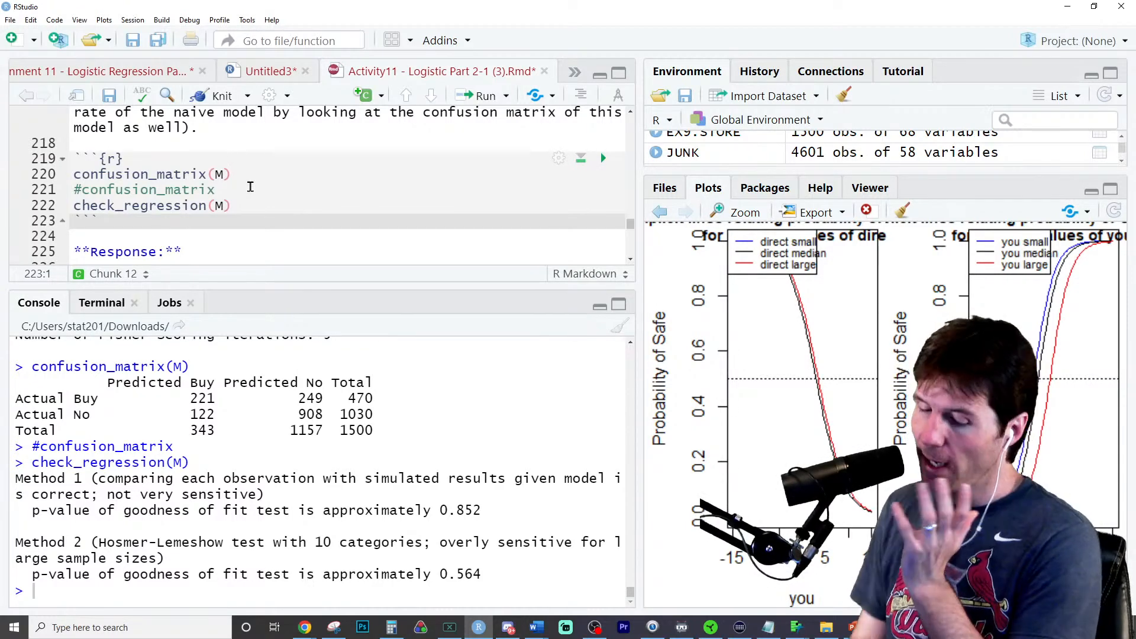
# - Switch to the logistic curve slide in Edge, redraw the B of the handwritten Bad, and mark a red X beside the null hypothesis
pyautogui.click(881, 627)
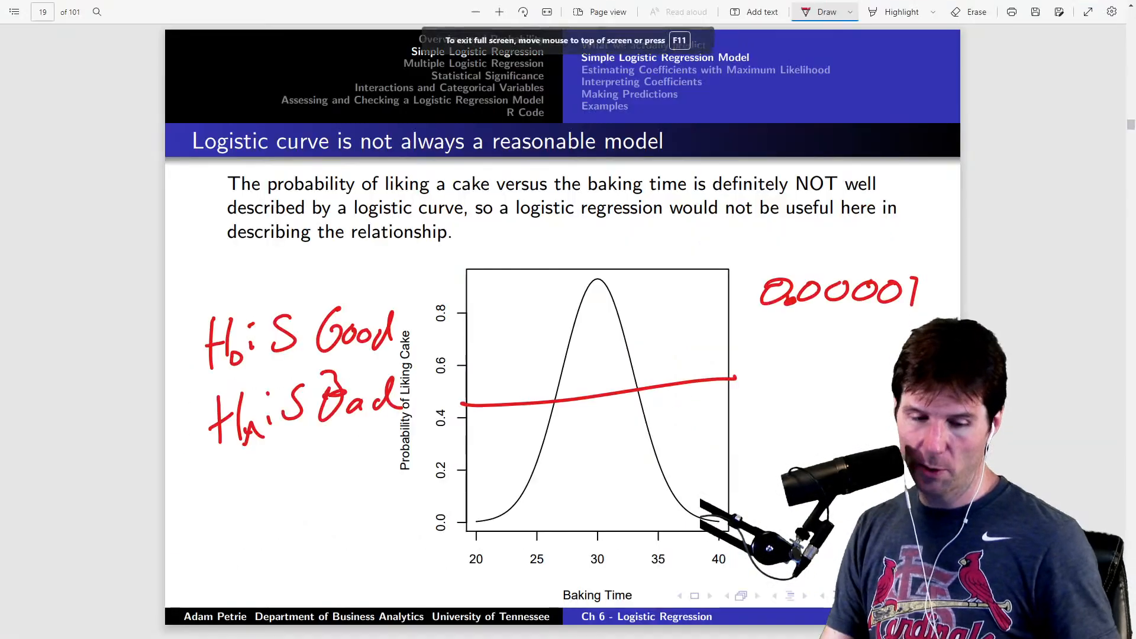
pyautogui.click(969, 12)
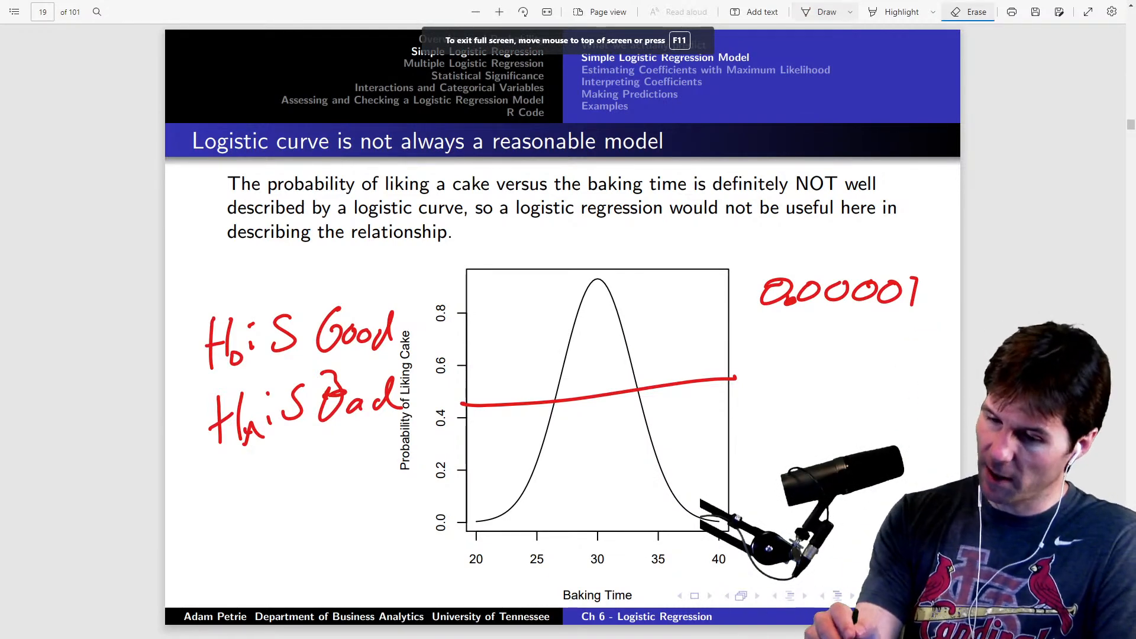
pyautogui.moveTo(291, 403)
pyautogui.mouseDown()
pyautogui.moveTo(335, 397)
pyautogui.moveTo(286, 423)
pyautogui.moveTo(335, 413)
pyautogui.moveTo(317, 381)
pyautogui.mouseUp()
pyautogui.click(822, 12)
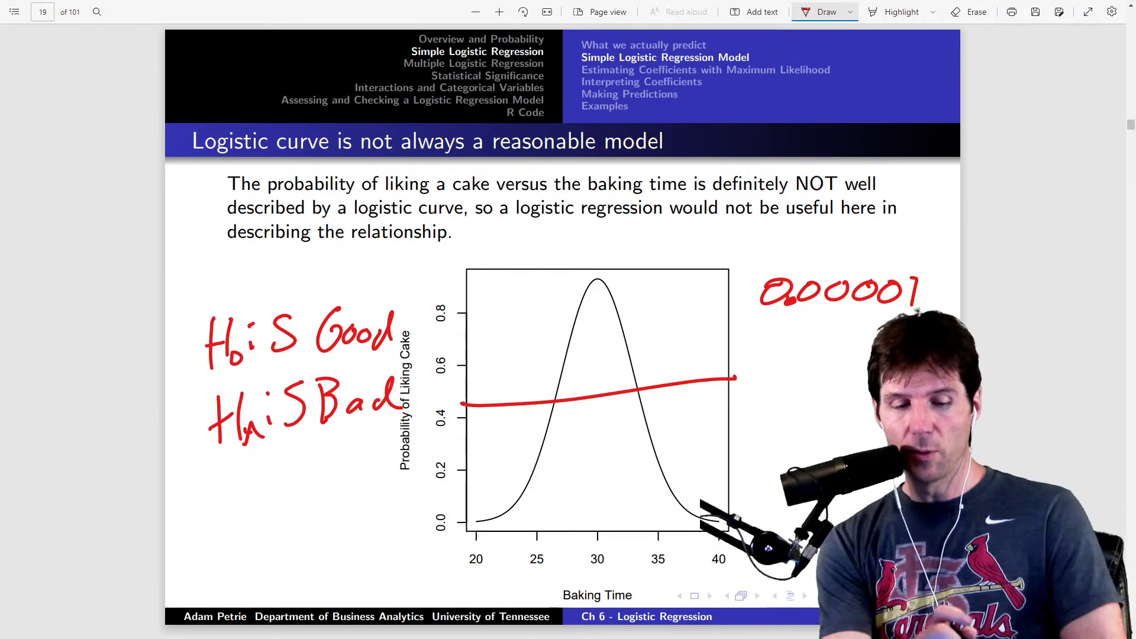
pyautogui.moveTo(168, 285); pyautogui.dragTo(199, 352)
pyautogui.moveTo(228, 266); pyautogui.dragTo(166, 358)
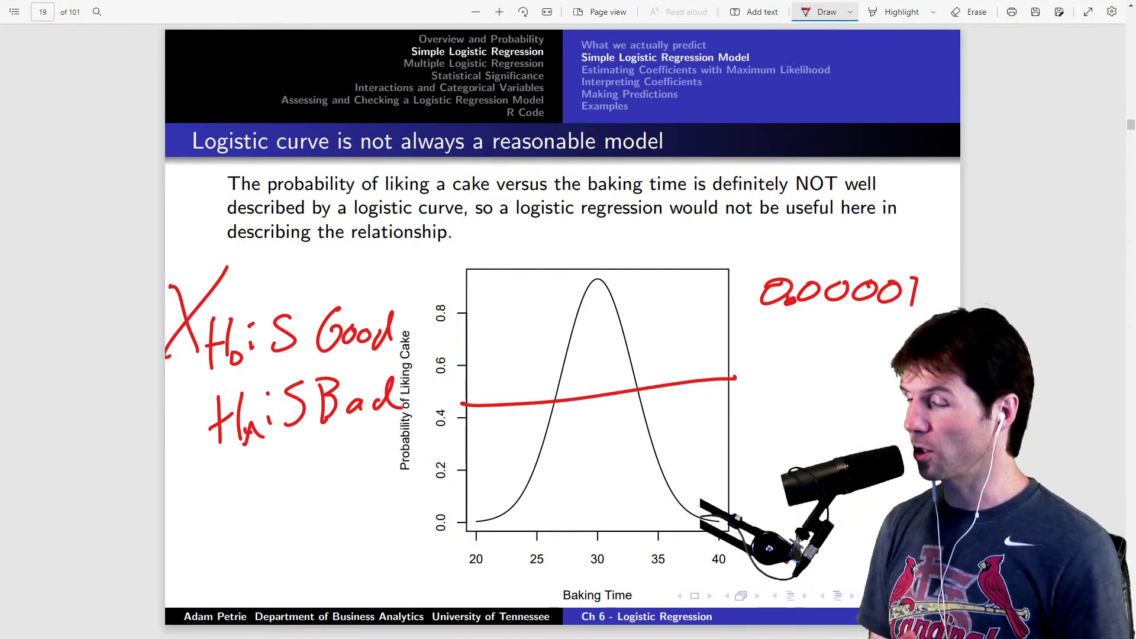
# - Return to RStudio, enlarge the script editor's height, and go to the Question 3 text
pyautogui.hotkey('alt', 'Tab')
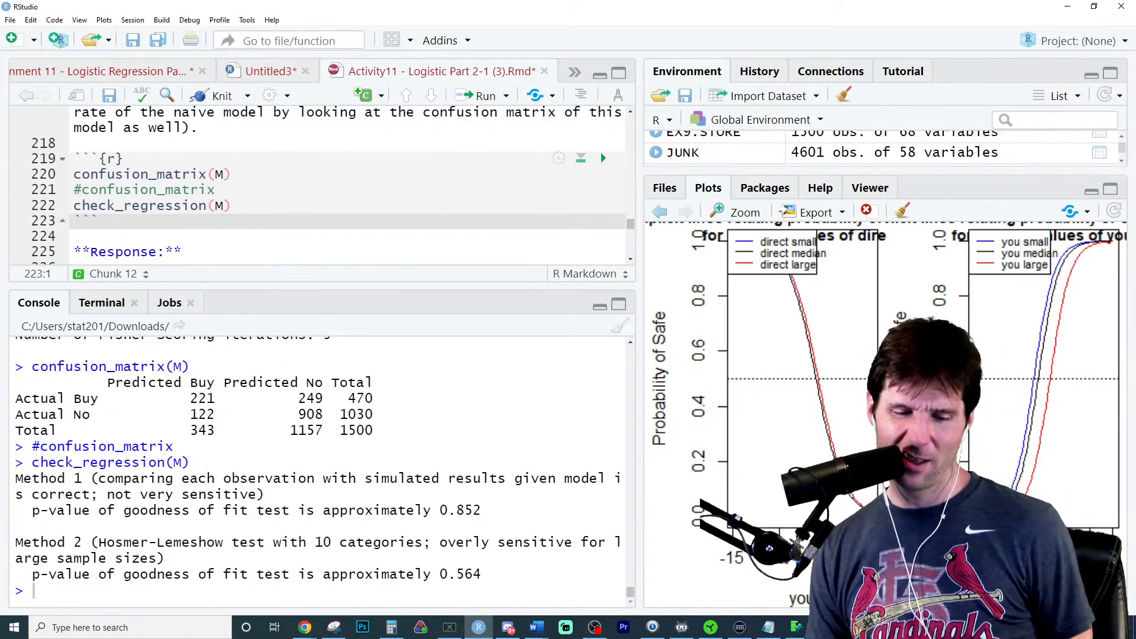
pyautogui.moveTo(462, 285); pyautogui.dragTo(455, 357)
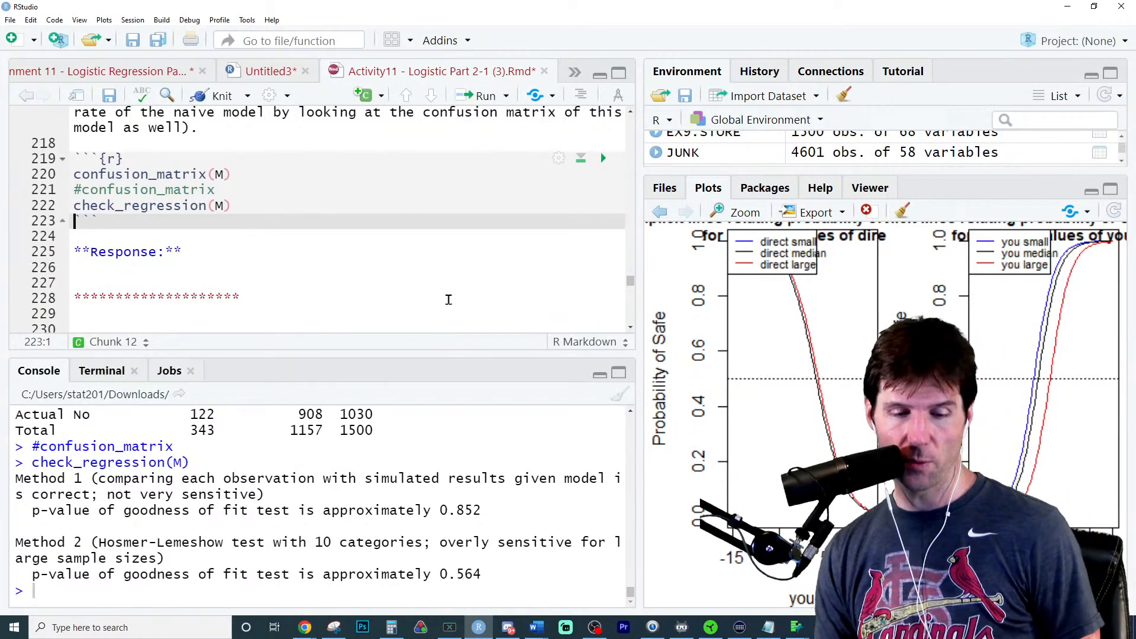
pyautogui.scroll(-5, 449, 300)
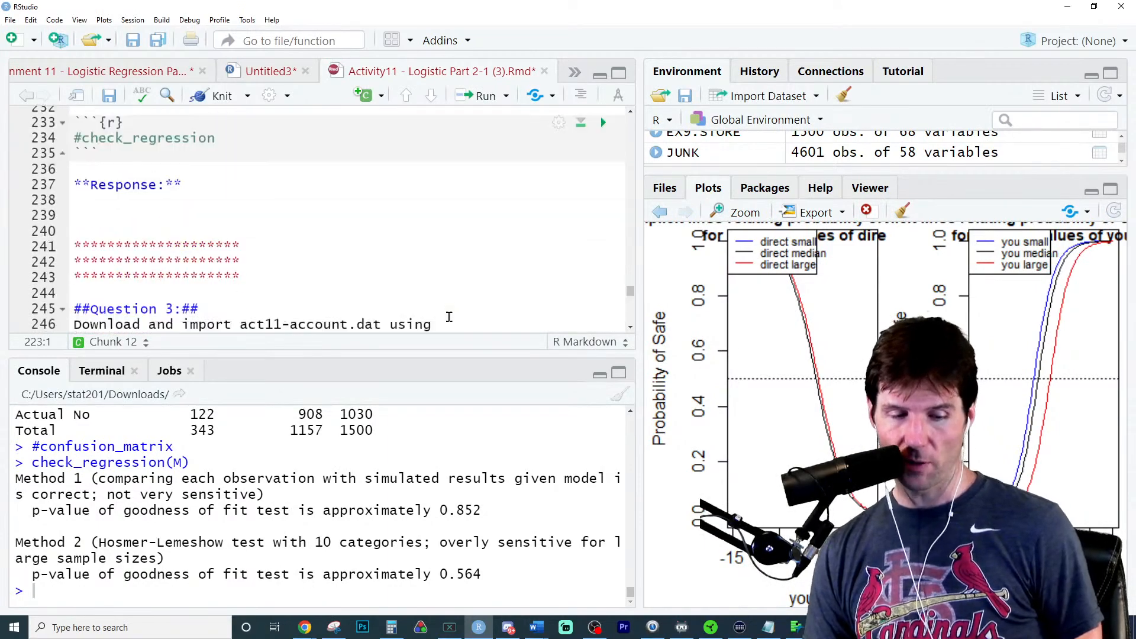
pyautogui.scroll(-3, 449, 317)
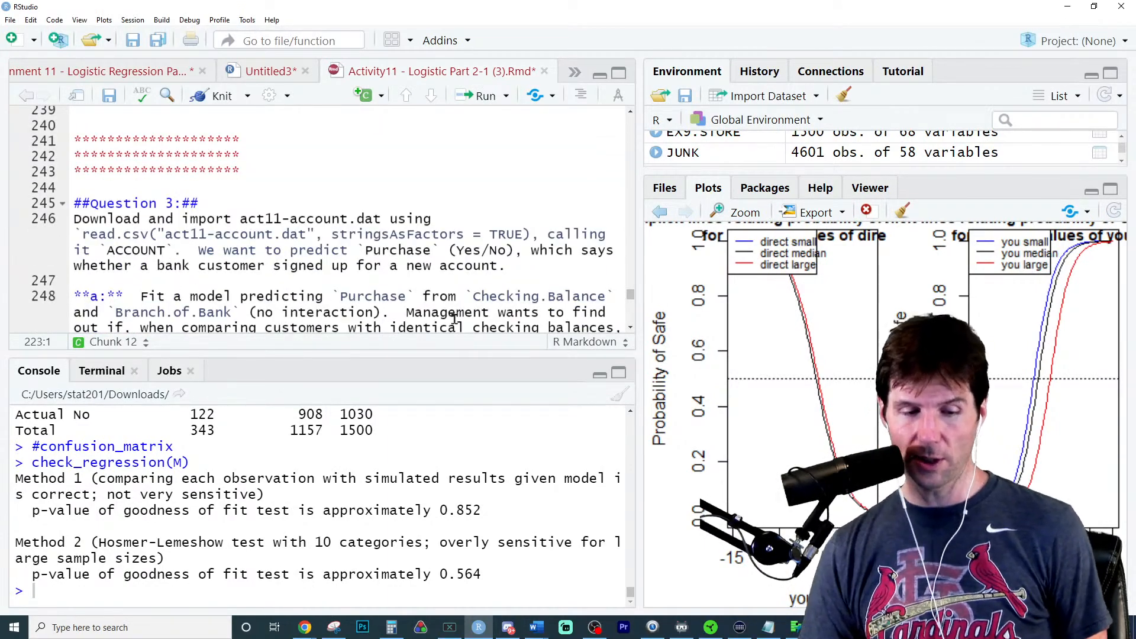
pyautogui.scroll(-1, 453, 316)
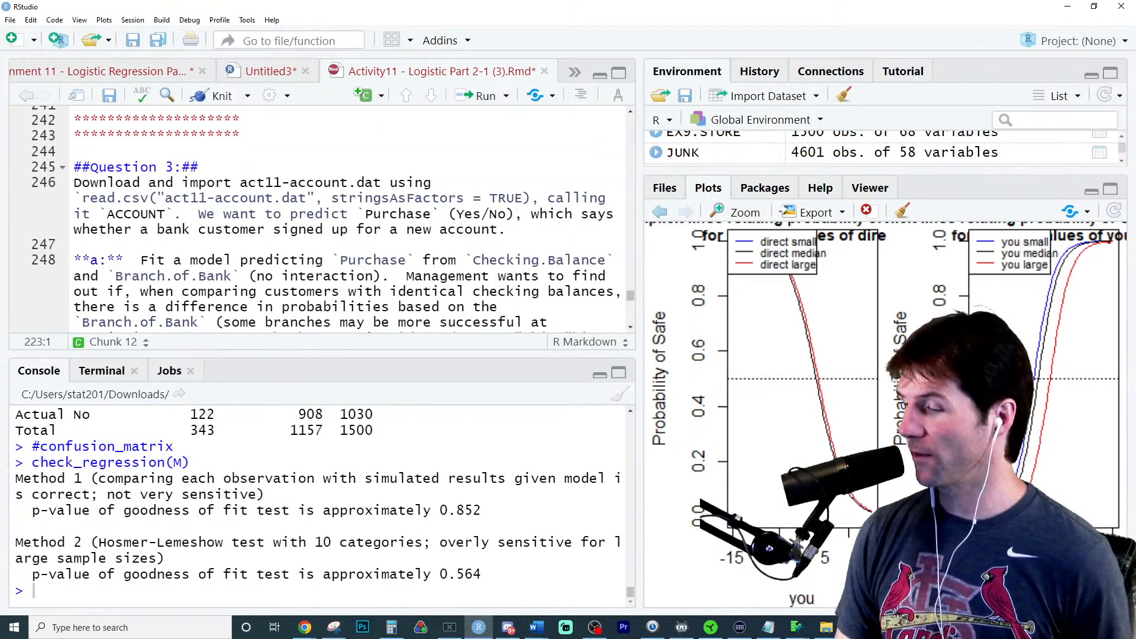
pyautogui.hotkey('alt', 'Tab')
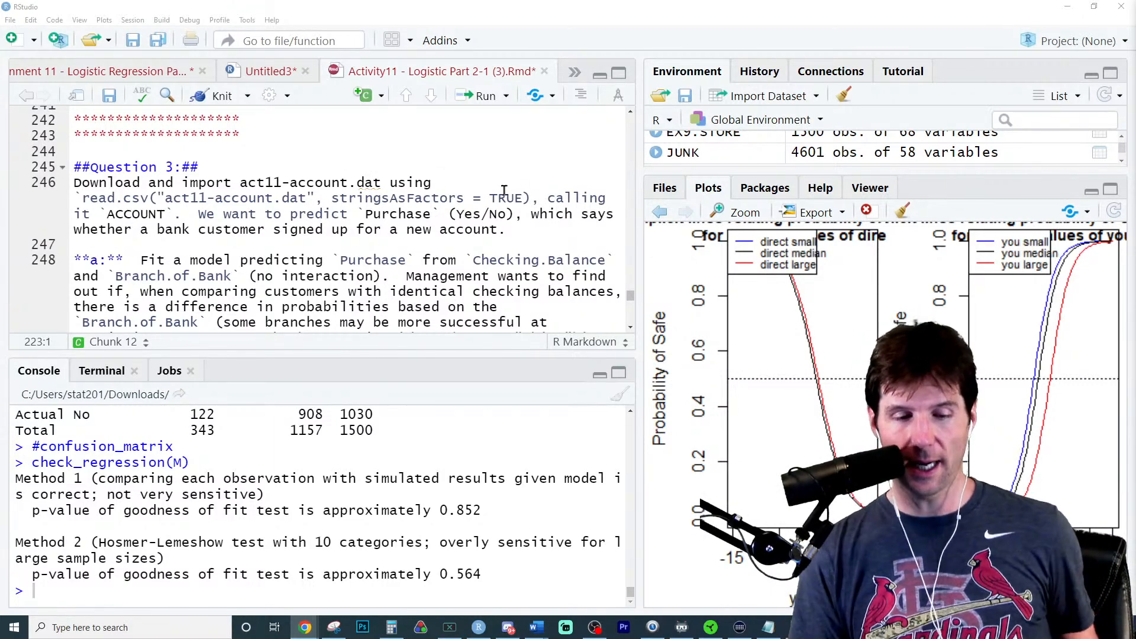
# - Copy Question 3's read.csv call into the top of its code chunk, assign it to ACCOUNT, and run the line
pyautogui.moveTo(531, 198); pyautogui.dragTo(83, 200)
pyautogui.hotkey('ctrl', 'c')
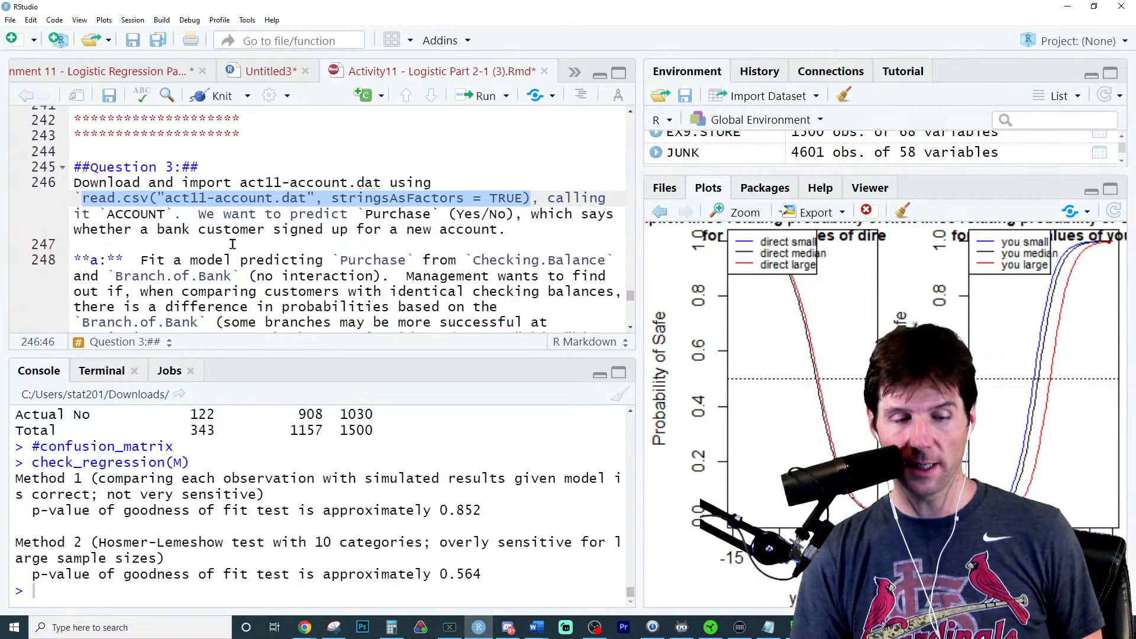
pyautogui.scroll(-3, 237, 243)
pyautogui.scroll(-1, 241, 244)
pyautogui.click(211, 285)
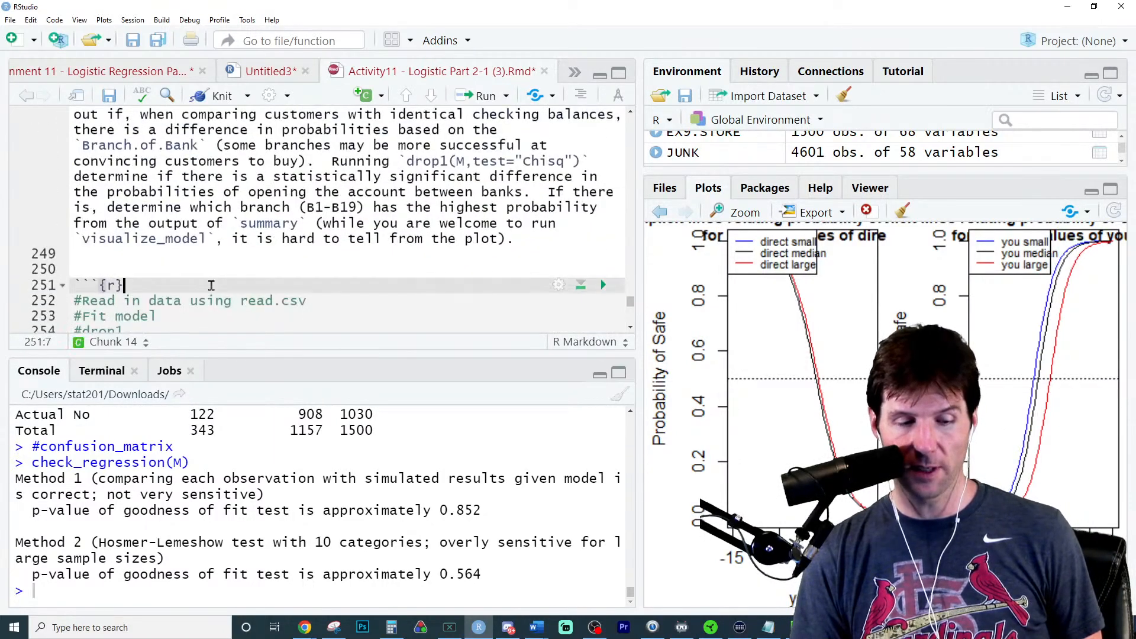
pyautogui.press('Return')
pyautogui.write('ACCOUNT <-')
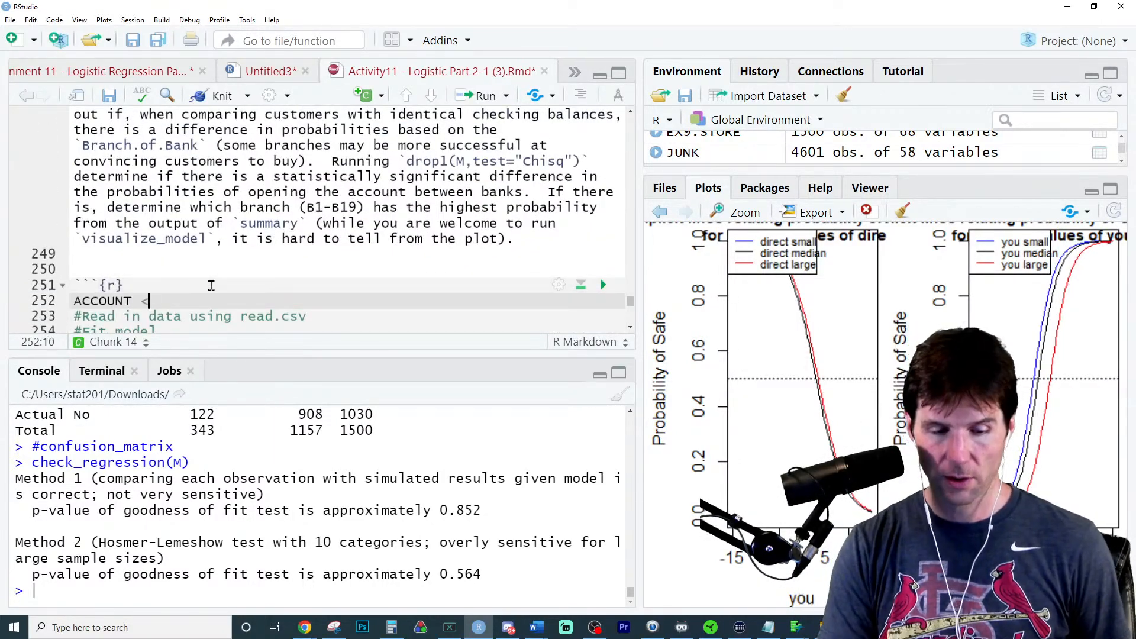
pyautogui.hotkey('ctrl', 'v')
pyautogui.hotkey('ctrl', 'Return')
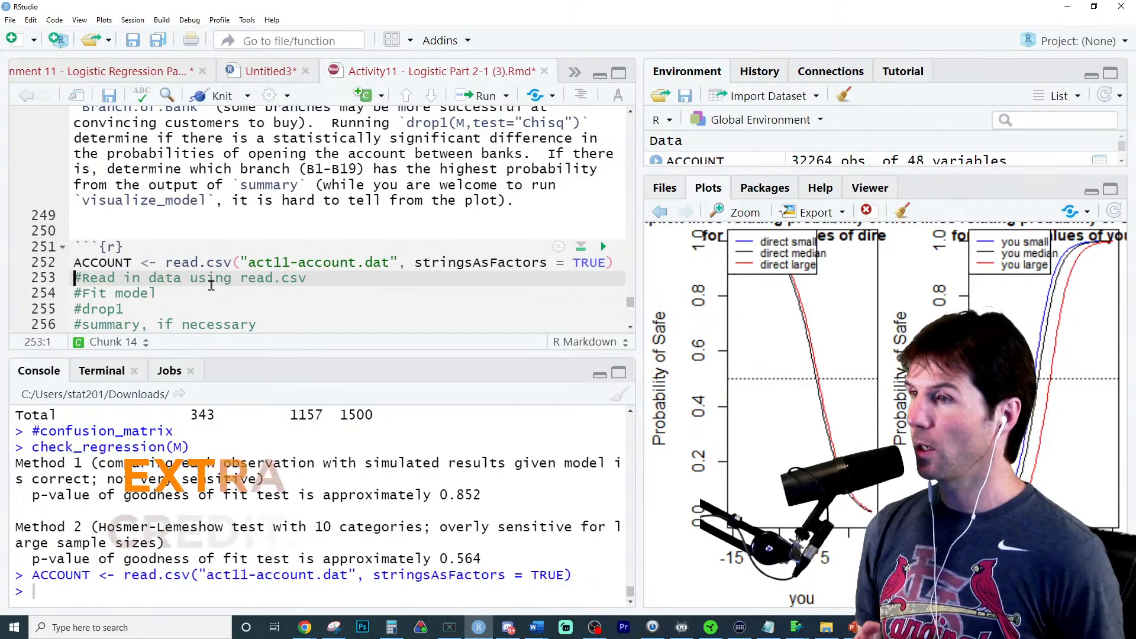
# - Change the imported file name to act11-account1.dat and rerun the ACCOUNT line
pyautogui.click(356, 263)
pyautogui.write('1')
pyautogui.hotkey('ctrl', 'Return')
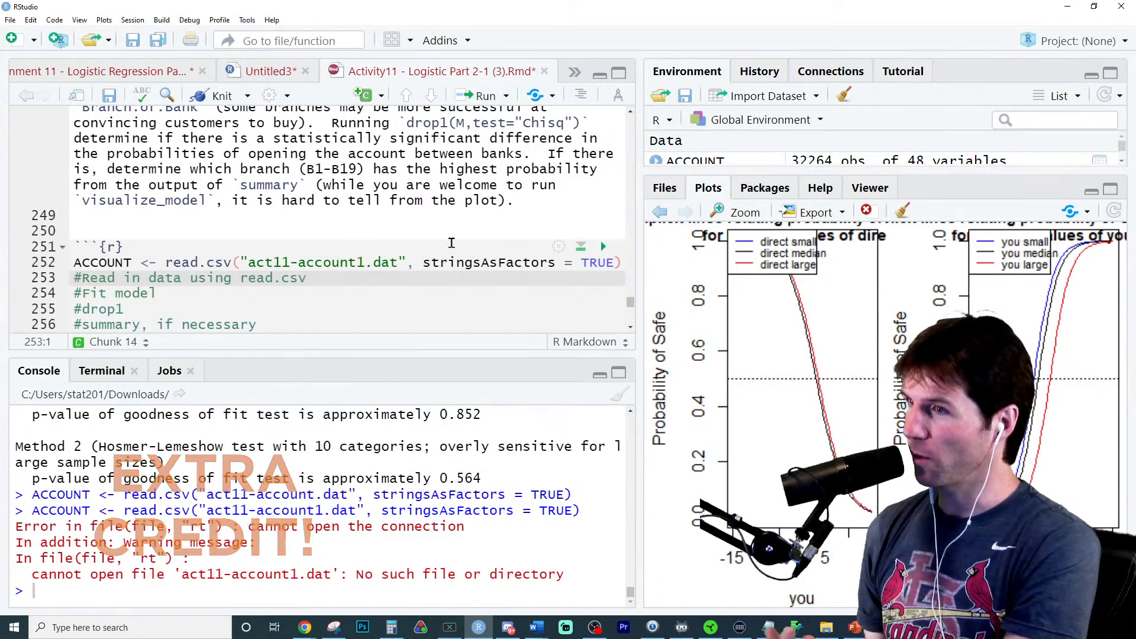
# - Insert an empty line above the ACCOUNT import in the Question 3 chunk
pyautogui.click(302, 245)
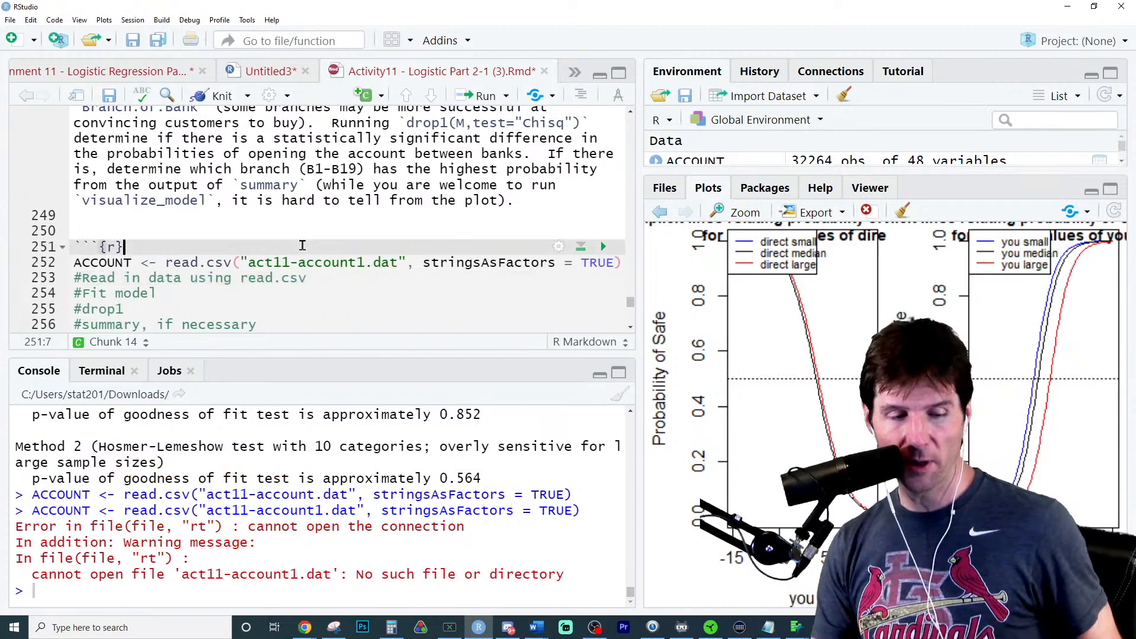
pyautogui.press('Return')
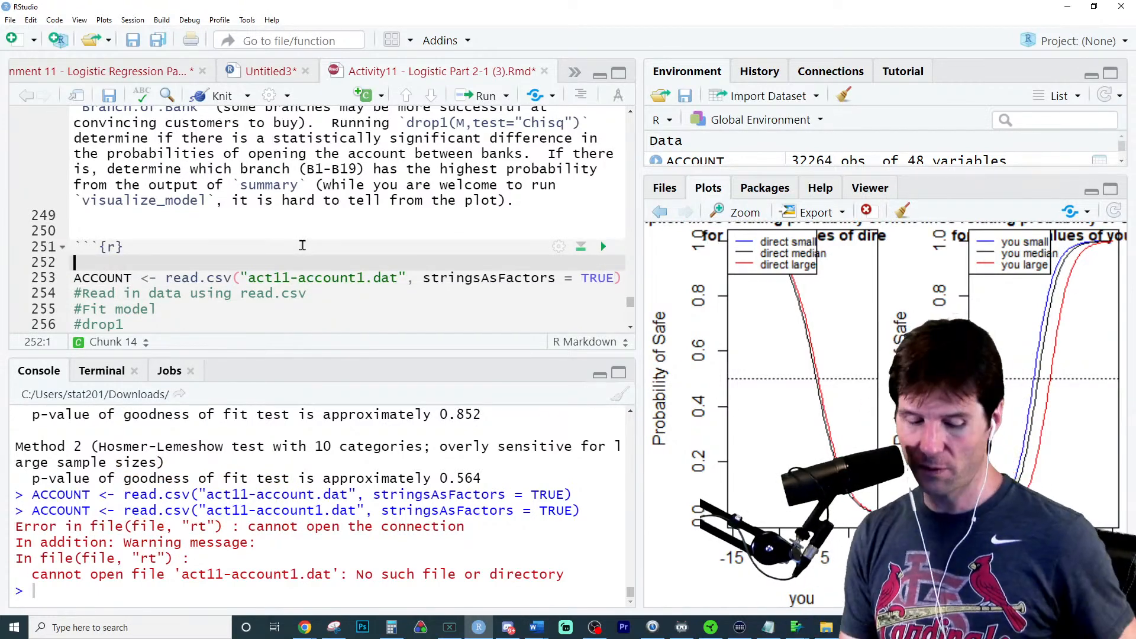
pyautogui.write('read')
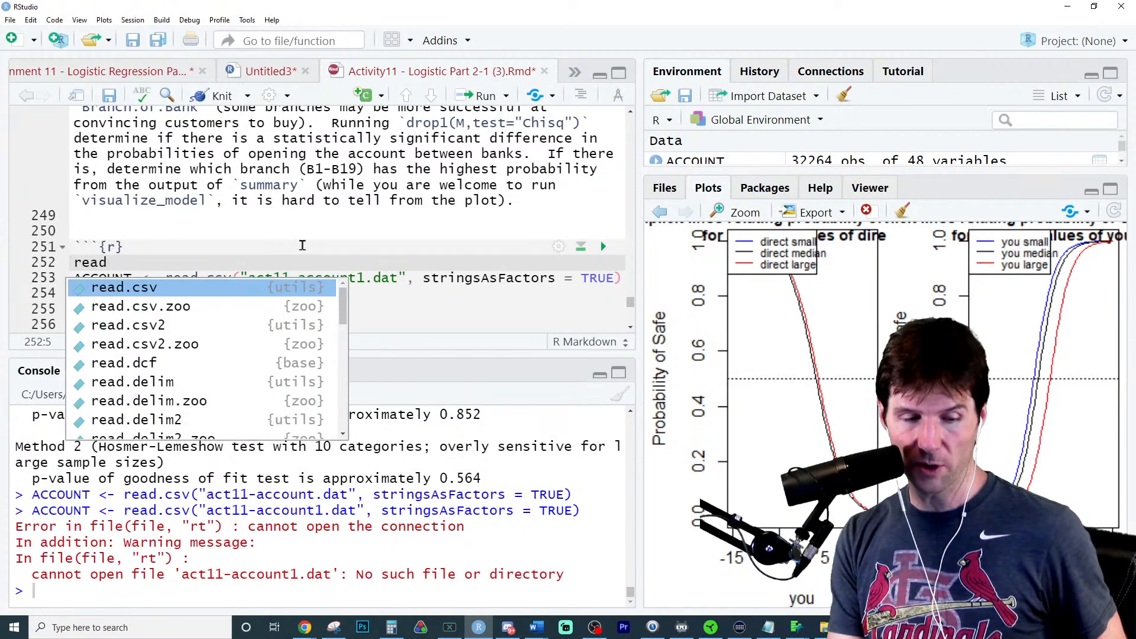
pyautogui.write('x')
pyautogui.press('Tab')
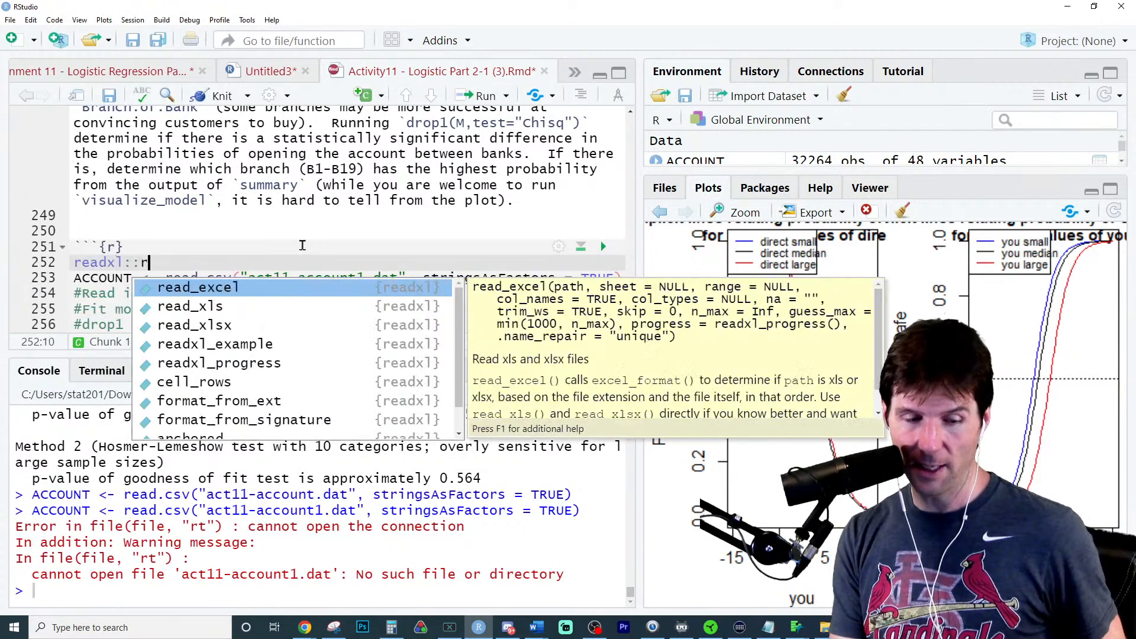
pyautogui.write('read')
pyautogui.press('Down')
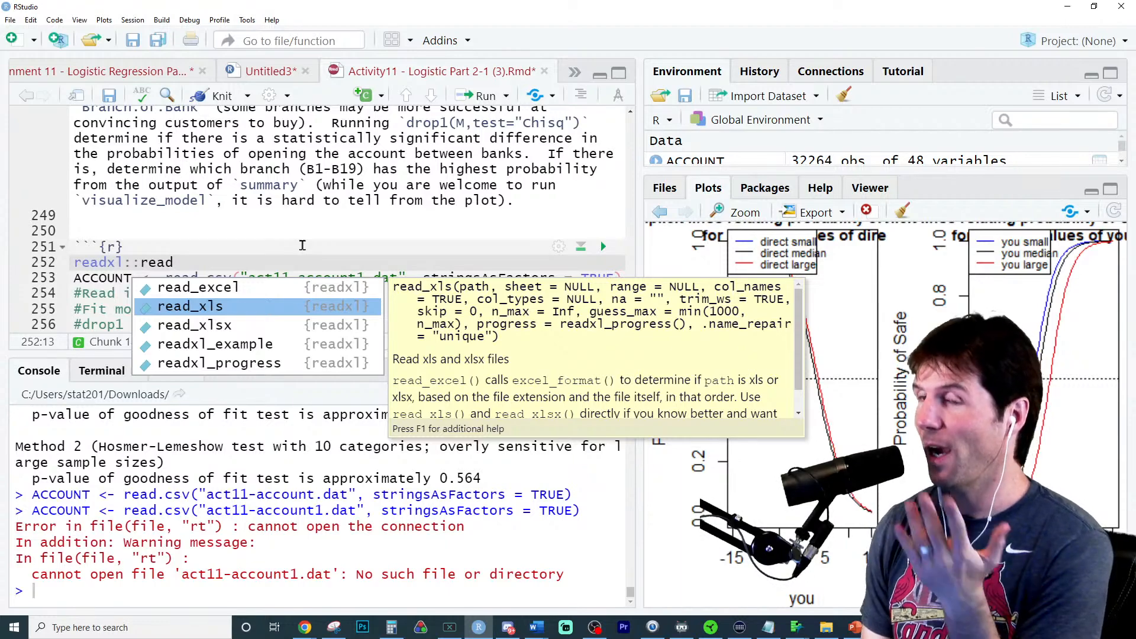
pyautogui.press('BackSpace')
pyautogui.press('BackSpace')
pyautogui.press('BackSpace')
pyautogui.press('BackSpace')
pyautogui.press('BackSpace')
pyautogui.press('BackSpace')
pyautogui.press('BackSpace')
pyautogui.press('BackSpace')
pyautogui.press('BackSpace')
pyautogui.press('BackSpace')
pyautogui.press('BackSpace')
pyautogui.press('BackSpace')
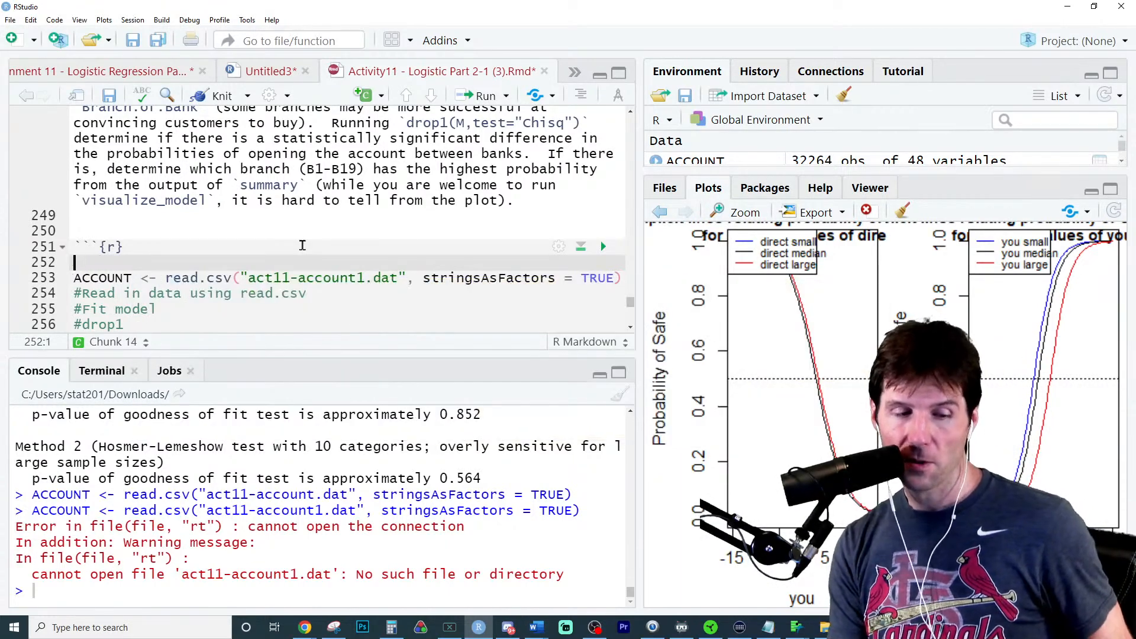
# - Add library(readxl) and library(writexl) above the ACCOUNT import and run both lines
pyautogui.write('library(read')
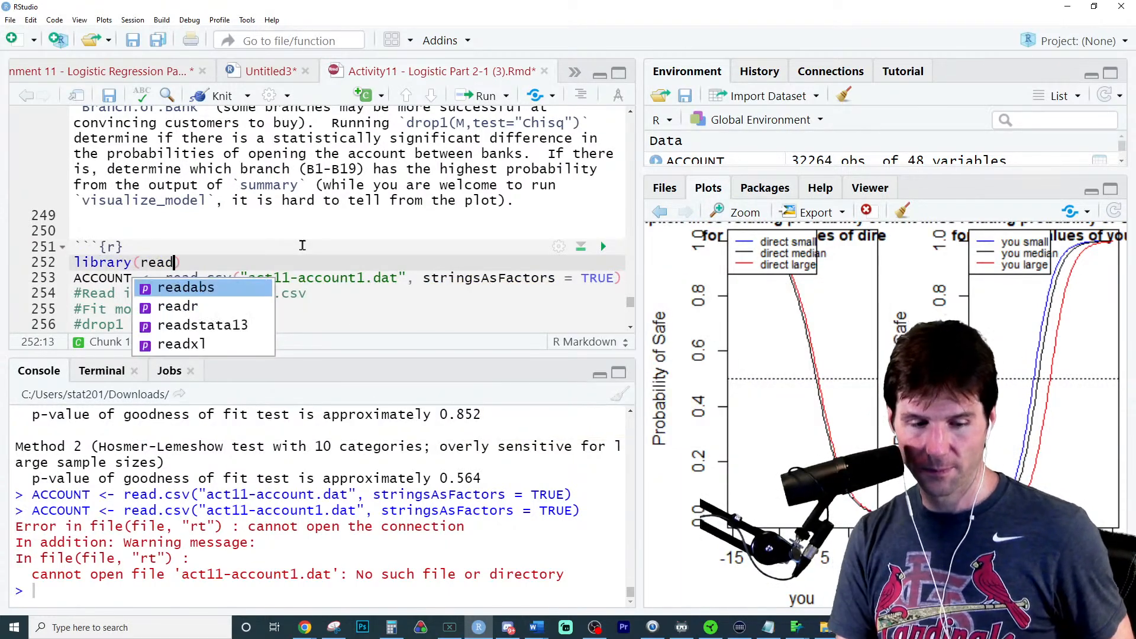
pyautogui.press('Down')
pyautogui.press('Down')
pyautogui.press('Return')
pyautogui.hotkey('ctrl', 'Return')
pyautogui.press('Return')
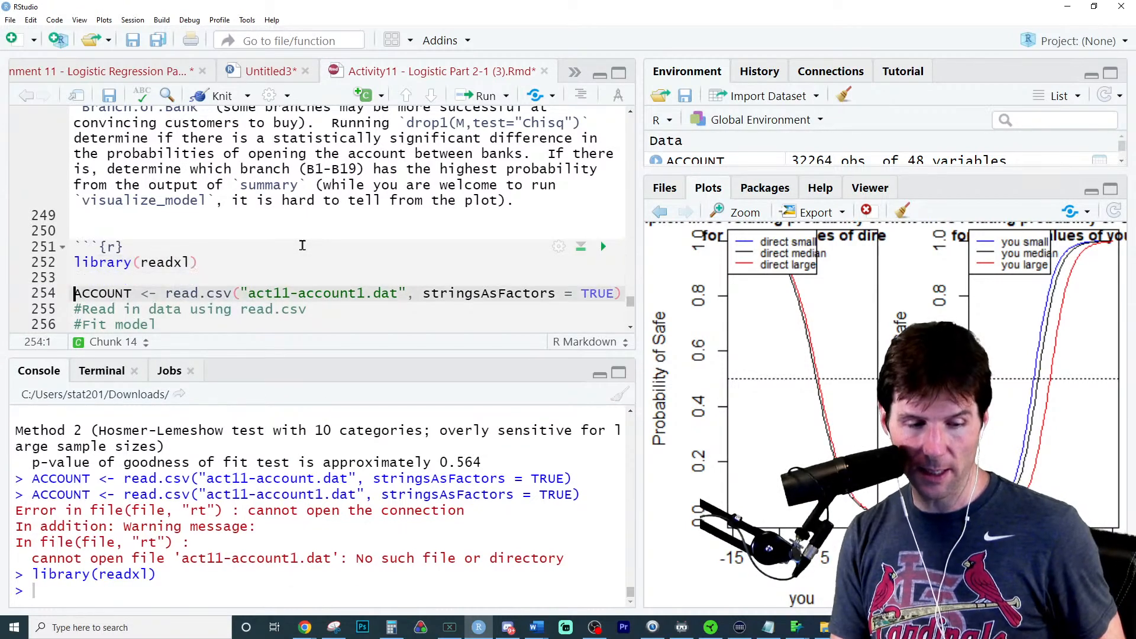
pyautogui.write('library(write')
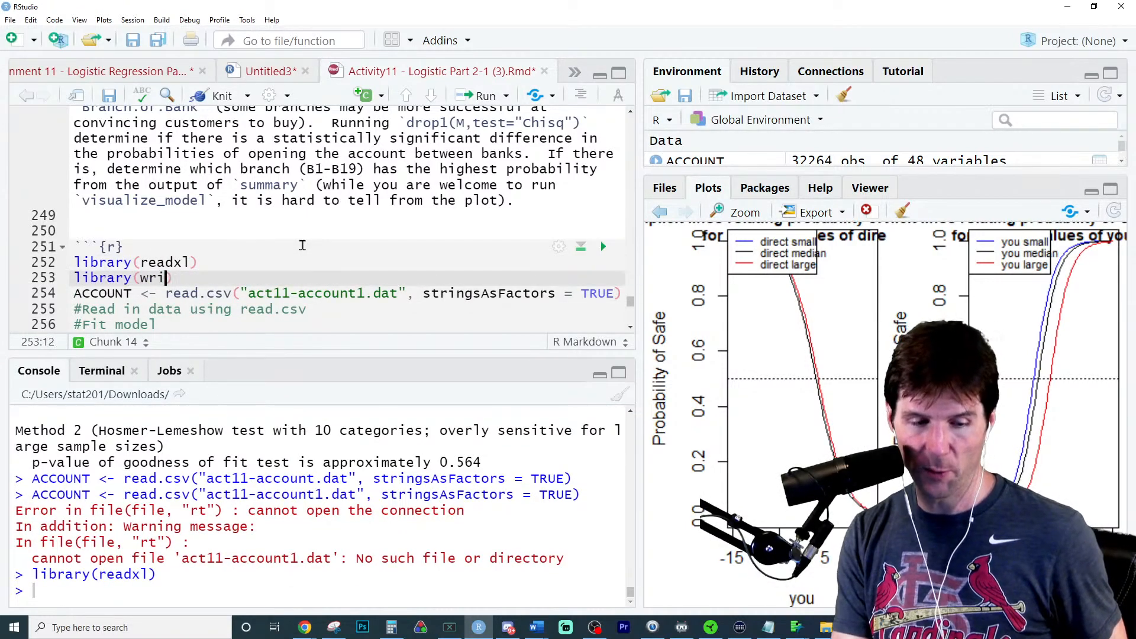
pyautogui.press('Return')
pyautogui.hotkey('ctrl', 'Return')
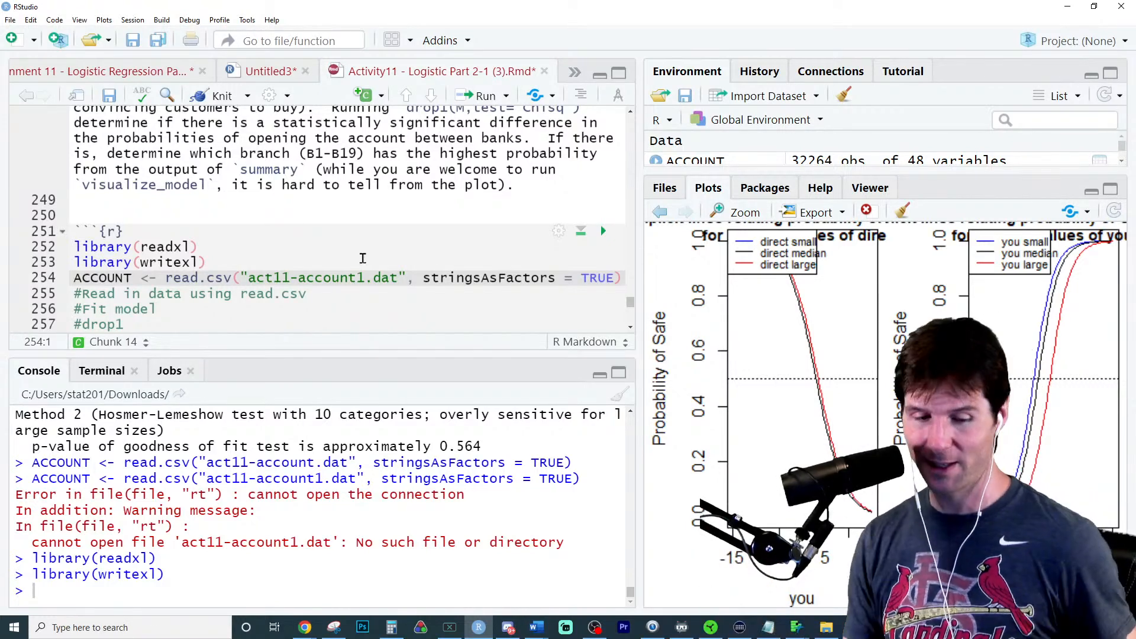
# - Add write_xlsx(ACCOUNT,"Account.xlsx") below the library calls and run it
pyautogui.click(322, 247)
pyautogui.click(311, 263)
pyautogui.press('Return')
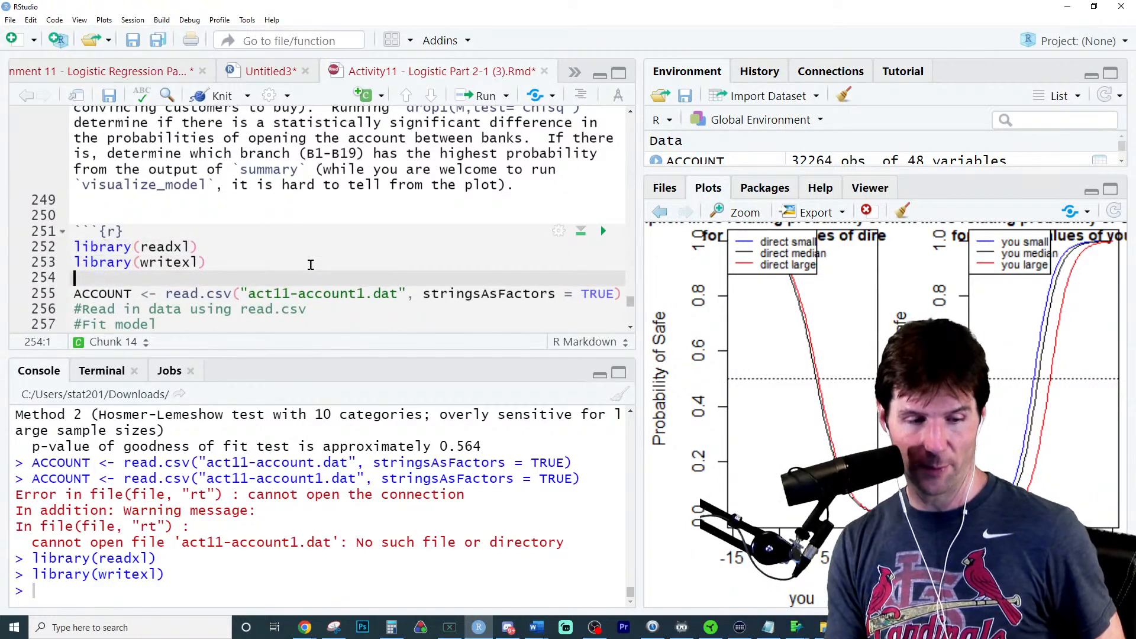
pyautogui.write('writex')
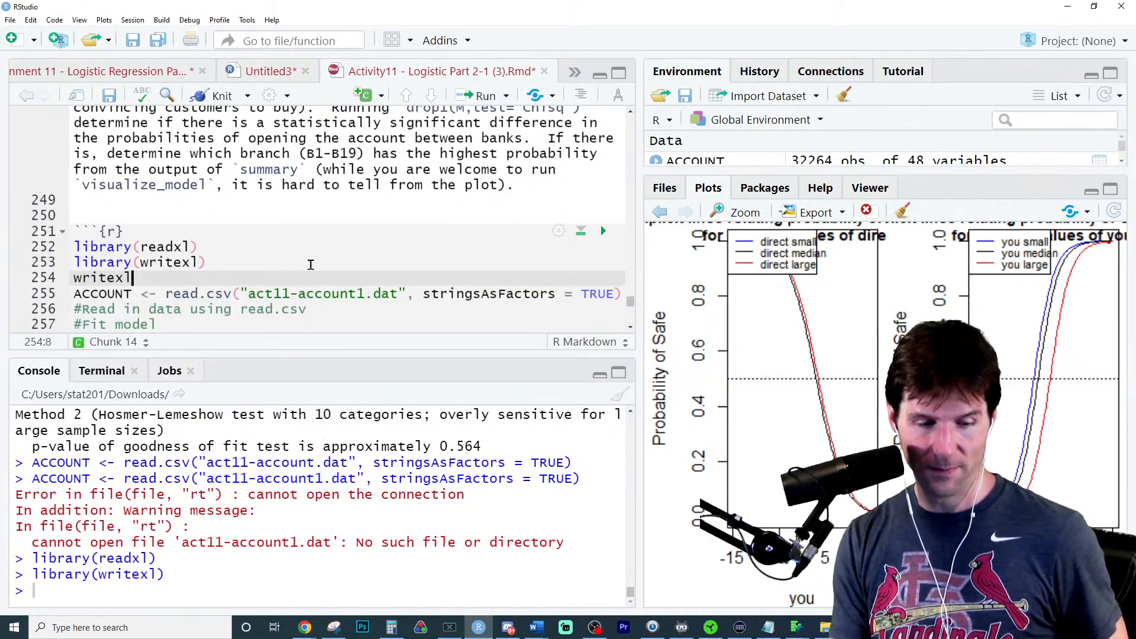
pyautogui.press('Down')
pyautogui.press('Return')
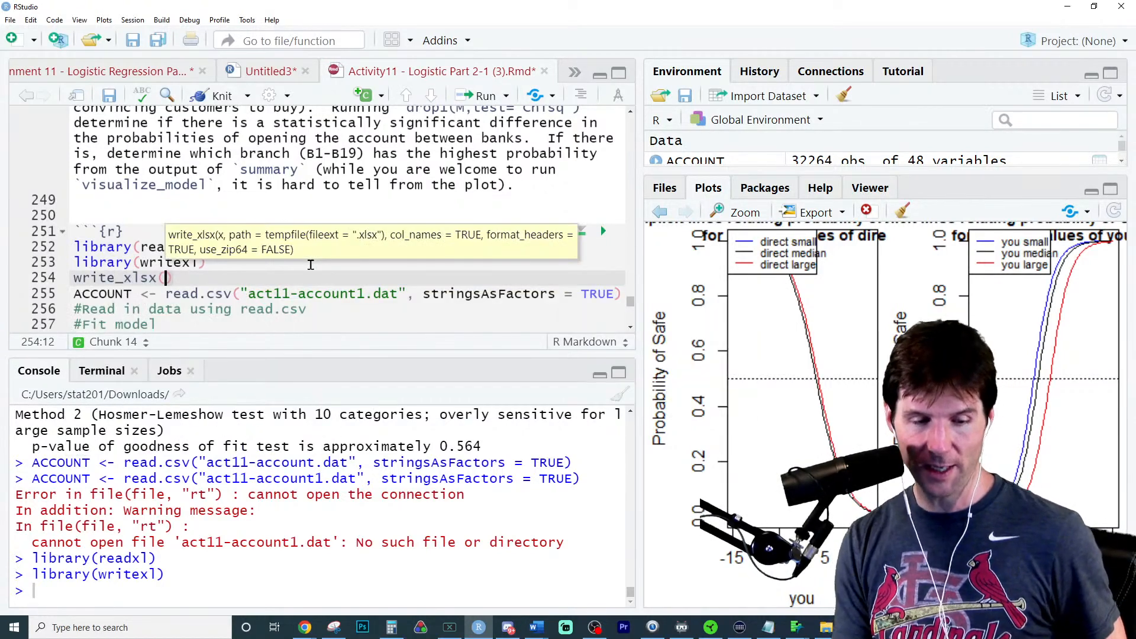
pyautogui.write('ACCOU')
pyautogui.write('NT,"')
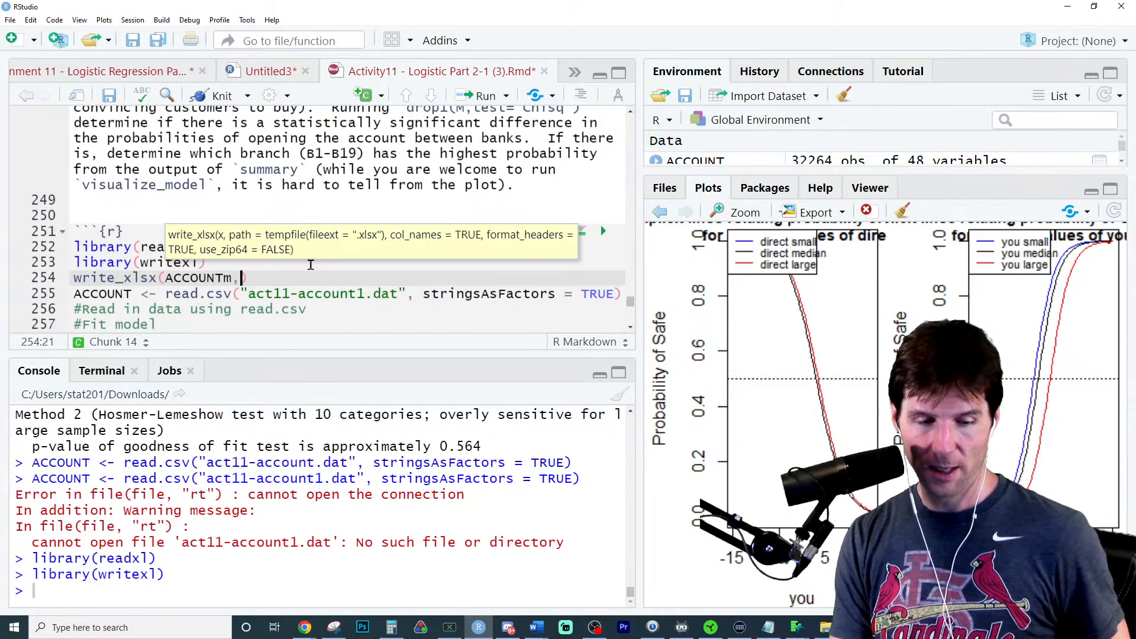
pyautogui.write('A')
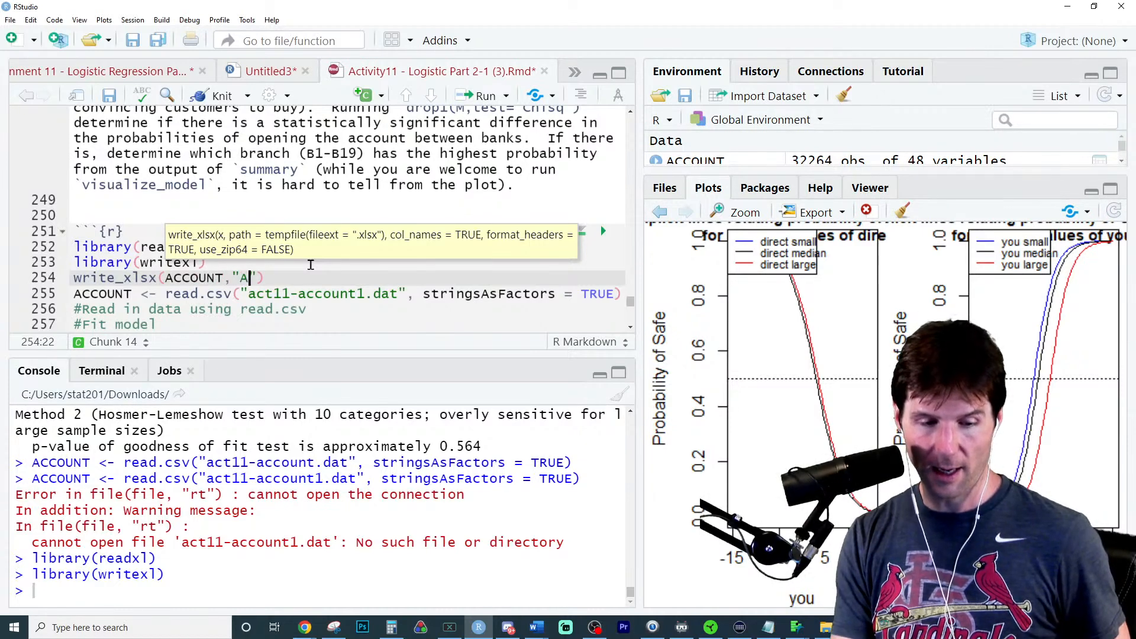
pyautogui.write('ccount.xlsx')
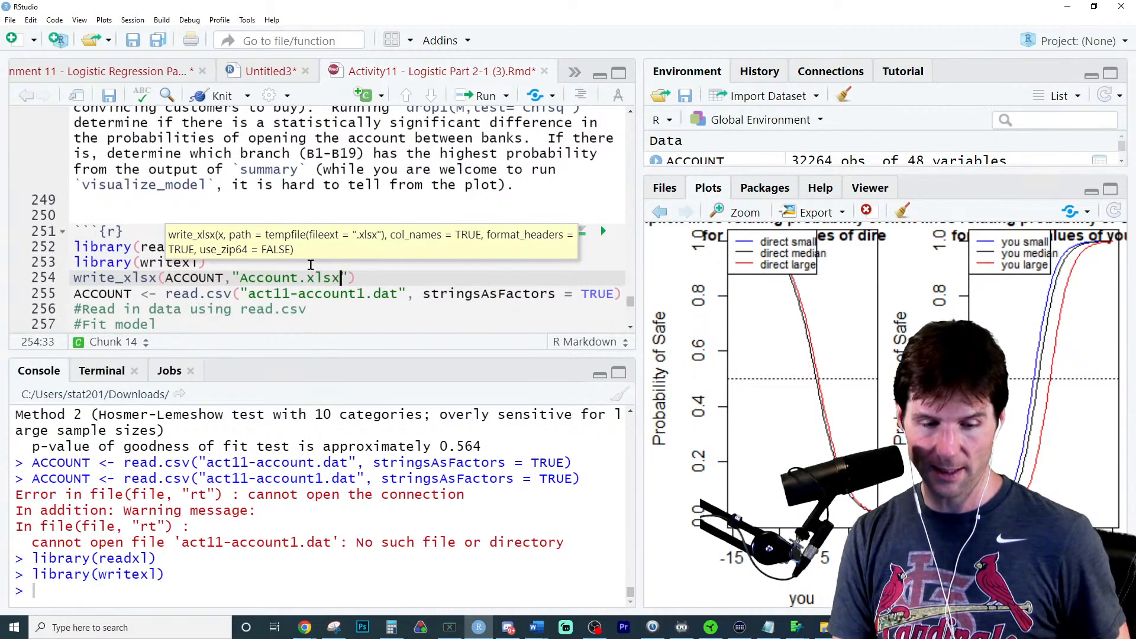
pyautogui.hotkey('ctrl', 'Return')
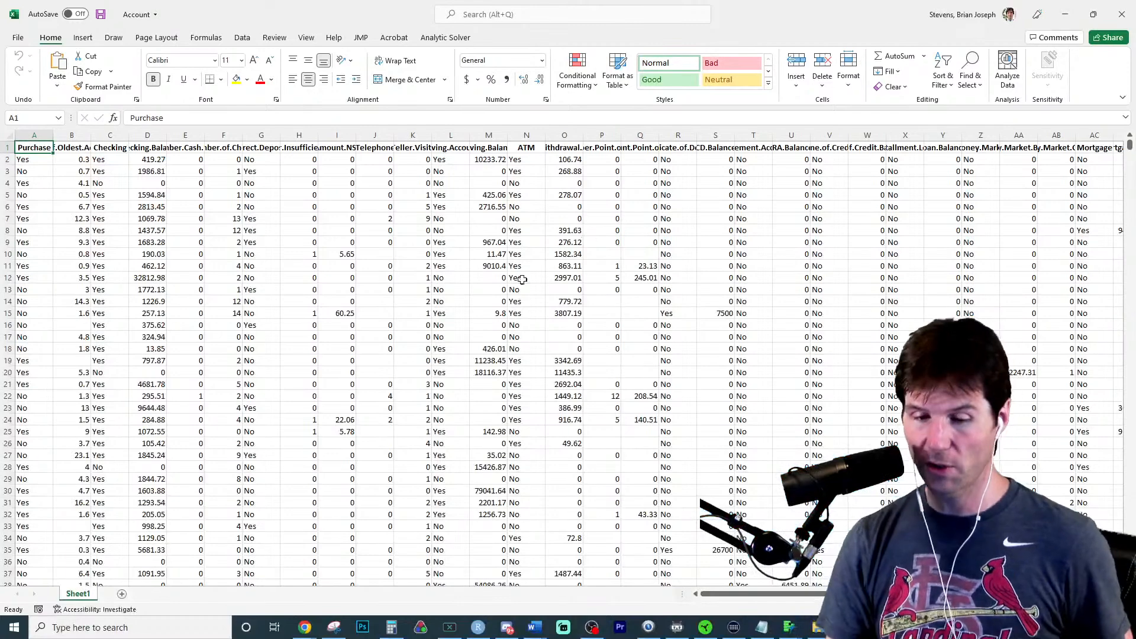
# - Examine the exported Account workbook at a larger zoom in Excel, and close it to return to RStudio
pyautogui.scroll(5, 318, 350)
pyautogui.scroll(3, 318, 351)
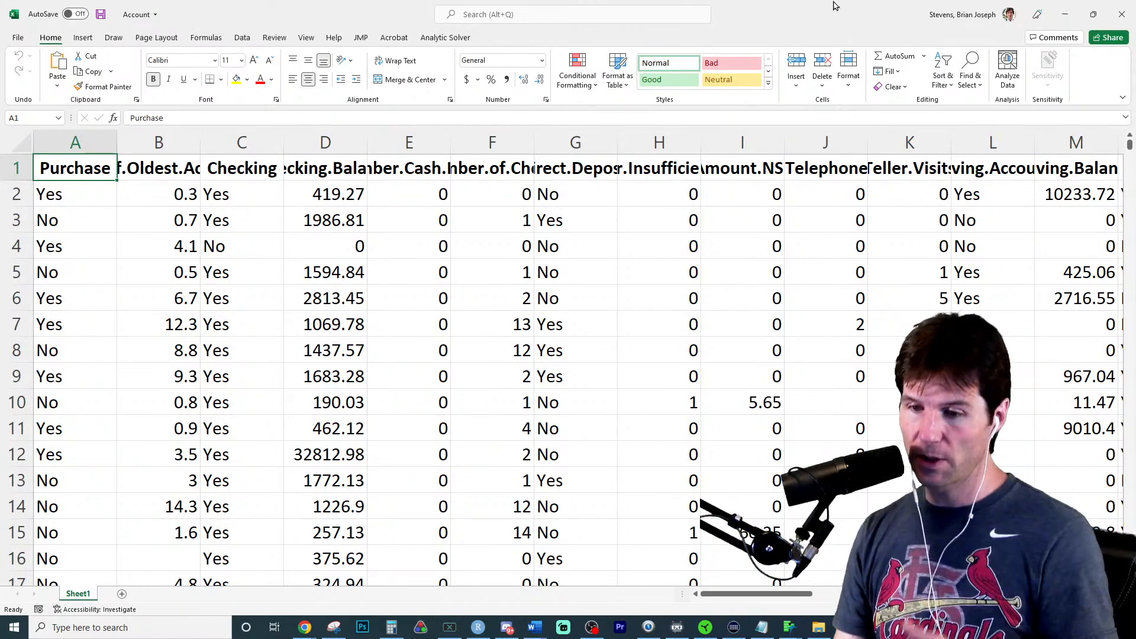
pyautogui.click(1122, 14)
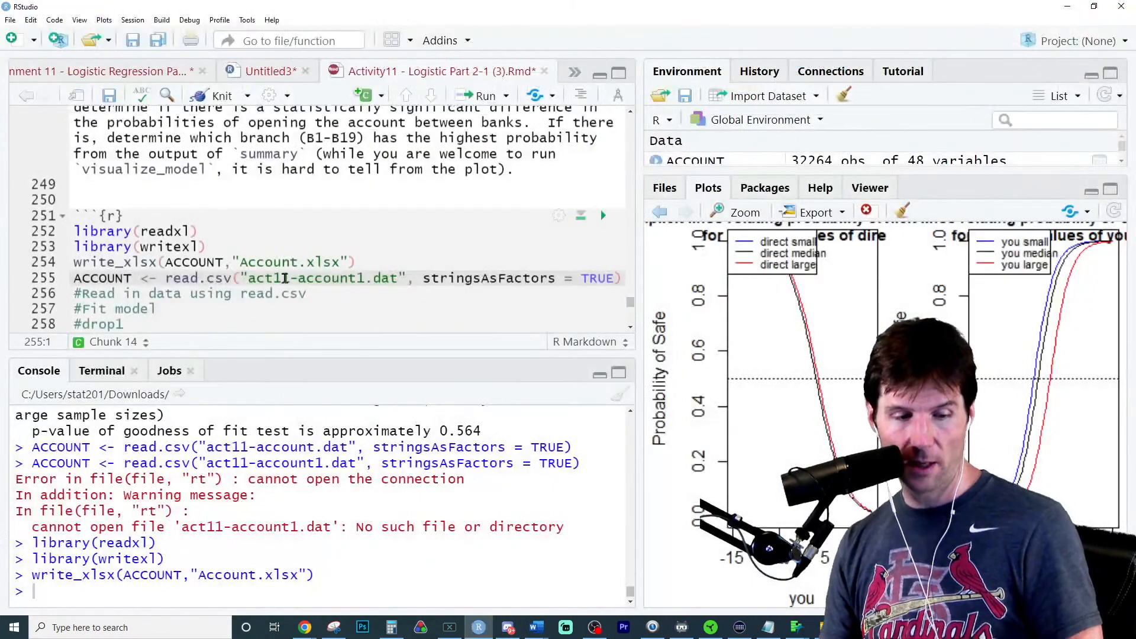
# - Duplicate the write_xlsx call below itself in the Question 3 chunk, leaving a blank line between them
pyautogui.doubleClick(195, 262)
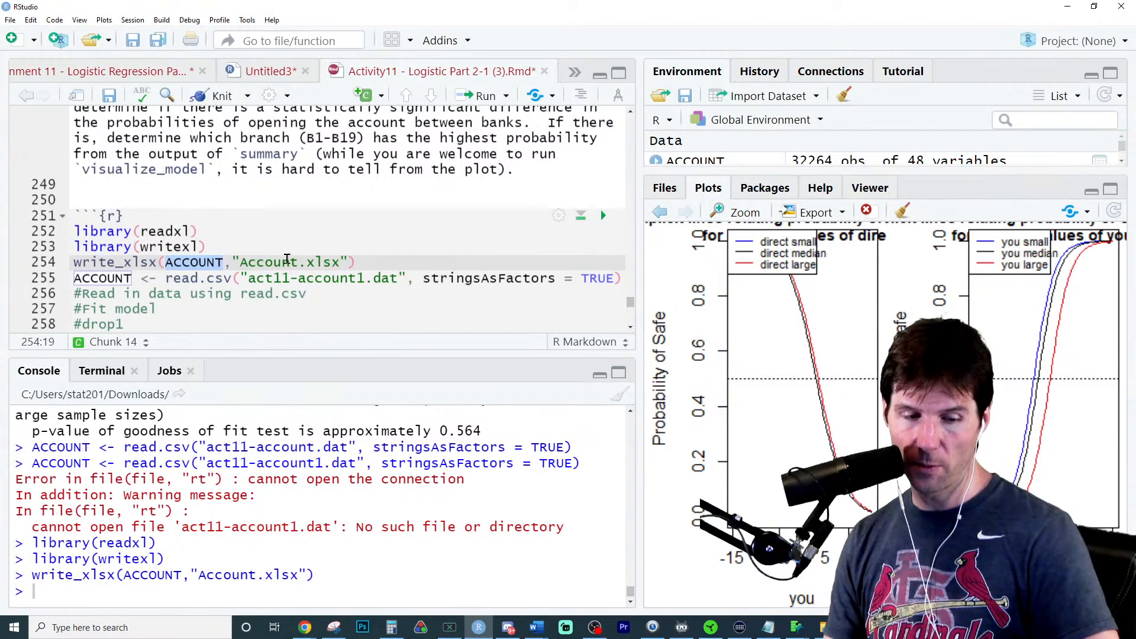
pyautogui.tripleClick(335, 260)
pyautogui.hotkey('ctrl', 'c')
pyautogui.click(396, 263)
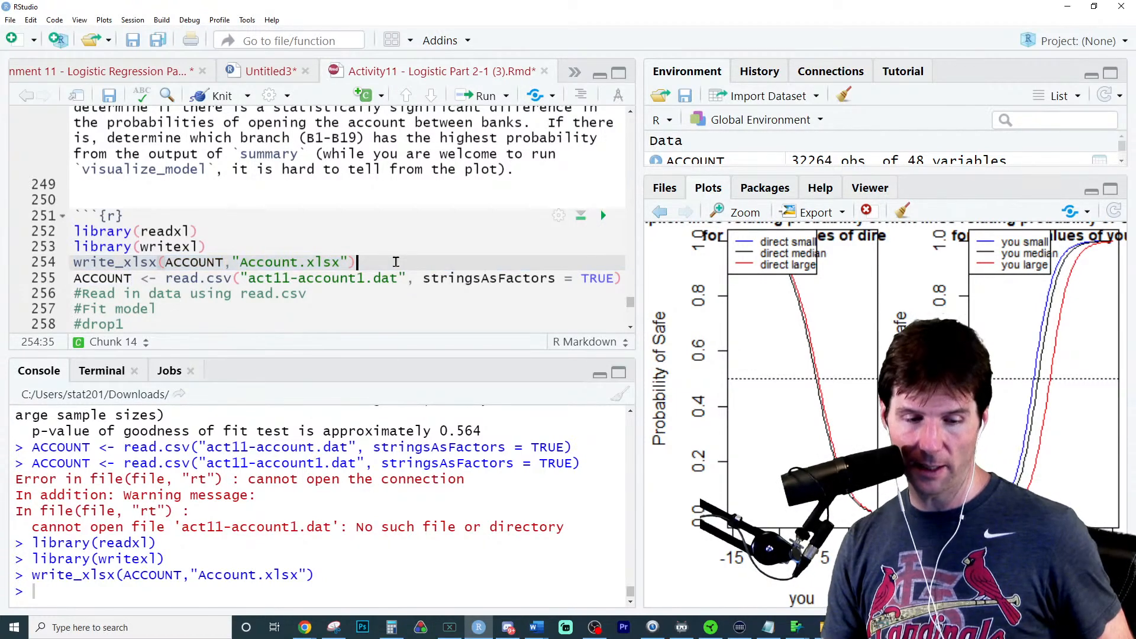
pyautogui.press('Return')
pyautogui.press('Return')
pyautogui.hotkey('ctrl', 'v')
# - Change the duplicated call to read_xlsx("Account.xlsx"), run it, and look over the printed data
pyautogui.doubleClick(123, 296)
pyautogui.write('re')
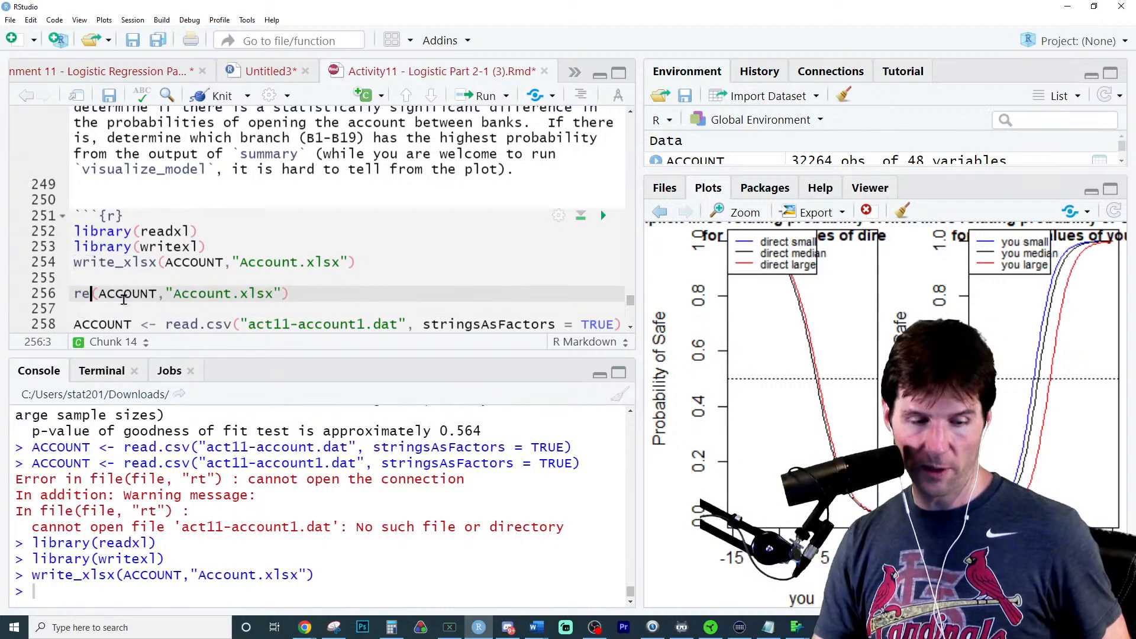
pyautogui.write('ad')
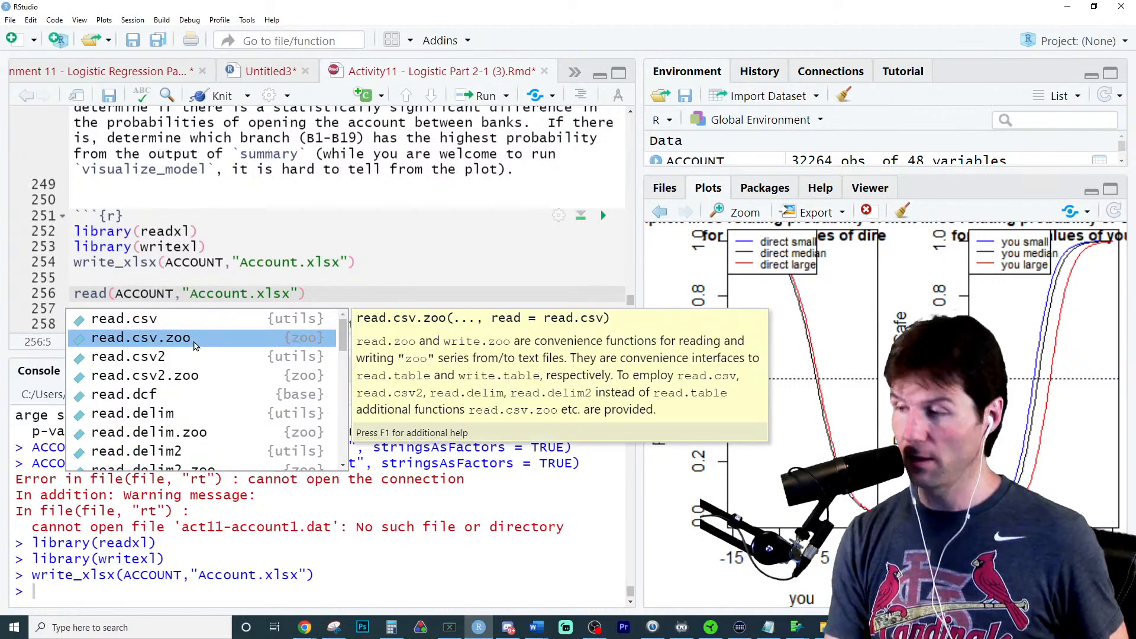
pyautogui.write('xl')
pyautogui.press('Down')
pyautogui.press('Down')
pyautogui.press('Down')
pyautogui.press('Down')
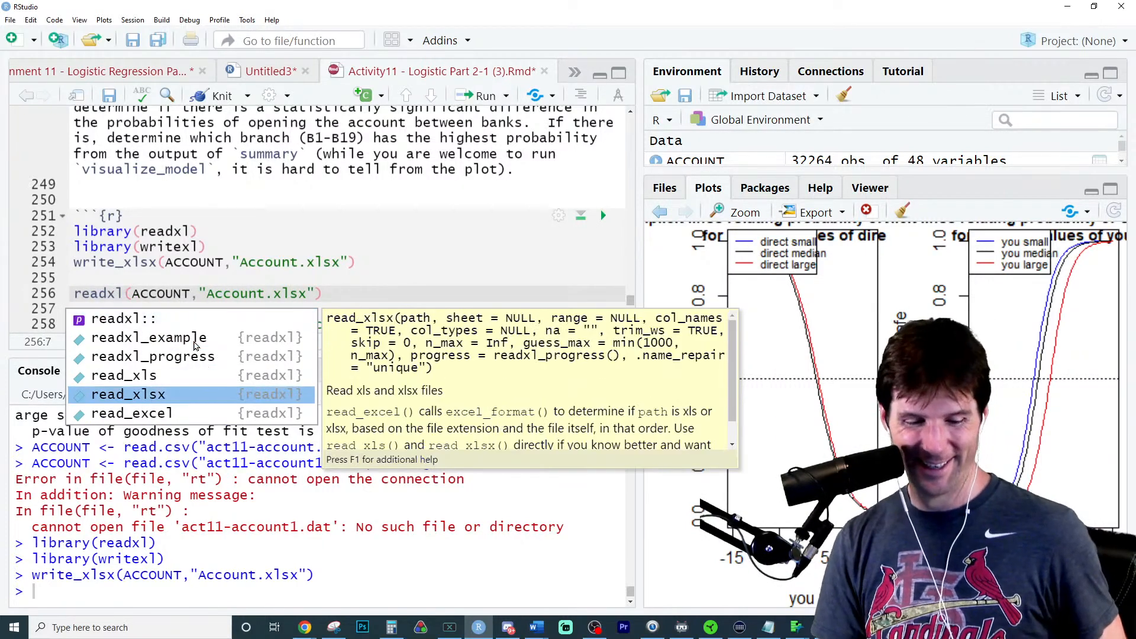
pyautogui.press('Return')
pyautogui.doubleClick(184, 294)
pyautogui.press('Delete')
pyautogui.press('Delete')
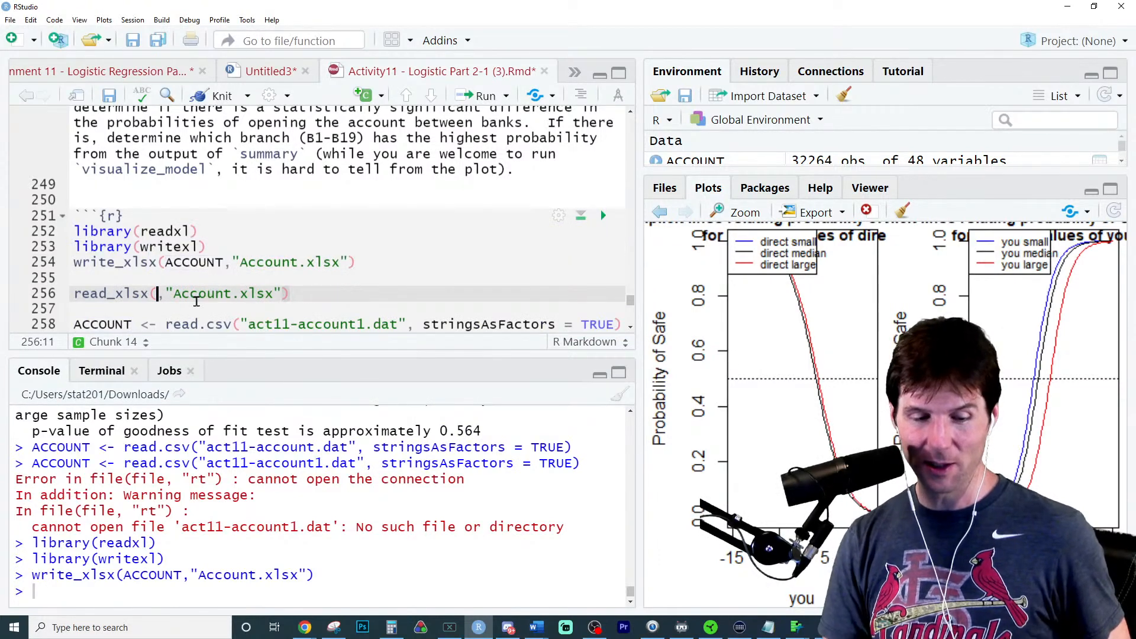
pyautogui.hotkey('ctrl', 'Return')
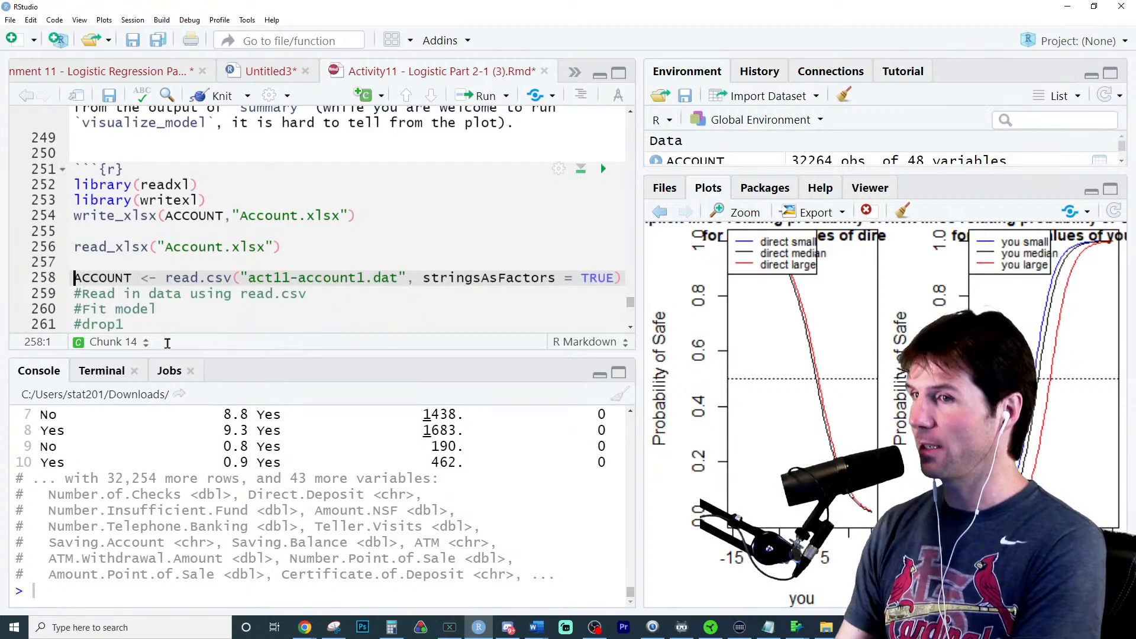
pyautogui.scroll(5, 257, 490)
pyautogui.scroll(-2, 257, 490)
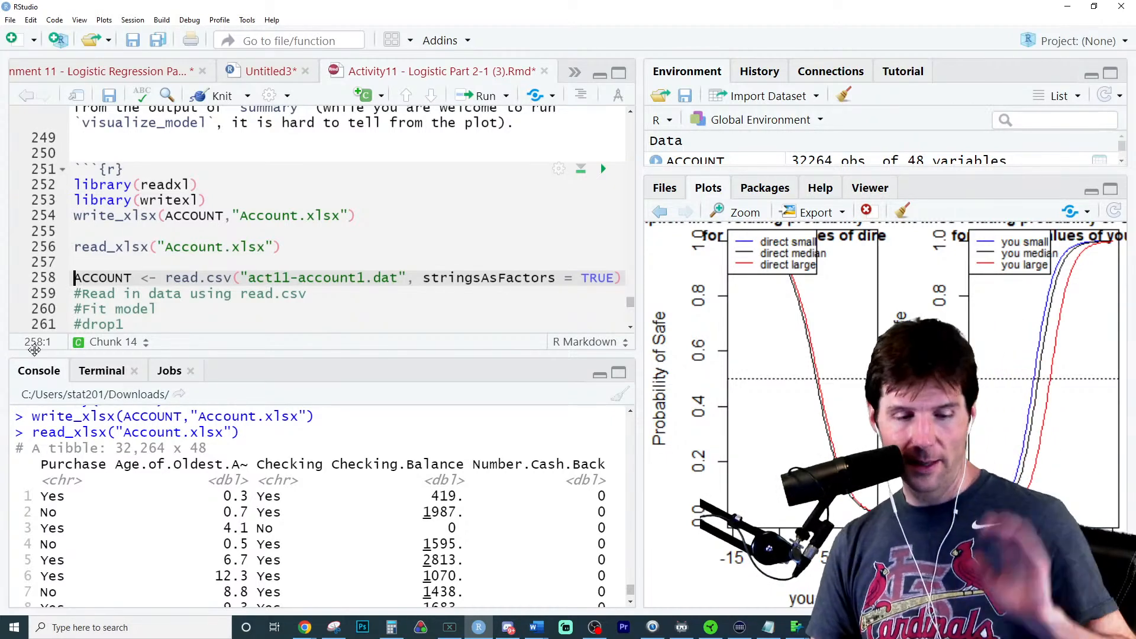
# - Delete the read_xlsx, write_xlsx and both library lines from the Question 3 chunk
pyautogui.tripleClick(301, 245)
pyautogui.press('BackSpace')
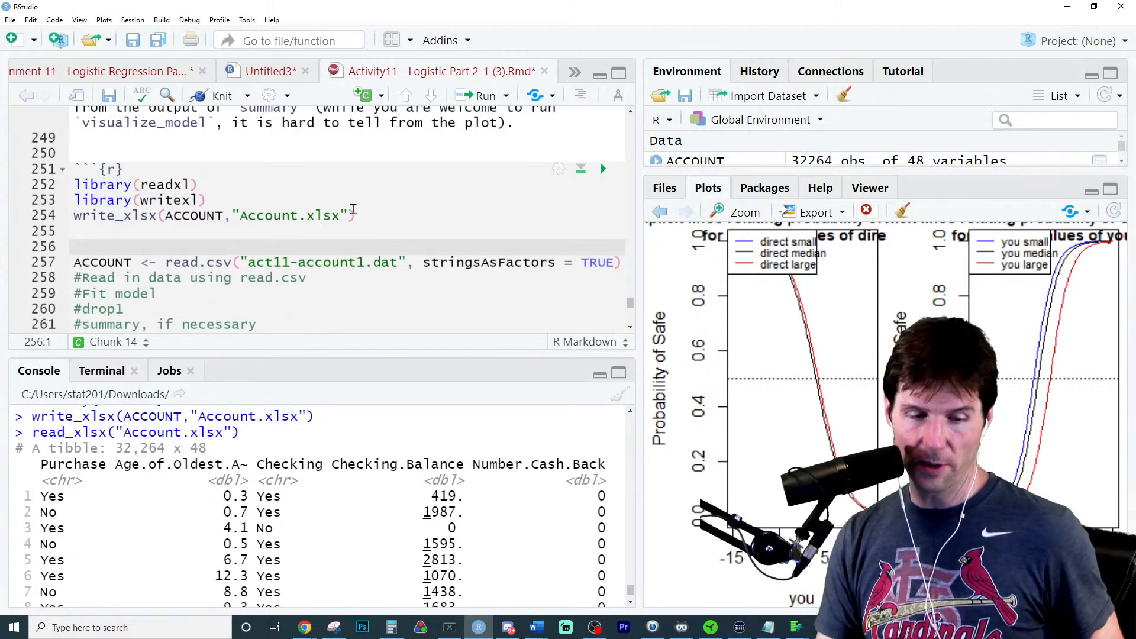
pyautogui.moveTo(355, 215); pyautogui.dragTo(41, 188)
pyautogui.press('BackSpace')
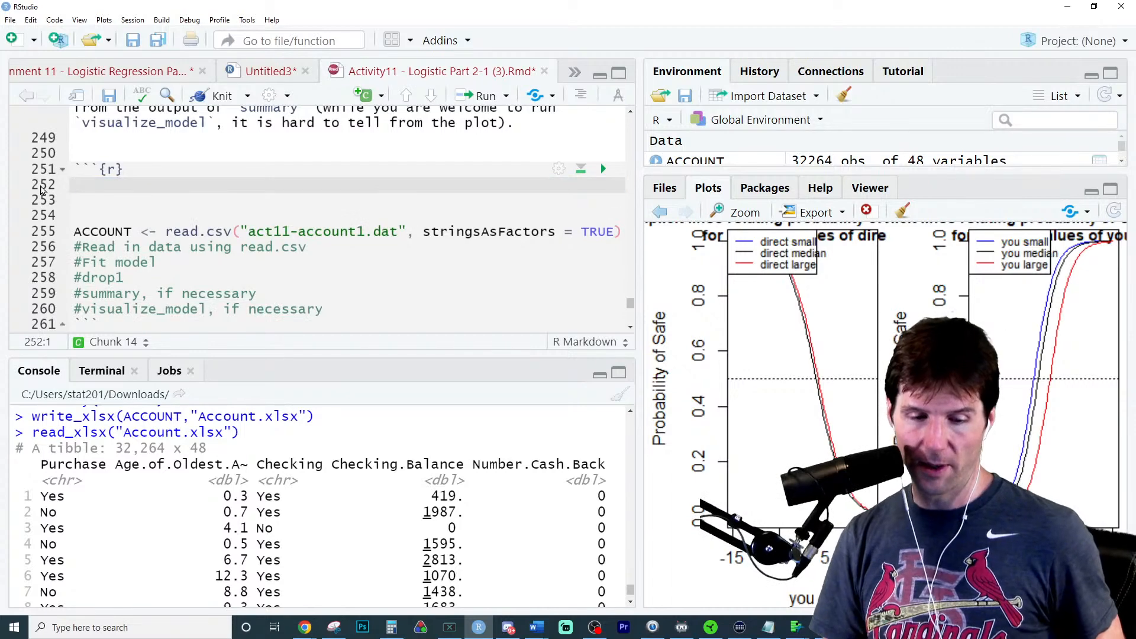
# - Change the imported file name back to act11-account.dat and rerun the ACCOUNT line
pyautogui.press('Down')
pyautogui.press('Down')
pyautogui.hotkey('ctrl', 'Return')
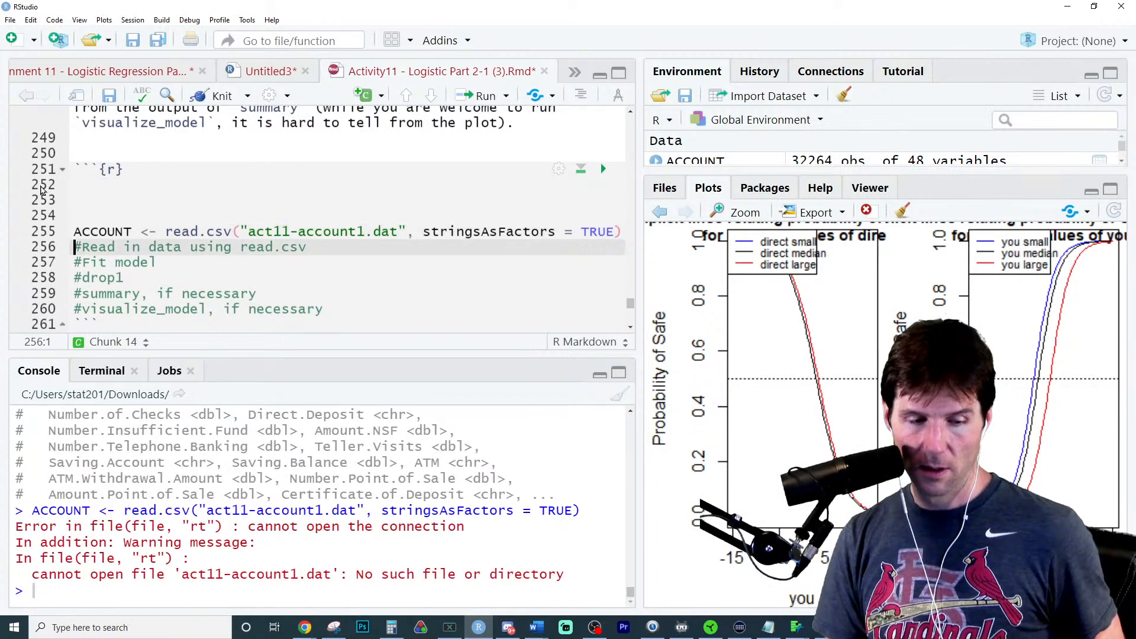
pyautogui.click(364, 230)
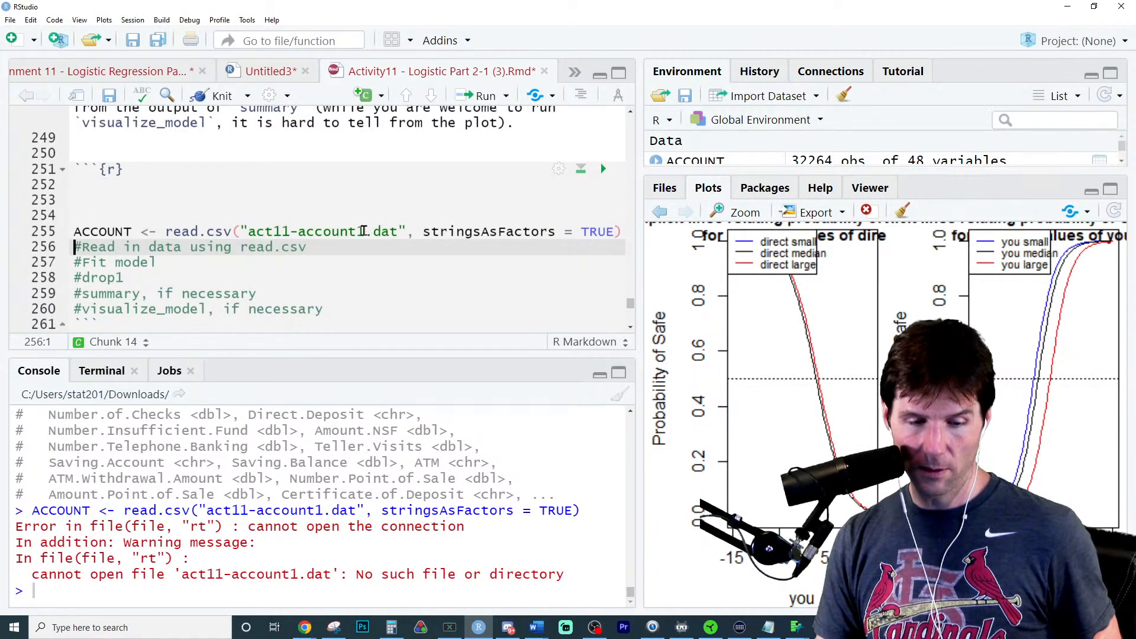
pyautogui.press('BackSpace')
pyautogui.hotkey('ctrl', 'Return')
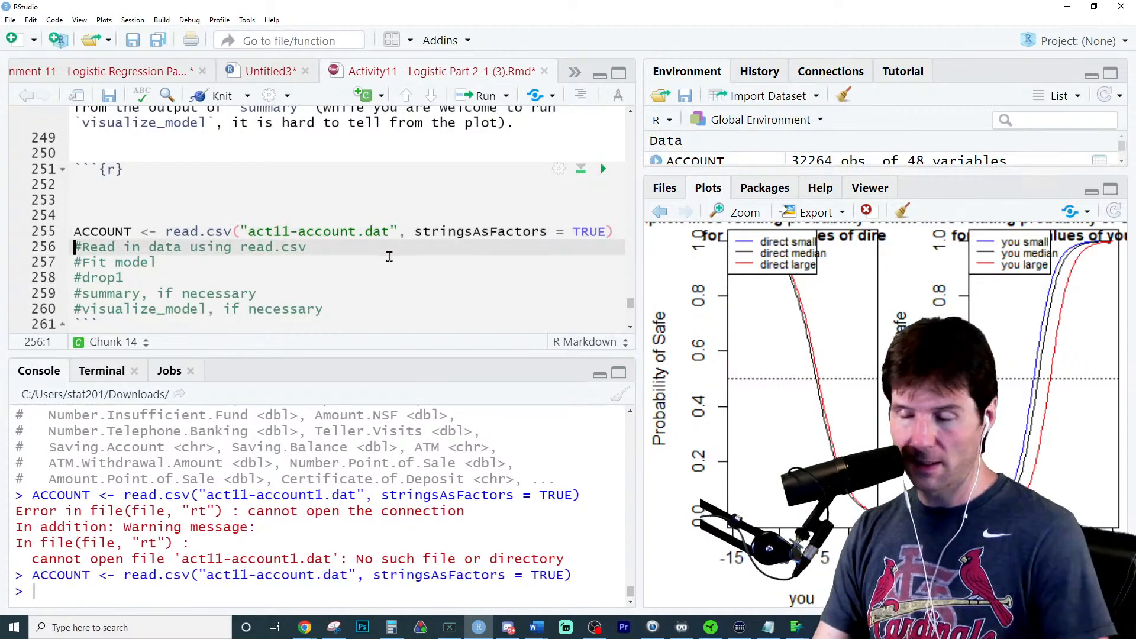
# - Check which variable part a wants predicted, and insert two empty lines below the ACCOUNT import
pyautogui.scroll(5, 390, 256)
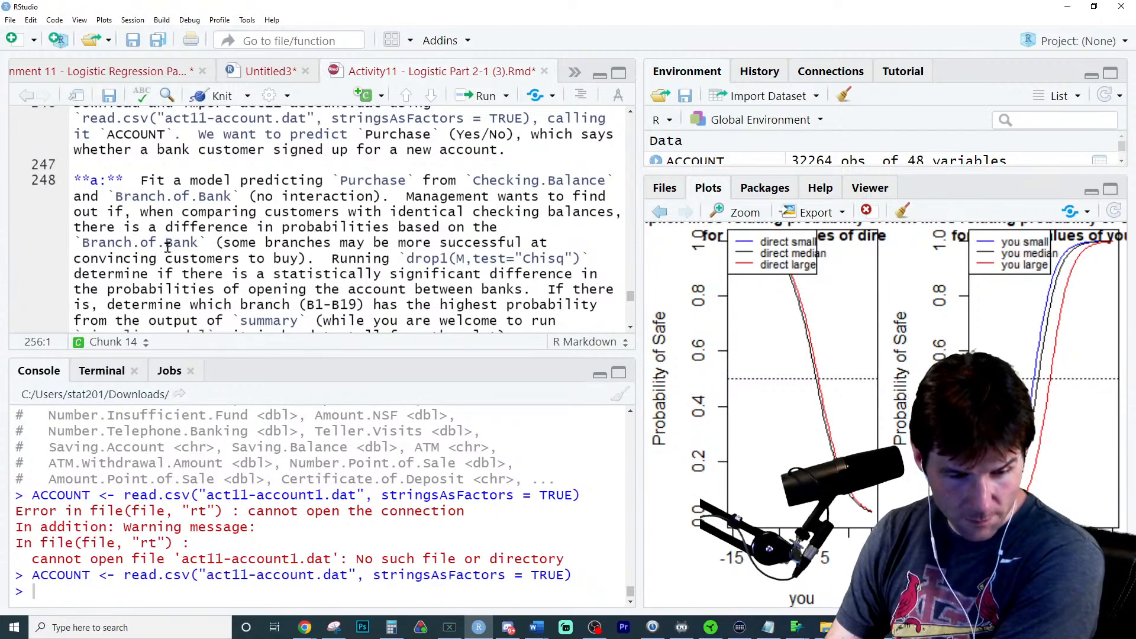
pyautogui.doubleClick(386, 183)
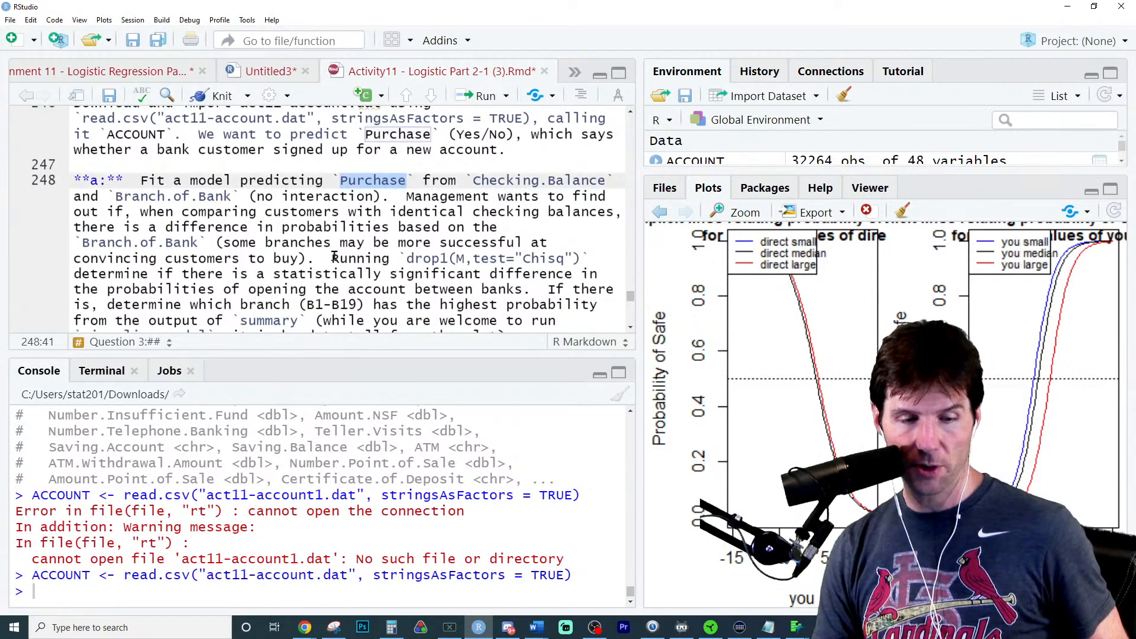
pyautogui.scroll(-5, 203, 281)
pyautogui.click(202, 194)
pyautogui.press('Down')
pyautogui.press('Down')
pyautogui.press('Down')
pyautogui.press('Down')
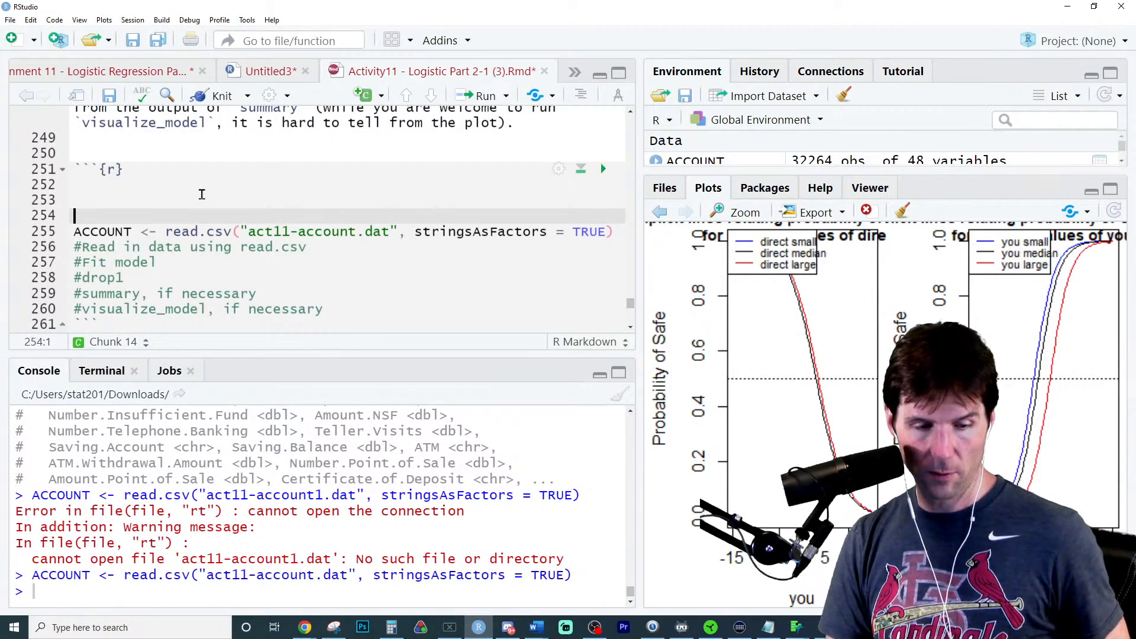
pyautogui.press('Up')
pyautogui.press('Return')
pyautogui.press('Return')
pyautogui.press('Up')
pyautogui.press('Up')
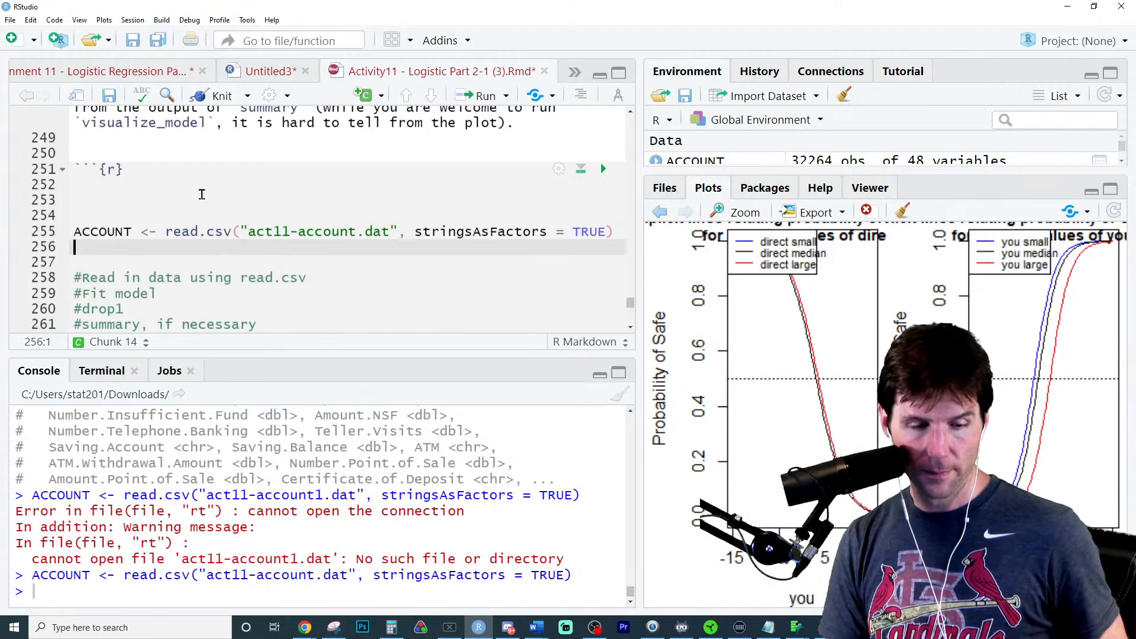
# - Start the model M <- glm(Purchase~Checking.Balance) below the import, copying the predictor name from part a
pyautogui.write('M <- ')
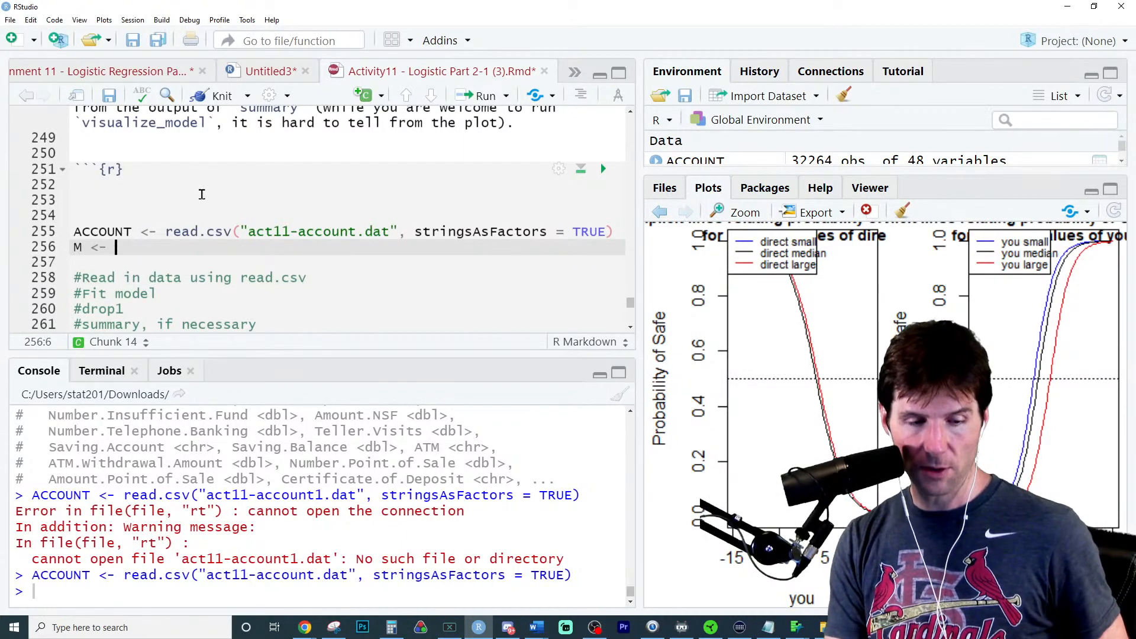
pyautogui.write('glm(Purchase')
pyautogui.scroll(5, 314, 234)
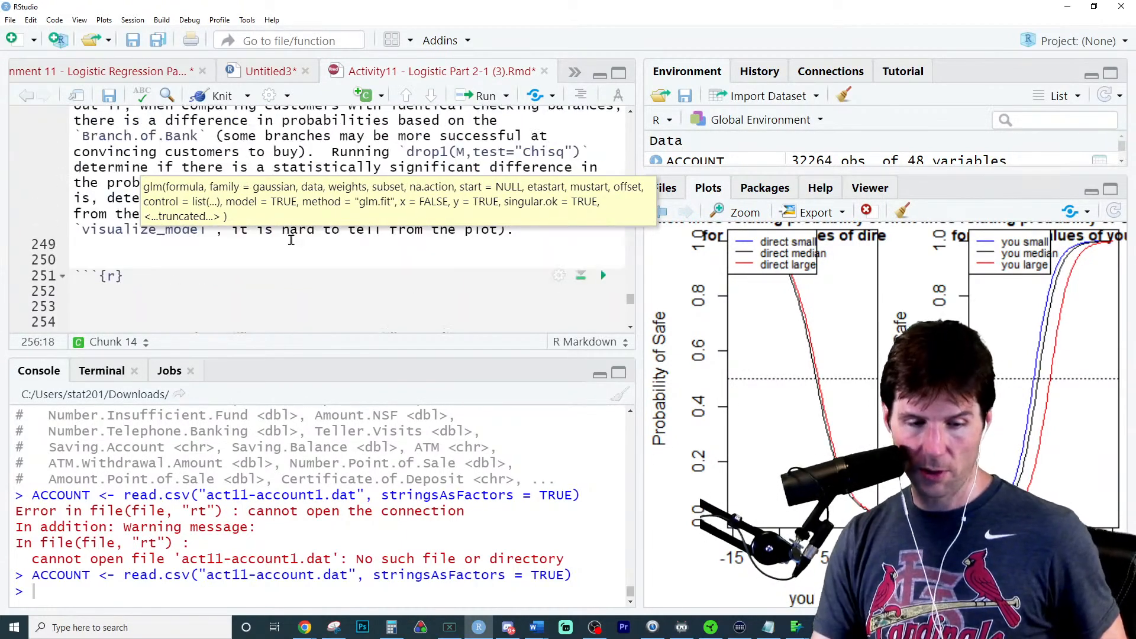
pyautogui.doubleClick(536, 144)
pyautogui.hotkey('ctrl', 'c')
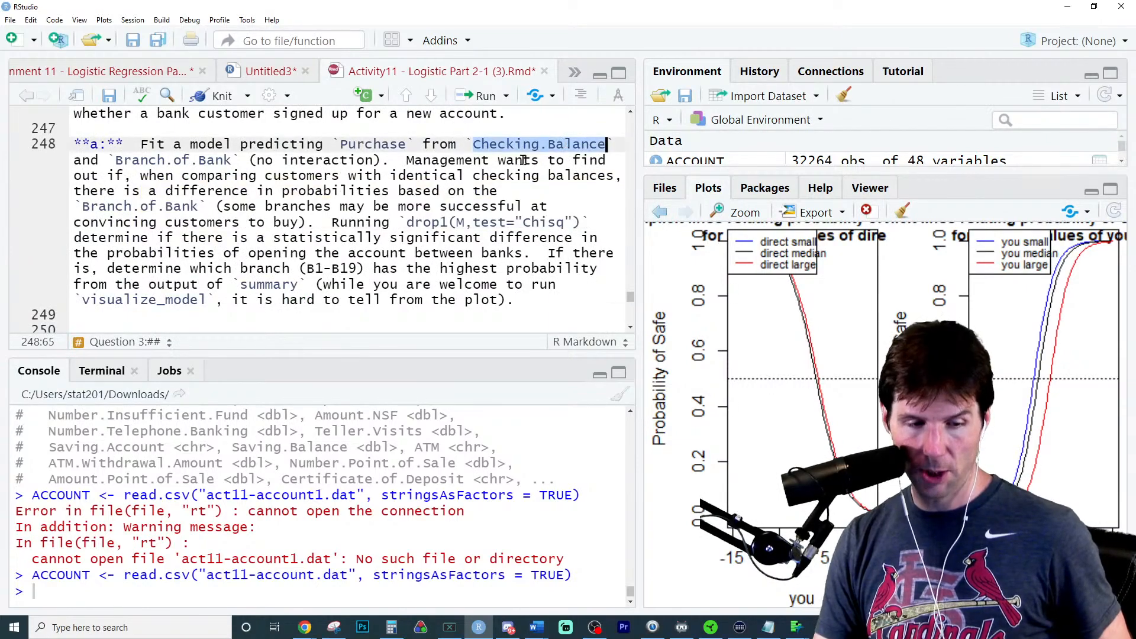
pyautogui.scroll(-5, 242, 243)
pyautogui.click(221, 213)
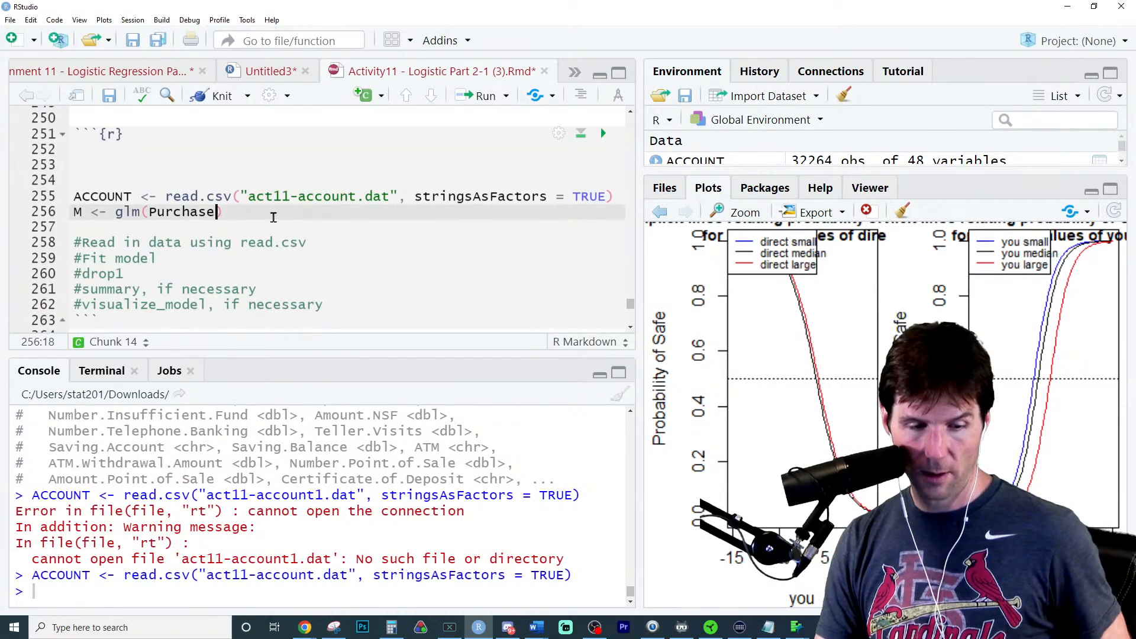
pyautogui.write('~')
pyautogui.hotkey('ctrl', 'v')
# - Add Branch.of.Bank, copied from part a, as a second predictor without interaction, ending the formula with a comma
pyautogui.scroll(5, 295, 219)
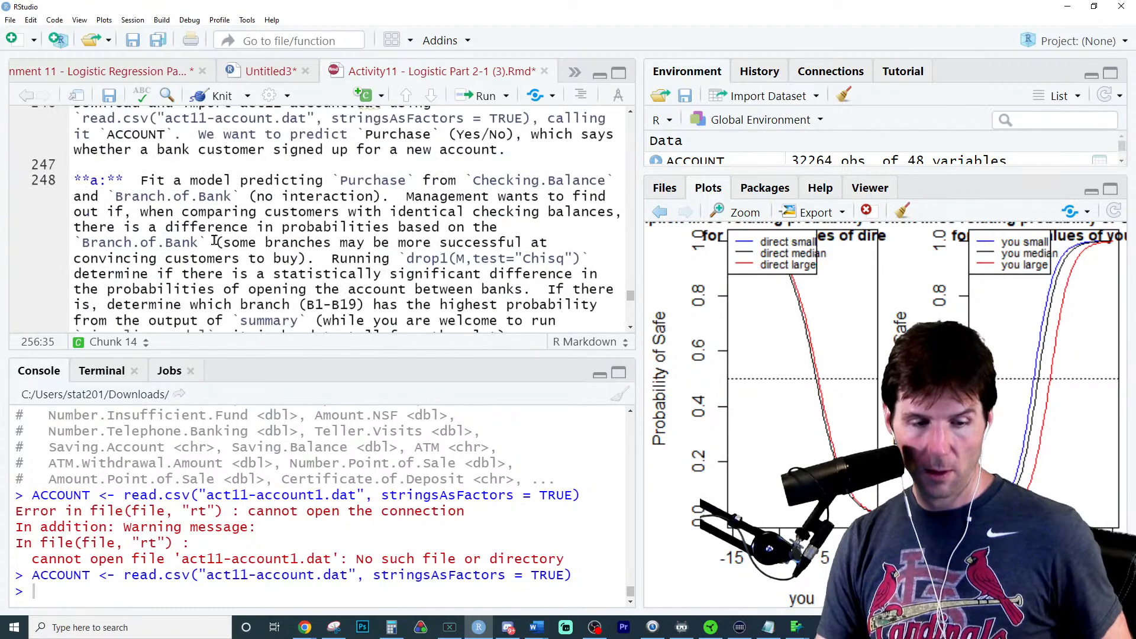
pyautogui.doubleClick(168, 241)
pyautogui.hotkey('ctrl', 'c')
pyautogui.scroll(-1, 226, 251)
pyautogui.scroll(-3, 252, 256)
pyautogui.click(357, 282)
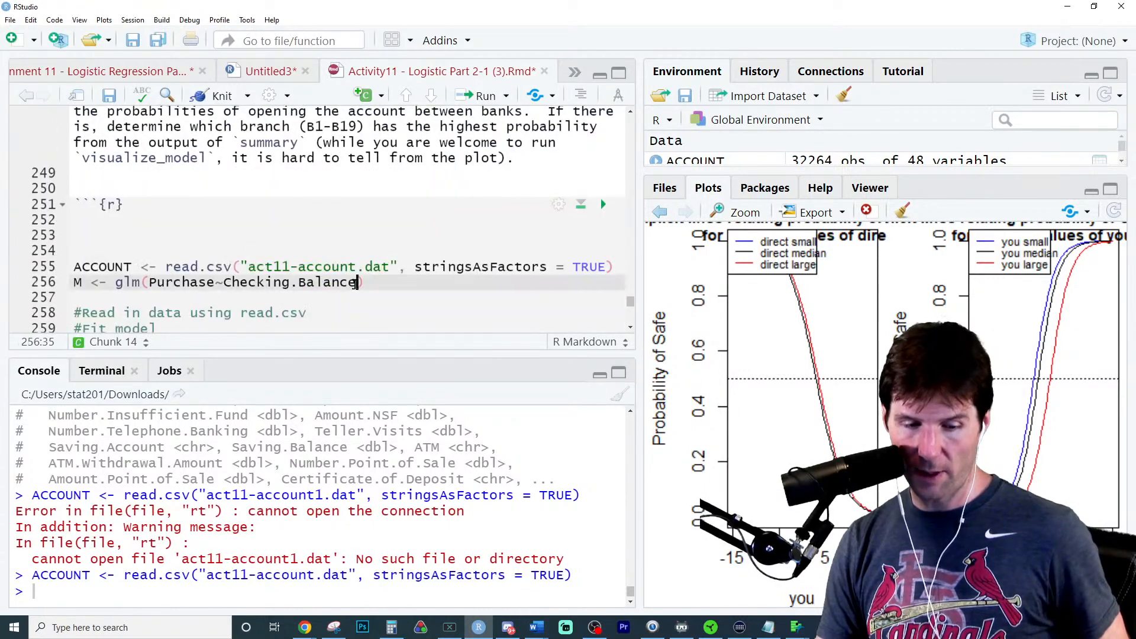
pyautogui.write('+')
pyautogui.hotkey('ctrl', 'v')
pyautogui.write(',')
# - Continue the glm call on a new line with the argument data = ACCOUNT, followed by a comma
pyautogui.press('Return')
pyautogui.write('data=')
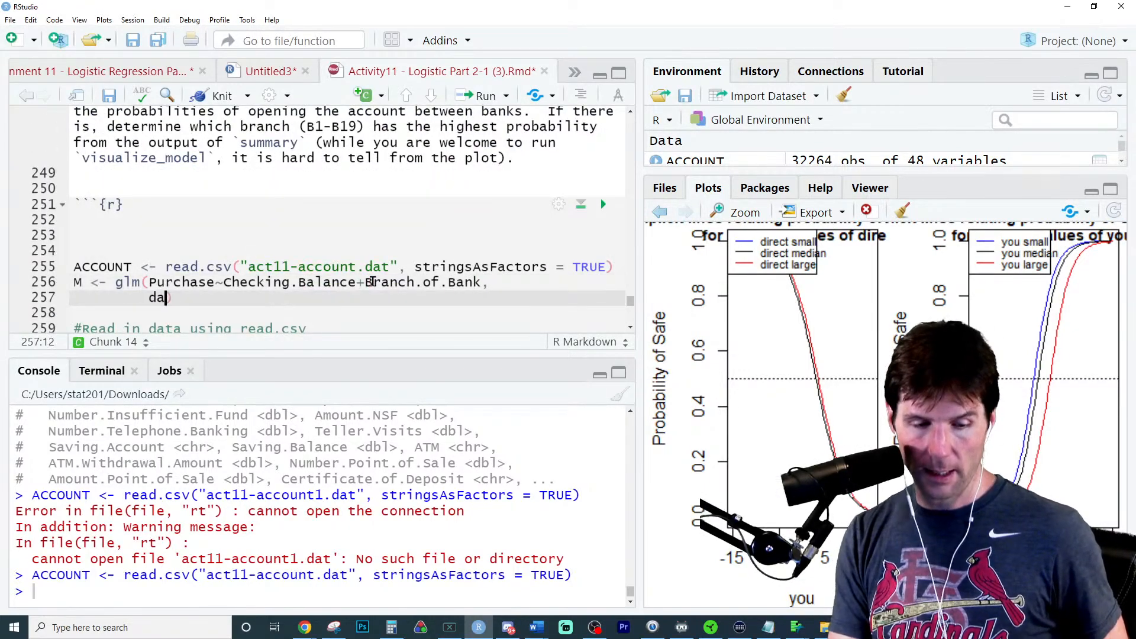
pyautogui.press('BackSpace')
pyautogui.write('=')
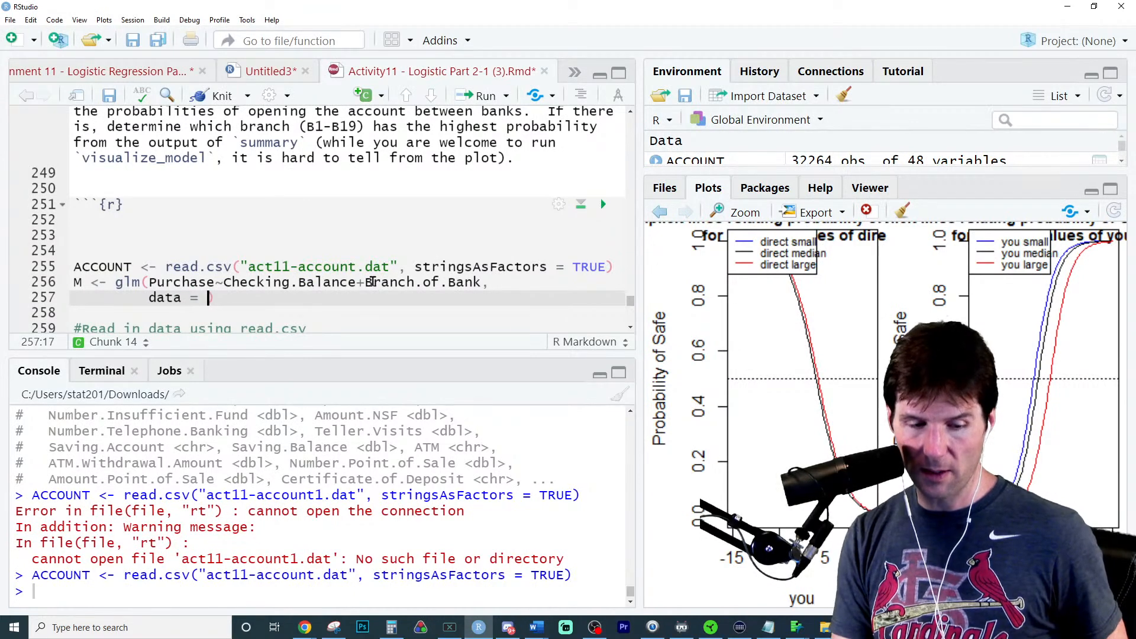
pyautogui.press('BackSpace')
pyautogui.press('BackSpace')
pyautogui.press('BackSpace')
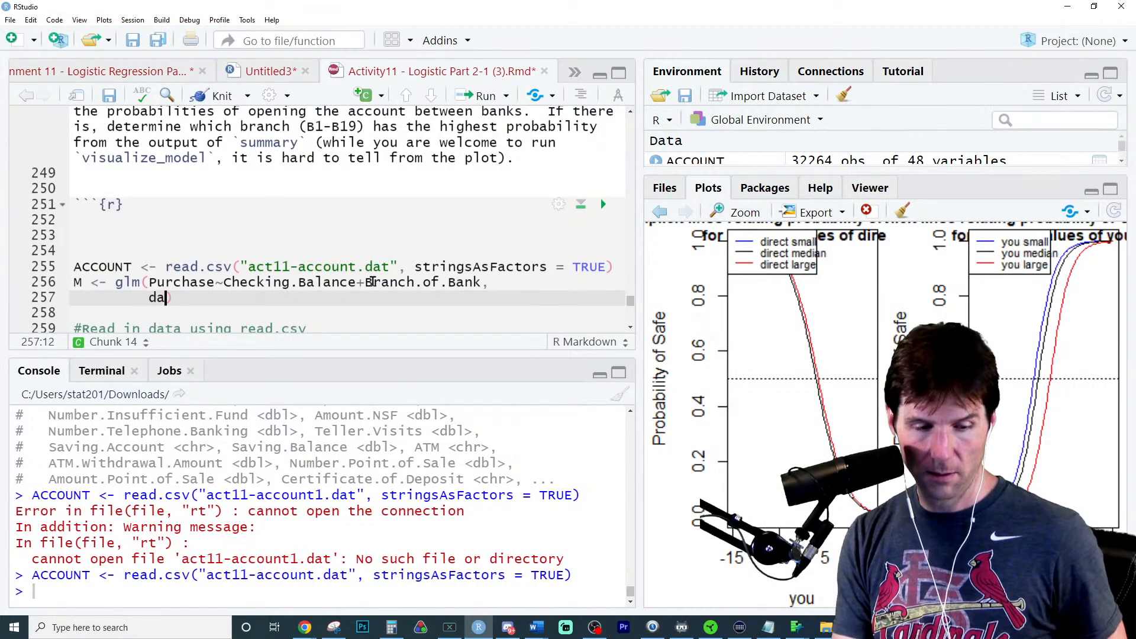
pyautogui.press('Tab')
pyautogui.press('Return')
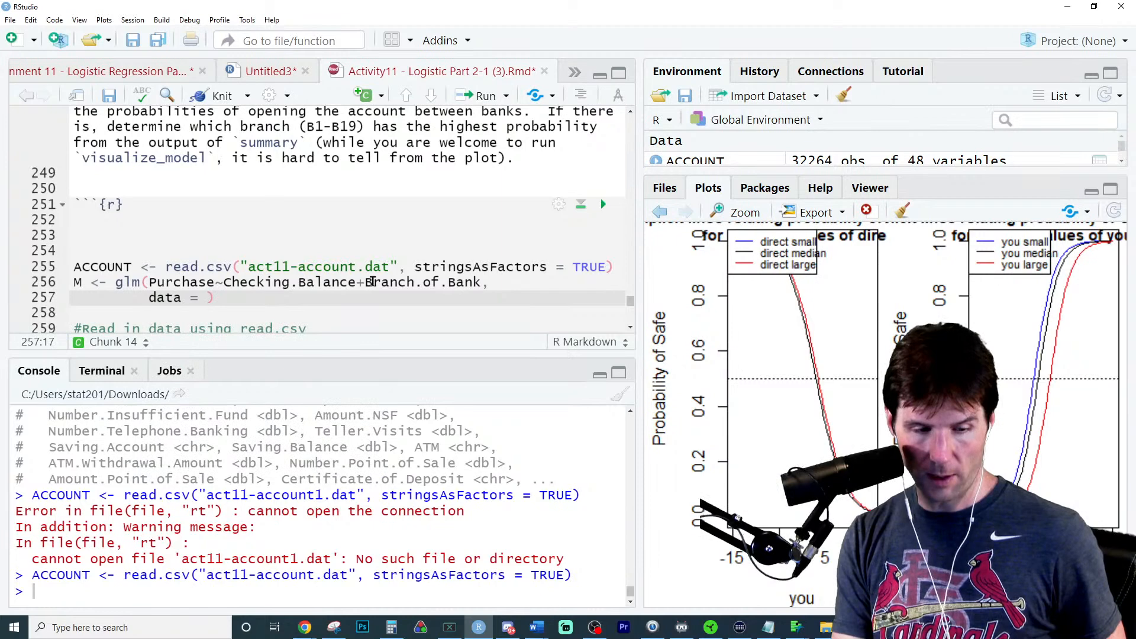
pyautogui.write('ACCOUNT,')
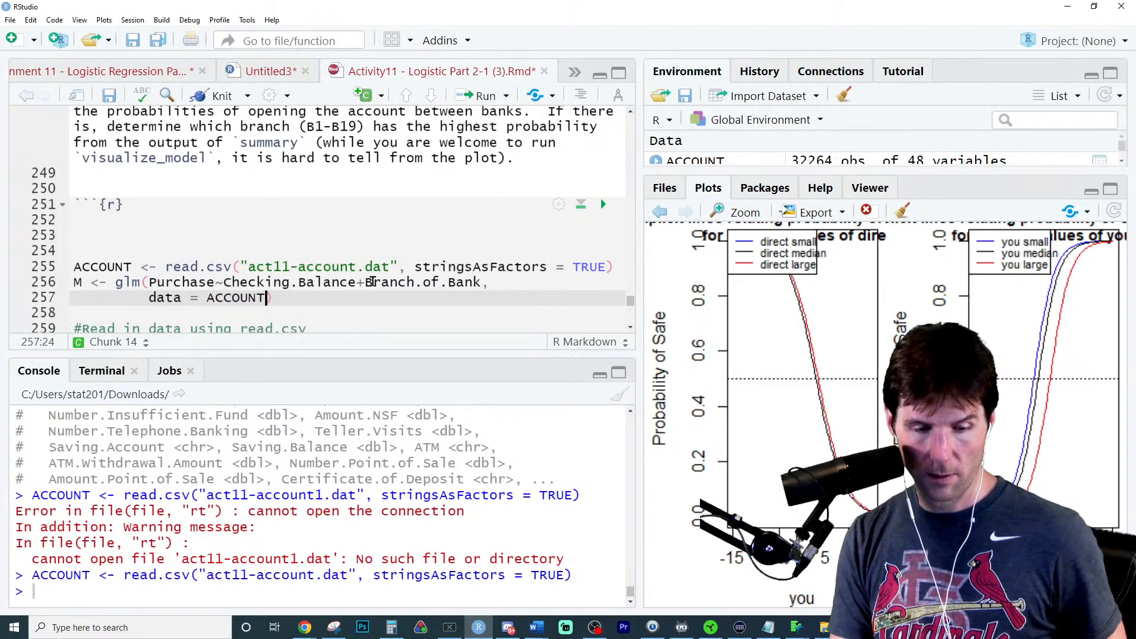
# - Complete the glm call with family = binomial on its own line and run it to fit model M
pyautogui.press('Return')
pyautogui.write('famli')
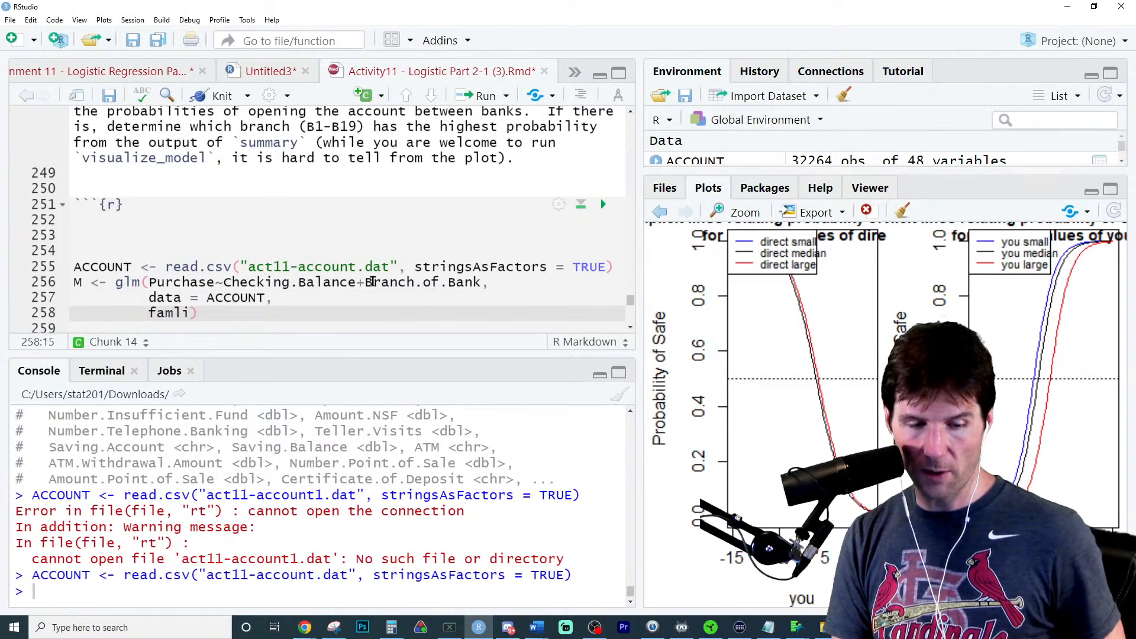
pyautogui.press('BackSpace')
pyautogui.press('BackSpace')
pyautogui.write('il')
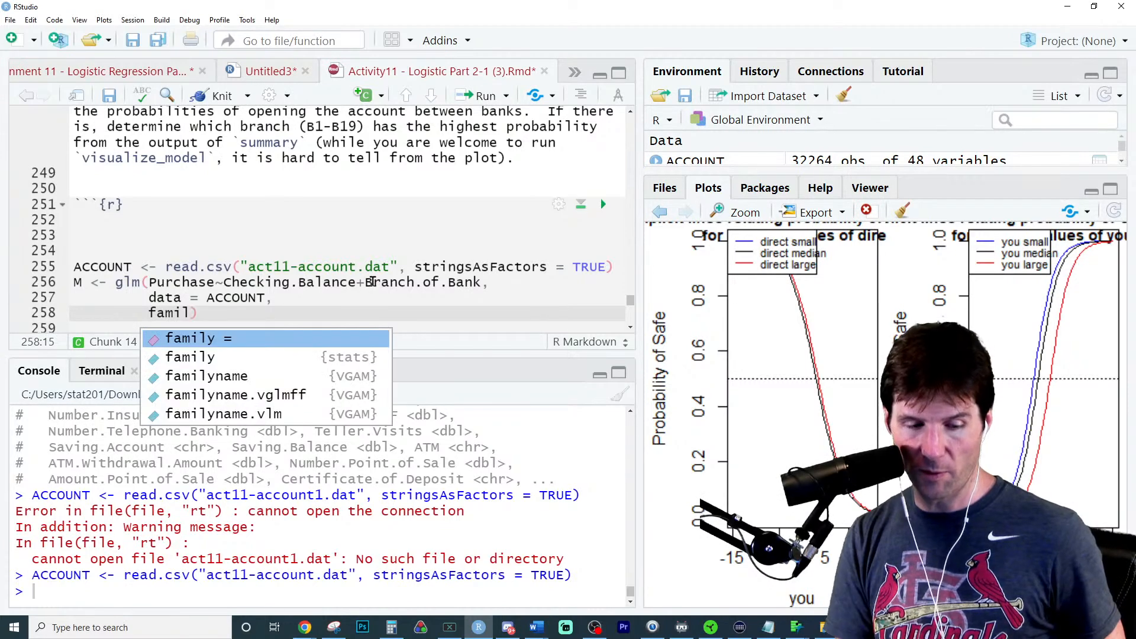
pyautogui.press('Tab')
pyautogui.write('binomi')
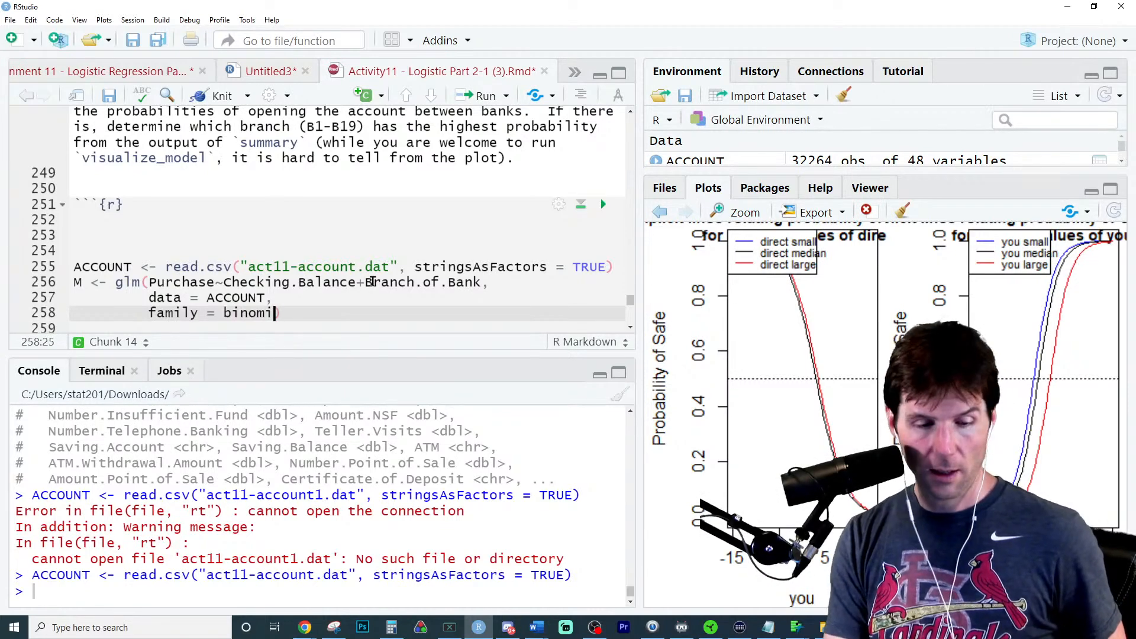
pyautogui.press('Tab')
pyautogui.press('BackSpace')
pyautogui.hotkey('ctrl', 'Return')
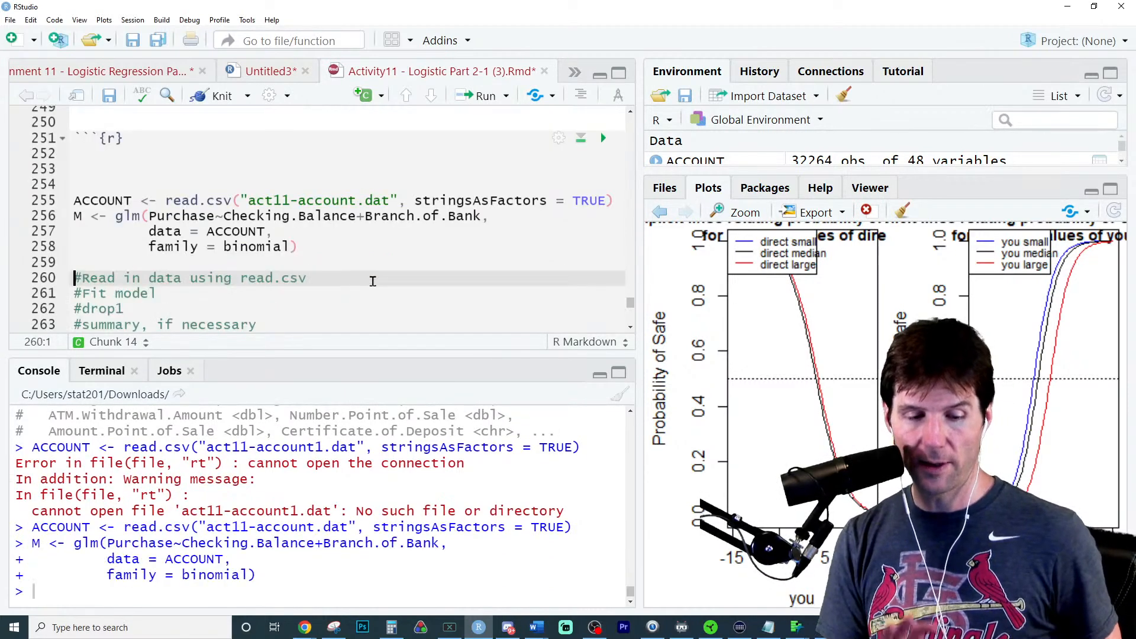
# - Add visualize_model(M) directly below the fitted model, keeping an empty line before the comments, and run it
pyautogui.press('Return')
pyautogui.press('Up')
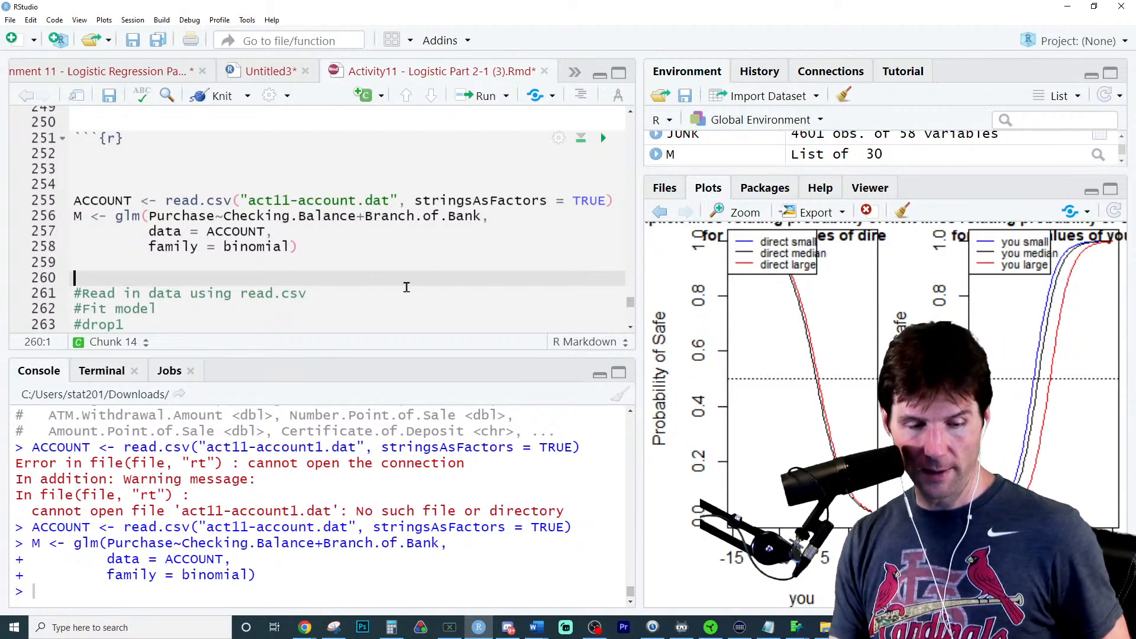
pyautogui.scroll(-1, 395, 290)
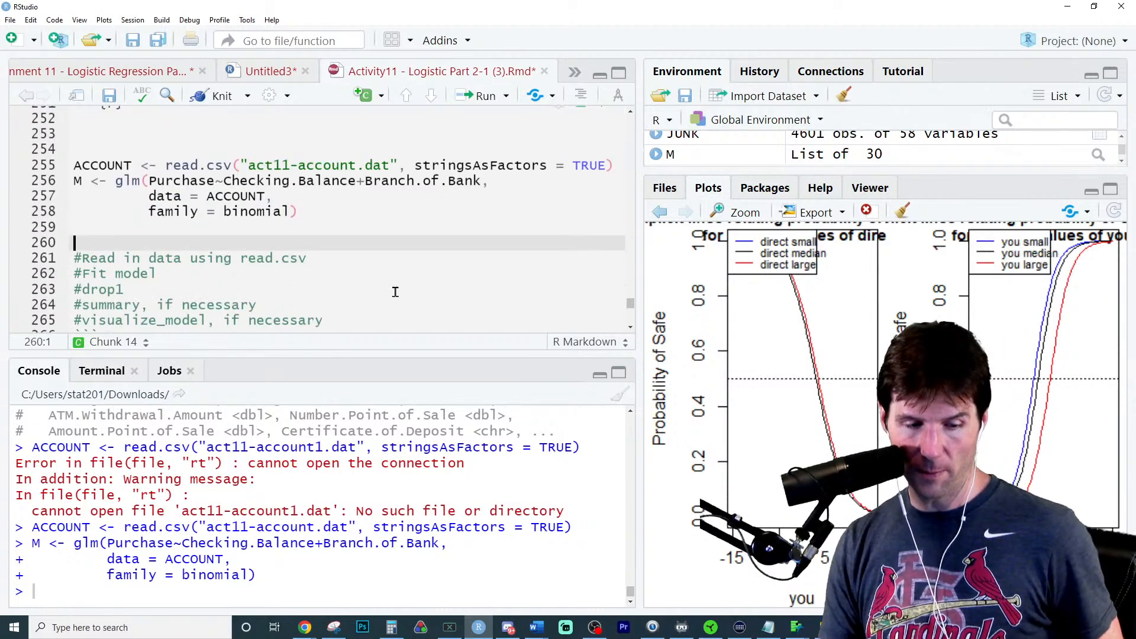
pyautogui.press('Up')
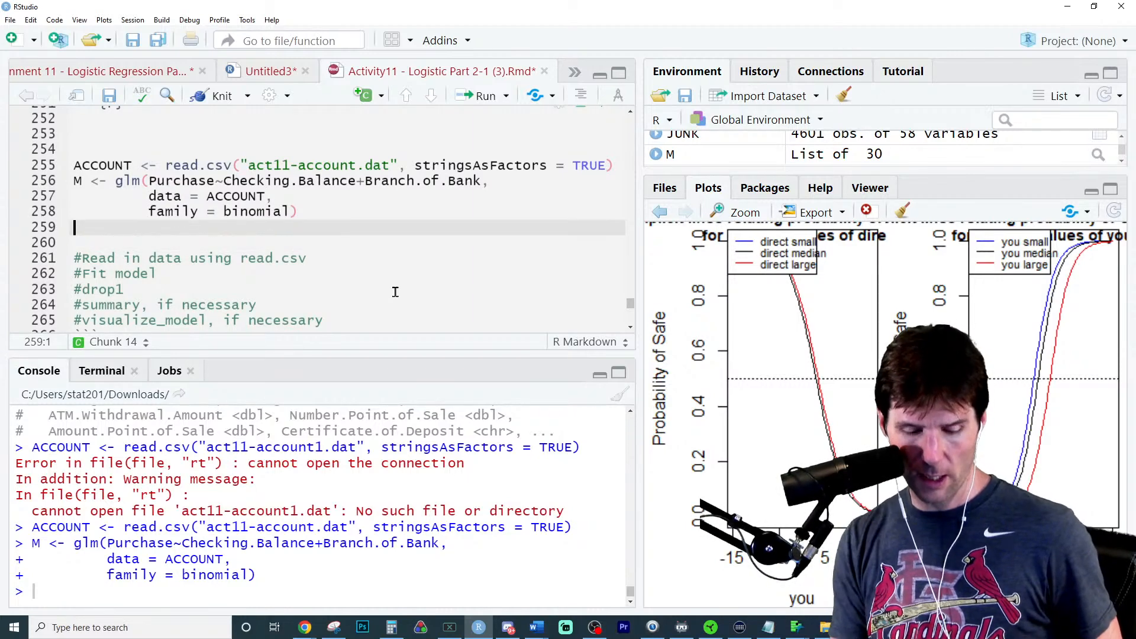
pyautogui.write('visu')
pyautogui.press('Tab')
pyautogui.write('M')
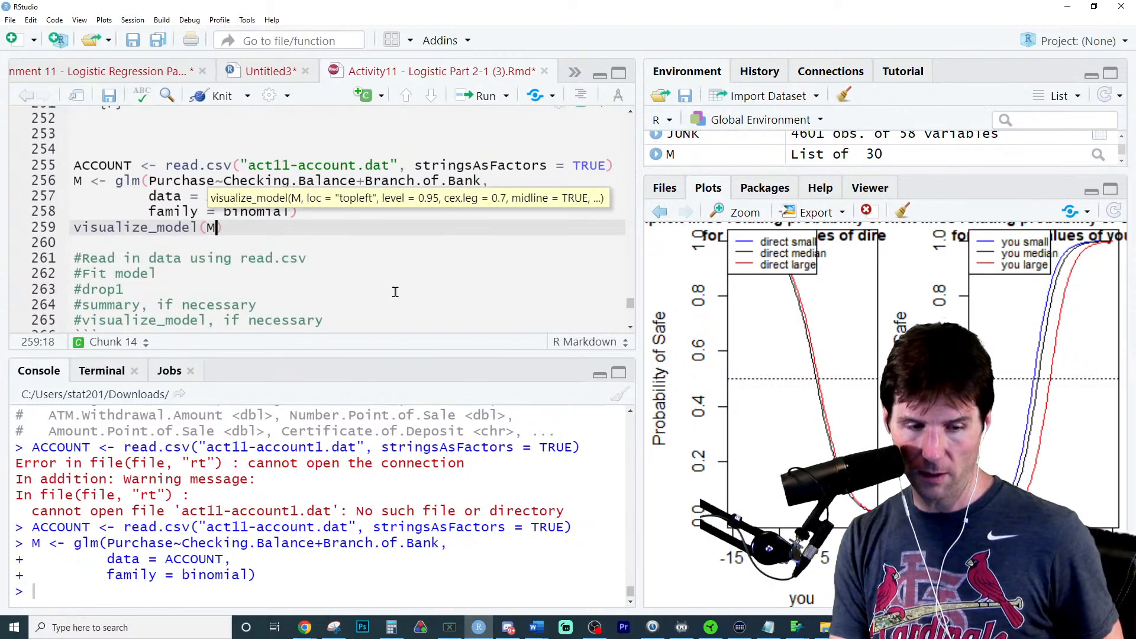
pyautogui.hotkey('ctrl', 'Return')
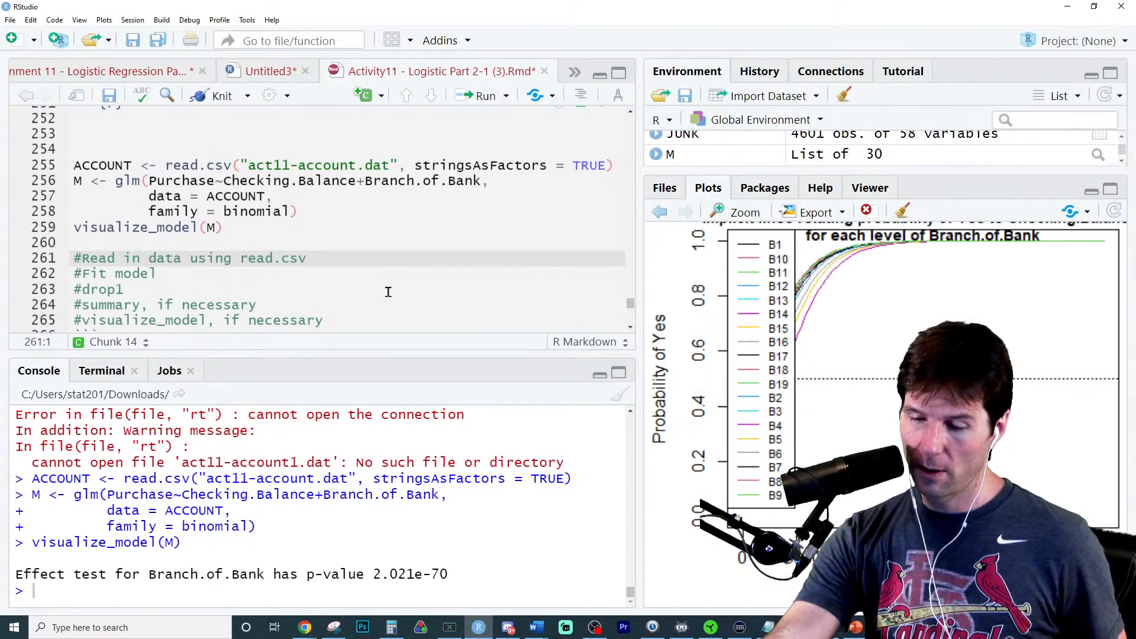
# - Add loc = 999 to the visualize_model call to move the legend off the plot, and rerun the line
pyautogui.scroll(-8, 459, 235)
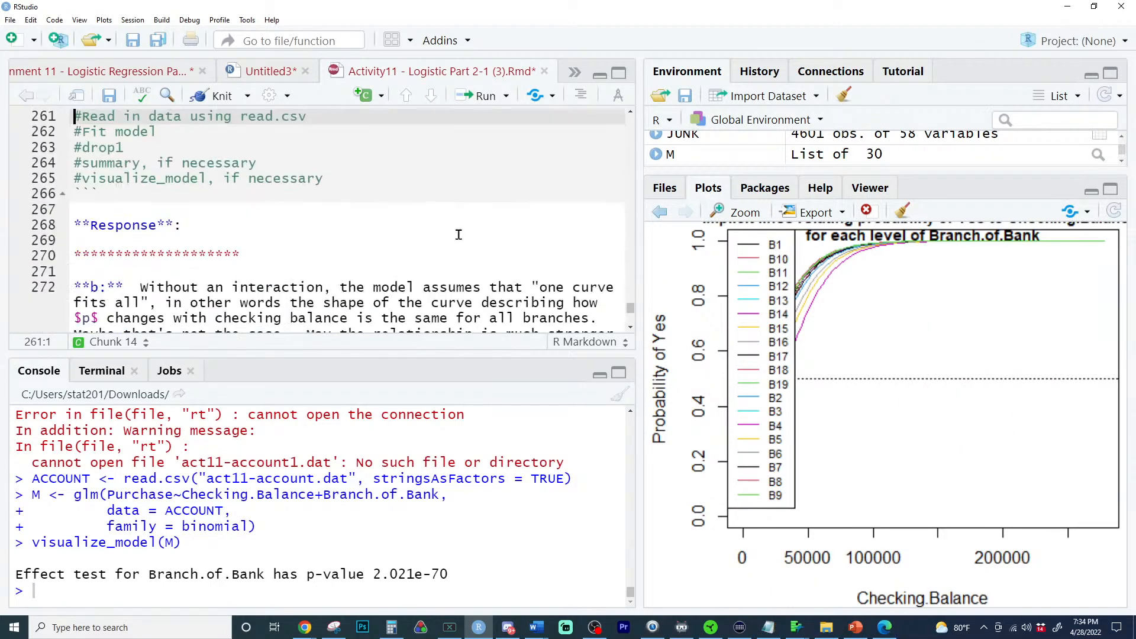
pyautogui.scroll(-2, 458, 234)
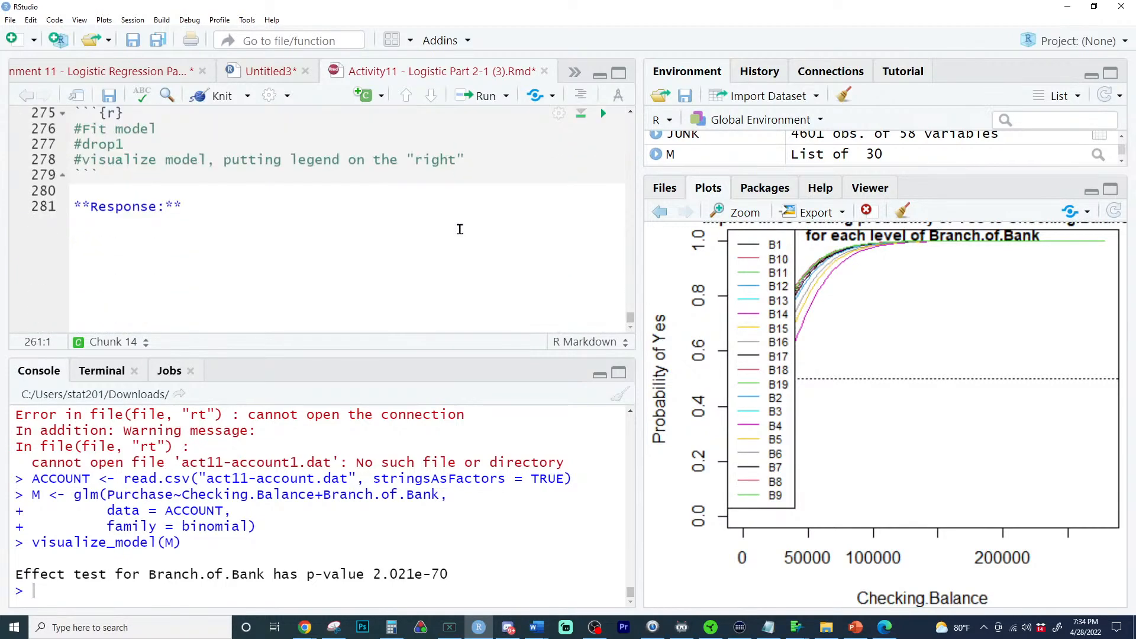
pyautogui.scroll(12, 459, 231)
pyautogui.scroll(2, 460, 229)
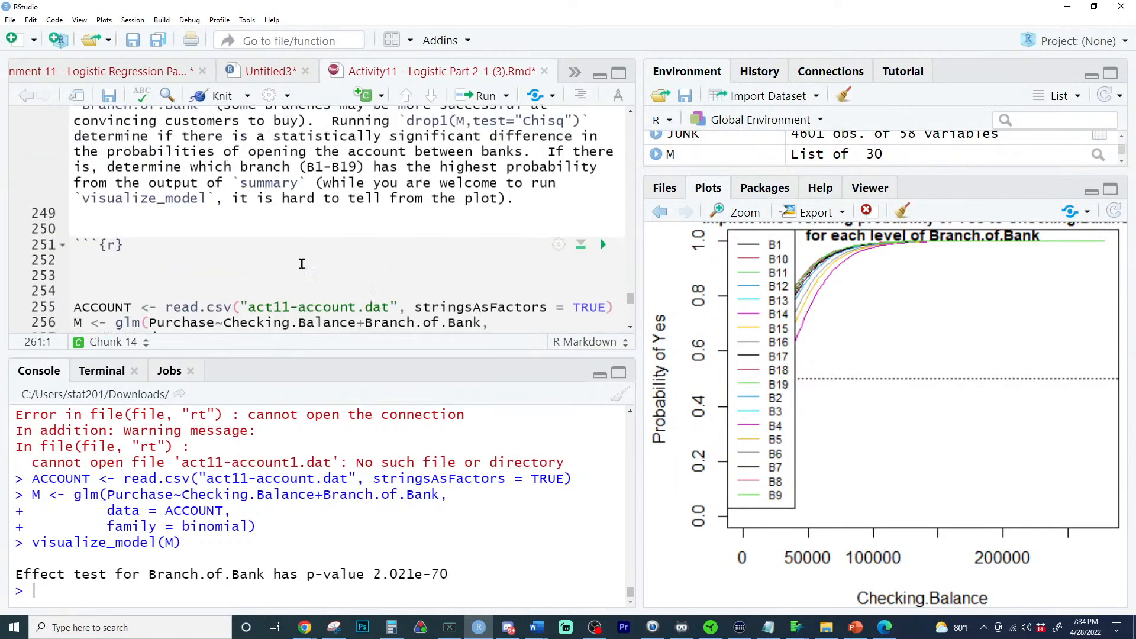
pyautogui.scroll(-2, 308, 261)
pyautogui.click(277, 254)
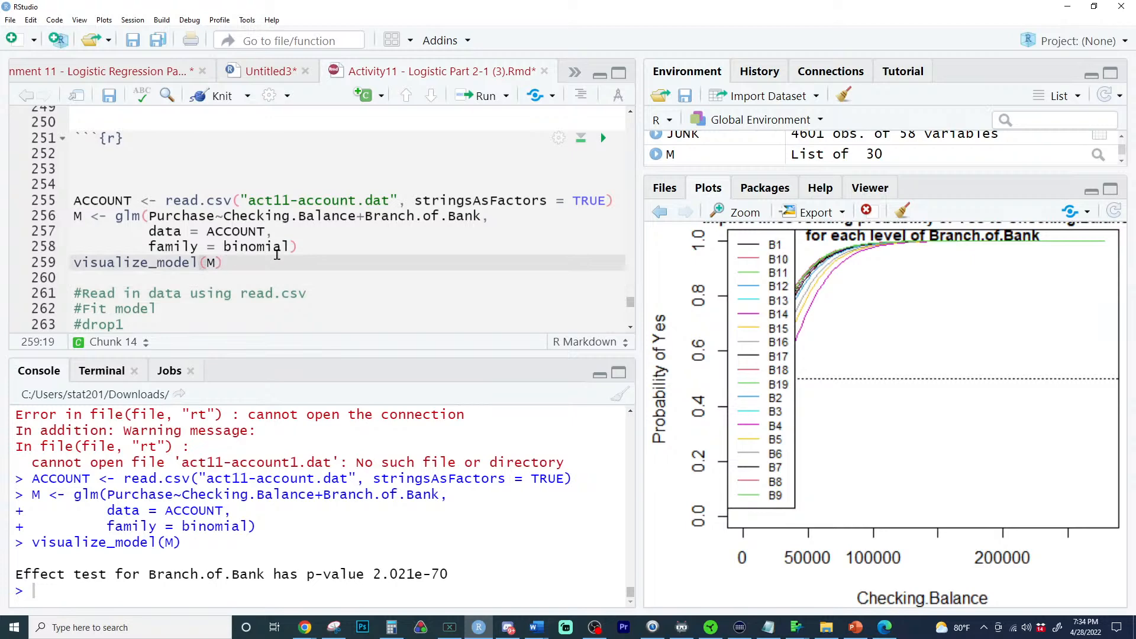
pyautogui.press('Left')
pyautogui.write(',loc = 999')
pyautogui.hotkey('ctrl', 'Return')
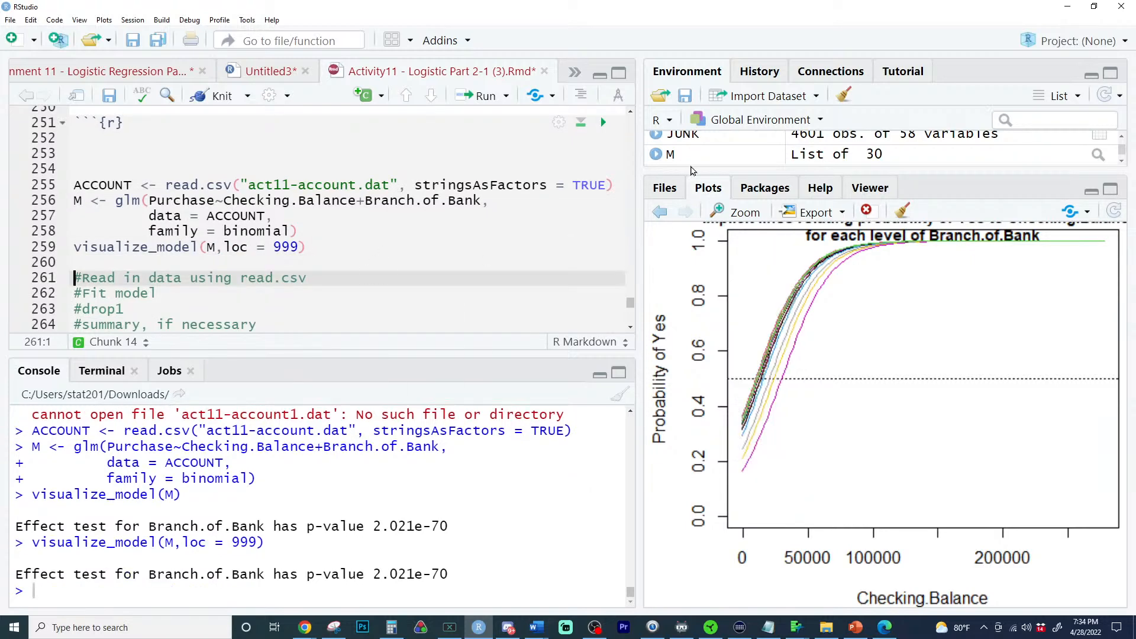
# - Add xlim = c(-50000,300000) to the visualize_model call, rerun it, and inspect the enlarged plot before closing it
pyautogui.click(300, 248)
pyautogui.write(',')
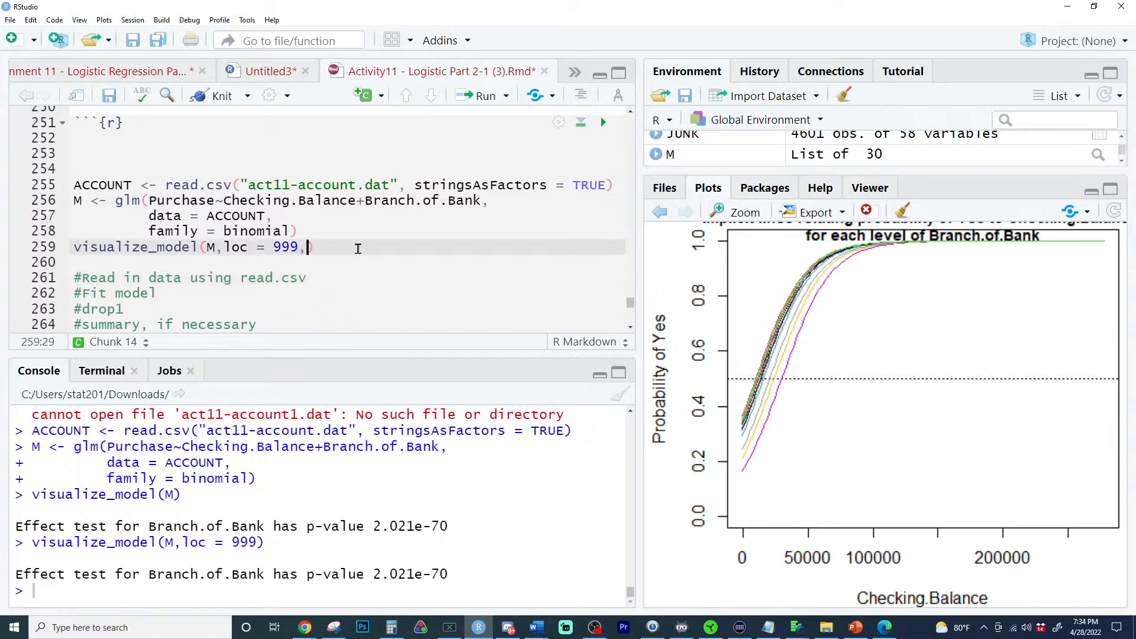
pyautogui.write('xlim = c(')
pyautogui.write('-')
pyautogui.write('50')
pyautogui.write(',000')
pyautogui.press('BackSpace')
pyautogui.press('BackSpace')
pyautogui.press('BackSpace')
pyautogui.press('BackSpace')
pyautogui.write('000,')
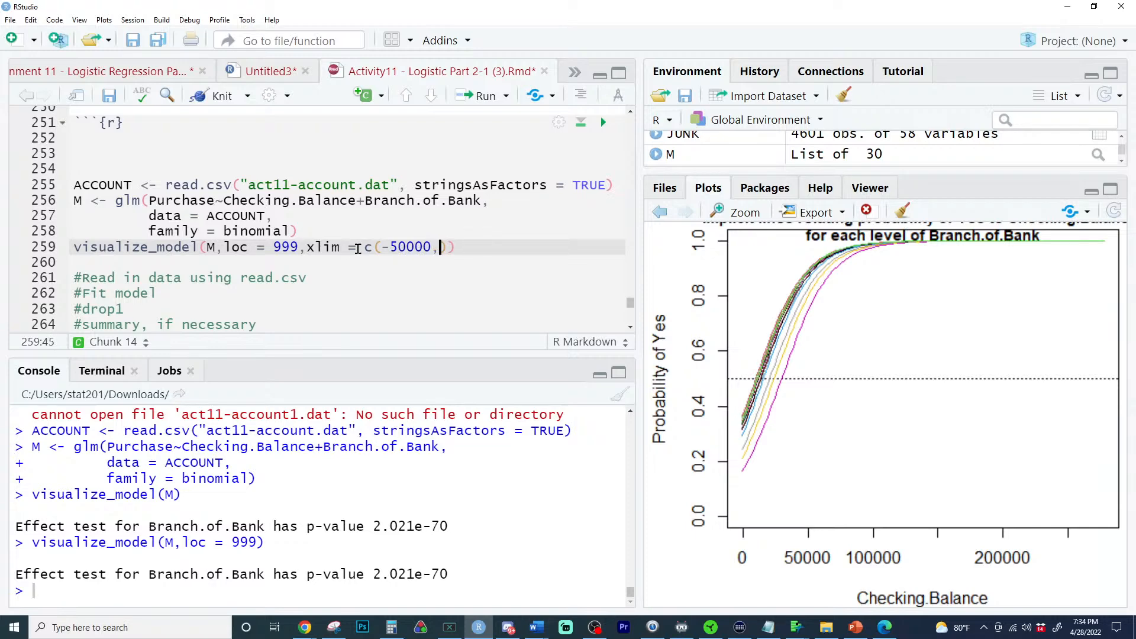
pyautogui.write('300000')
pyautogui.hotkey('ctrl', 'Return')
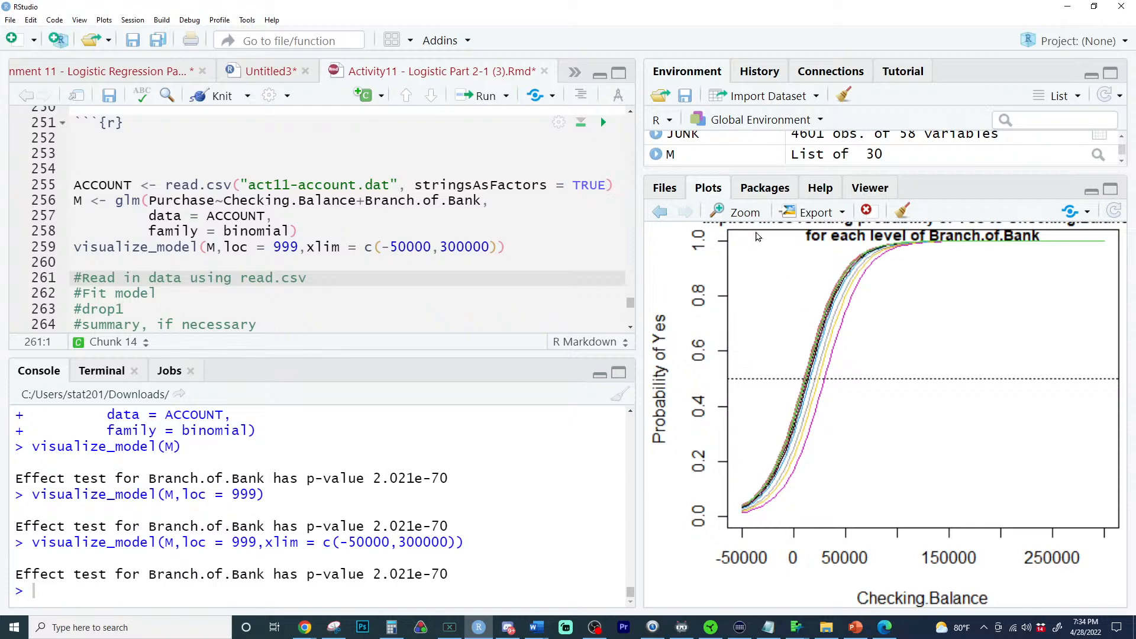
pyautogui.click(754, 217)
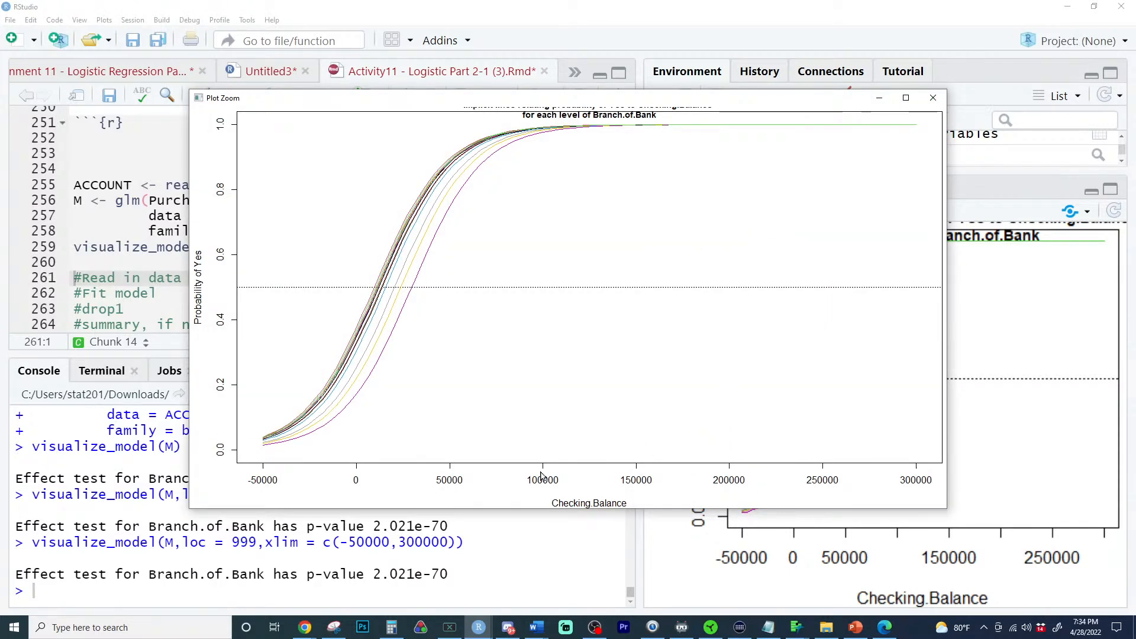
pyautogui.click(934, 98)
# - Set the upper xlim value to 100000, rerun the visualize_model line, and enlarge the plot
pyautogui.doubleClick(460, 247)
pyautogui.write('100000')
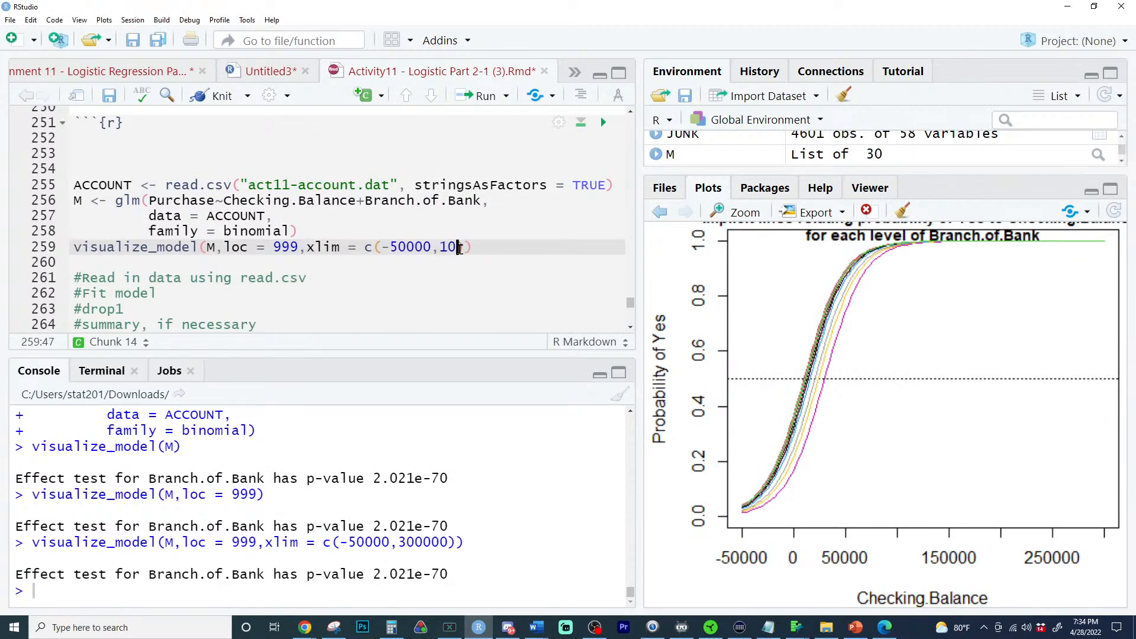
pyautogui.hotkey('ctrl', 'Return')
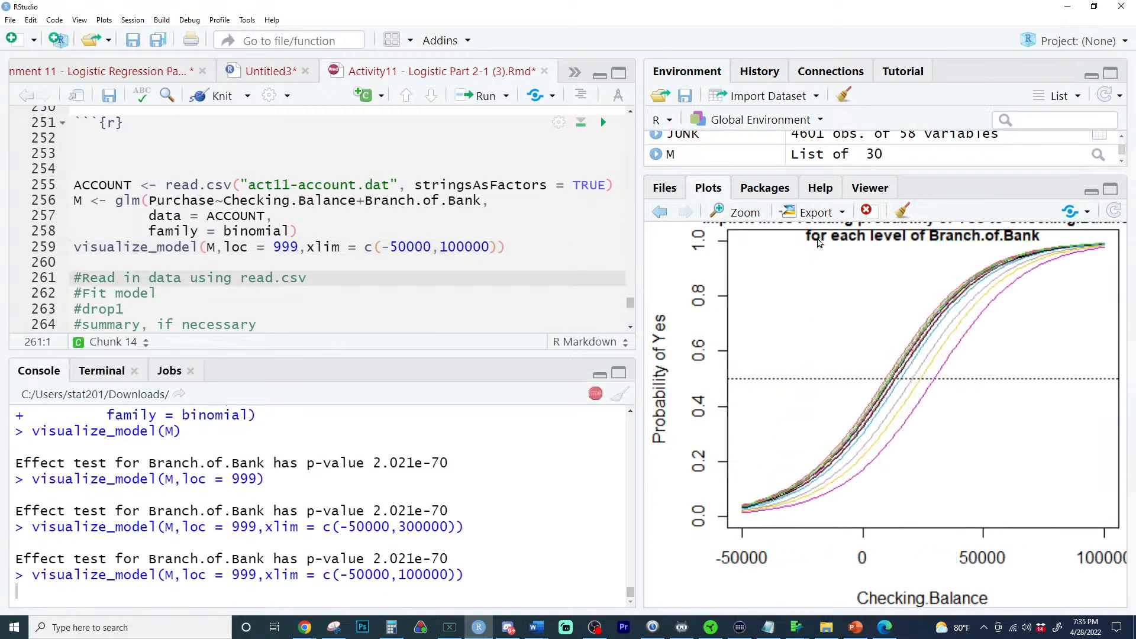
pyautogui.click(737, 211)
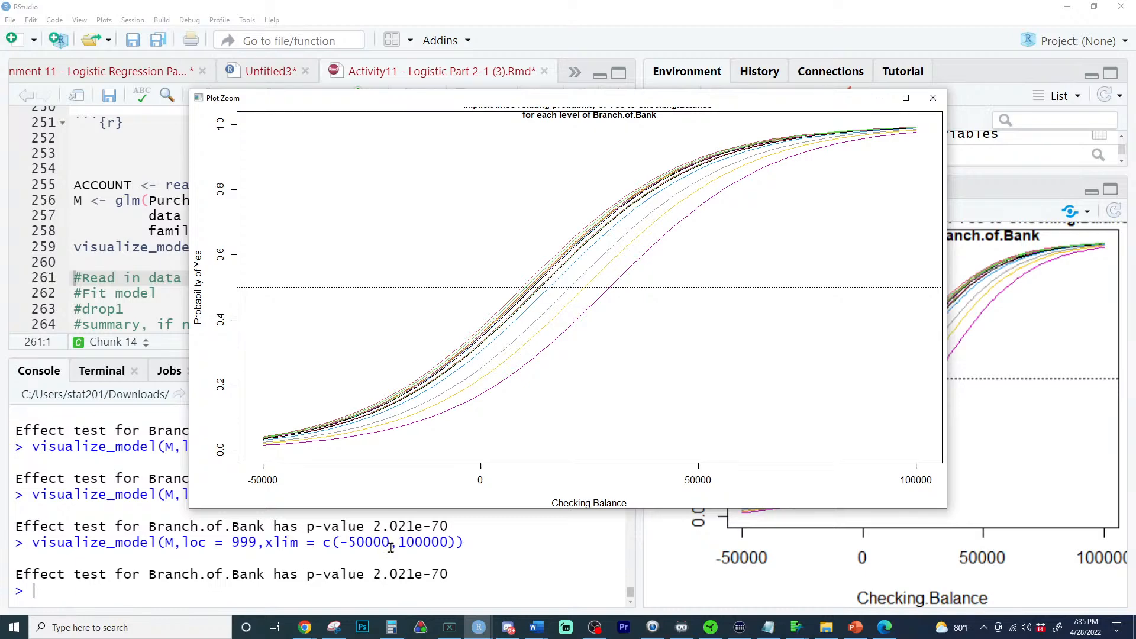
# - Print the bank branch variable in the console with ACCOUNT$Branch.of.Bank to check its levels
pyautogui.doubleClick(178, 526)
pyautogui.click(267, 524)
pyautogui.moveTo(266, 523); pyautogui.dragTo(149, 525)
pyautogui.click(244, 597)
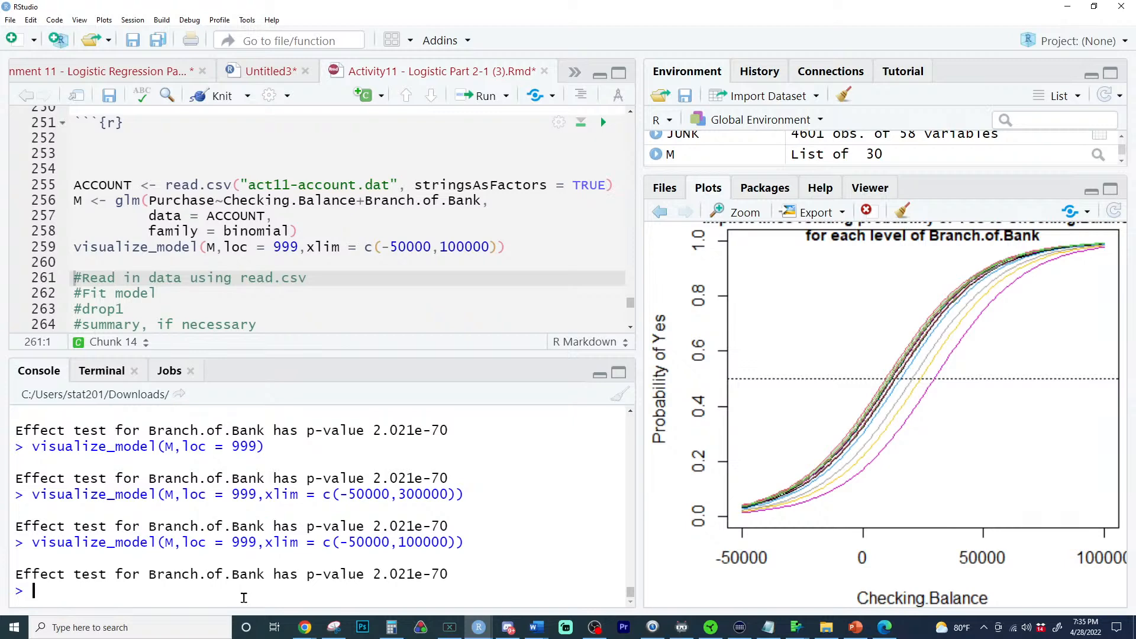
pyautogui.write('ACCOUNT$Branch.of.Bank')
pyautogui.press('Return')
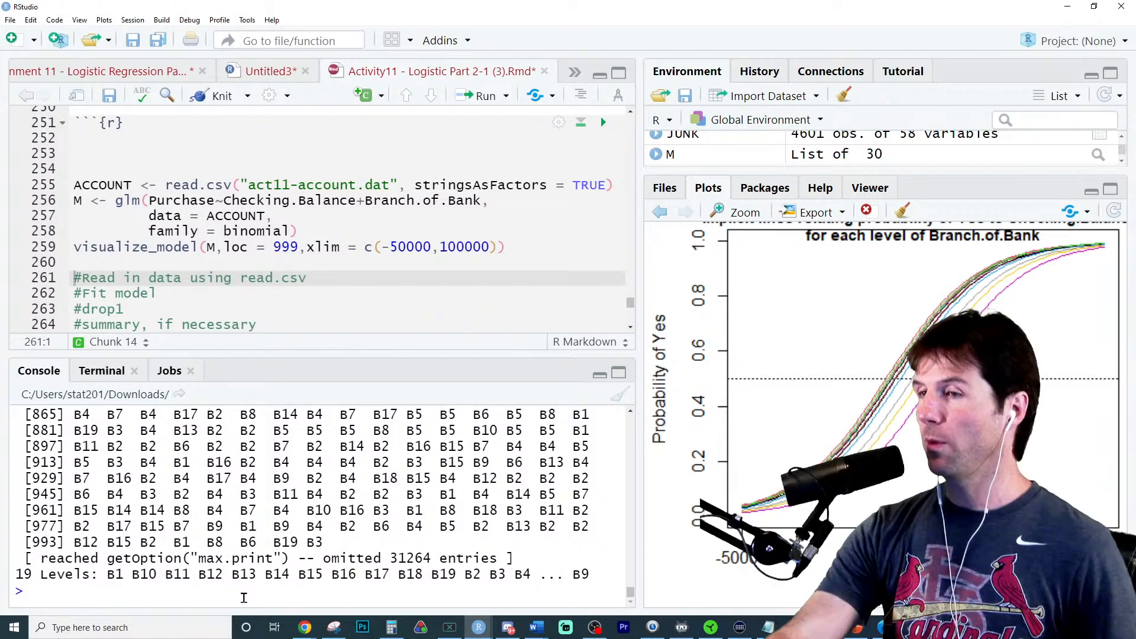
# - Rerun the last visualize_model command in the console and examine the effect test for Branch.of.Bank
pyautogui.press('Up')
pyautogui.press('Up')
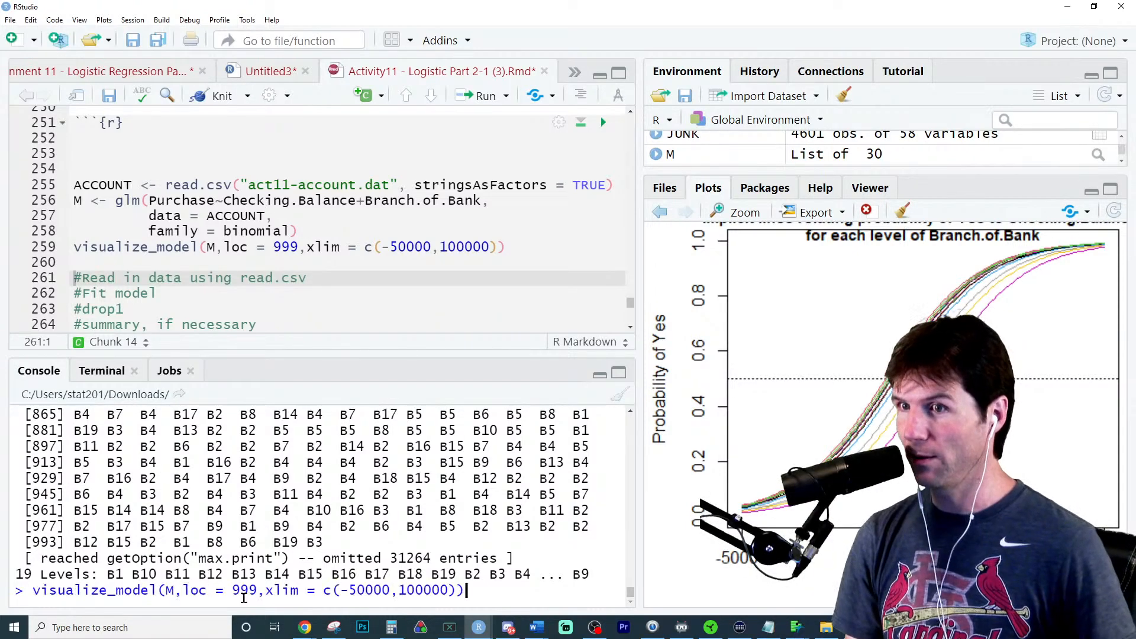
pyautogui.press('Return')
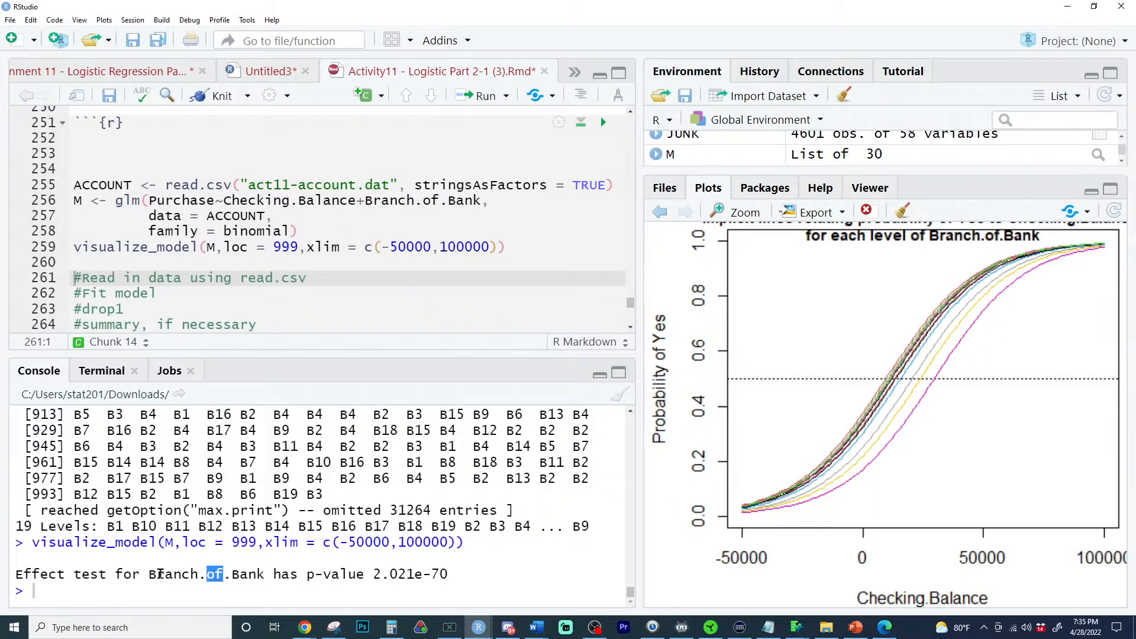
pyautogui.moveTo(157, 575); pyautogui.dragTo(377, 578)
pyautogui.click(187, 574)
pyautogui.moveTo(148, 576); pyautogui.dragTo(264, 573)
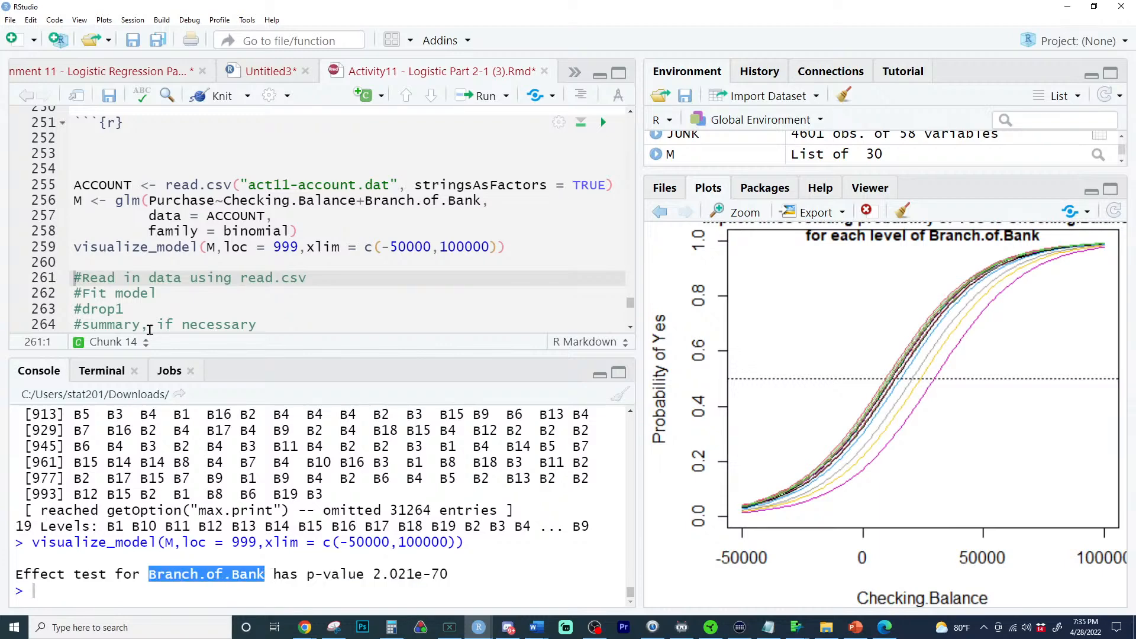
# - Add summary(M) below the visualize_model line, run it, and review the Branch.of.Bank coefficients
pyautogui.click(223, 256)
pyautogui.write('sum')
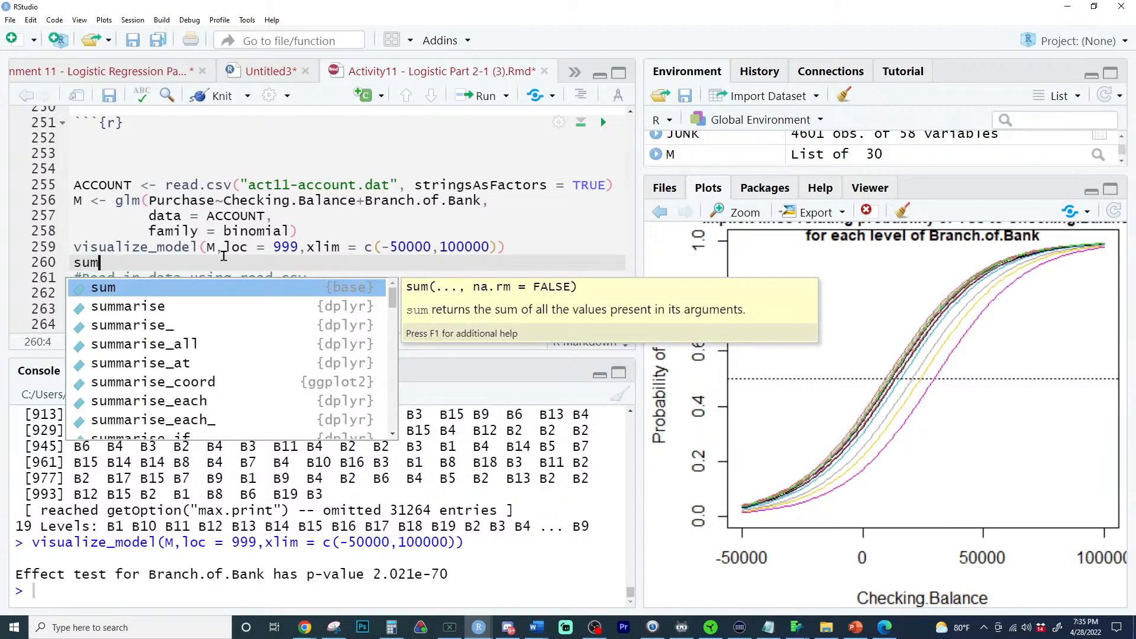
pyautogui.write('mary(M)')
pyautogui.hotkey('ctrl', 'Return')
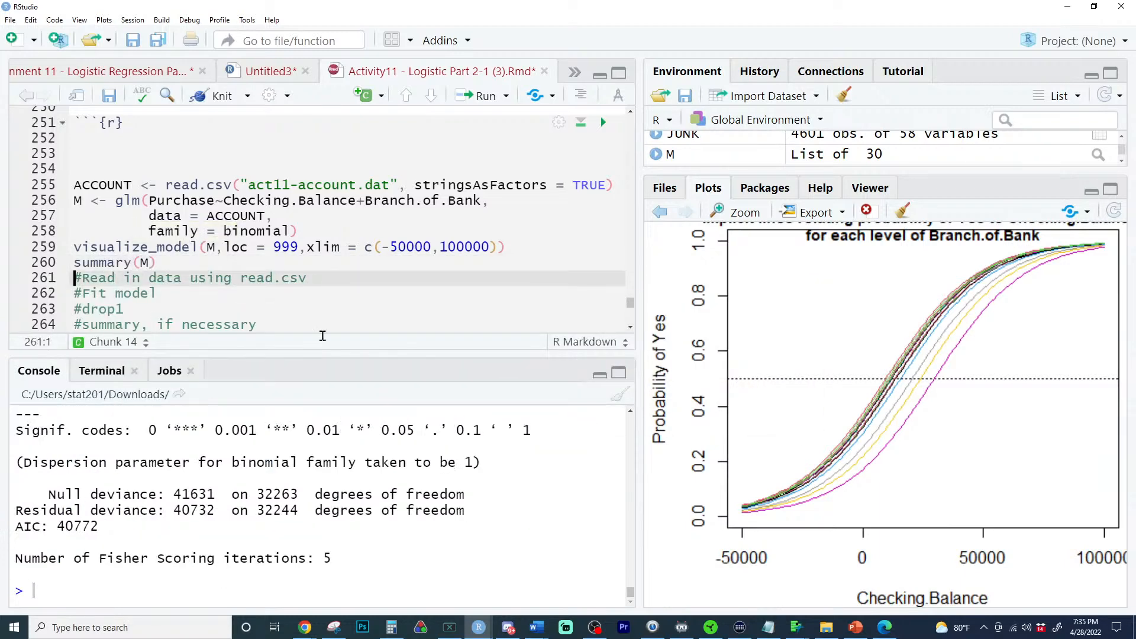
pyautogui.scroll(10, 409, 481)
pyautogui.scroll(-2, 410, 481)
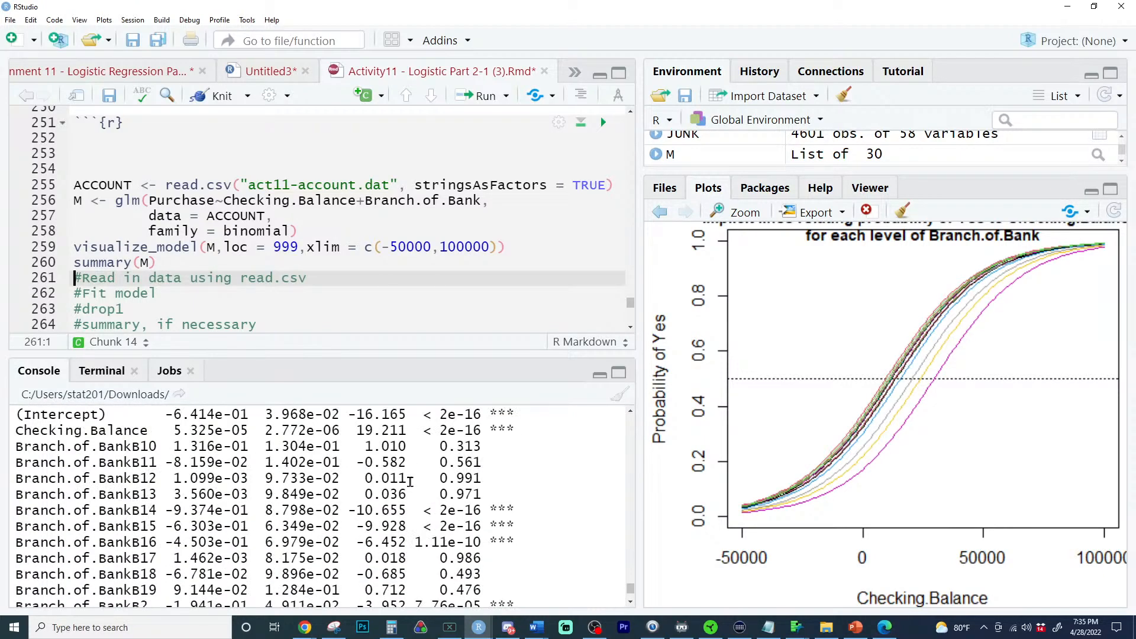
pyautogui.scroll(-4, 409, 482)
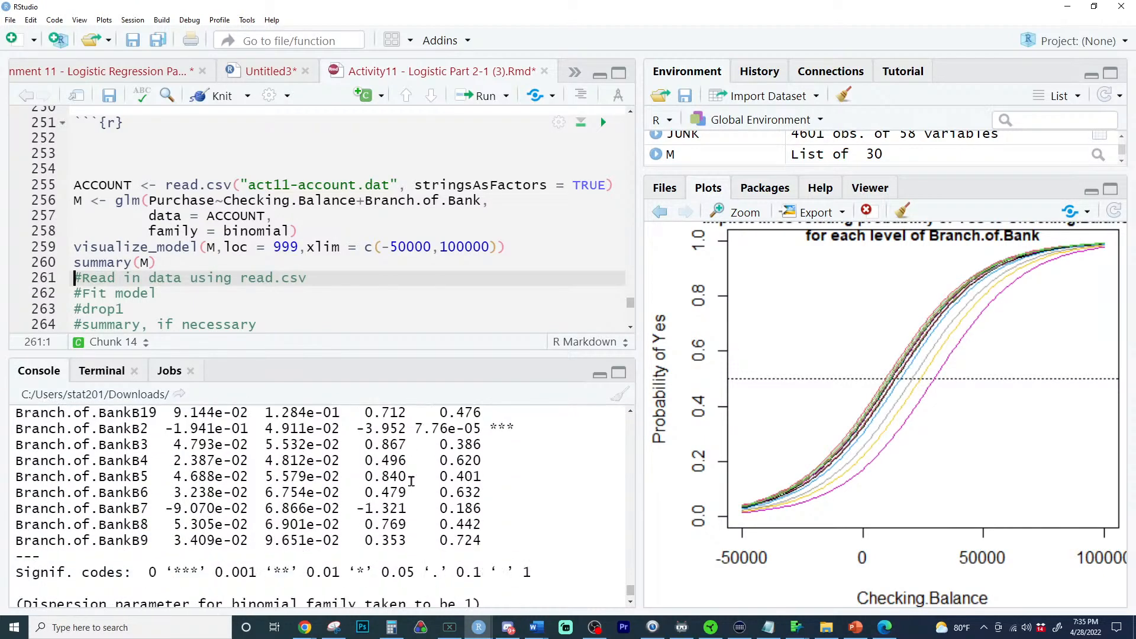
# - Examine the estimates and p-values of the individual Branch.of.Bank levels in the model summary, highlighting the Branch.of.BankB16 row
pyautogui.scroll(4, 411, 480)
pyautogui.scroll(-1, 426, 479)
pyautogui.scroll(1, 437, 476)
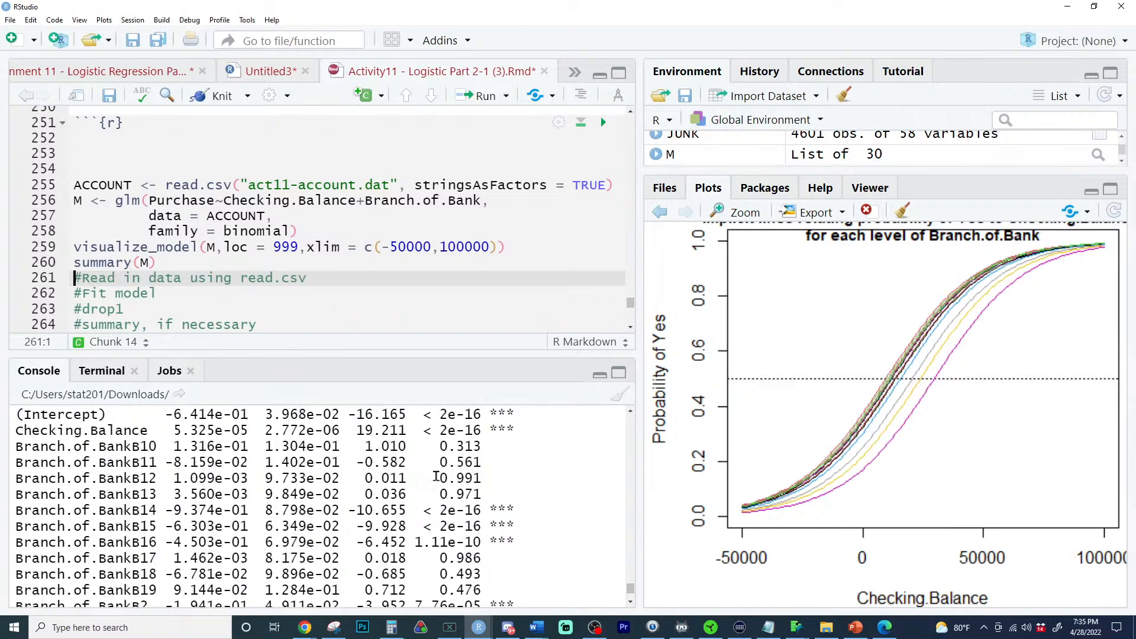
pyautogui.tripleClick(450, 541)
pyautogui.click(448, 542)
pyautogui.tripleClick(449, 542)
pyautogui.scroll(-4, 447, 545)
pyautogui.scroll(4, 447, 544)
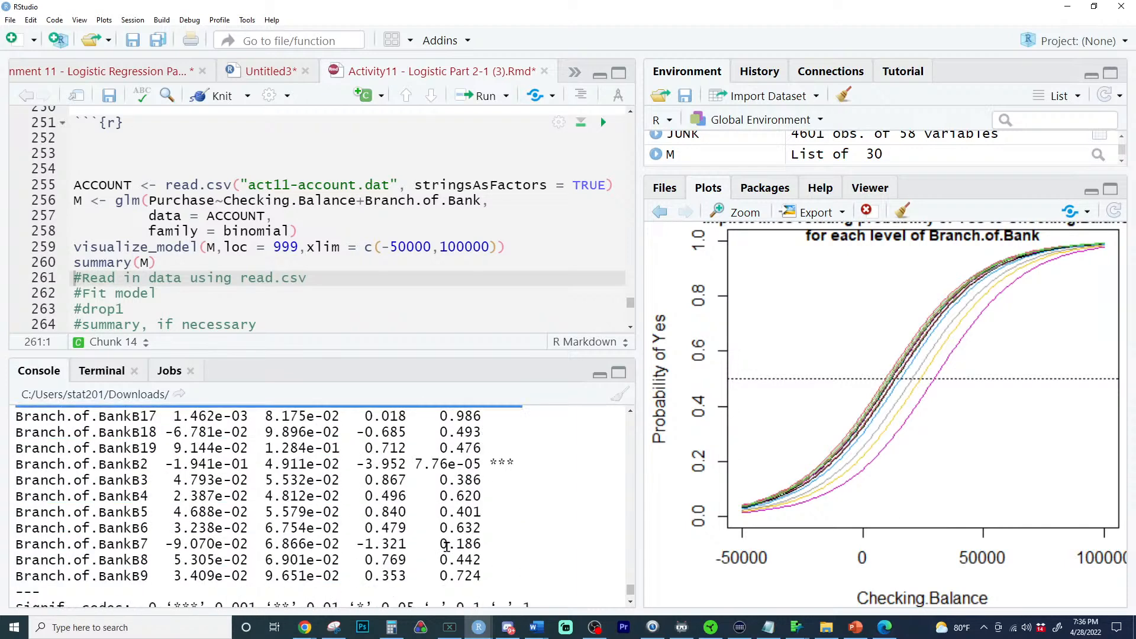
pyautogui.scroll(-2, 135, 445)
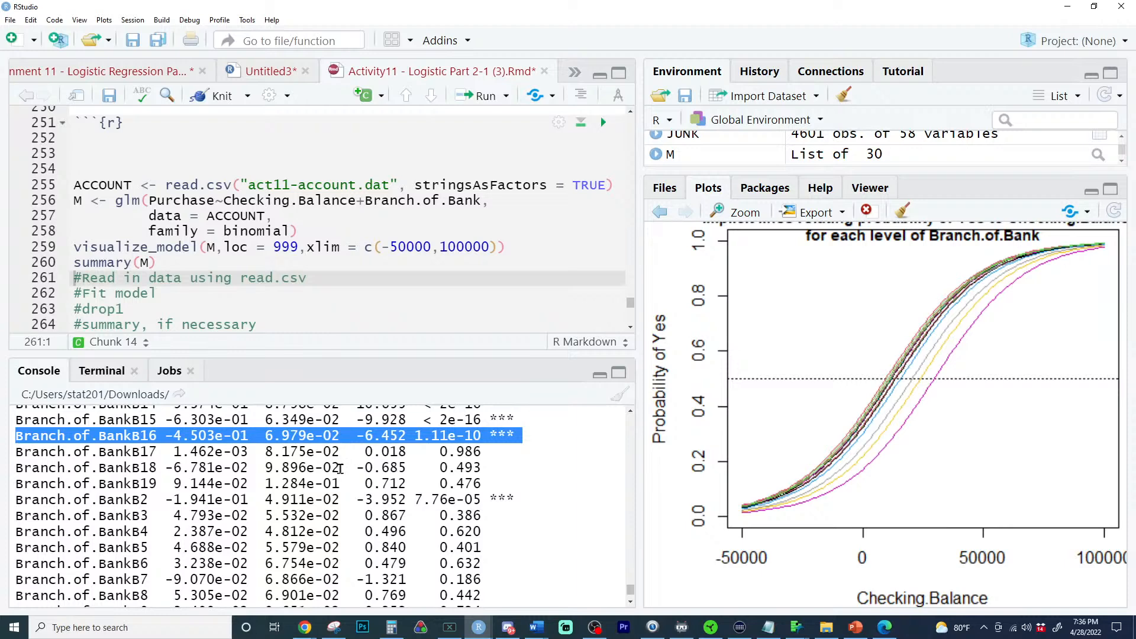
pyautogui.scroll(-2, 341, 470)
pyautogui.scroll(2, 341, 470)
pyautogui.scroll(-6, 361, 498)
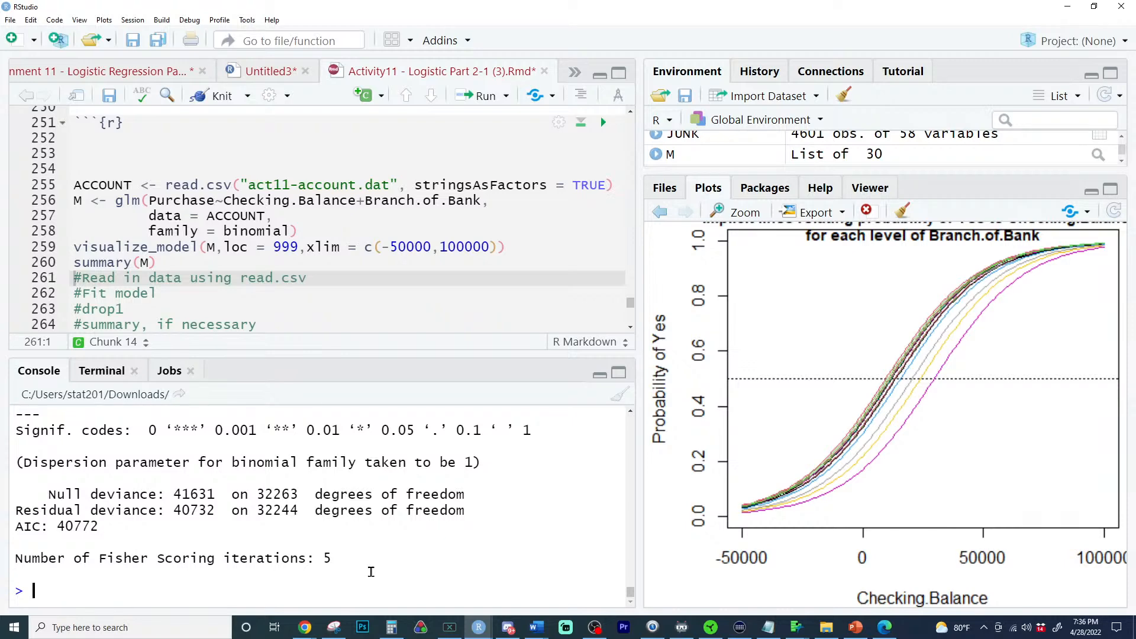
# - Run drop1(M,test = "Chisq") in the console and highlight the p-value in the Branch.of.Bank row
pyautogui.write('drop1')
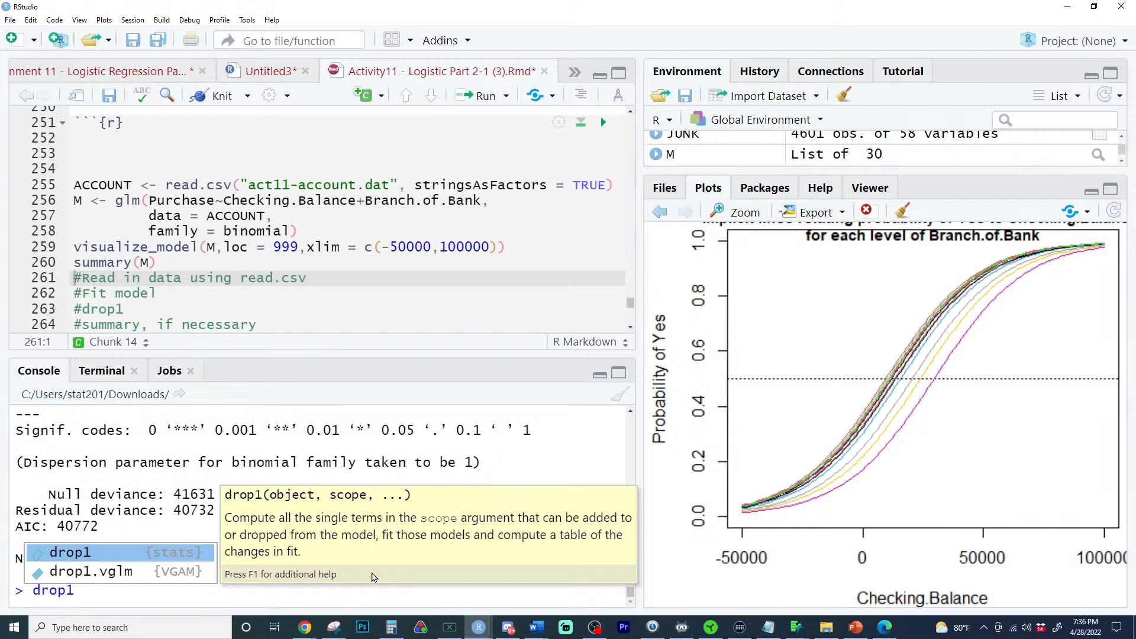
pyautogui.write('(')
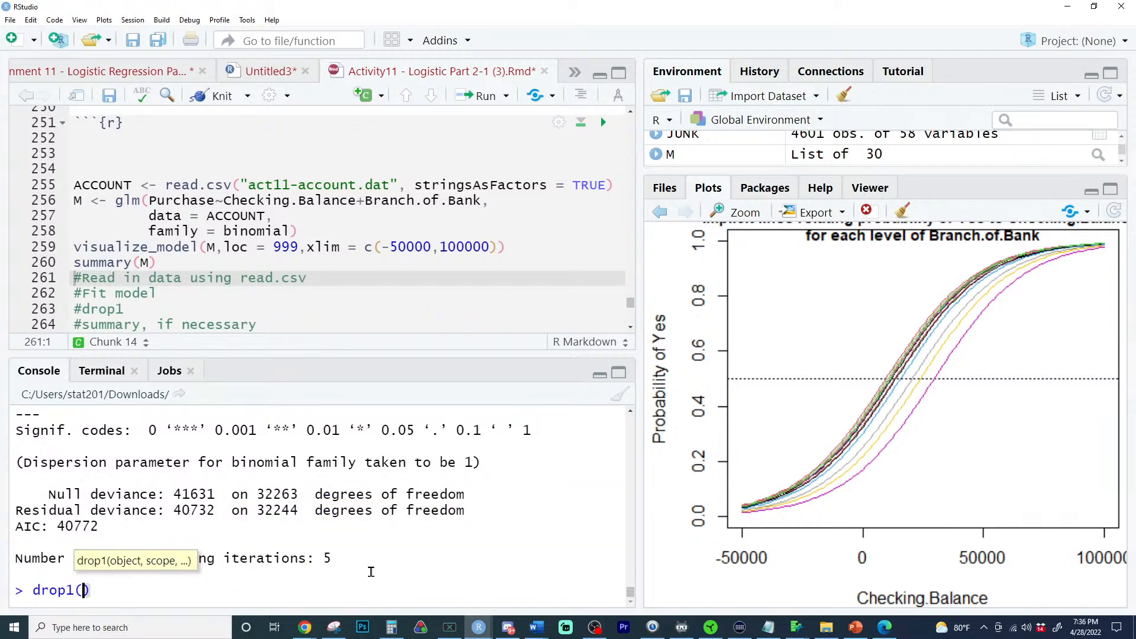
pyautogui.write('M,test')
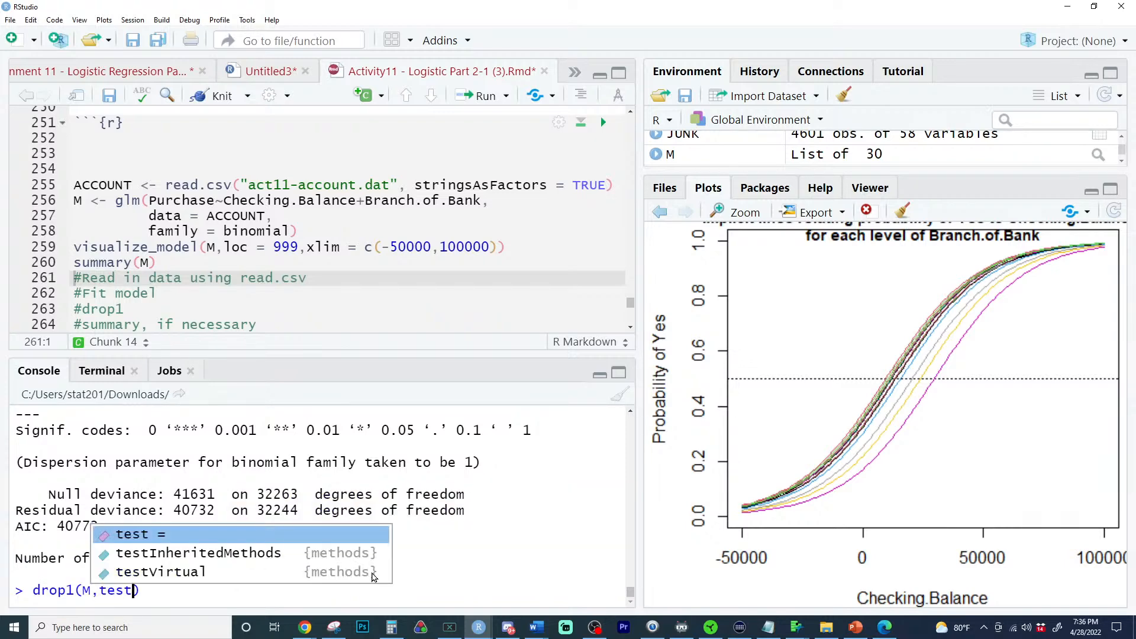
pyautogui.press('Tab')
pyautogui.write('"Chisq')
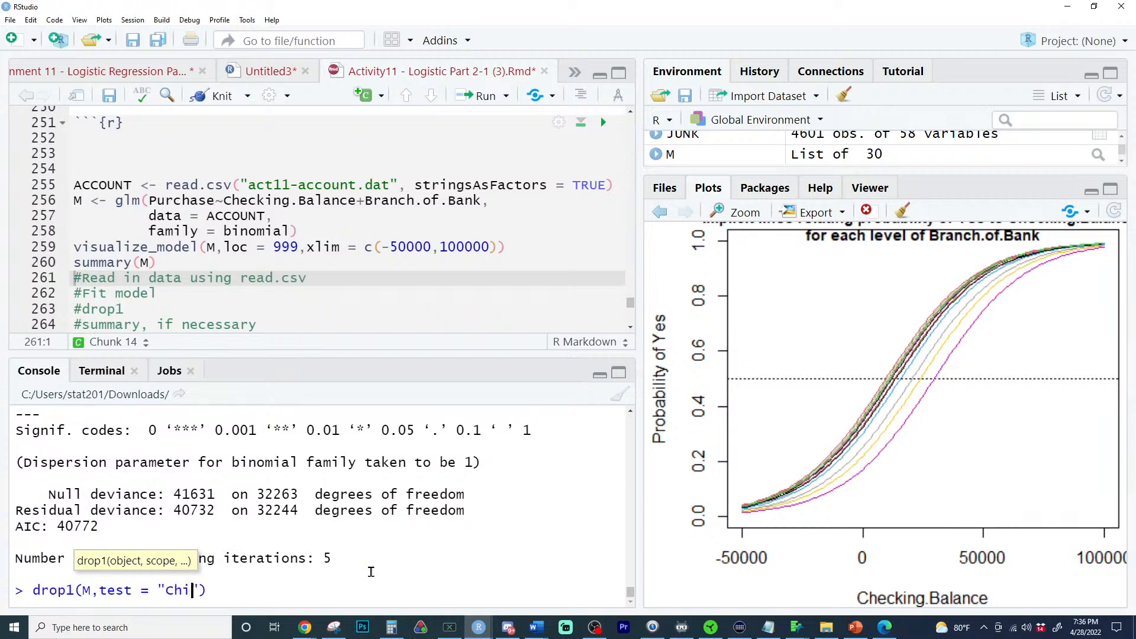
pyautogui.press('Return')
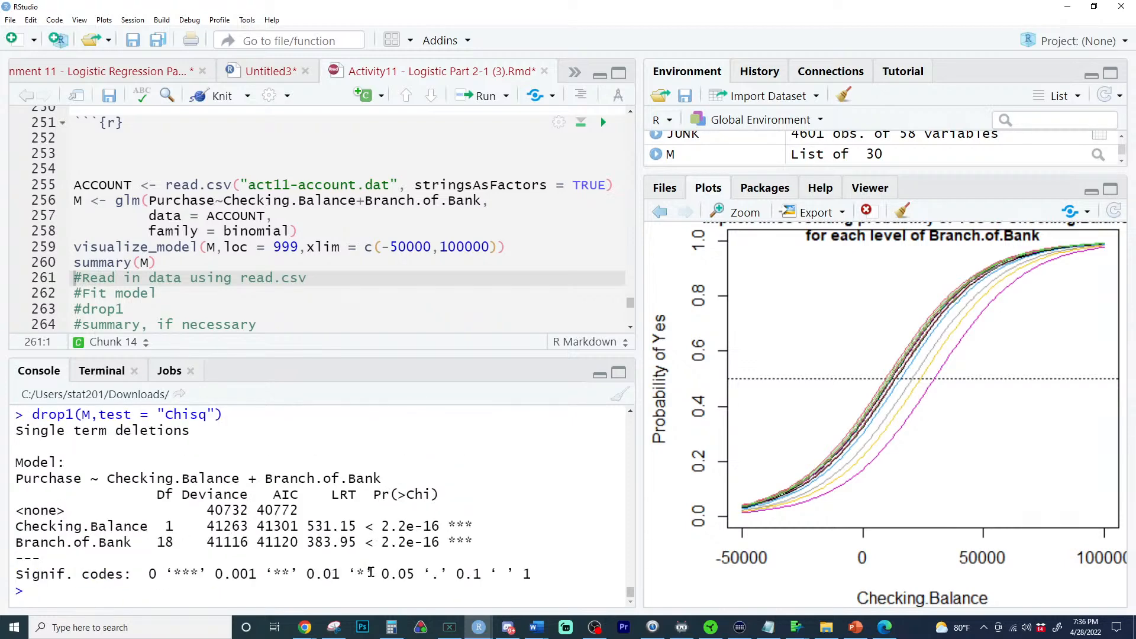
pyautogui.moveTo(366, 542); pyautogui.dragTo(474, 542)
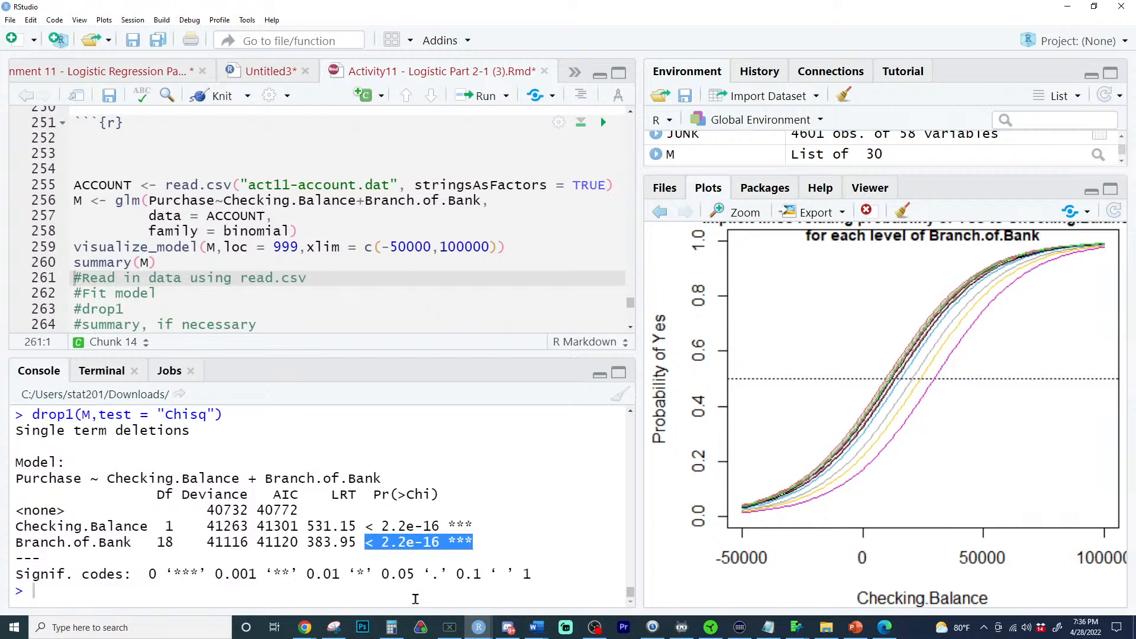
# - Rerun visualize_model(M,loc = 999,xlim = c(-50000,100000)) in the console to compare its Branch.of.Bank effect test with the drop1 table
pyautogui.scroll(3, 414, 599)
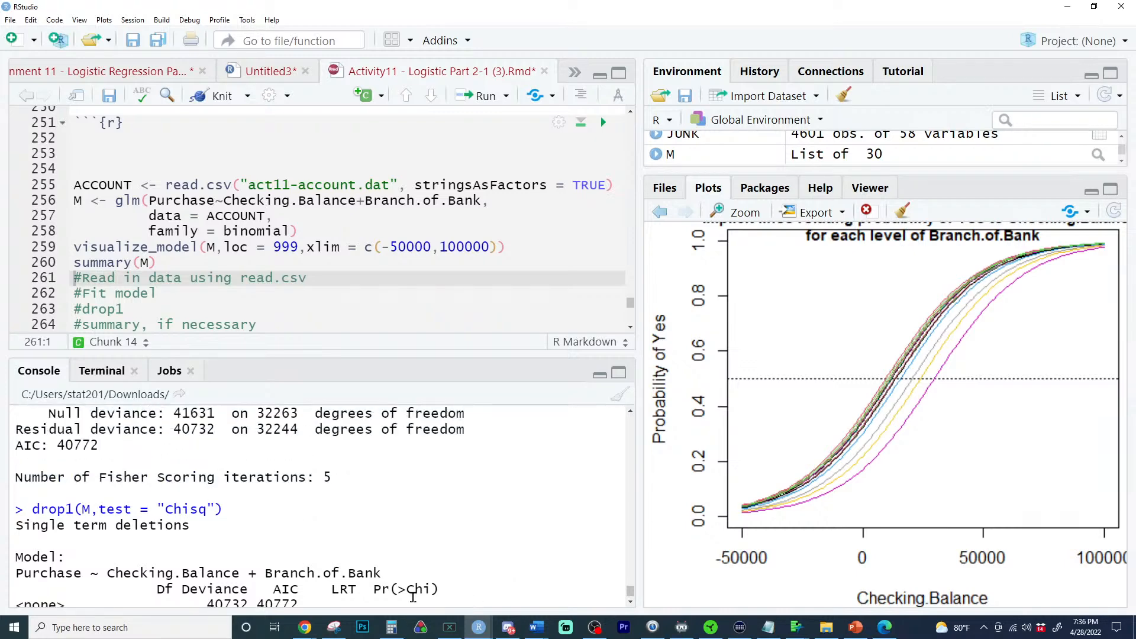
pyautogui.scroll(-3, 460, 534)
pyautogui.click(396, 588)
pyautogui.press('Up')
pyautogui.press('Up')
pyautogui.press('Up')
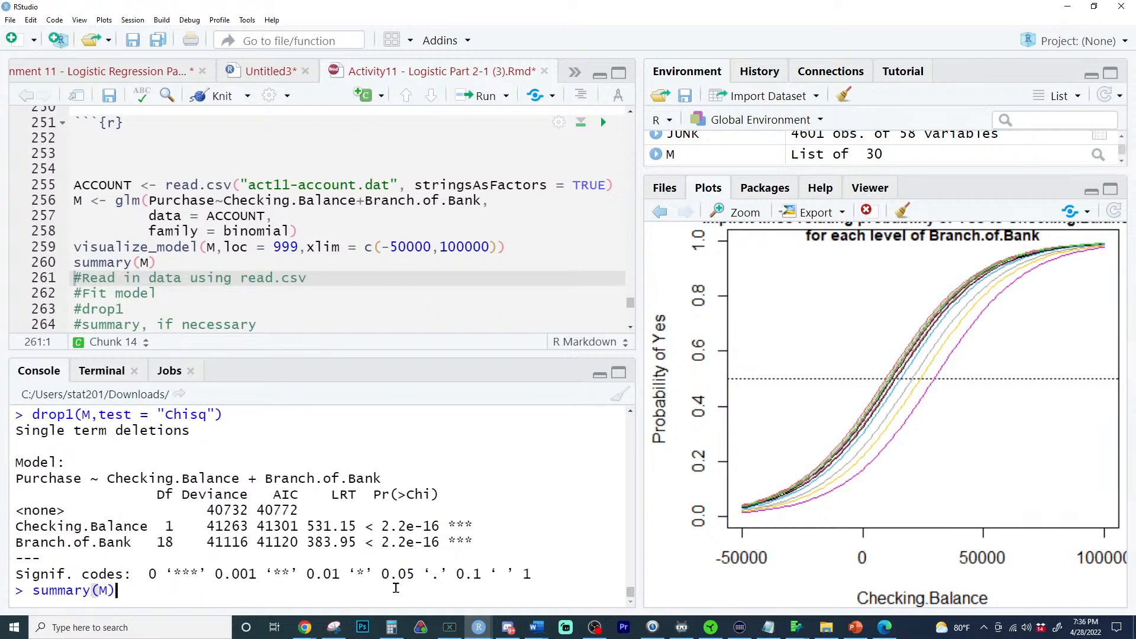
pyautogui.press('Return')
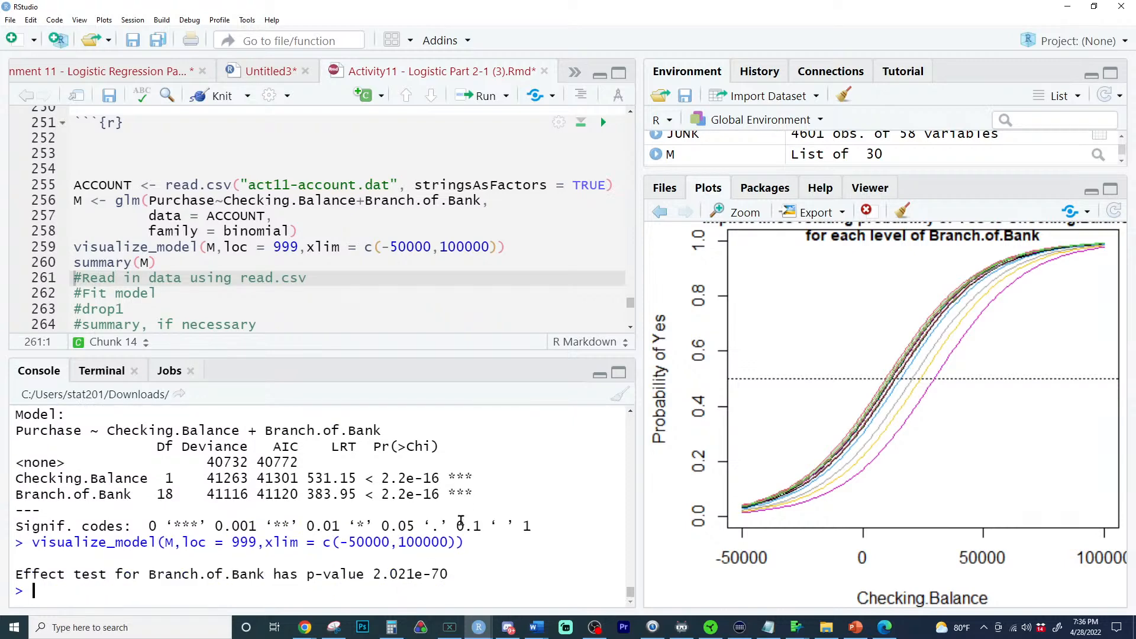
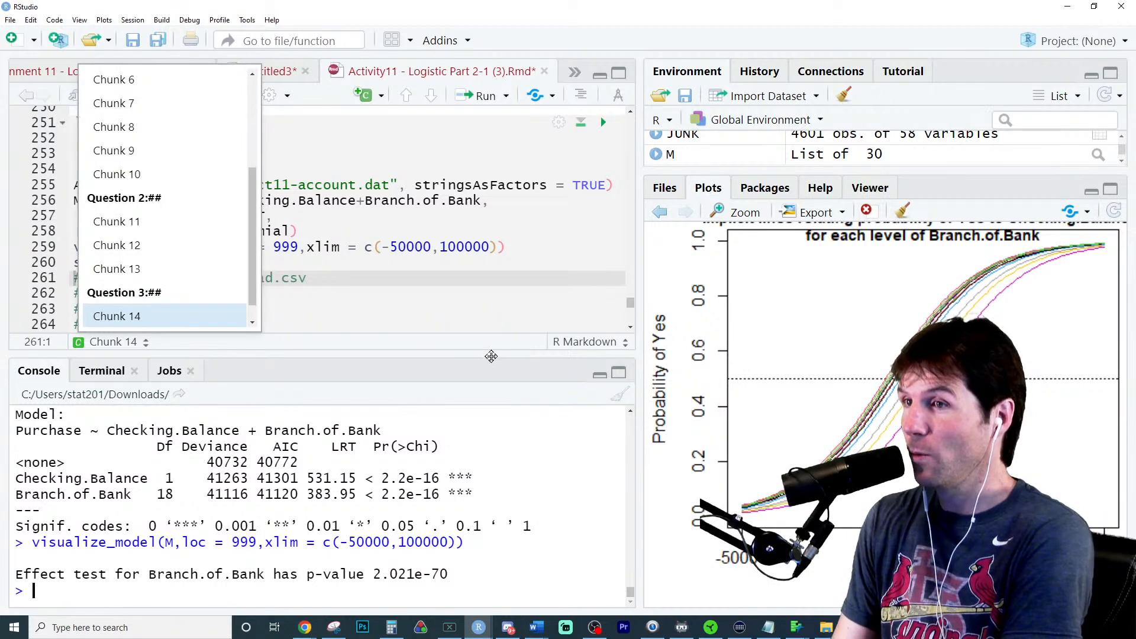
# - Enlarge the console to highlight the drop1(M,test = "Chisq") command and its Branch.of.Bank row, then restore the editor's height
pyautogui.moveTo(491, 353); pyautogui.dragTo(499, 261)
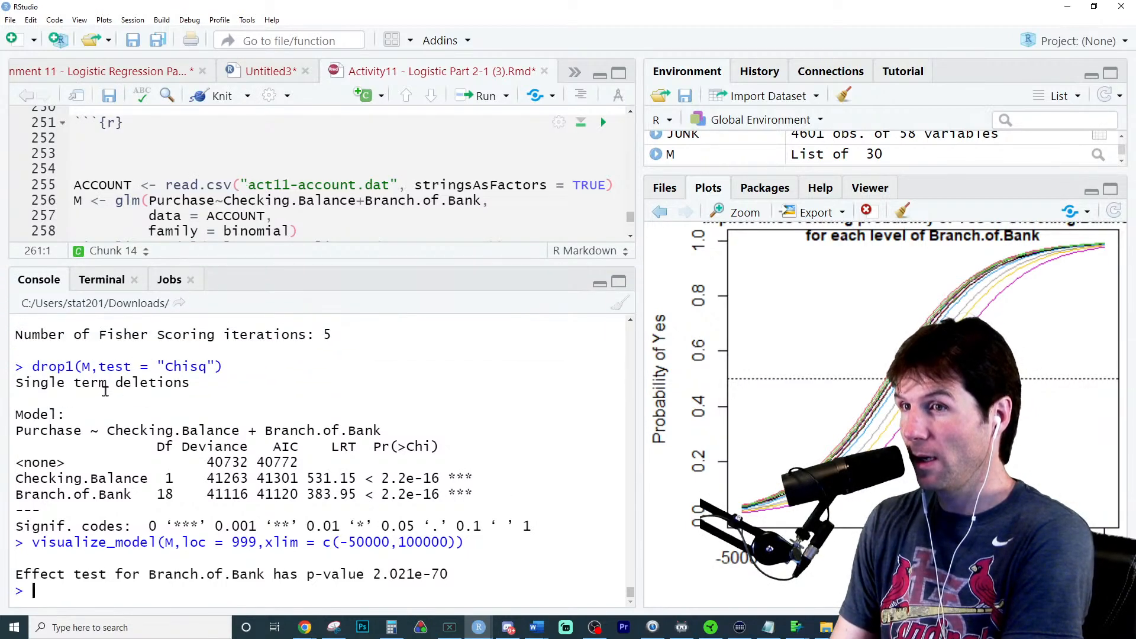
pyautogui.tripleClick(57, 368)
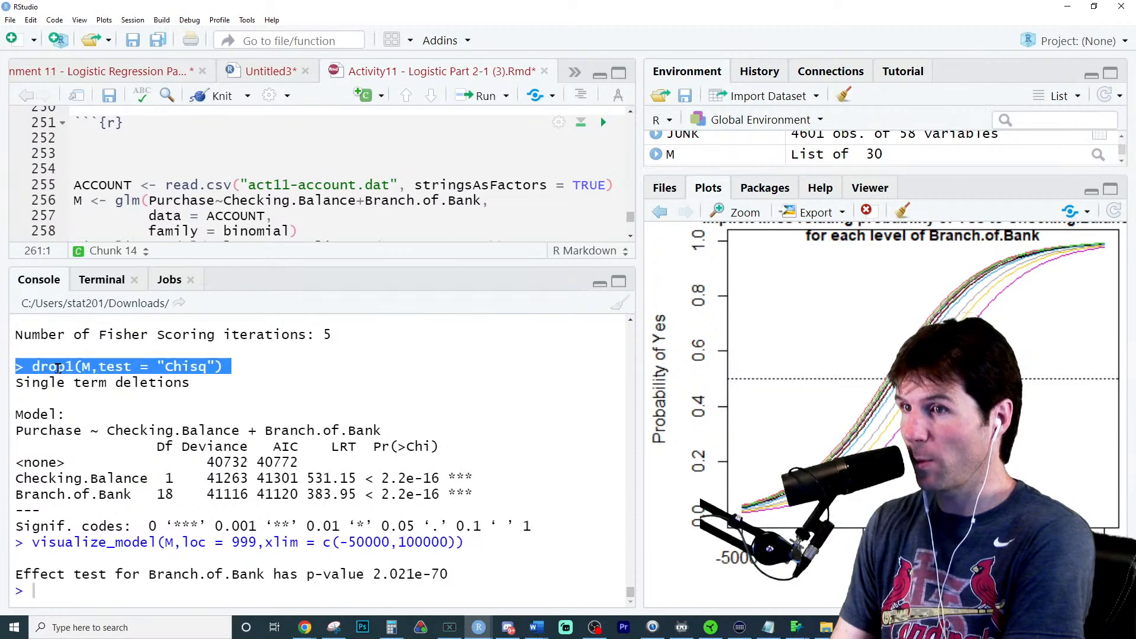
pyautogui.tripleClick(102, 495)
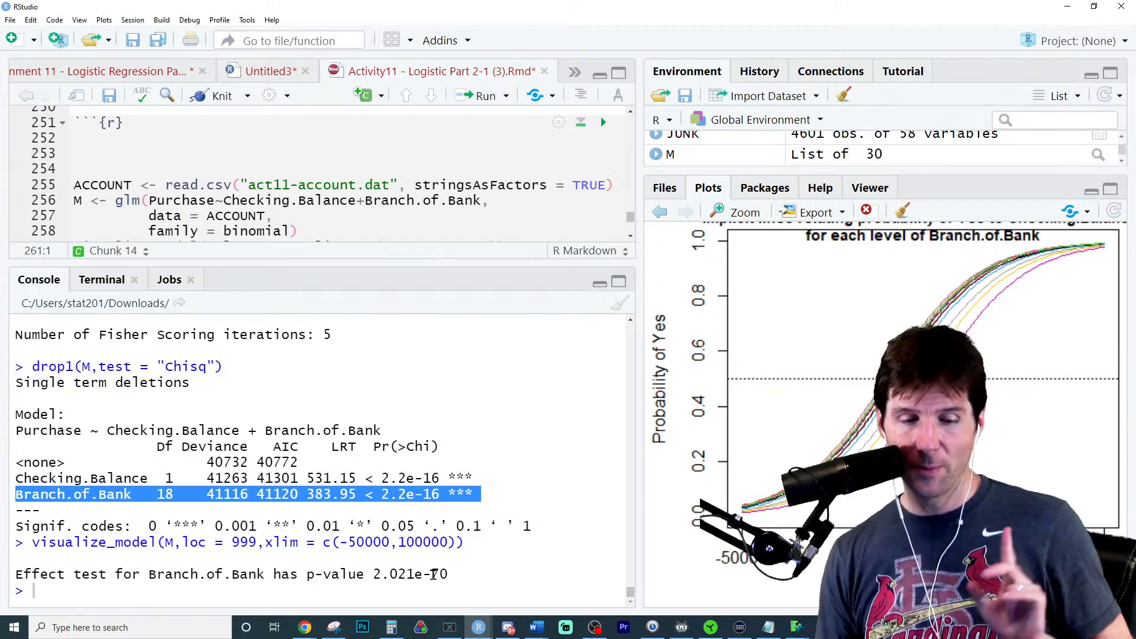
pyautogui.moveTo(371, 263); pyautogui.dragTo(356, 353)
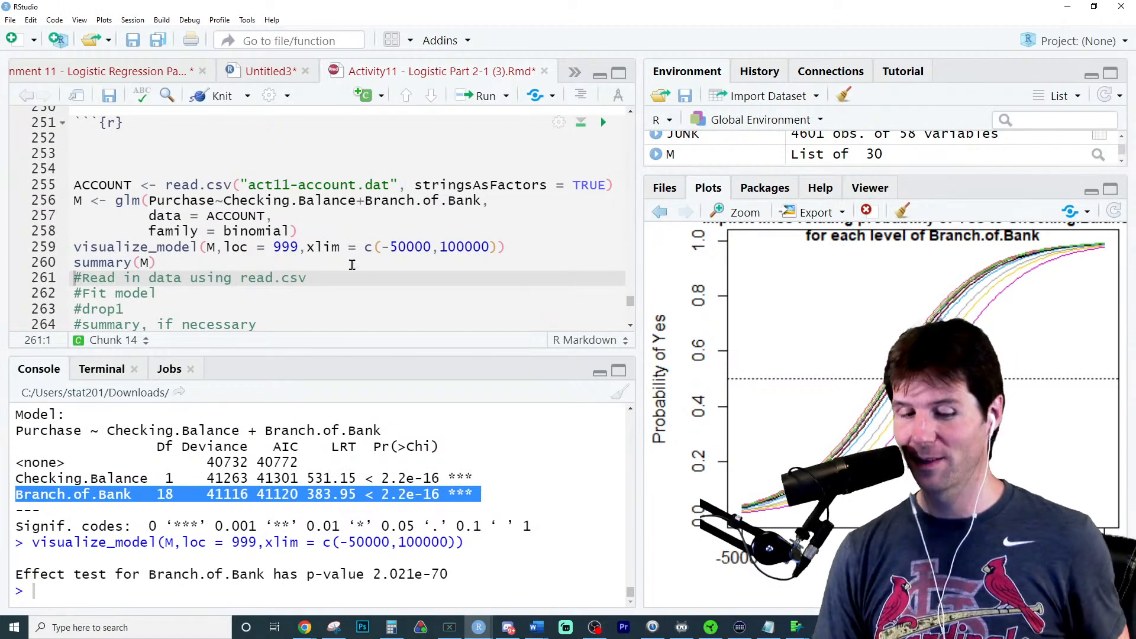
# - Insert two blank lines above #Fit model in the interaction question's chunk, and try pasting the copied glm call there
pyautogui.moveTo(533, 233); pyautogui.dragTo(8, 210)
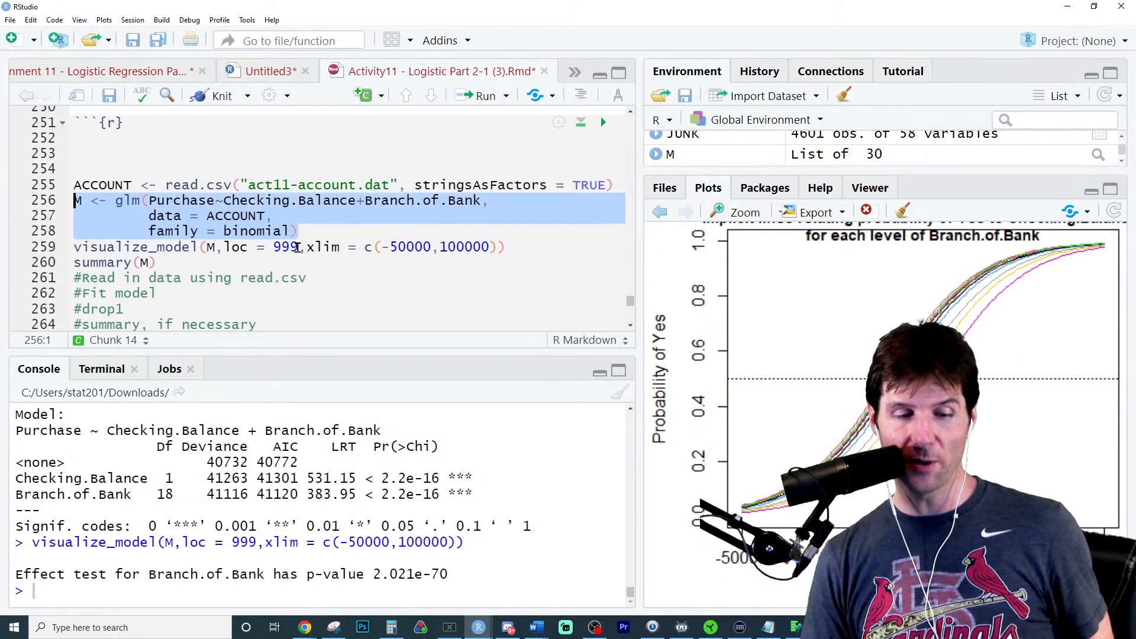
pyautogui.scroll(-6, 297, 250)
pyautogui.scroll(-2, 298, 249)
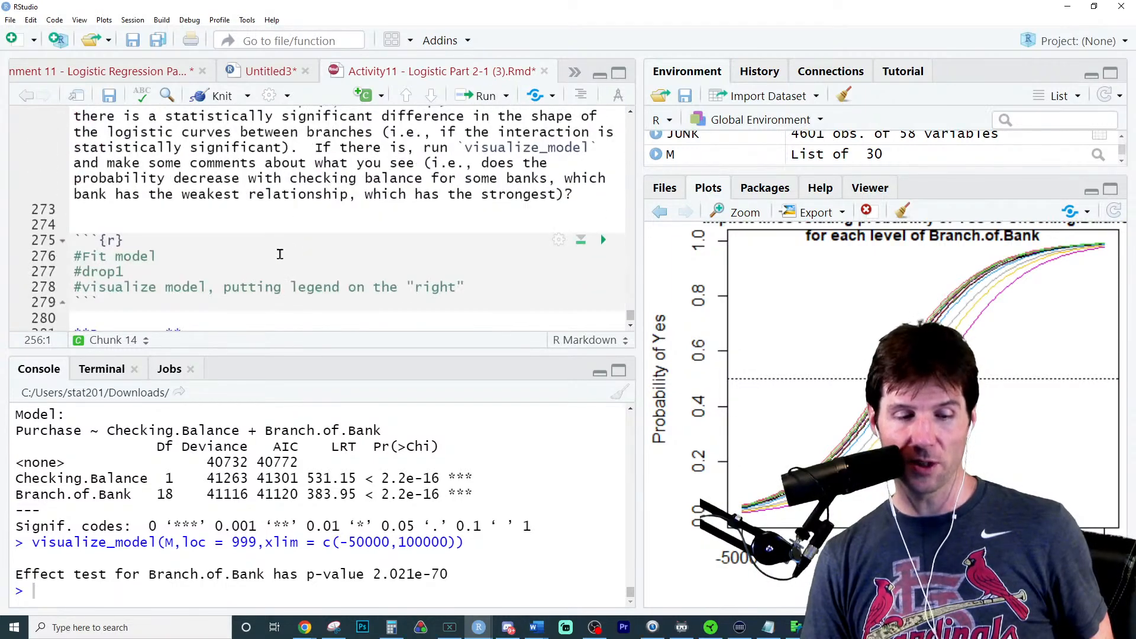
pyautogui.click(253, 251)
pyautogui.press('Home')
pyautogui.press('Return')
pyautogui.press('Return')
pyautogui.press('Up')
pyautogui.press('Up')
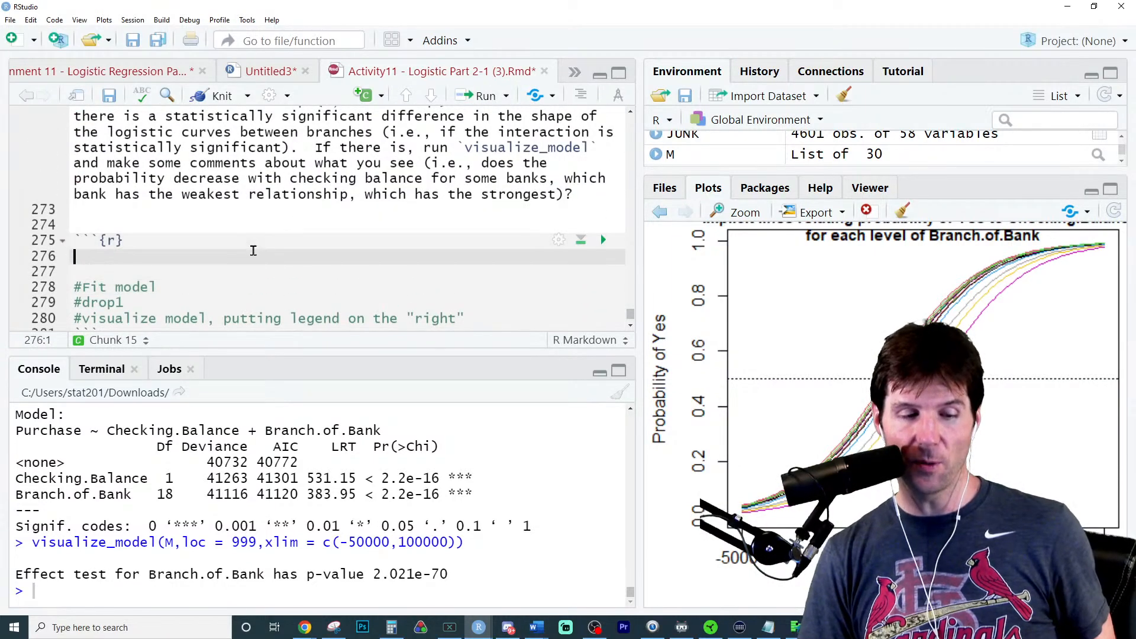
pyautogui.write('M <- glm(Purchase~Checking.Balance+Branch.of.Bank,          data = ACCOUNT,          family = binomial)')
pyautogui.hotkey('ctrl', 'z')
# - Change the glm formula to Purchase~Checking.Balance*Branch.of.Bank and run the model fit
pyautogui.scroll(7, 254, 251)
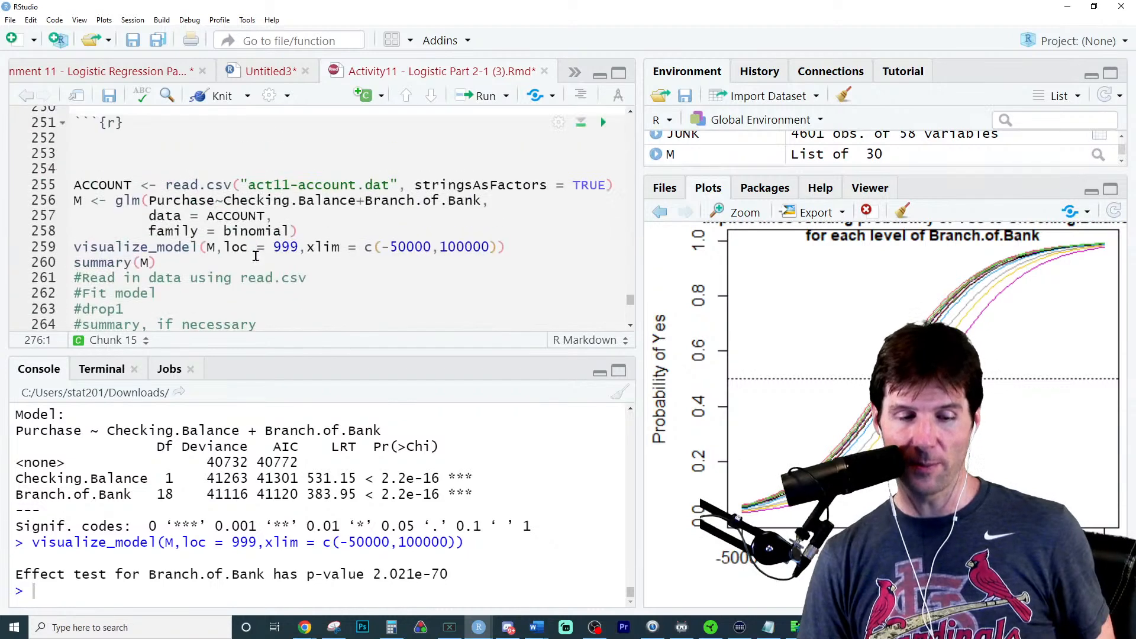
pyautogui.click(355, 201)
pyautogui.press('Delete')
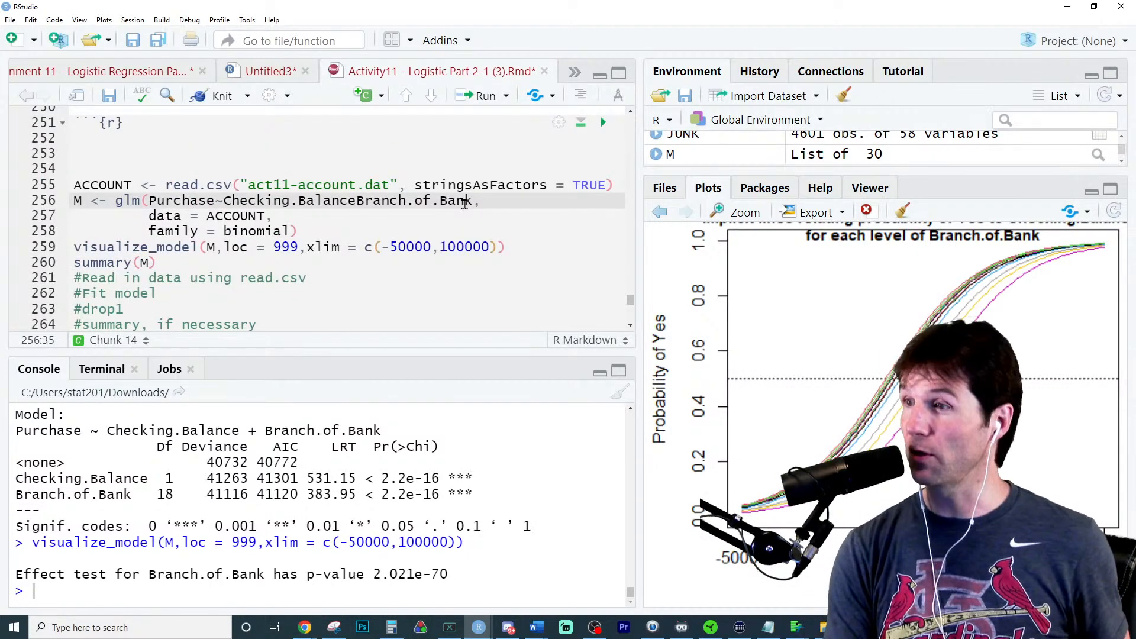
pyautogui.write('*')
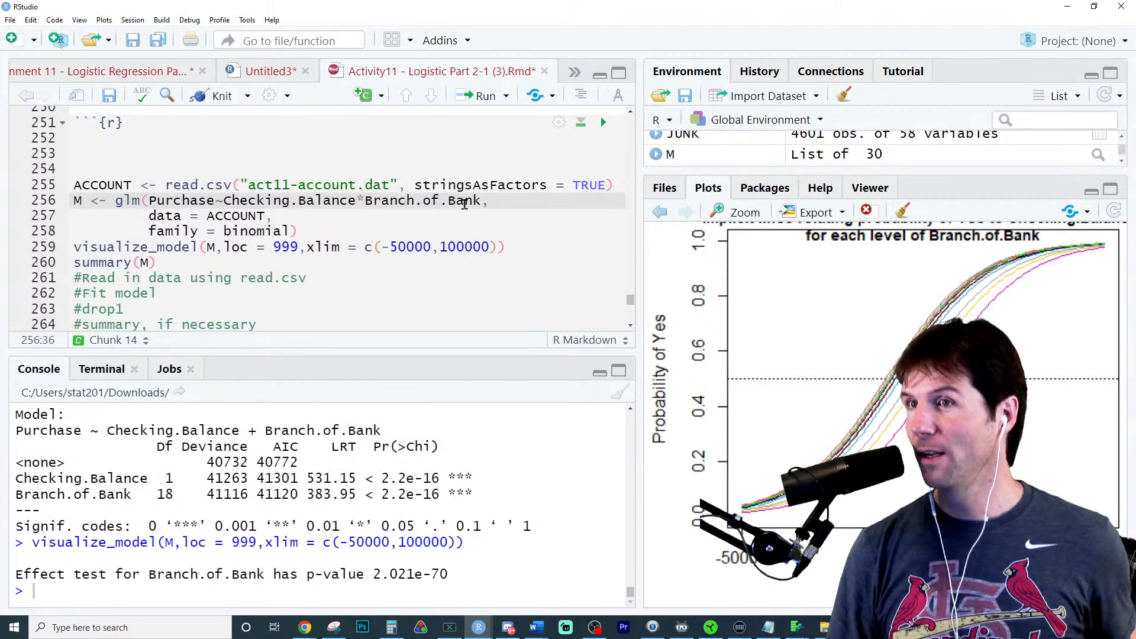
pyautogui.hotkey('ctrl', 'Return')
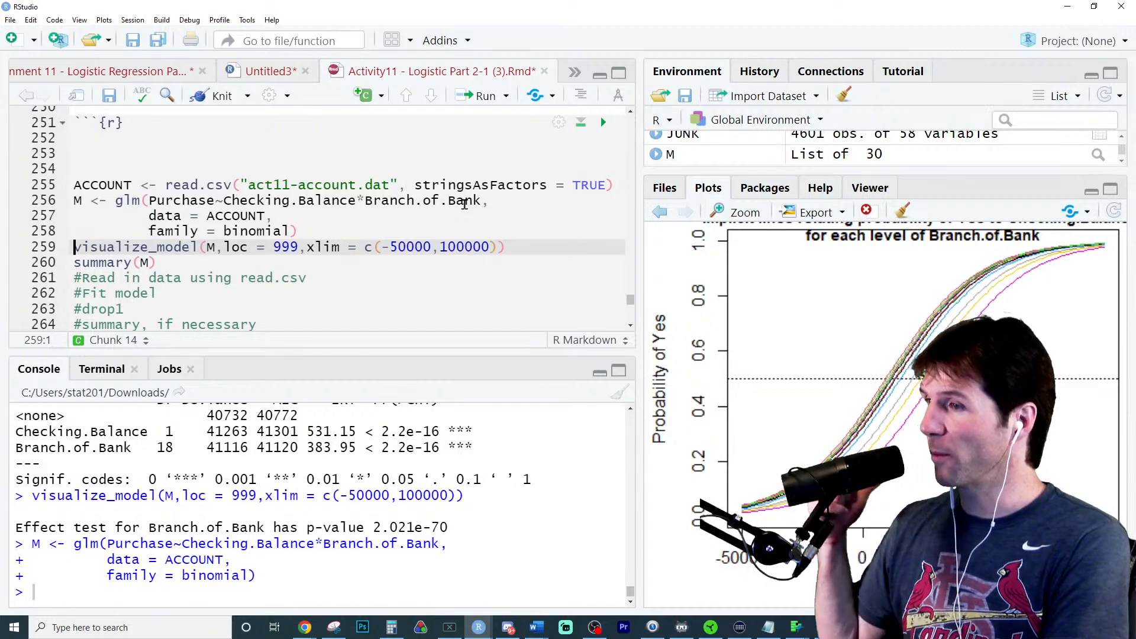
# - Set the formula back to Purchase~Checking.Balance+Branch.of.Bank, rerun the glm, visualize_model and summary(M) lines, and add a blank line below them
pyautogui.scroll(7, 453, 501)
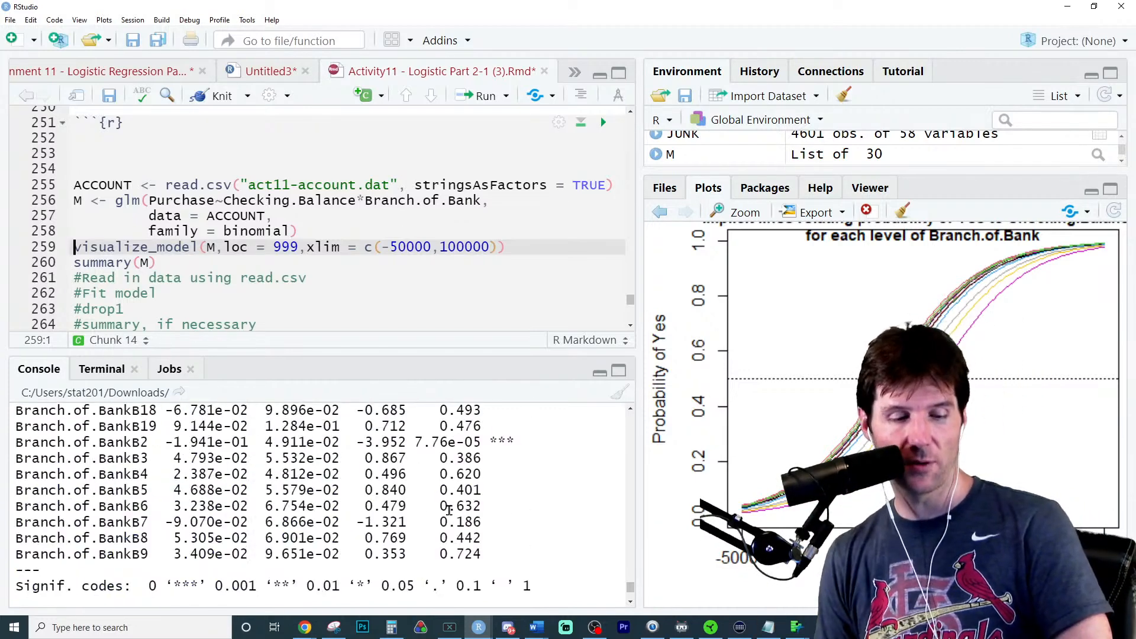
pyautogui.scroll(1, 305, 521)
pyautogui.scroll(3, 306, 522)
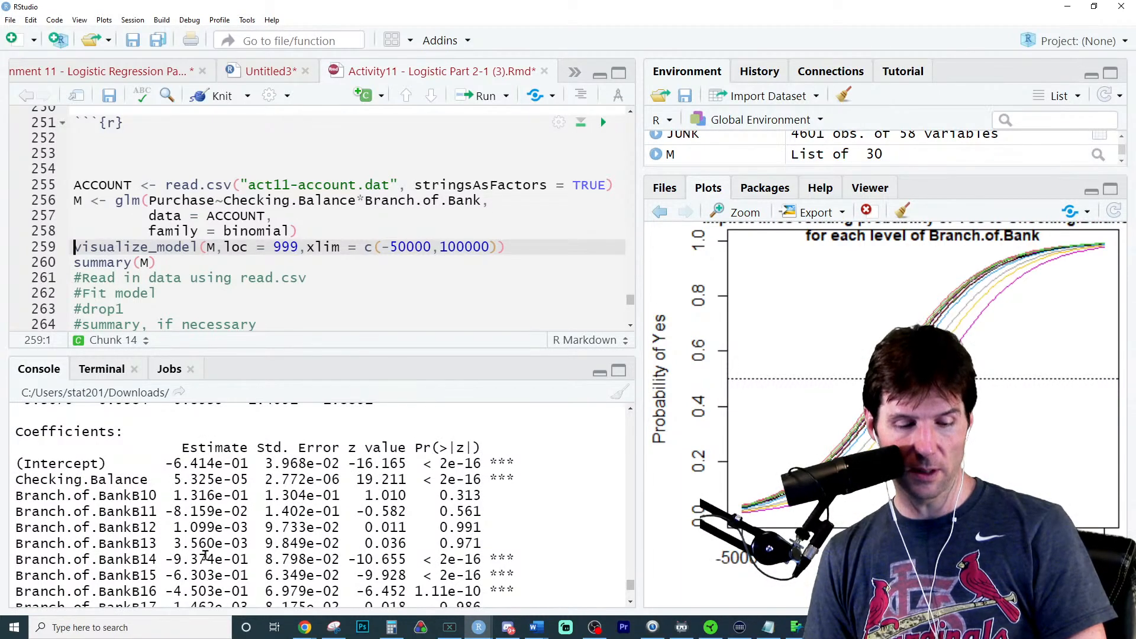
pyautogui.scroll(-1, 183, 510)
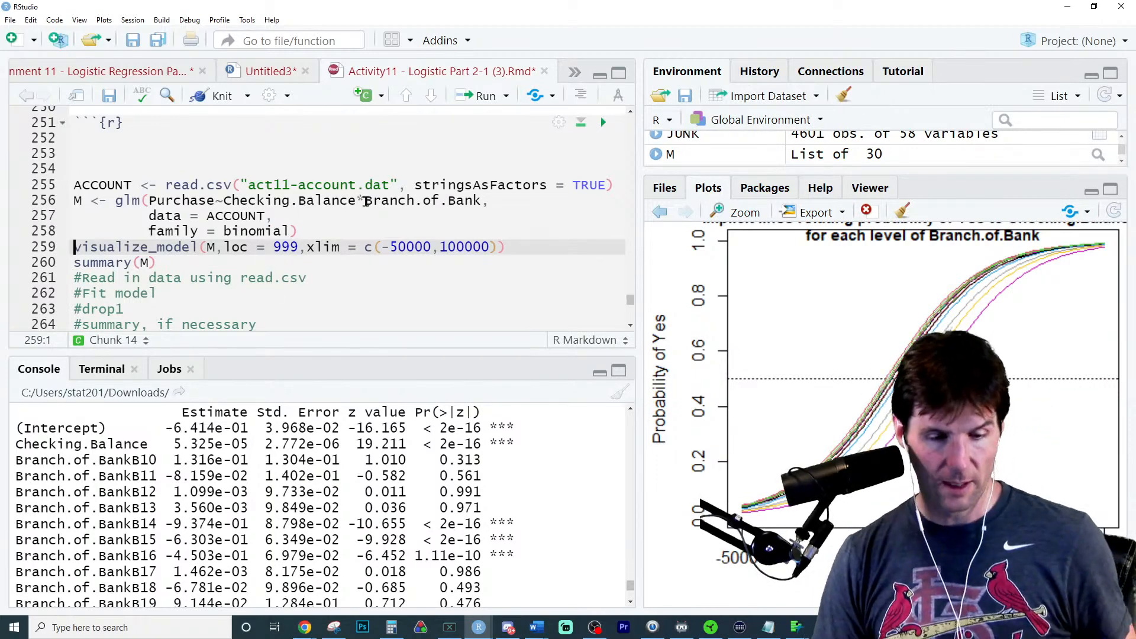
pyautogui.click(365, 201)
pyautogui.press('BackSpace')
pyautogui.write('+')
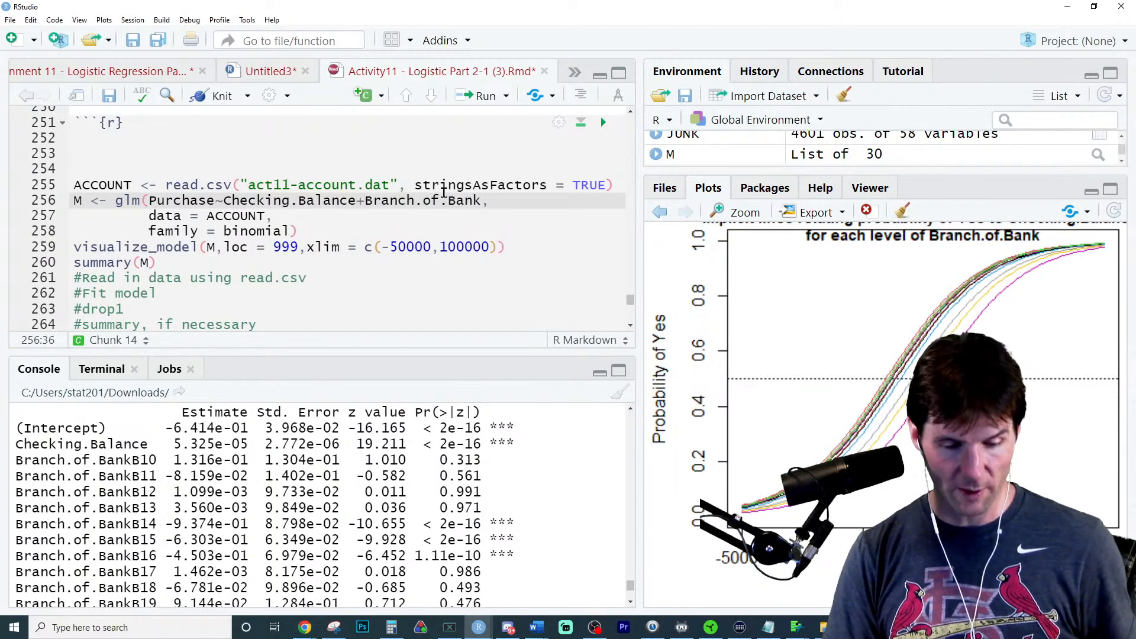
pyautogui.hotkey('ctrl', 'Return')
pyautogui.hotkey('ctrl', 'Return')
pyautogui.hotkey('ctrl', 'Return')
pyautogui.press('Return')
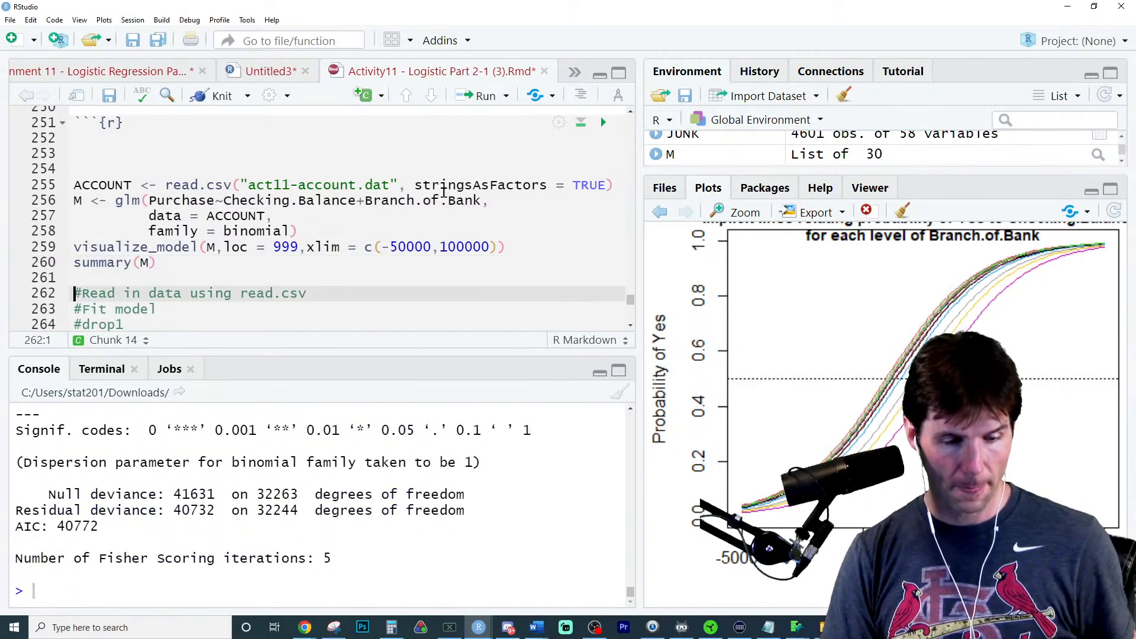
# - Add options(digits = 7) on a new line above summary(M) and run both lines
pyautogui.press('Up')
pyautogui.press('Up')
pyautogui.press('Return')
pyautogui.press('Up')
pyautogui.write('option')
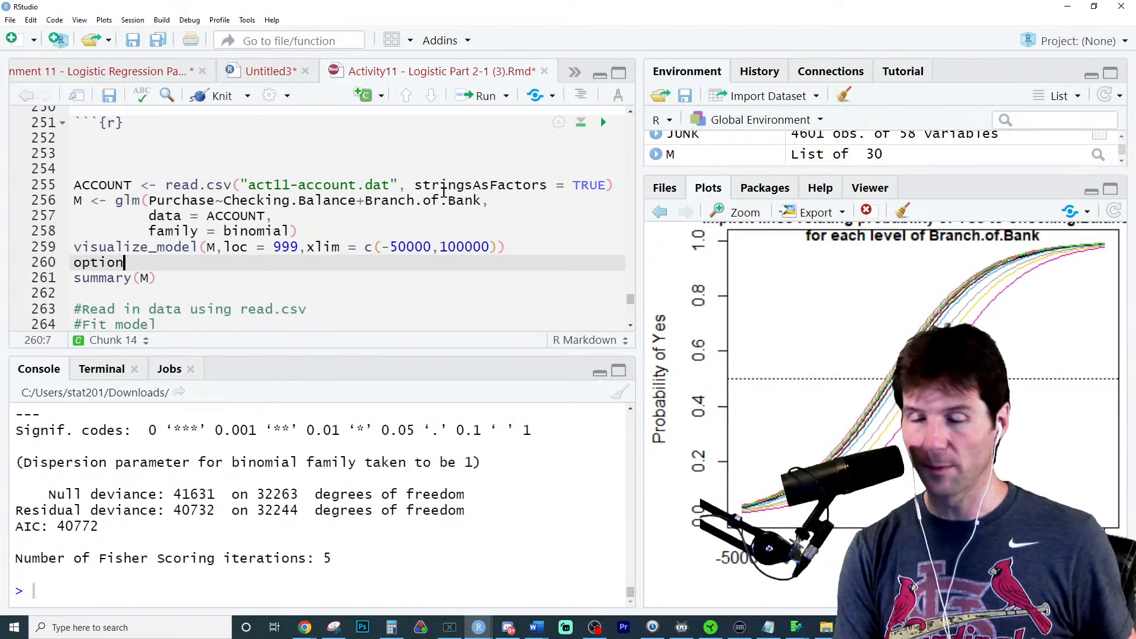
pyautogui.press('Tab')
pyautogui.write('digits ')
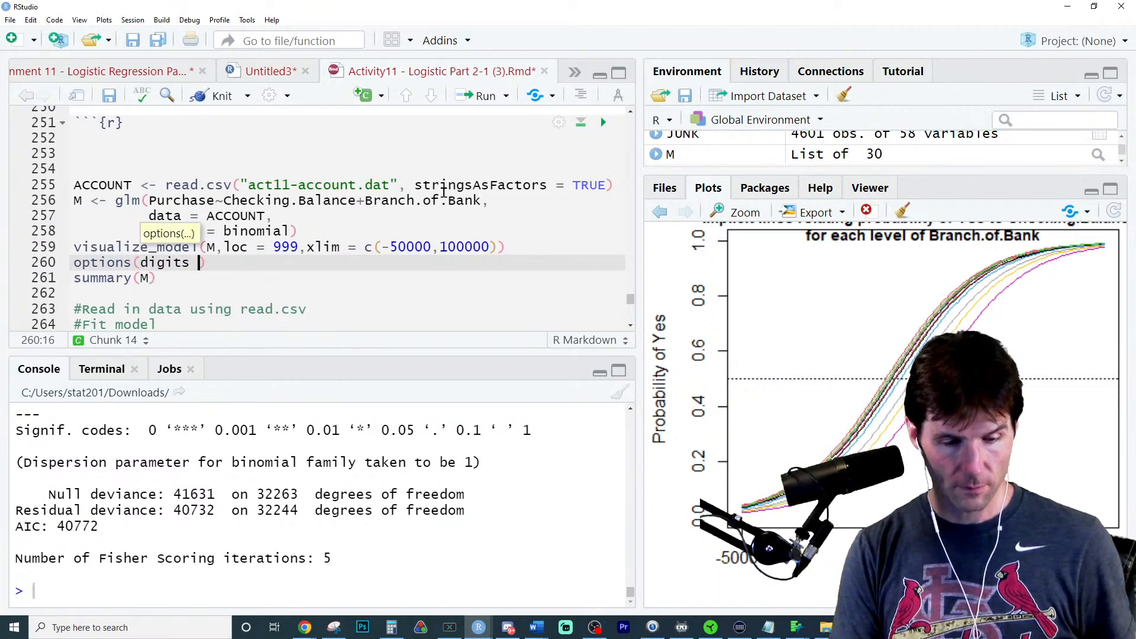
pyautogui.write('= 7')
pyautogui.hotkey('ctrl', 'Return')
pyautogui.hotkey('ctrl', 'Return')
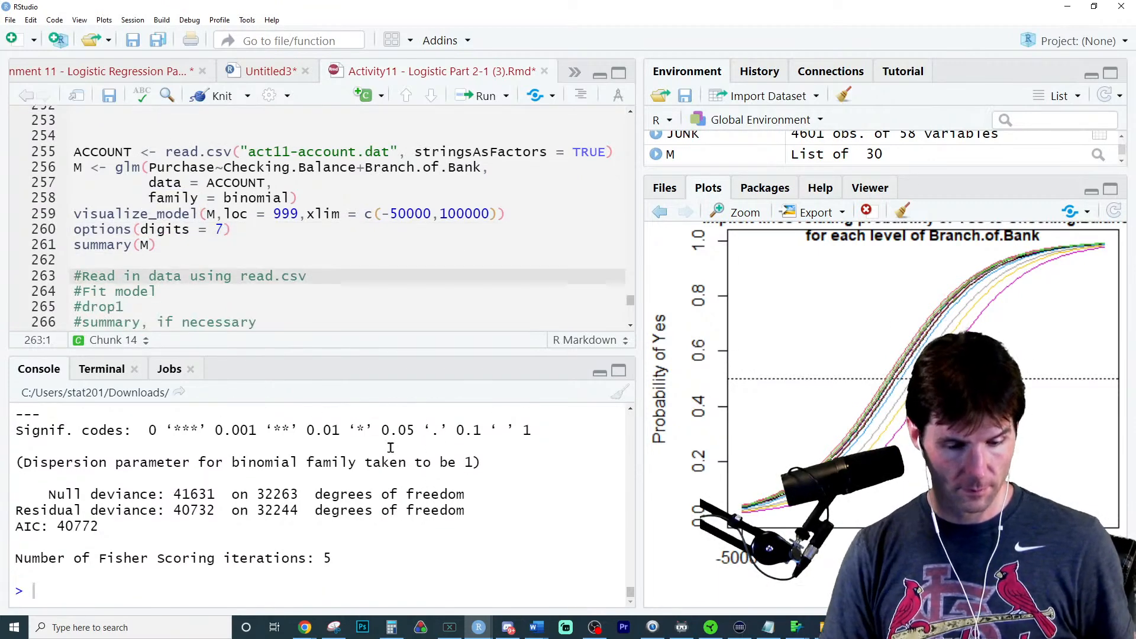
# - Change the option line to options(scipen = 7), rerun it with summary(M), and review the coefficient table
pyautogui.scroll(5, 391, 448)
pyautogui.doubleClick(178, 230)
pyautogui.write('sci')
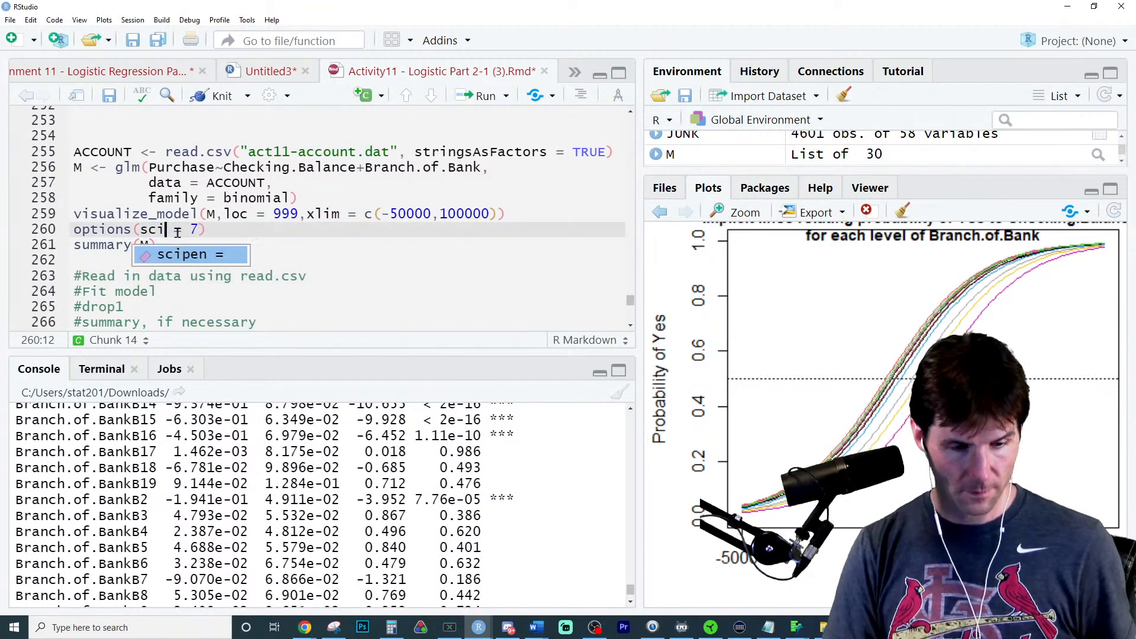
pyautogui.press('Tab')
pyautogui.press('Delete')
pyautogui.press('Delete')
pyautogui.press('Delete')
pyautogui.hotkey('ctrl', 'Return')
pyautogui.hotkey('ctrl', 'Return')
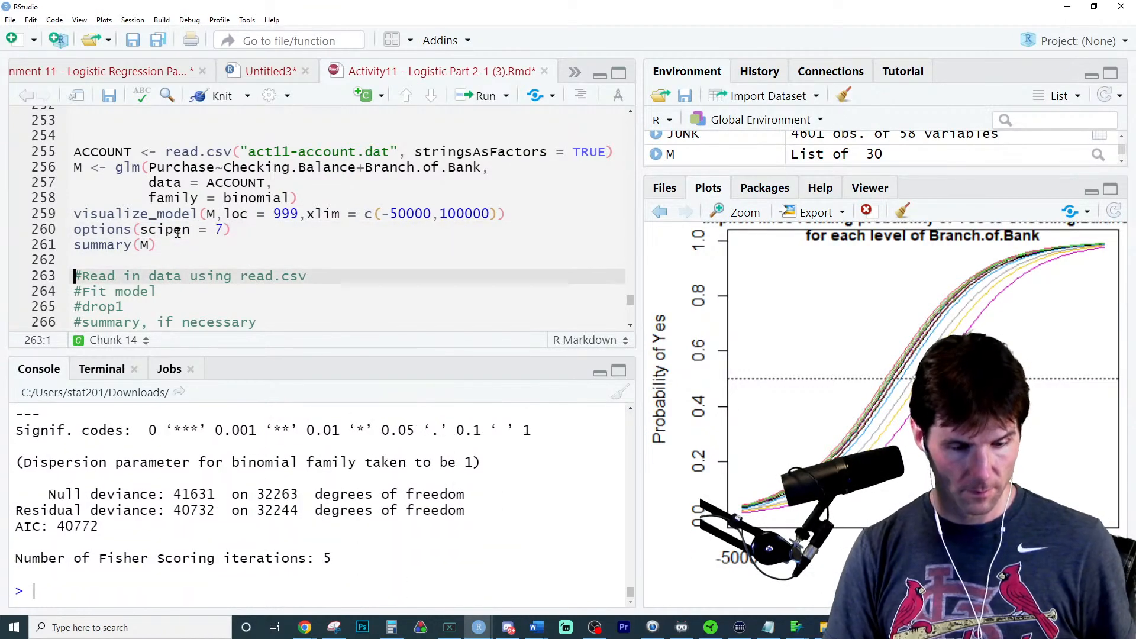
pyautogui.scroll(3, 277, 482)
pyautogui.scroll(3, 277, 482)
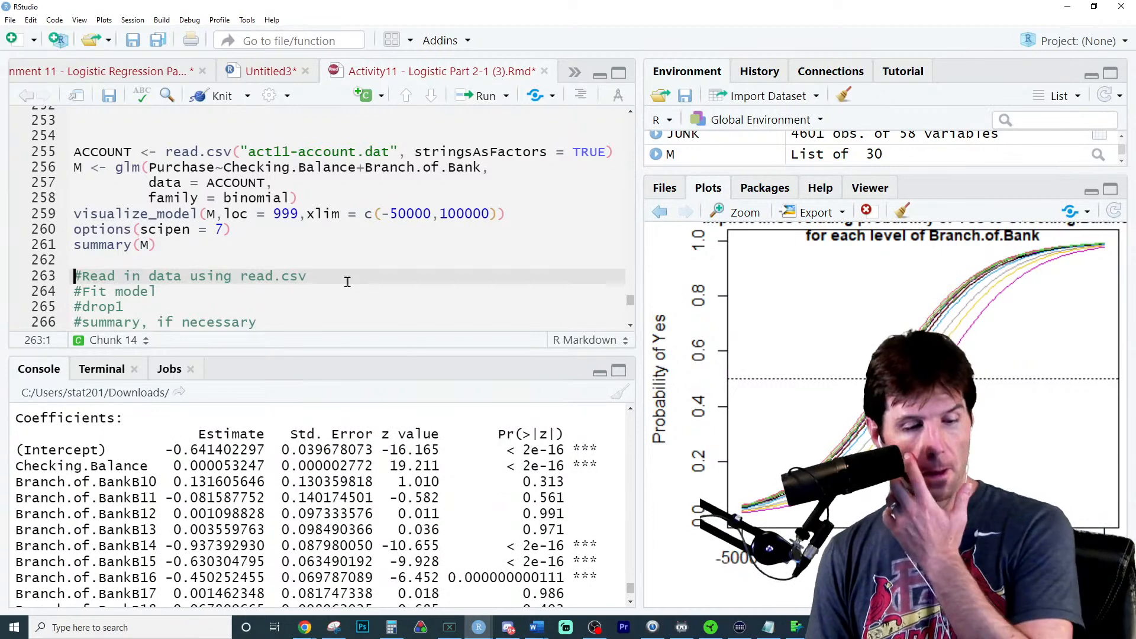
# - Assign summary(M) to an object named MOutput and run the line
pyautogui.moveTo(367, 352)
pyautogui.mouseDown()
pyautogui.moveTo(367, 309)
pyautogui.moveTo(367, 334)
pyautogui.mouseUp()
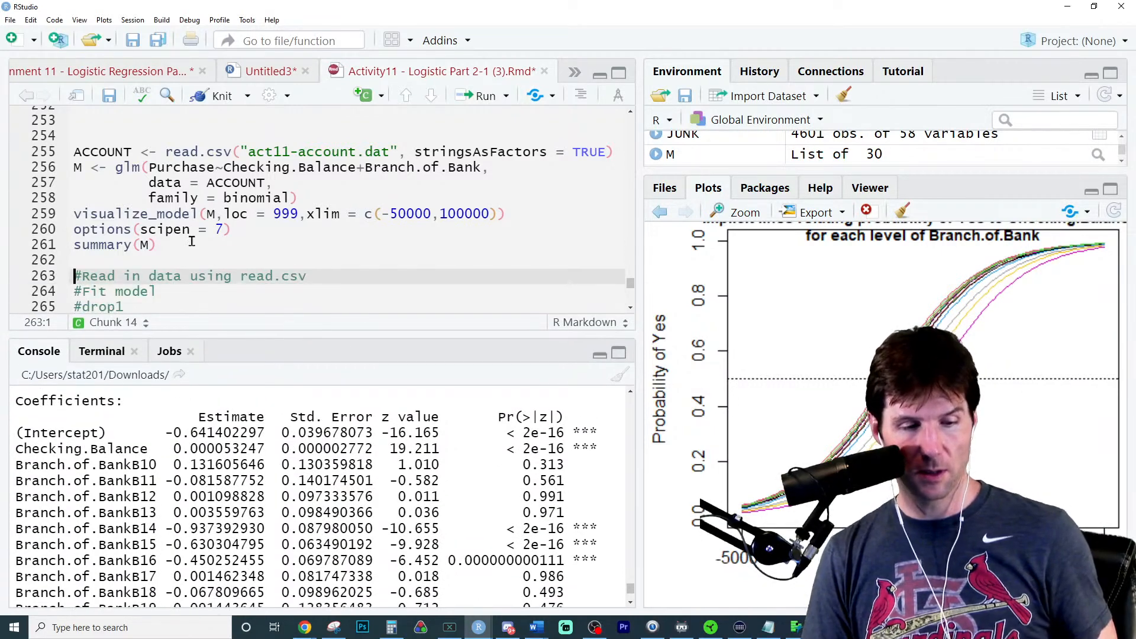
pyautogui.click(192, 245)
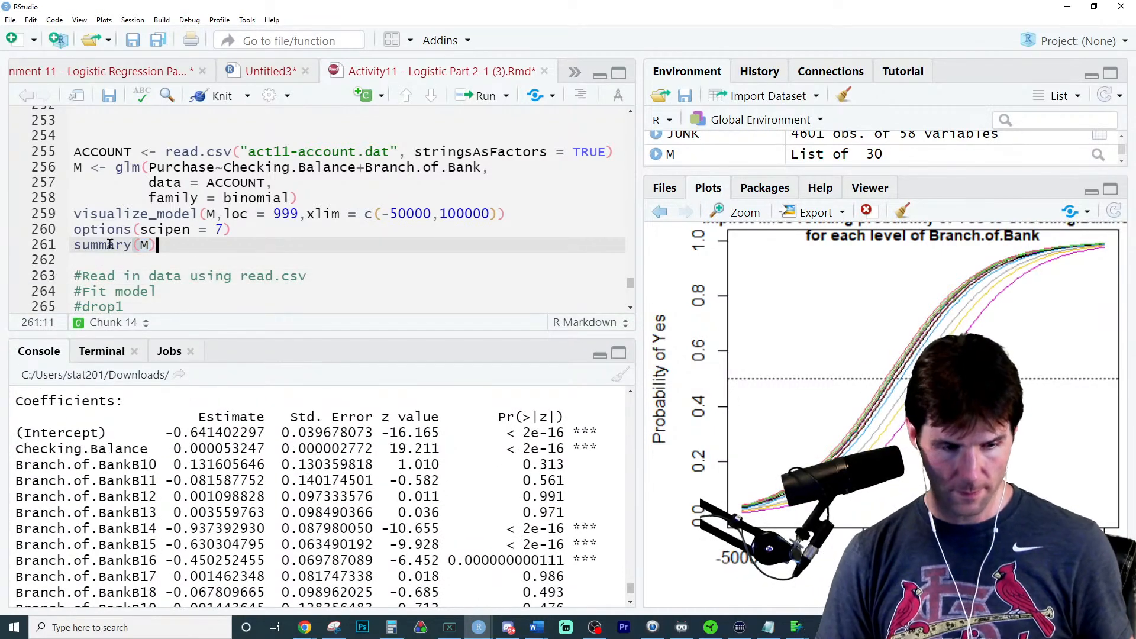
pyautogui.click(75, 245)
pyautogui.write('MOutput')
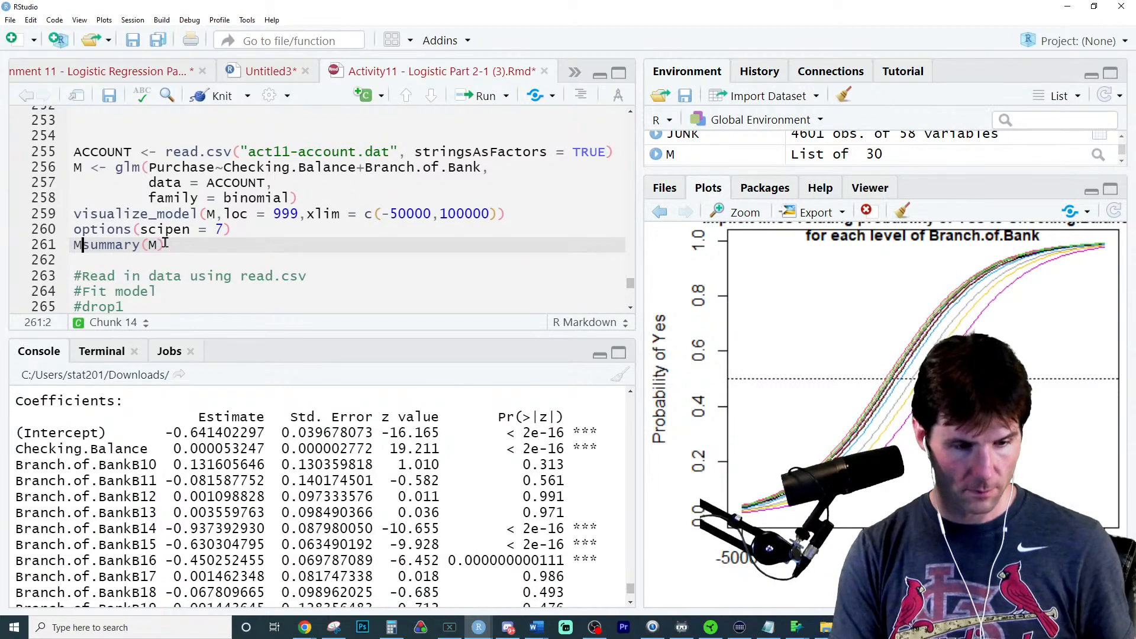
pyautogui.write(' <-')
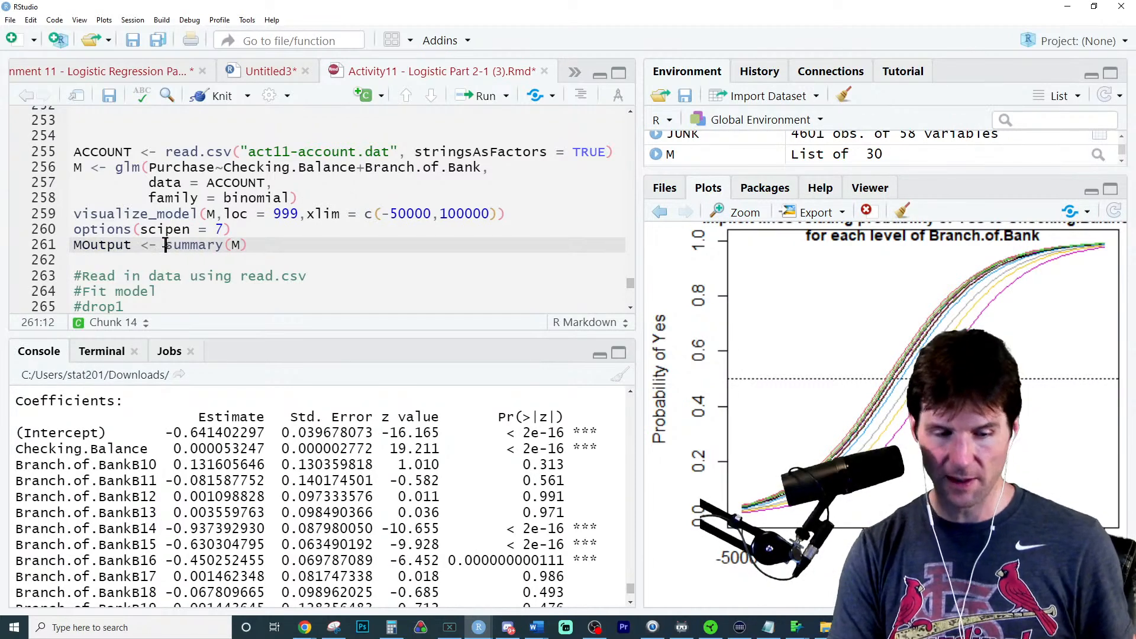
pyautogui.hotkey('ctrl', 'Return')
# - Add the line MOutput$coefficients below the MOutput assignment and run it to print the coefficient matrix
pyautogui.click(101, 215)
pyautogui.doubleClick(111, 228)
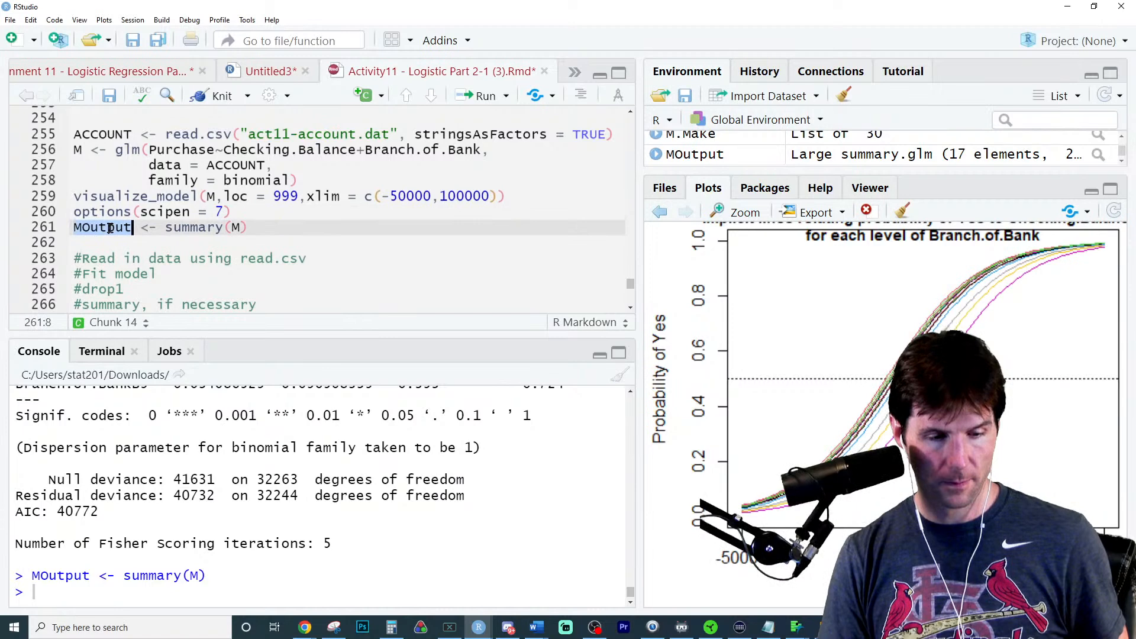
pyautogui.hotkey('ctrl', 'c')
pyautogui.click(112, 242)
pyautogui.hotkey('ctrl', 'v')
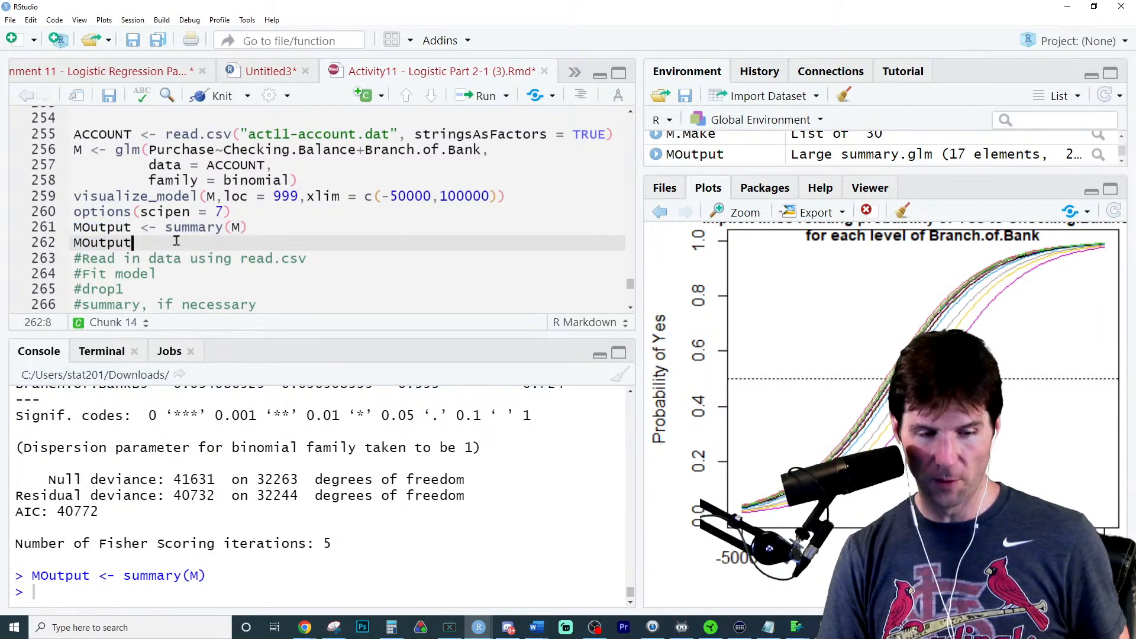
pyautogui.write('$')
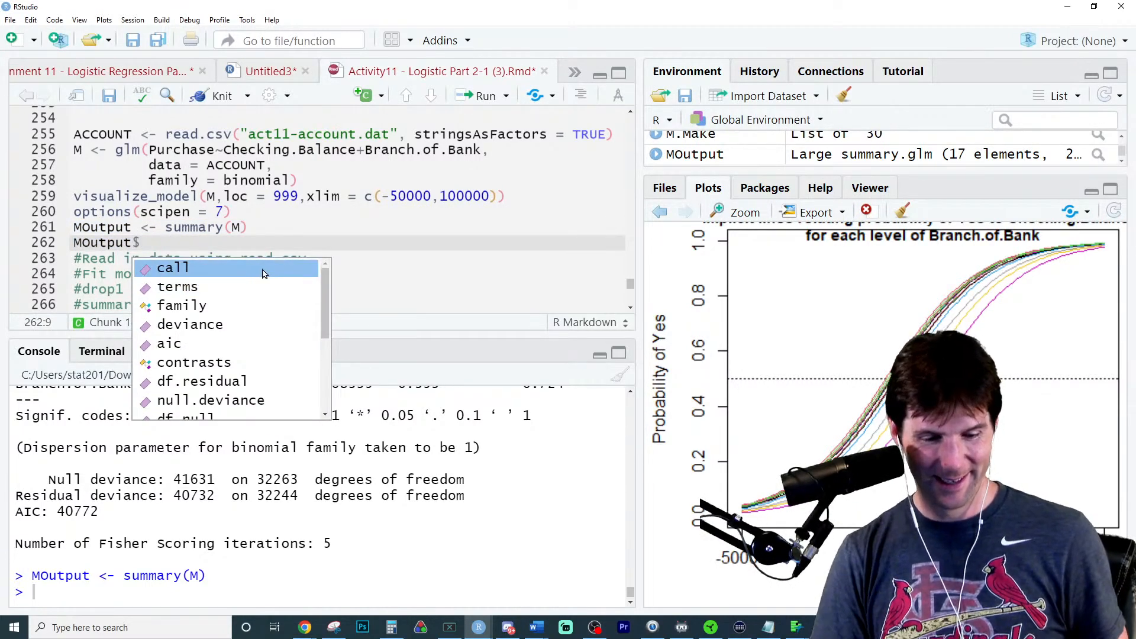
pyautogui.press('Up')
pyautogui.press('Up')
pyautogui.press('Up')
pyautogui.press('Up')
pyautogui.press('Up')
pyautogui.press('Up')
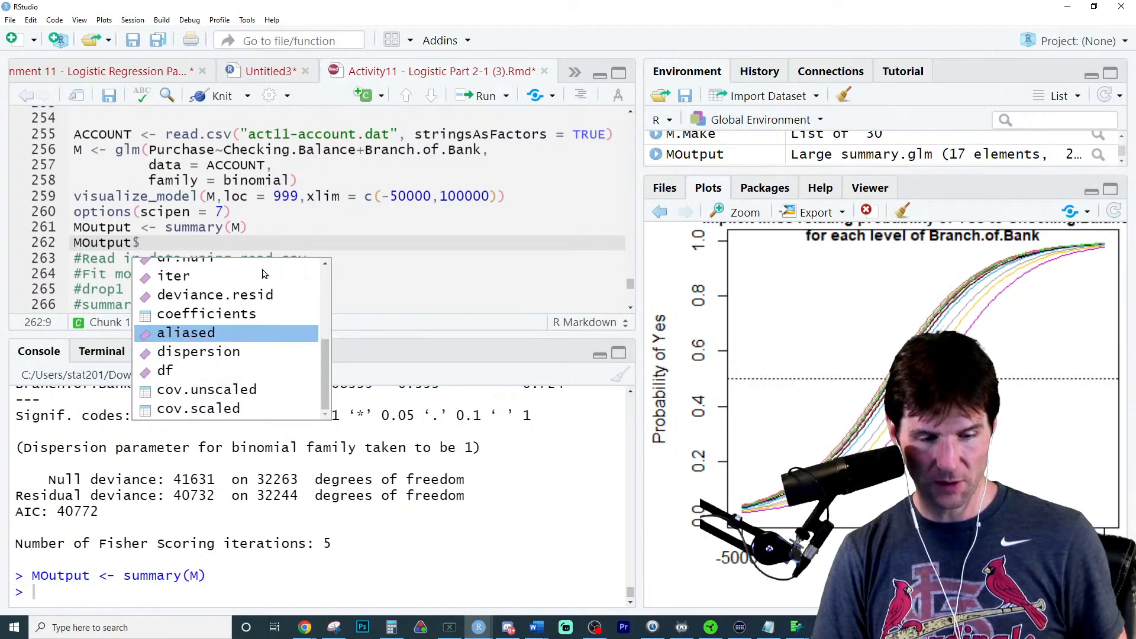
pyautogui.press('Return')
pyautogui.hotkey('ctrl', 'Return')
pyautogui.scroll(5, 389, 492)
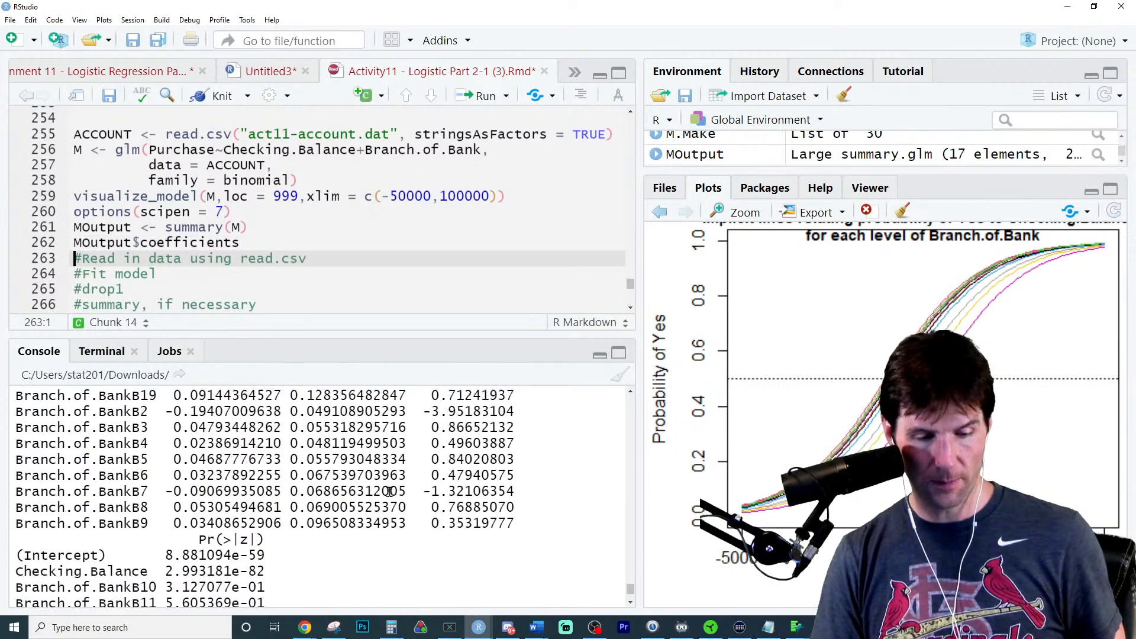
# - Assign MOutput$coefficients to DF, run the line, and open DF in the data viewer
pyautogui.tripleClick(200, 244)
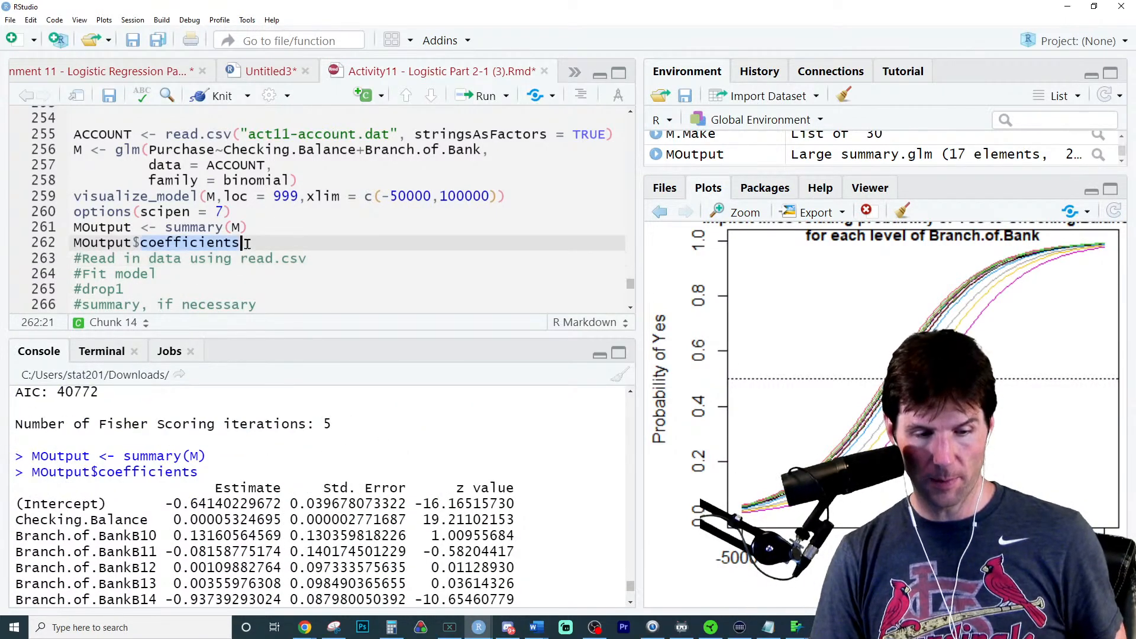
pyautogui.press('Up')
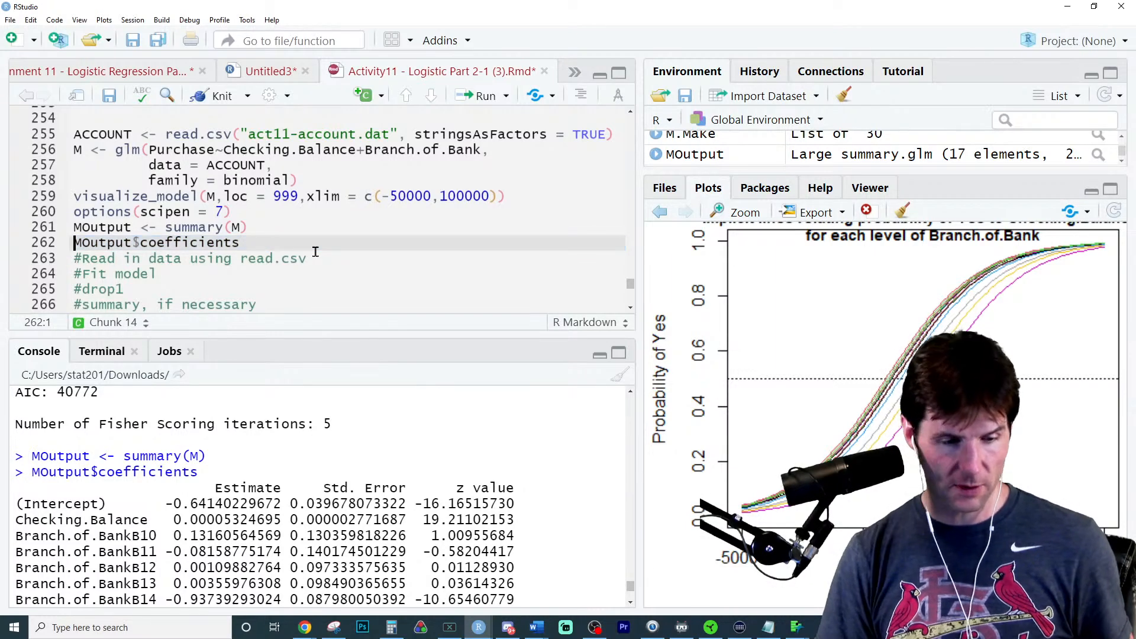
pyautogui.write('DF <-')
pyautogui.hotkey('ctrl', 'Return')
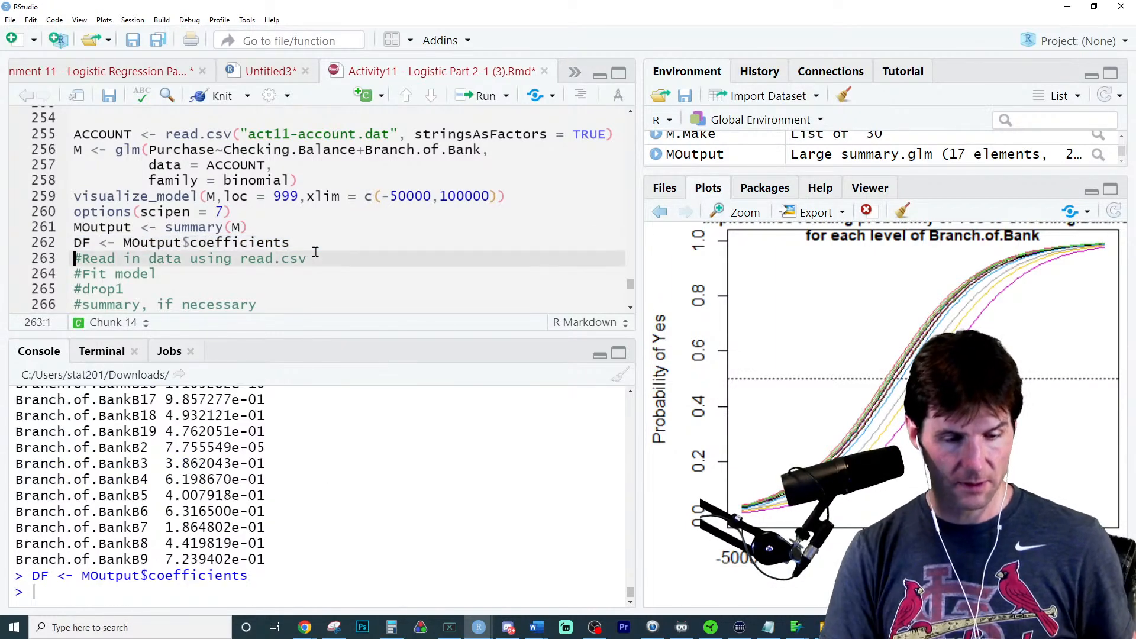
pyautogui.click(676, 141)
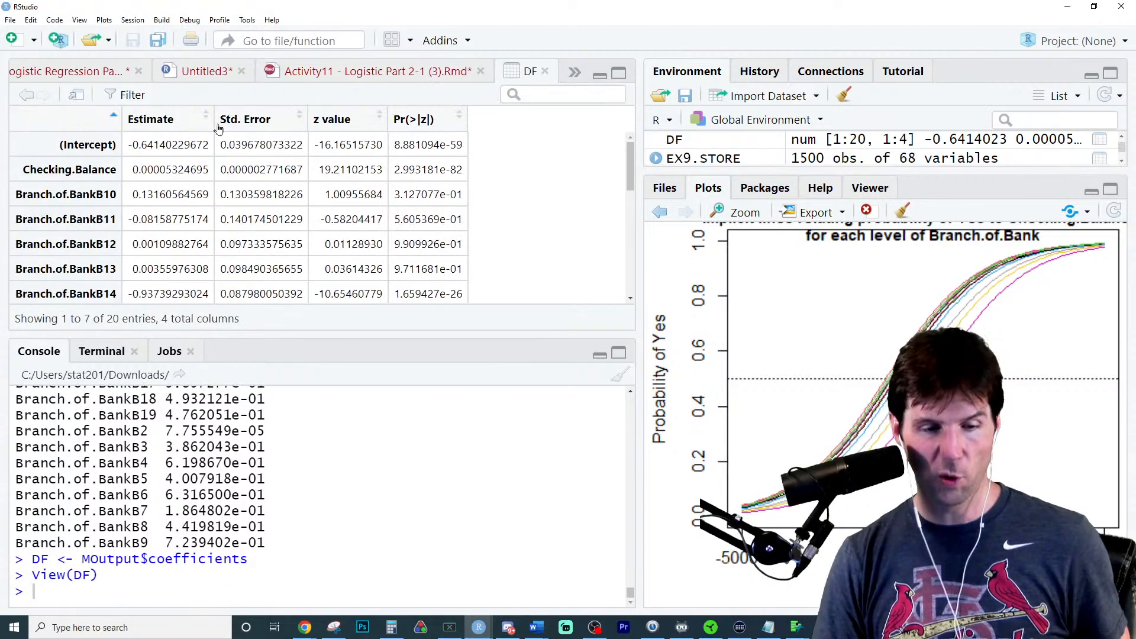
# - Sort DF by Estimate in ascending order, and rerun visualize_model on M in the console without the loc and xlim arguments
pyautogui.click(172, 127)
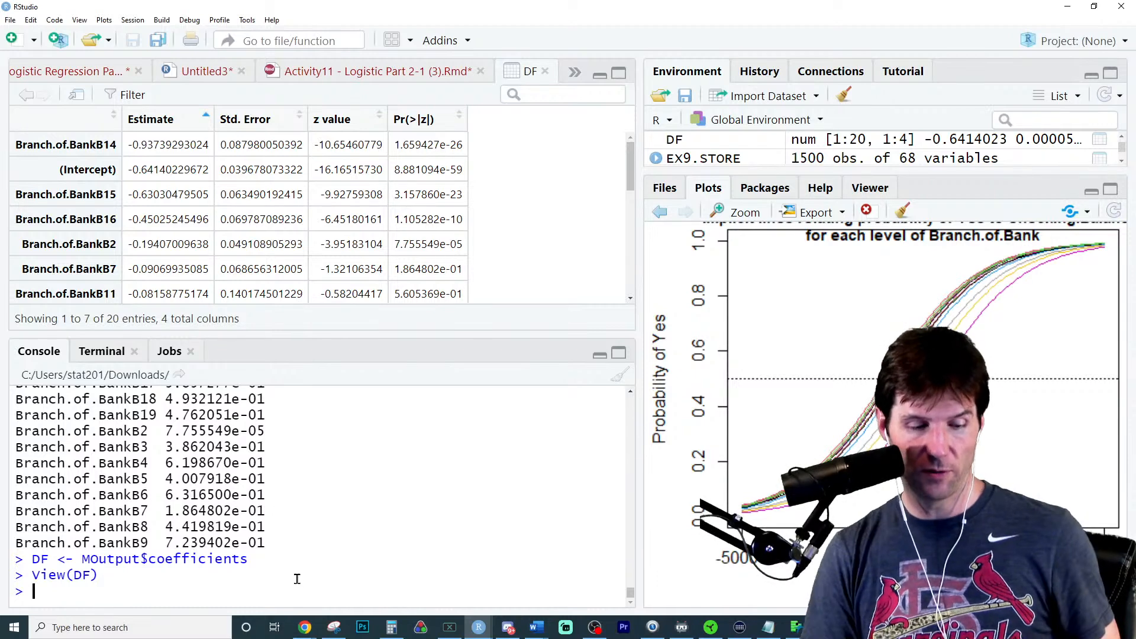
pyautogui.press('Up')
pyautogui.press('Up')
pyautogui.press('Up')
pyautogui.press('Up')
pyautogui.press('Up')
pyautogui.press('Up')
pyautogui.press('Up')
pyautogui.press('Up')
pyautogui.press('Up')
pyautogui.press('Up')
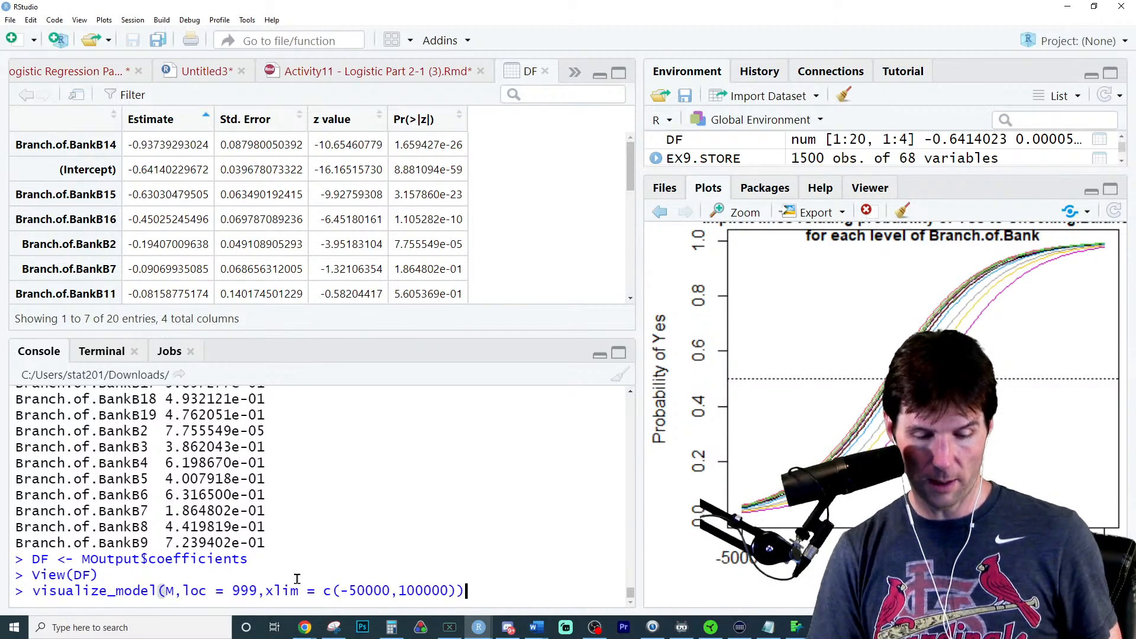
pyautogui.moveTo(184, 591); pyautogui.dragTo(455, 595)
pyautogui.press('BackSpace')
pyautogui.press('Return')
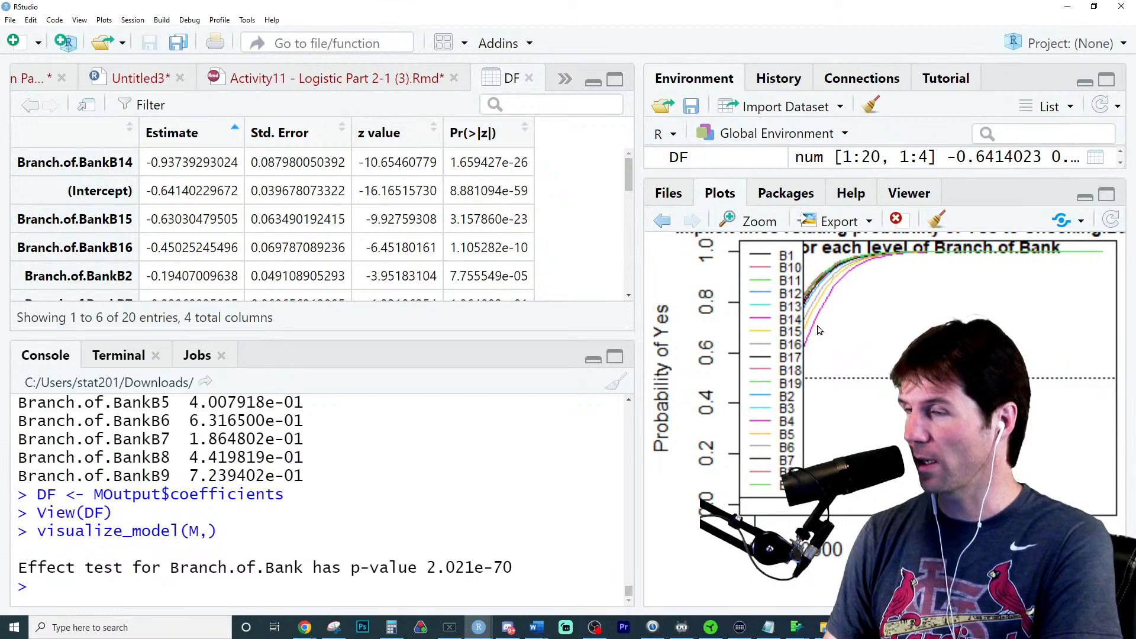
# - Compare the highest and lowest branch Estimates in DF by sorting both ways, and examine the branch curves in an enlarged plot
pyautogui.click(197, 134)
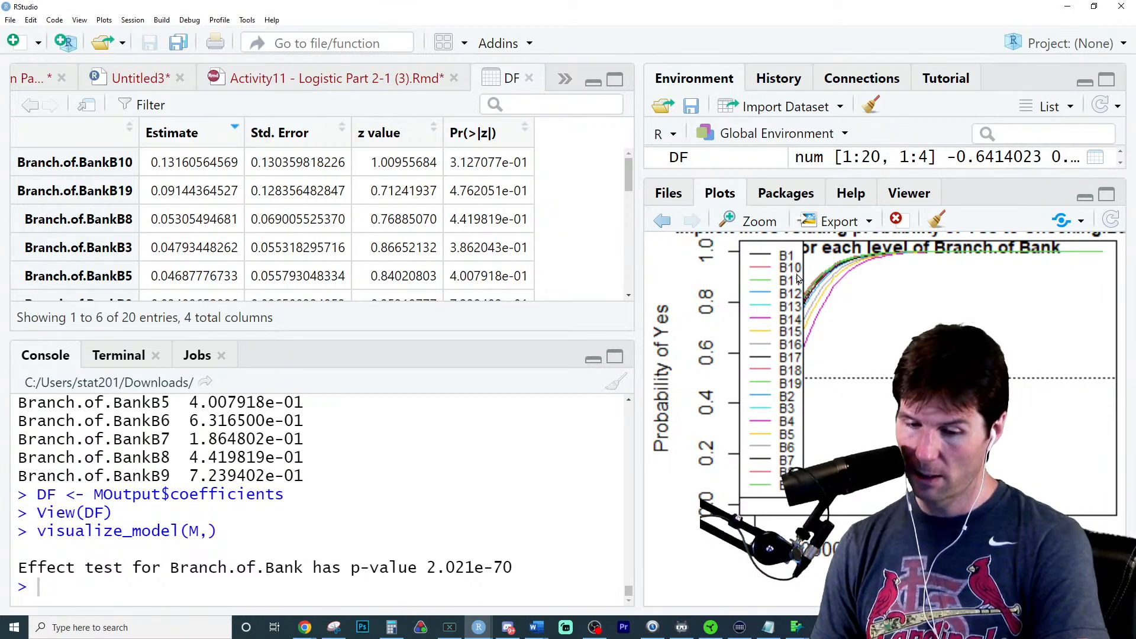
pyautogui.click(750, 222)
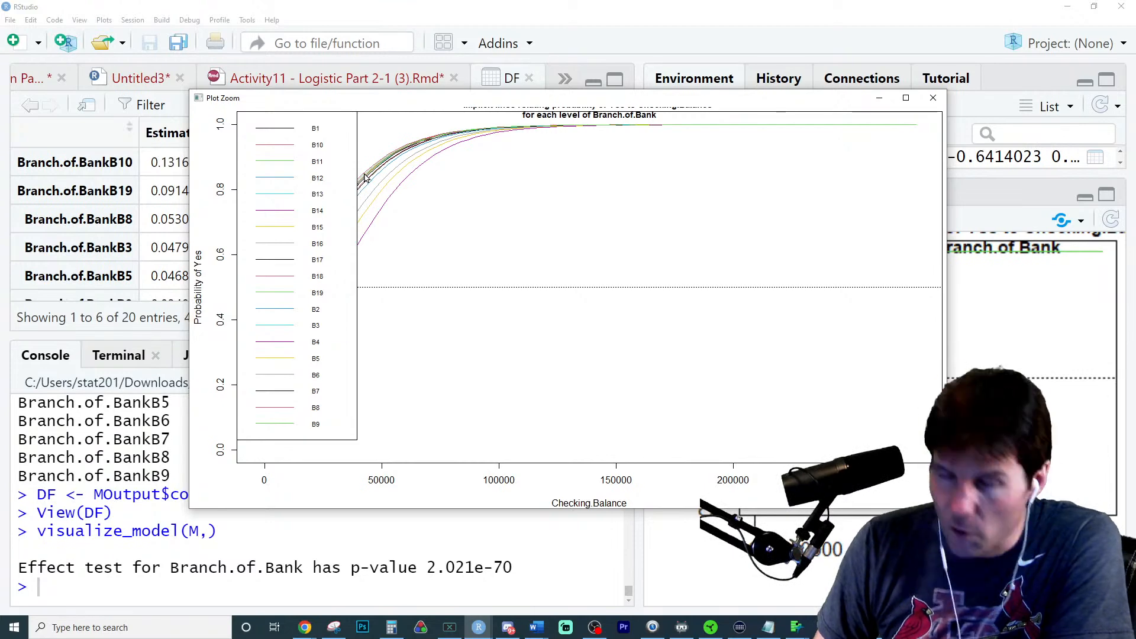
pyautogui.moveTo(402, 98); pyautogui.dragTo(633, 205)
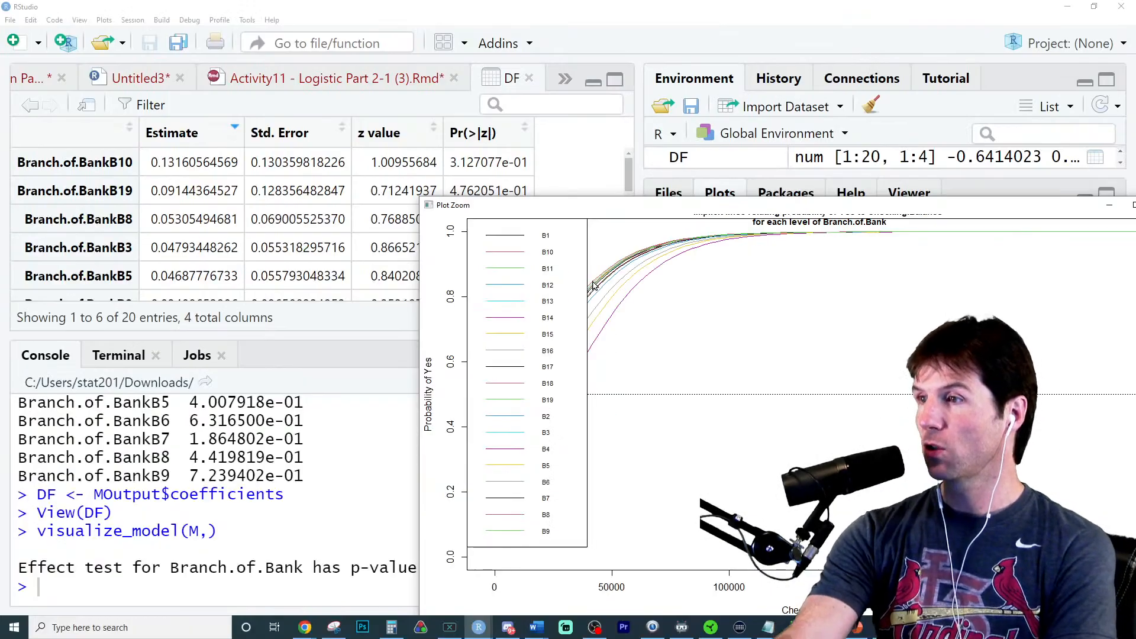
pyautogui.moveTo(870, 208); pyautogui.dragTo(573, 243)
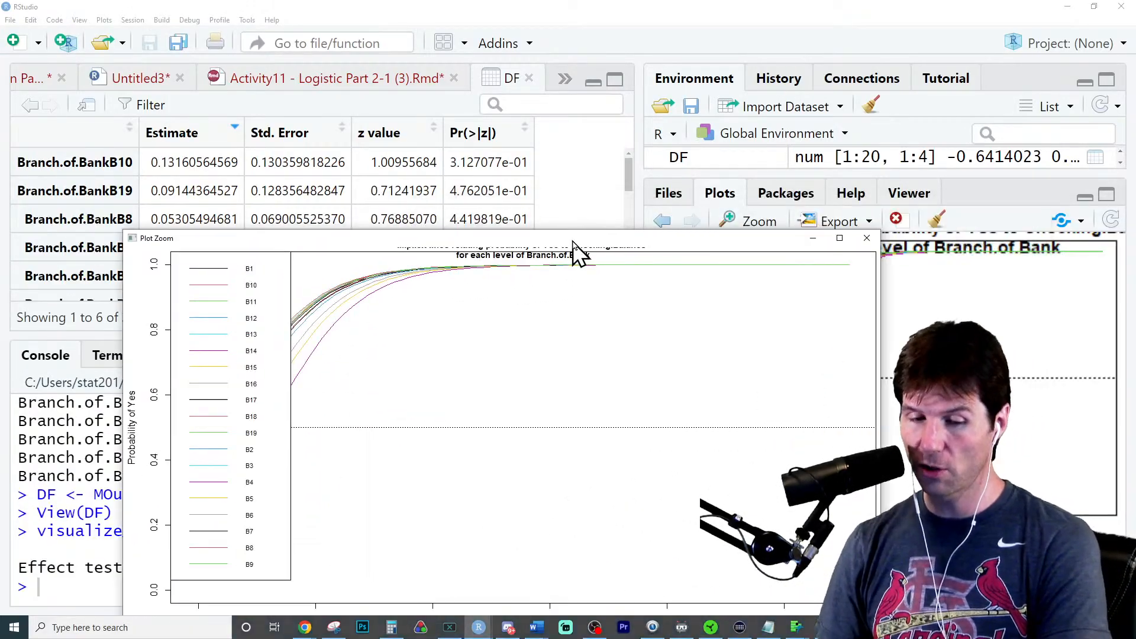
pyautogui.click(867, 238)
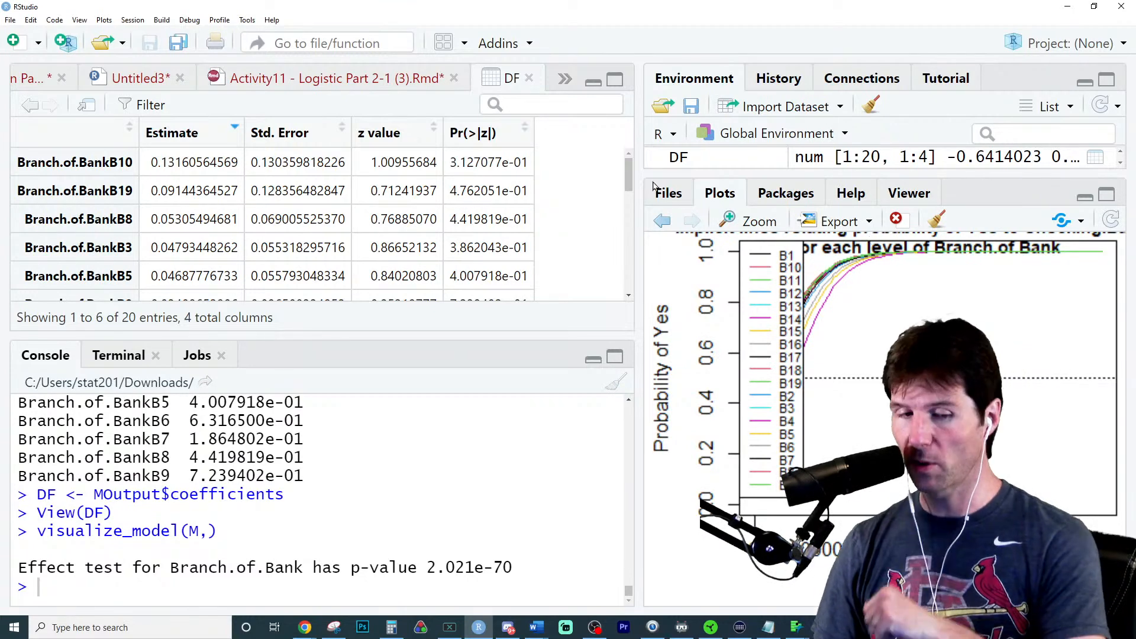
pyautogui.click(147, 135)
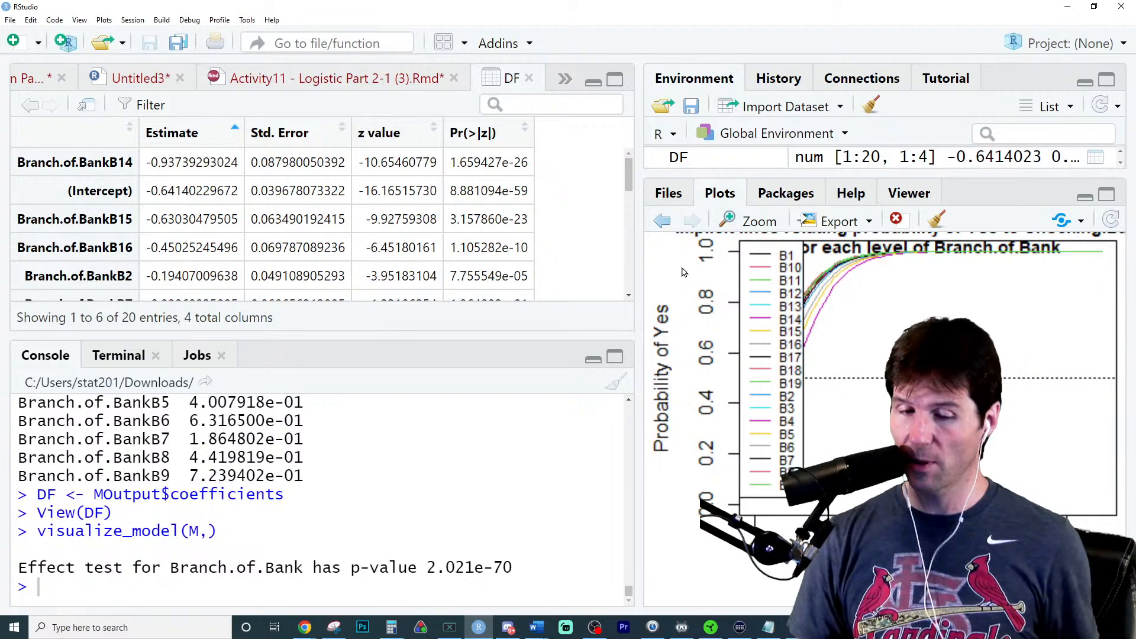
# - Close the DF viewer and read part b of the question about refitting the model with an interaction
pyautogui.click(529, 77)
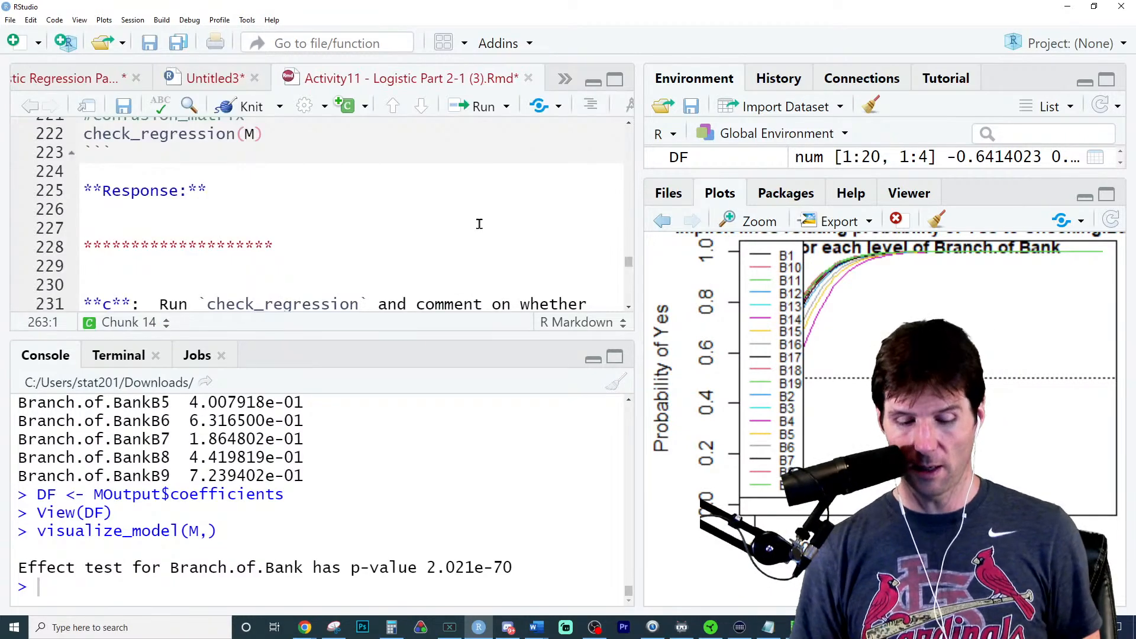
pyautogui.hotkey('ctrl', '-')
pyautogui.scroll(-3, 400, 261)
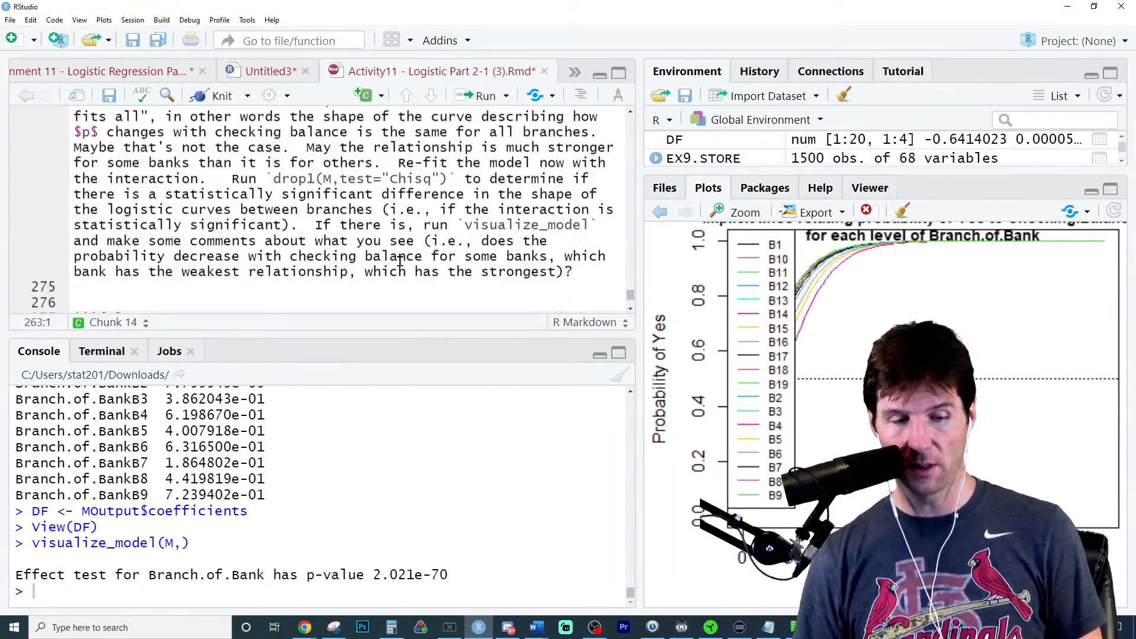
pyautogui.scroll(6, 400, 261)
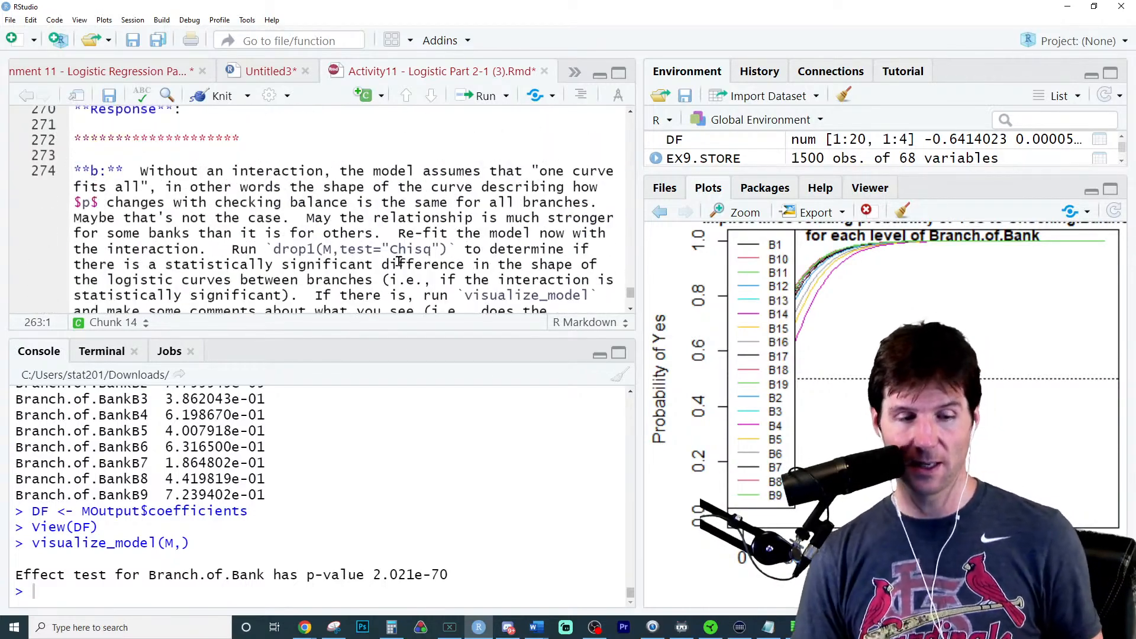
pyautogui.scroll(2, 292, 176)
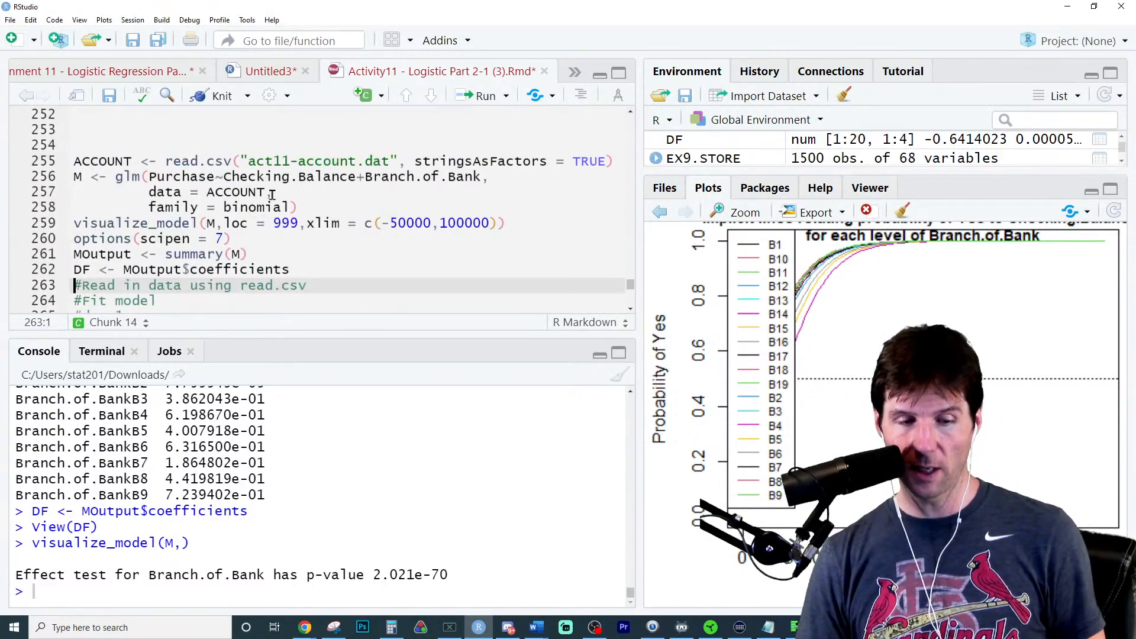
# - Change the glm formula to Purchase~Checking.Balance*Branch.of.Bank, refit M, and run the visualize_model line to review the interaction test
pyautogui.click(358, 177)
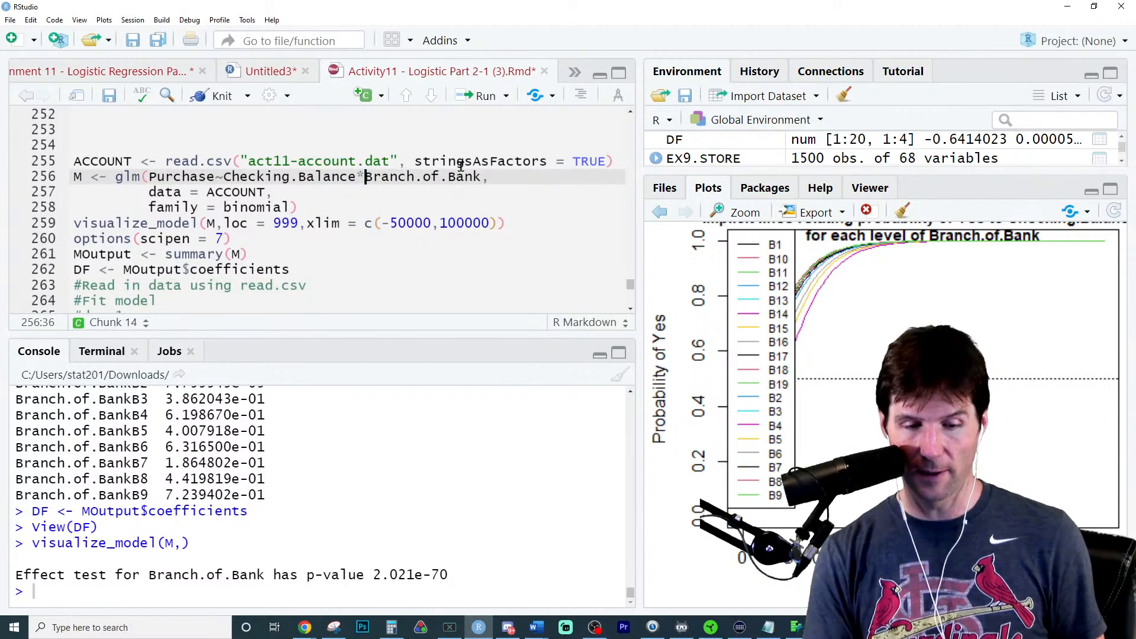
pyautogui.press('Delete')
pyautogui.write('*')
pyautogui.hotkey('ctrl', 'Return')
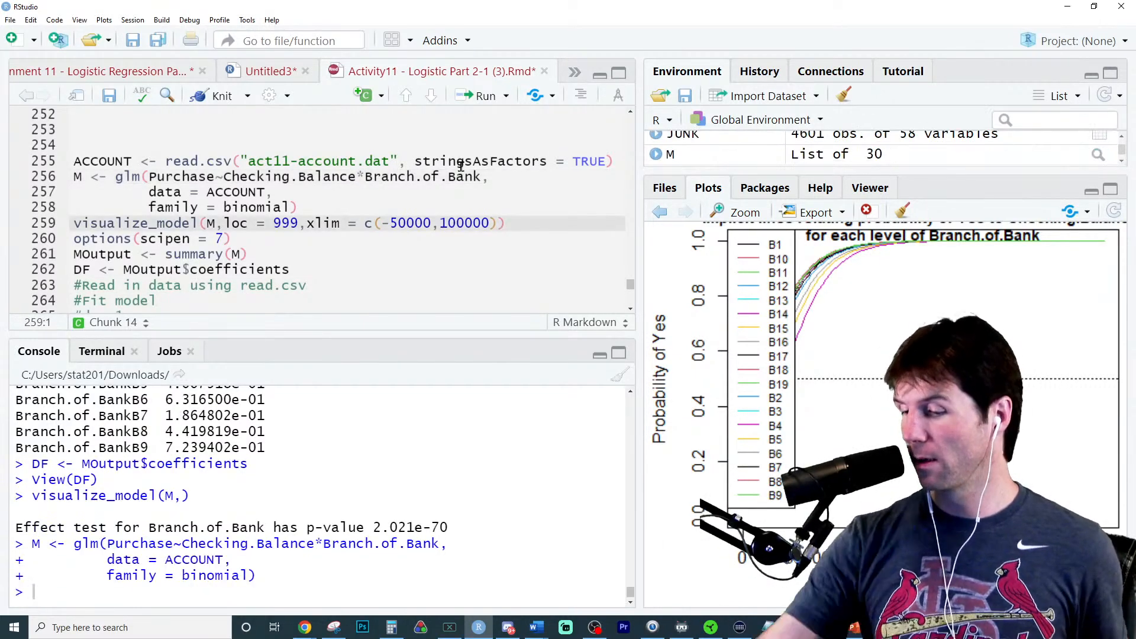
pyautogui.hotkey('ctrl', 'Return')
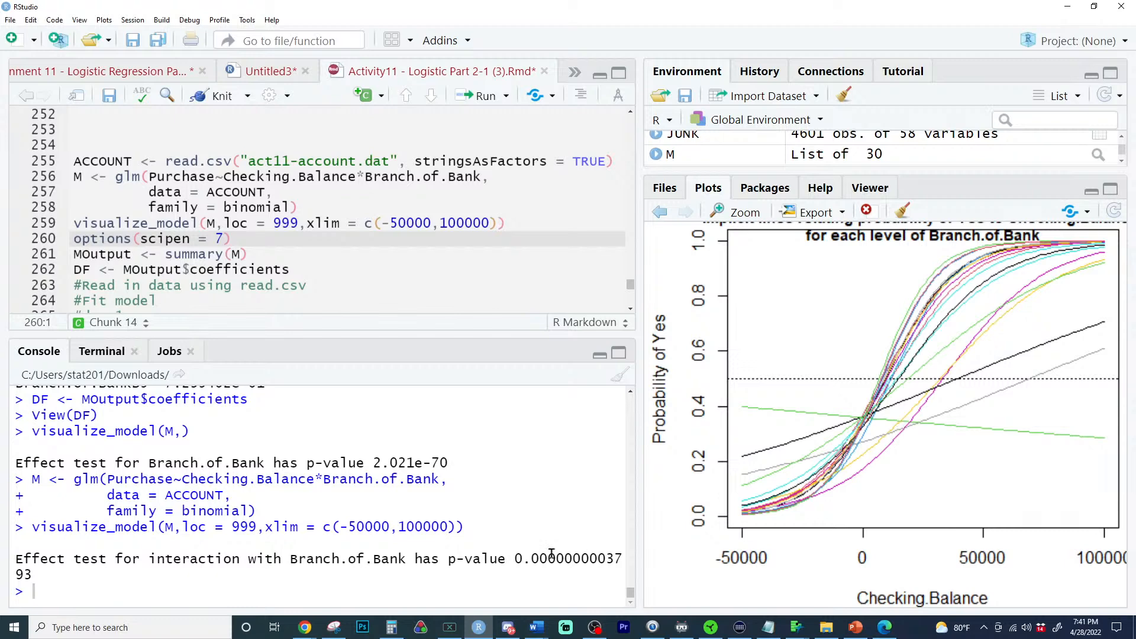
pyautogui.moveTo(517, 559); pyautogui.dragTo(488, 576)
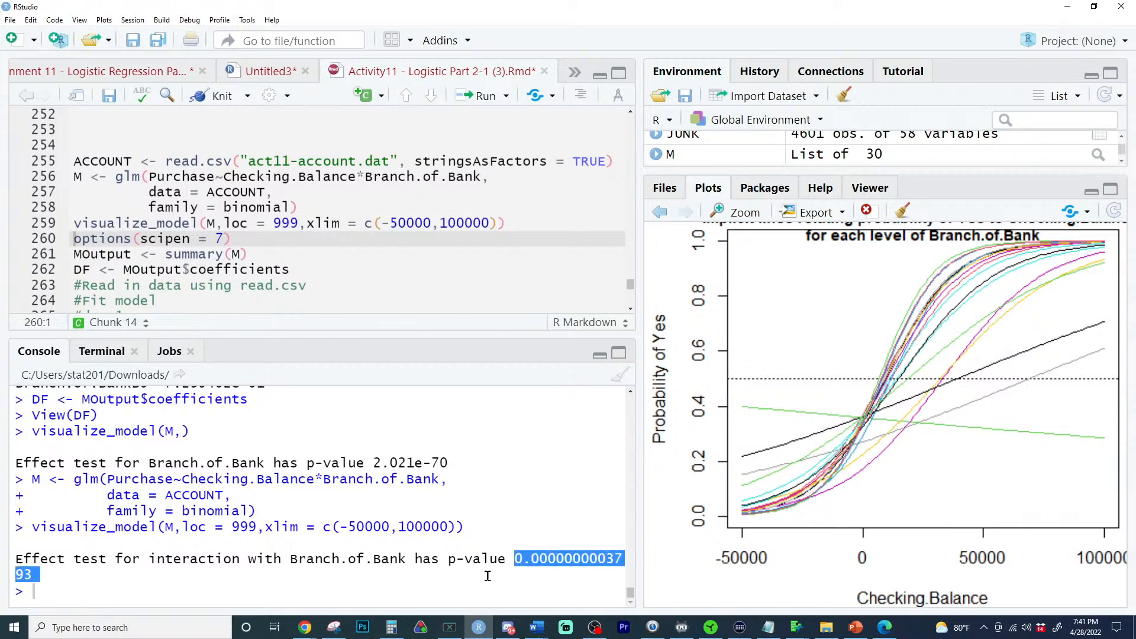
pyautogui.click(487, 580)
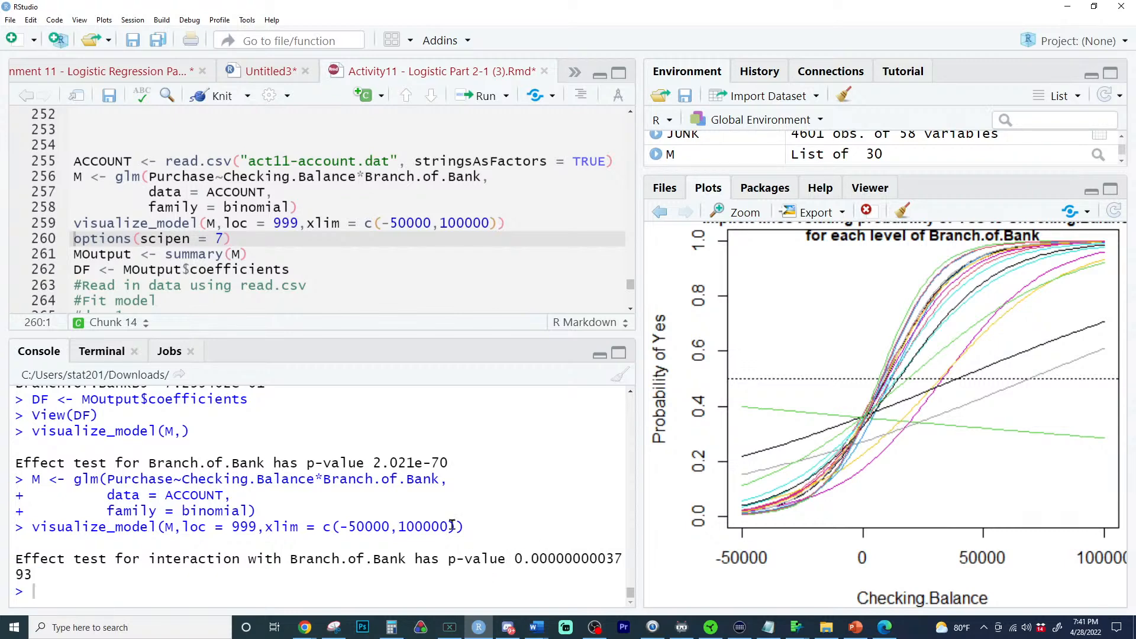
# - Following part b's instructions, run drop1(M,test = "Chisq") in the console to test the interaction
pyautogui.click(300, 270)
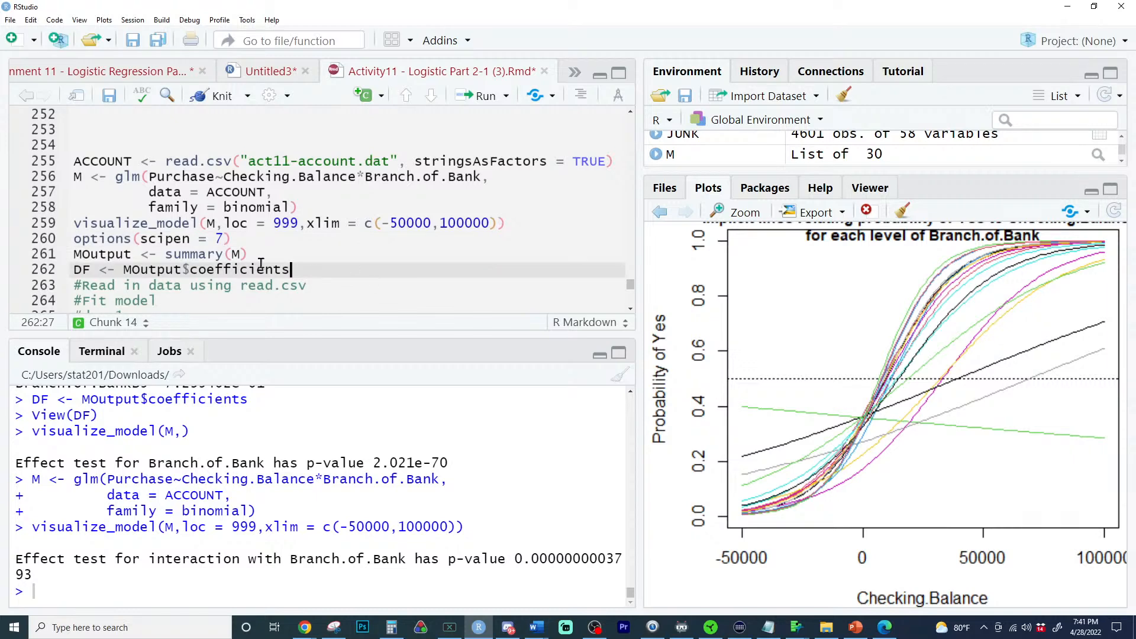
pyautogui.scroll(-1, 347, 279)
pyautogui.scroll(-7, 347, 280)
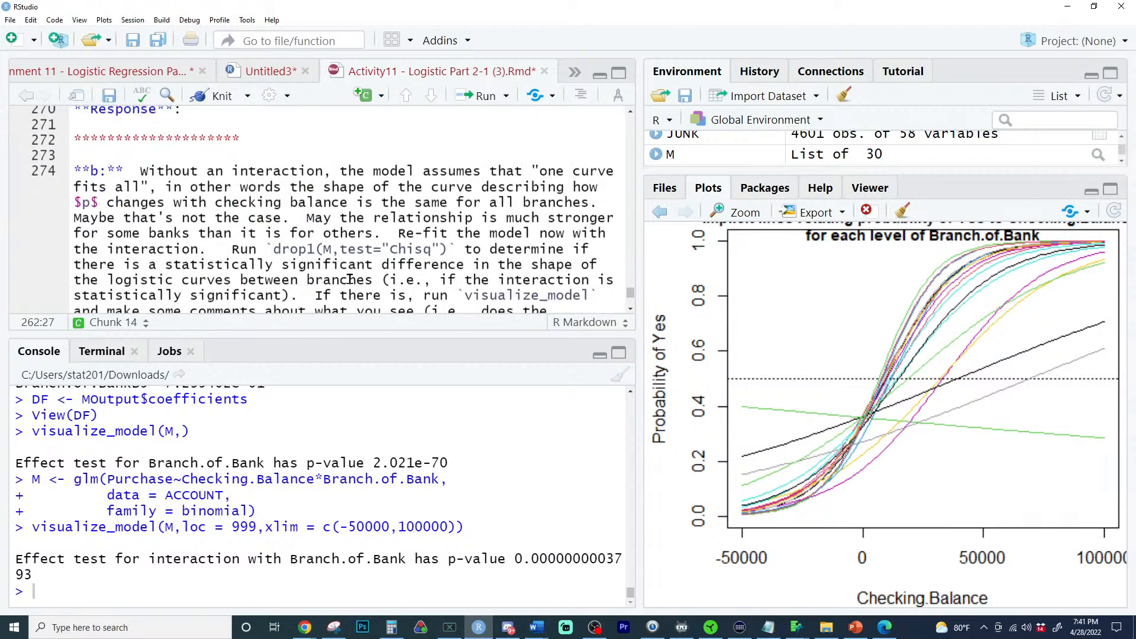
pyautogui.click(362, 593)
pyautogui.press('Up')
pyautogui.press('Up')
pyautogui.press('Up')
pyautogui.press('Up')
pyautogui.press('Up')
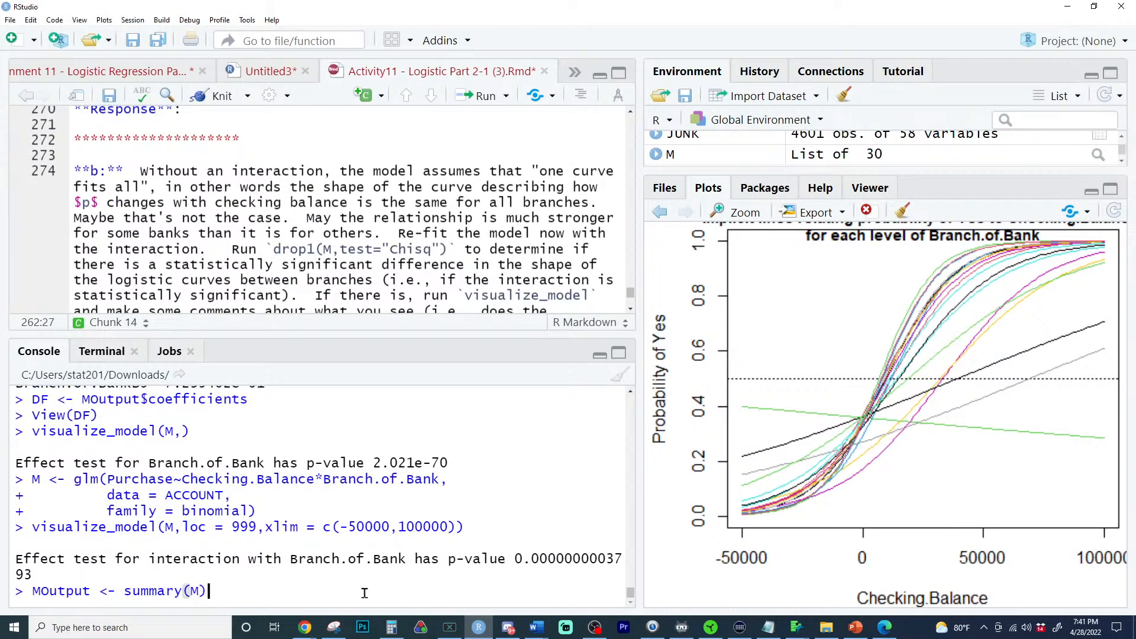
pyautogui.press('Escape')
pyautogui.write('dr')
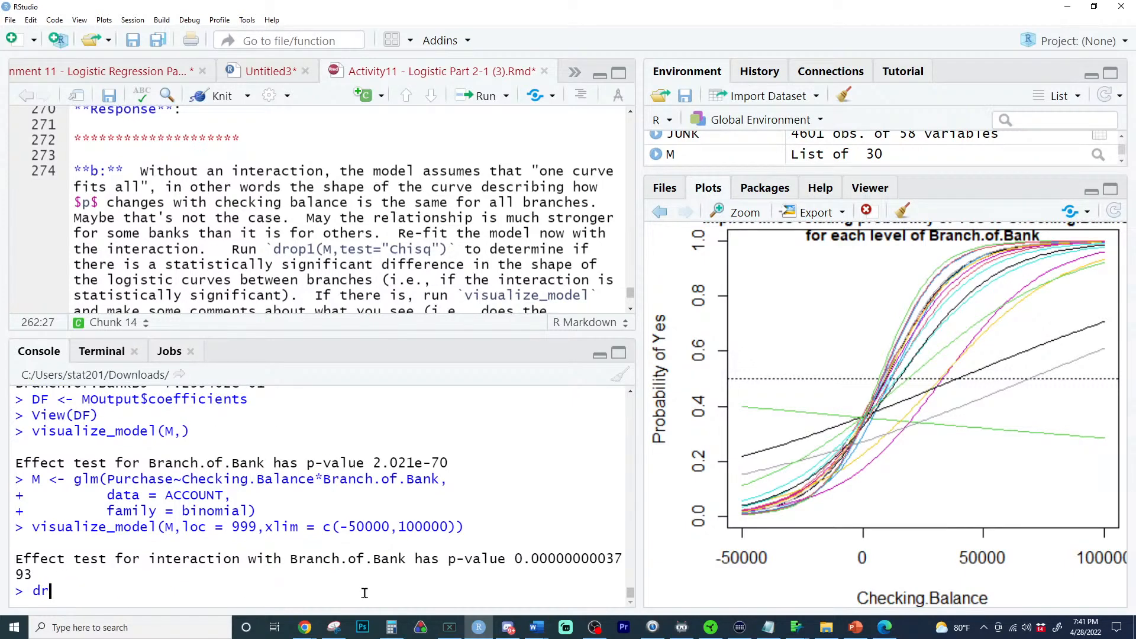
pyautogui.write('op1(M,test = ')
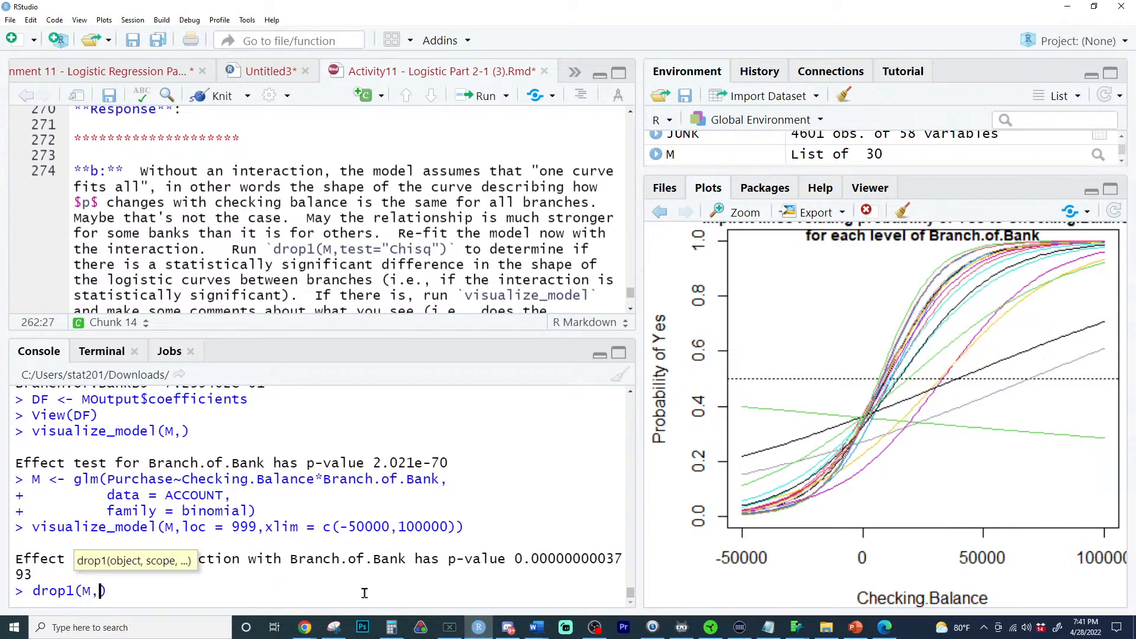
pyautogui.write('"Chiq')
pyautogui.press('Left')
pyautogui.write('s')
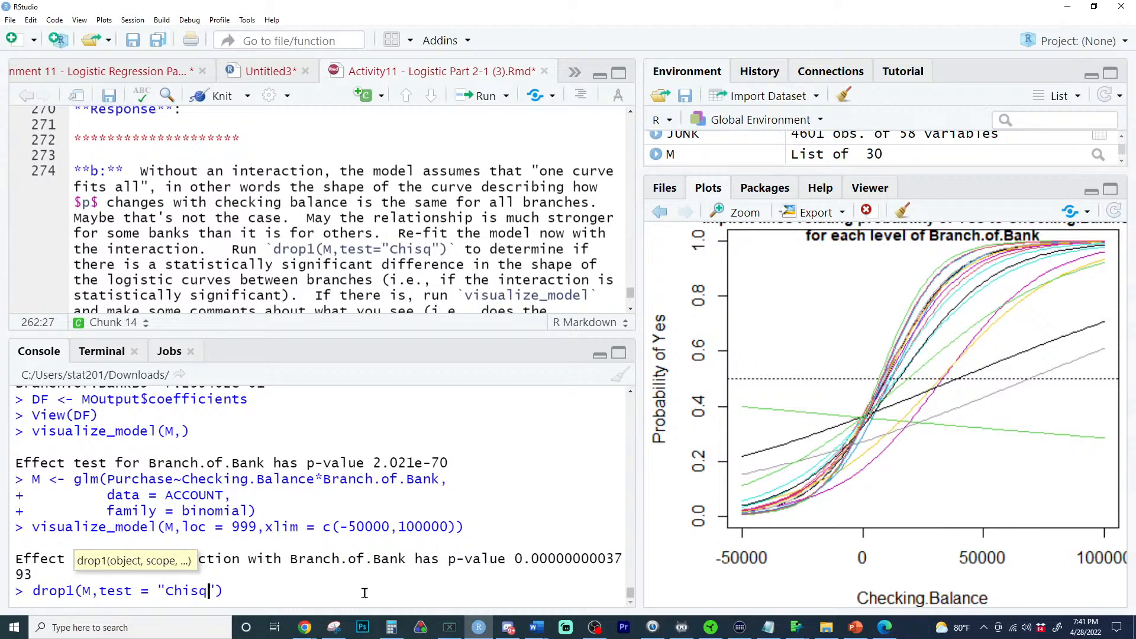
pyautogui.press('Return')
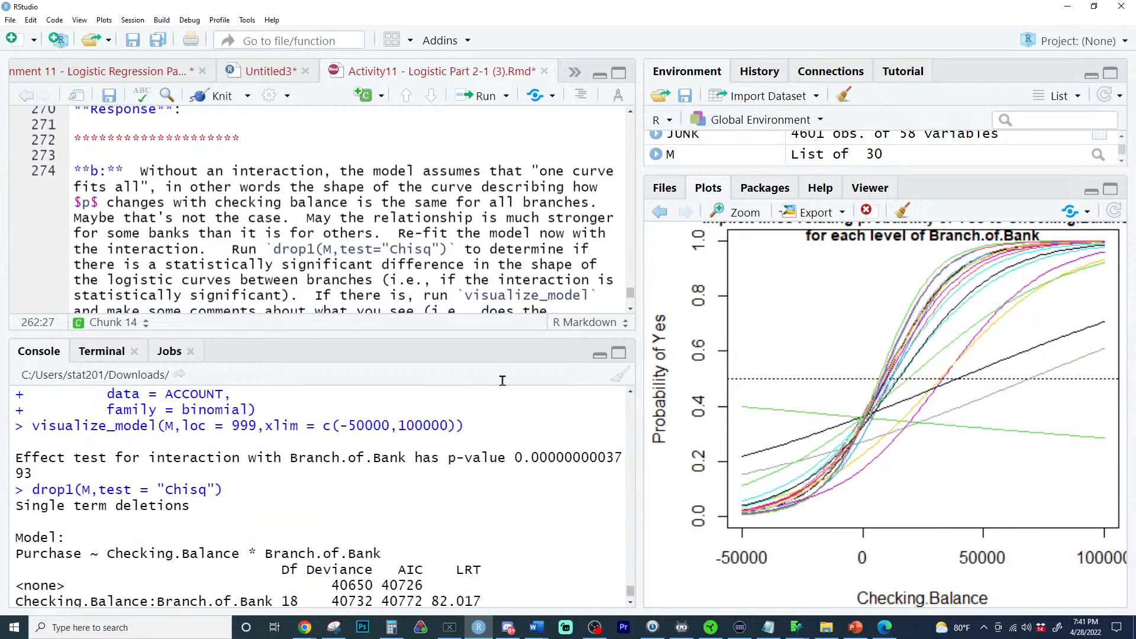
# - Enlarge the console and compare the interaction p-values reported by visualize_model and drop1
pyautogui.moveTo(497, 335); pyautogui.dragTo(483, 213)
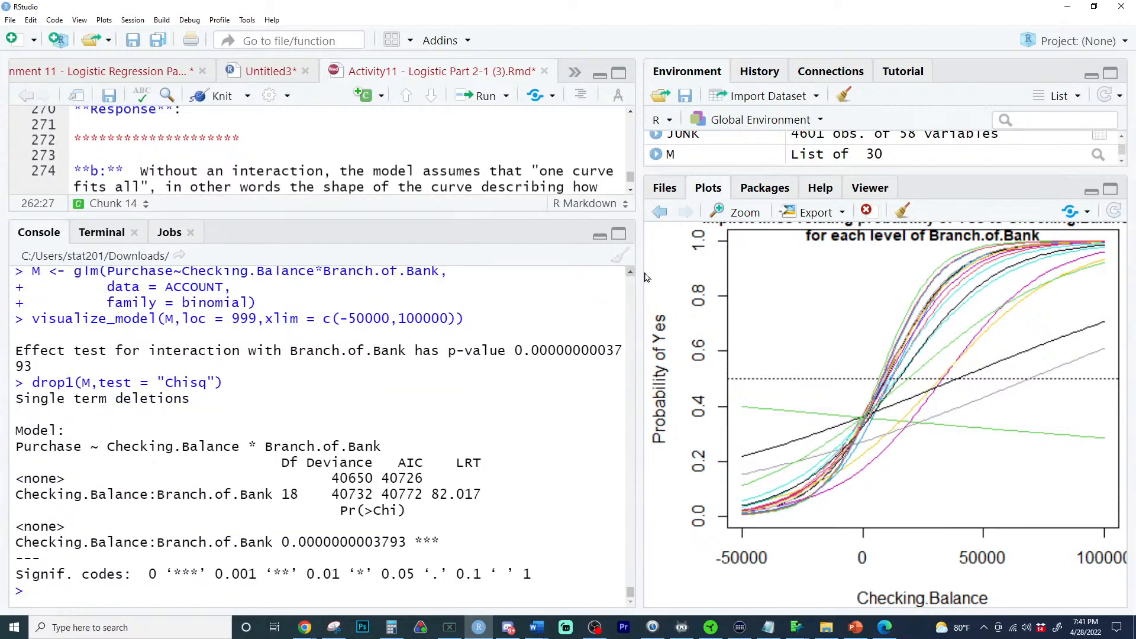
pyautogui.moveTo(639, 277); pyautogui.dragTo(745, 289)
pyautogui.doubleClick(573, 367)
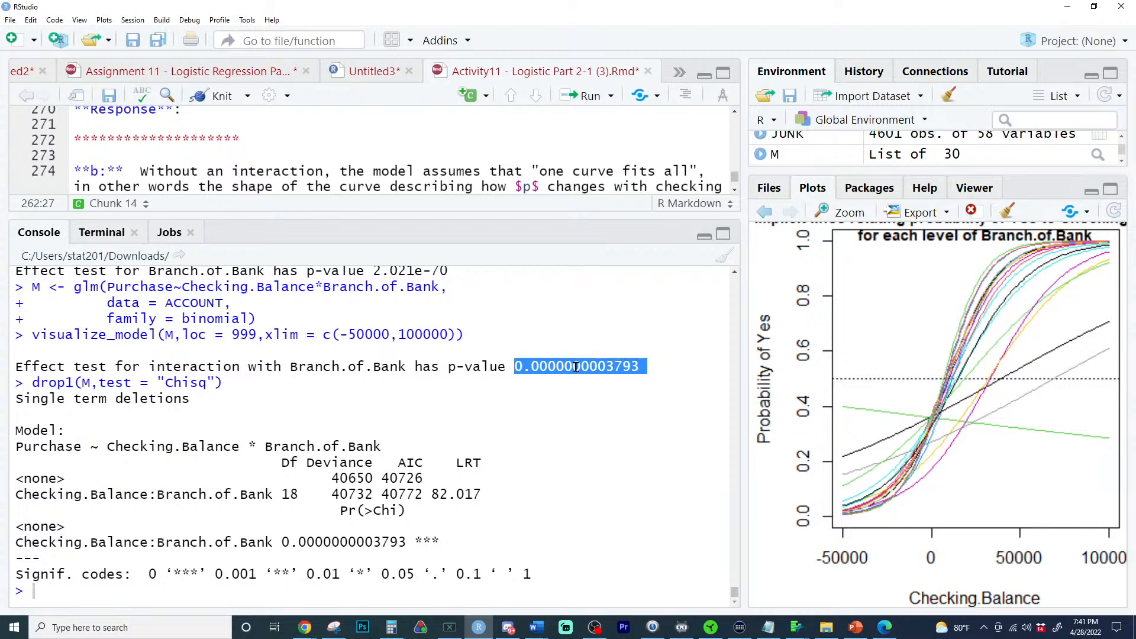
pyautogui.doubleClick(364, 544)
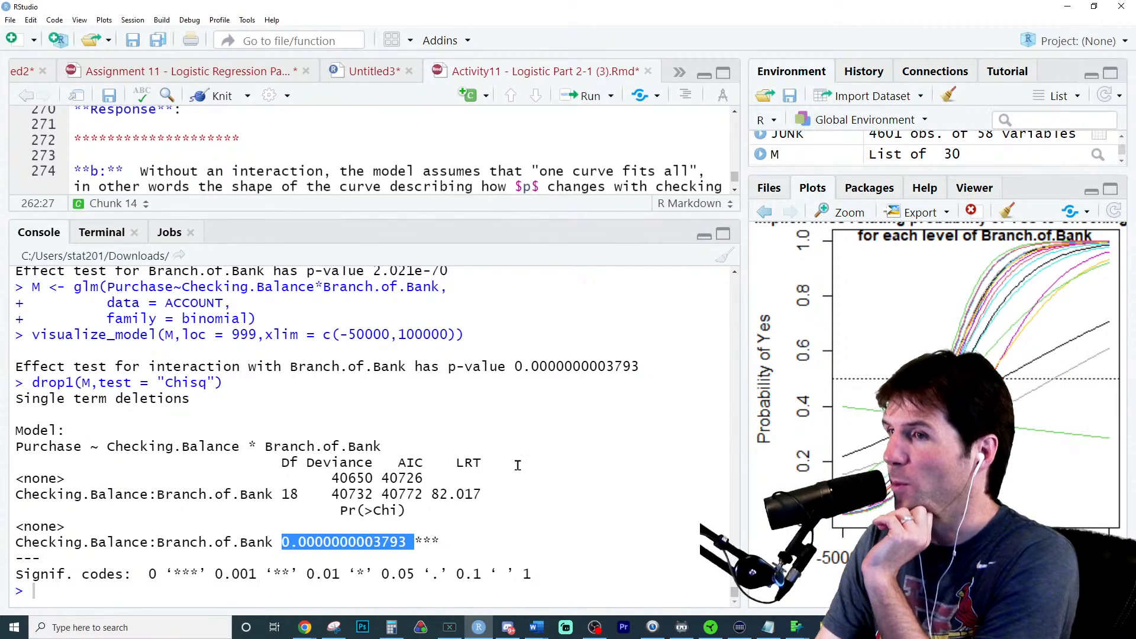
pyautogui.doubleClick(591, 367)
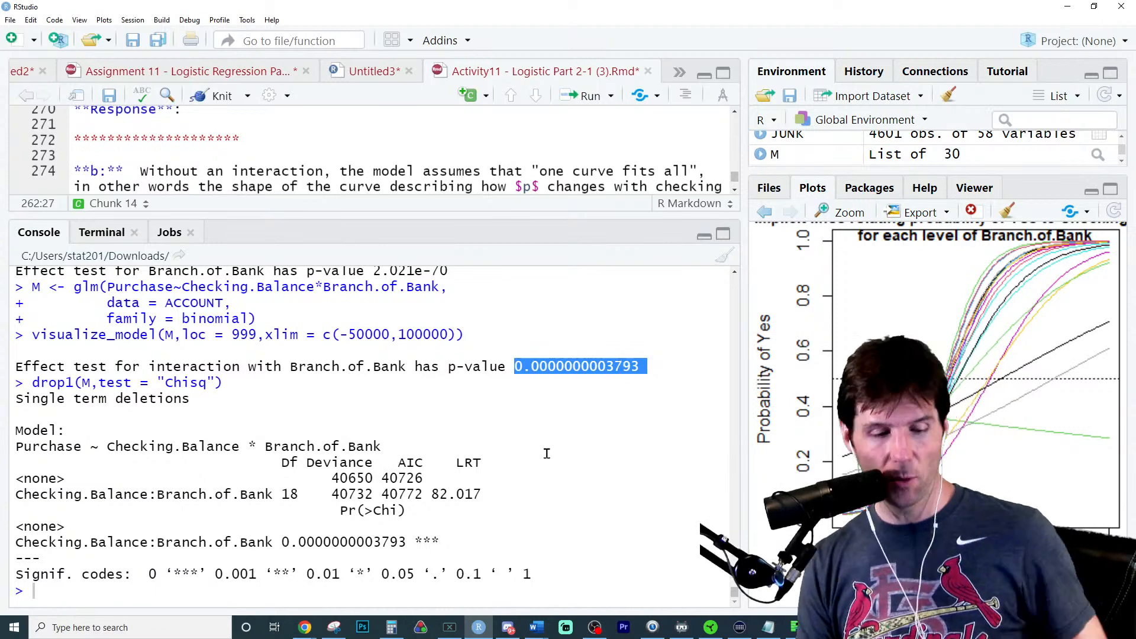
# - Run confusion_matrix(M) in the console for the interaction model
pyautogui.click(273, 592)
pyautogui.write('c')
pyautogui.press('BackSpace')
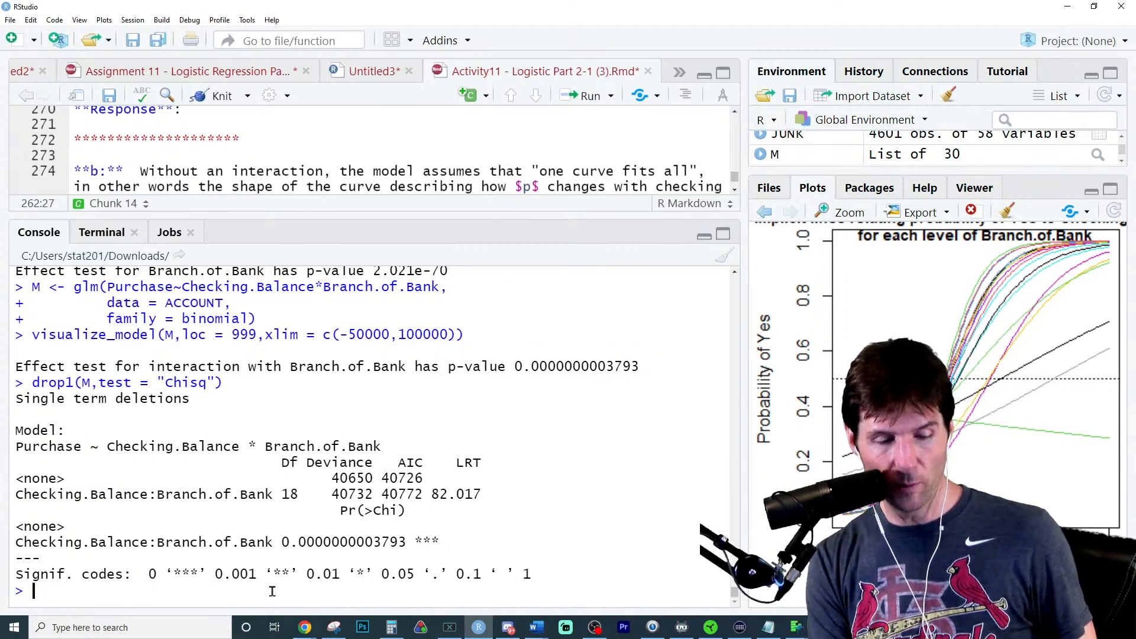
pyautogui.write('confu')
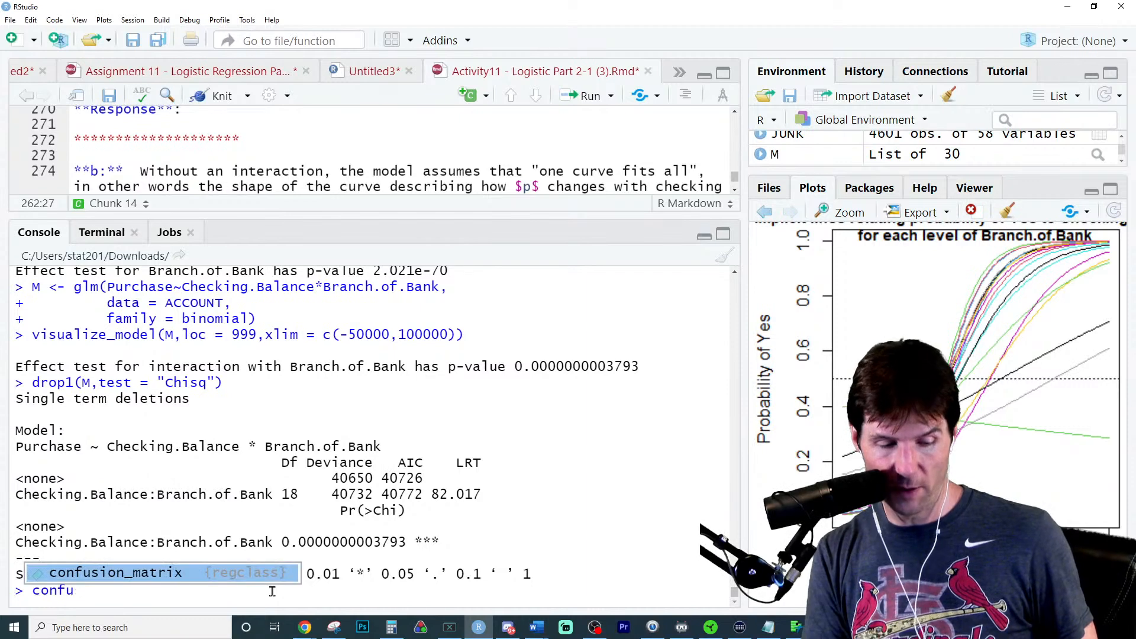
pyautogui.press('Tab')
pyautogui.write('M')
pyautogui.press('Return')
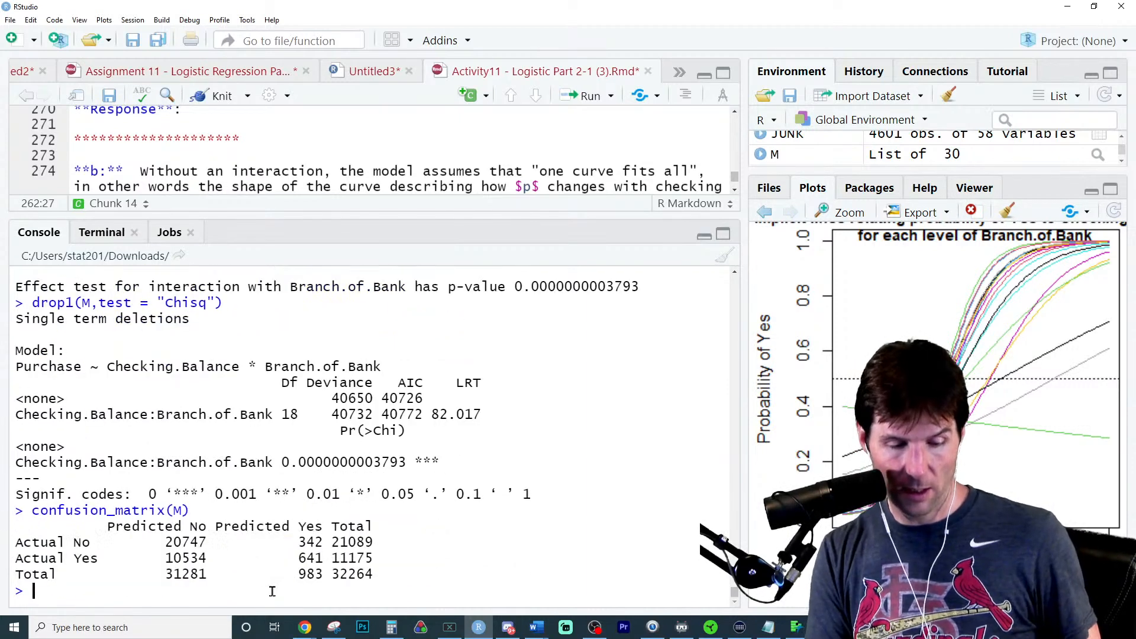
# - In the console, enter the parenthesized sum (10534+342) of the confusion matrix's misclassified cases
pyautogui.doubleClick(183, 556)
pyautogui.hotkey('ctrl', 'c')
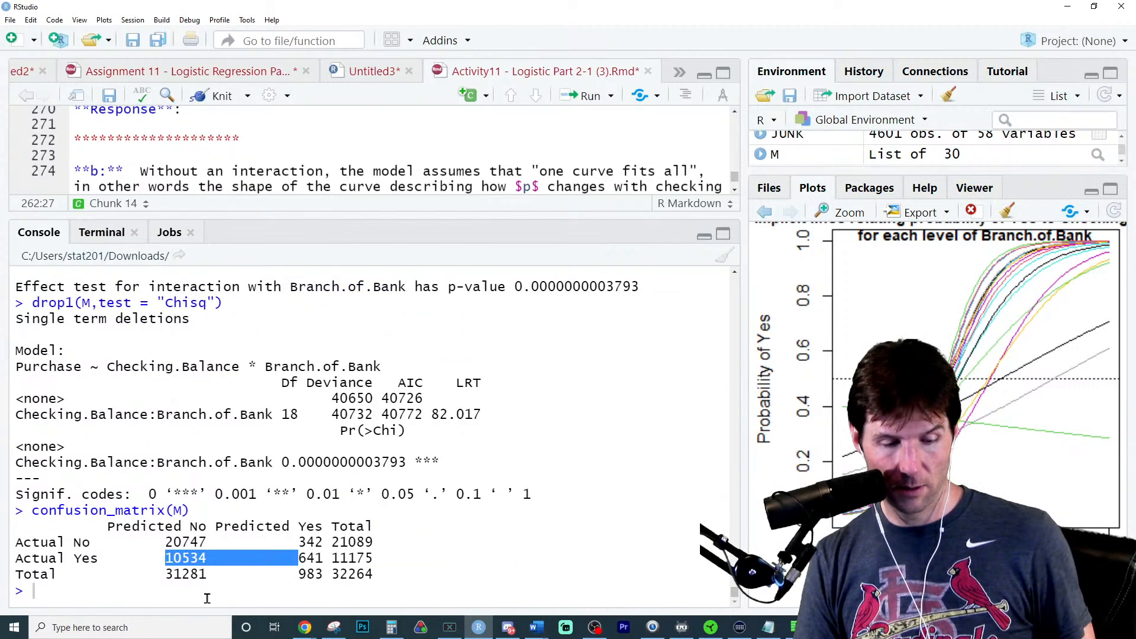
pyautogui.click(278, 587)
pyautogui.hotkey('ctrl', 'v')
pyautogui.write('+')
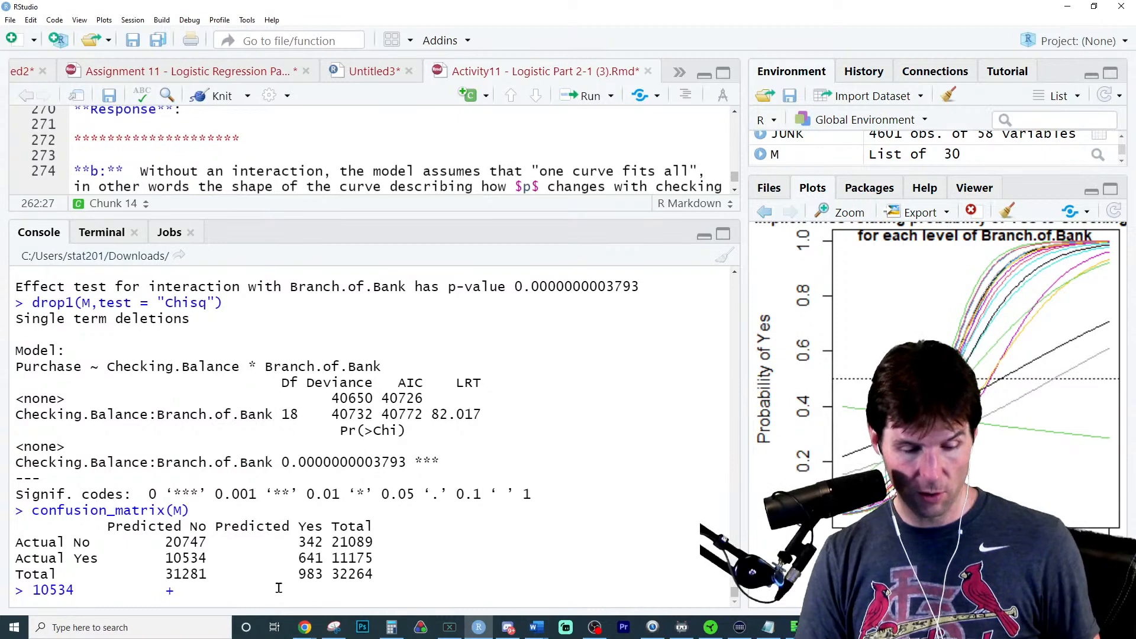
pyautogui.doubleClick(309, 542)
pyautogui.hotkey('ctrl', 'c')
pyautogui.click(256, 587)
pyautogui.hotkey('ctrl', 'v')
pyautogui.moveTo(287, 587); pyautogui.dragTo(3, 569)
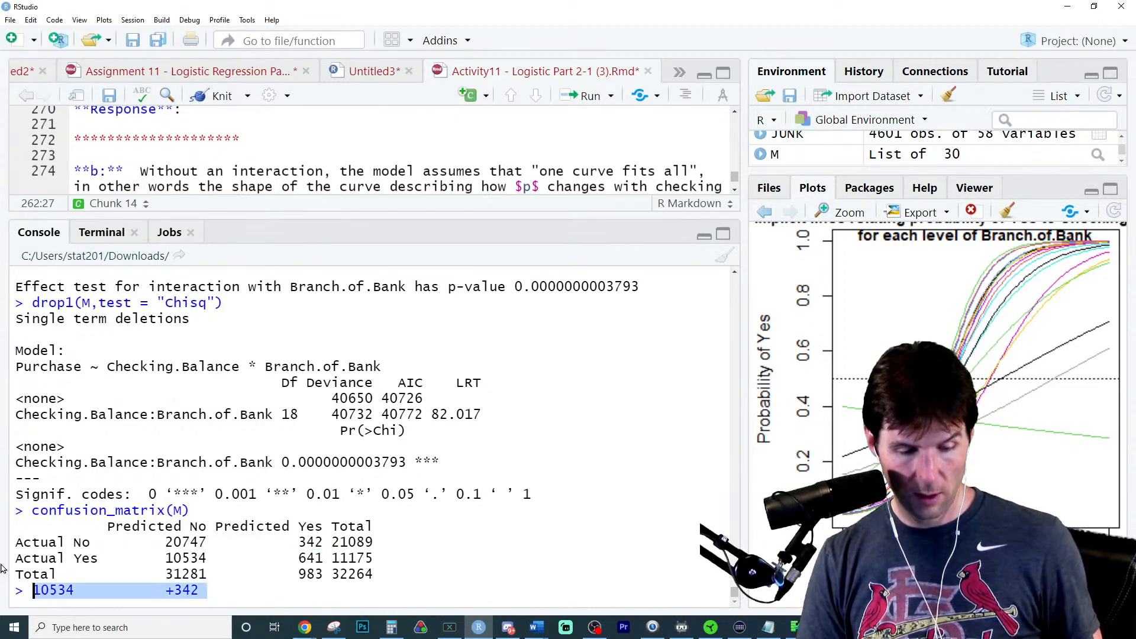
pyautogui.write('(')
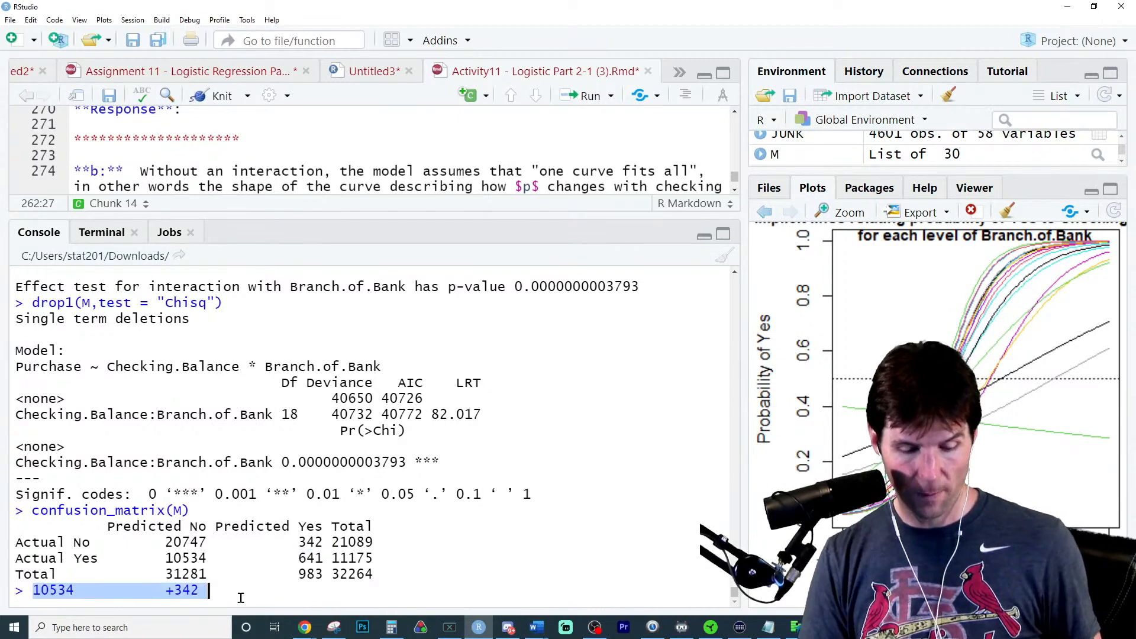
pyautogui.click(241, 598)
# - Divide the misclassified sum by the confusion matrix's grand total of 32264 and run the expression
pyautogui.doubleClick(355, 573)
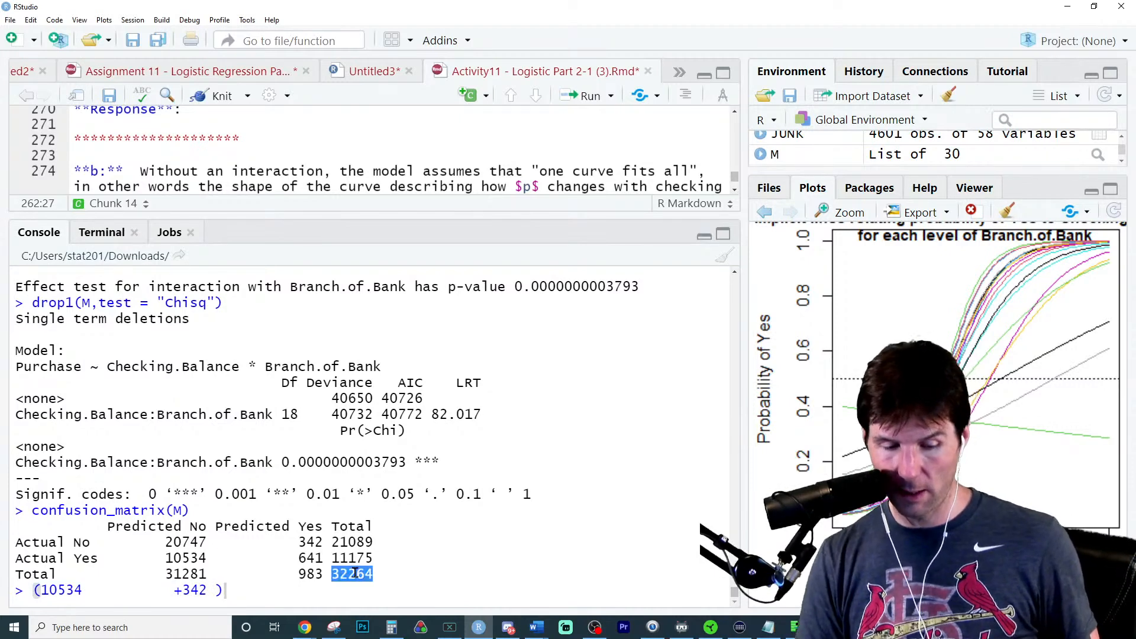
pyautogui.click(335, 590)
pyautogui.hotkey('ctrl', 'v')
pyautogui.press('Left')
pyautogui.press('Left')
pyautogui.press('Left')
pyautogui.press('Left')
pyautogui.press('Left')
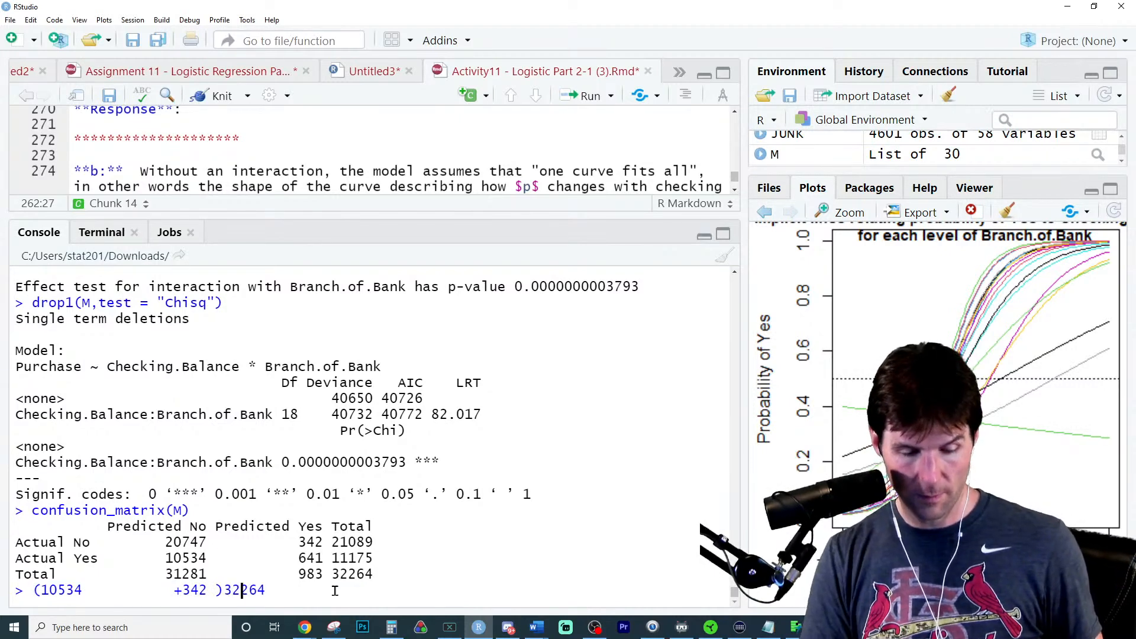
pyautogui.write('/\\')
pyautogui.press('Return')
# - Recall the failed misclassification expression, remove the stray backslash, and run (10534+342)/32264
pyautogui.press('Up')
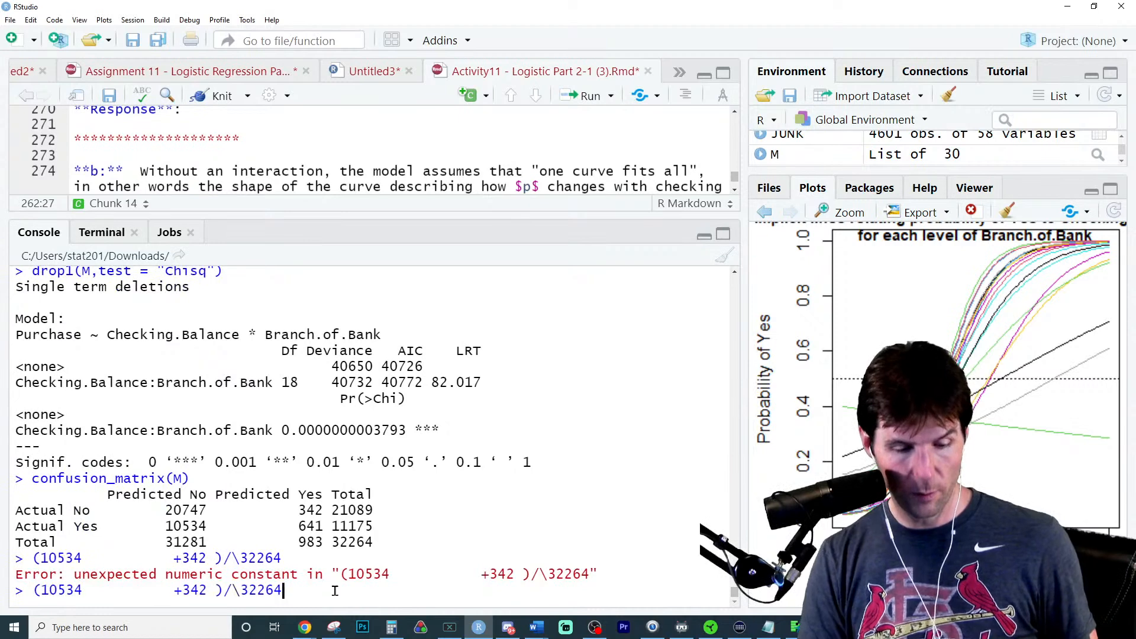
pyautogui.press('Left')
pyautogui.press('Left')
pyautogui.press('Left')
pyautogui.press('Left')
pyautogui.press('Left')
pyautogui.press('BackSpace')
pyautogui.press('Return')
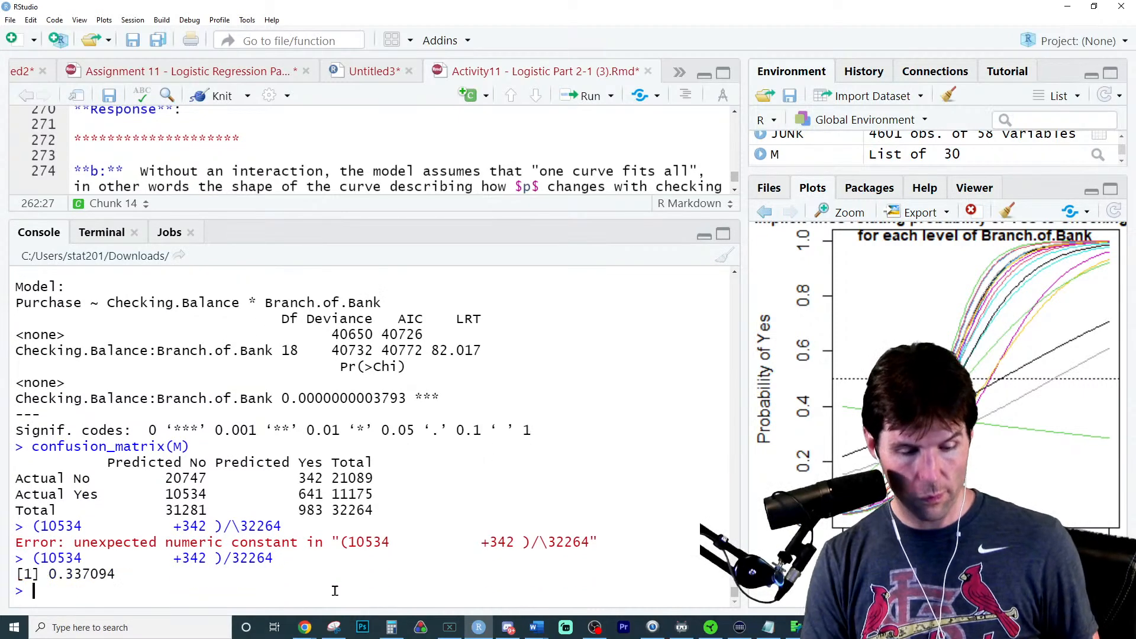
# - Calculate the interaction model's accuracy in the console as 1-0.337094
pyautogui.doubleClick(106, 575)
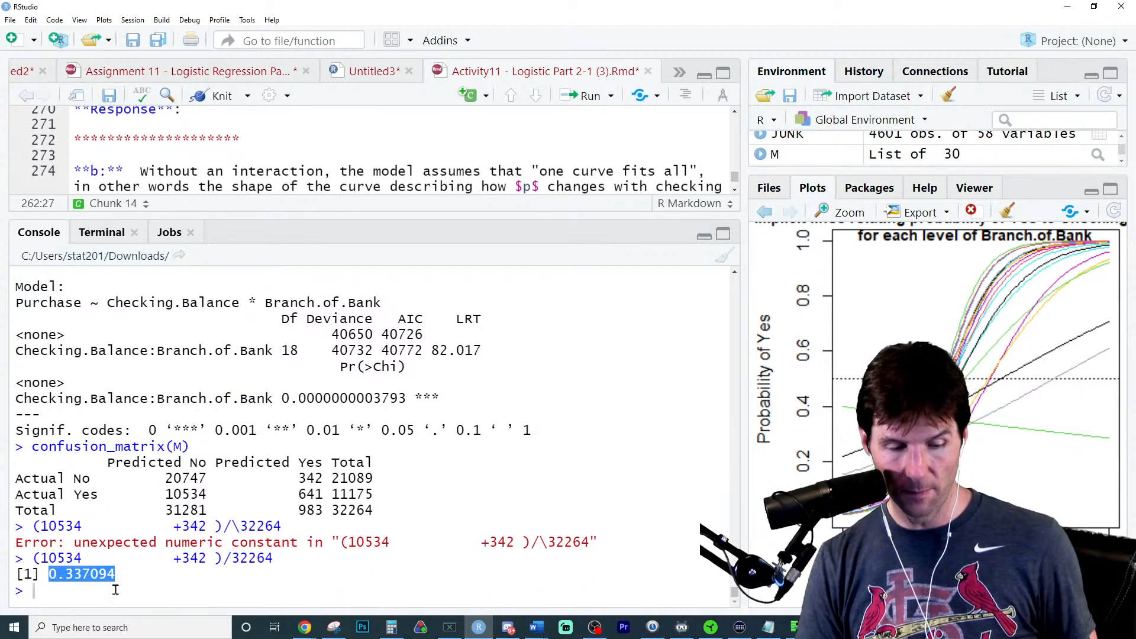
pyautogui.click(130, 594)
pyautogui.write('1-')
pyautogui.hotkey('ctrl', 'v')
pyautogui.press('Return')
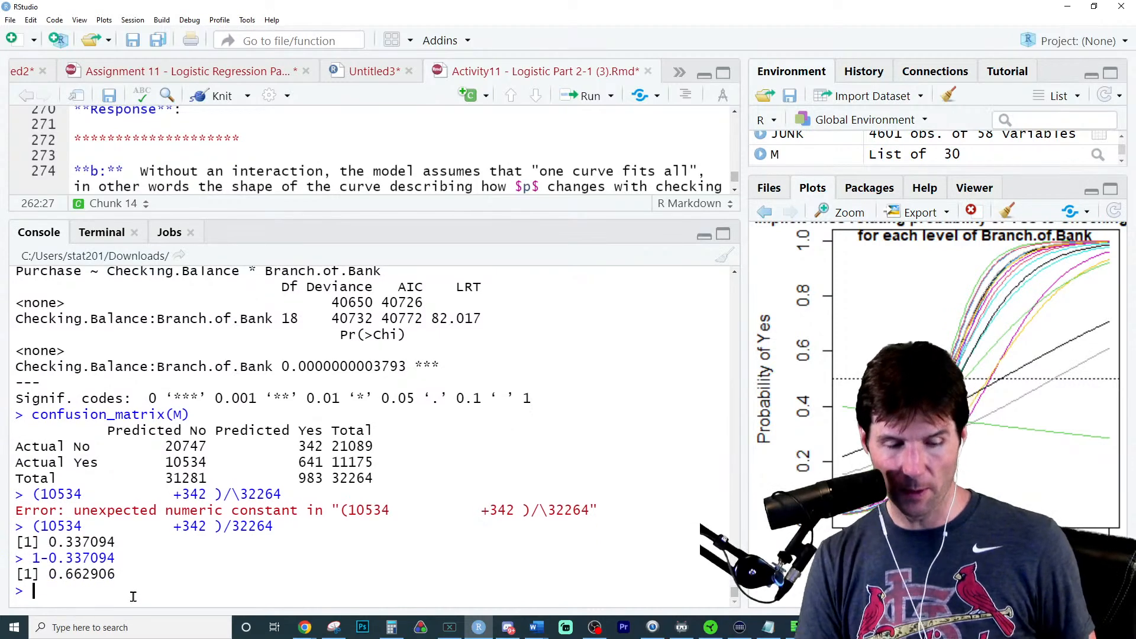
# - Calculate the naive model's accuracy from the Actual No total and the grand total as 21089/32264
pyautogui.doubleClick(364, 447)
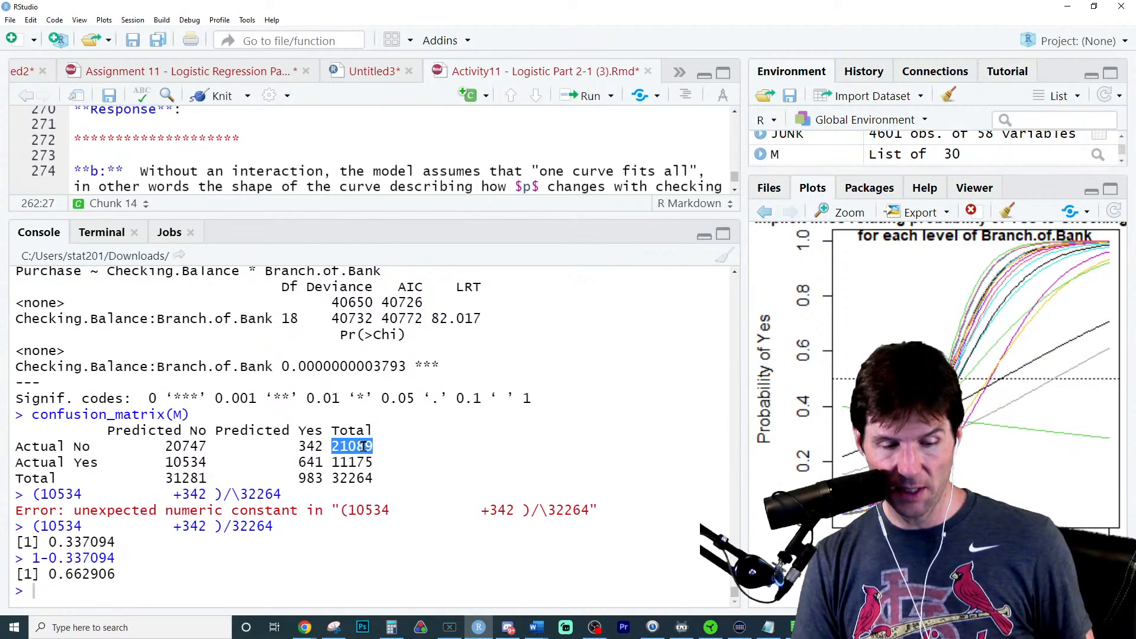
pyautogui.click(166, 590)
pyautogui.hotkey('ctrl', 'v')
pyautogui.write('/')
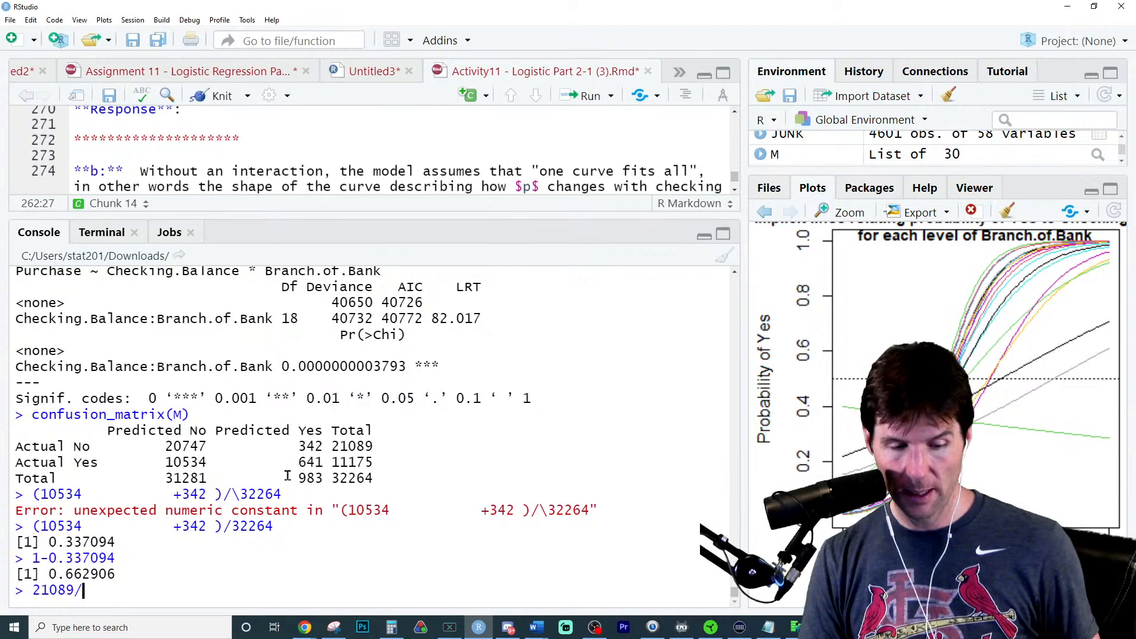
pyautogui.doubleClick(352, 478)
pyautogui.click(217, 593)
pyautogui.hotkey('ctrl', 'v')
pyautogui.press('Return')
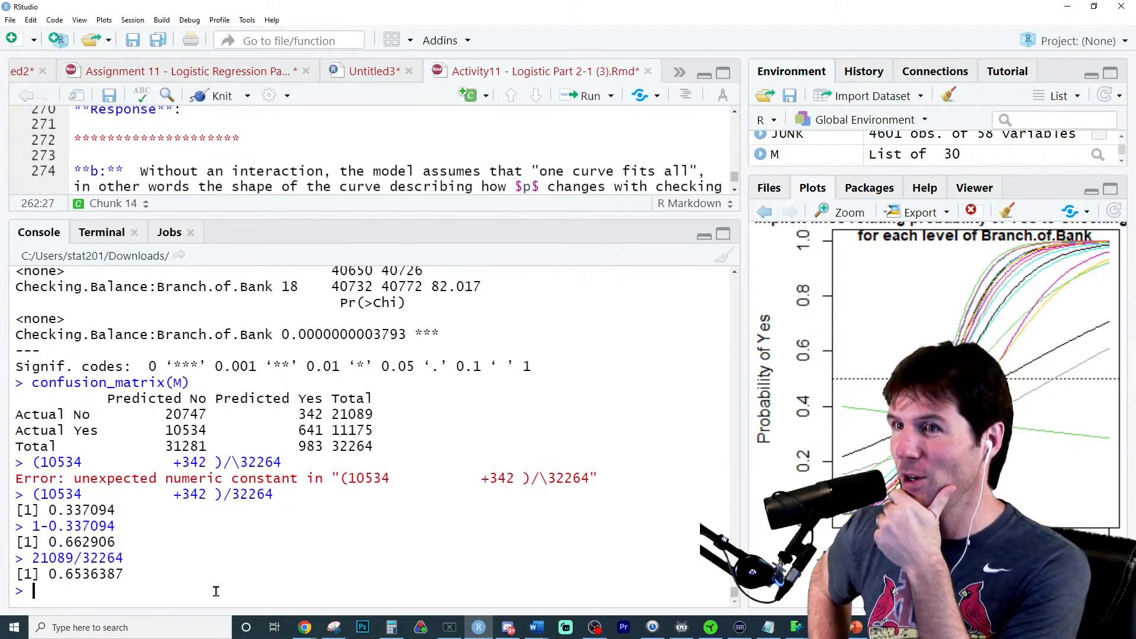
pyautogui.write('check')
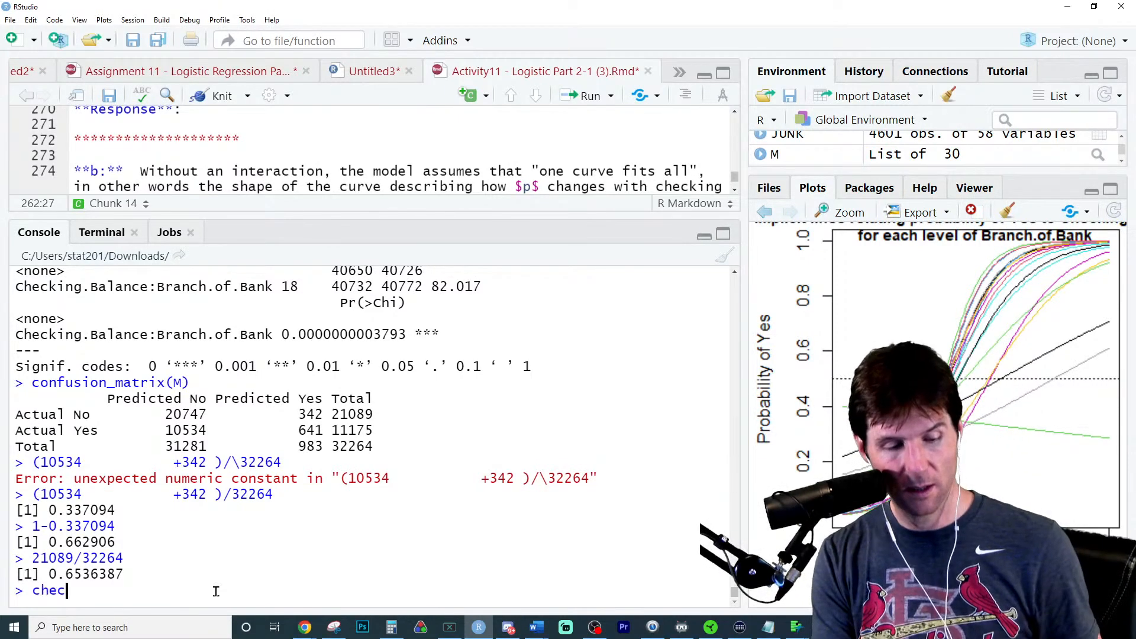
pyautogui.press('Down')
pyautogui.press('Down')
pyautogui.press('Down')
pyautogui.press('Down')
pyautogui.press('Return')
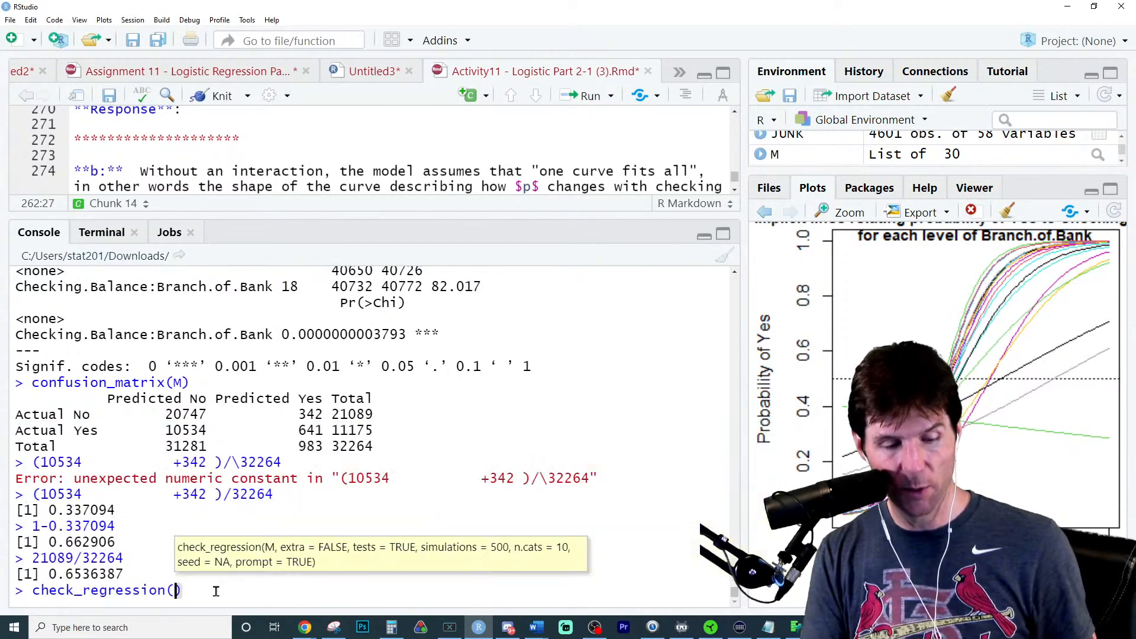
pyautogui.write('M')
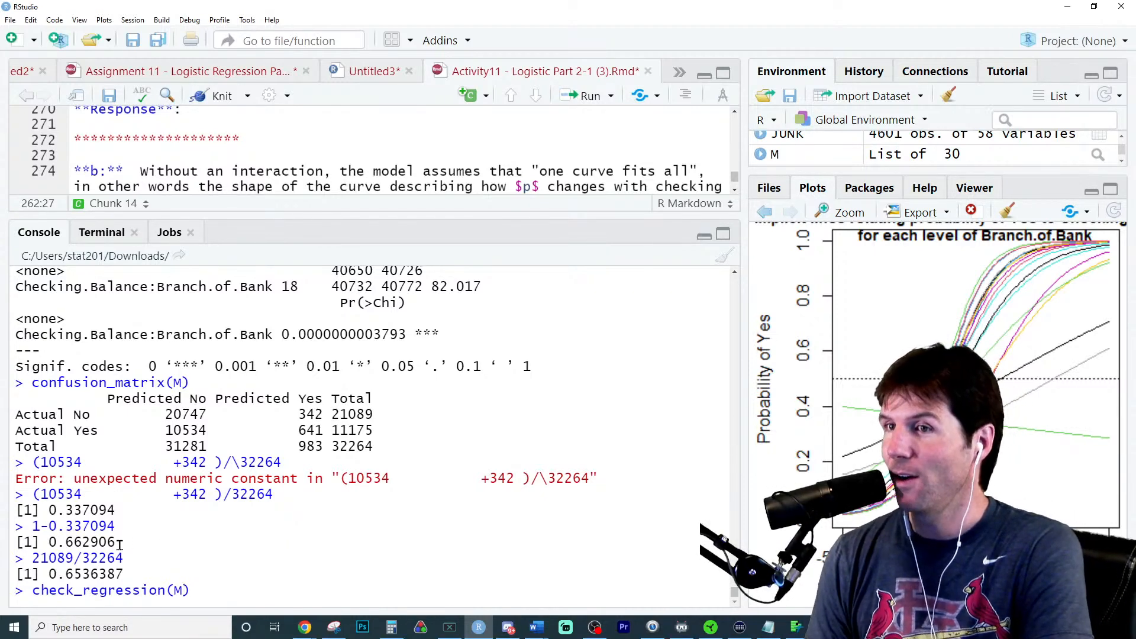
# - Compare the model and naive accuracies, discard the unrun check_regression command, and compute their difference as 0.662906-0.6536387
pyautogui.doubleClick(83, 555)
pyautogui.doubleClick(80, 540)
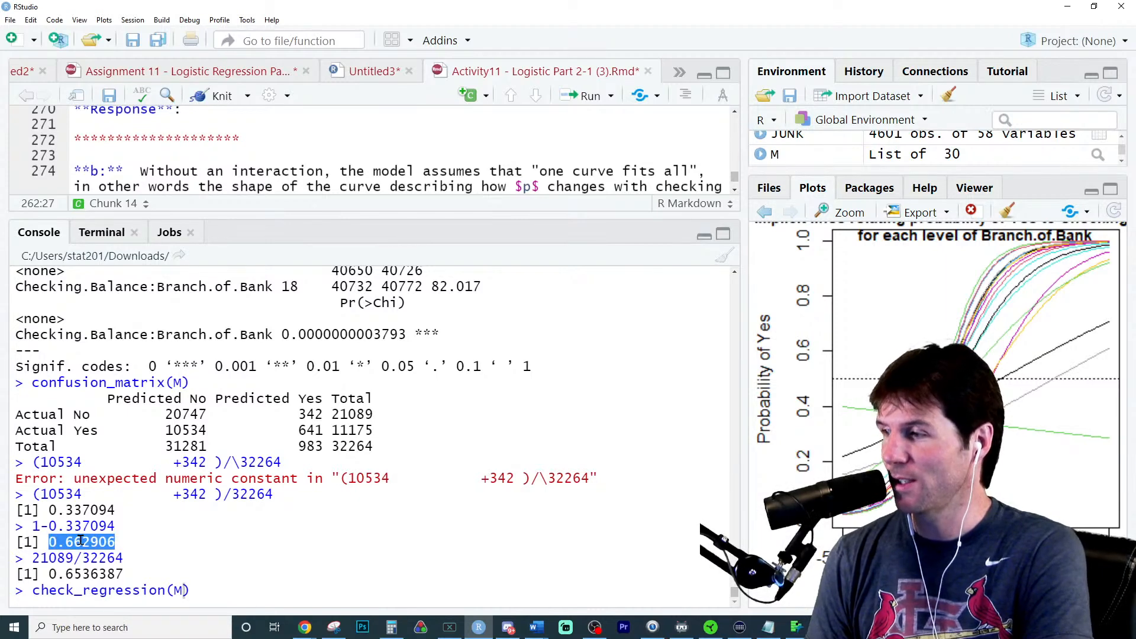
pyautogui.doubleClick(117, 574)
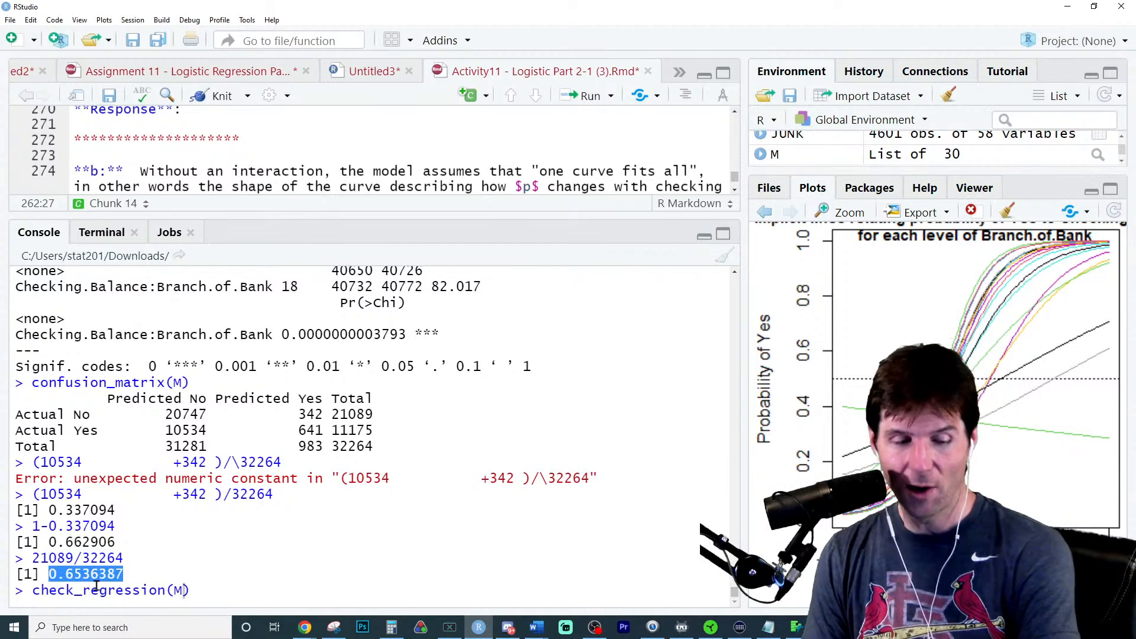
pyautogui.doubleClick(104, 541)
pyautogui.click(156, 589)
pyautogui.press('Escape')
pyautogui.write('0.662906')
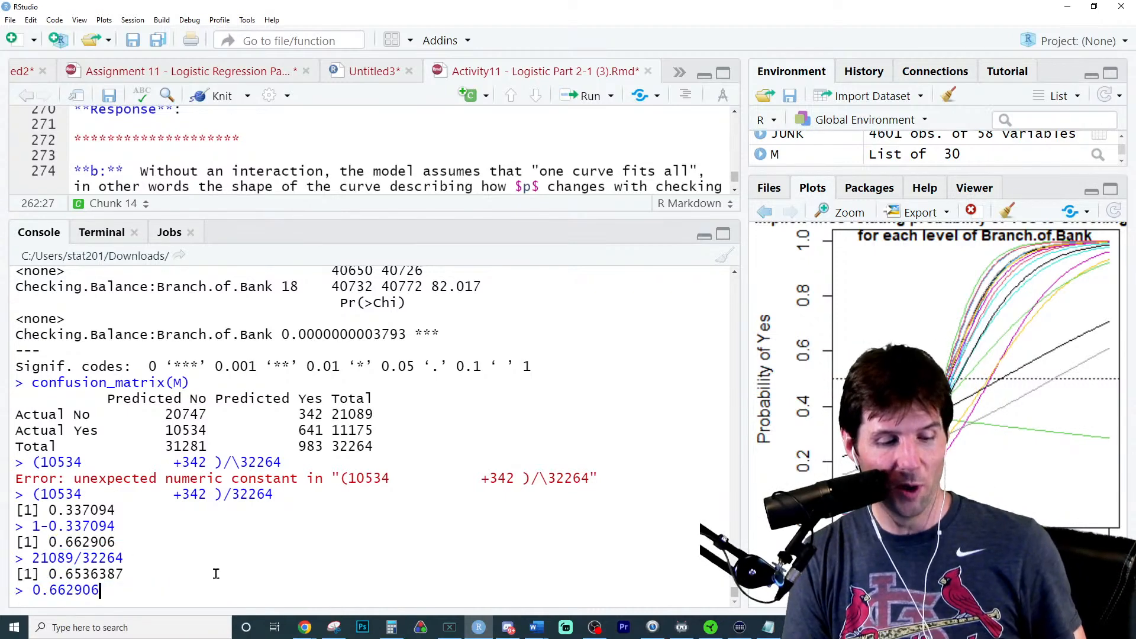
pyautogui.write('-')
pyautogui.doubleClick(100, 574)
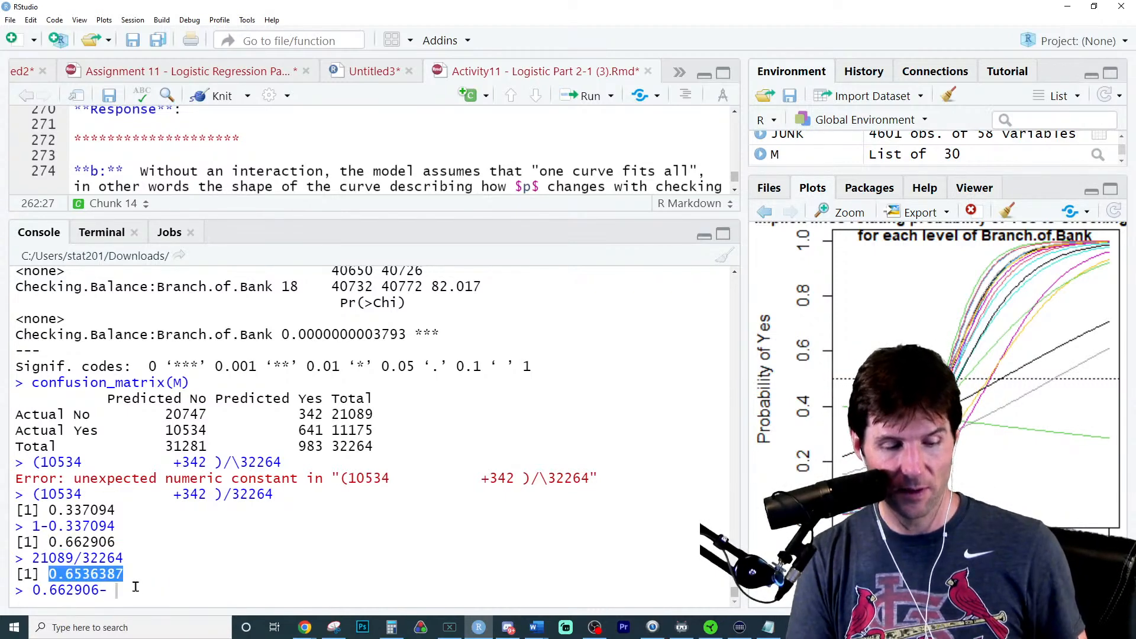
pyautogui.hotkey('ctrl', 'c')
pyautogui.click(148, 594)
pyautogui.hotkey('ctrl', 'v')
pyautogui.press('Return')
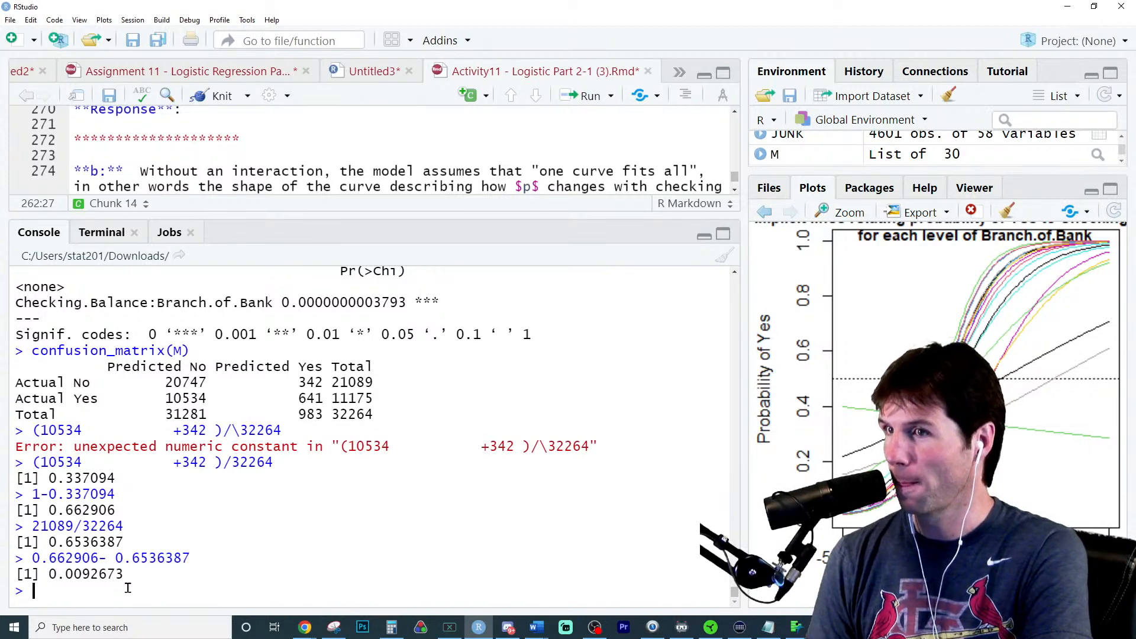
# - Run check_regression(M) in the console to test the interaction model's goodness of fit
pyautogui.tripleClick(367, 383)
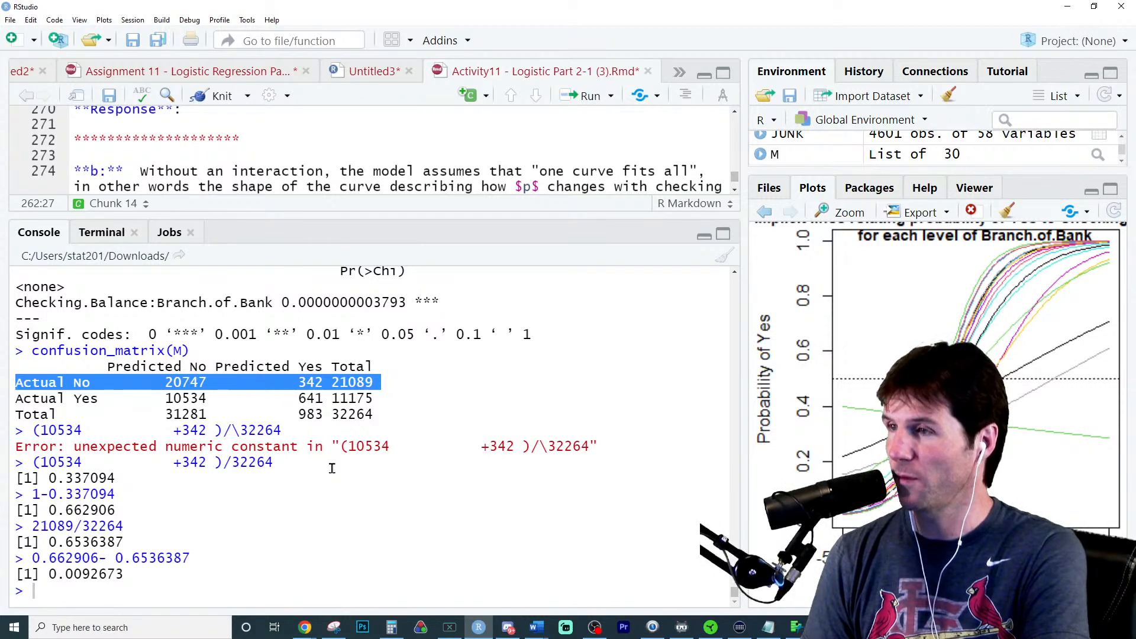
pyautogui.click(273, 585)
pyautogui.write('check')
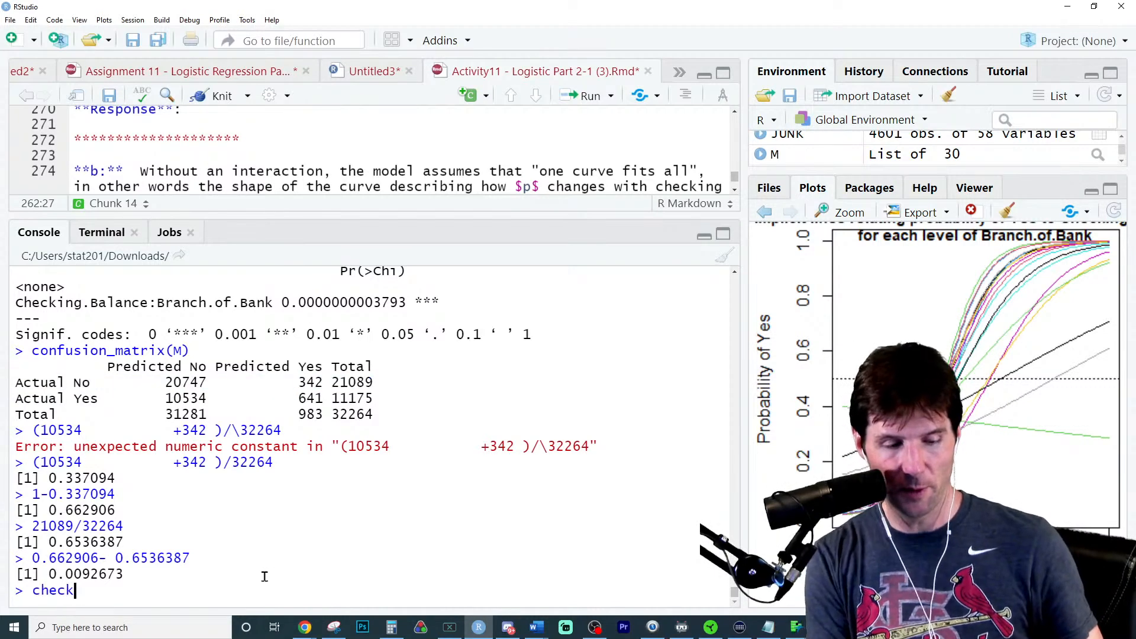
pyautogui.write('re')
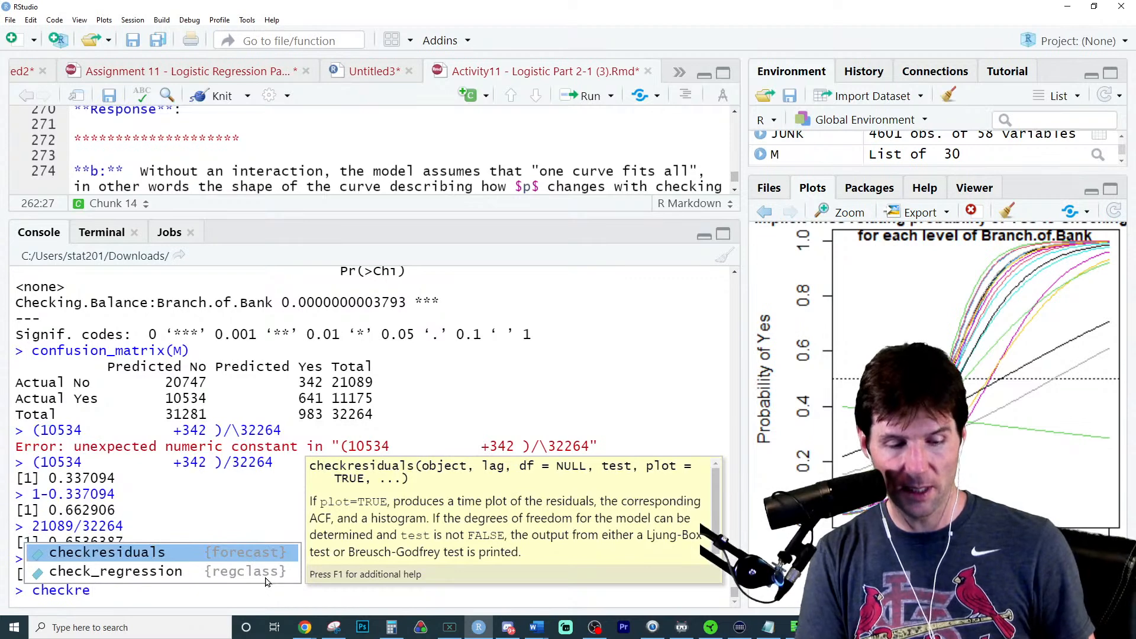
pyautogui.click(265, 577)
pyautogui.write('M')
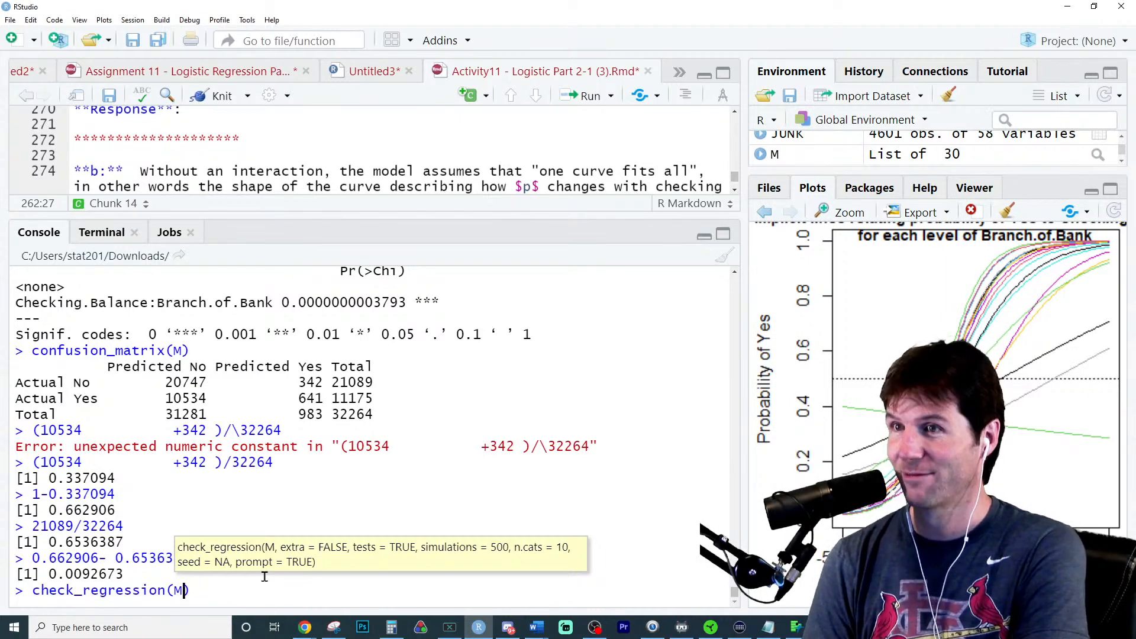
pyautogui.press('Return')
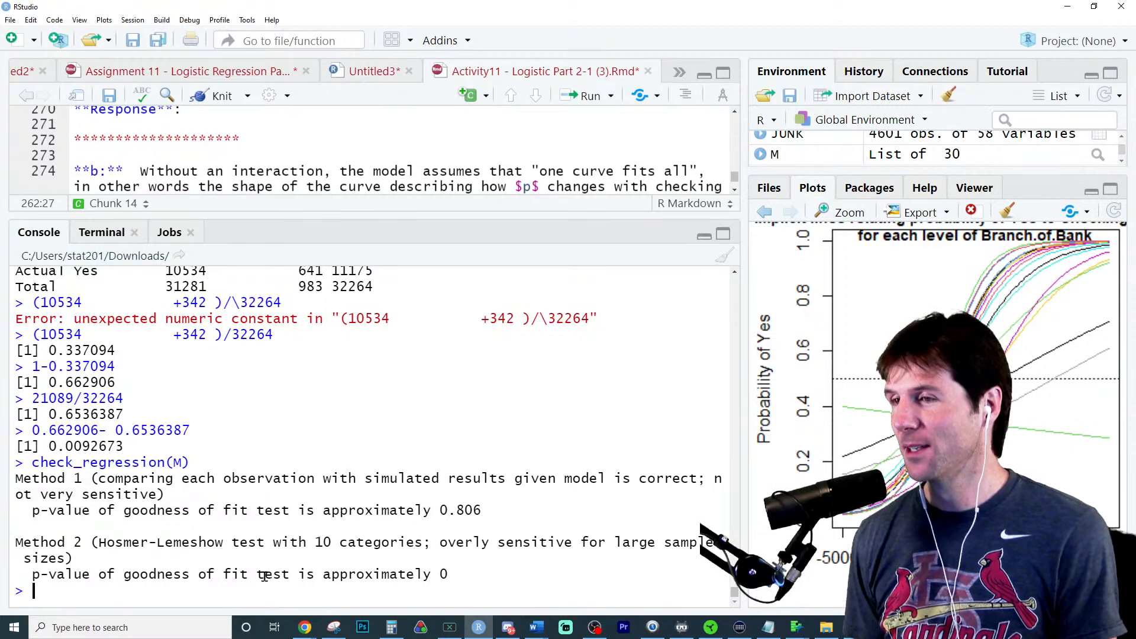
# - Examine the p-values of both goodness of fit methods and compare the model's accuracy with the naive accuracy
pyautogui.doubleClick(467, 508)
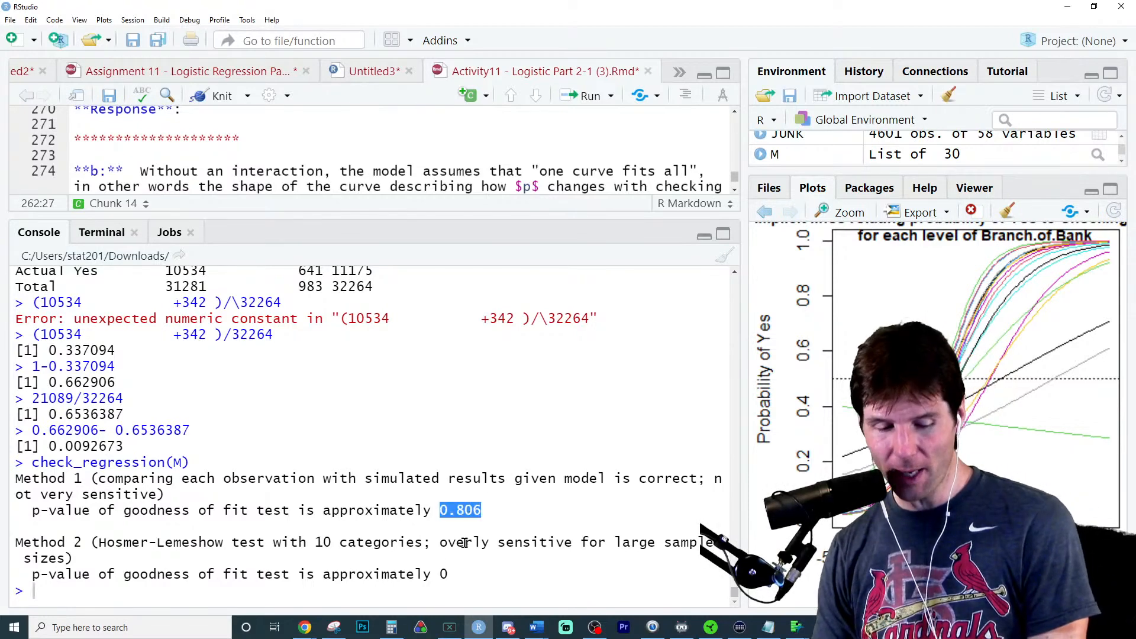
pyautogui.moveTo(432, 575); pyautogui.dragTo(448, 575)
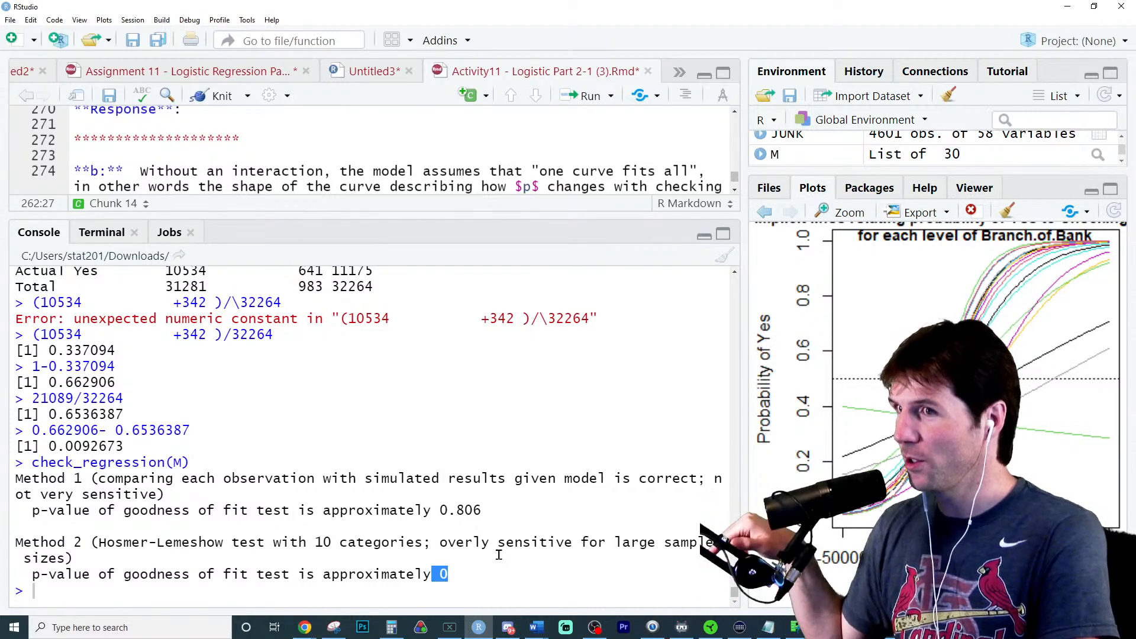
pyautogui.doubleClick(87, 385)
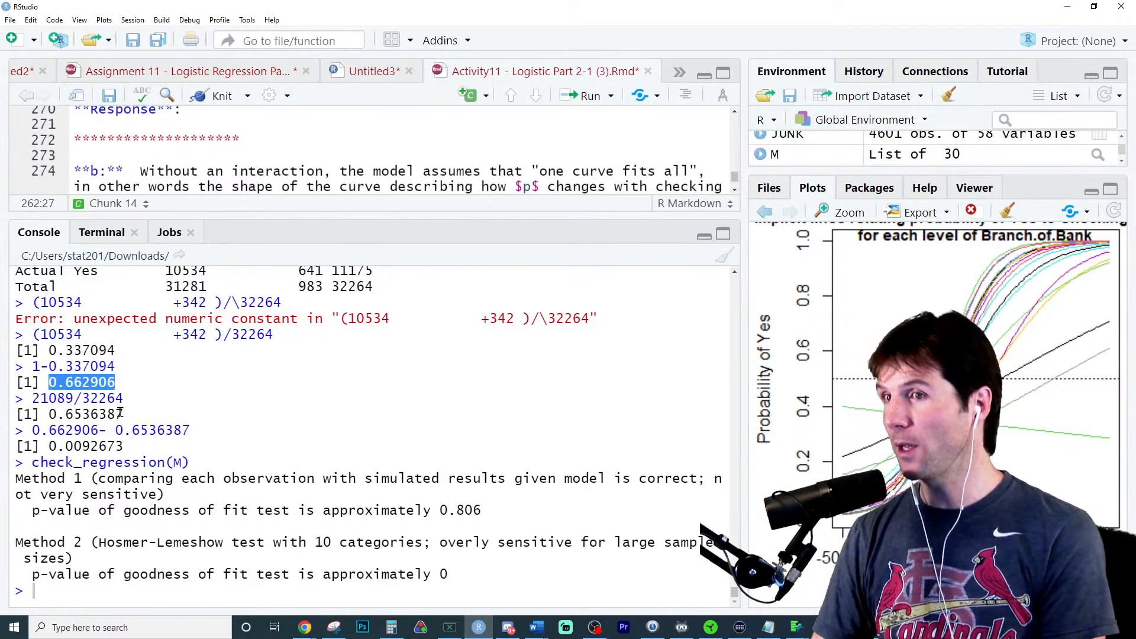
pyautogui.doubleClick(88, 415)
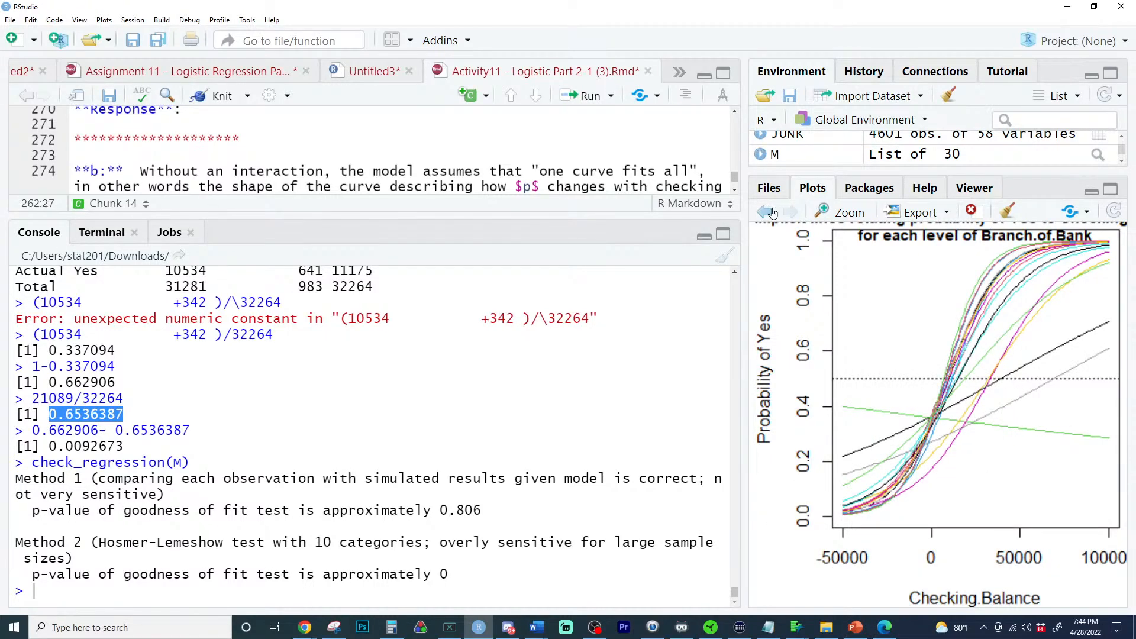
# - Go back in the plot history to review the implicit lines without the interaction, and switch to Chrome
pyautogui.click(768, 212)
pyautogui.click(757, 214)
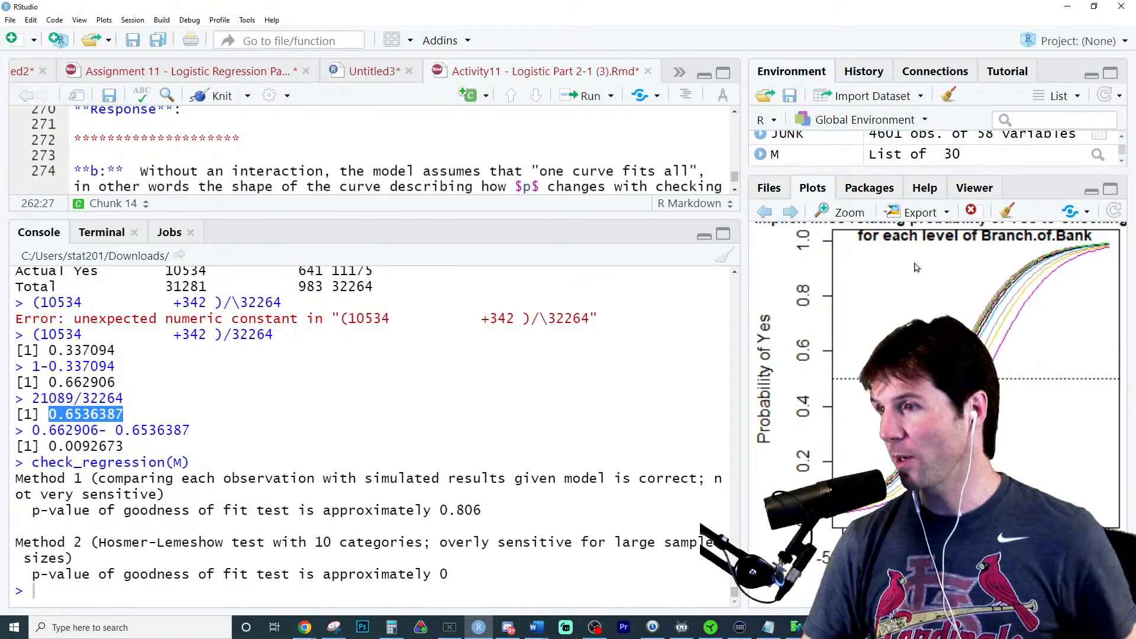
pyautogui.hotkey('alt', 'Tab')
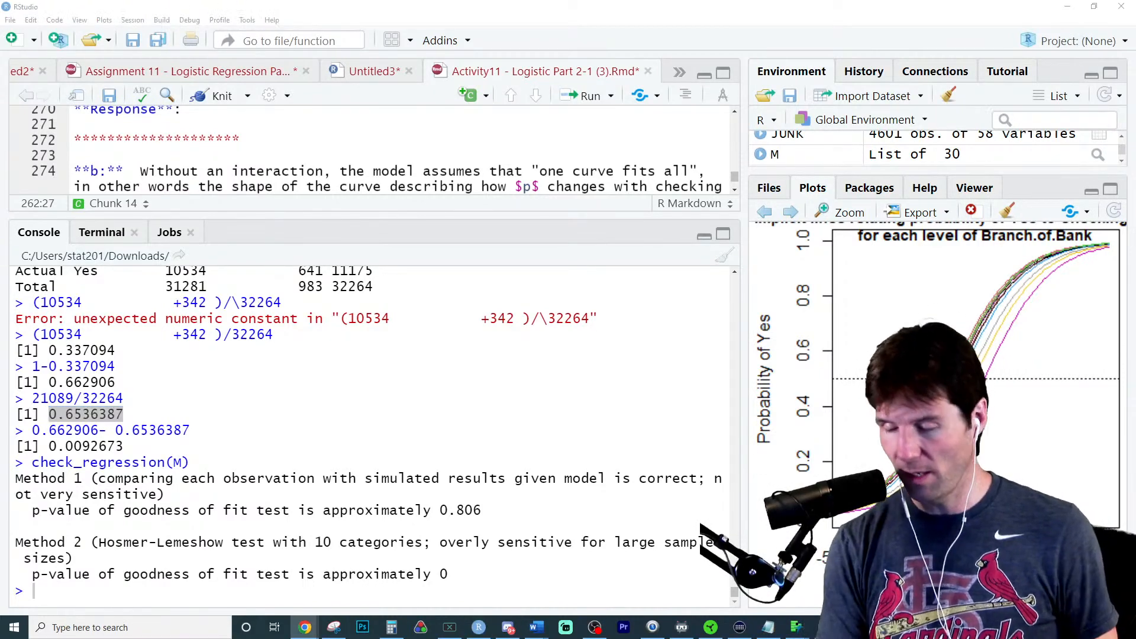